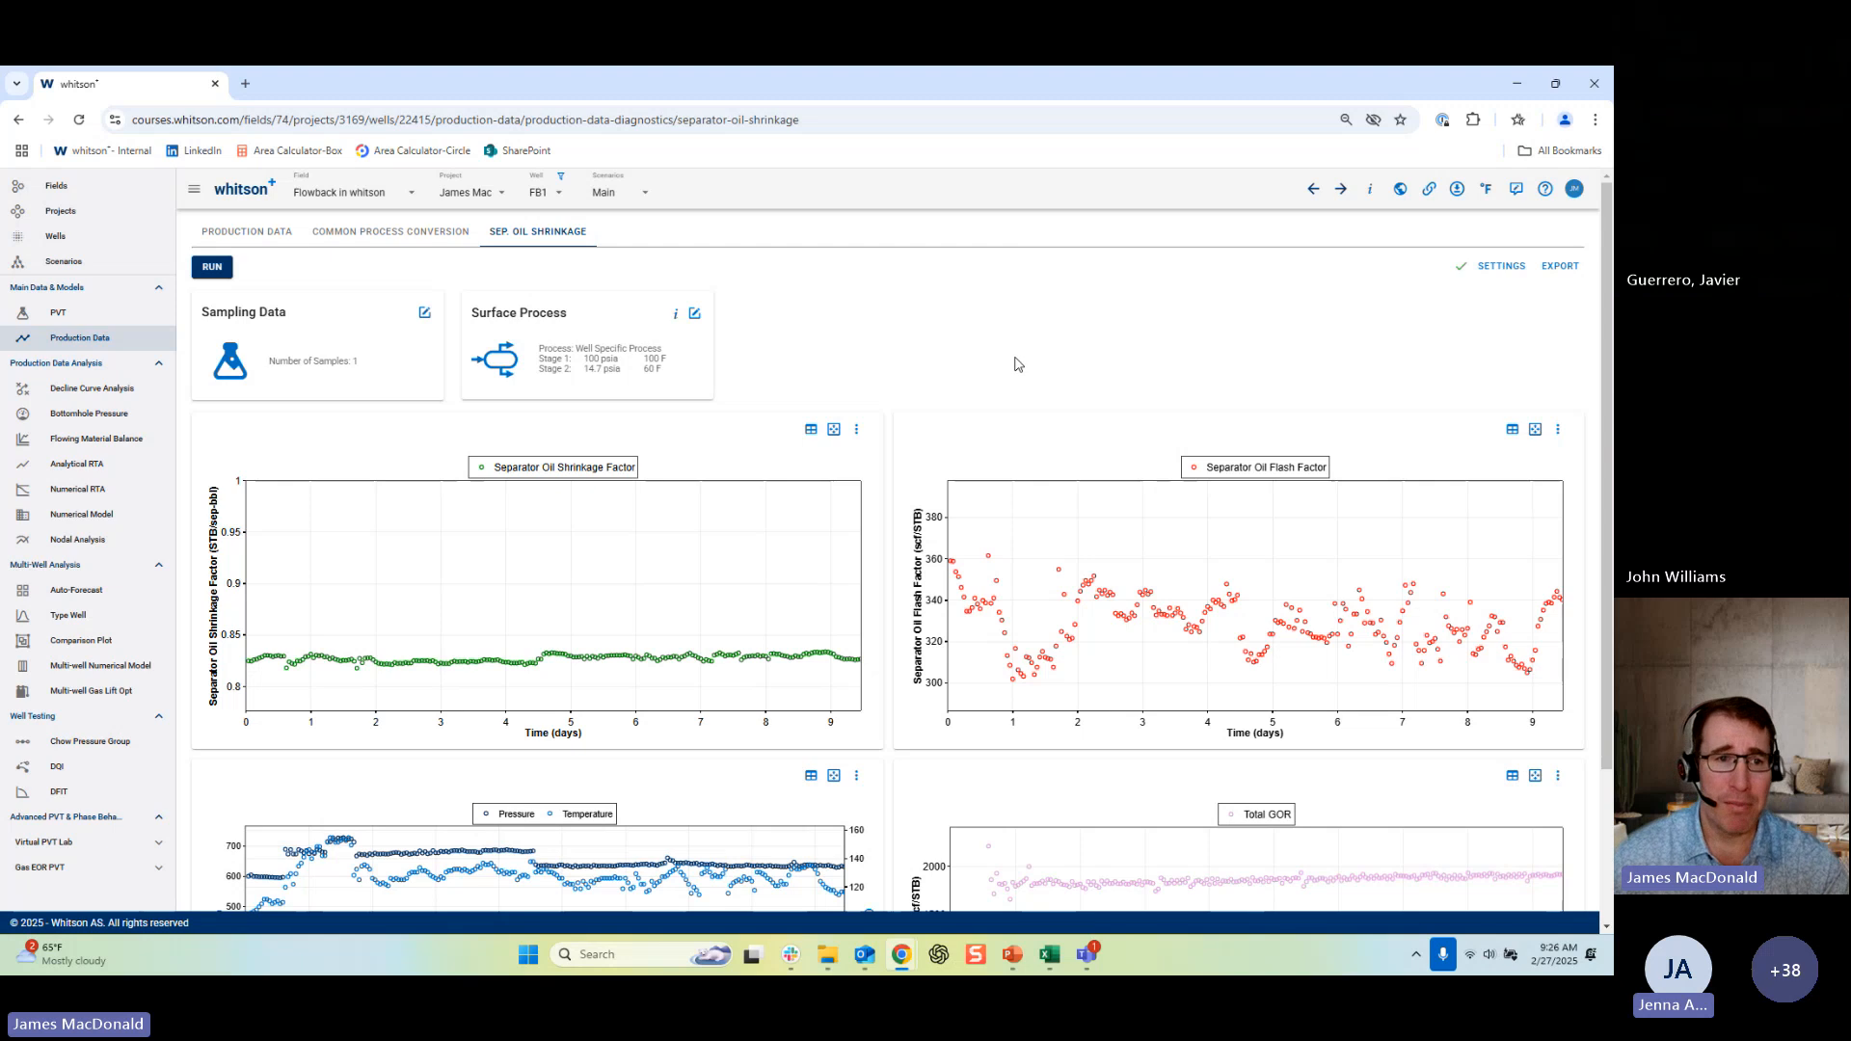
# Examine the separator oil shrinkage factor, flash factor, pressure and temperature, and total GOR plots of well FB1.
pyautogui.scroll(-1, 1017, 366)
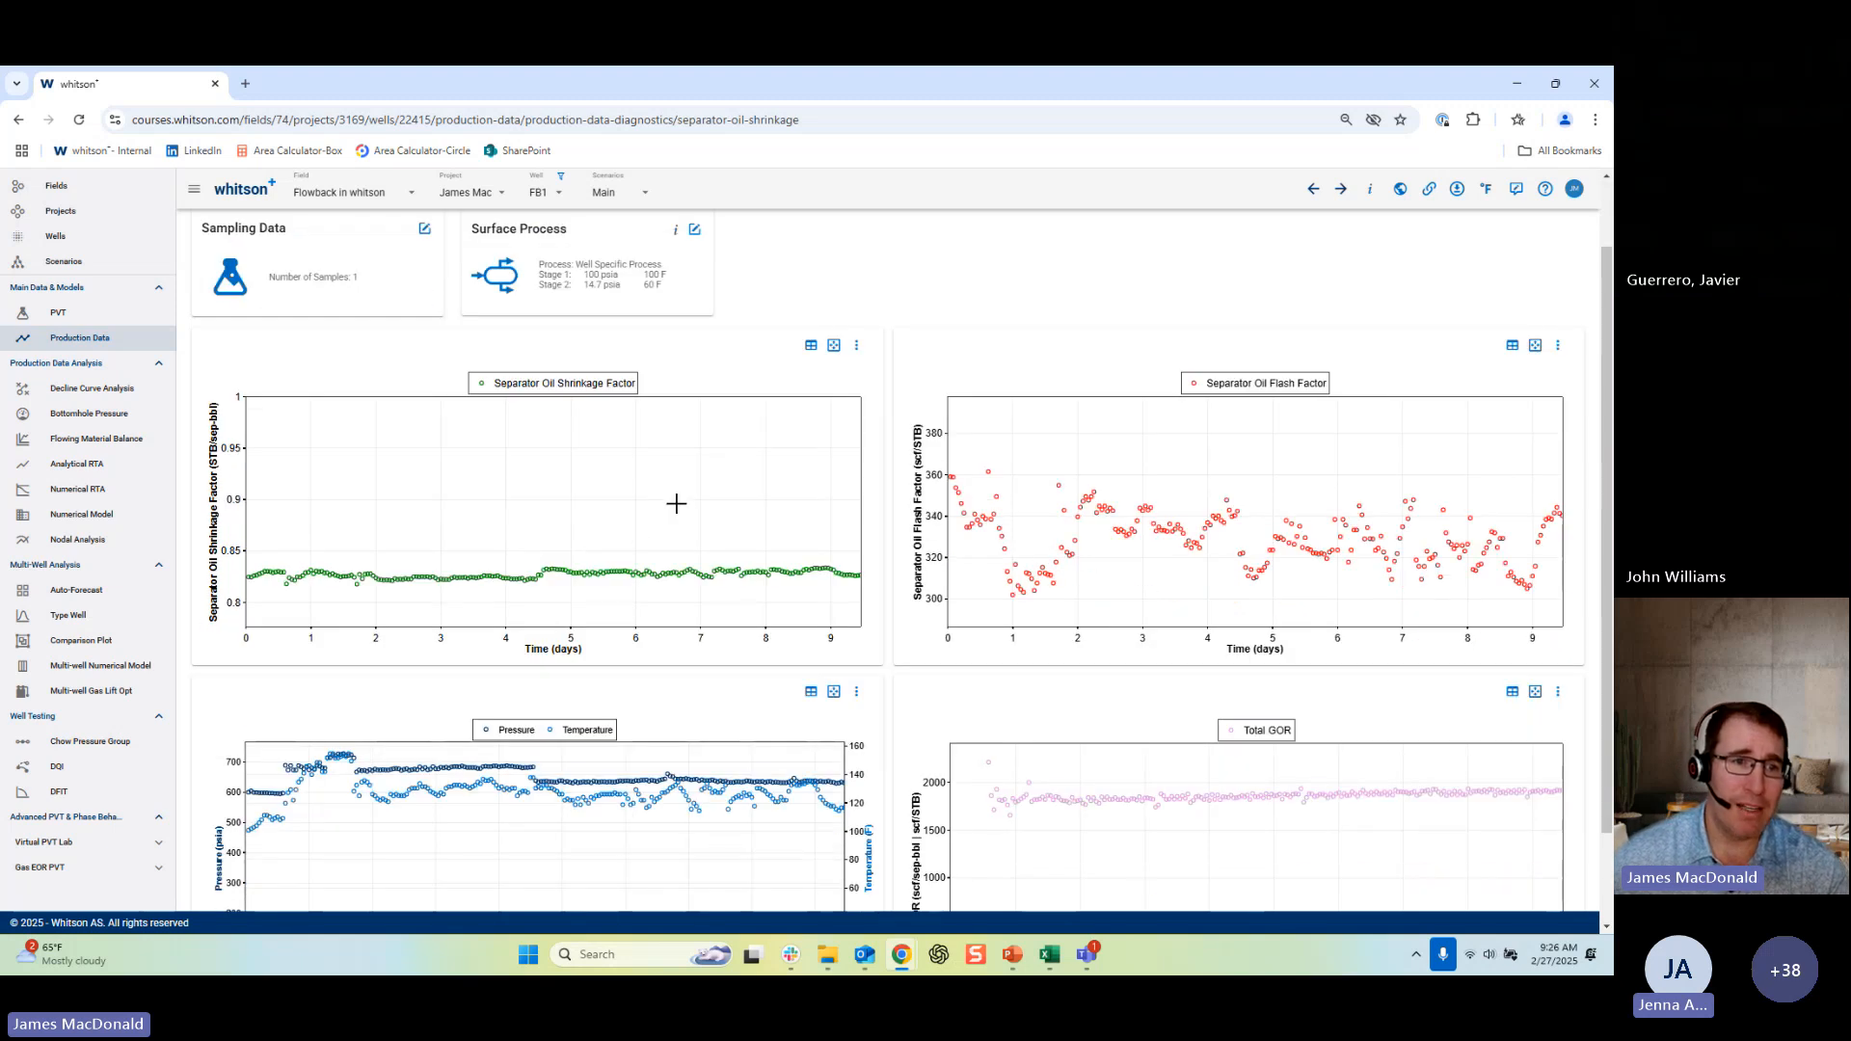
pyautogui.moveTo(269, 577)
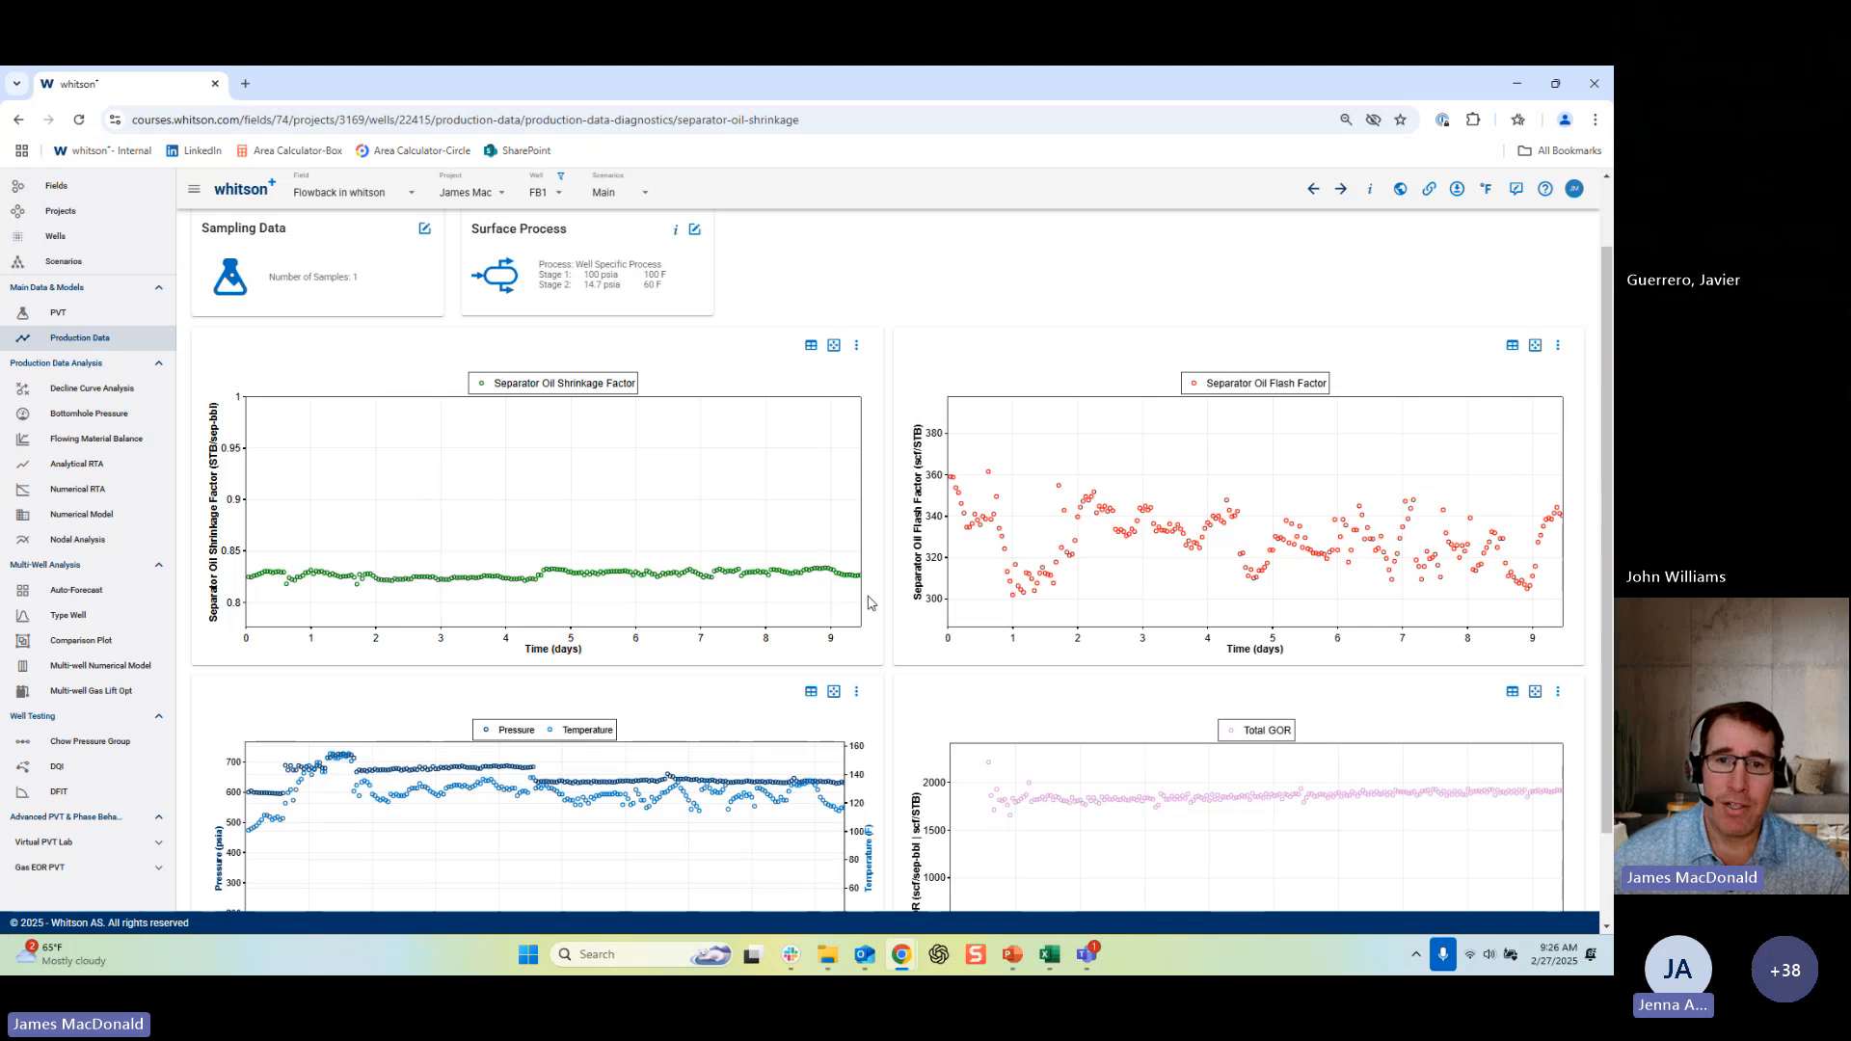
pyautogui.scroll(-2, 970, 655)
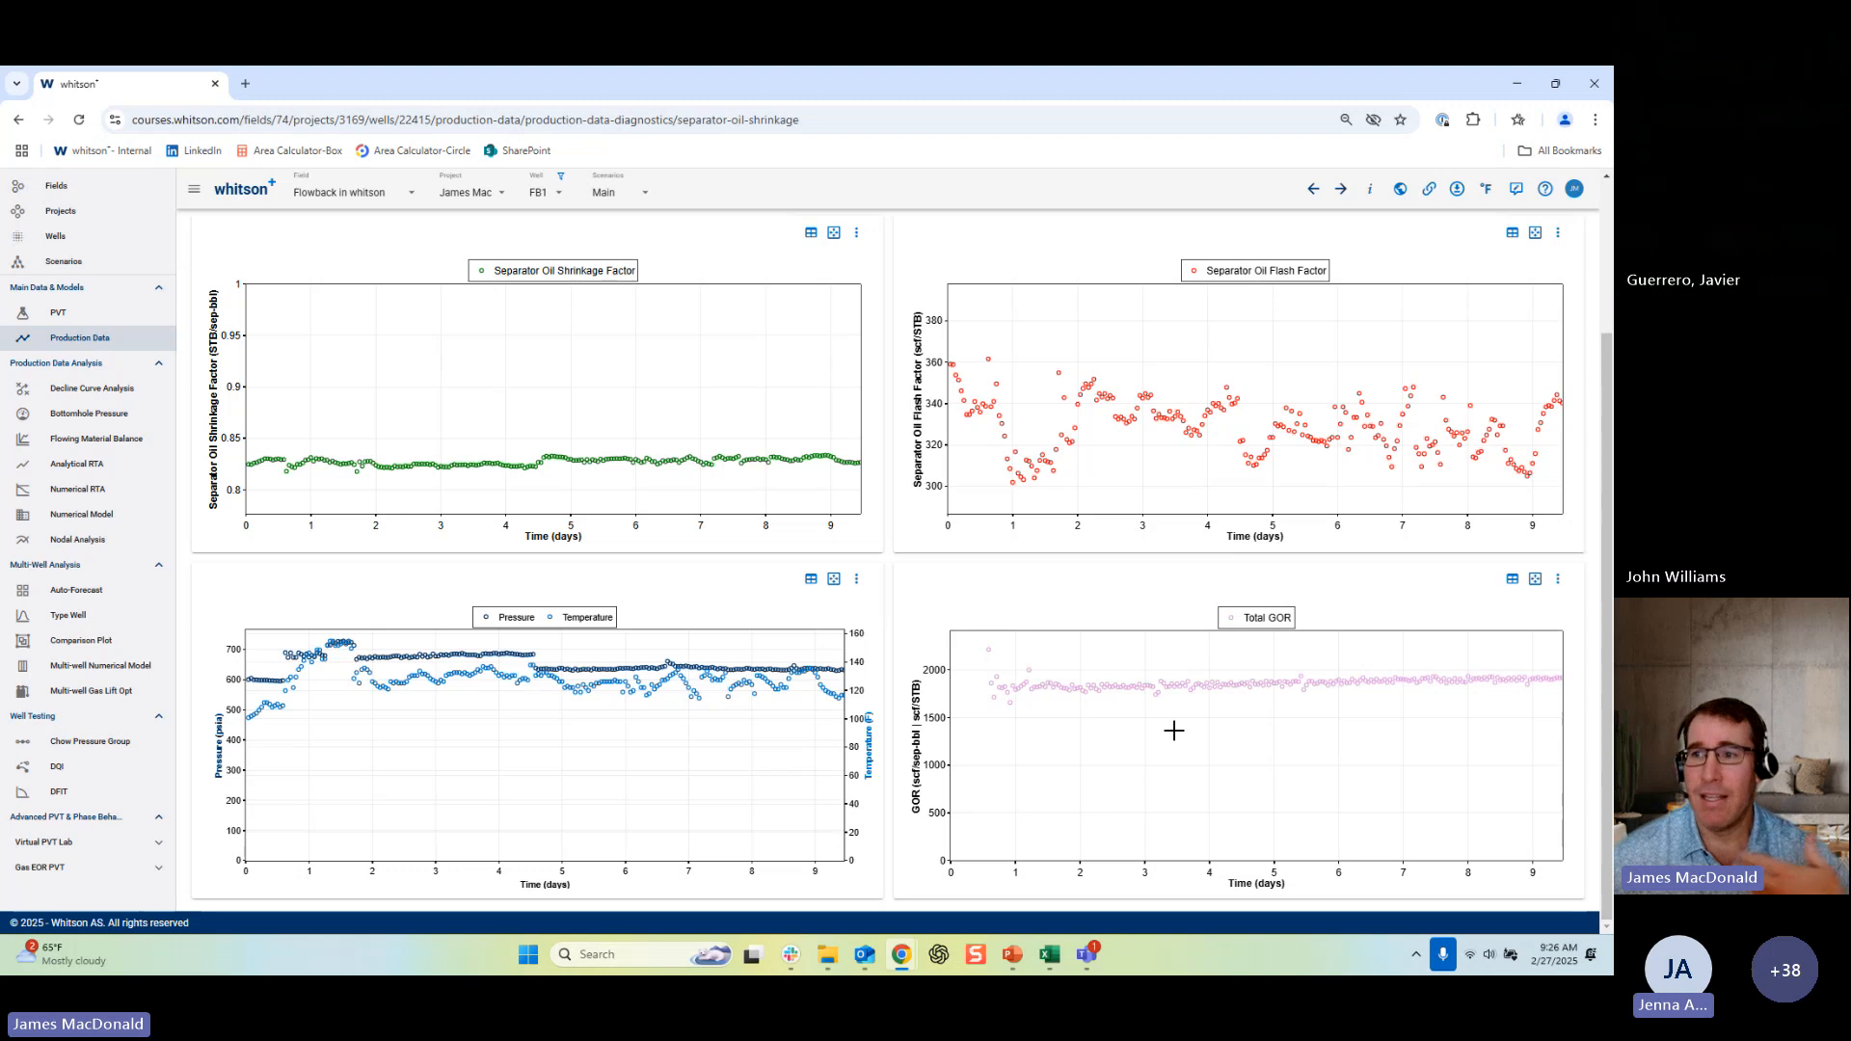
pyautogui.scroll(1, 1176, 730)
pyautogui.scroll(3, 1173, 730)
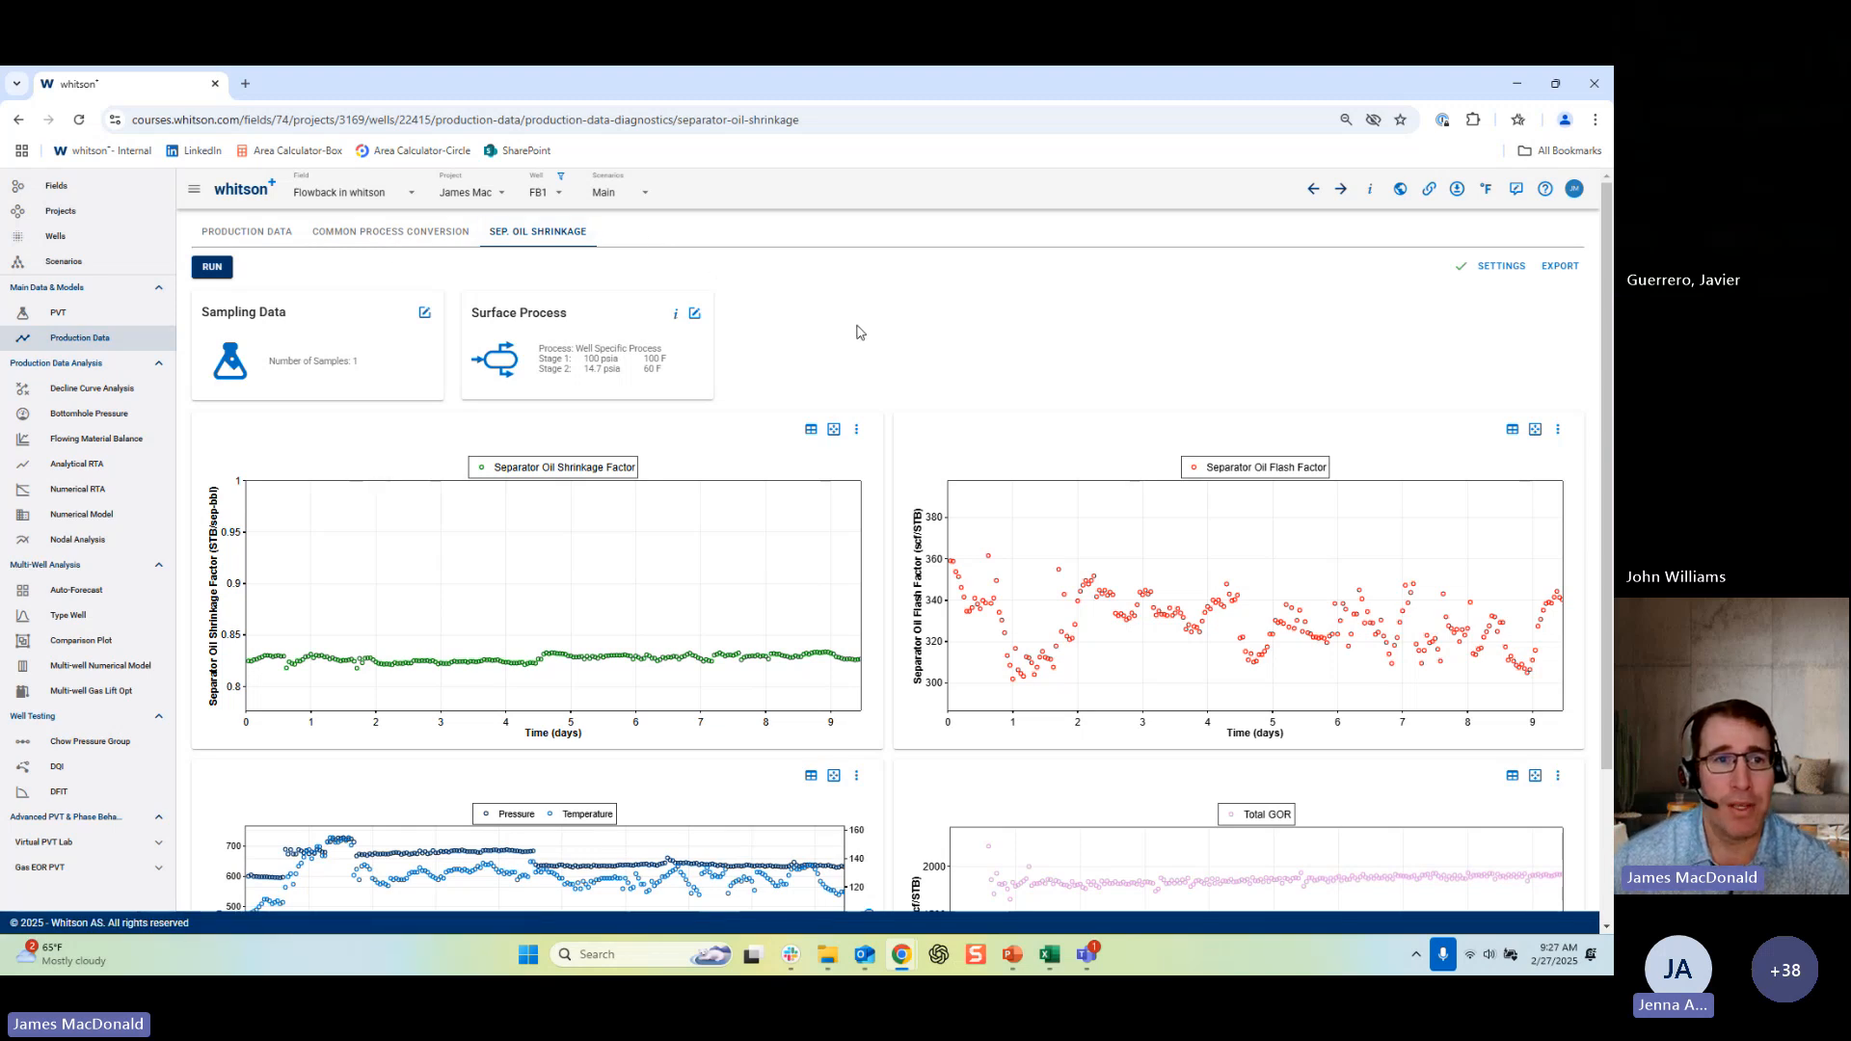
# Review the well's production data plot and the table of stock tank rates, separator rates and measured pressures.
pyautogui.click(271, 237)
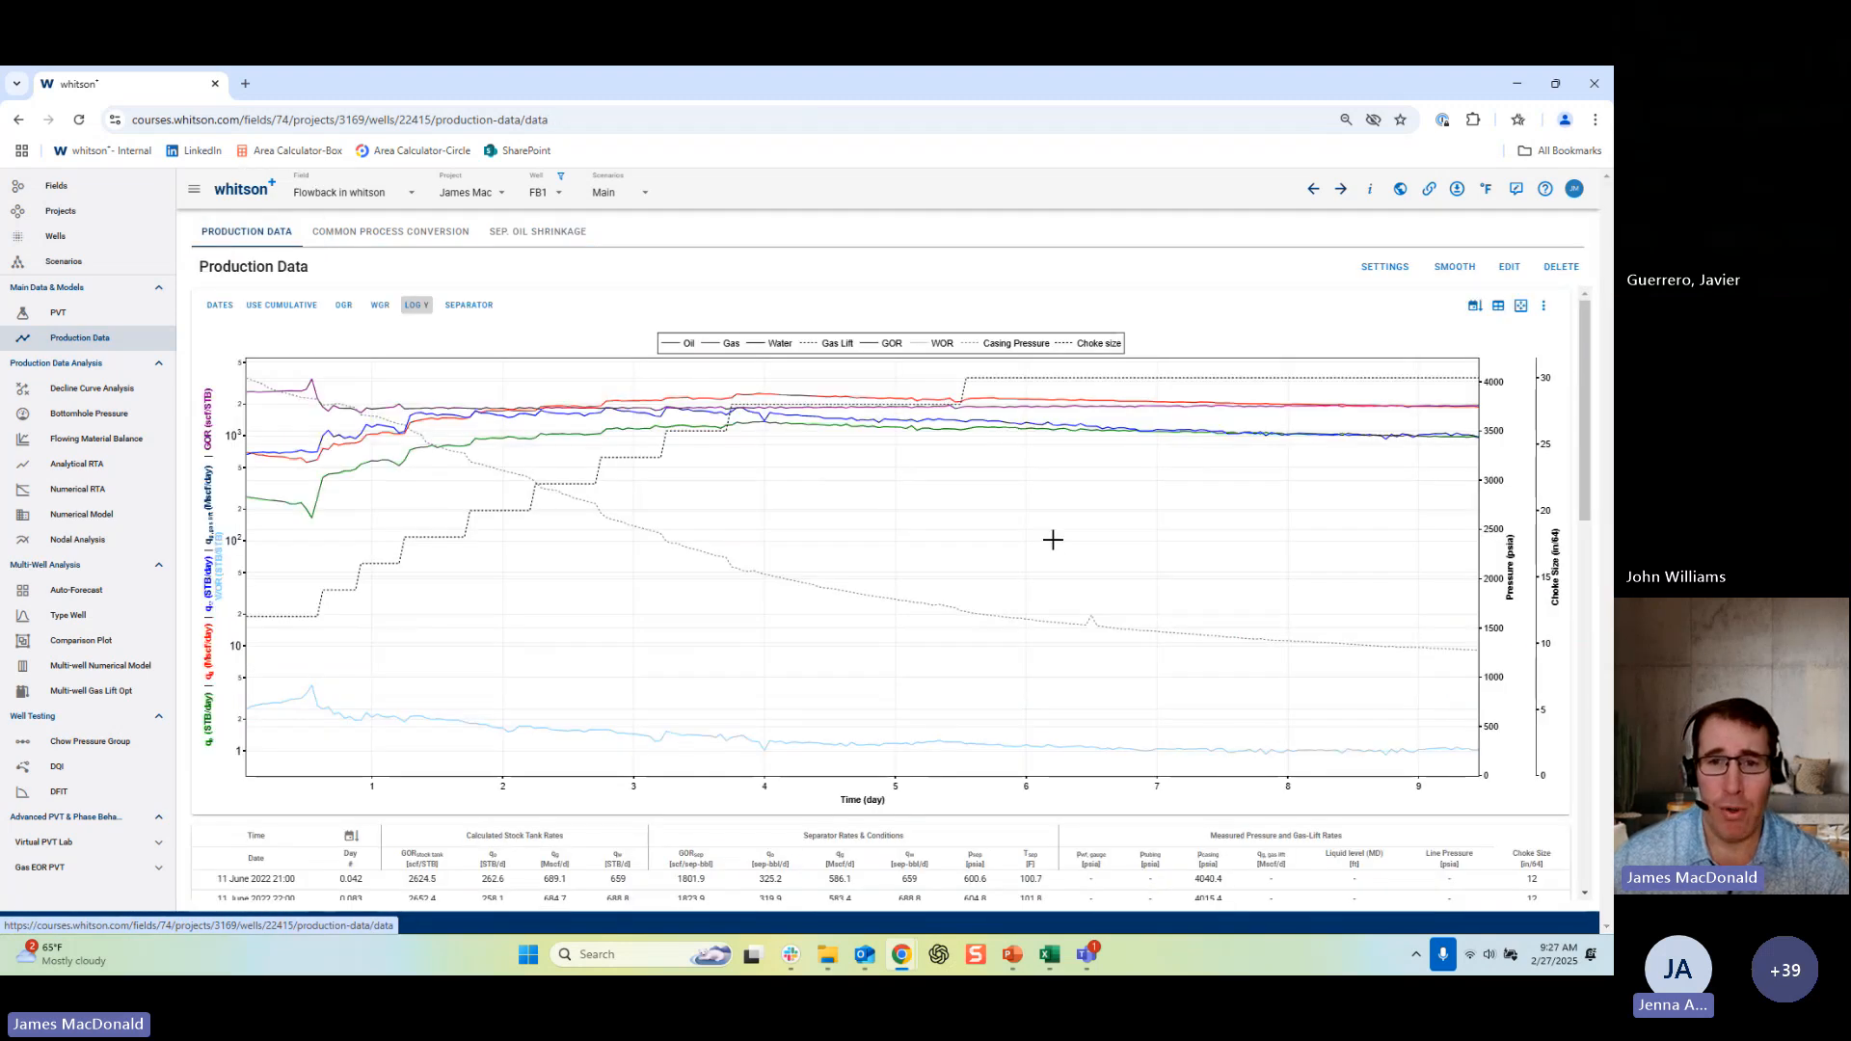
pyautogui.scroll(-3, 1051, 540)
pyautogui.scroll(-3, 1051, 540)
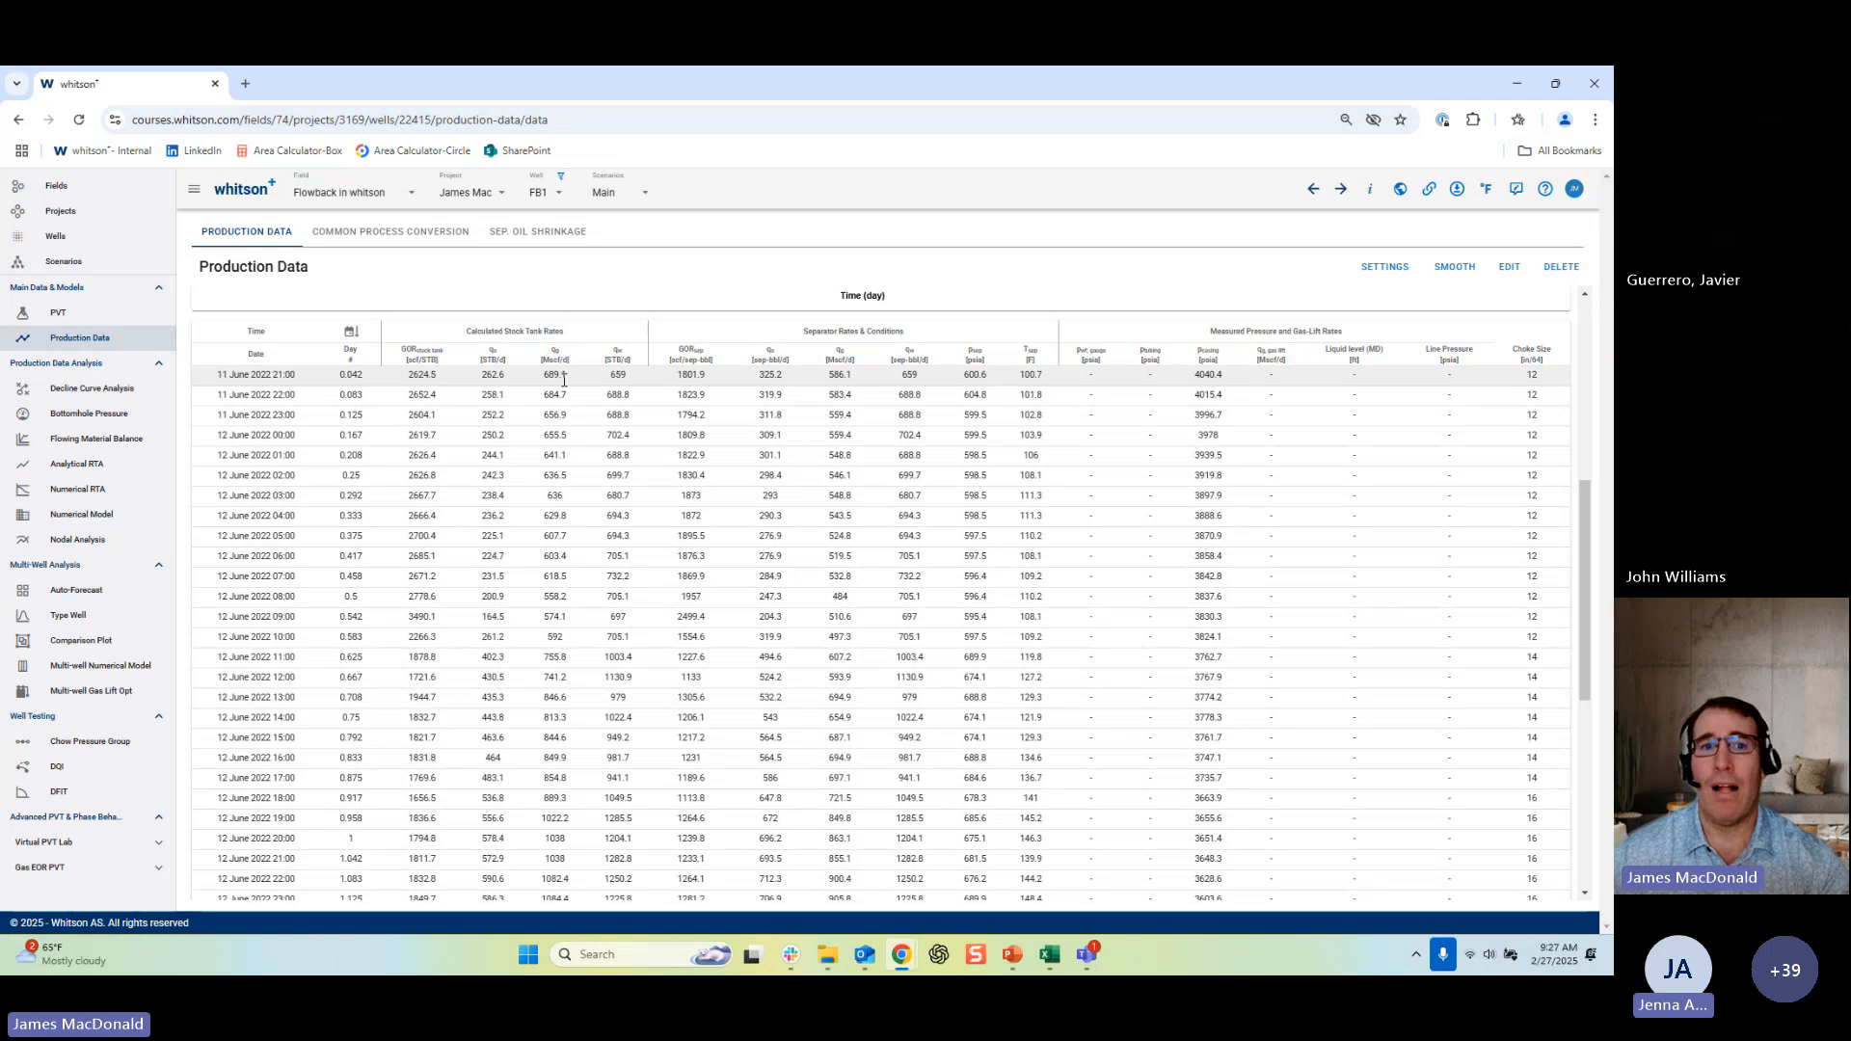
pyautogui.scroll(3, 578, 385)
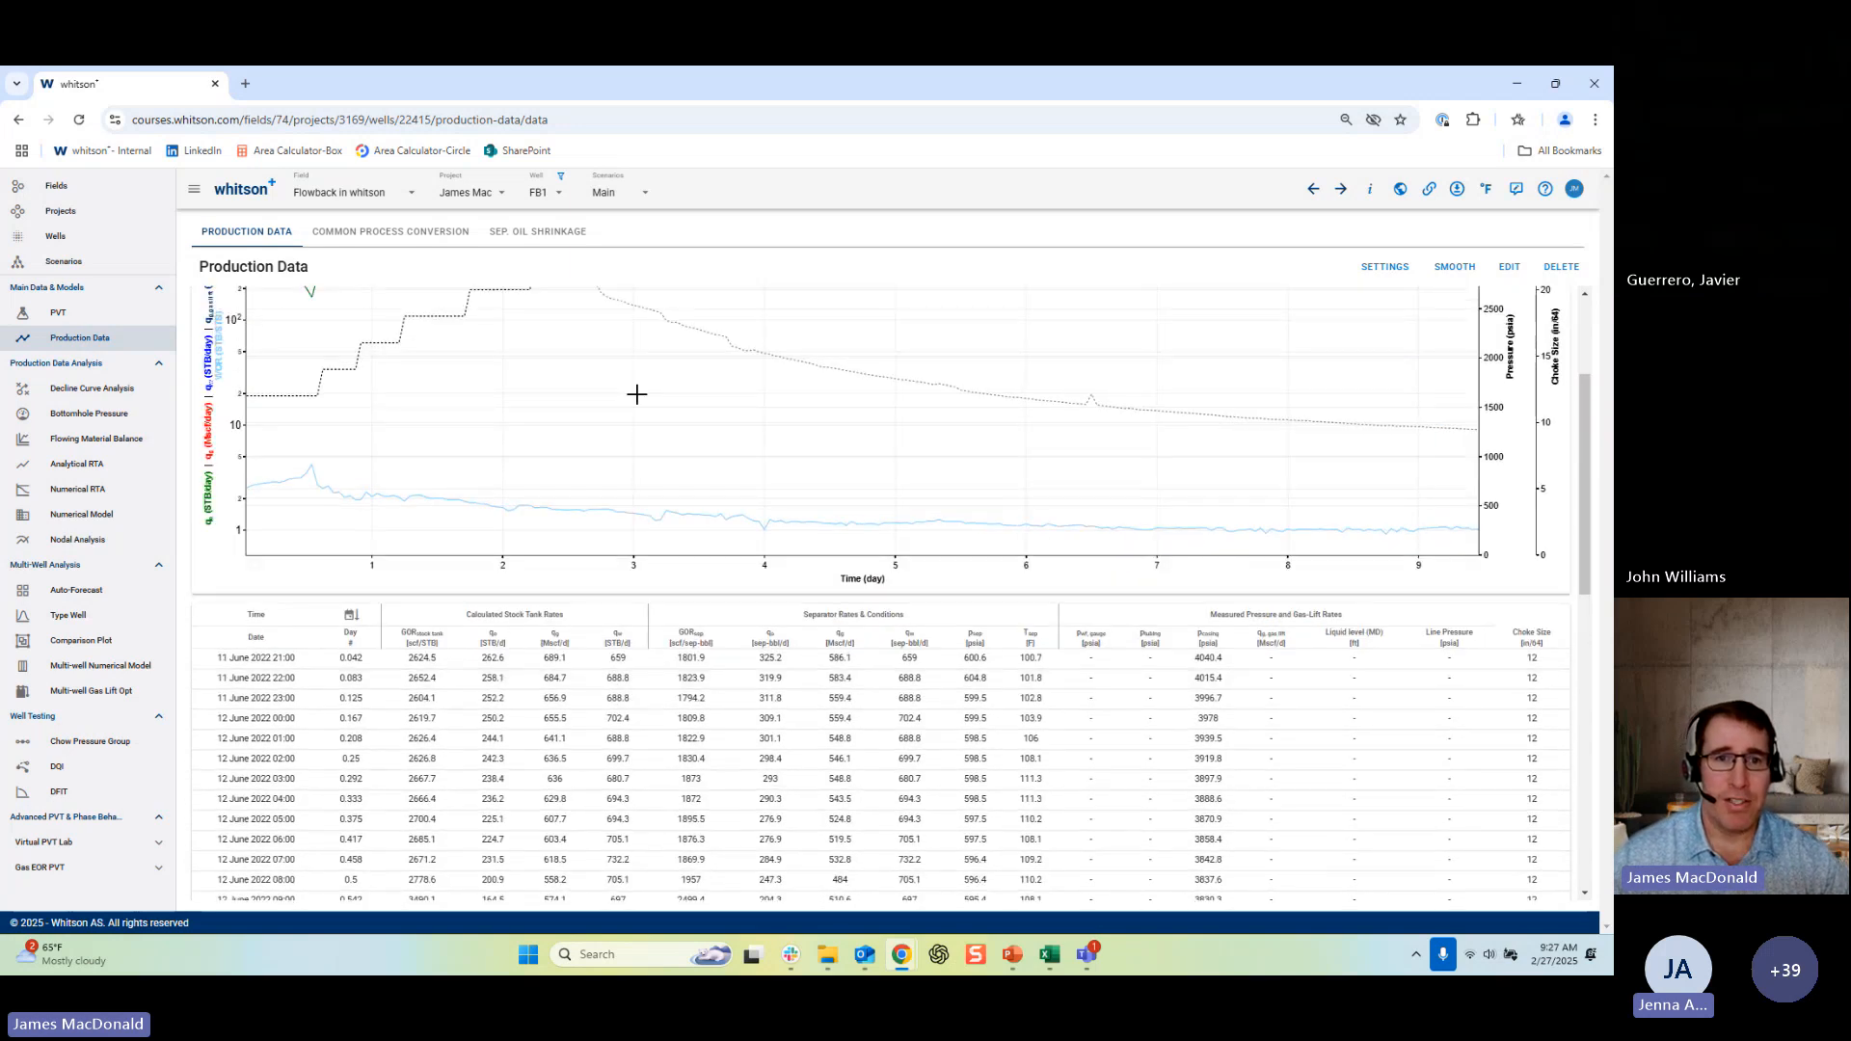
pyautogui.scroll(2, 637, 393)
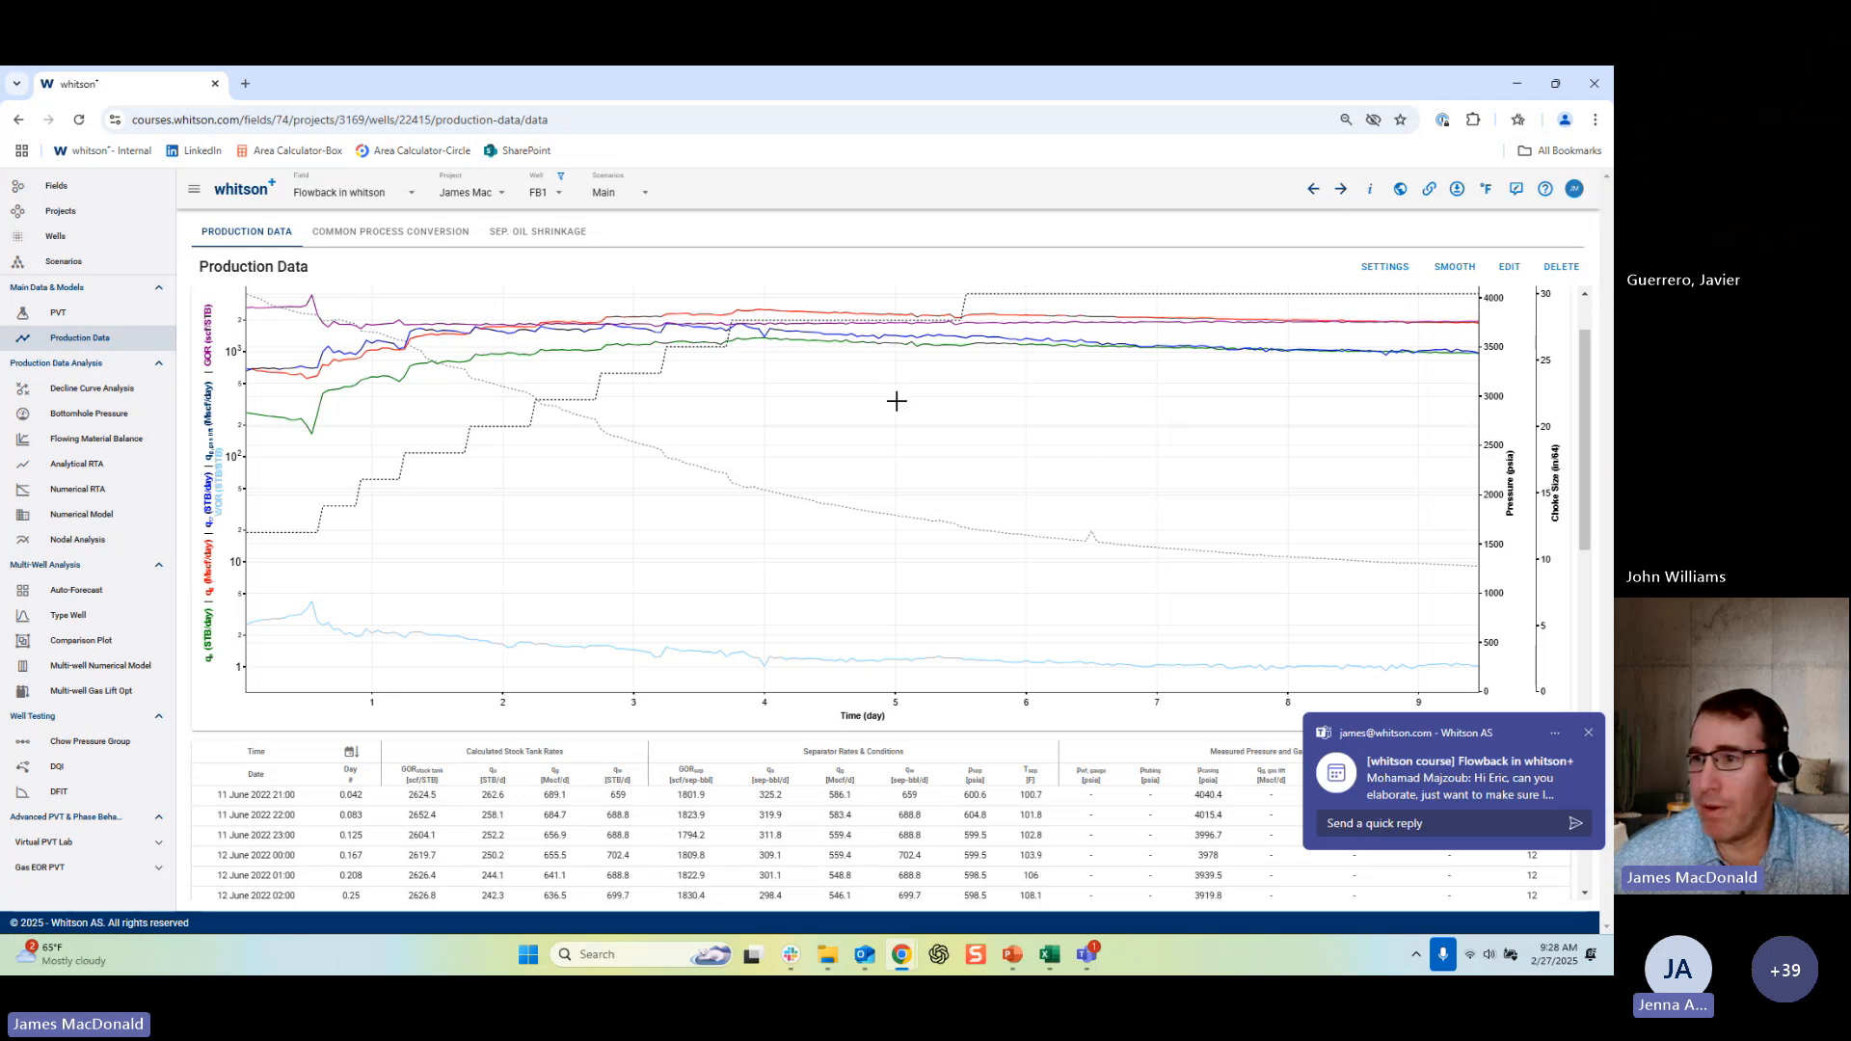
# Return to whitson+ and calculate the bottomhole pressures of well FB1.
pyautogui.moveTo(997, 345)
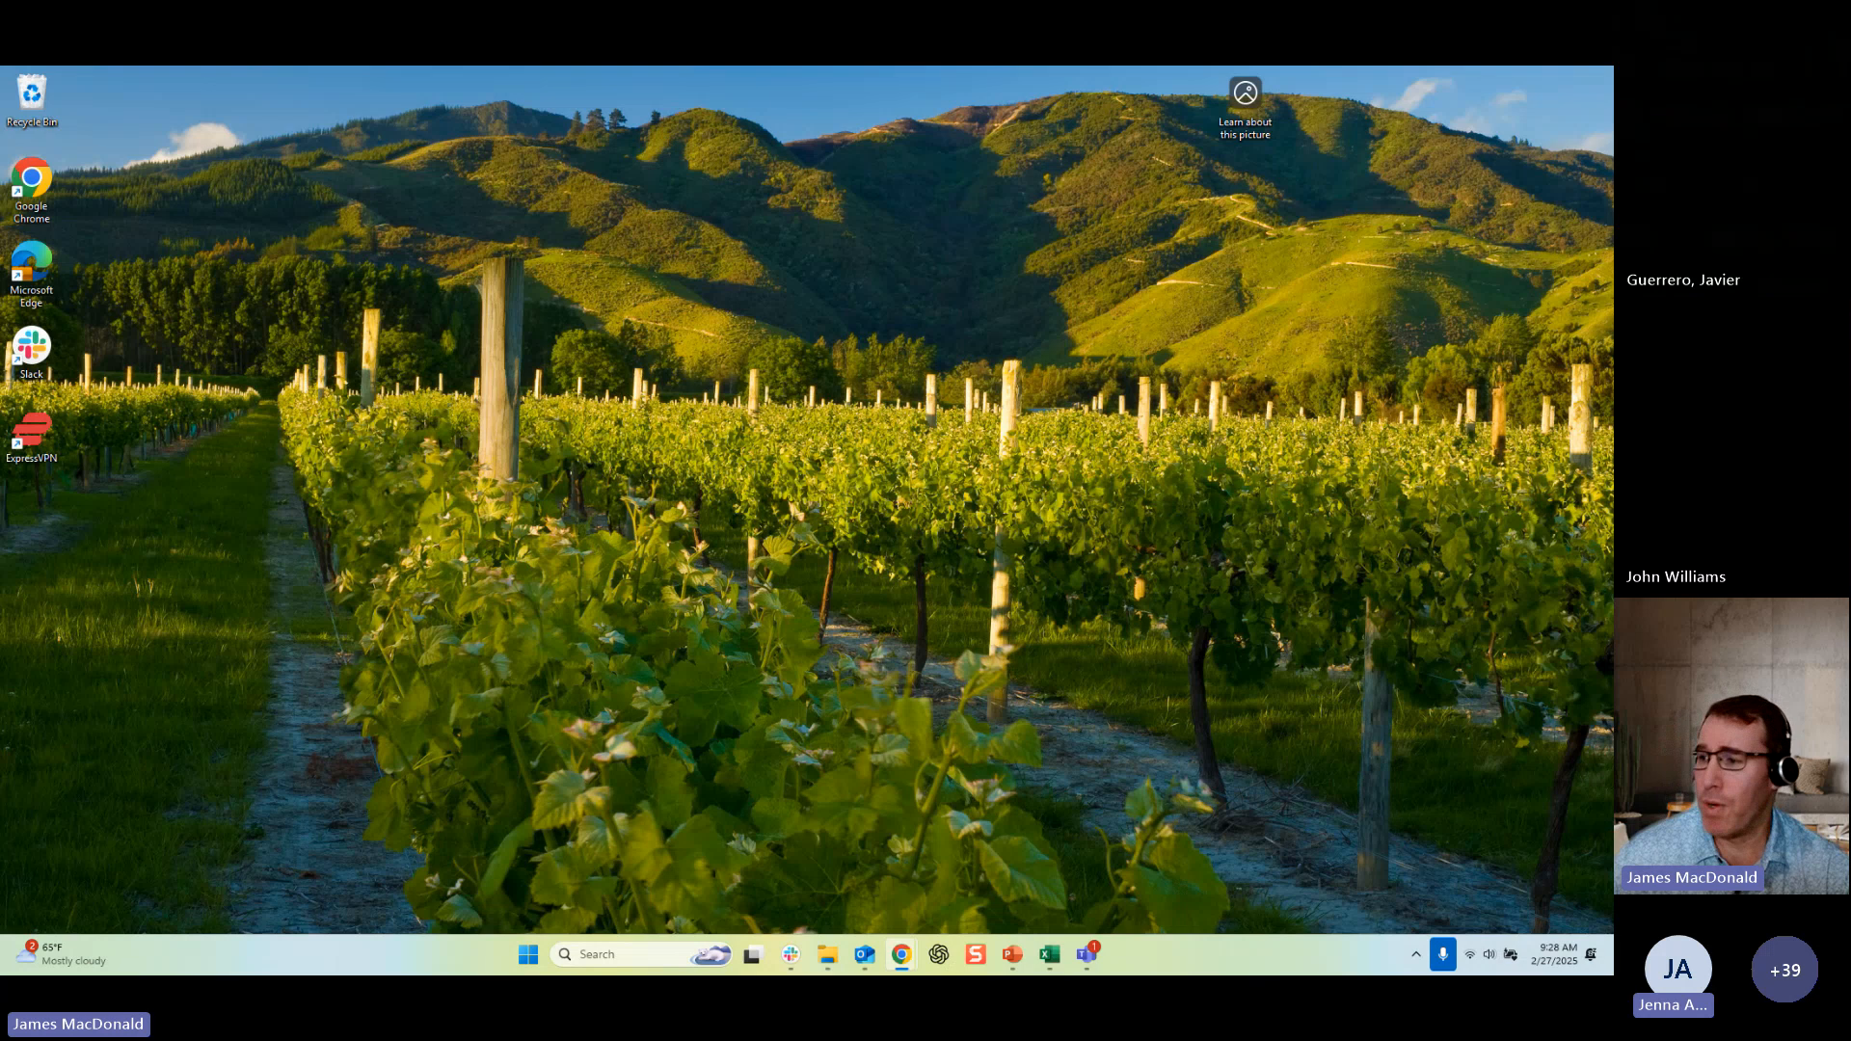
pyautogui.hotkey('alt', 'Tab')
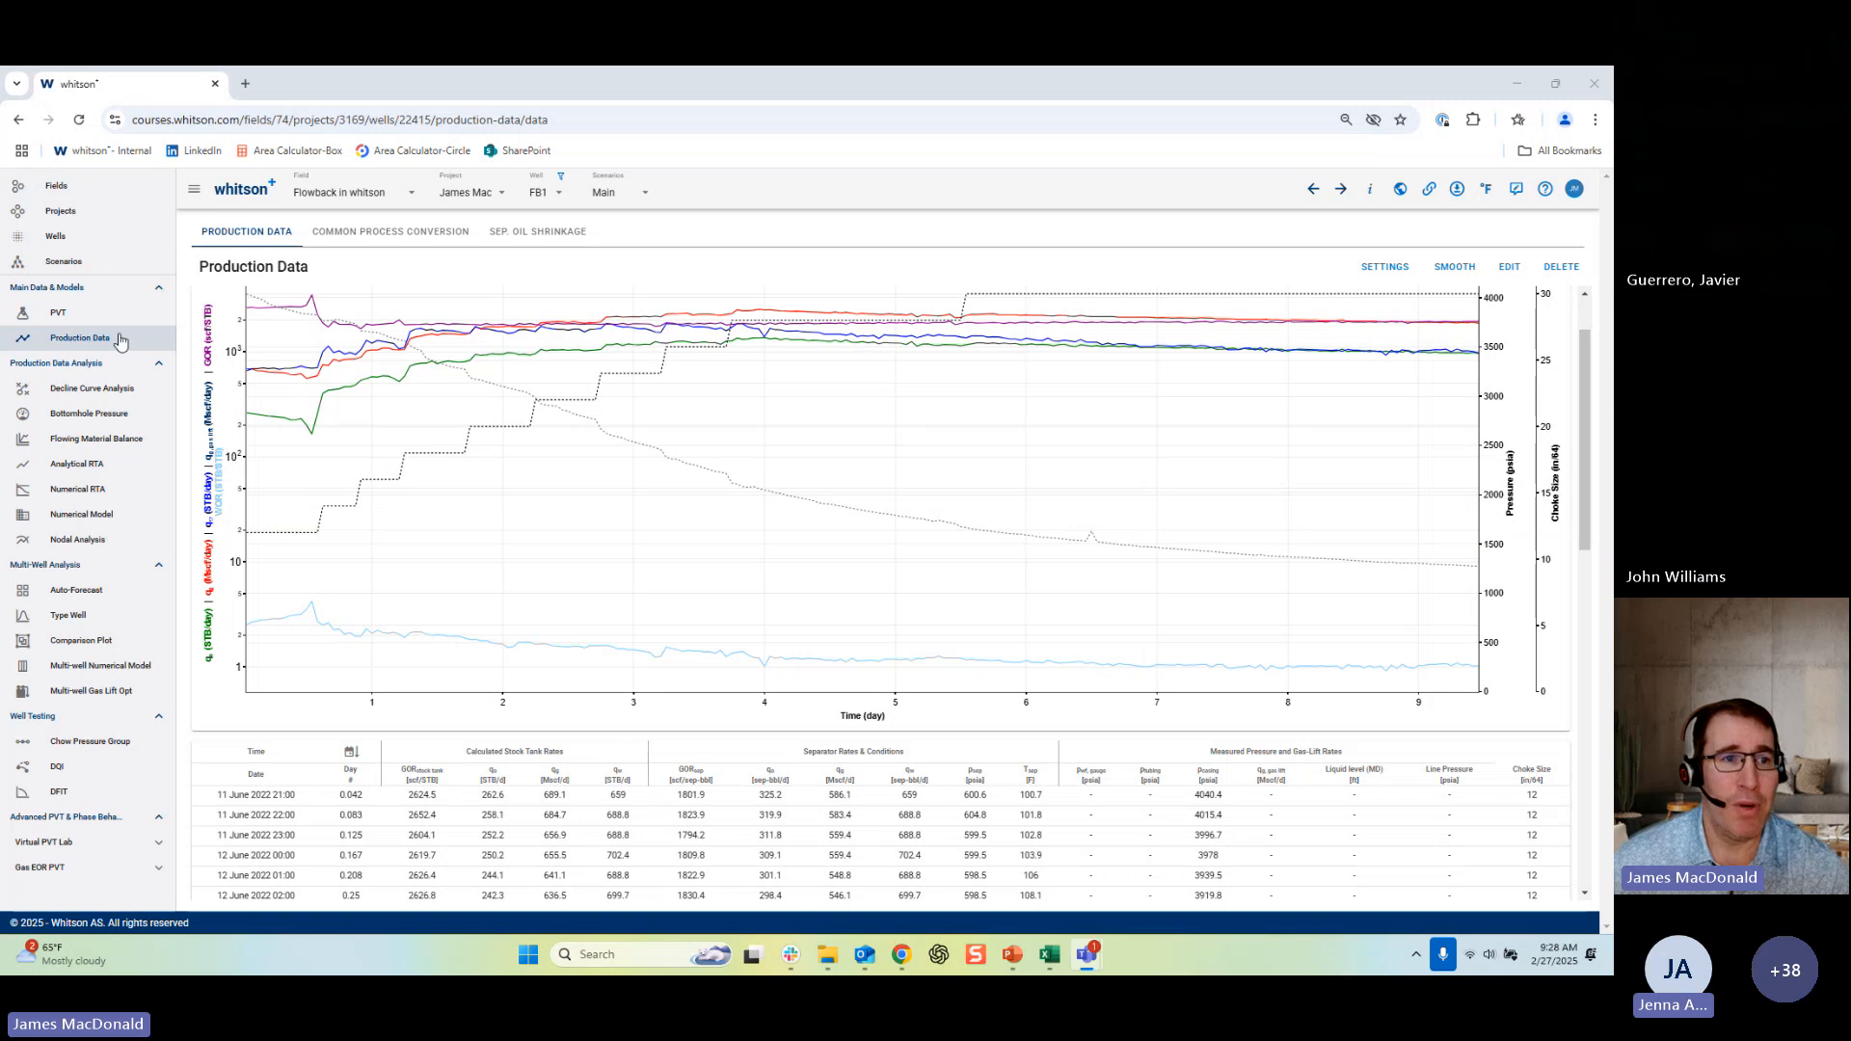
pyautogui.click(112, 414)
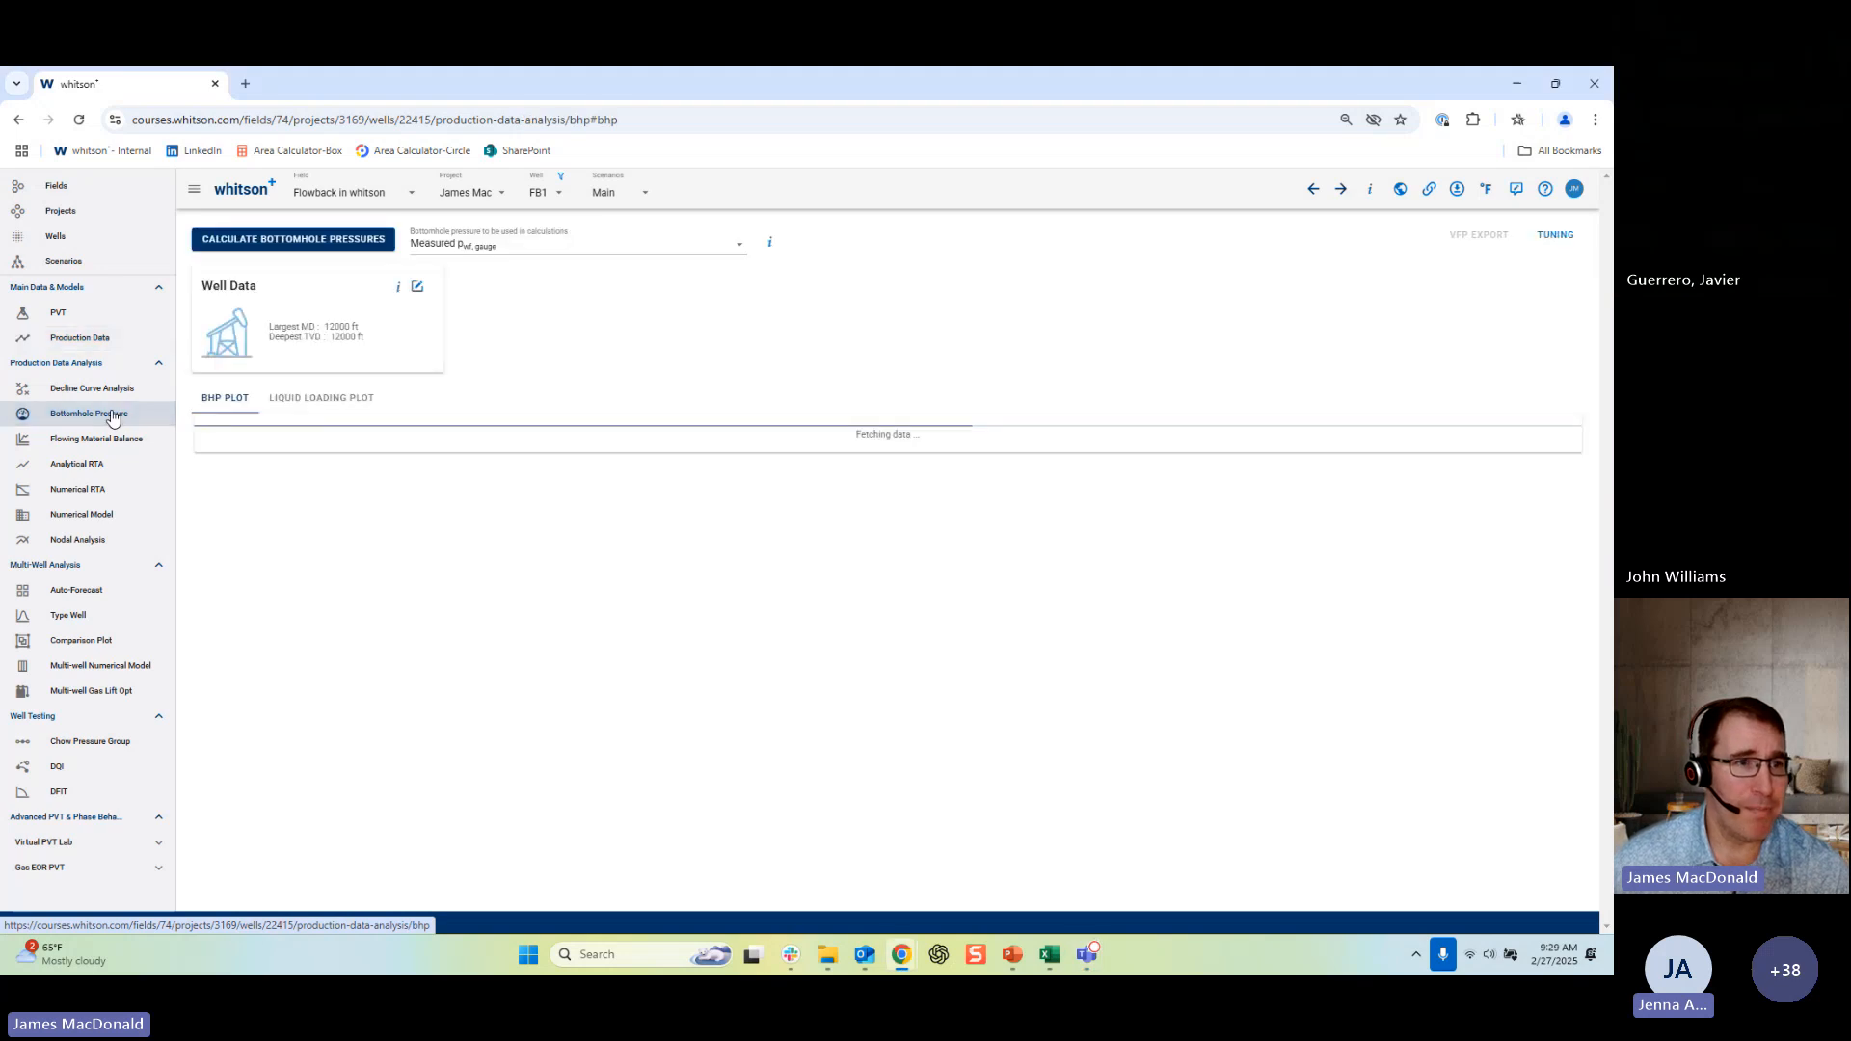
pyautogui.click(343, 241)
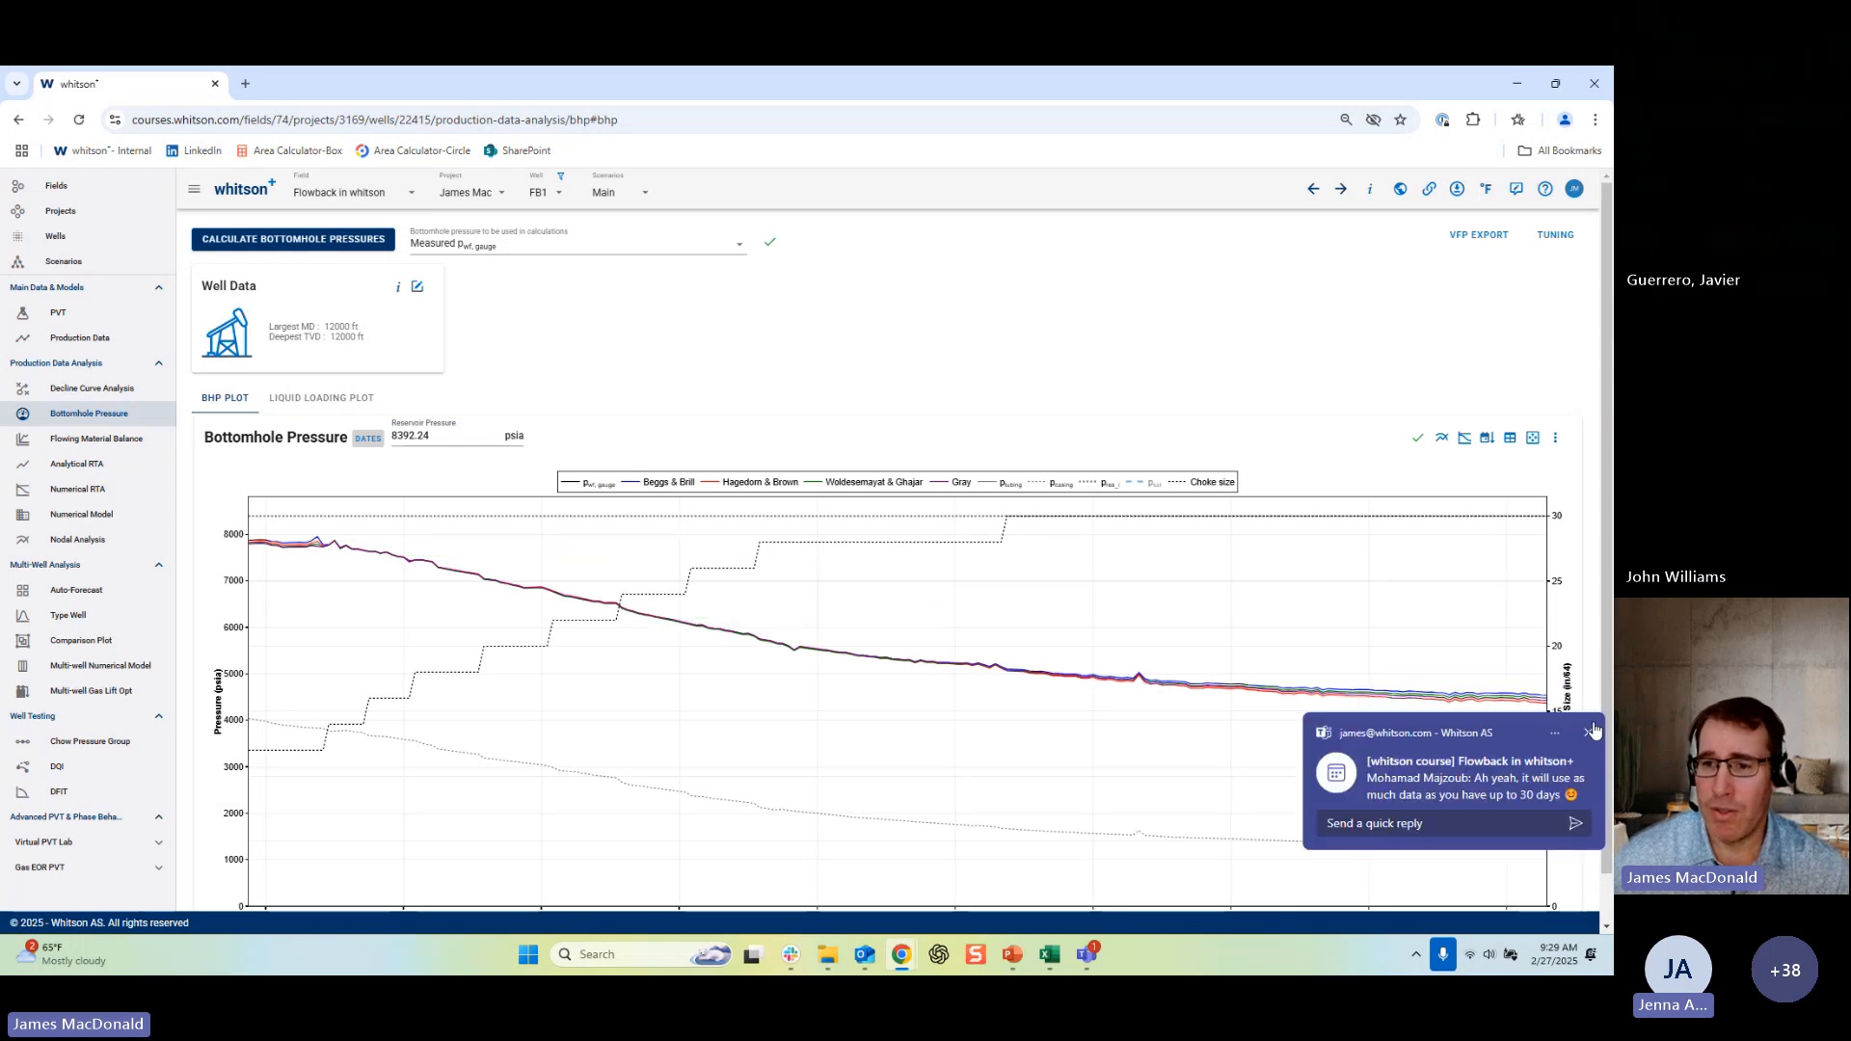
# Set the bottomhole pressure used in calculations to Woldesemayat & Ghajar and dismiss the chat notifications.
pyautogui.click(1590, 732)
pyautogui.click(704, 245)
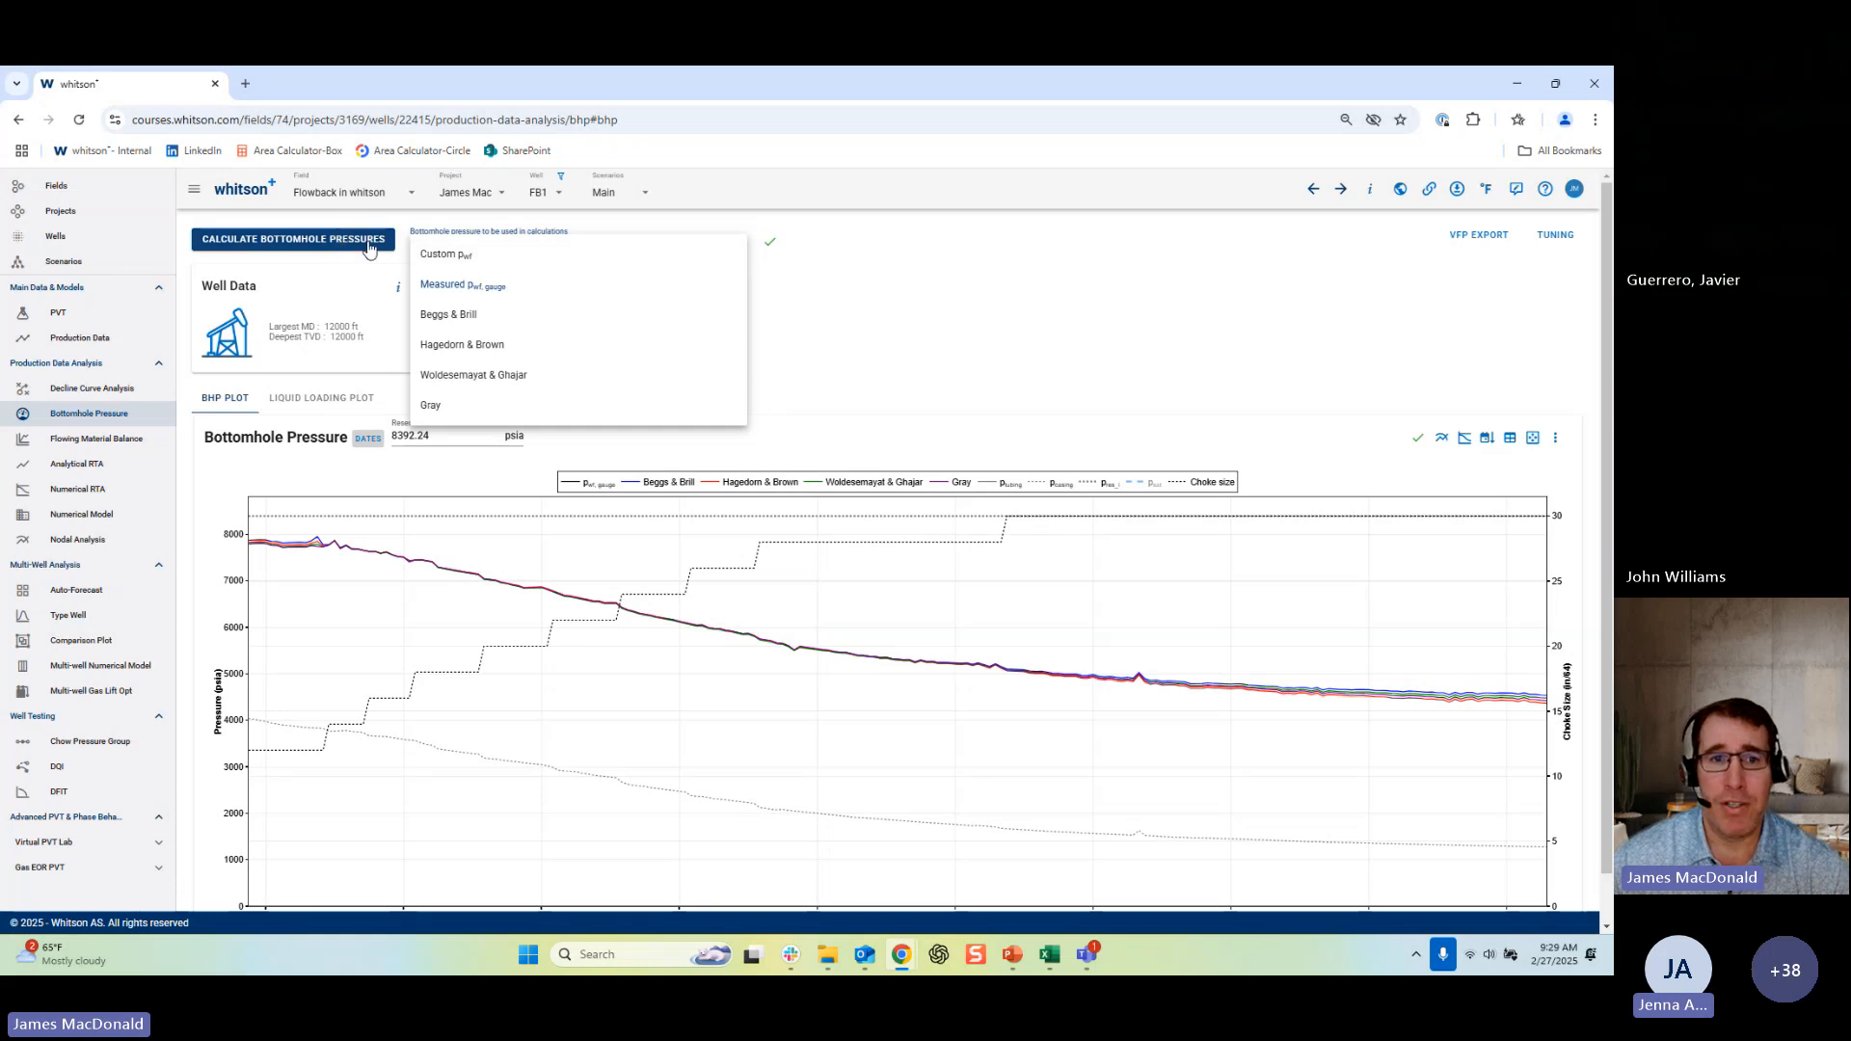
pyautogui.press('ctrl')
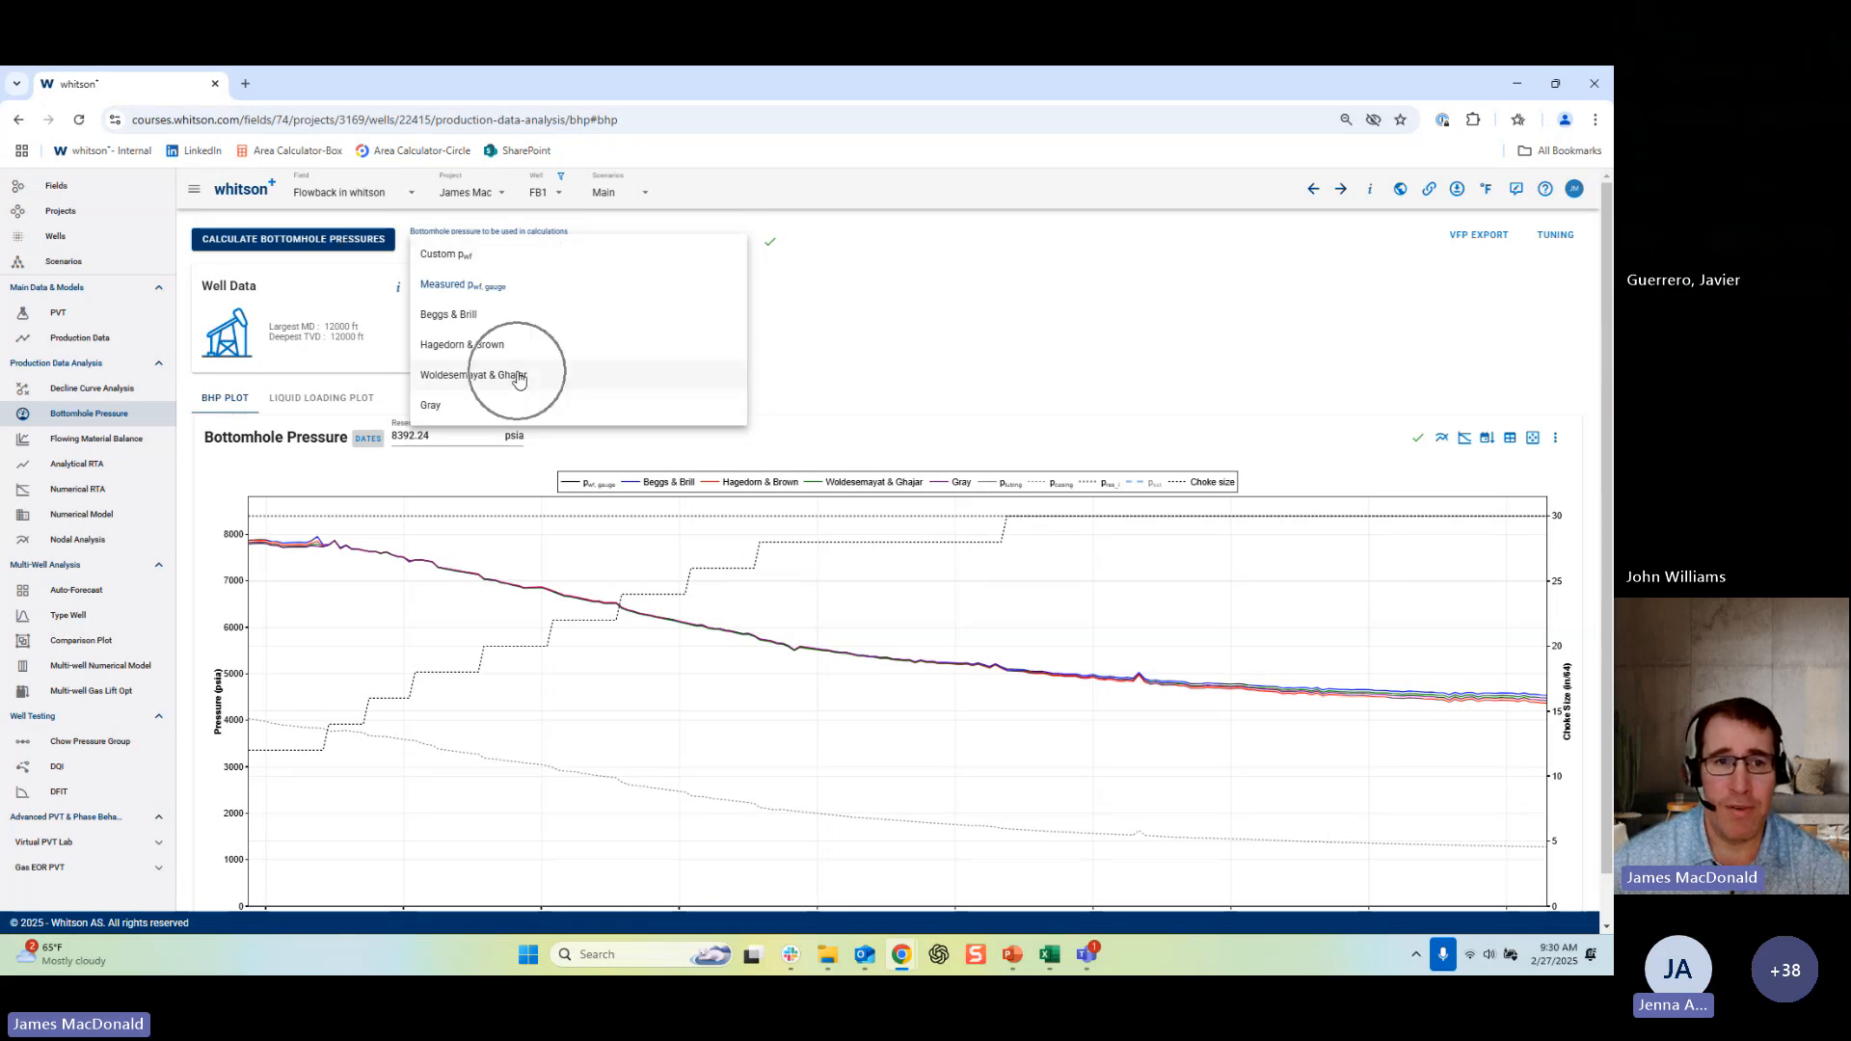
pyautogui.click(518, 377)
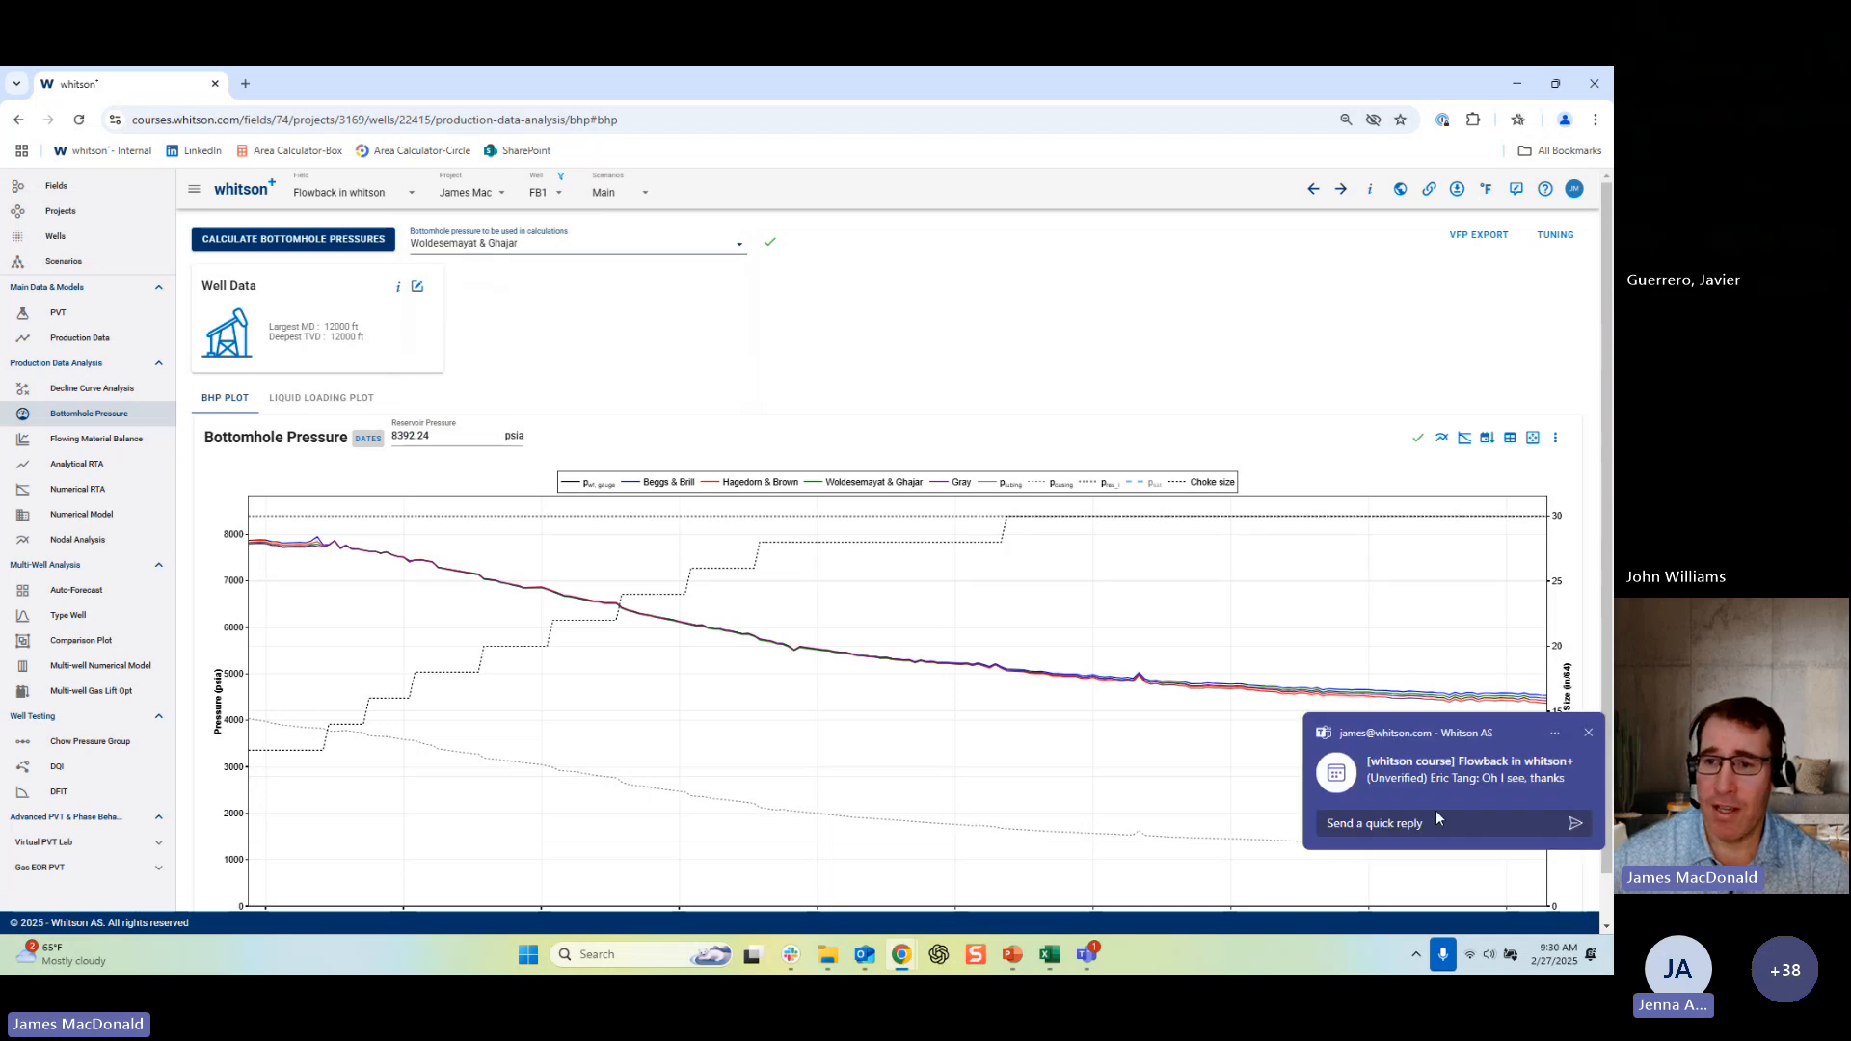
pyautogui.click(1588, 733)
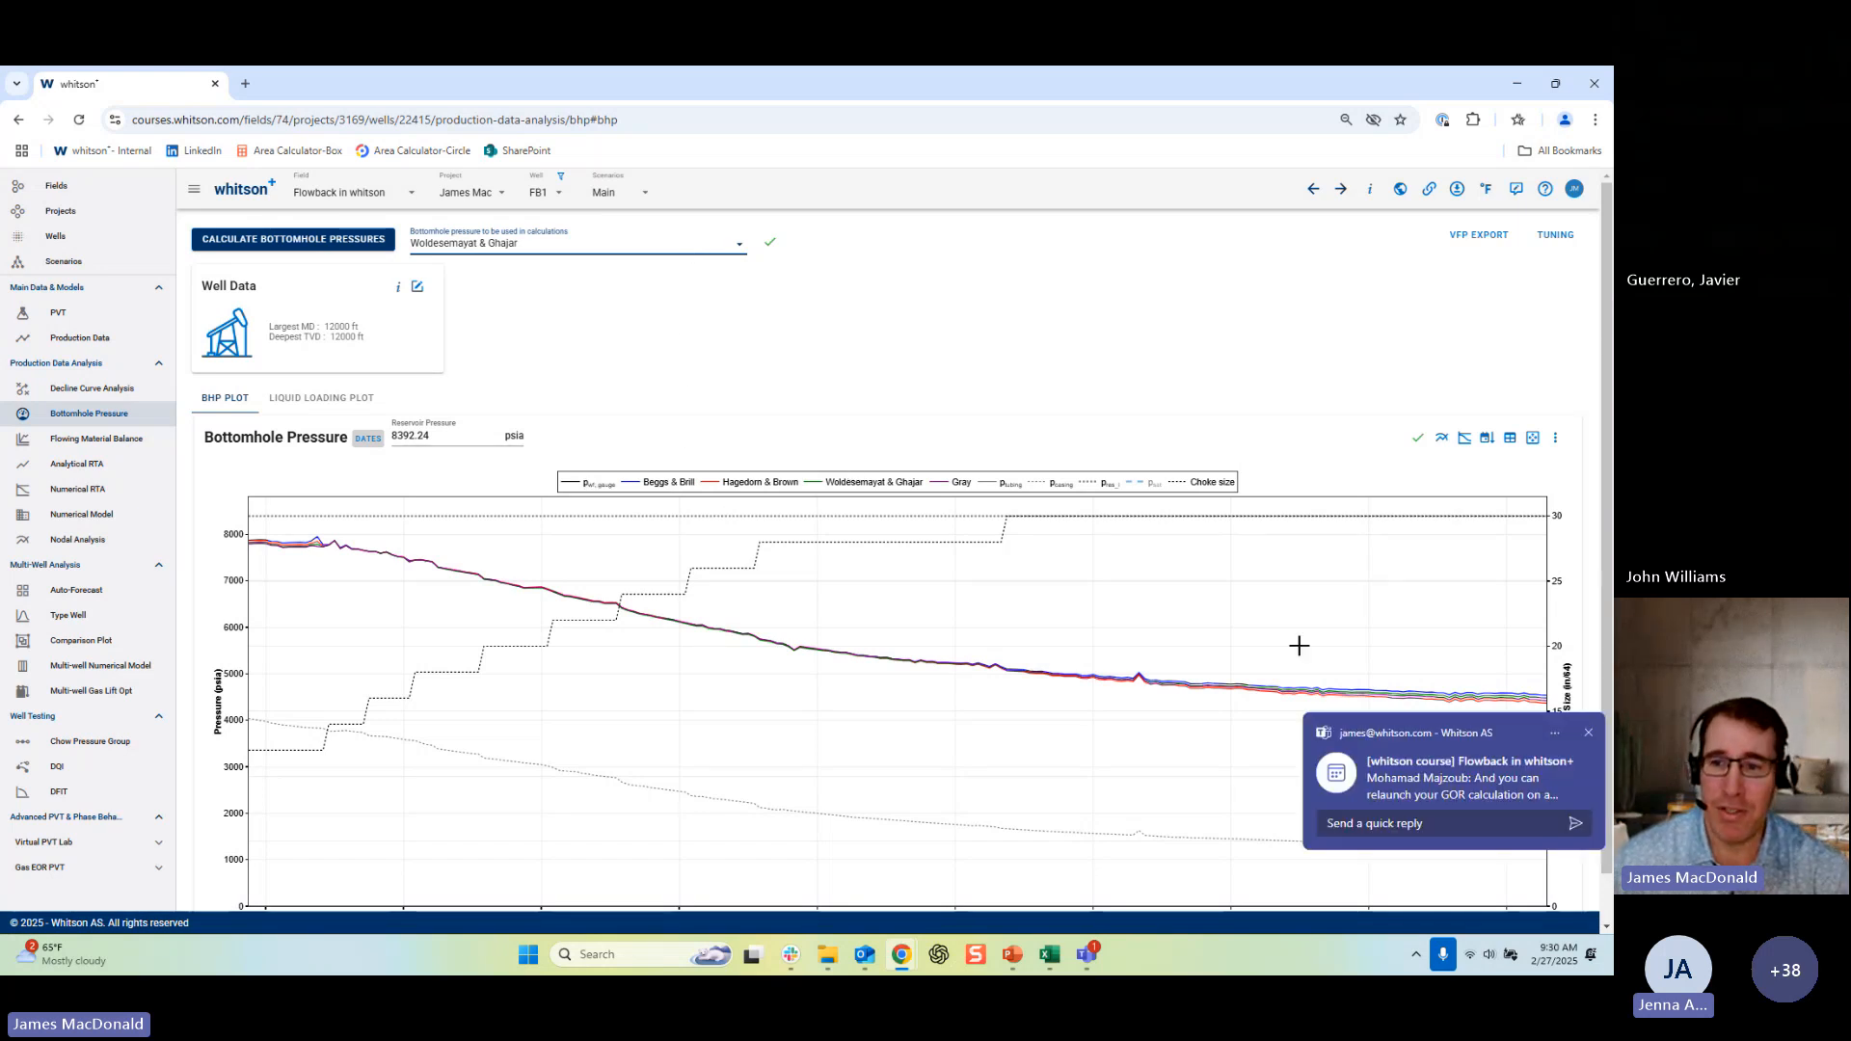
pyautogui.click(1587, 734)
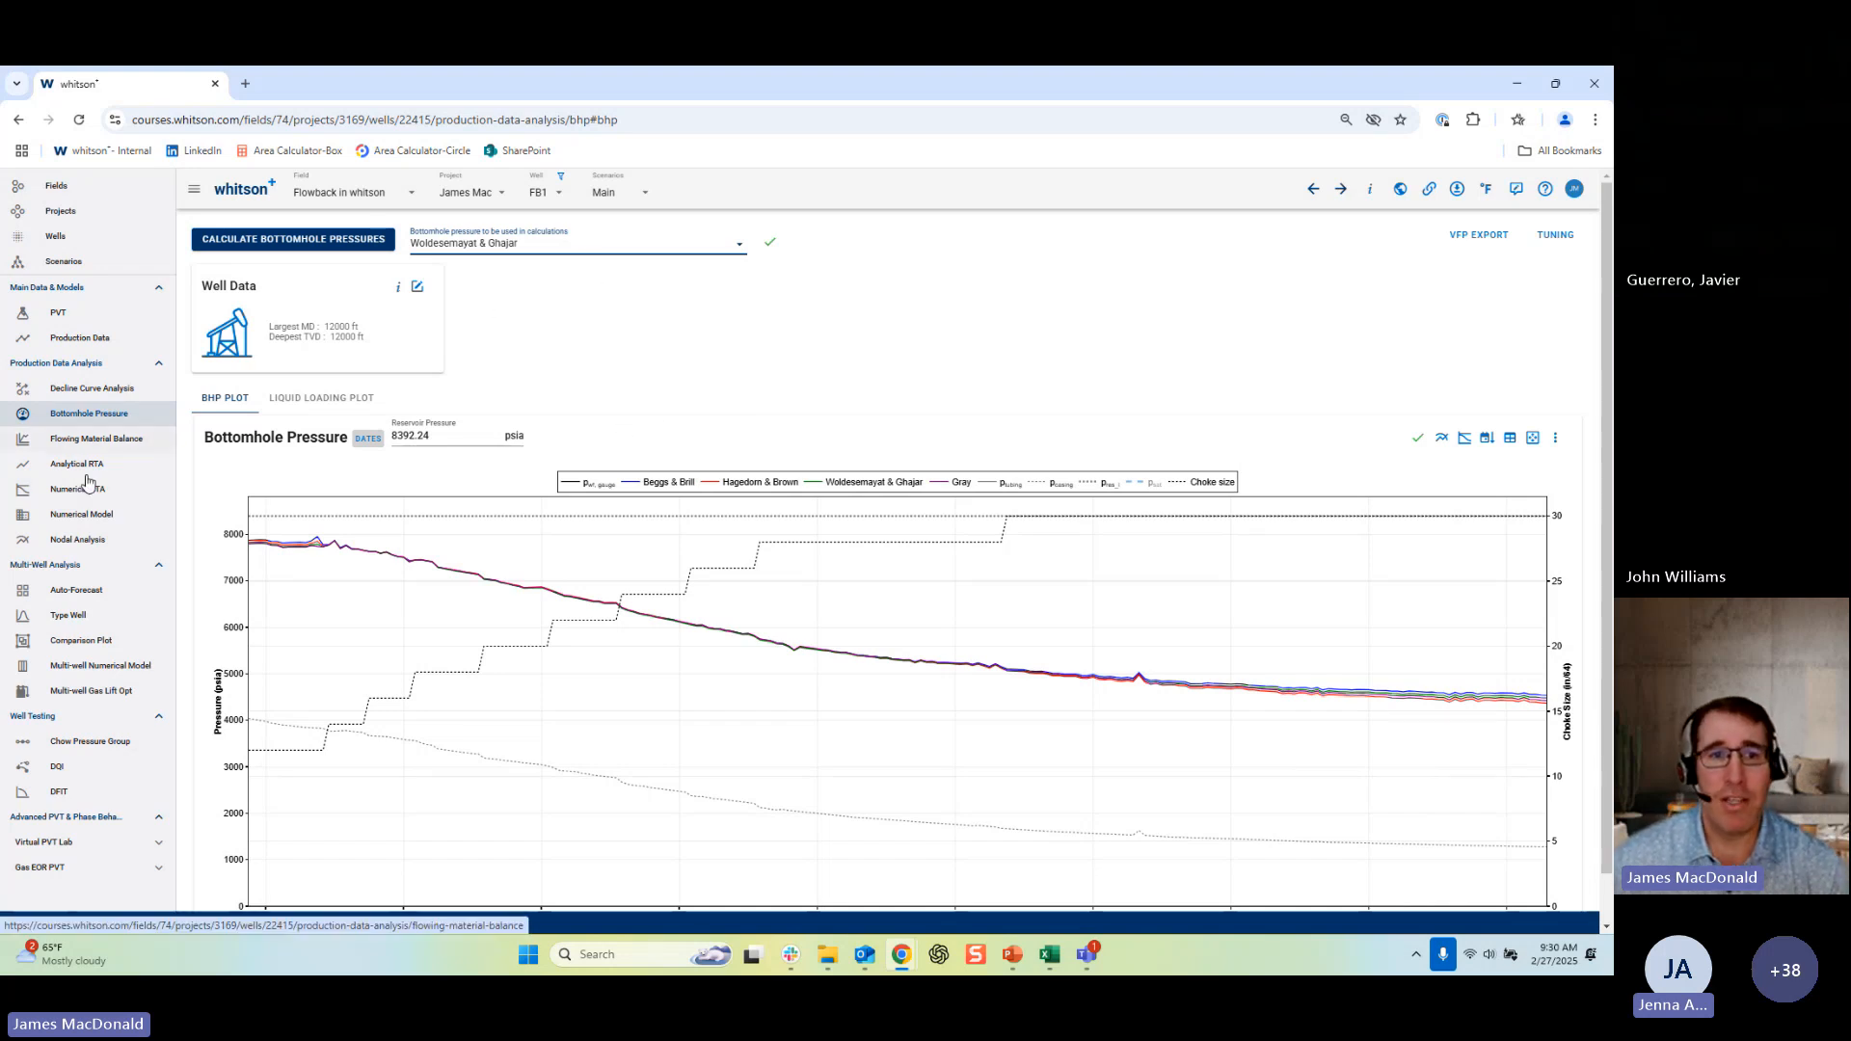
# Inspect the well's deviation survey and its wellbore configuration in the well data.
pyautogui.click(419, 289)
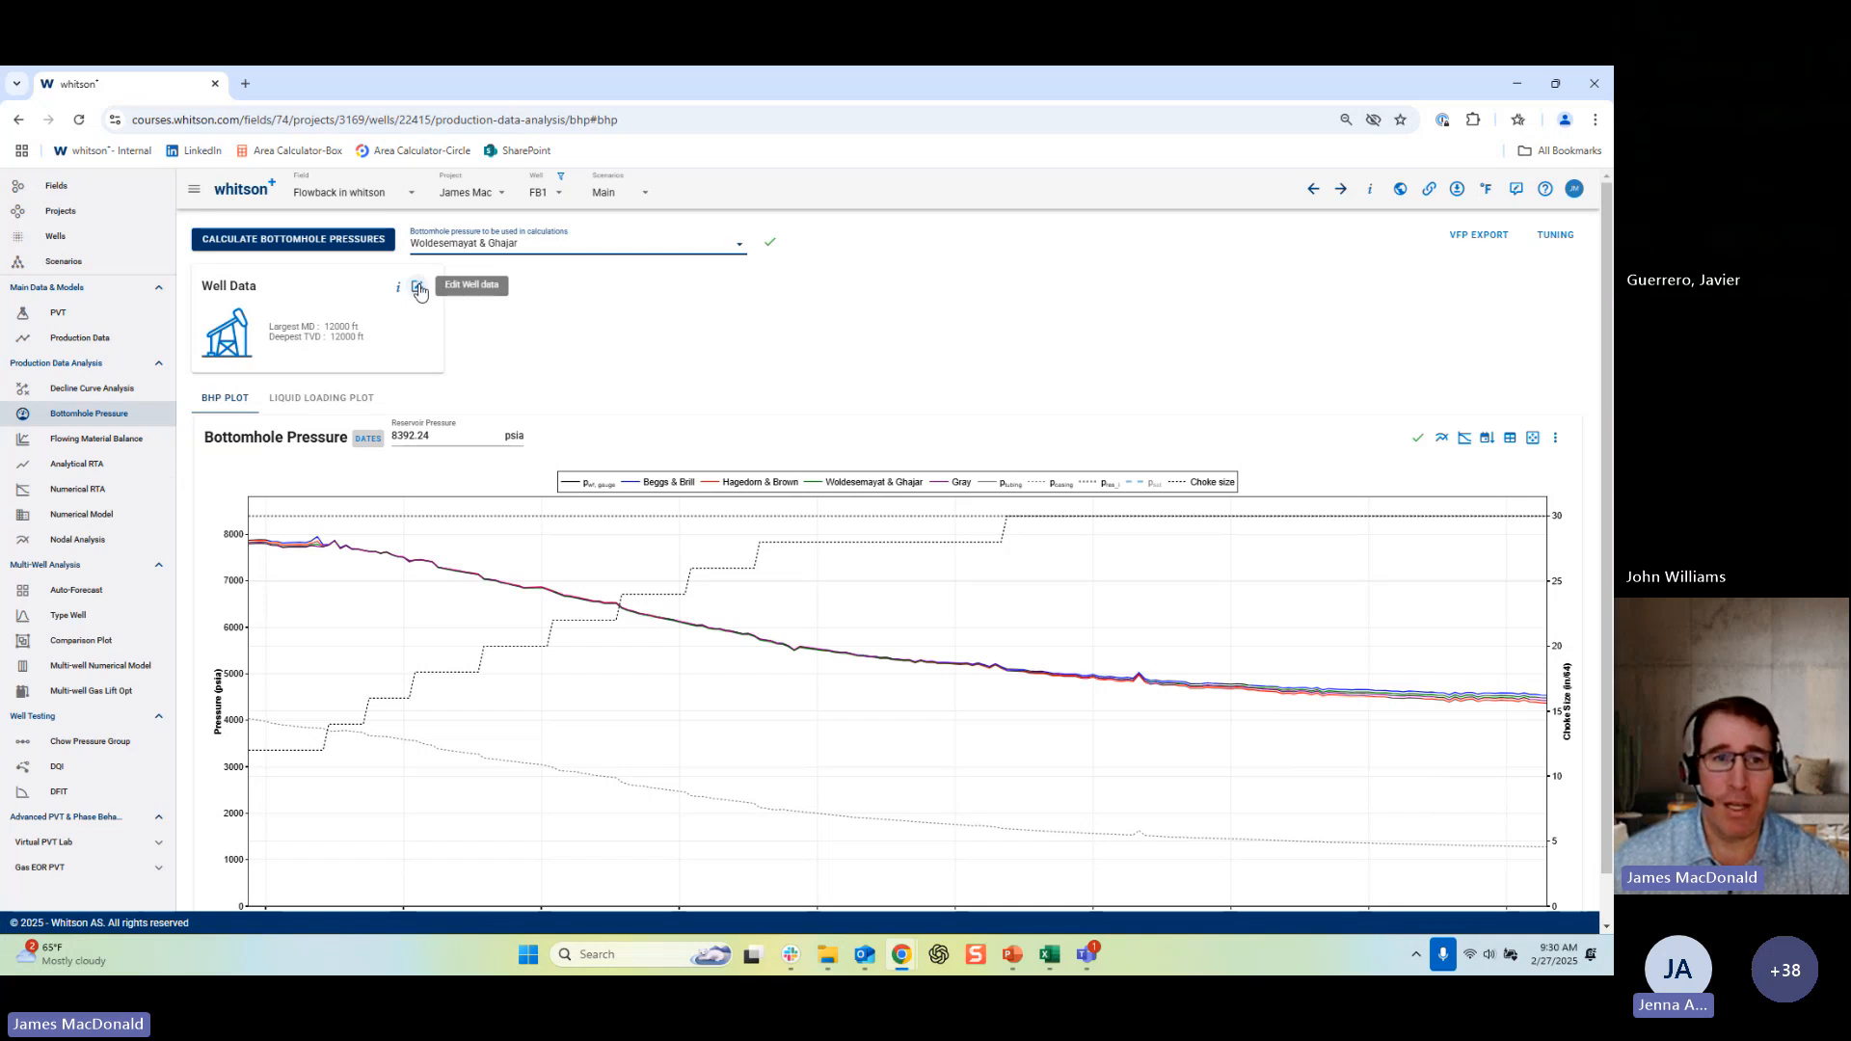
pyautogui.click(419, 290)
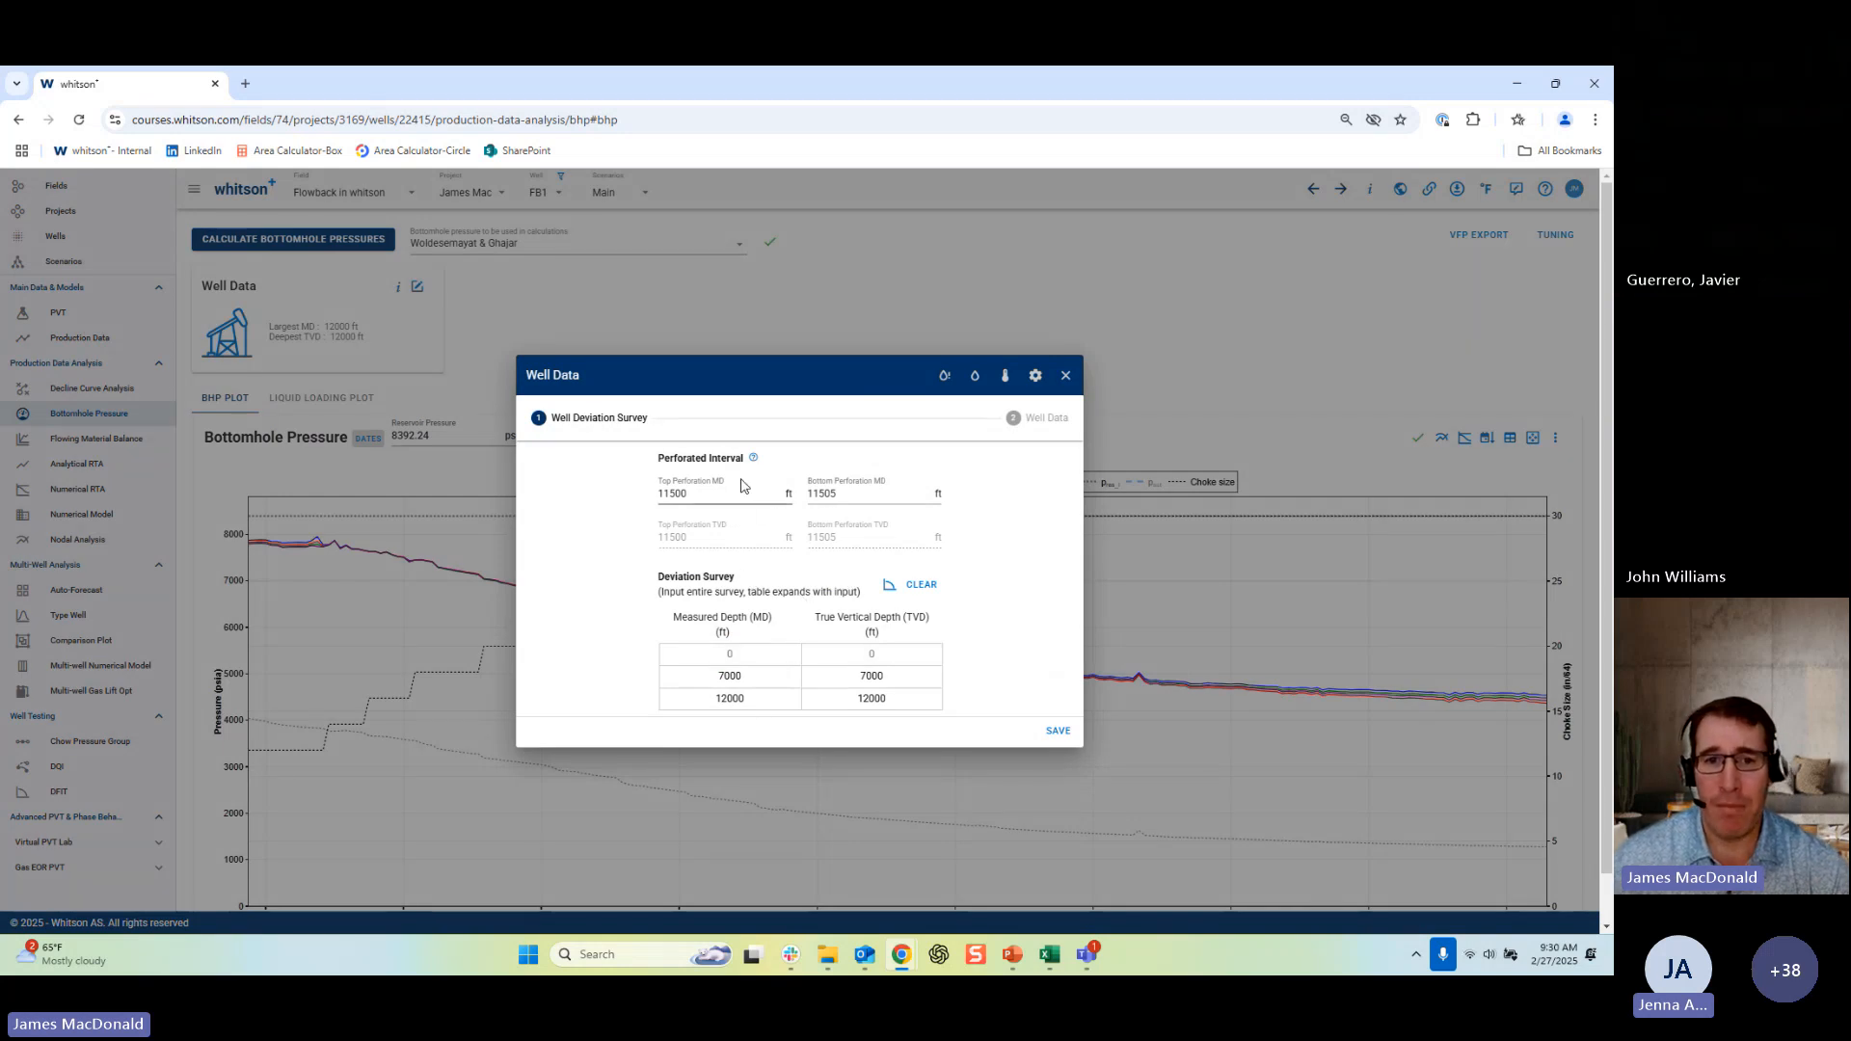
pyautogui.click(1050, 421)
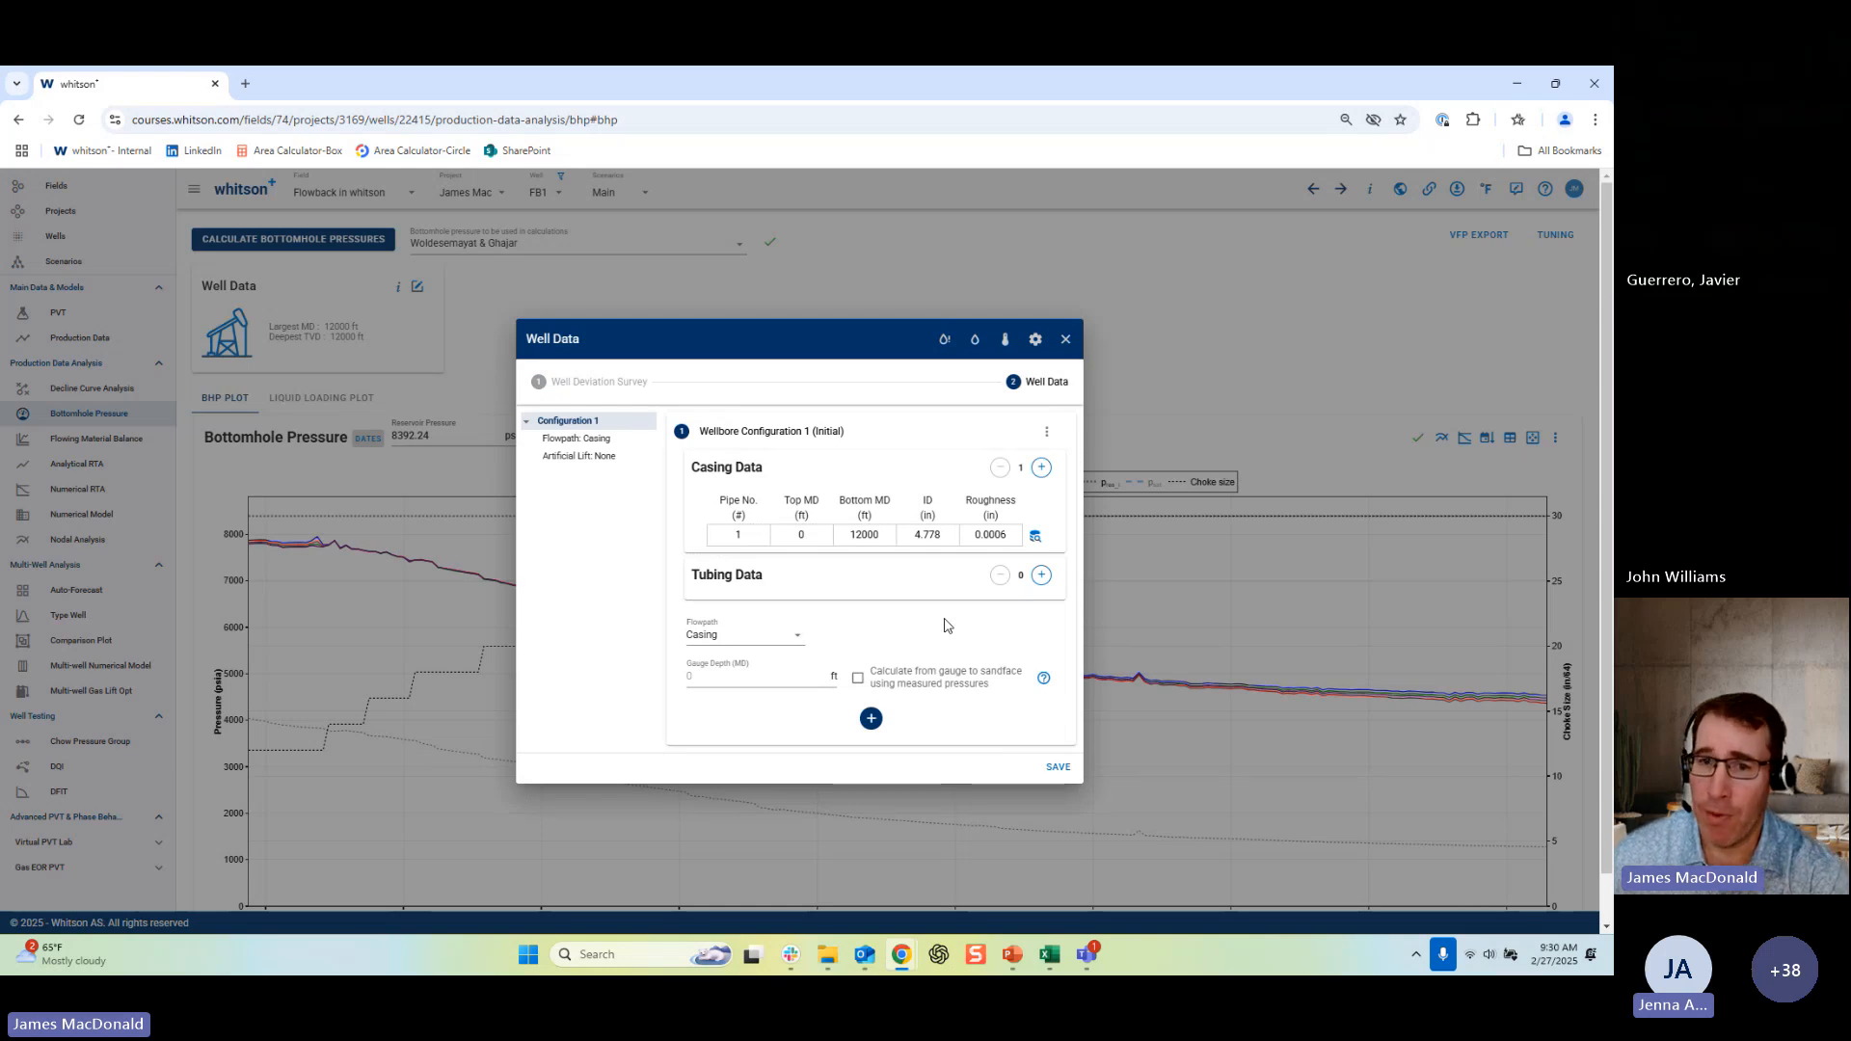
# Try a Tubing flowpath with Gas Lift as the artificial lift method in Wellbore Configuration 1 and check the gas lift configuration choices.
pyautogui.click(795, 640)
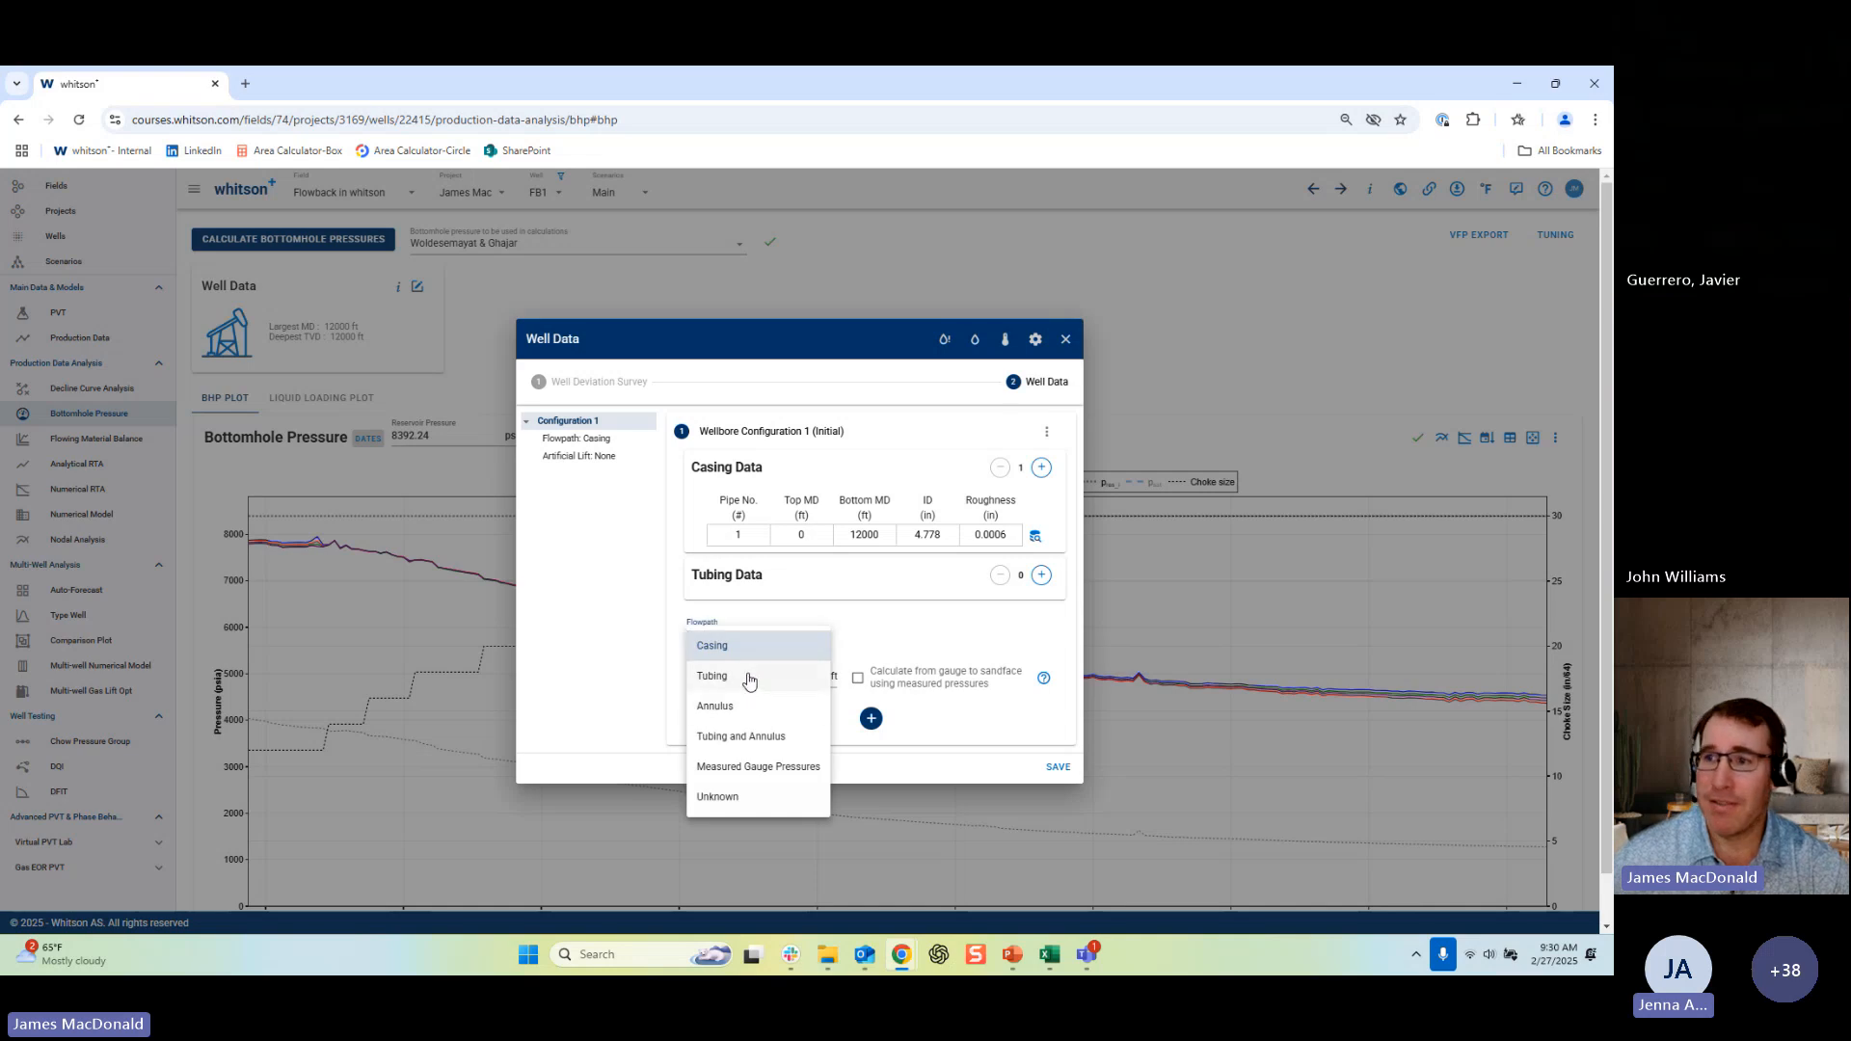
pyautogui.click(748, 675)
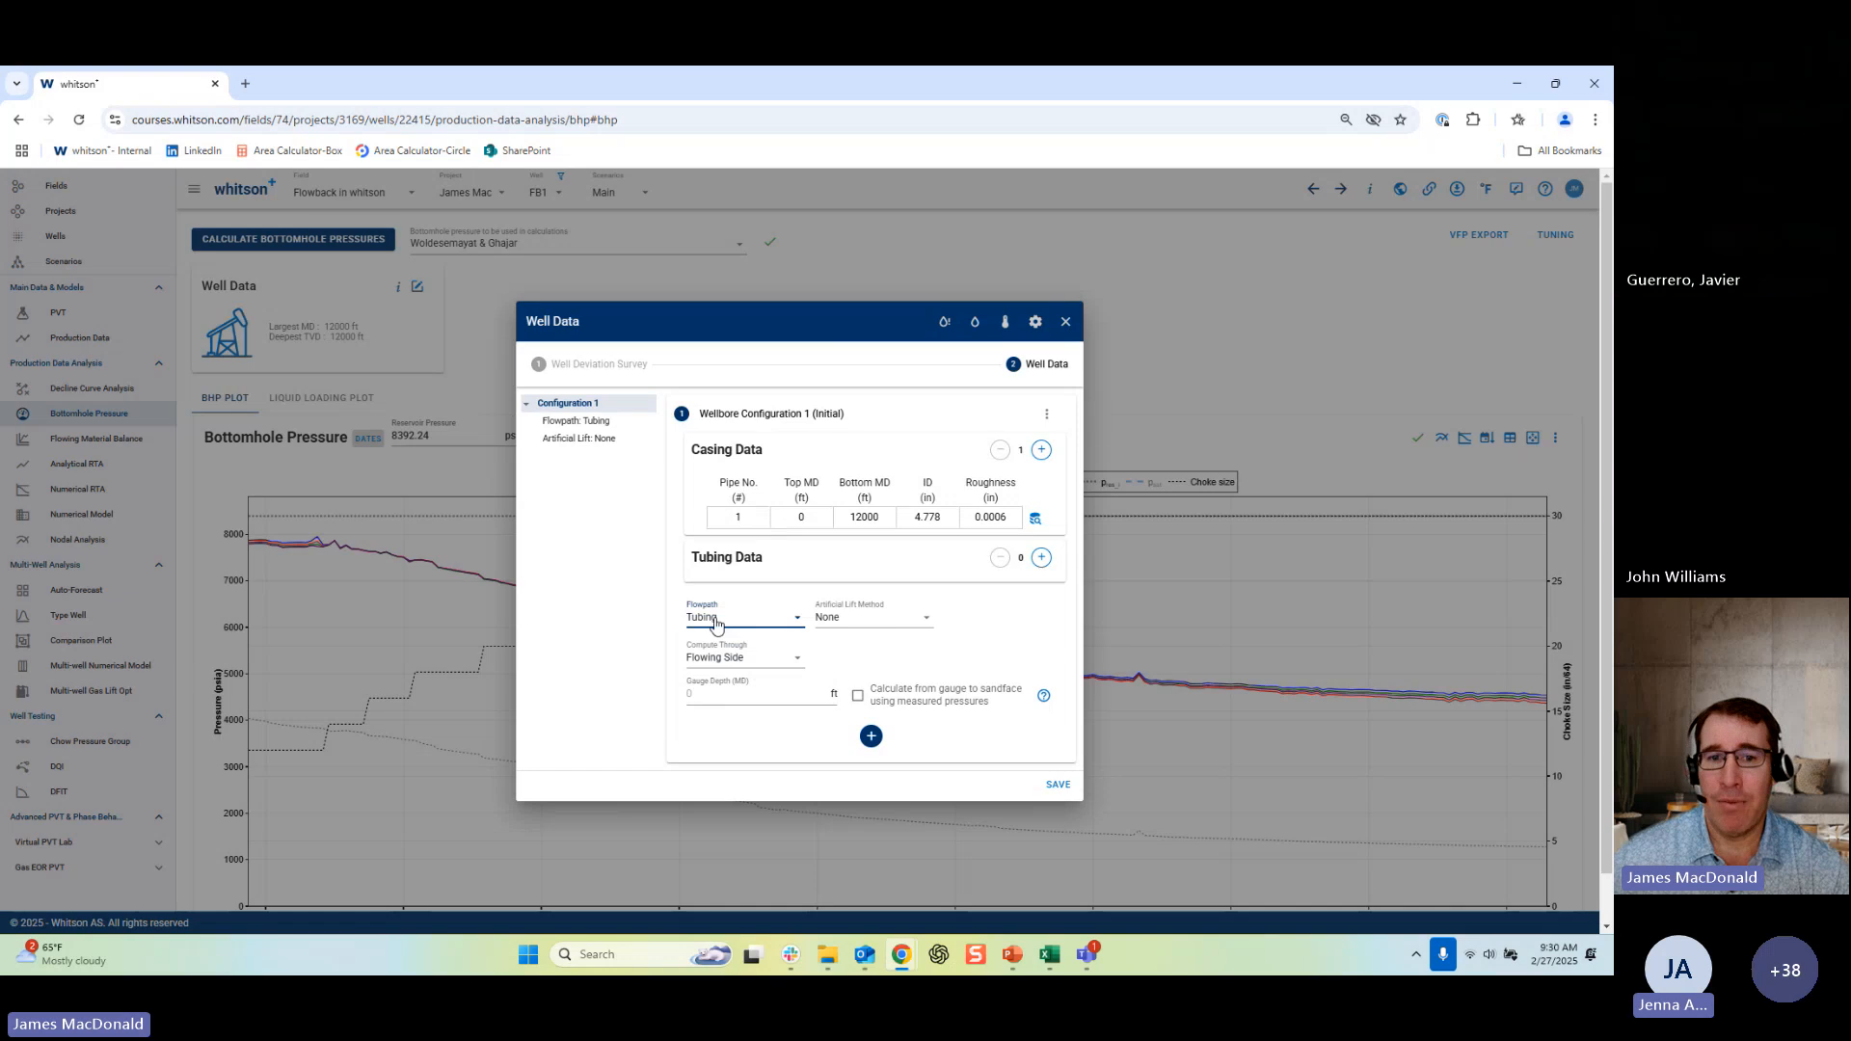
pyautogui.click(872, 618)
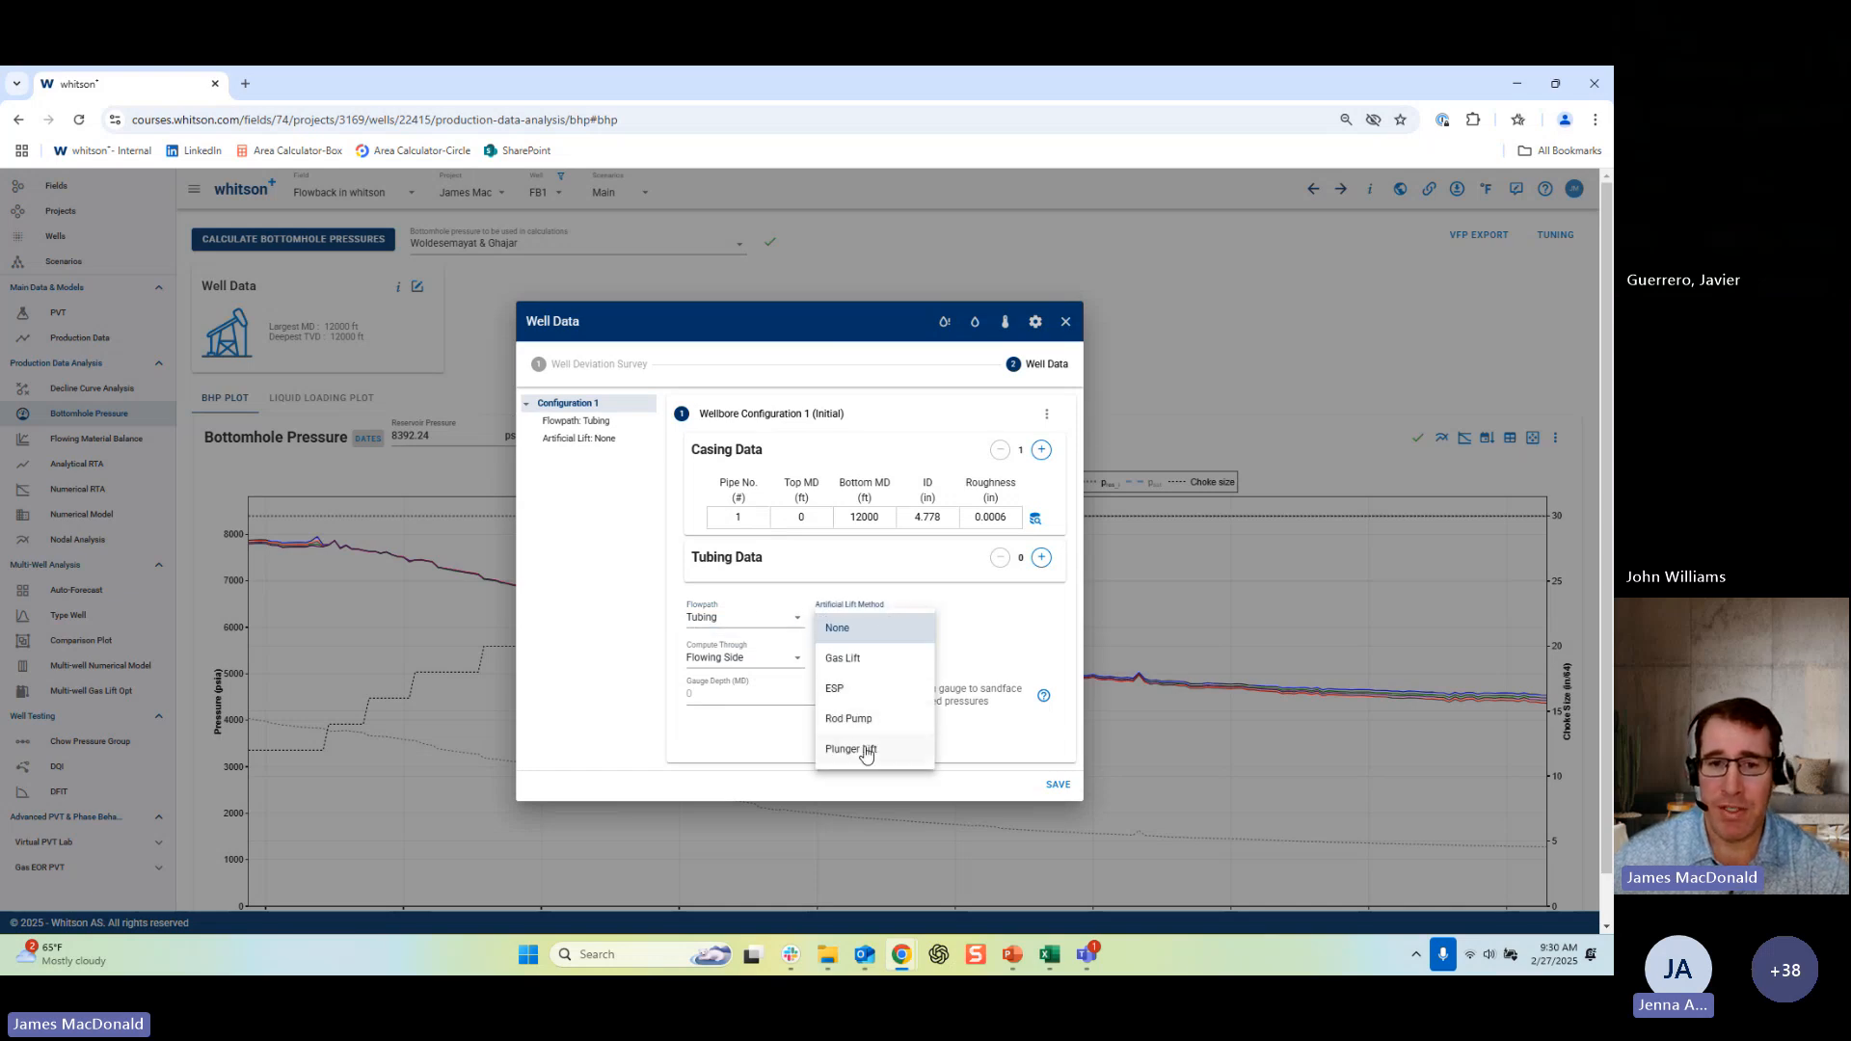
pyautogui.click(857, 659)
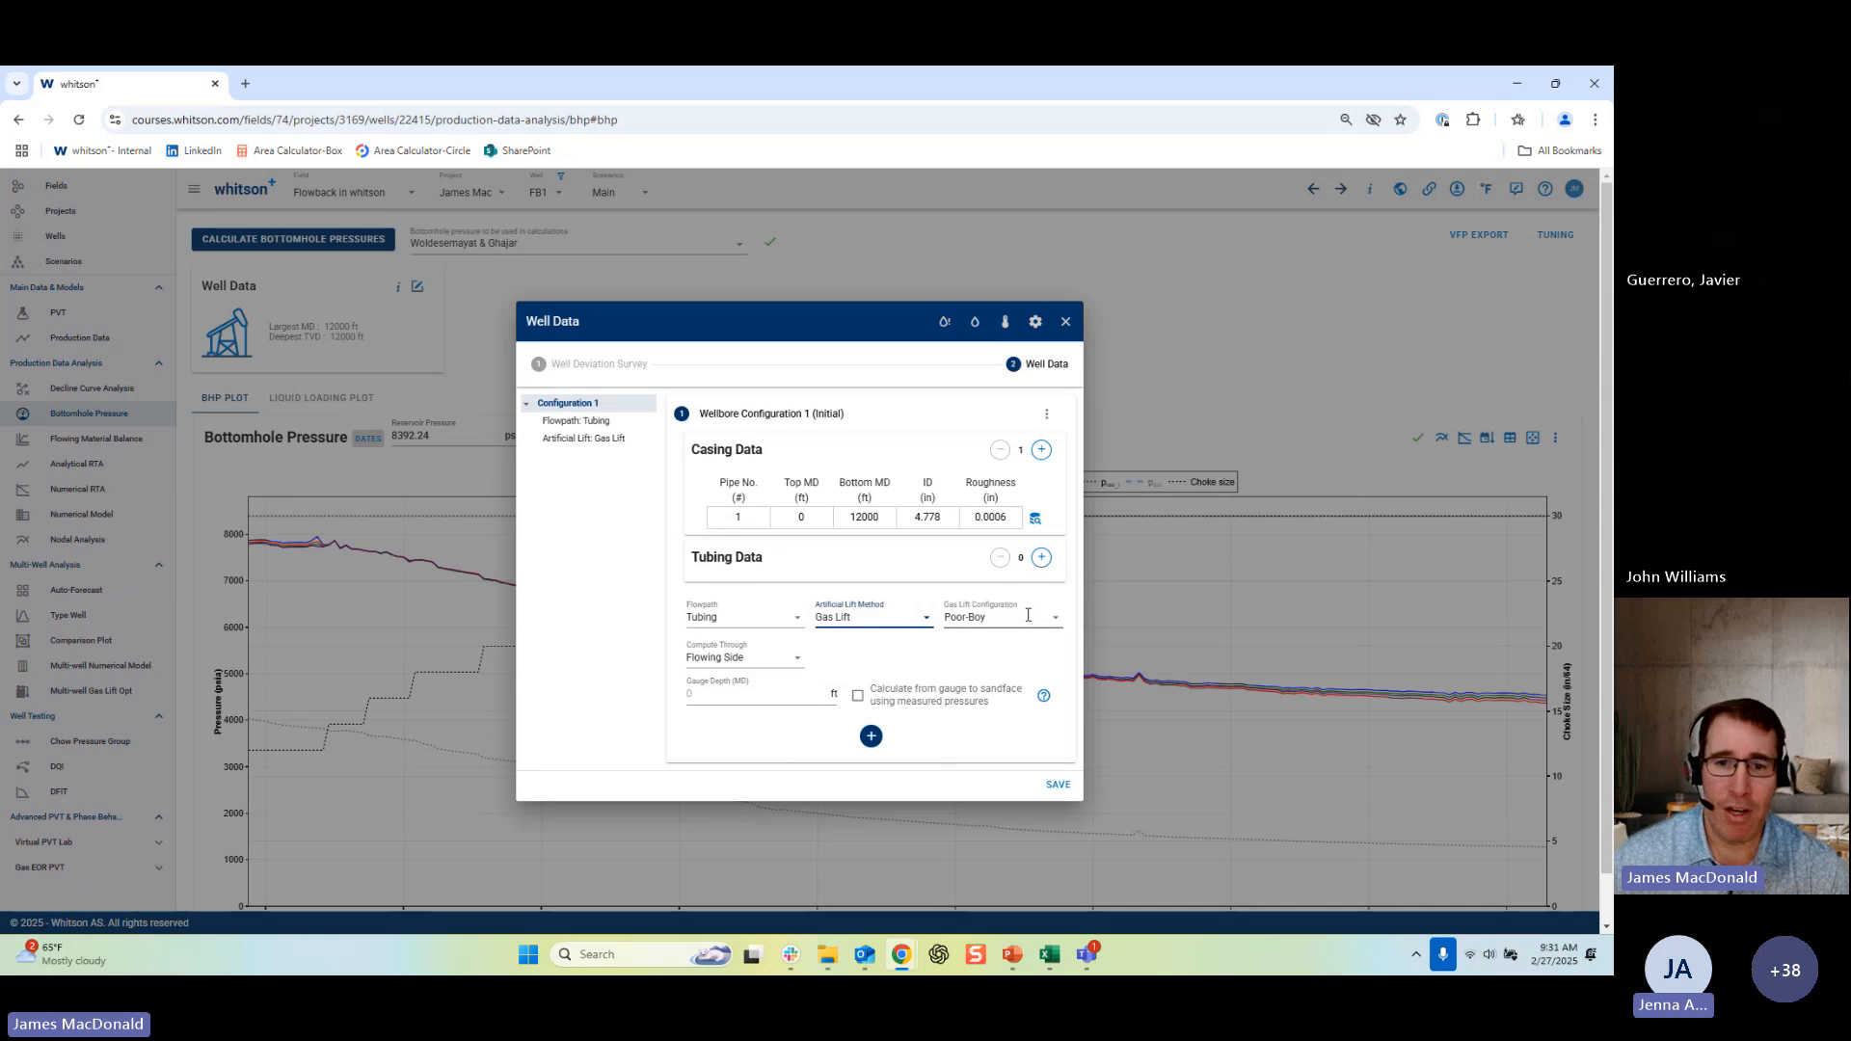
pyautogui.click(1028, 615)
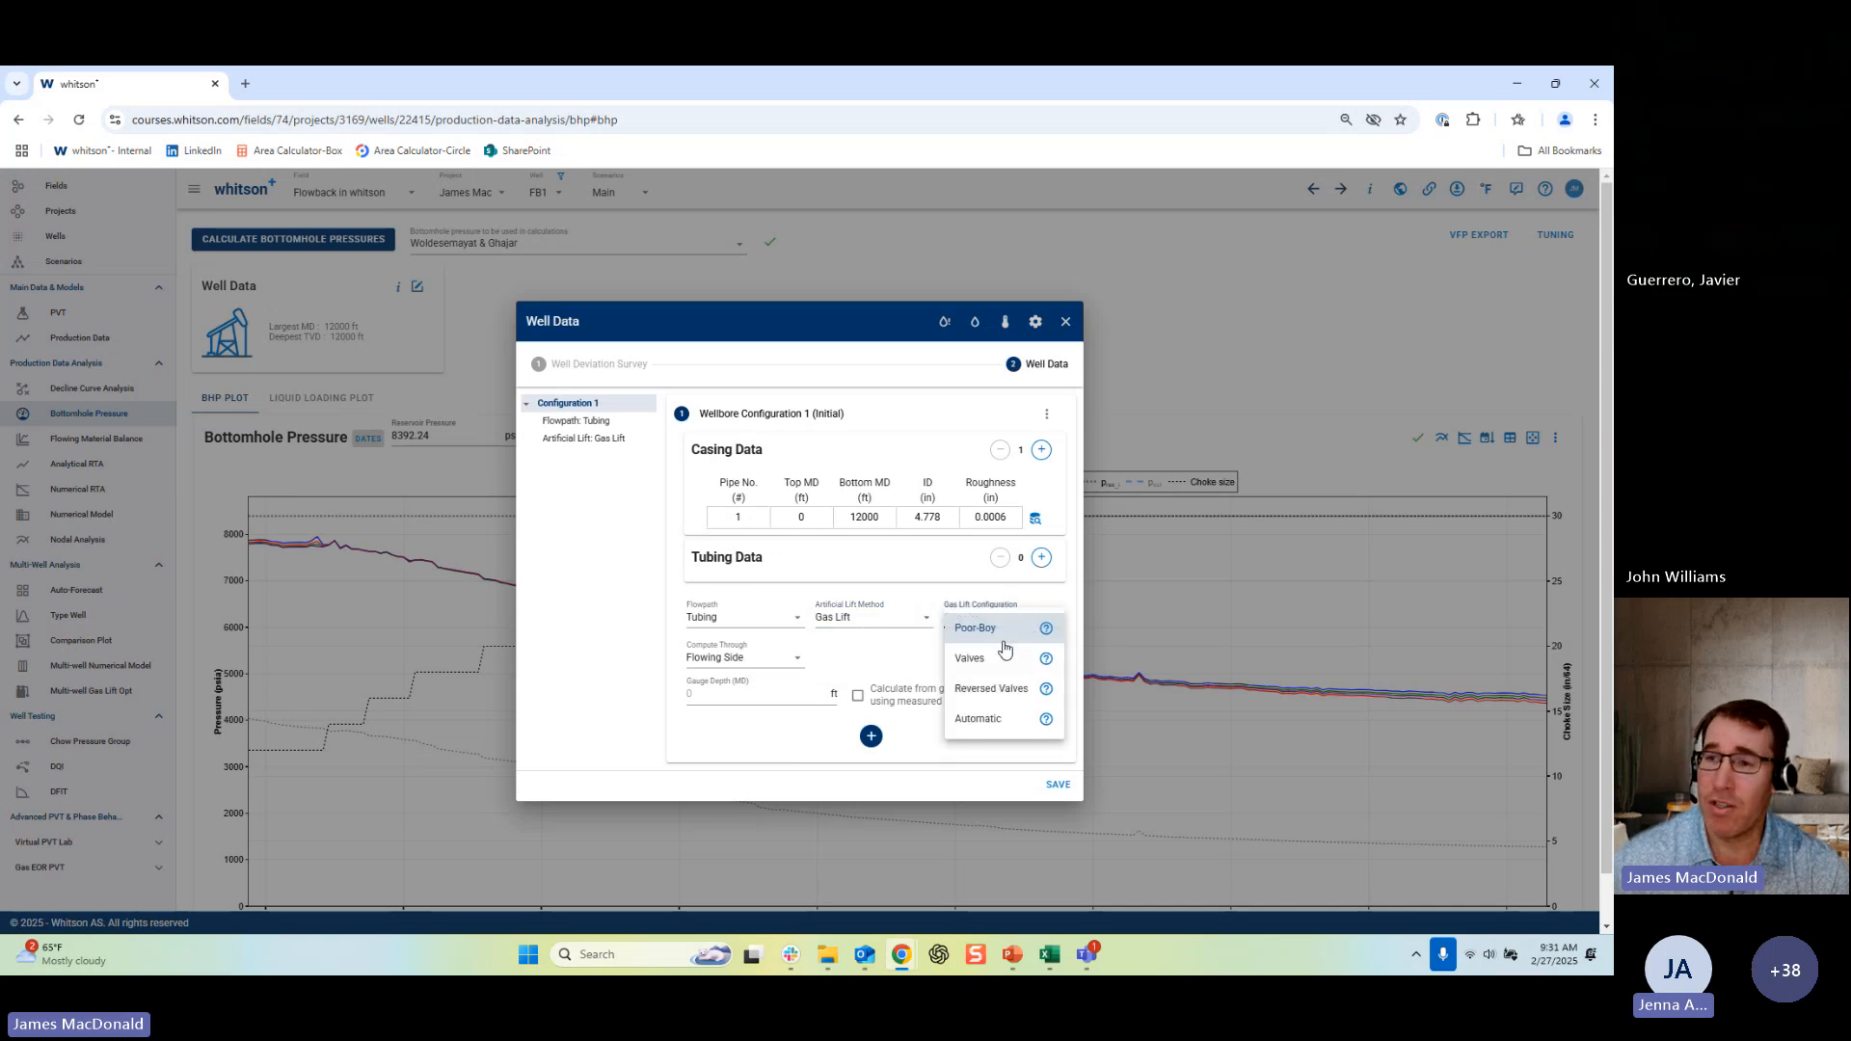
pyautogui.click(872, 649)
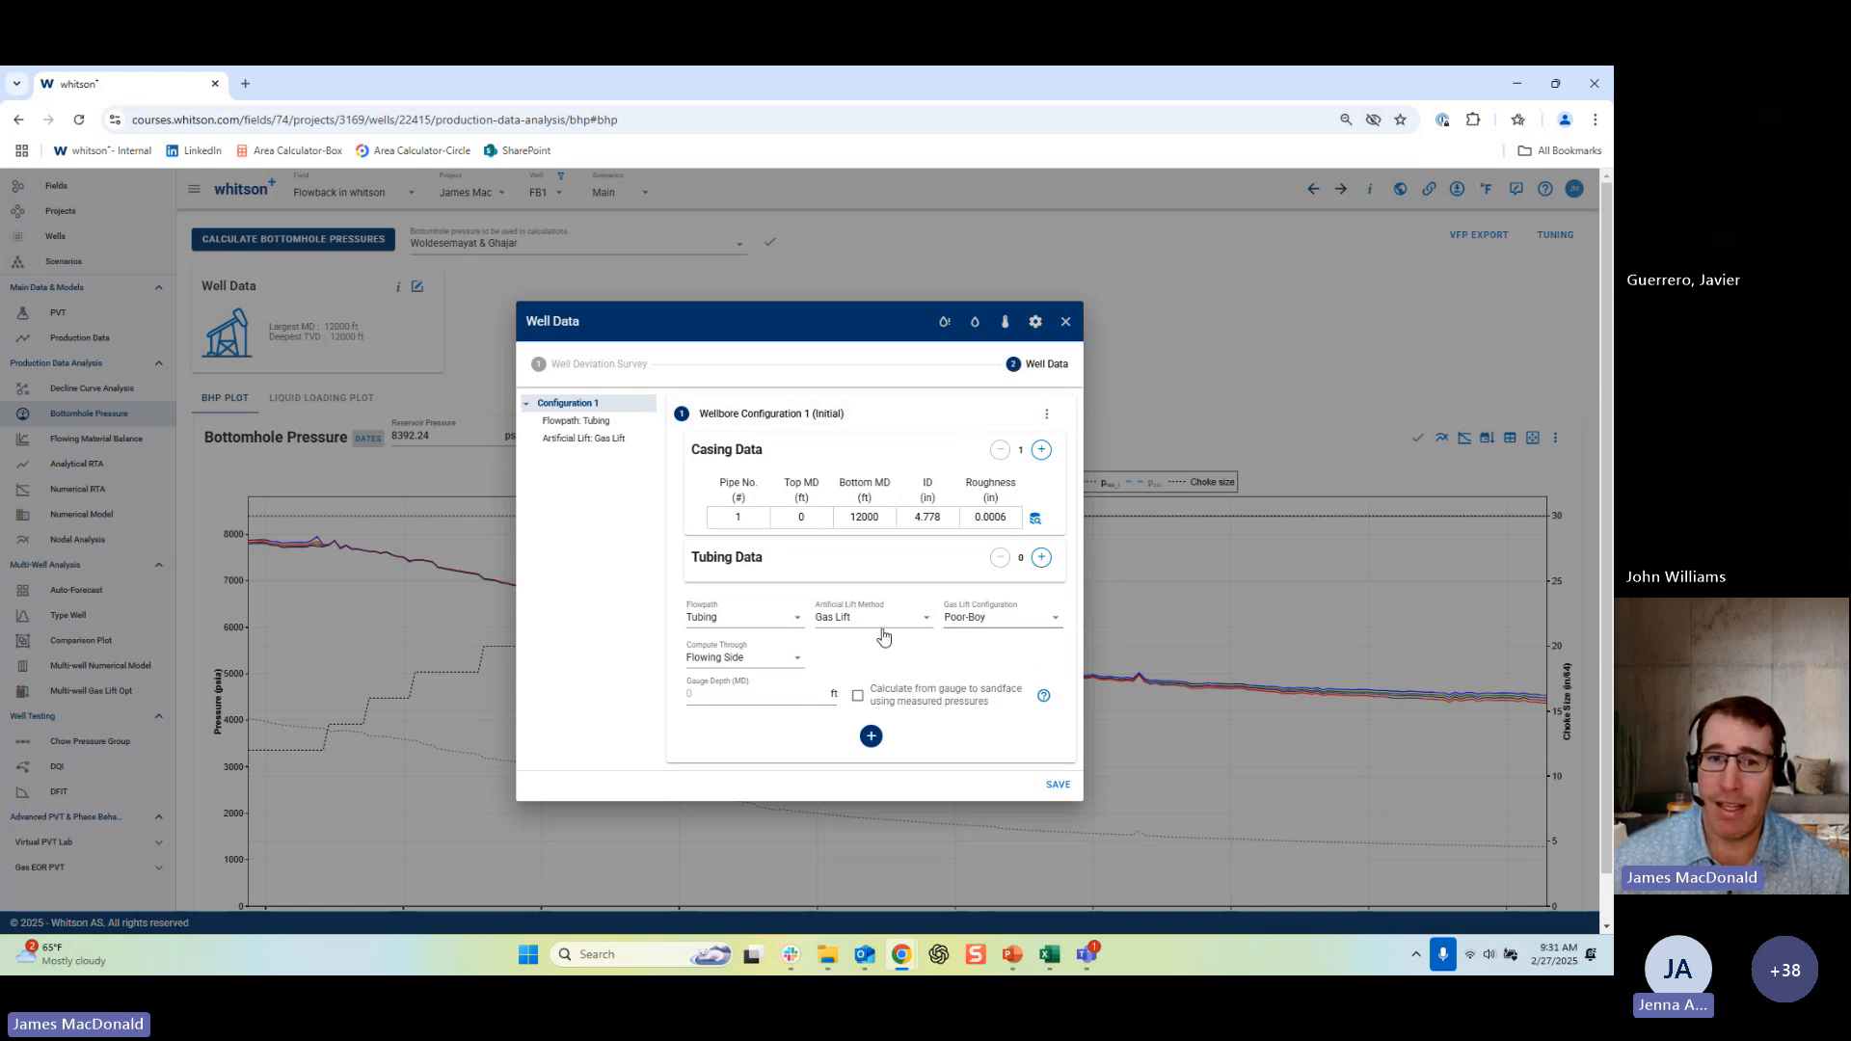
# Set the flowpath of Wellbore Configuration 1 back to Casing and close the well data without saving.
pyautogui.click(774, 627)
pyautogui.click(774, 629)
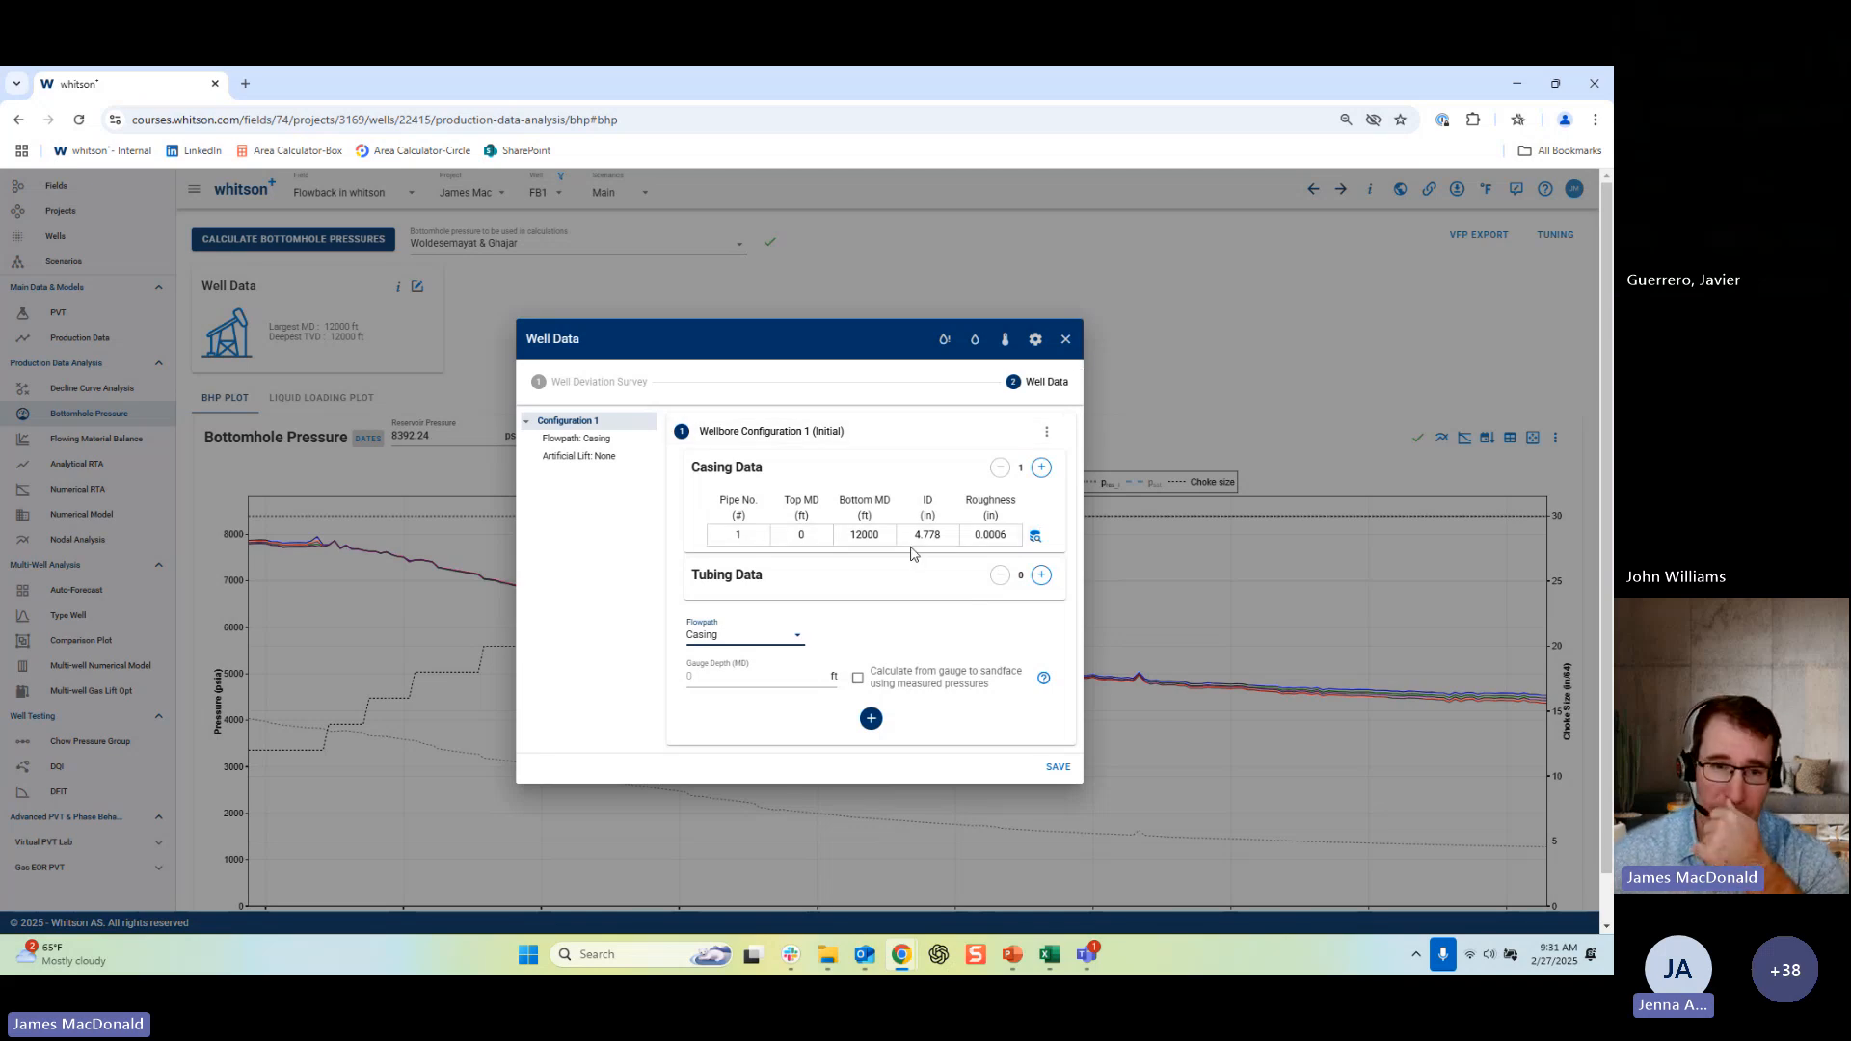
pyautogui.click(1065, 339)
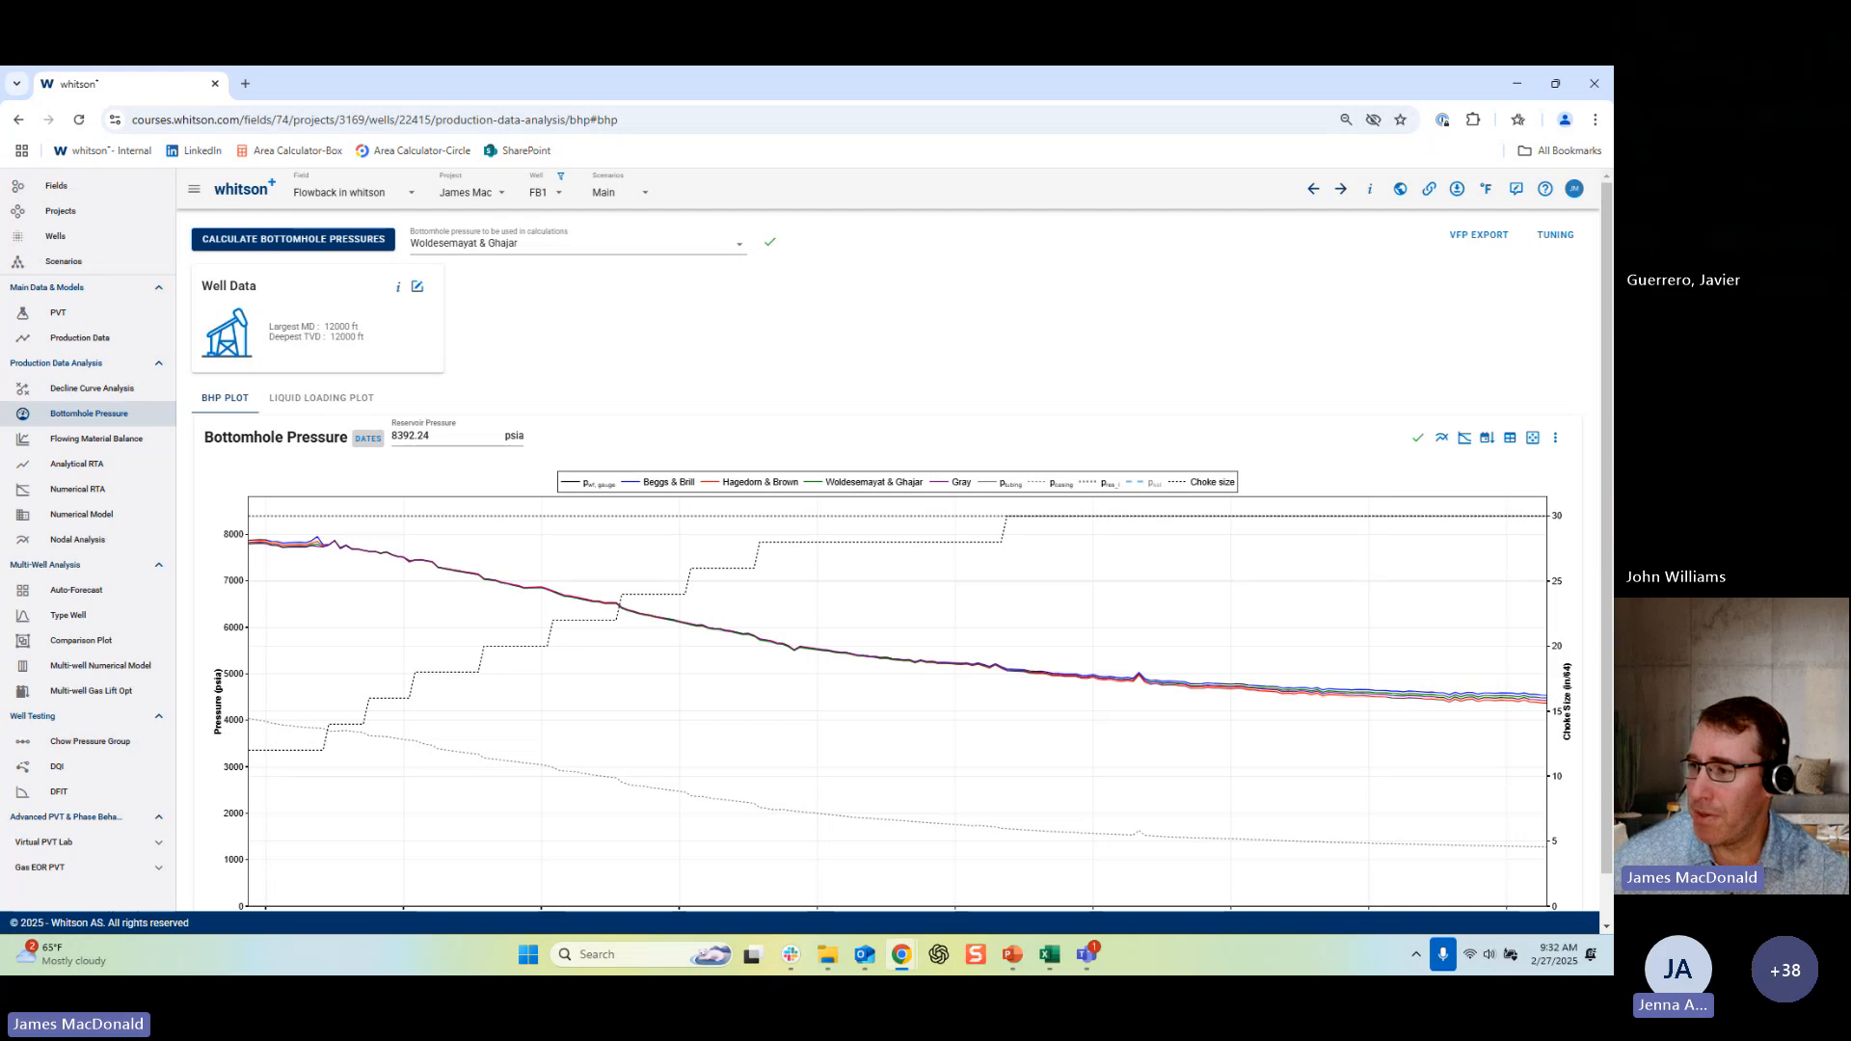
pyautogui.hotkey('alt', 'Tab')
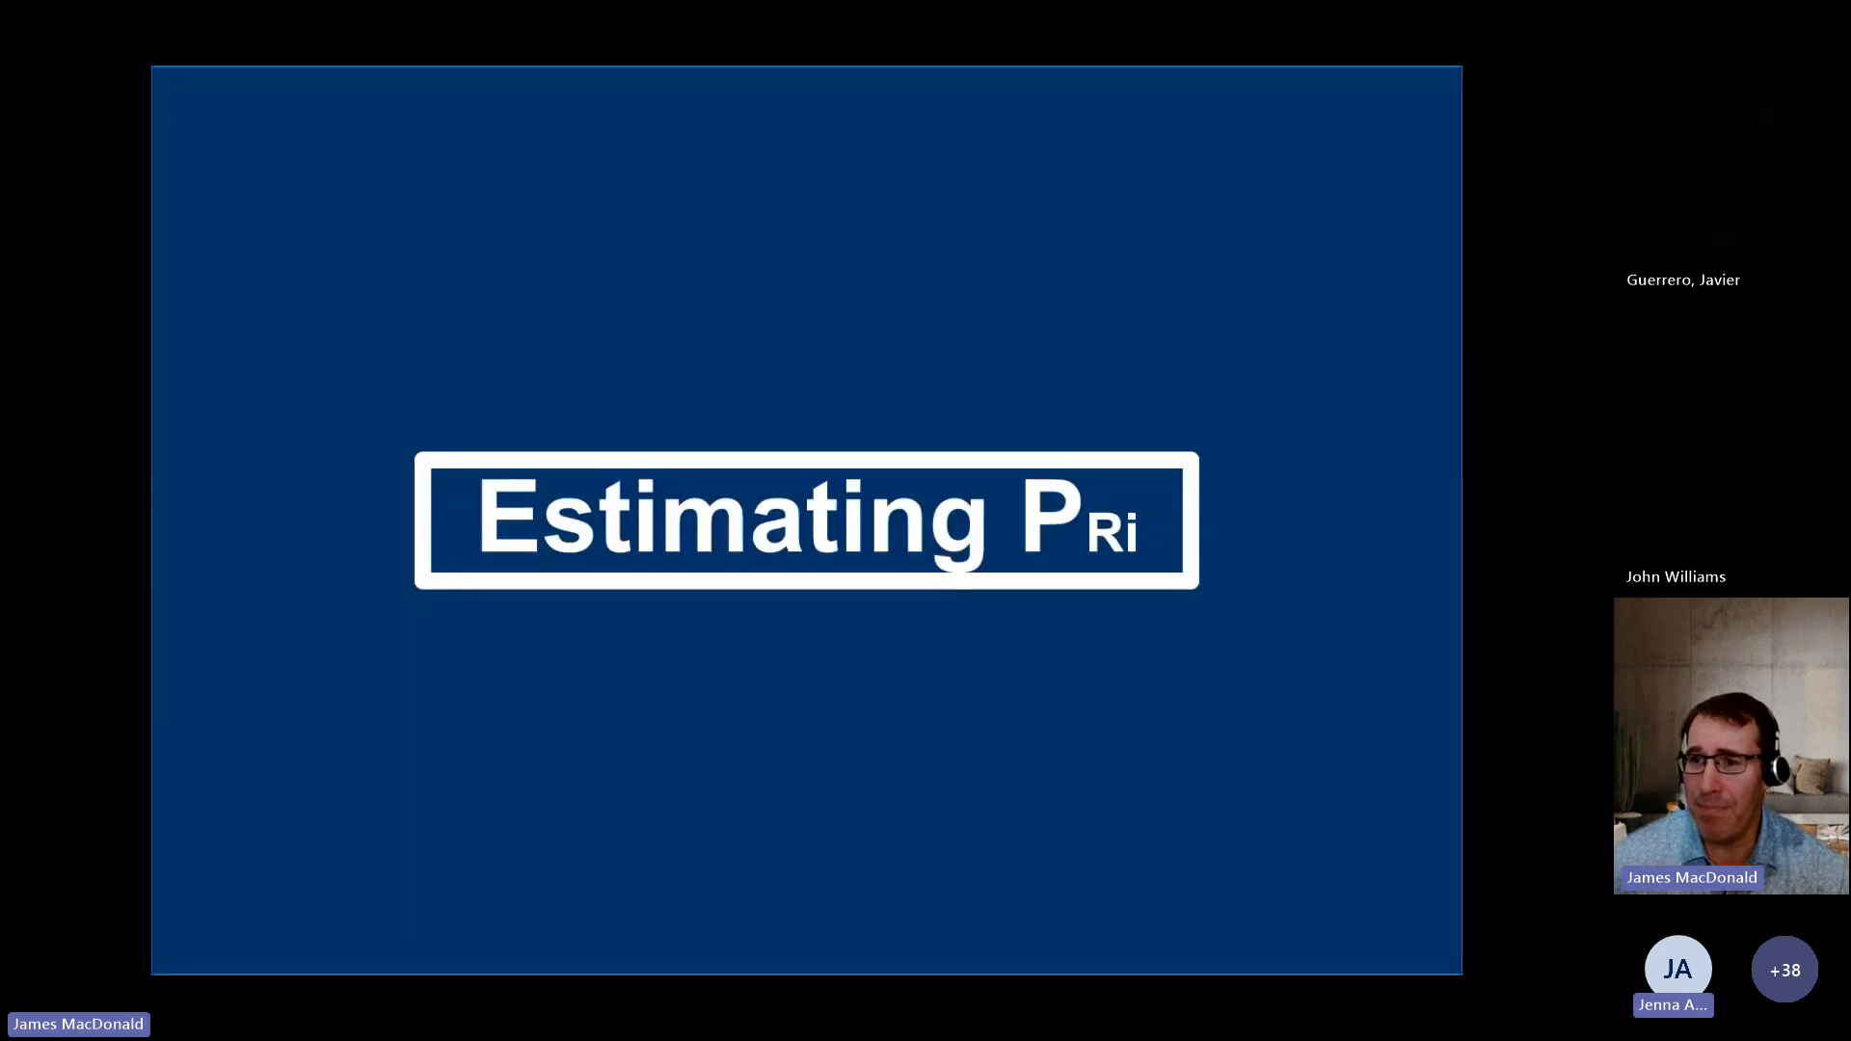
pyautogui.click(1182, 678)
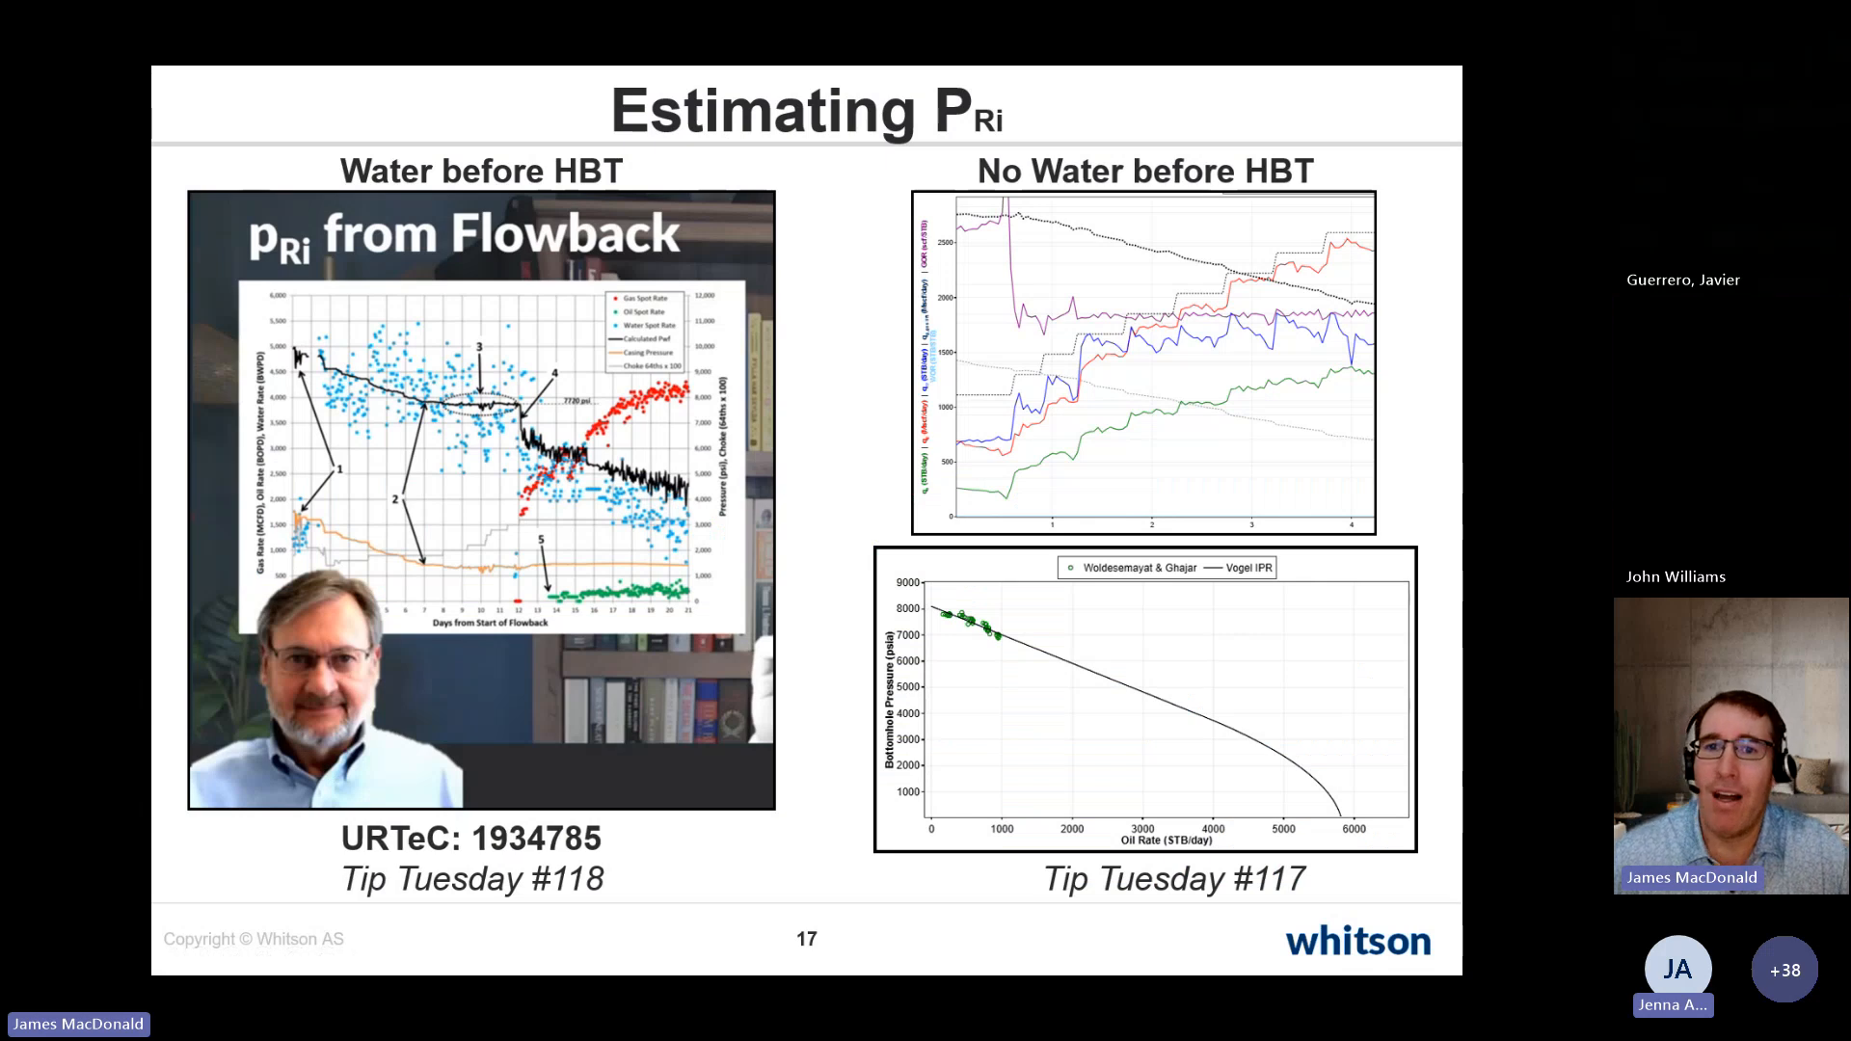
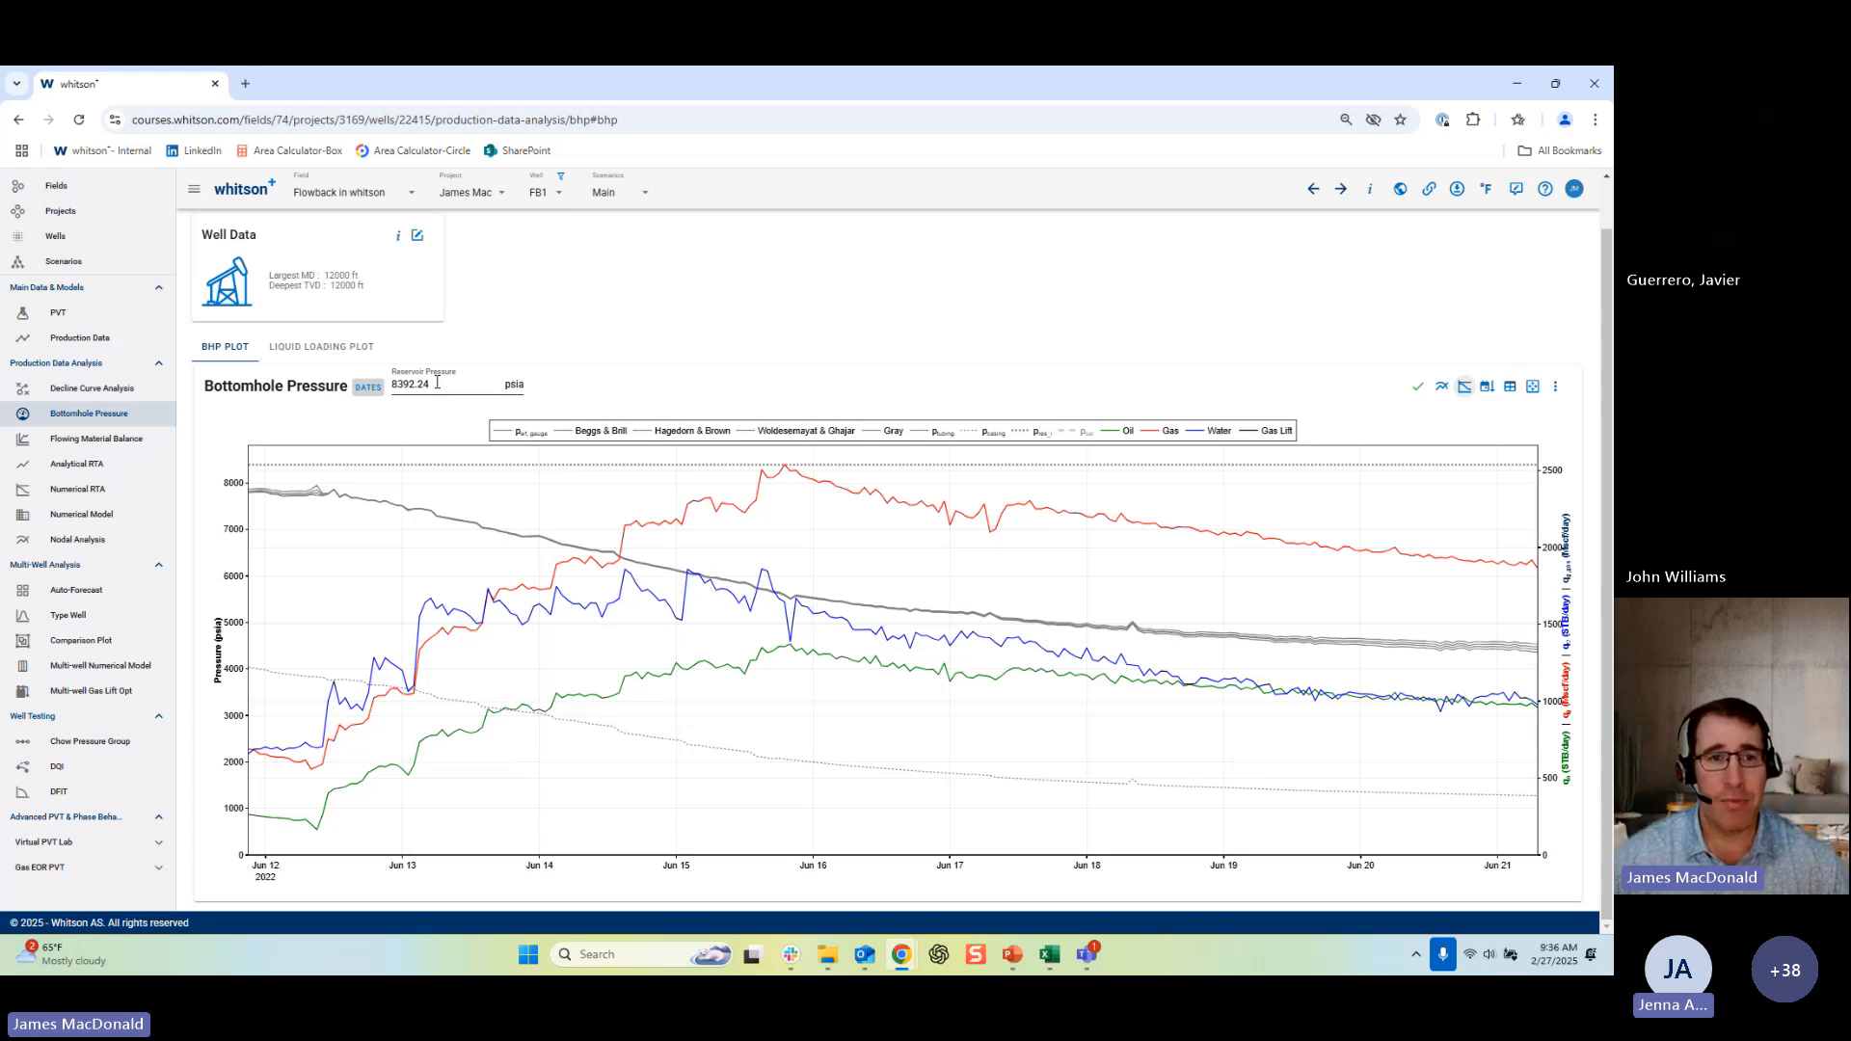
pyautogui.moveTo(436, 384); pyautogui.dragTo(385, 382)
pyautogui.click(557, 383)
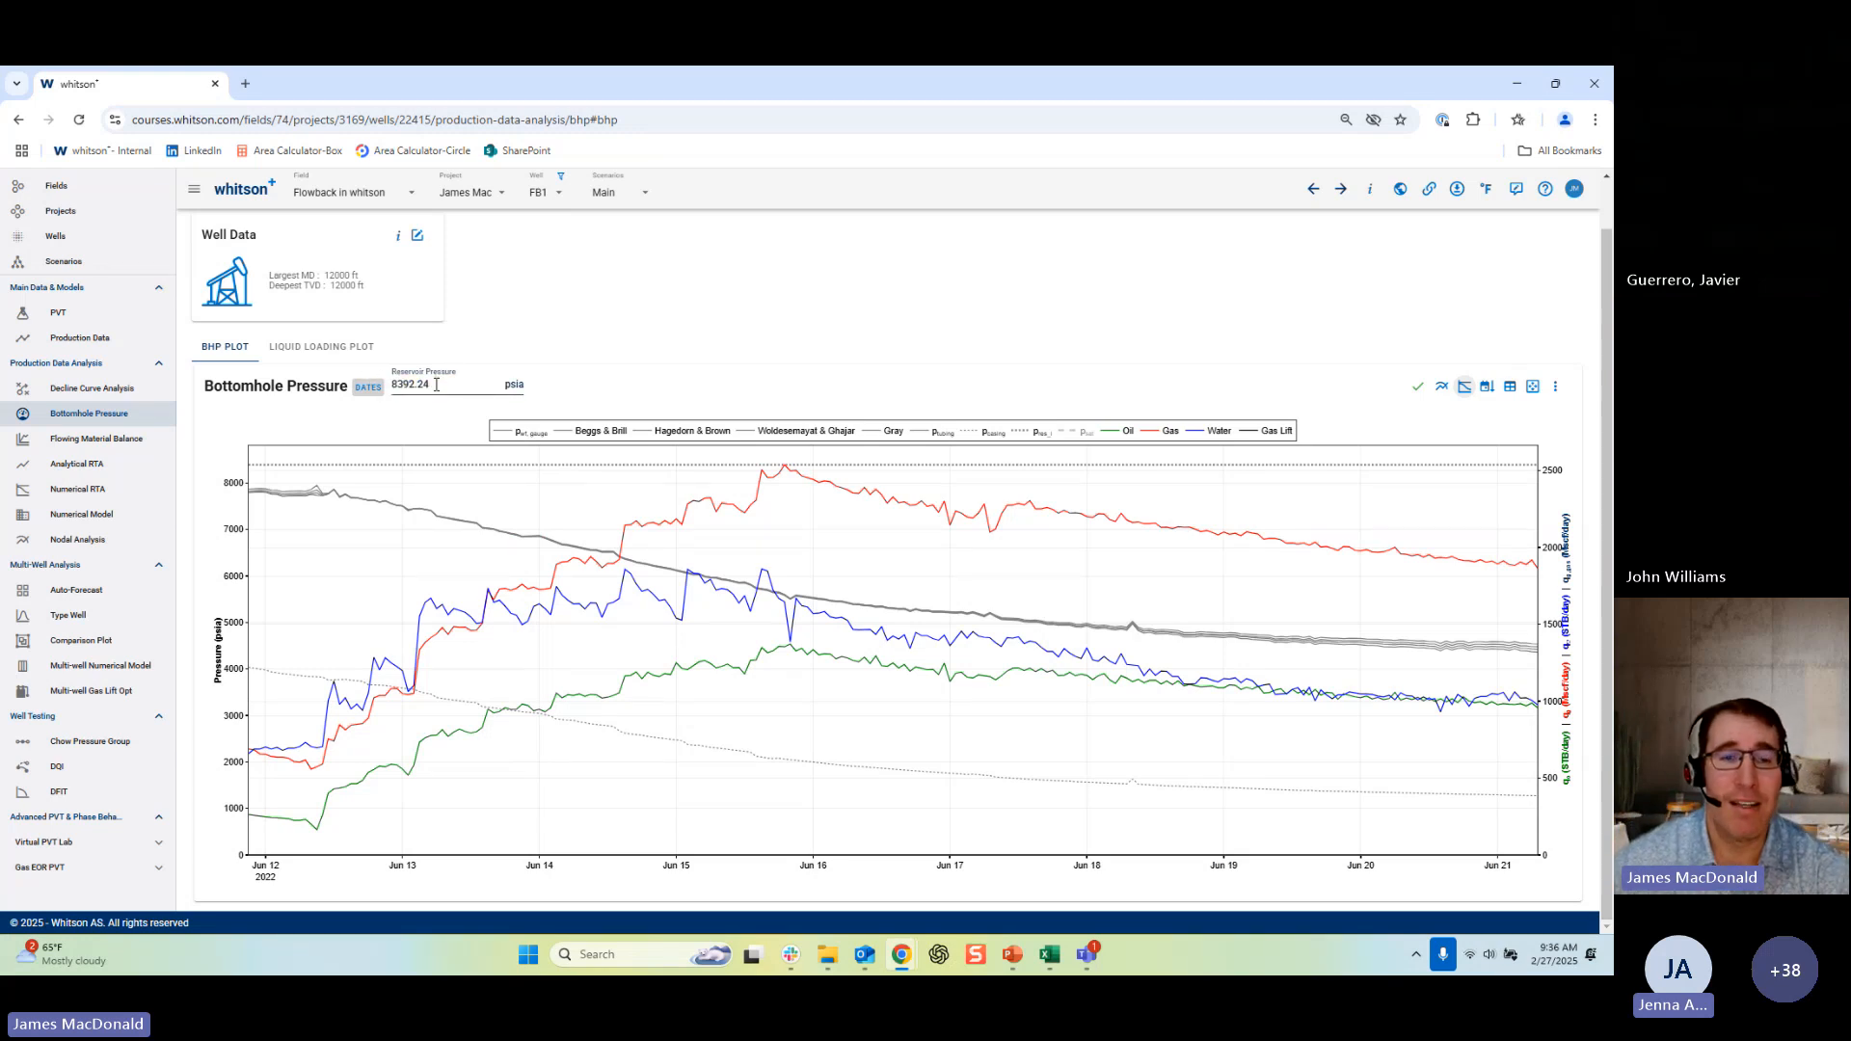
pyautogui.moveTo(310, 752)
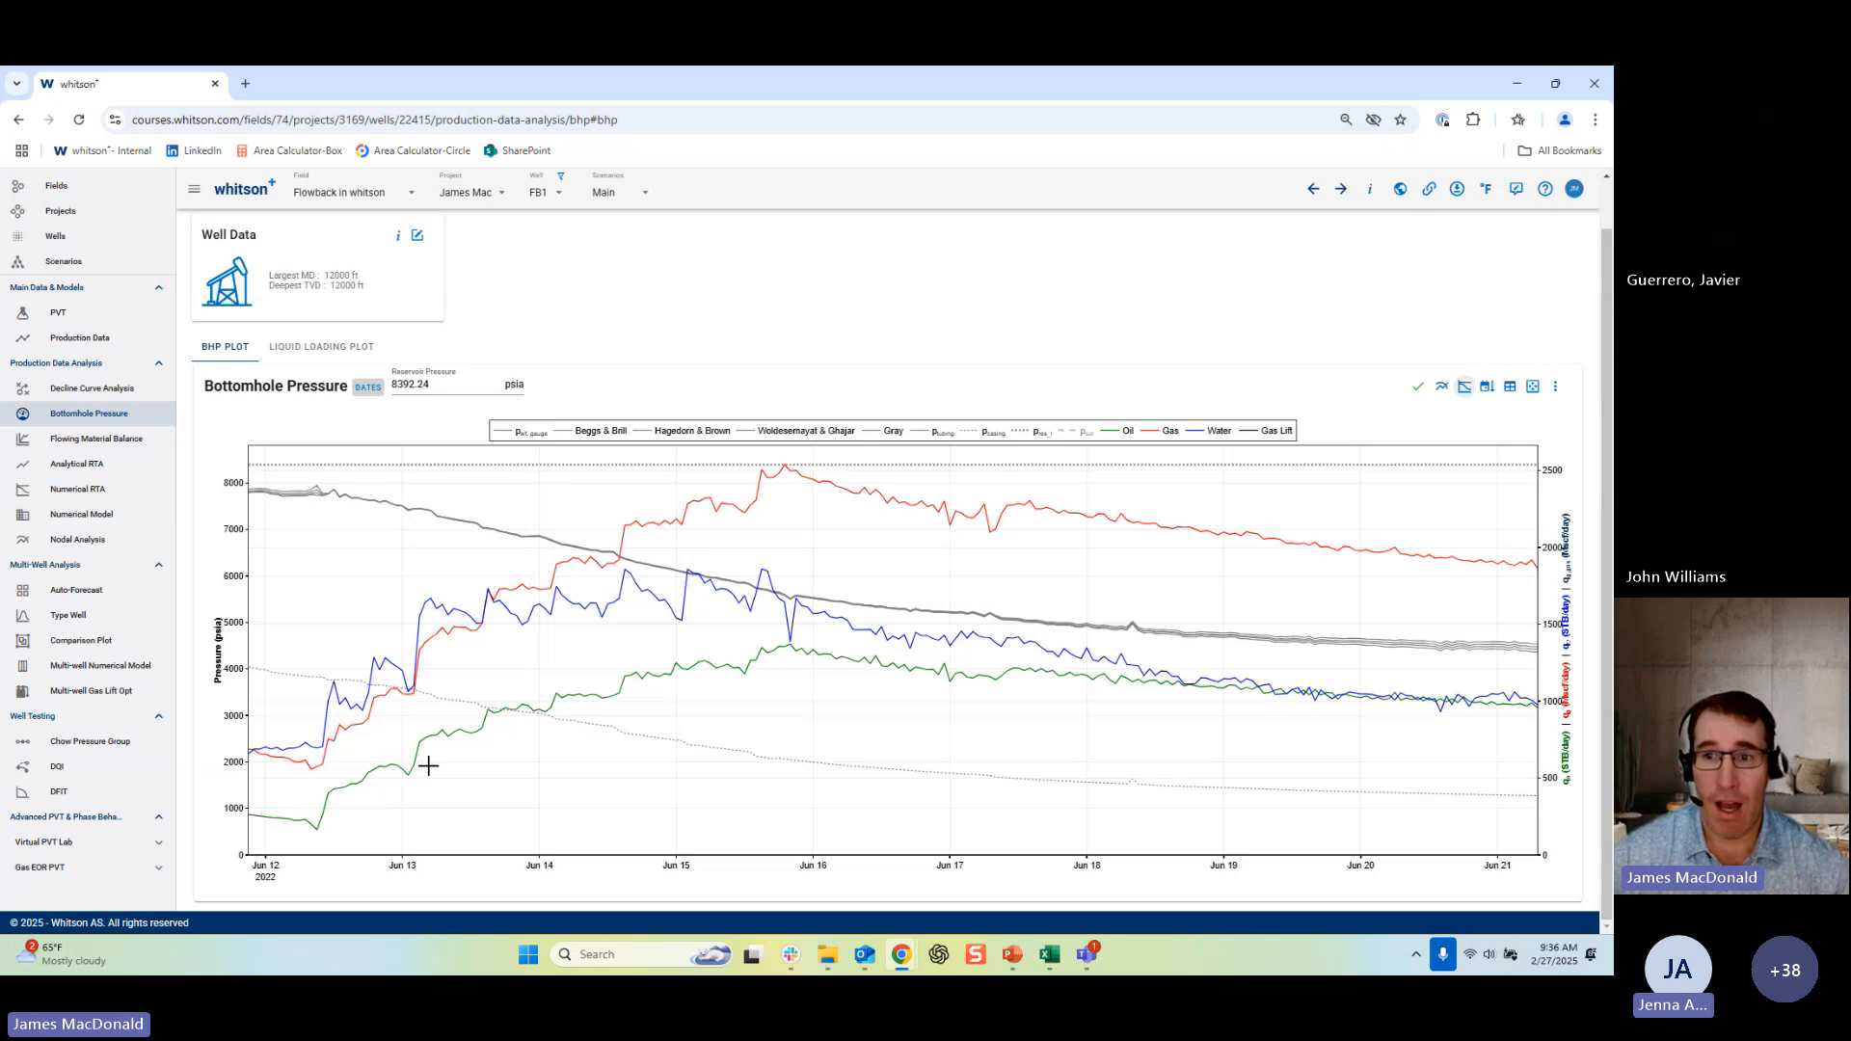
# Estimate initial reservoir pressure with IPR analysis, showing 2 days after first oil and autofitting the Vogel (Oil) curve.
pyautogui.click(1442, 389)
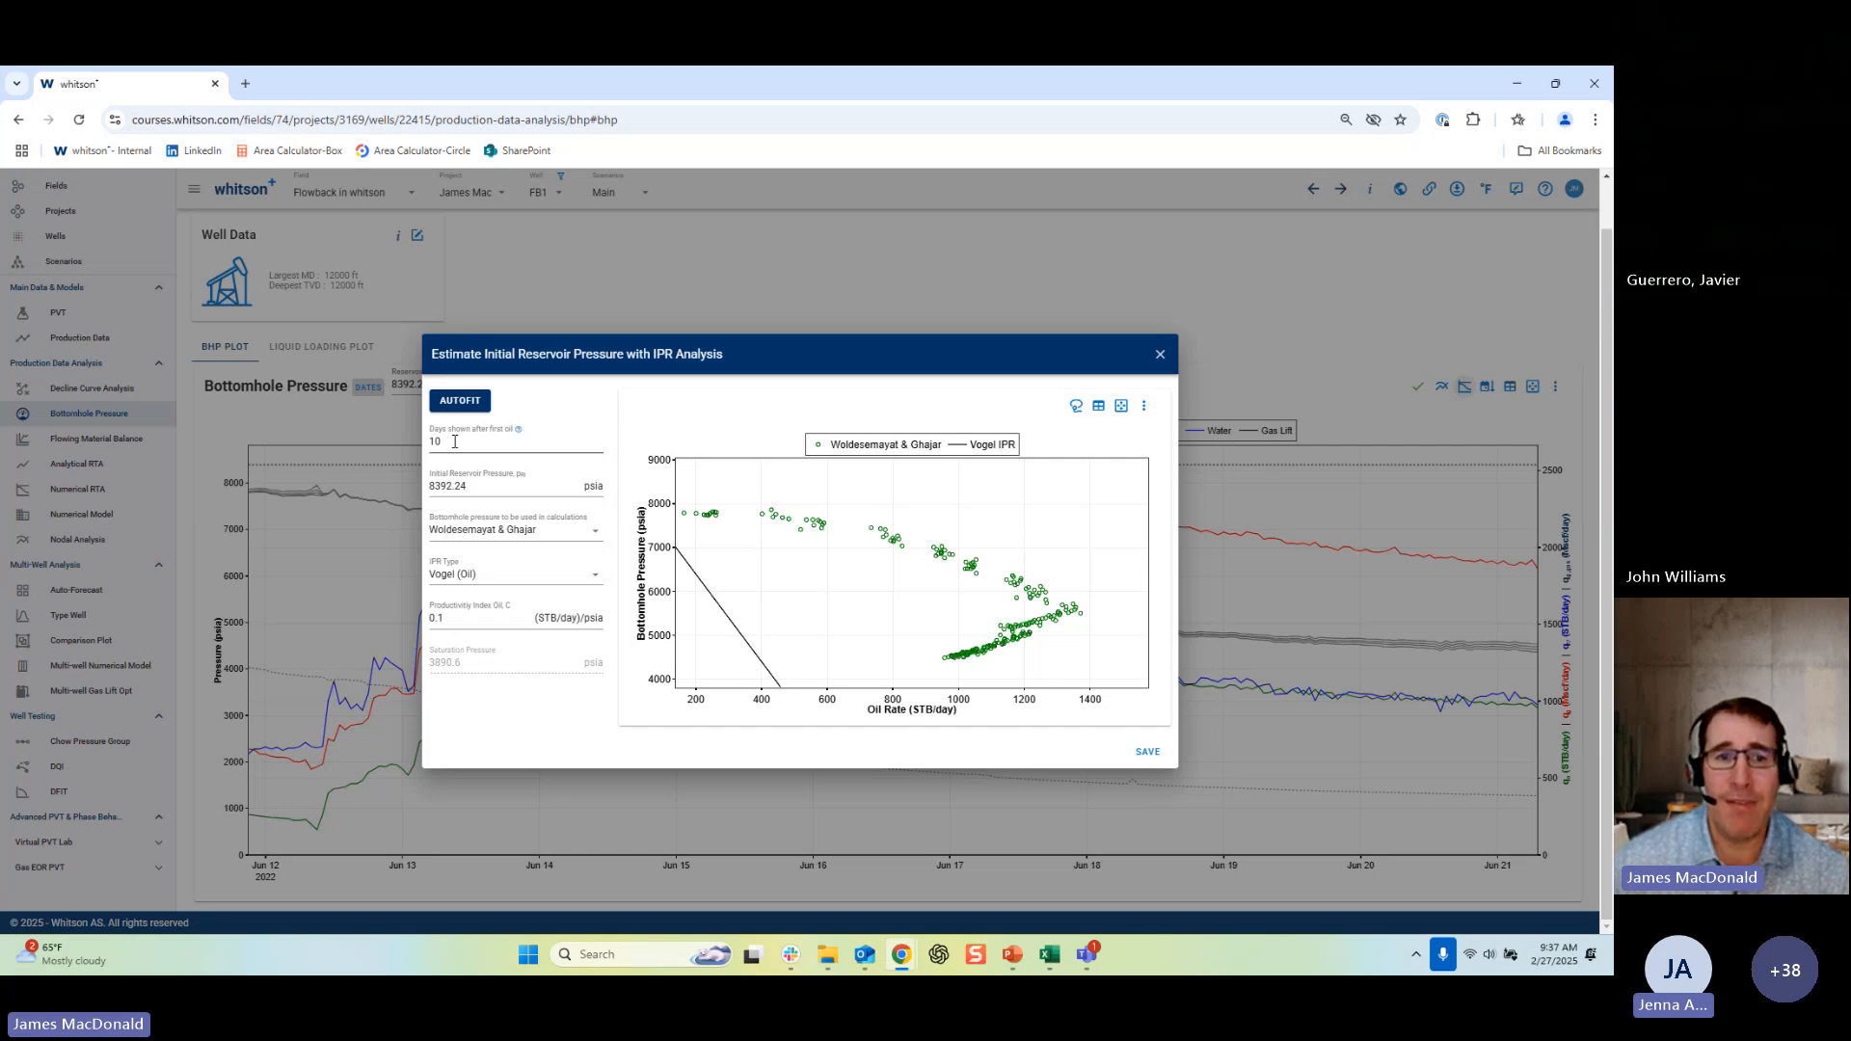
pyautogui.moveTo(454, 441); pyautogui.dragTo(419, 448)
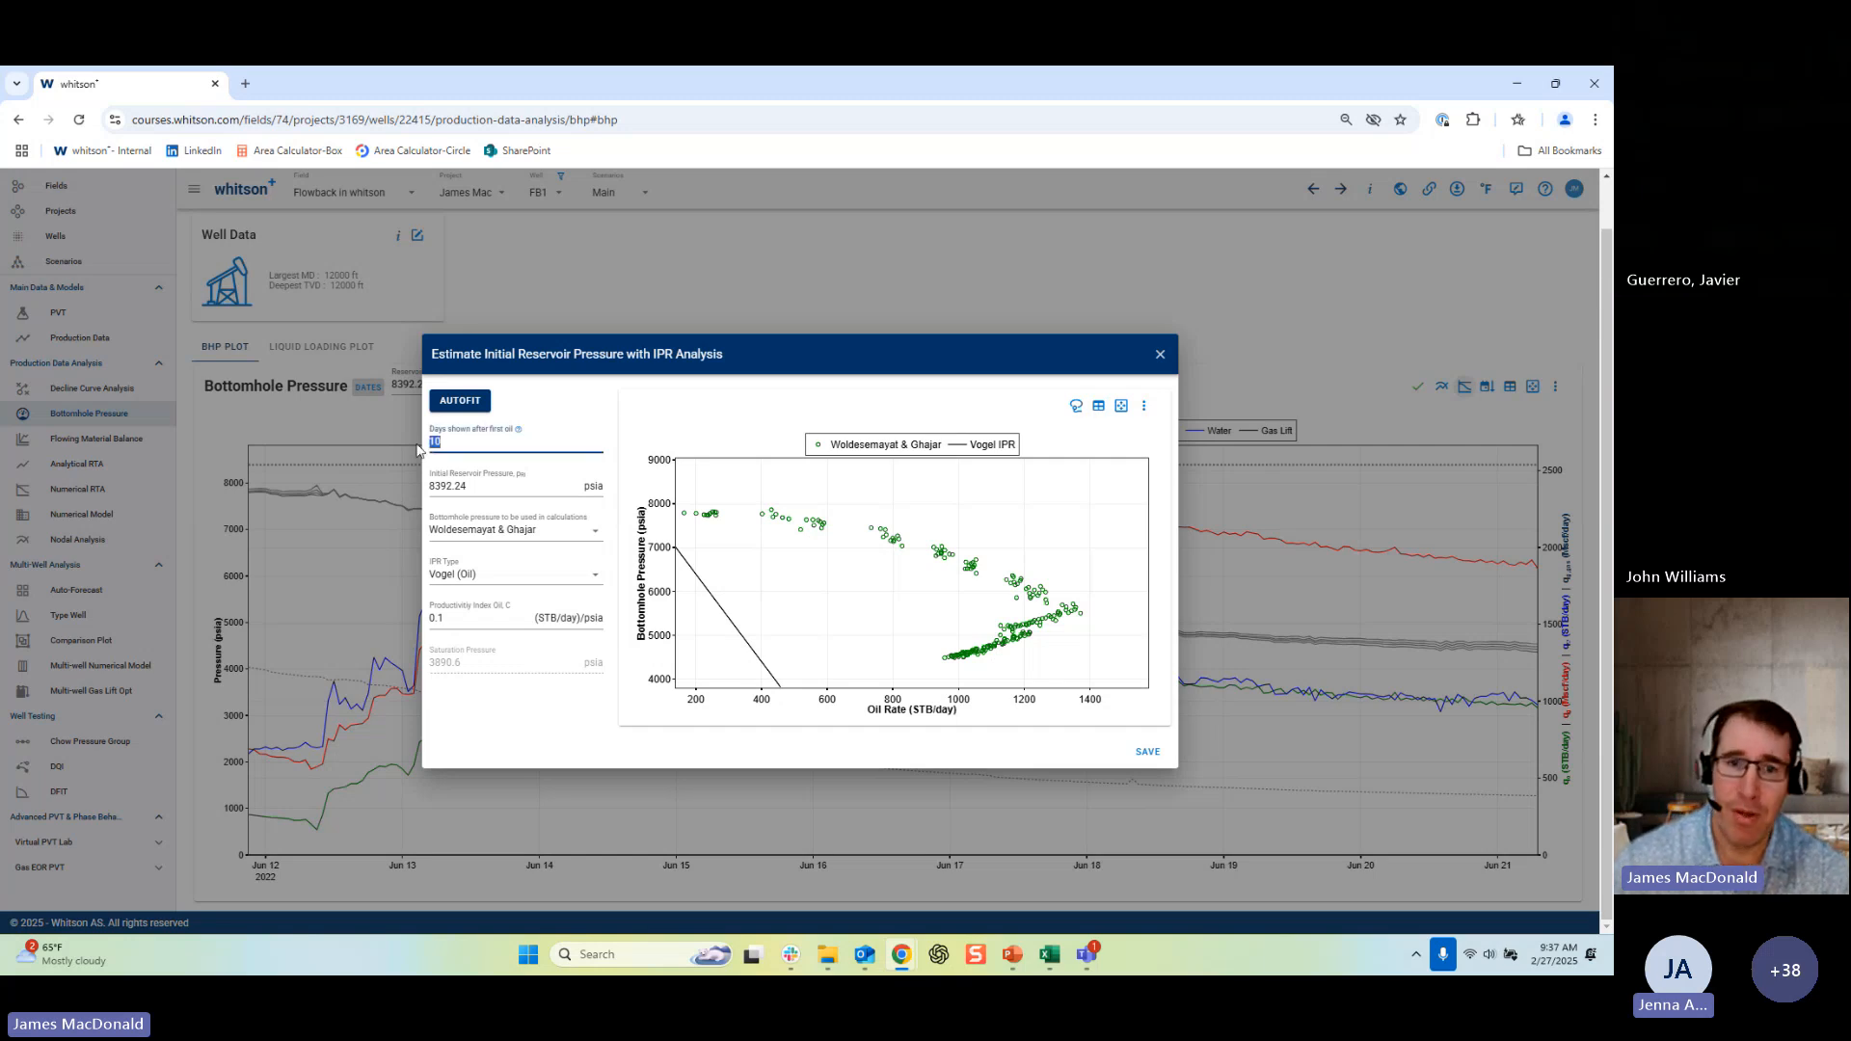
pyautogui.write('2')
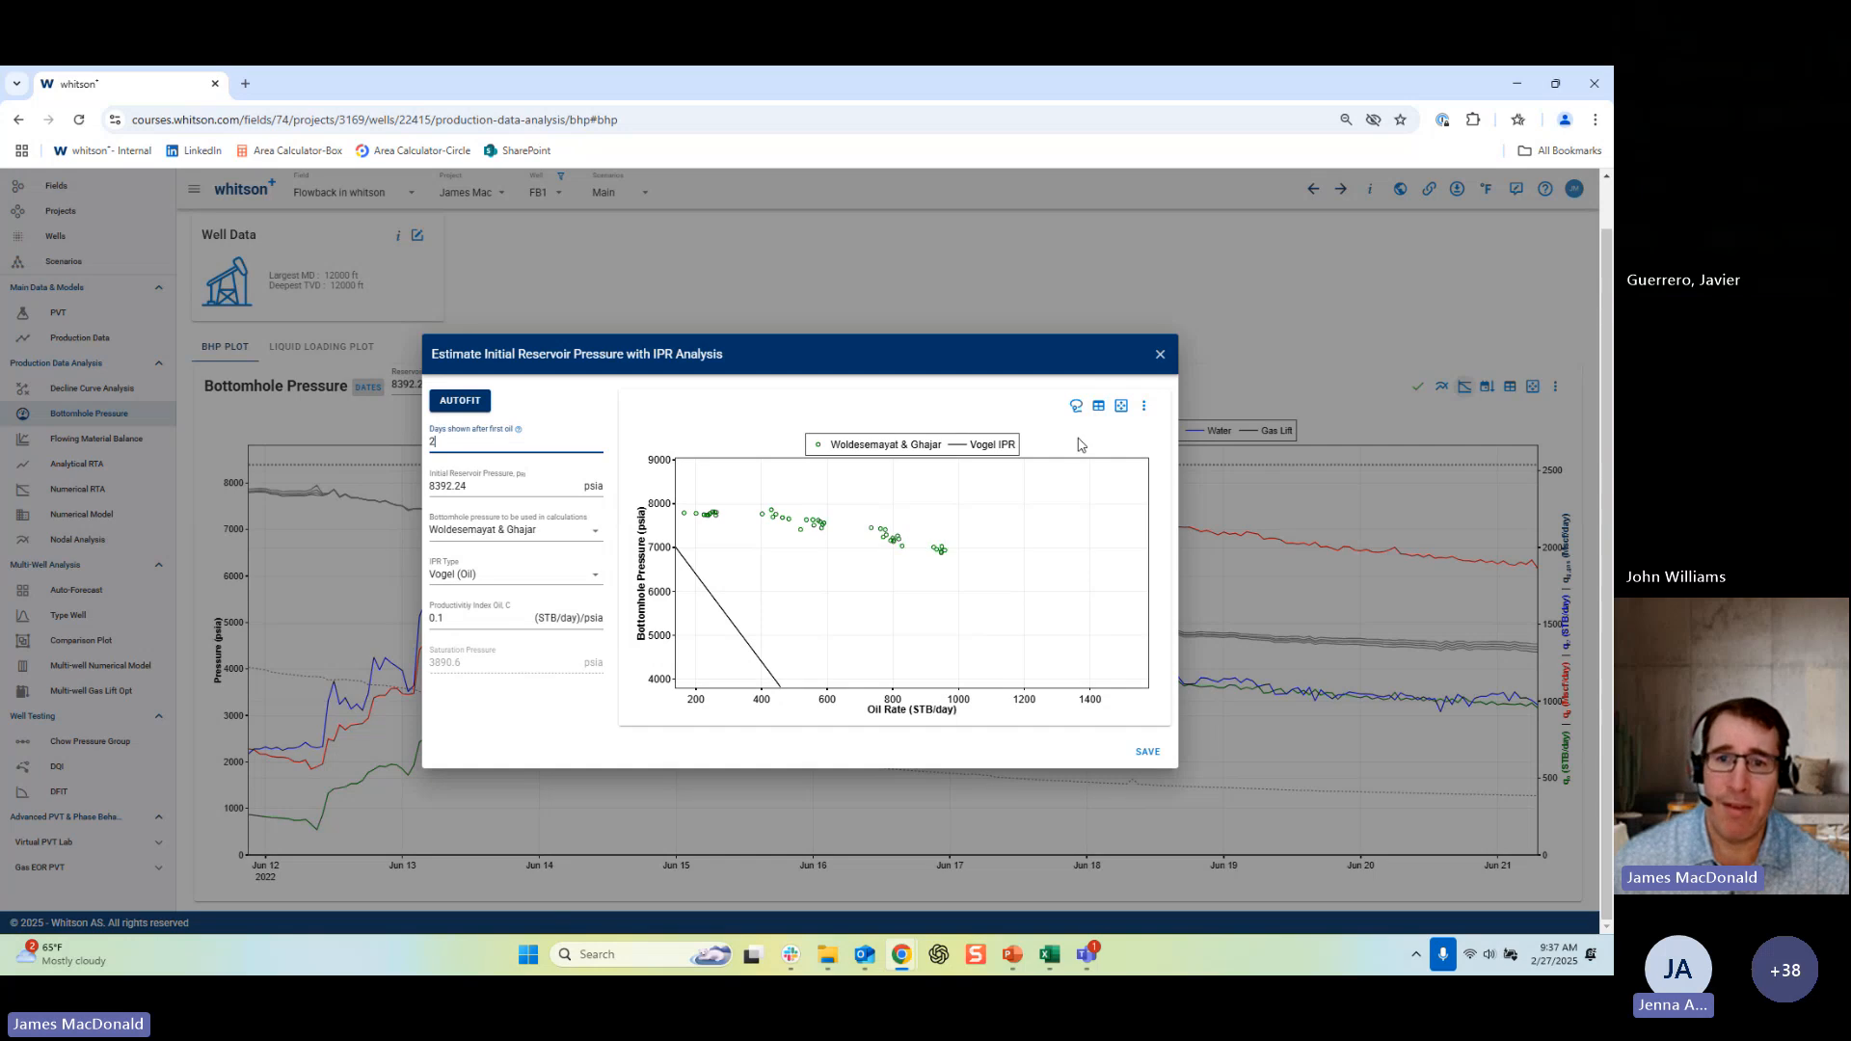
pyautogui.click(1077, 407)
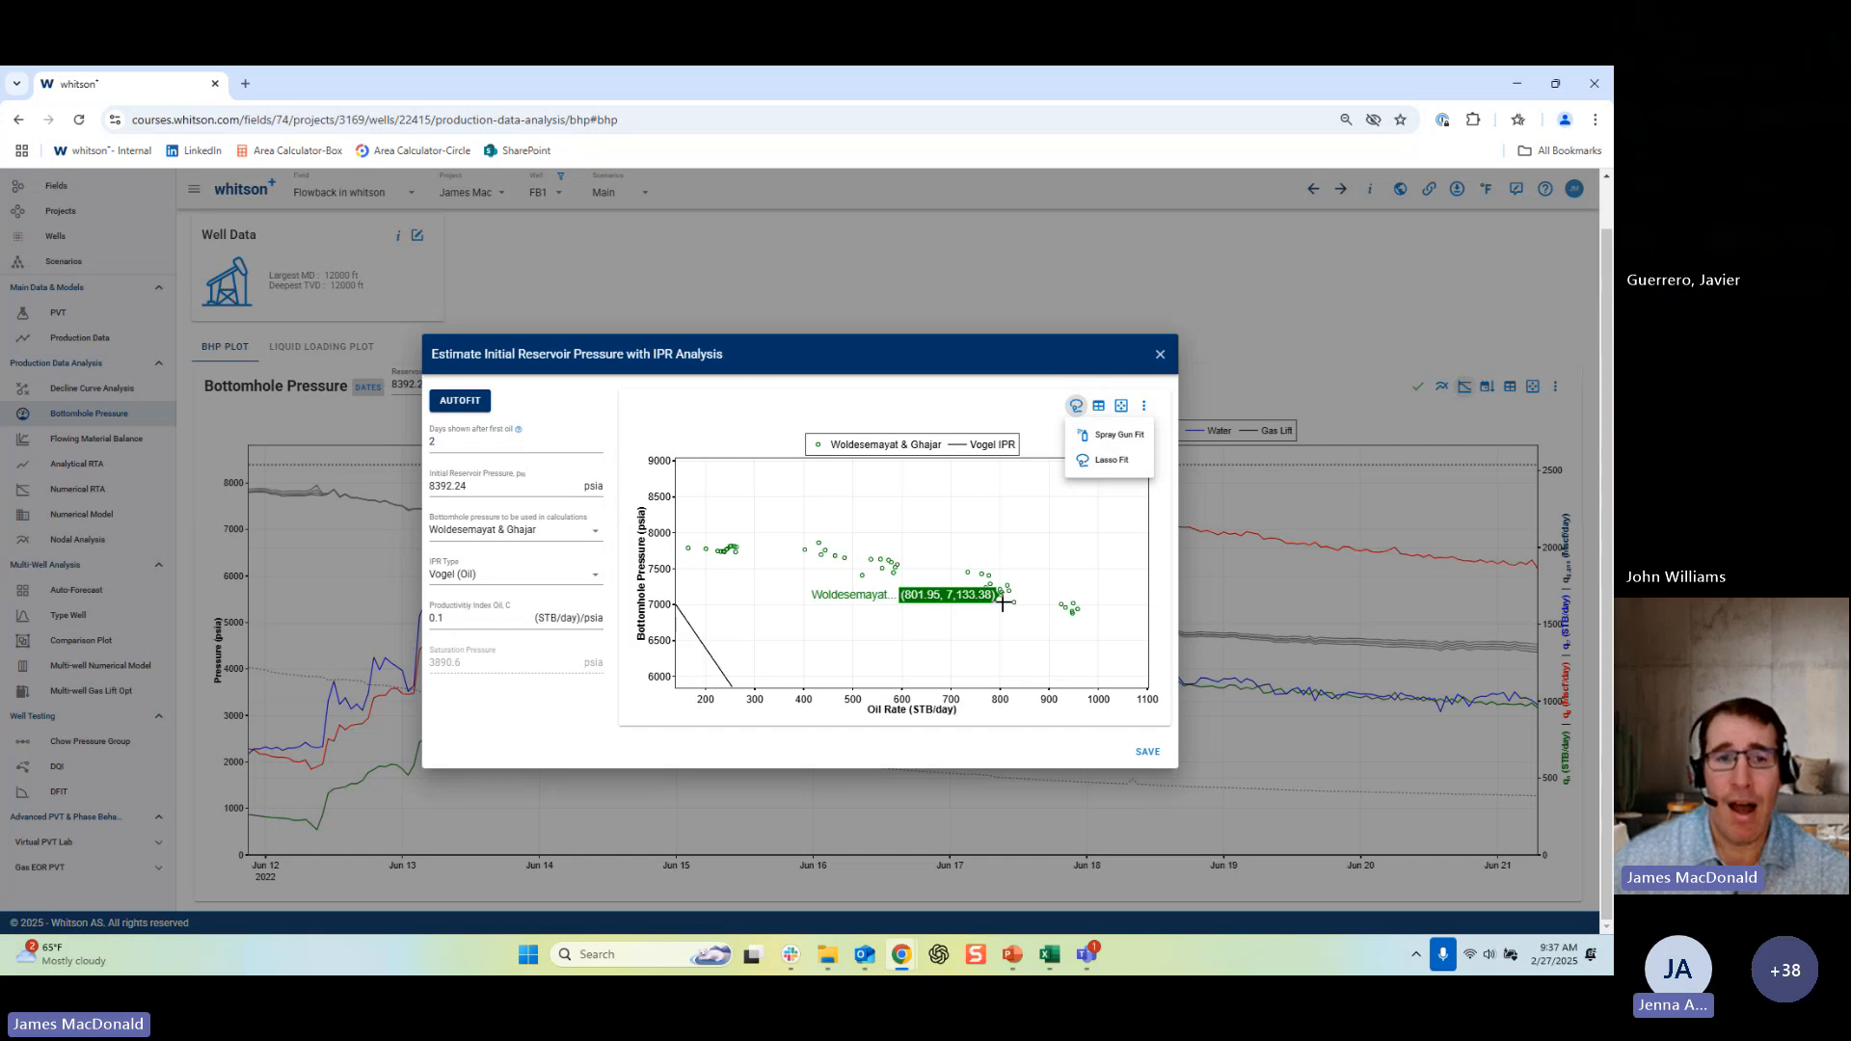
pyautogui.click(466, 405)
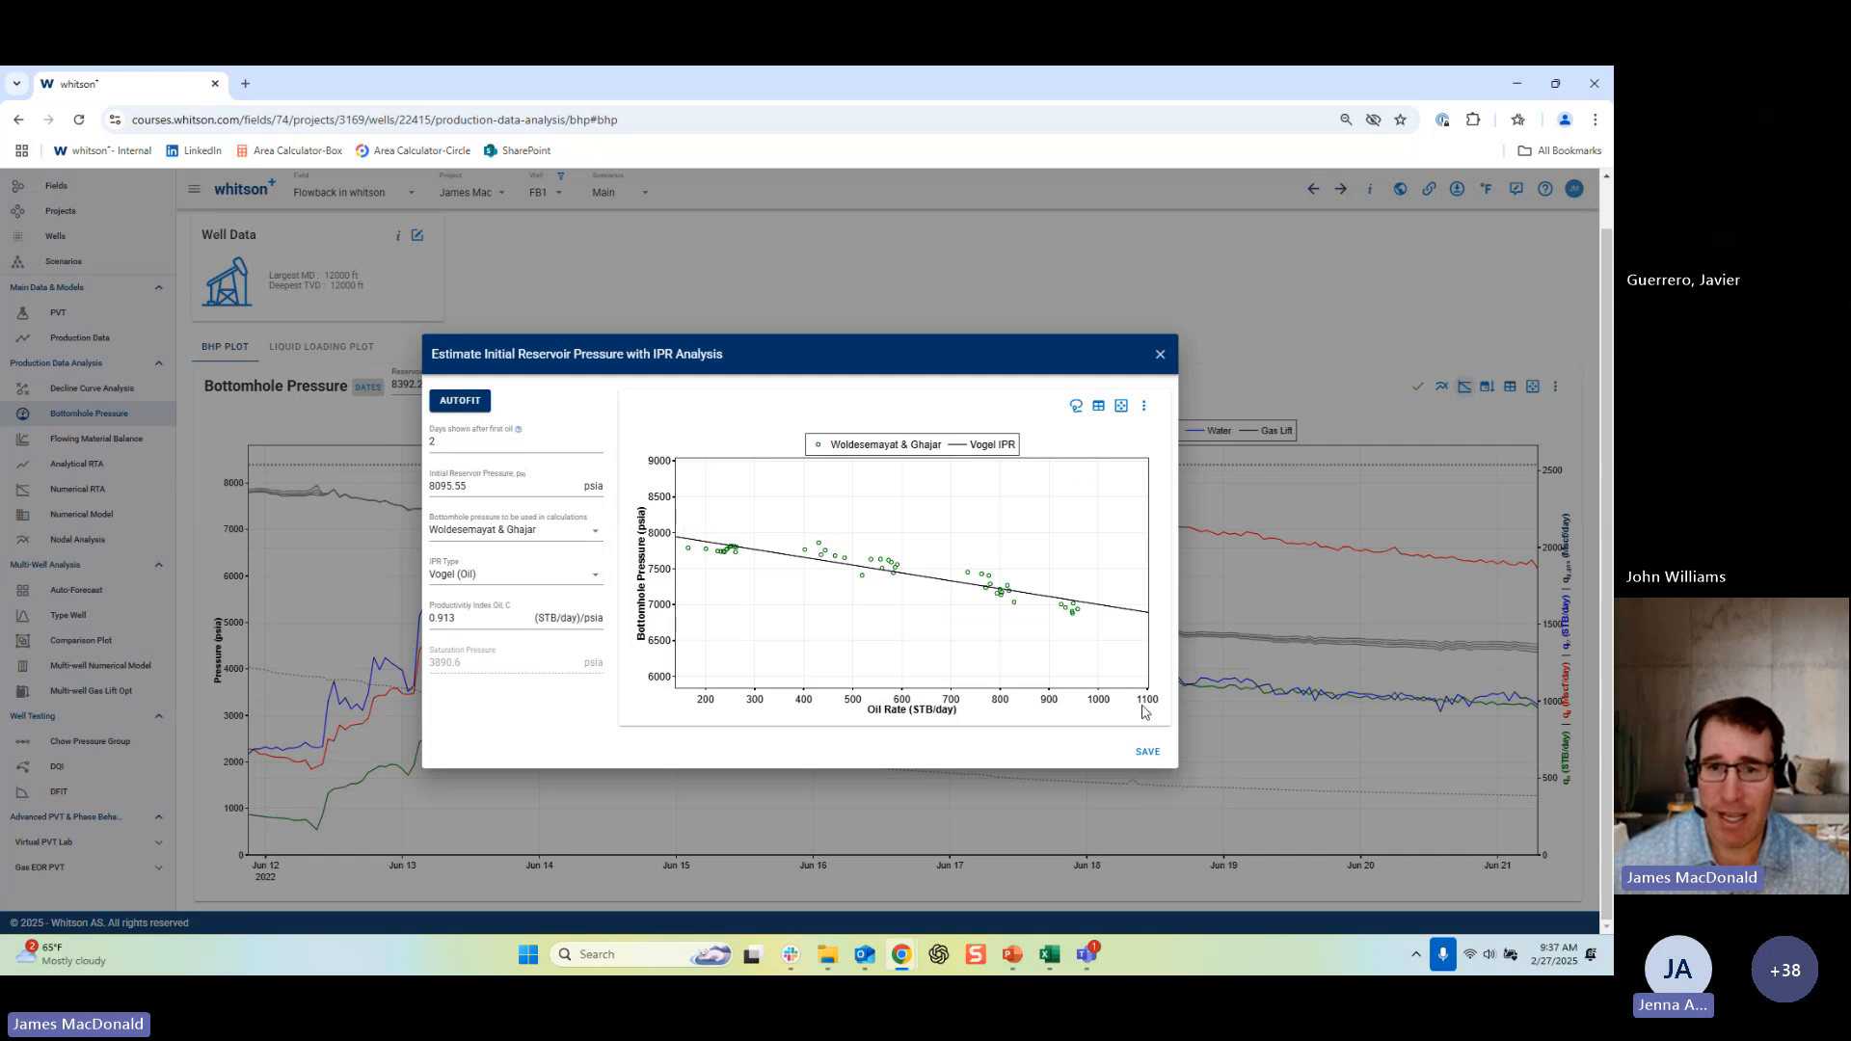
# Examine the whole Vogel IPR curve from zero rate to zero bottomhole pressure and save the fitted initial reservoir pressure.
pyautogui.moveTo(1141, 707); pyautogui.dragTo(853, 698)
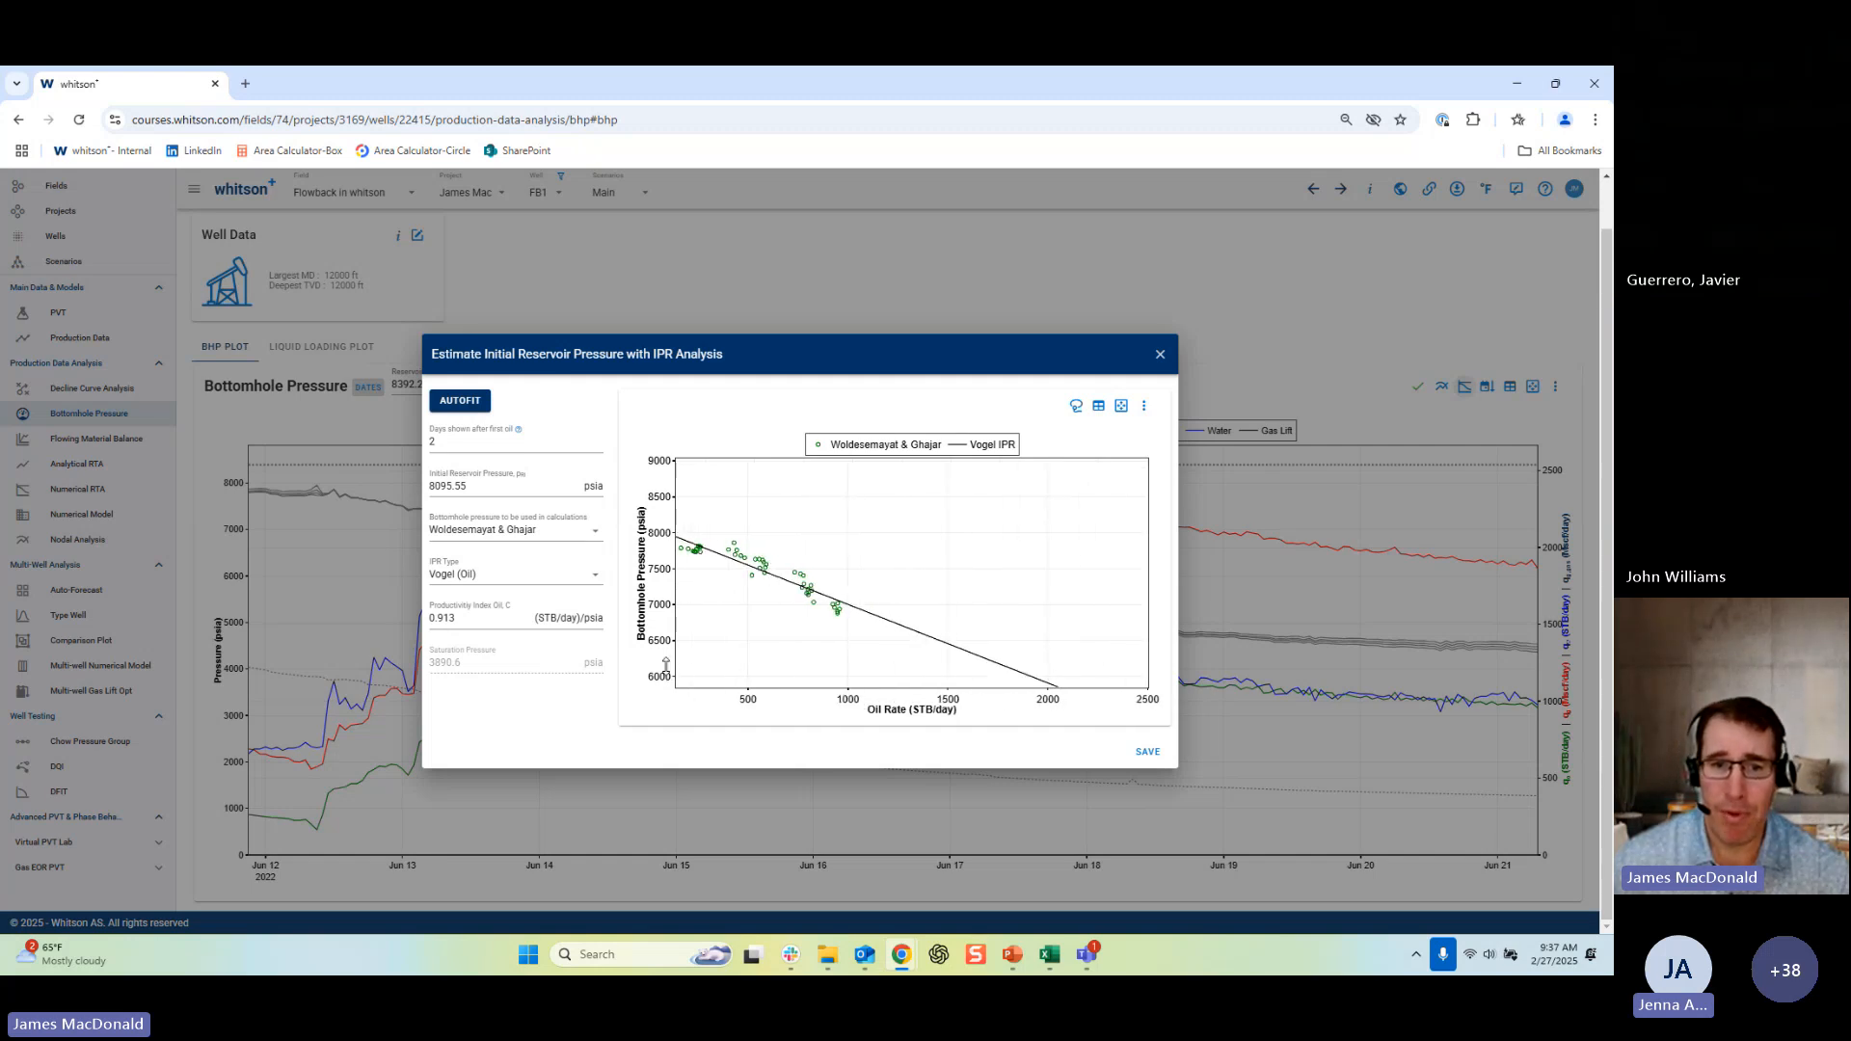
pyautogui.moveTo(665, 665); pyautogui.dragTo(664, 538)
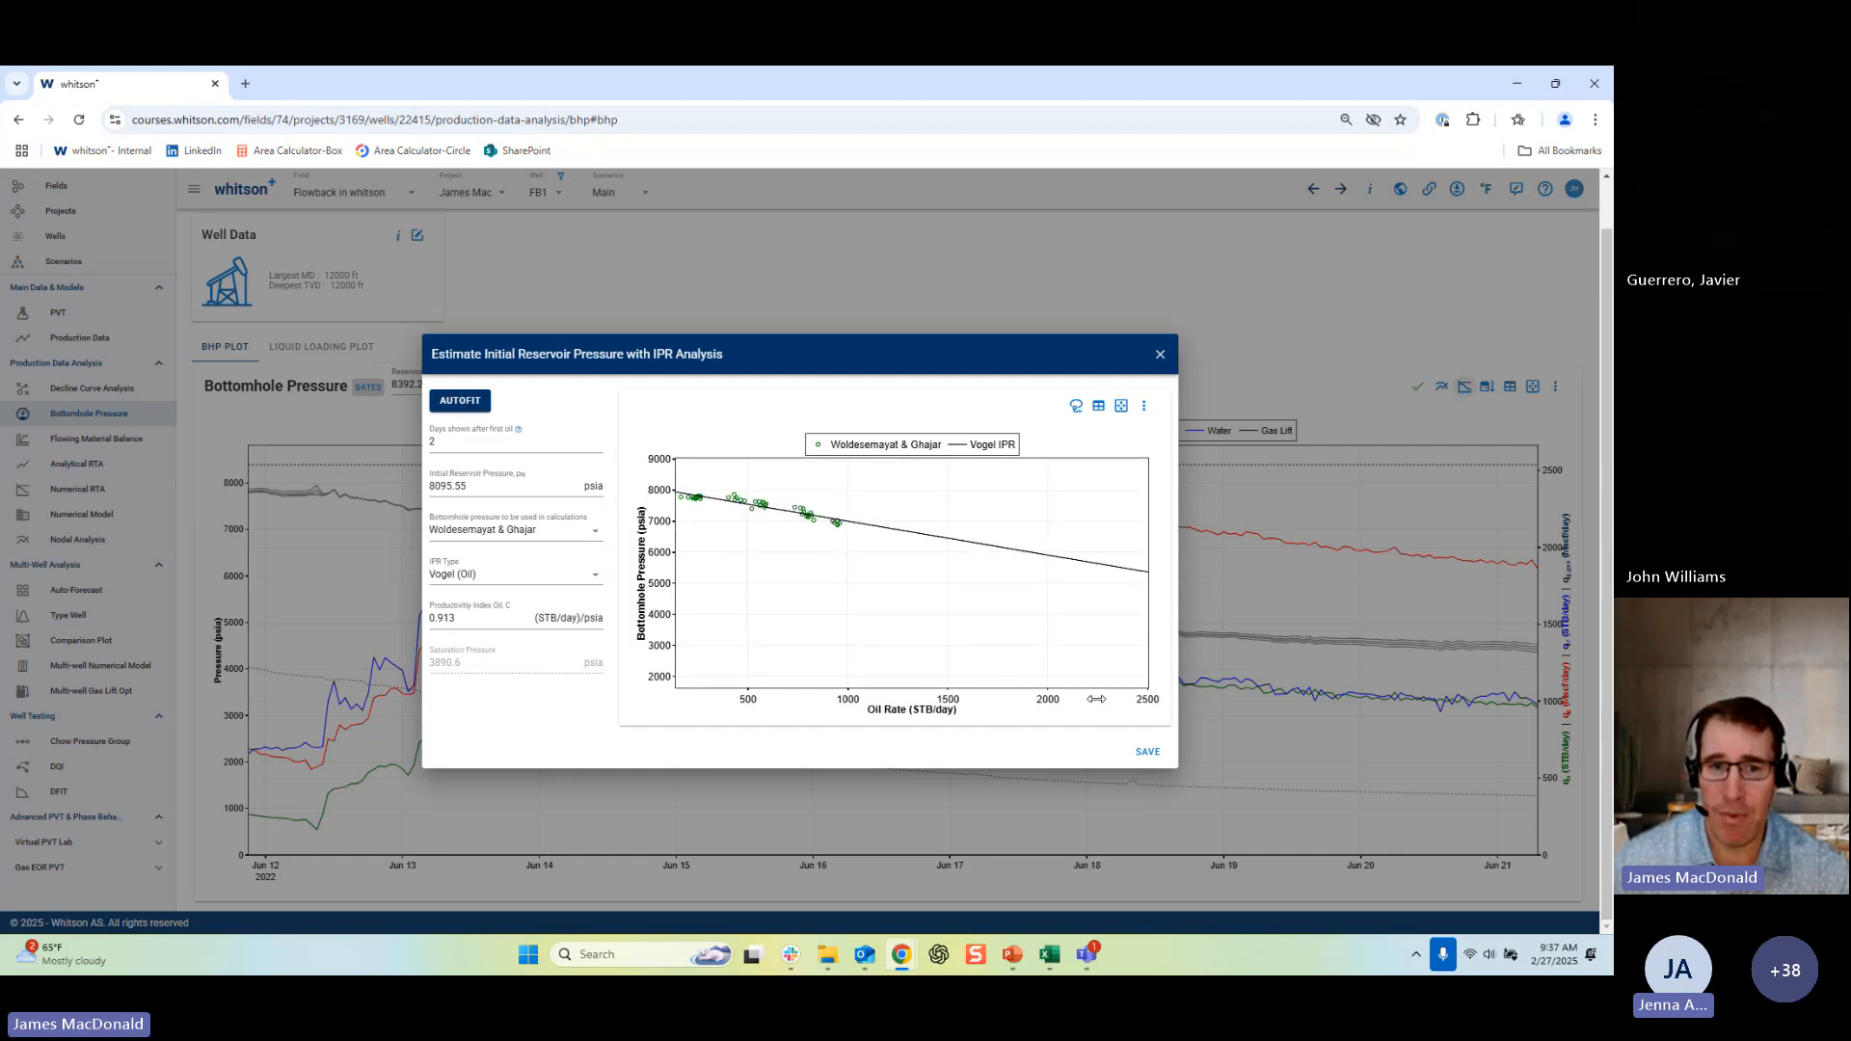
pyautogui.moveTo(1089, 698); pyautogui.dragTo(818, 686)
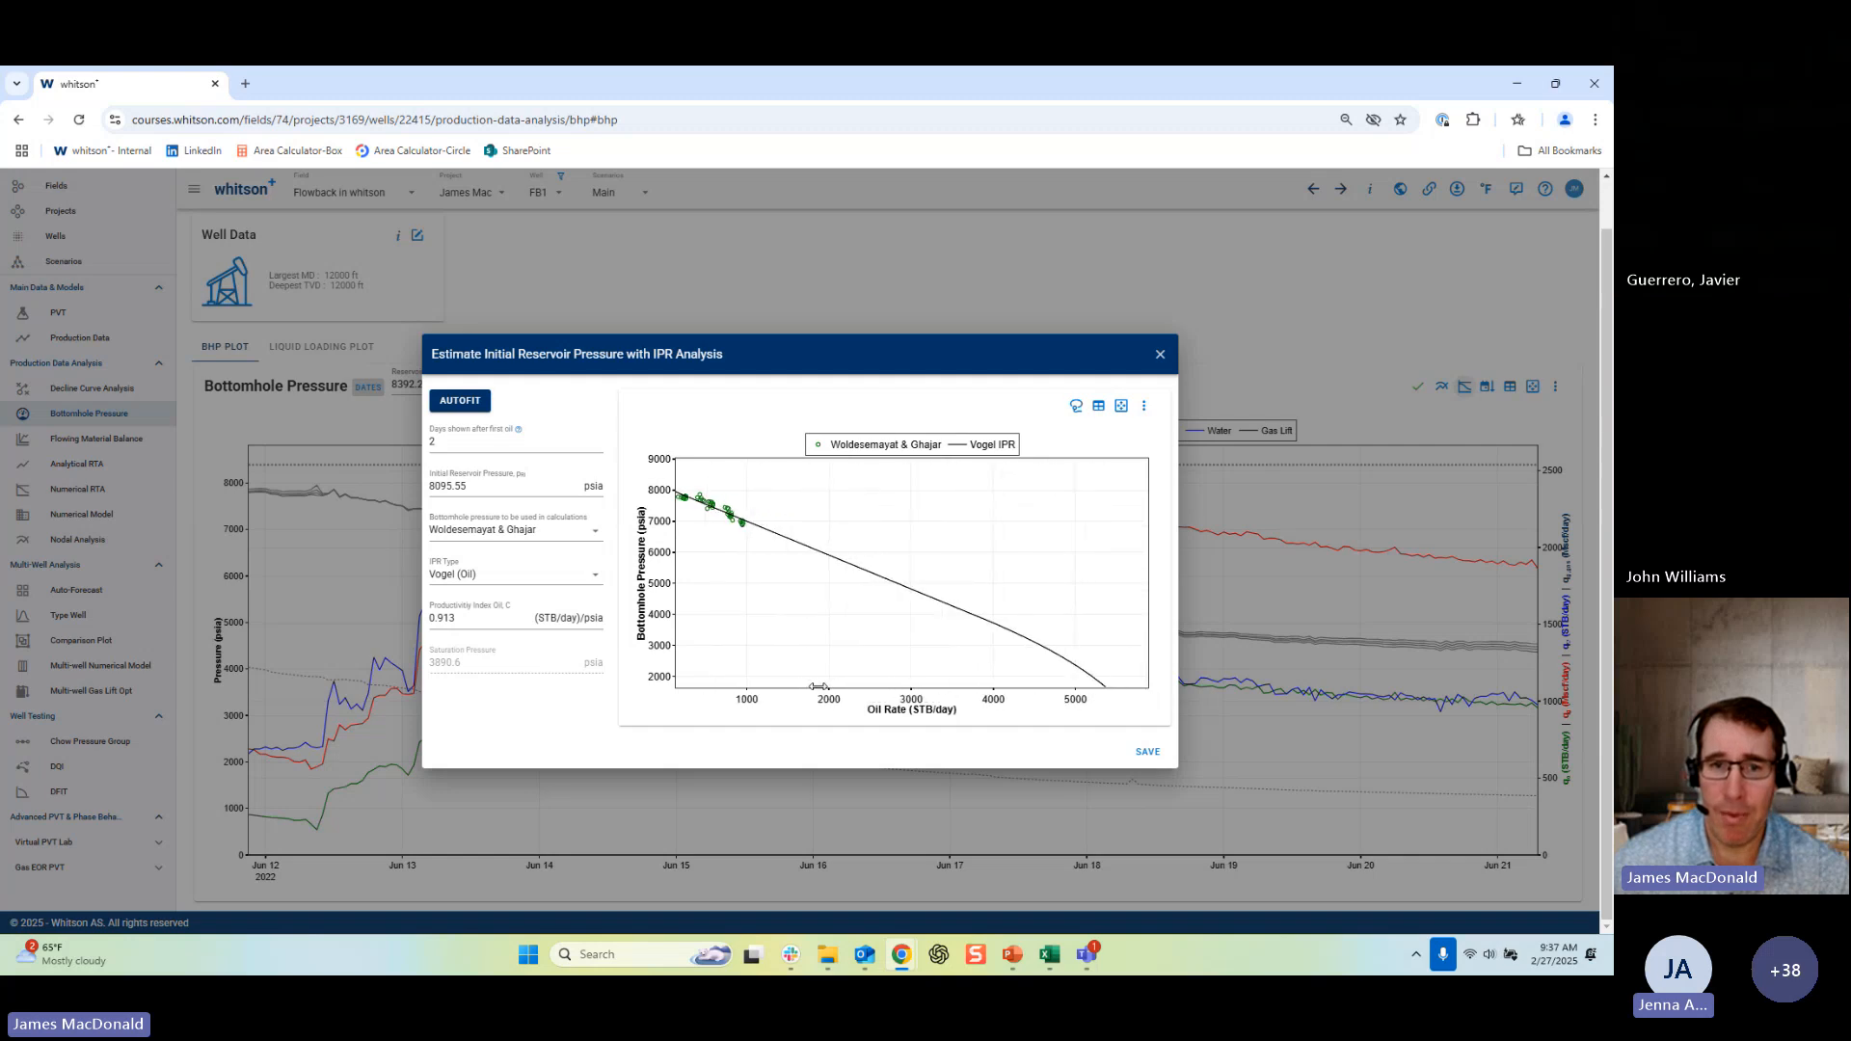
pyautogui.moveTo(666, 652); pyautogui.dragTo(659, 588)
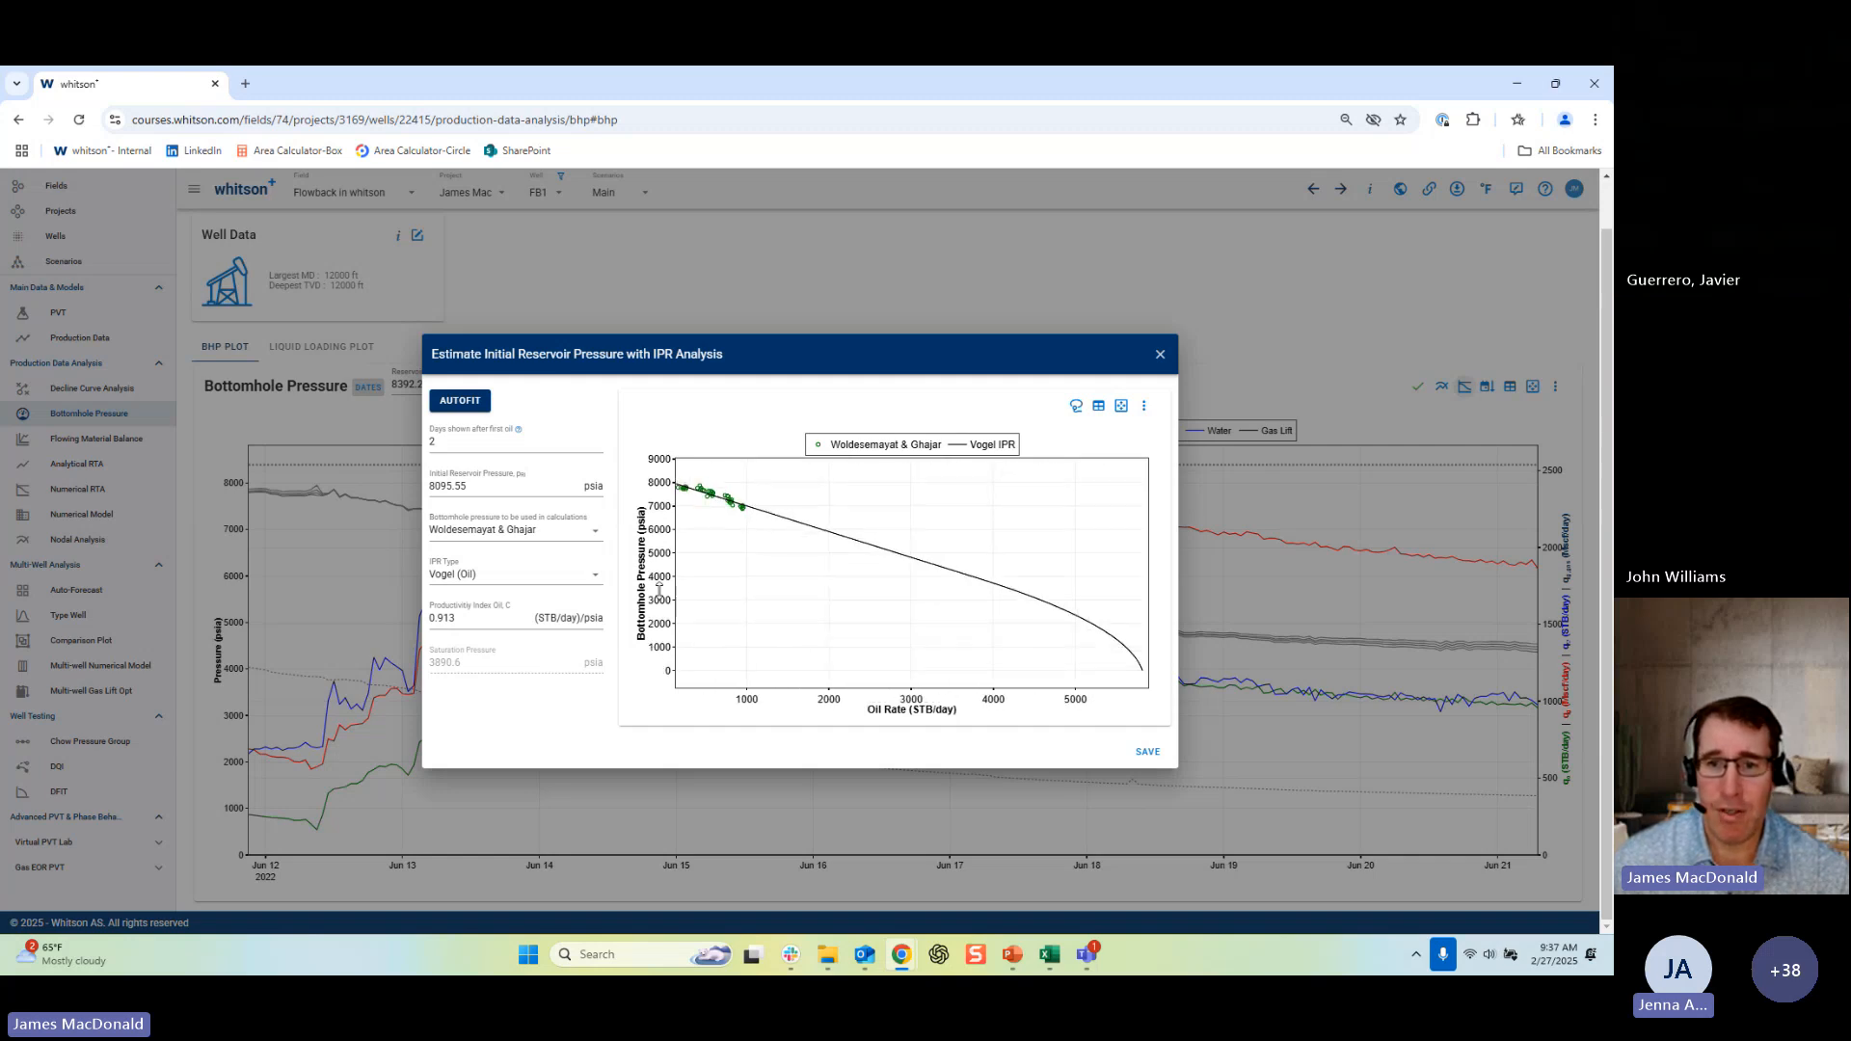
pyautogui.moveTo(718, 499)
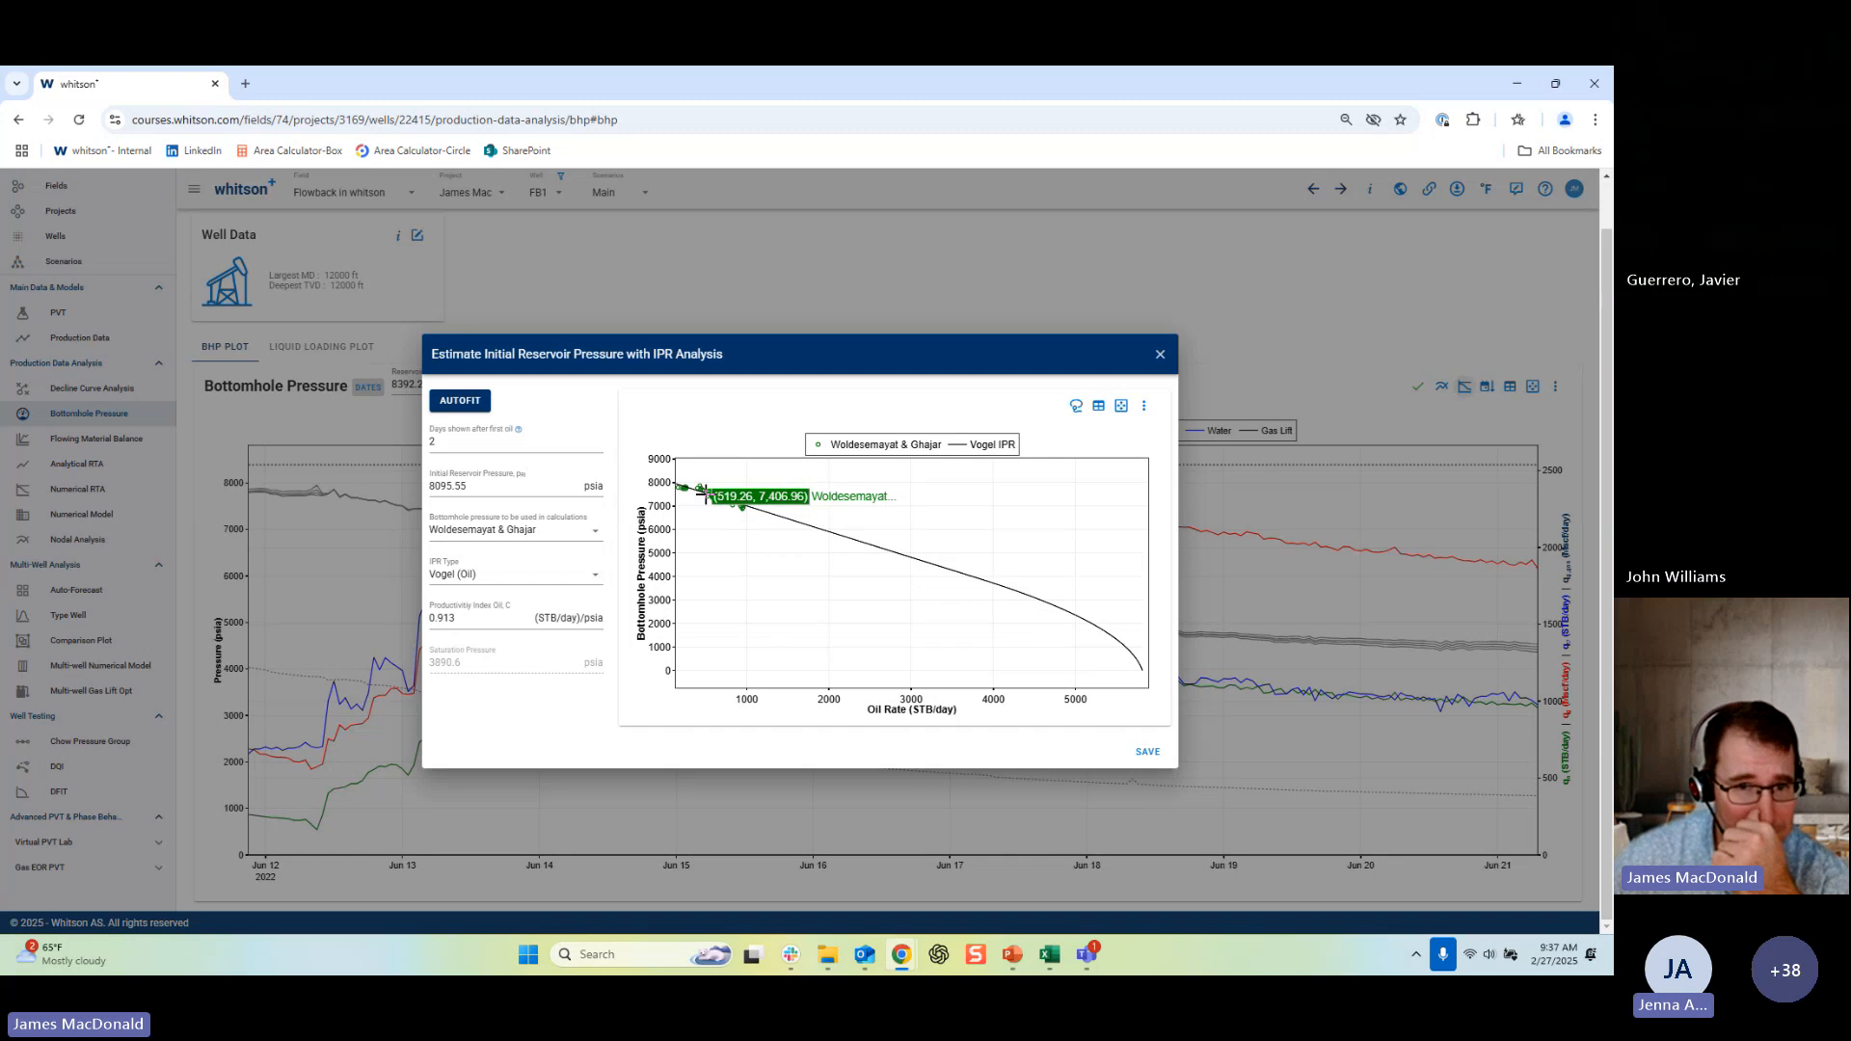
pyautogui.moveTo(714, 697); pyautogui.dragTo(753, 696)
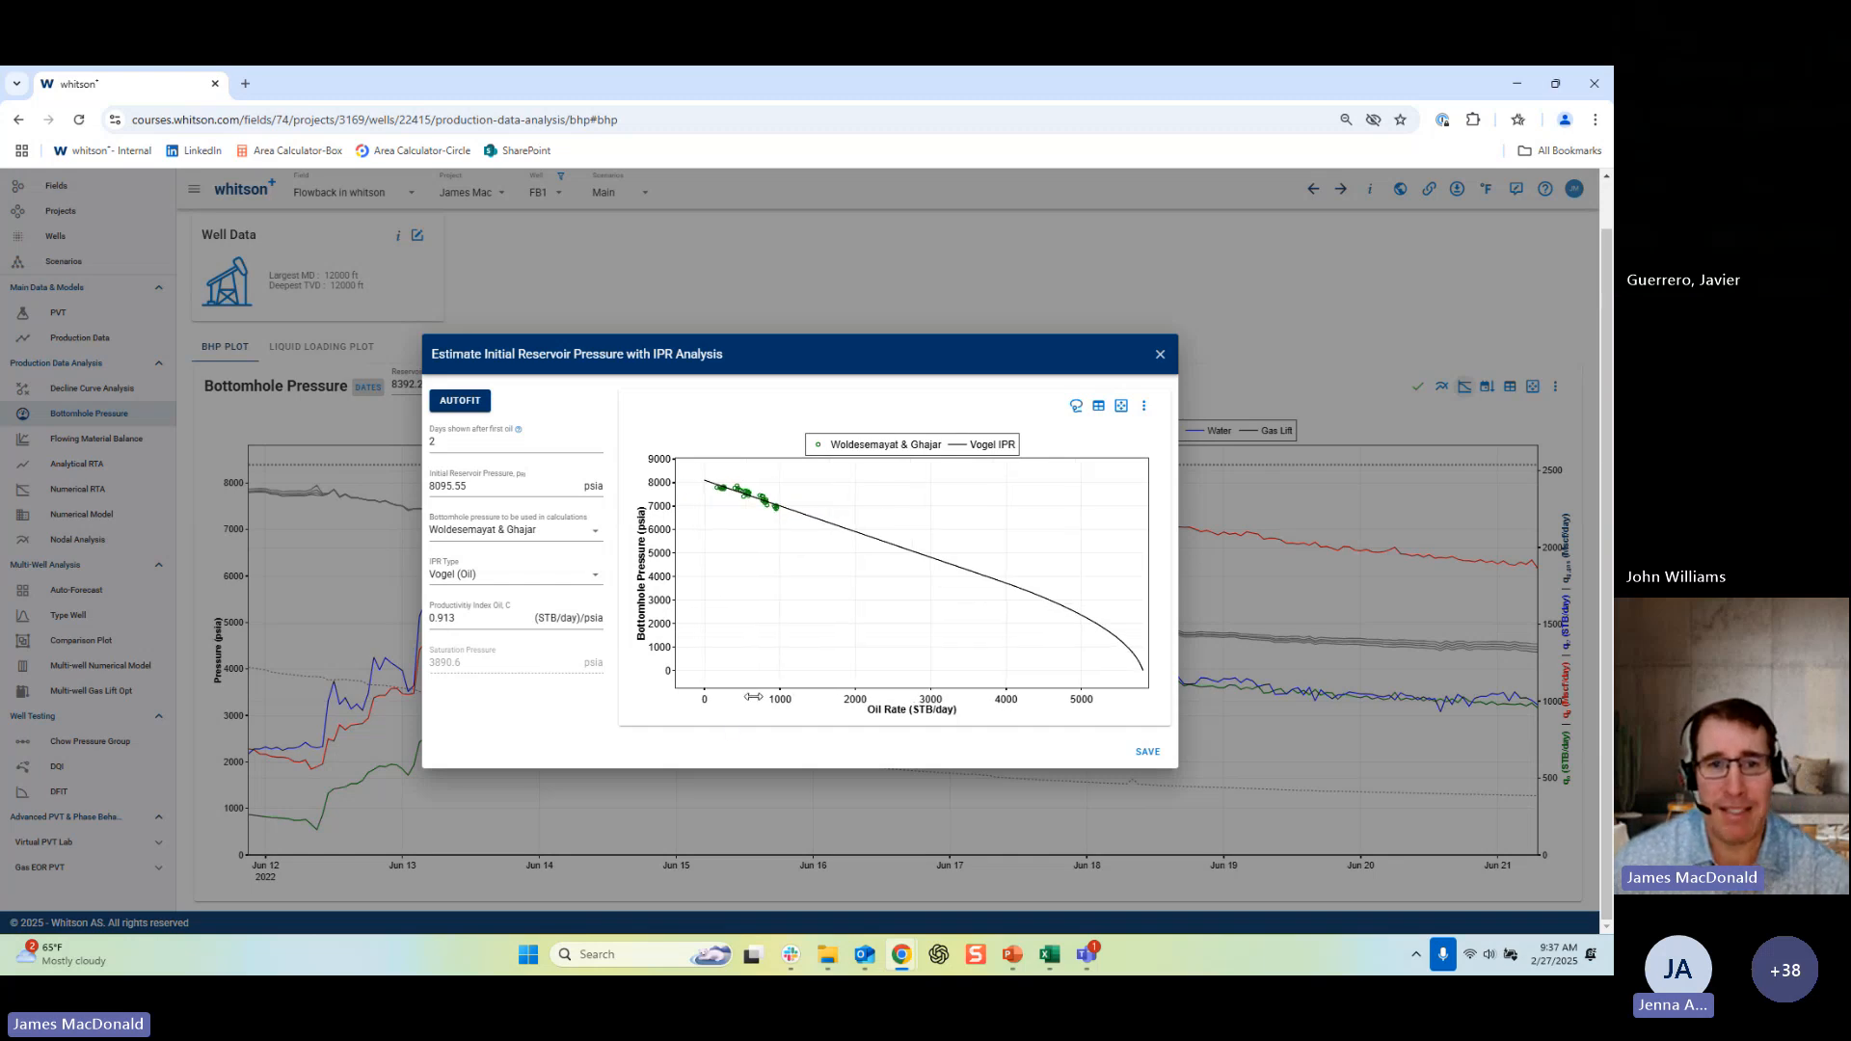
pyautogui.moveTo(703, 481)
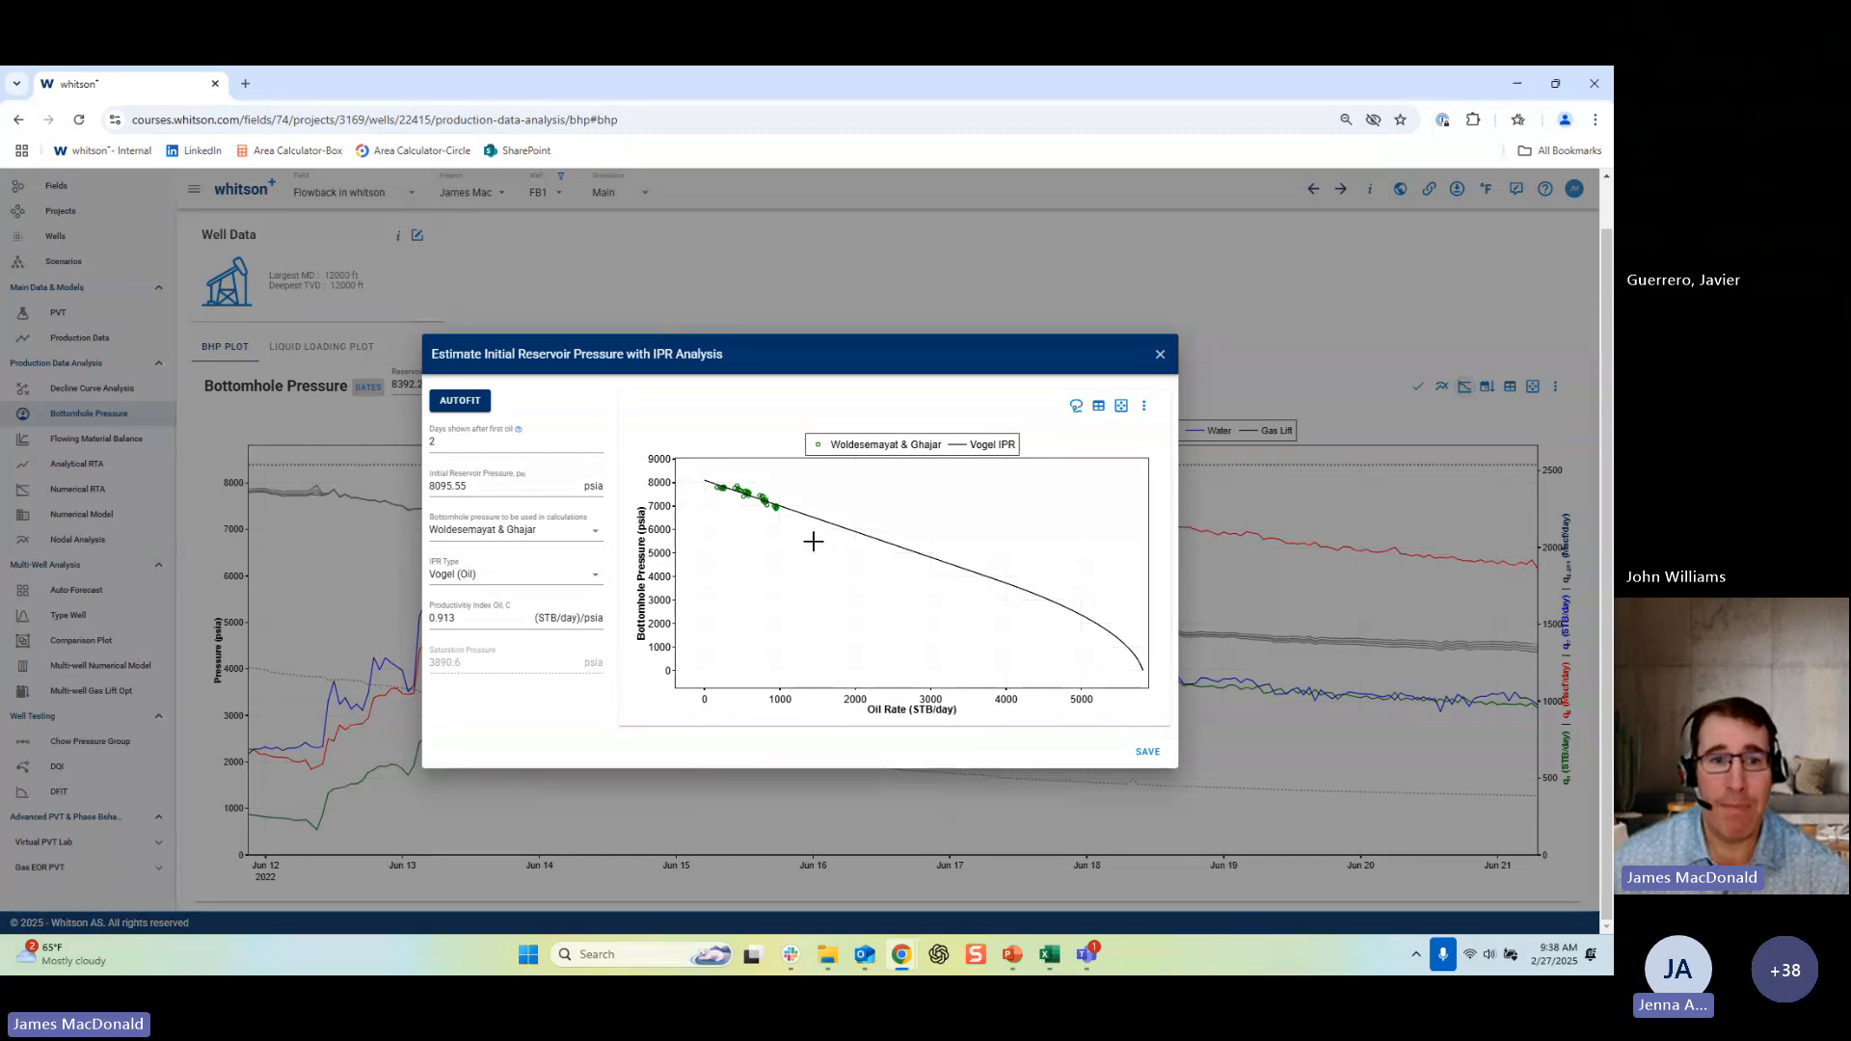
pyautogui.moveTo(804, 525)
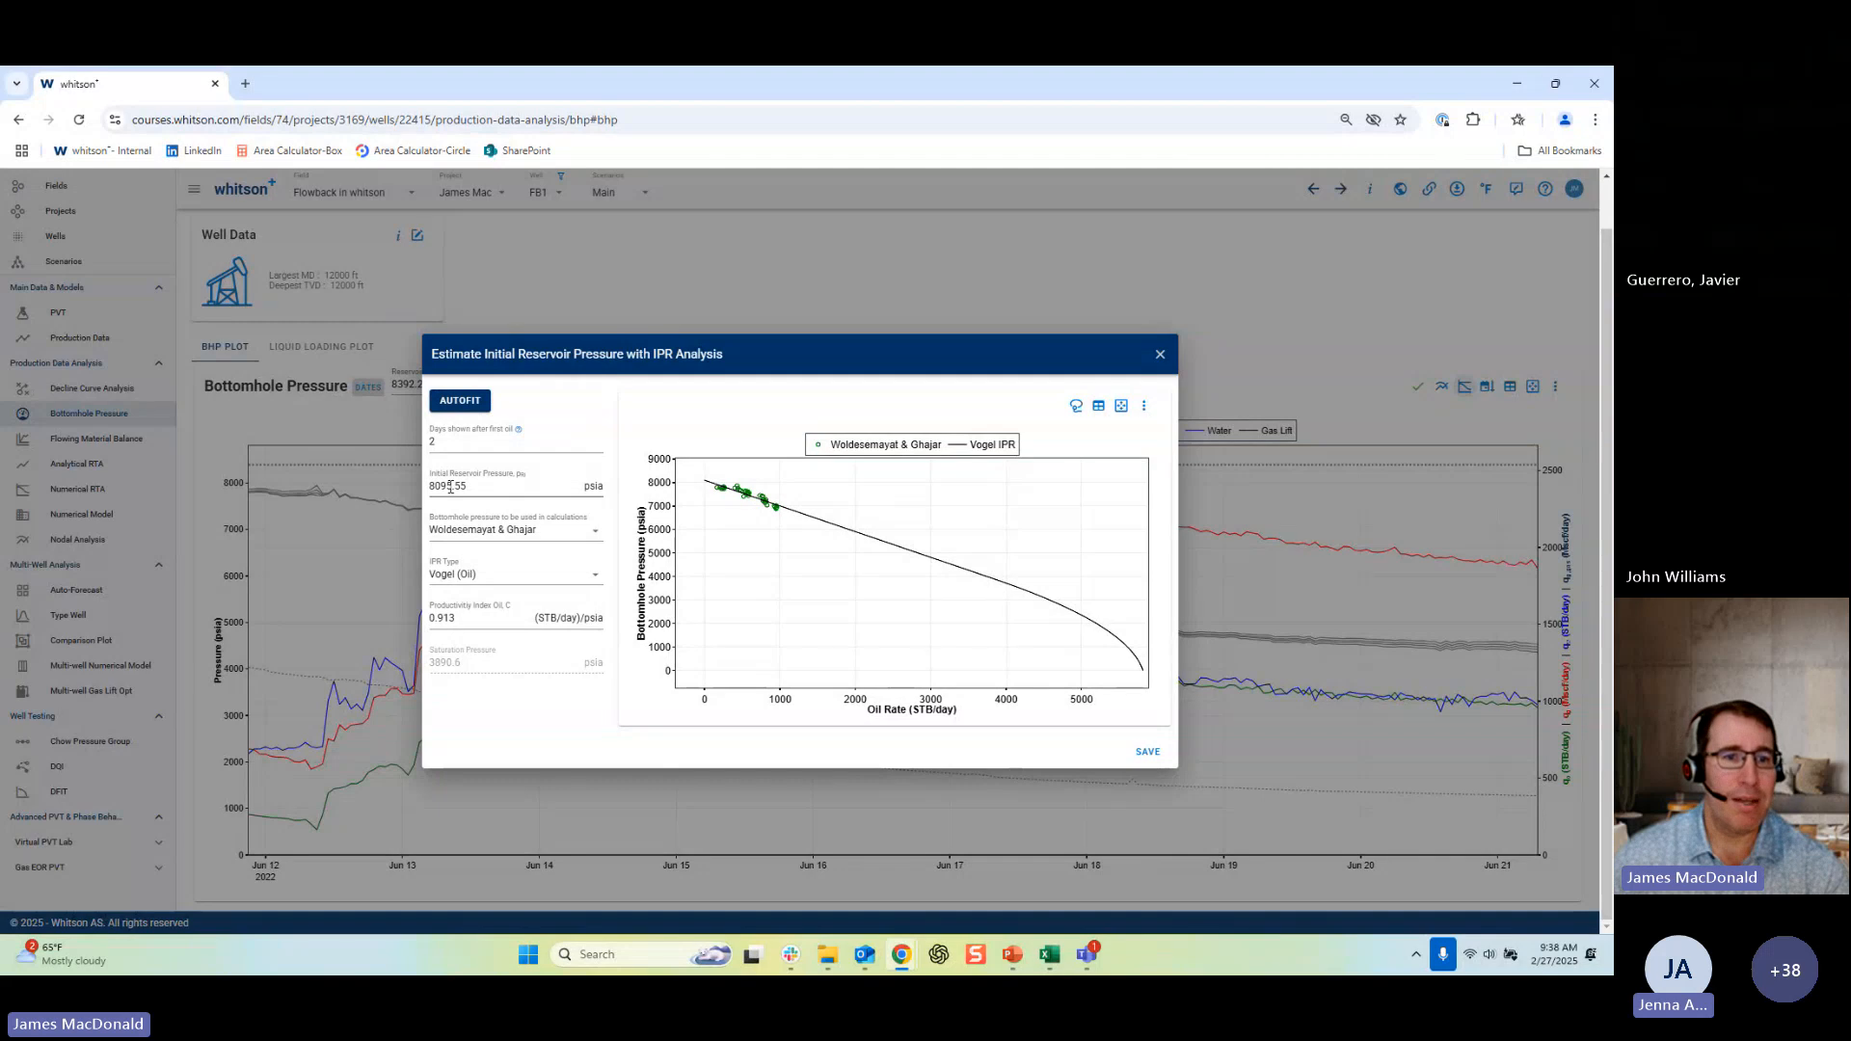
pyautogui.click(1147, 754)
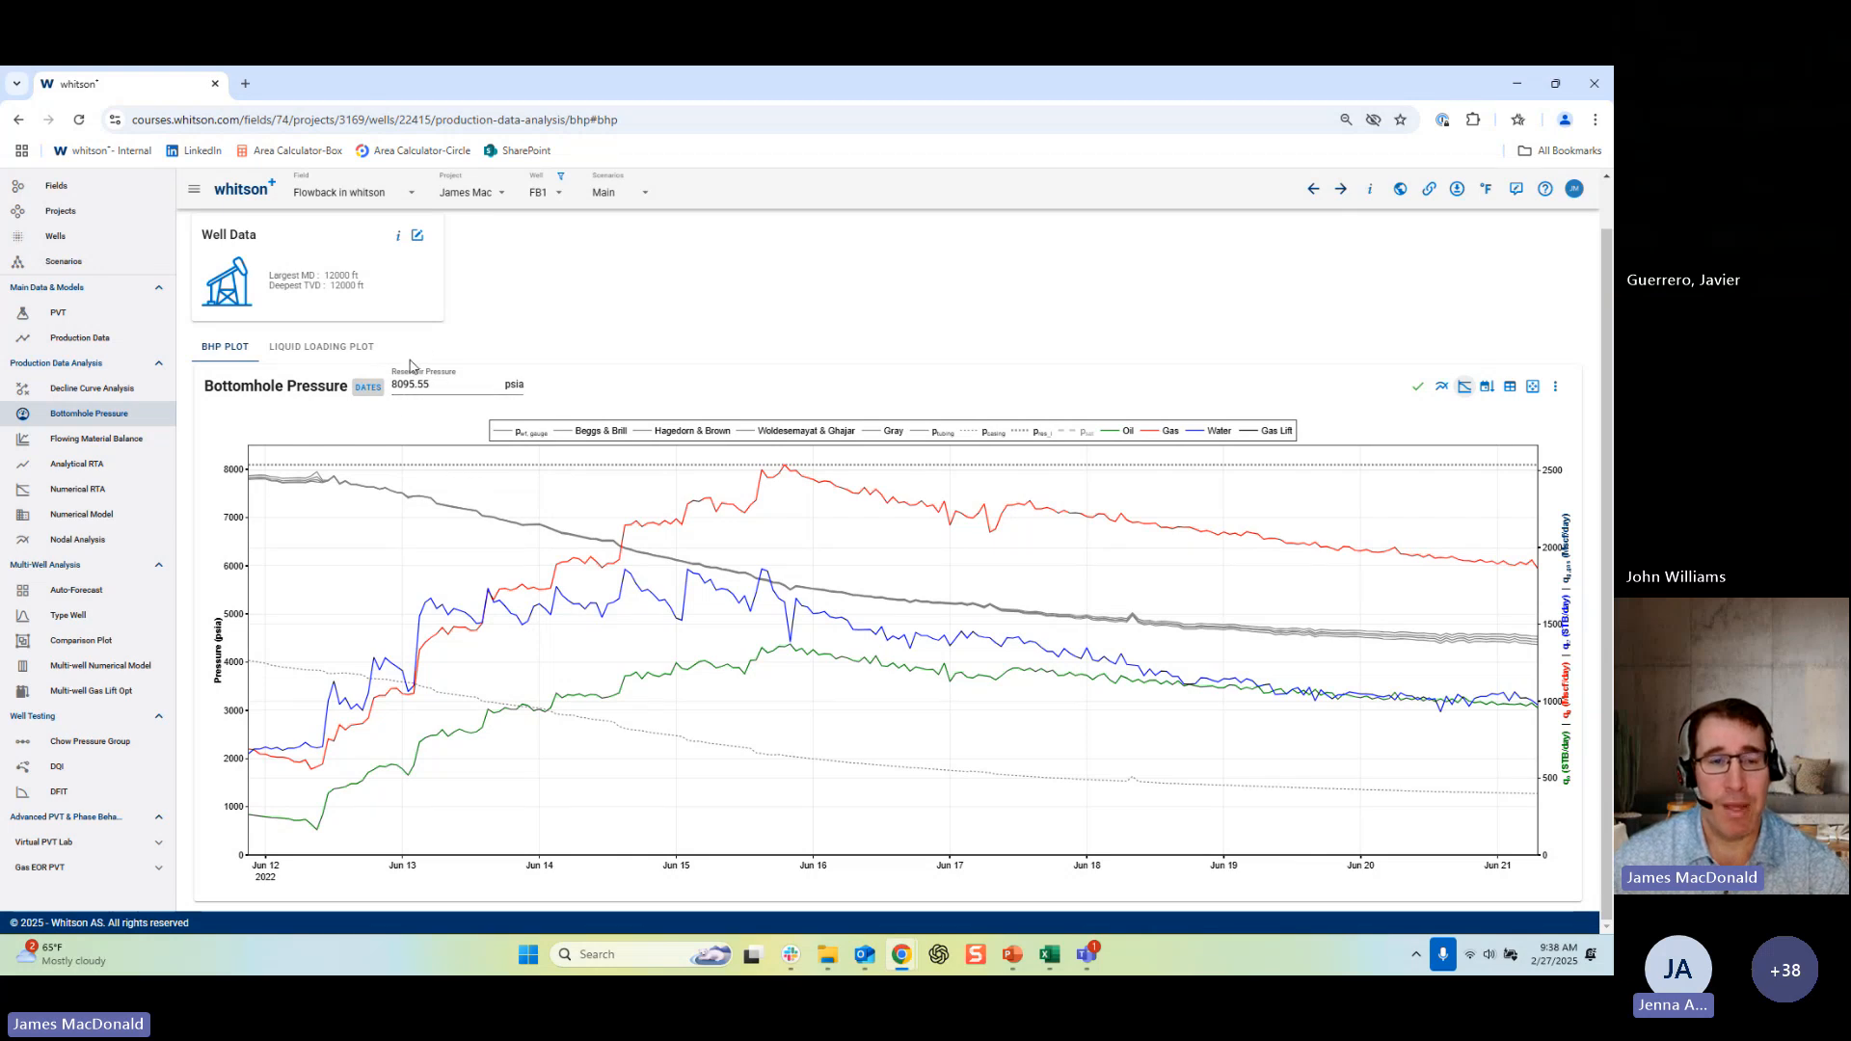
# Review the well's PVT fluid definition, the production data table and the bottomhole pressure plot.
pyautogui.click(72, 320)
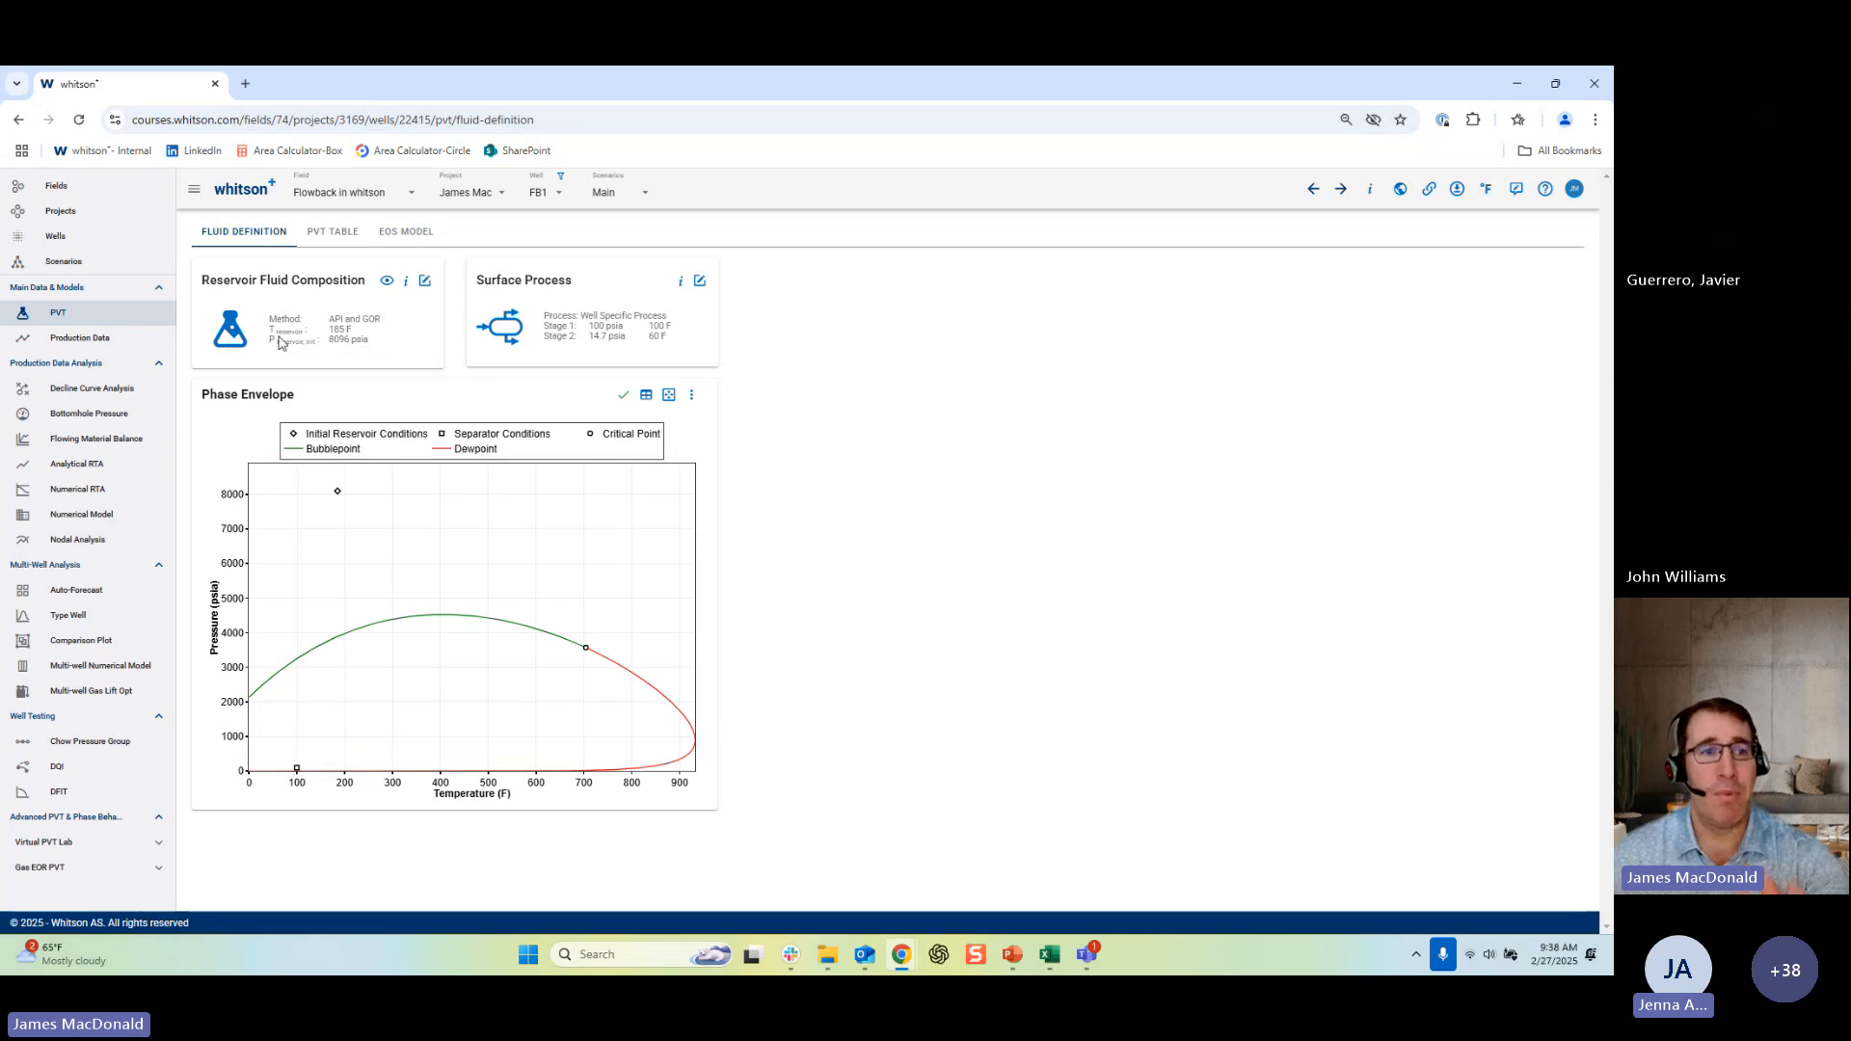
pyautogui.click(113, 341)
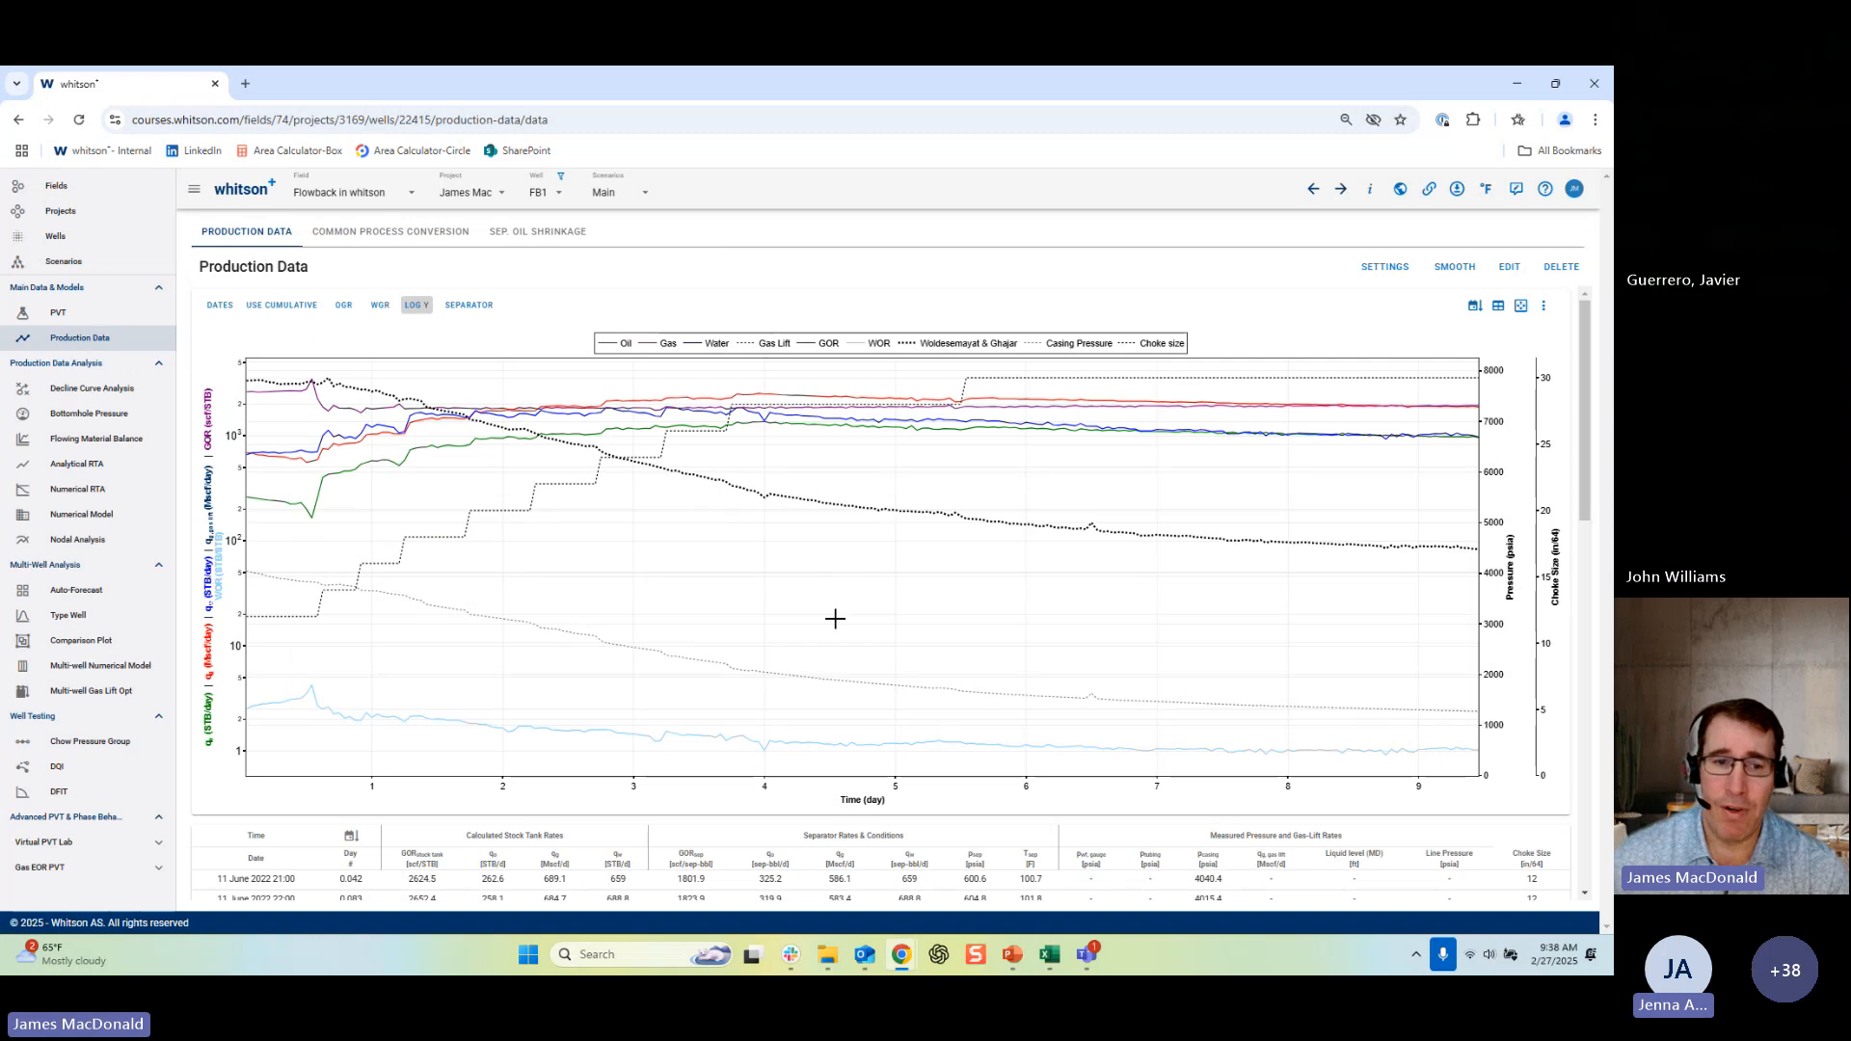
pyautogui.scroll(-2, 858, 655)
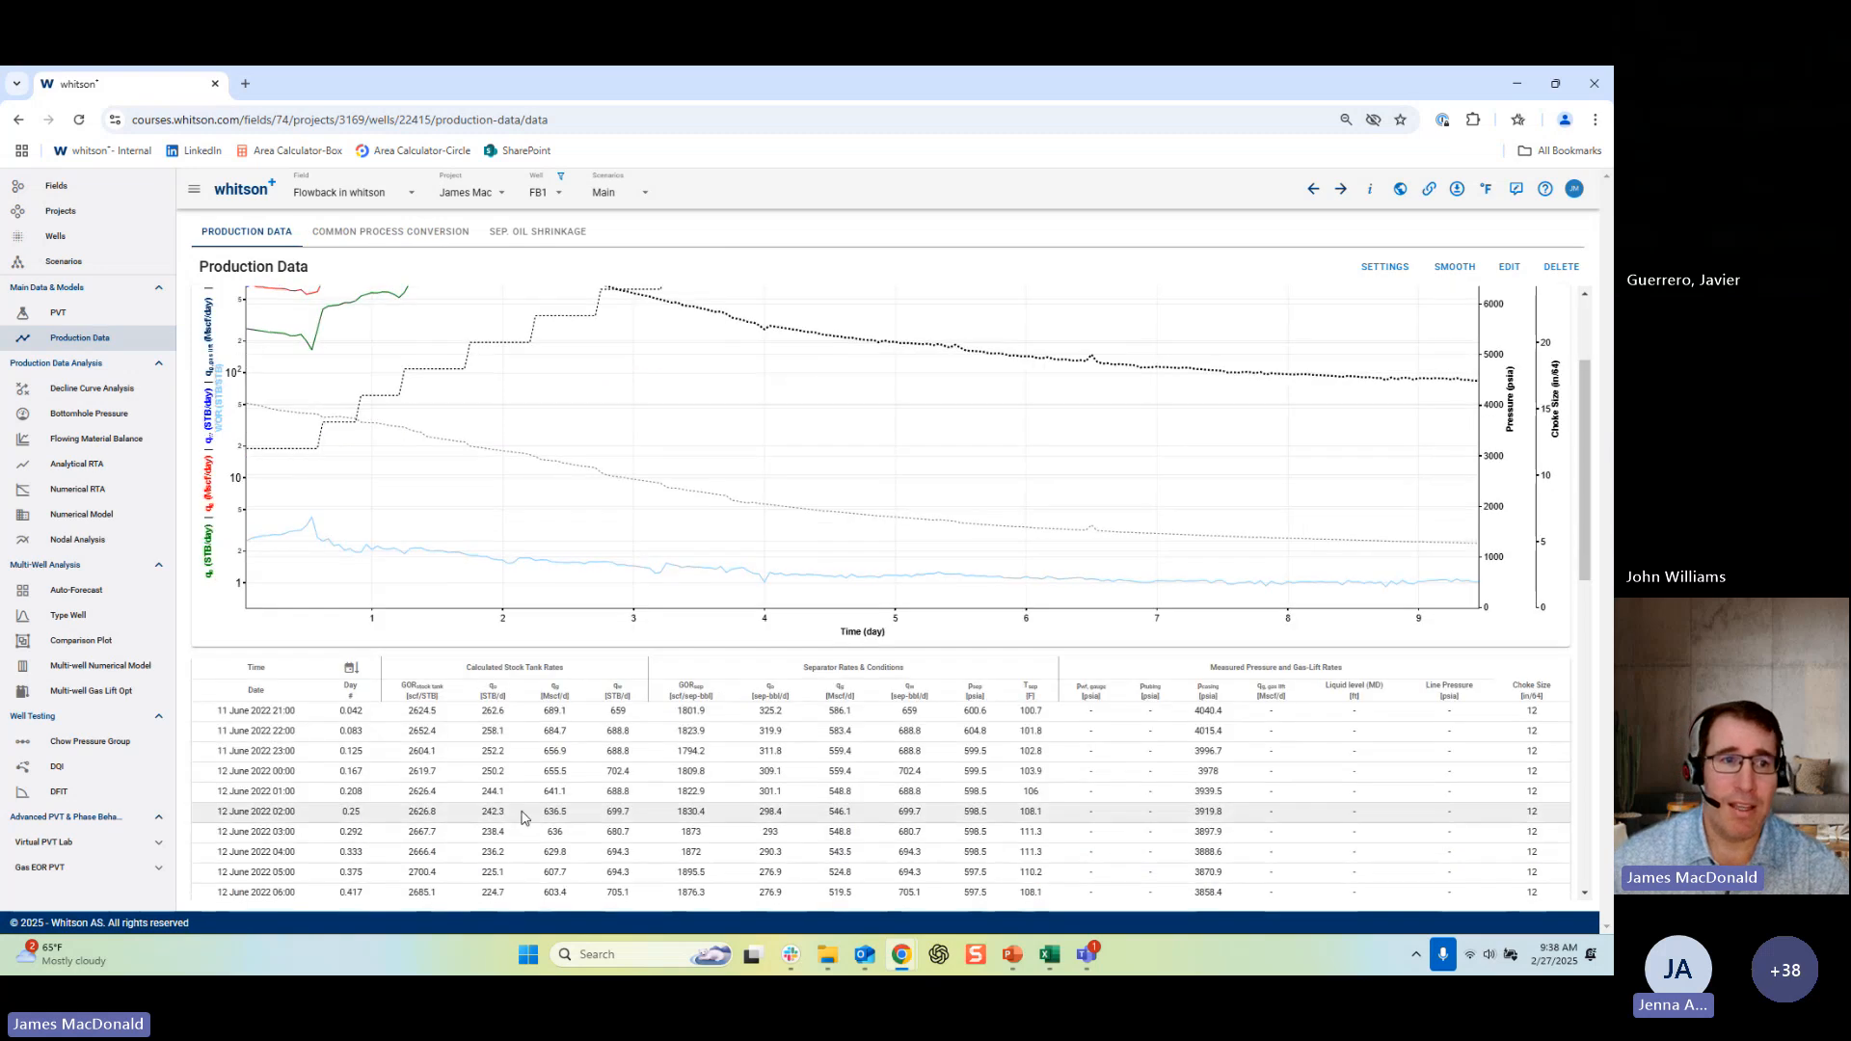
pyautogui.click(113, 417)
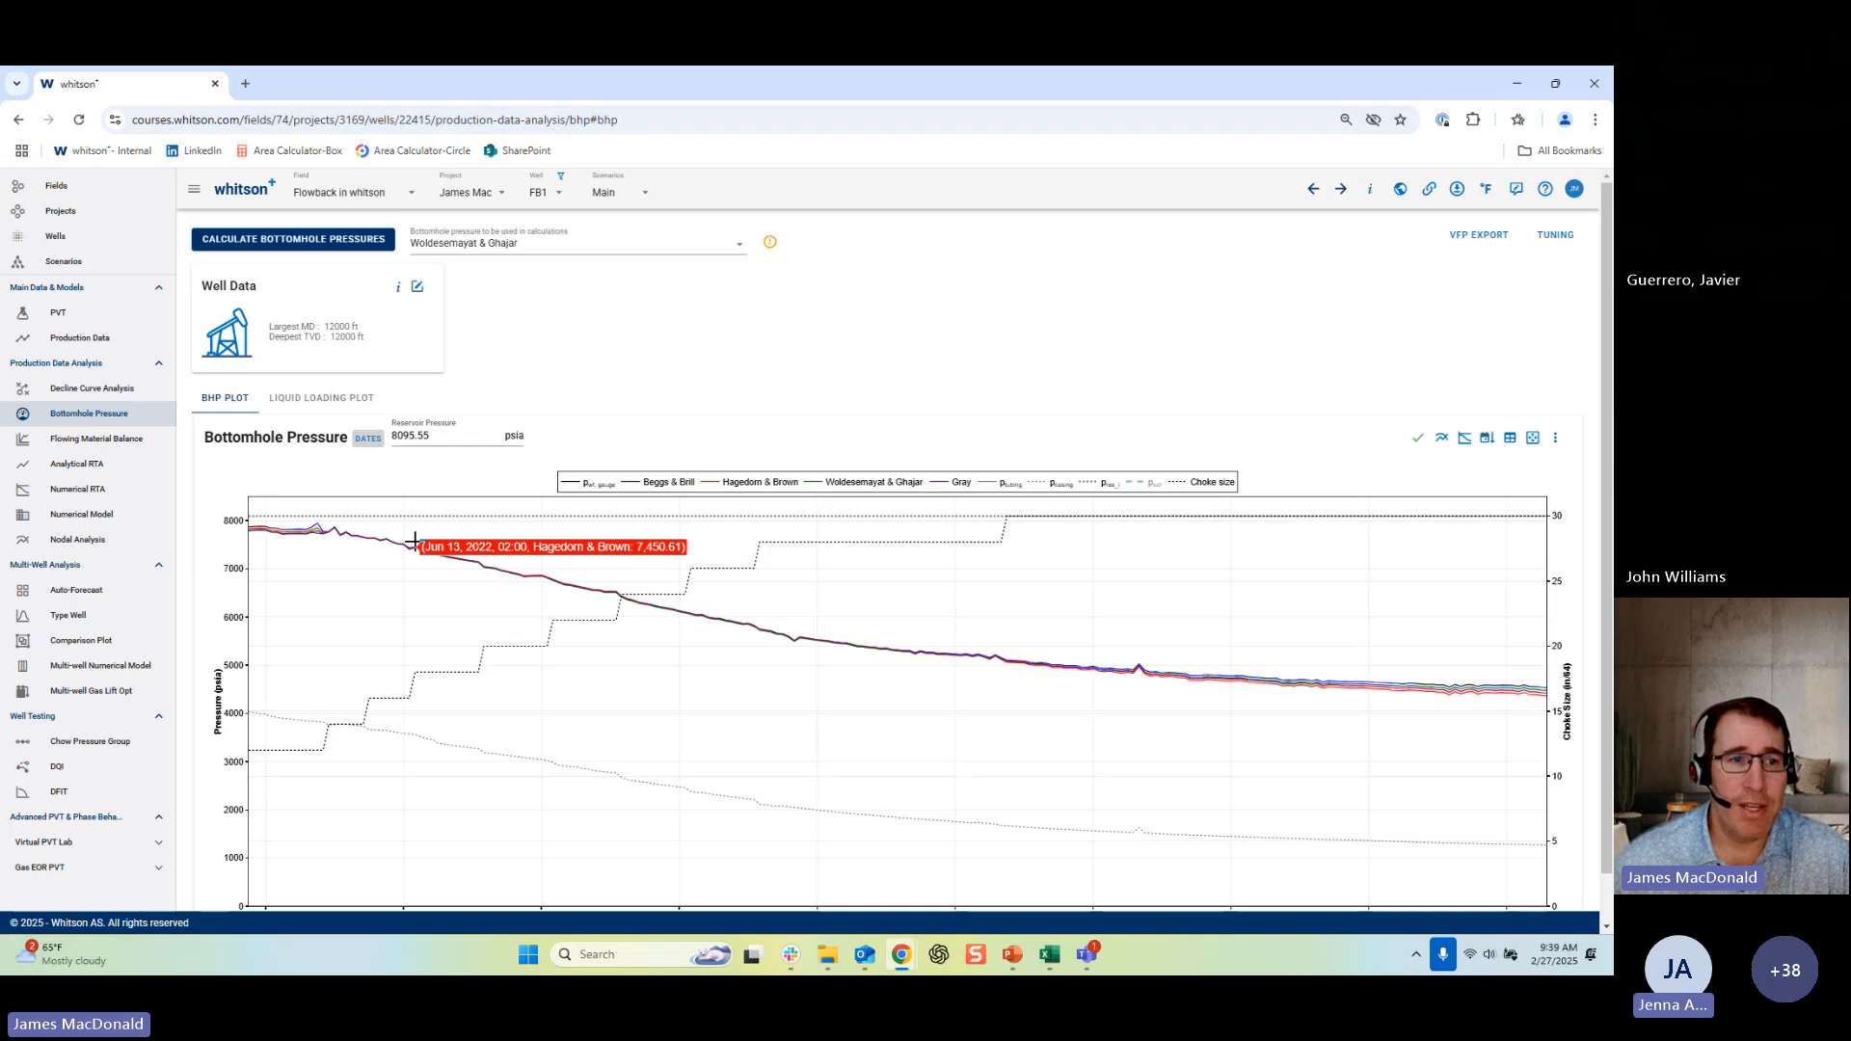
# Fit the multiphase flowing material balance line to the early-time data, with a slope of about 2.315.
pyautogui.click(128, 445)
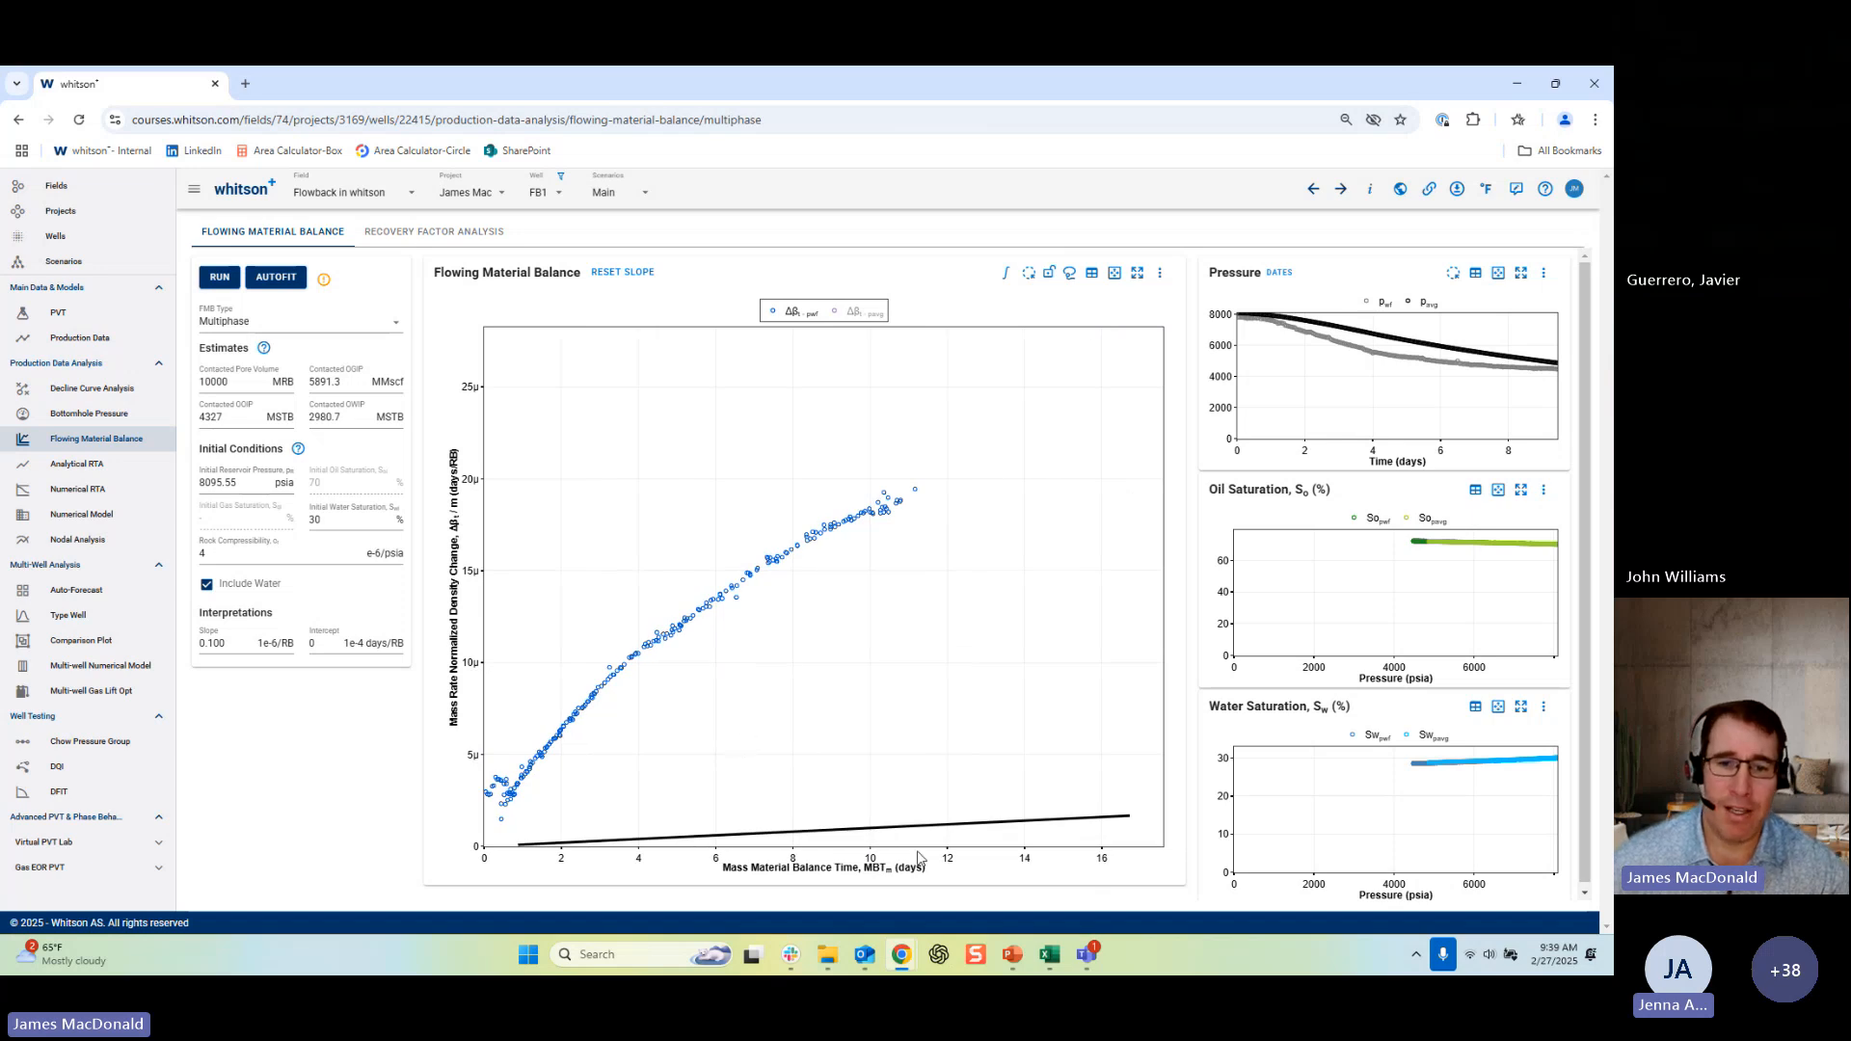
pyautogui.moveTo(1129, 815); pyautogui.dragTo(794, 594)
pyautogui.moveTo(695, 685); pyautogui.dragTo(694, 649)
pyautogui.moveTo(757, 564); pyautogui.dragTo(729, 546)
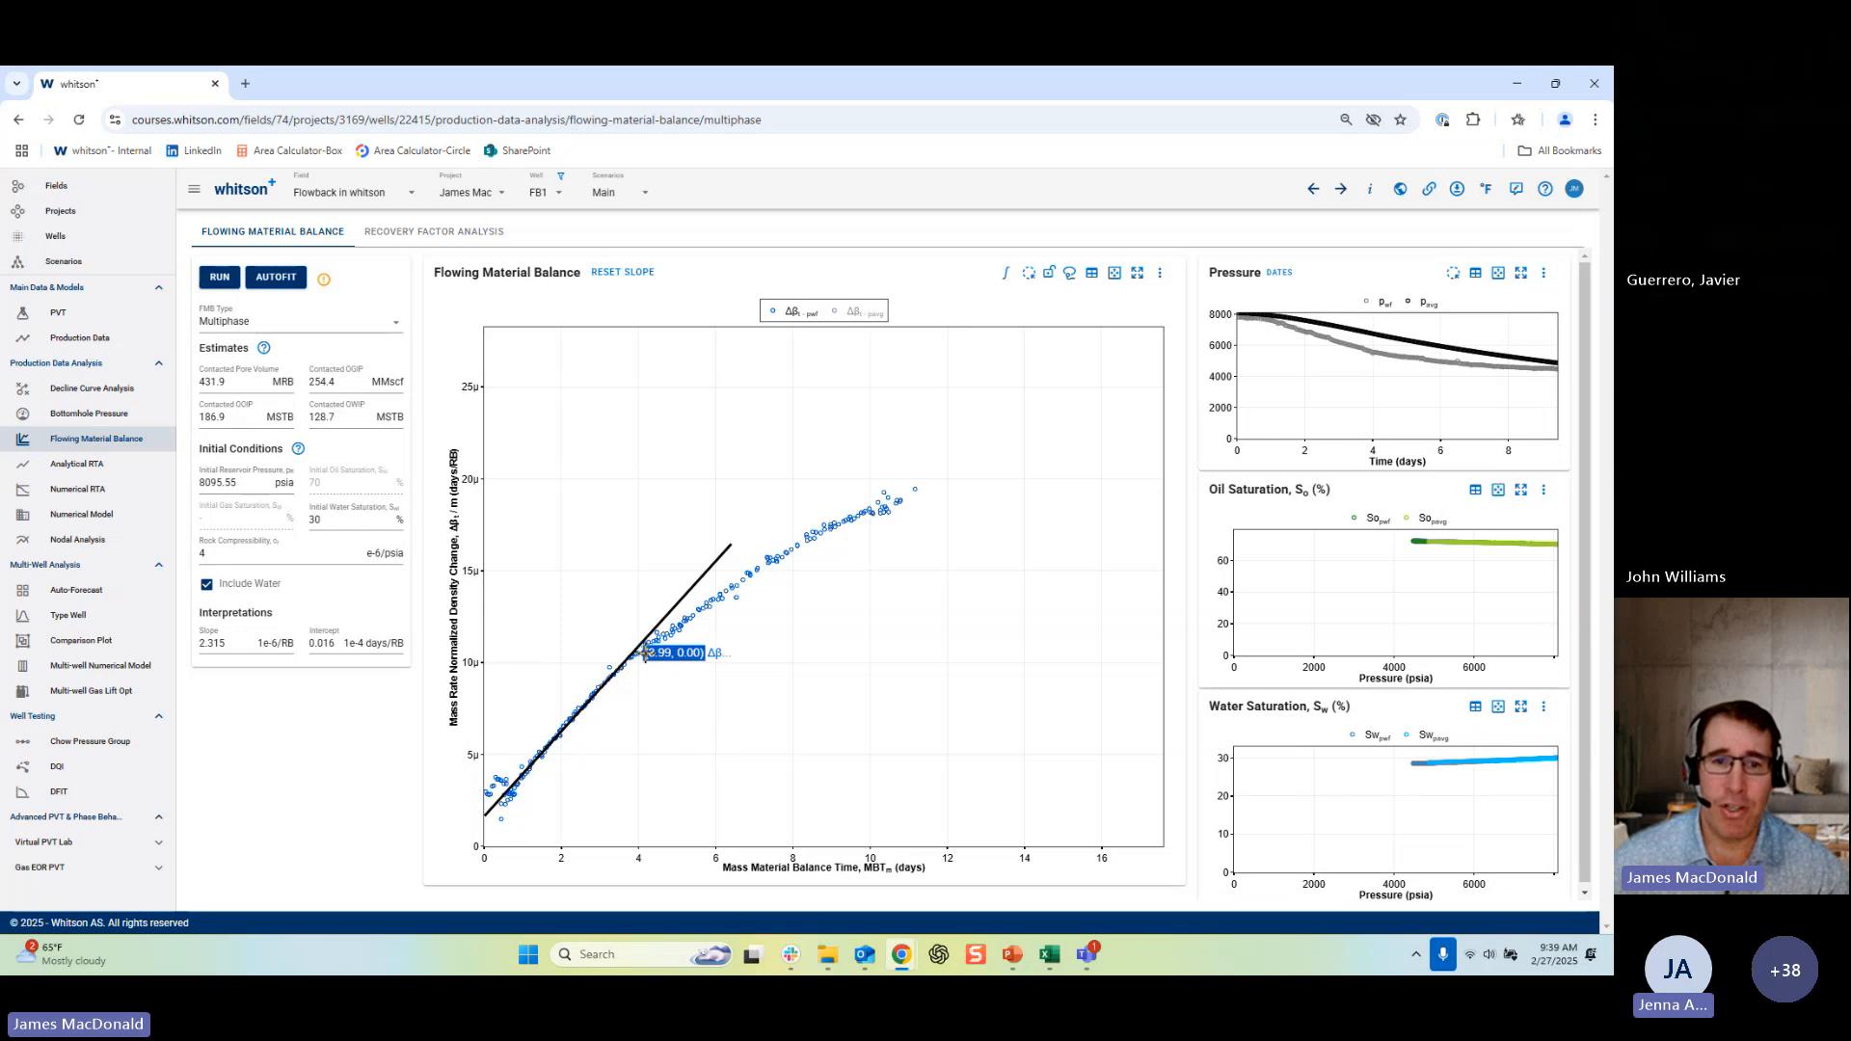
# Realign the material balance line with the middle and late-time data, to a slope of about 1.389.
pyautogui.moveTo(728, 557); pyautogui.dragTo(705, 591)
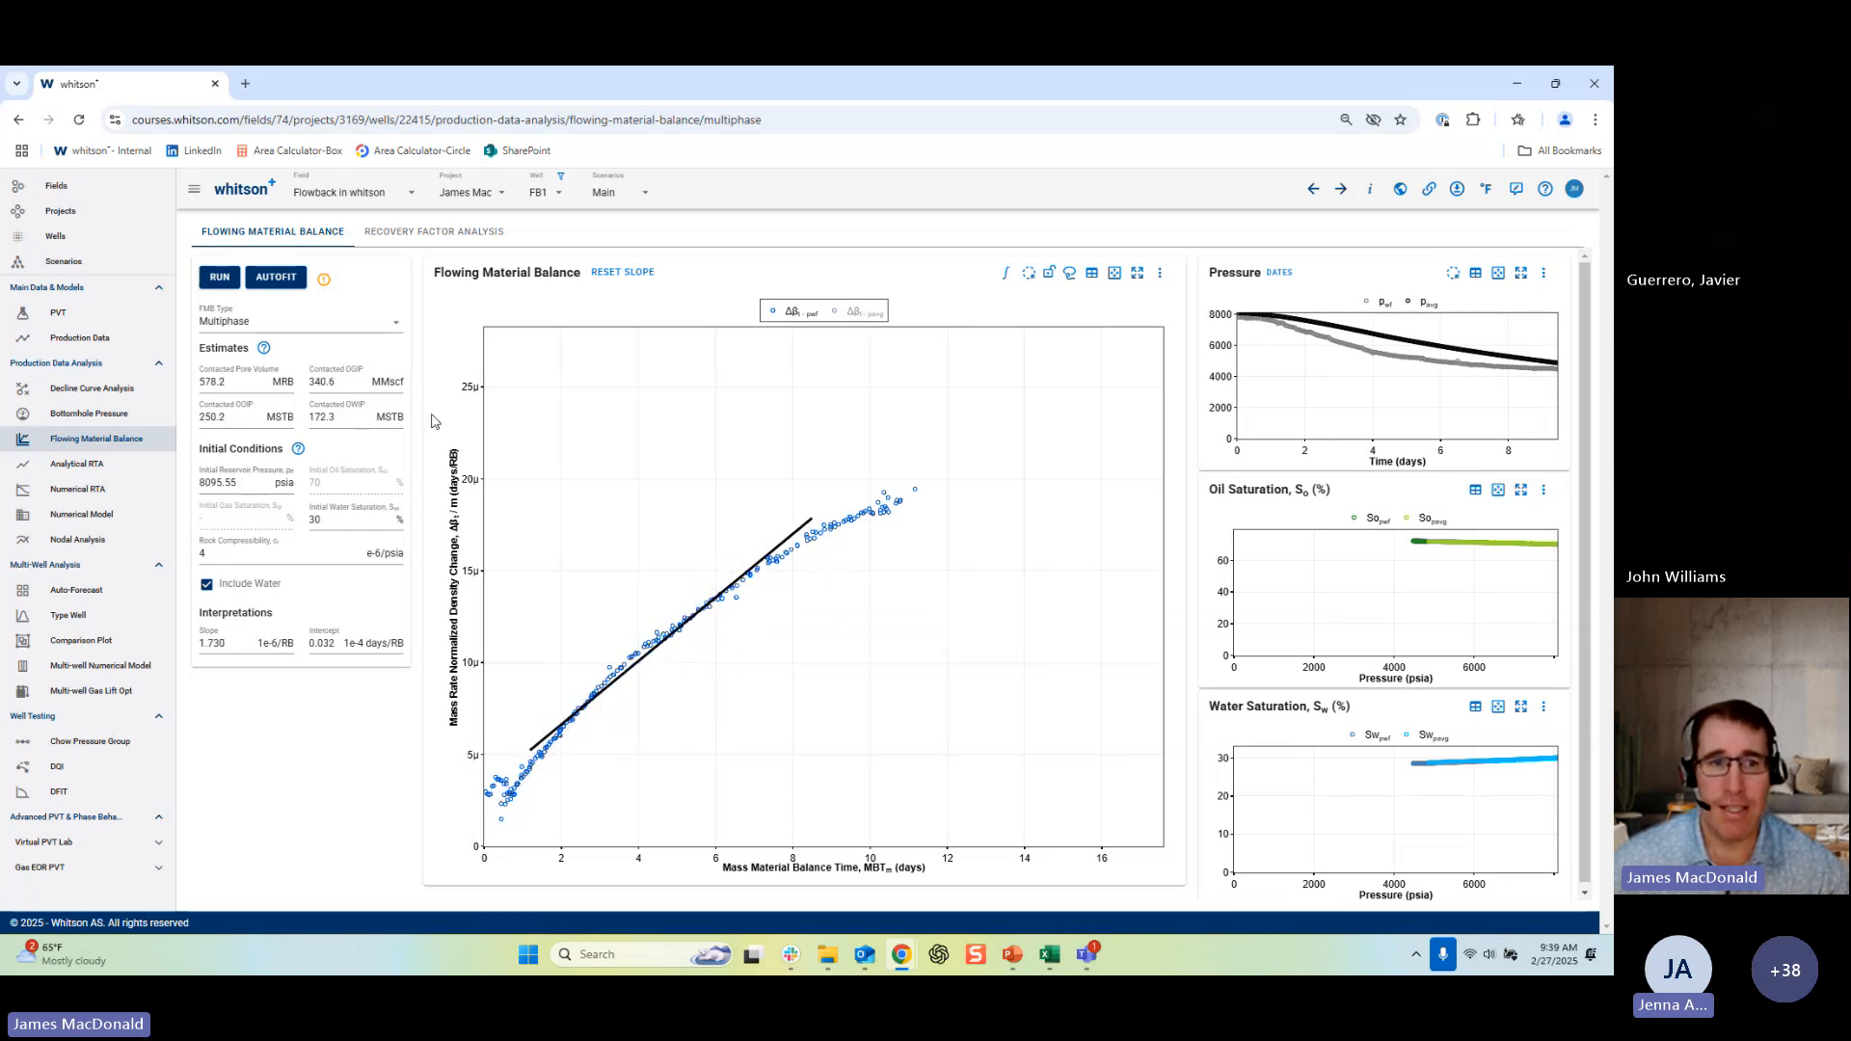
pyautogui.moveTo(810, 521); pyautogui.dragTo(779, 559)
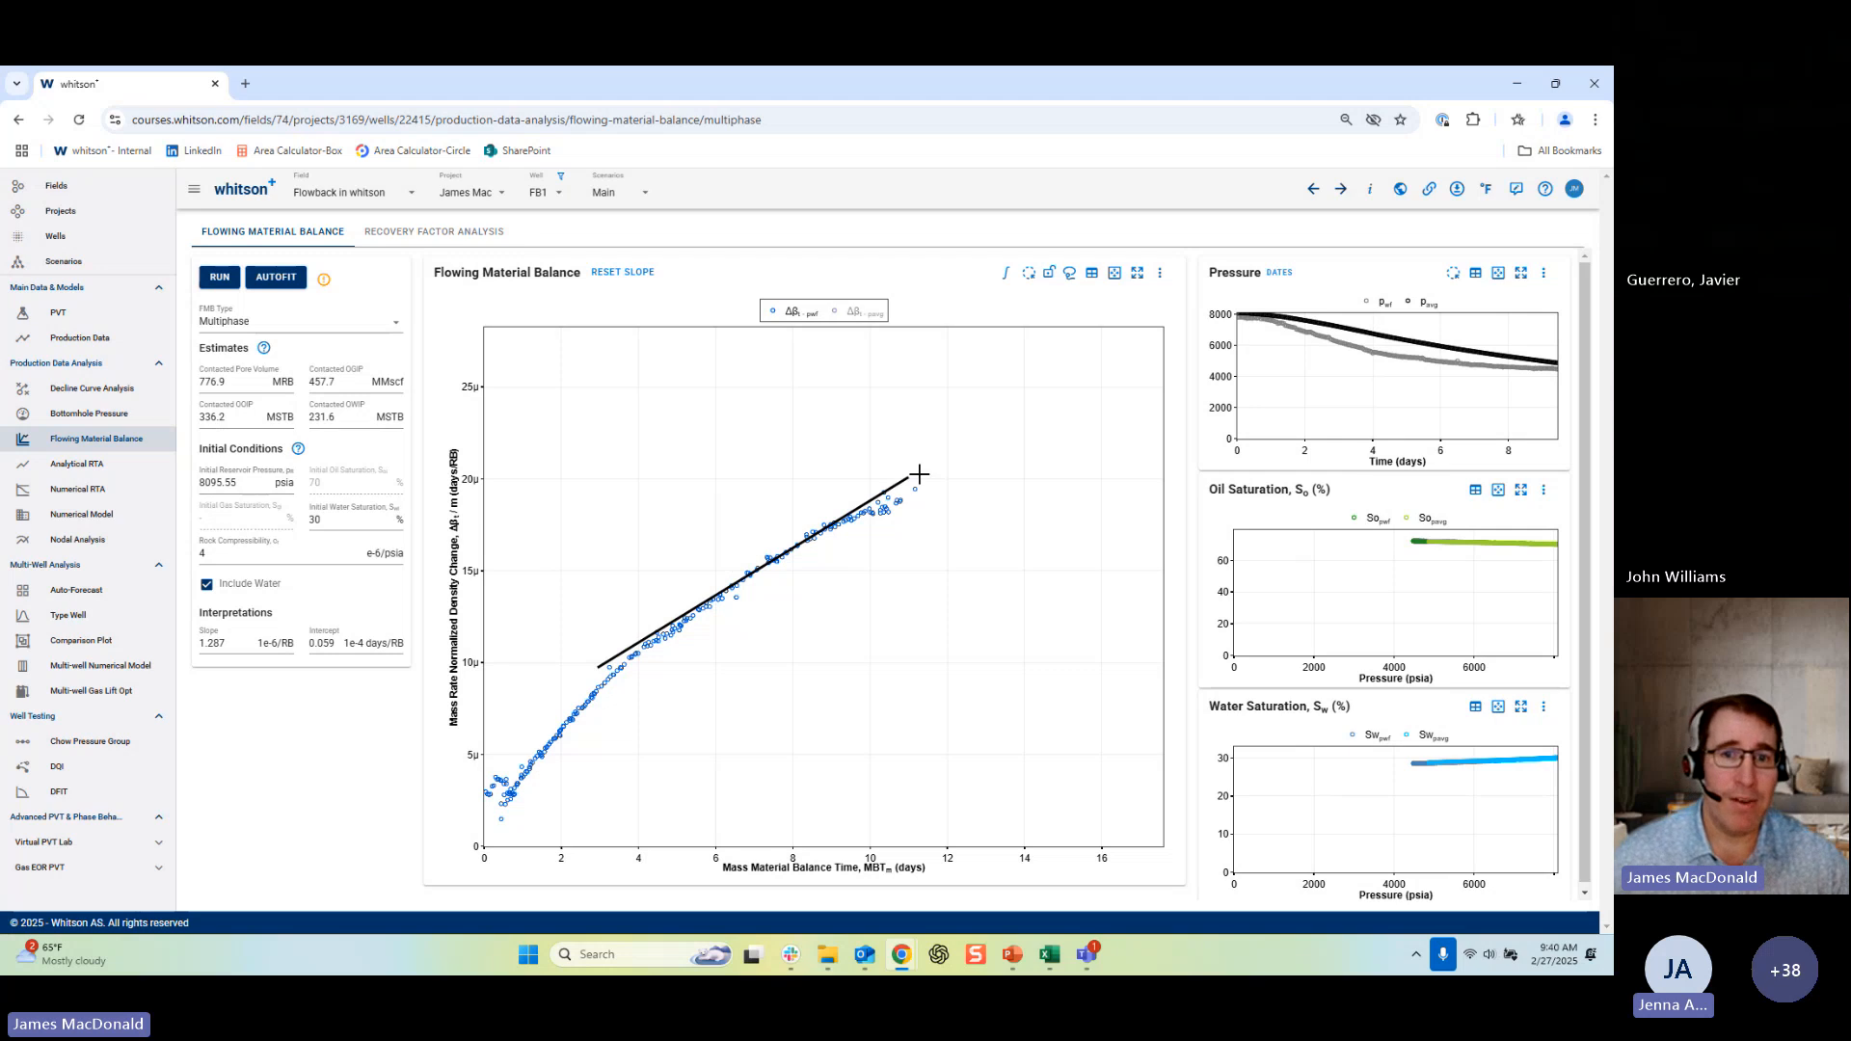
pyautogui.moveTo(908, 477)
pyautogui.mouseDown()
pyautogui.moveTo(914, 495)
pyautogui.moveTo(908, 473)
pyautogui.mouseUp()
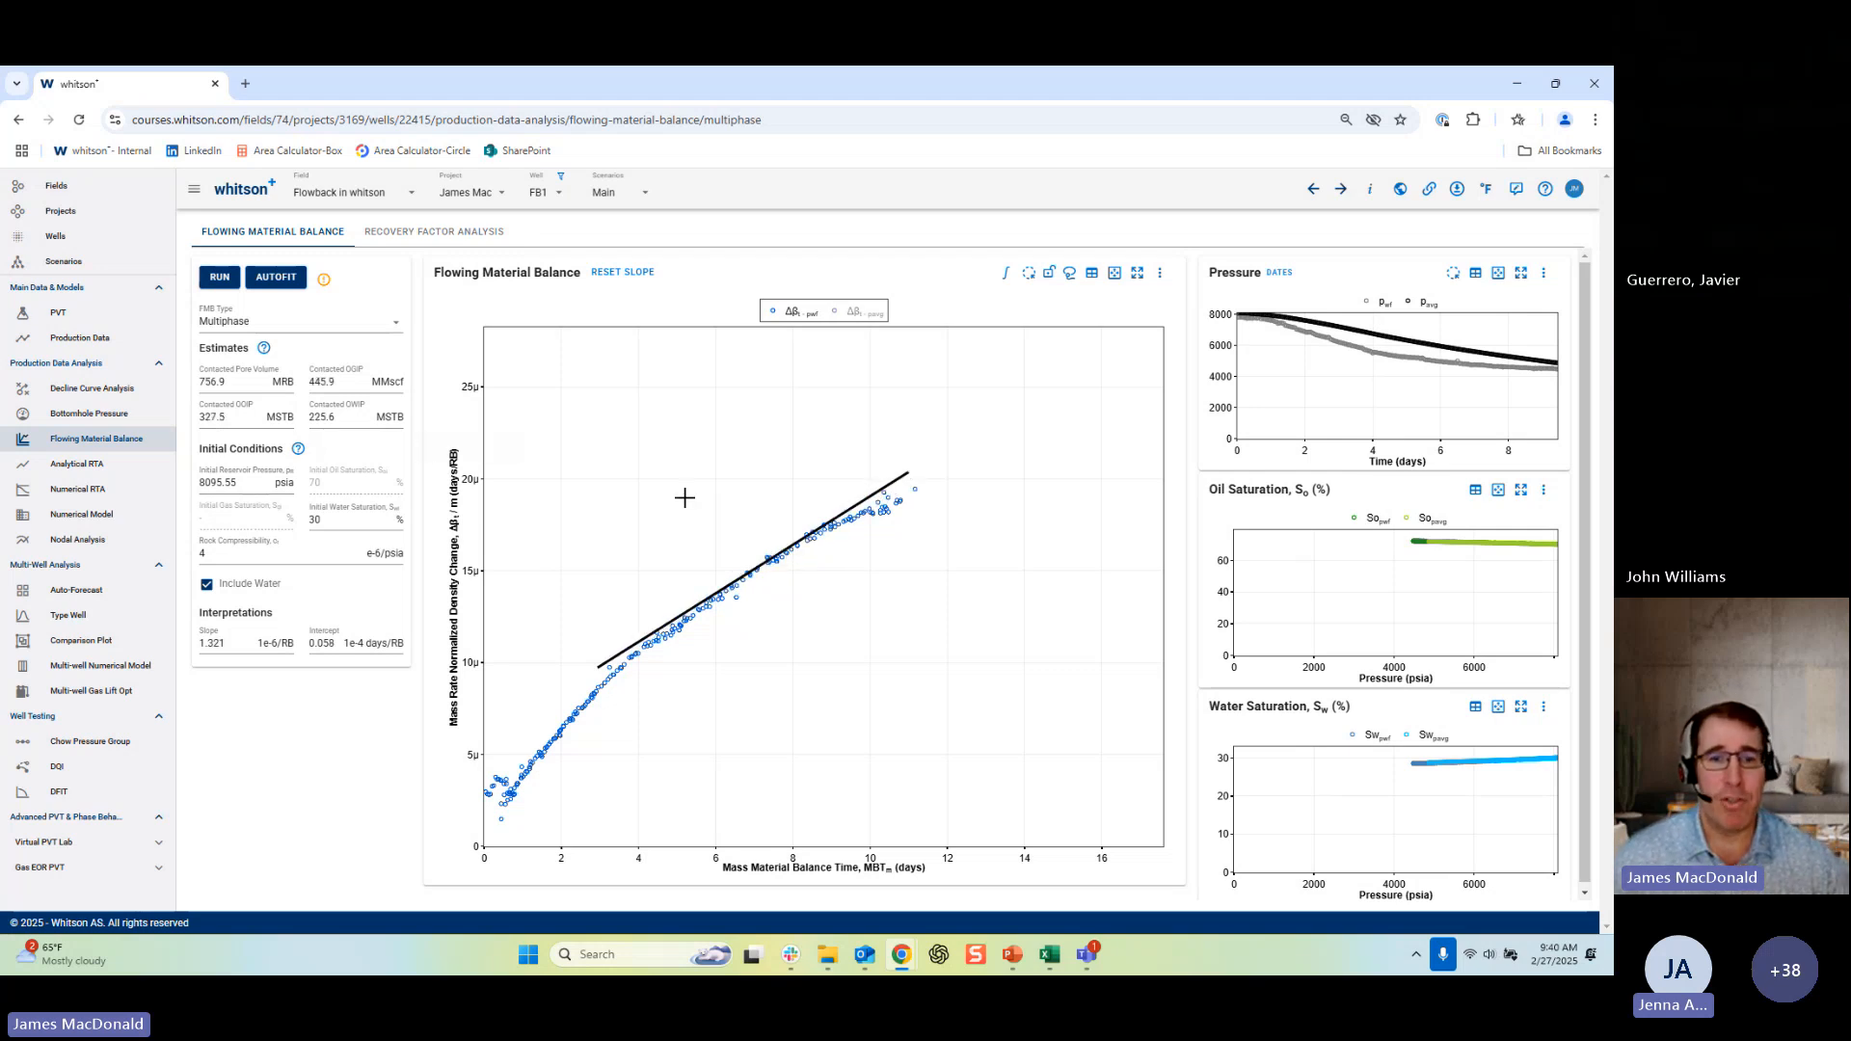
pyautogui.moveTo(601, 667); pyautogui.dragTo(598, 678)
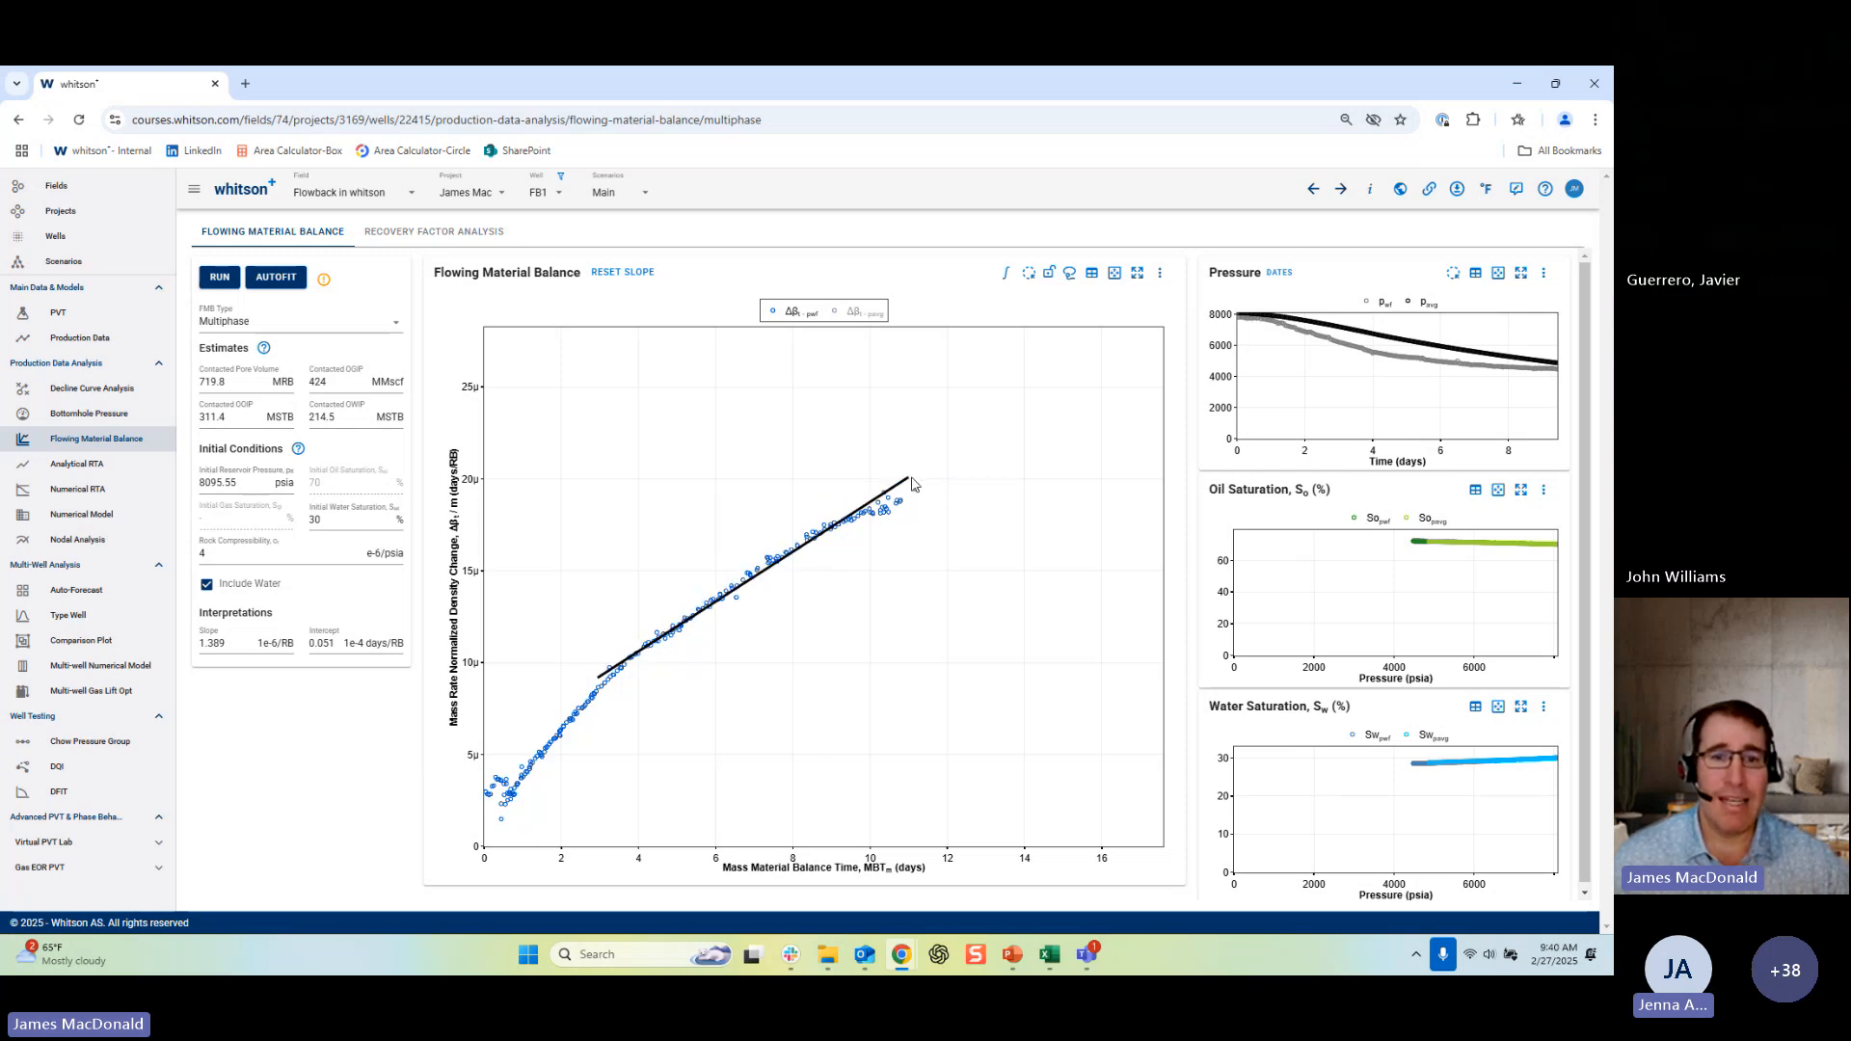
# Shift the material balance line parallel to itself above the data, to an intercept of about 0.073, and check the Contacted OOIP estimate.
pyautogui.moveTo(802, 541); pyautogui.dragTo(769, 456)
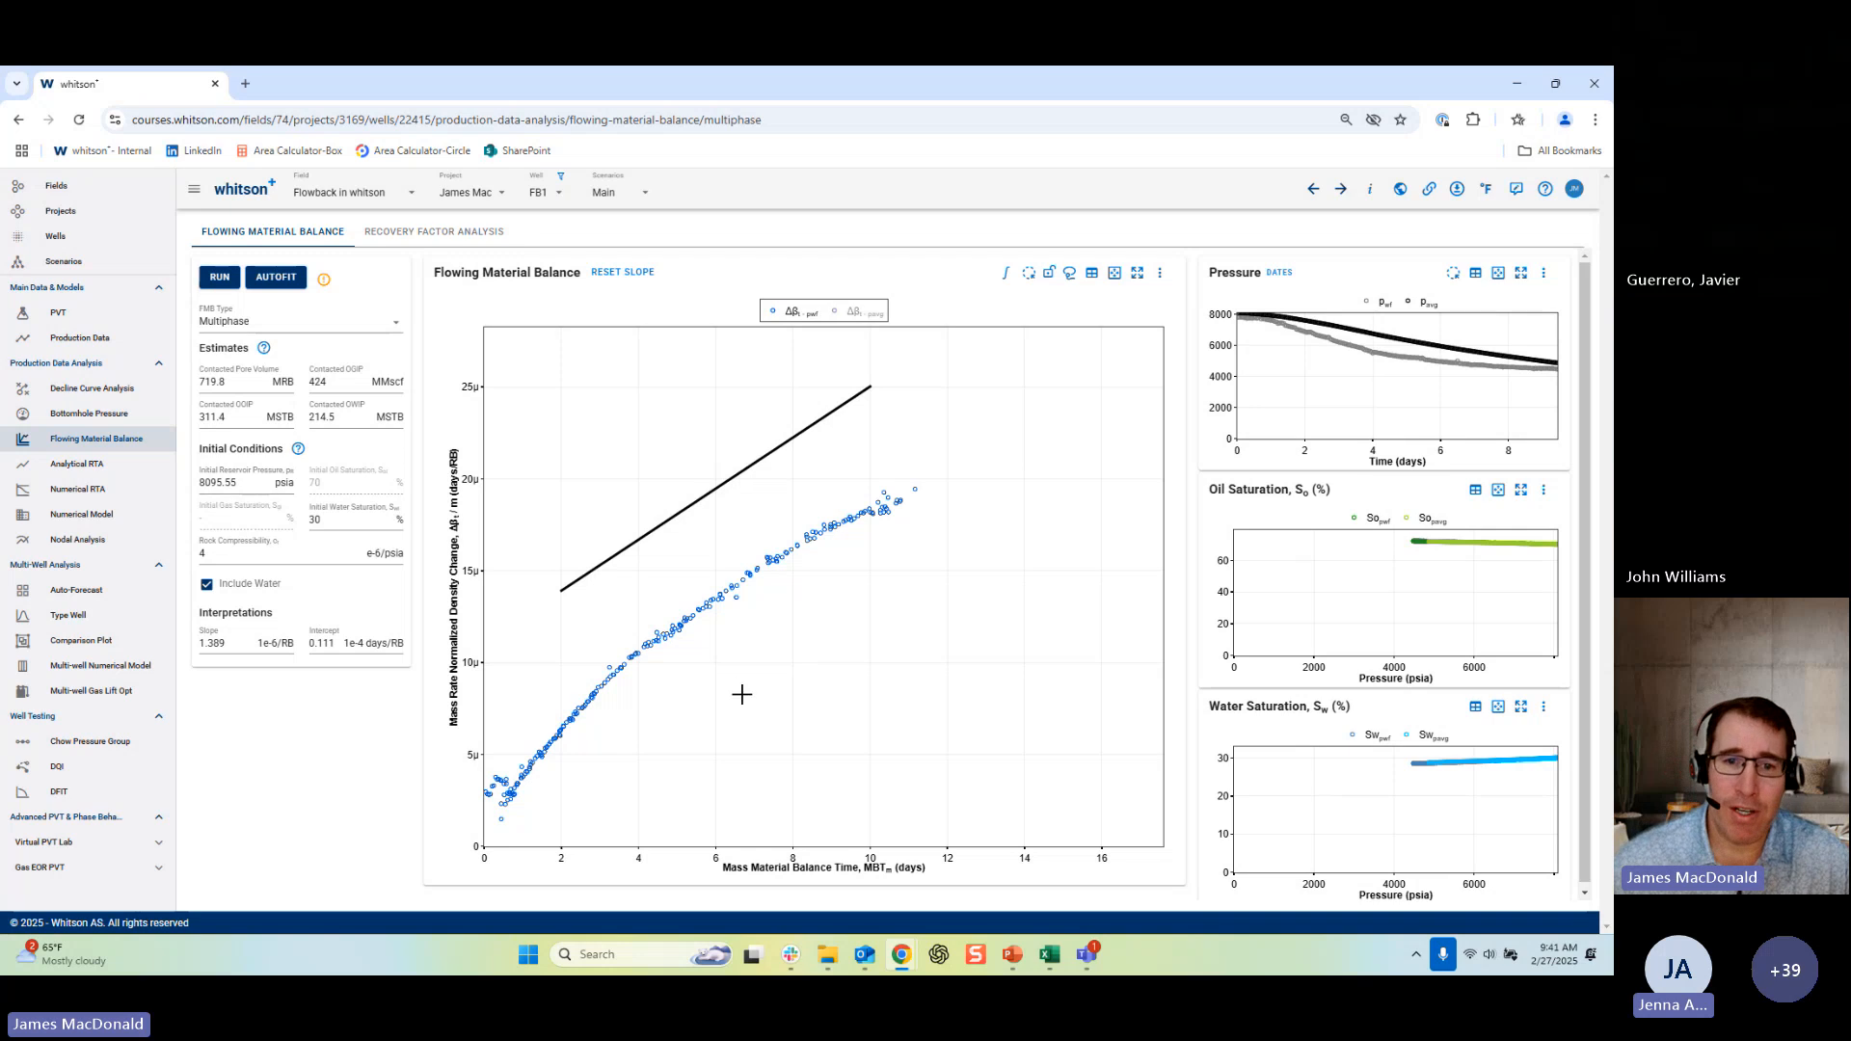
pyautogui.moveTo(672, 646)
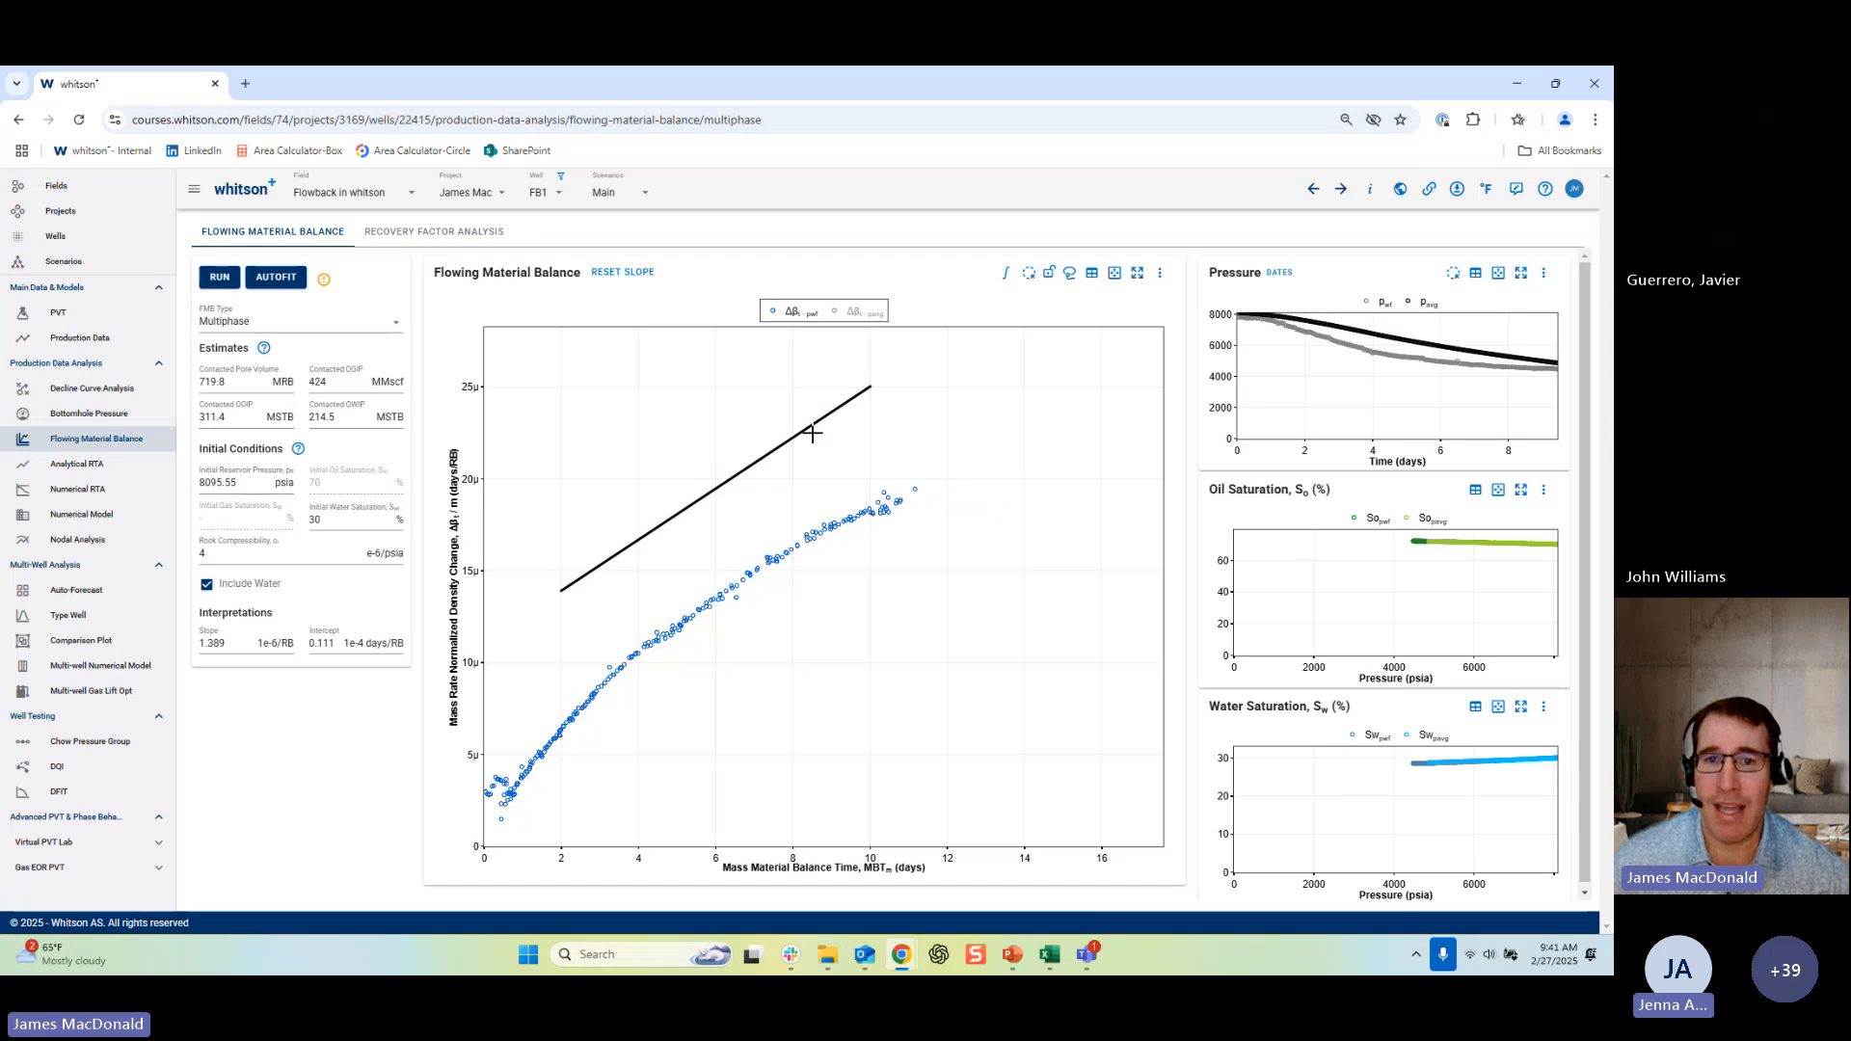
pyautogui.moveTo(812, 434); pyautogui.dragTo(847, 519)
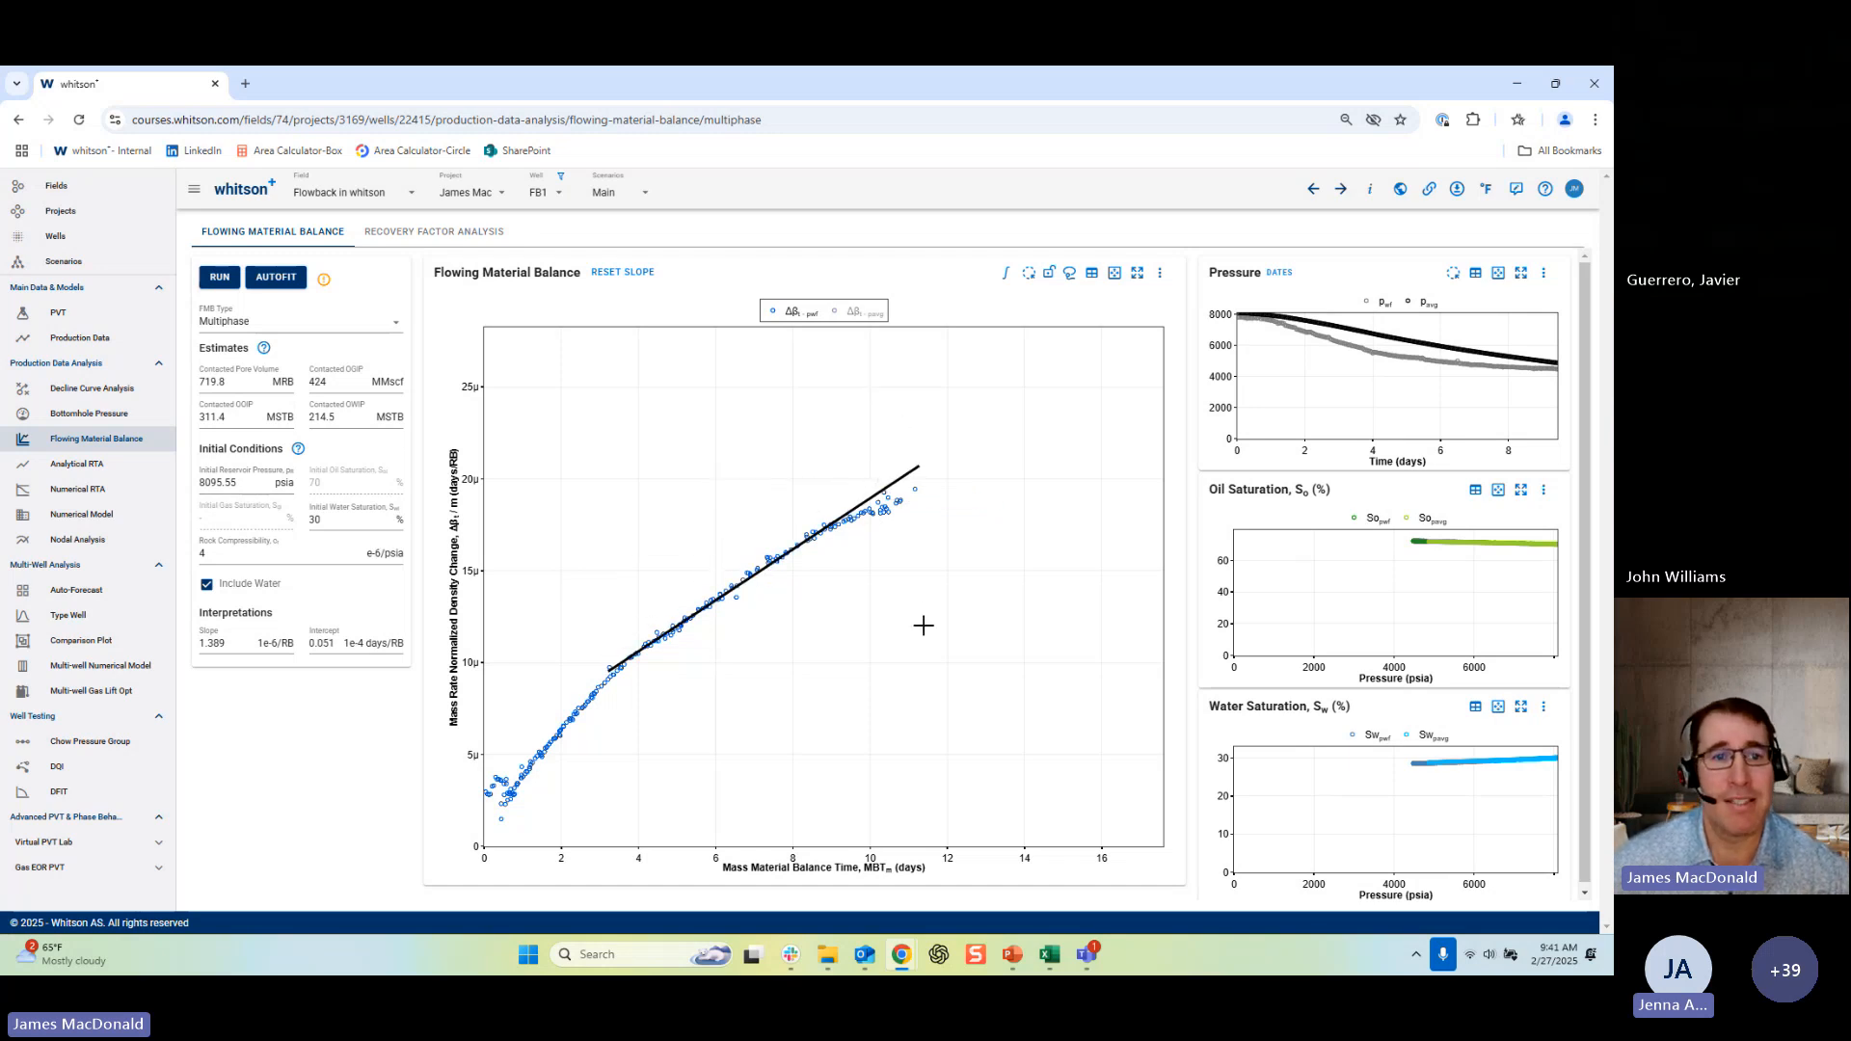
pyautogui.moveTo(794, 546); pyautogui.dragTo(793, 507)
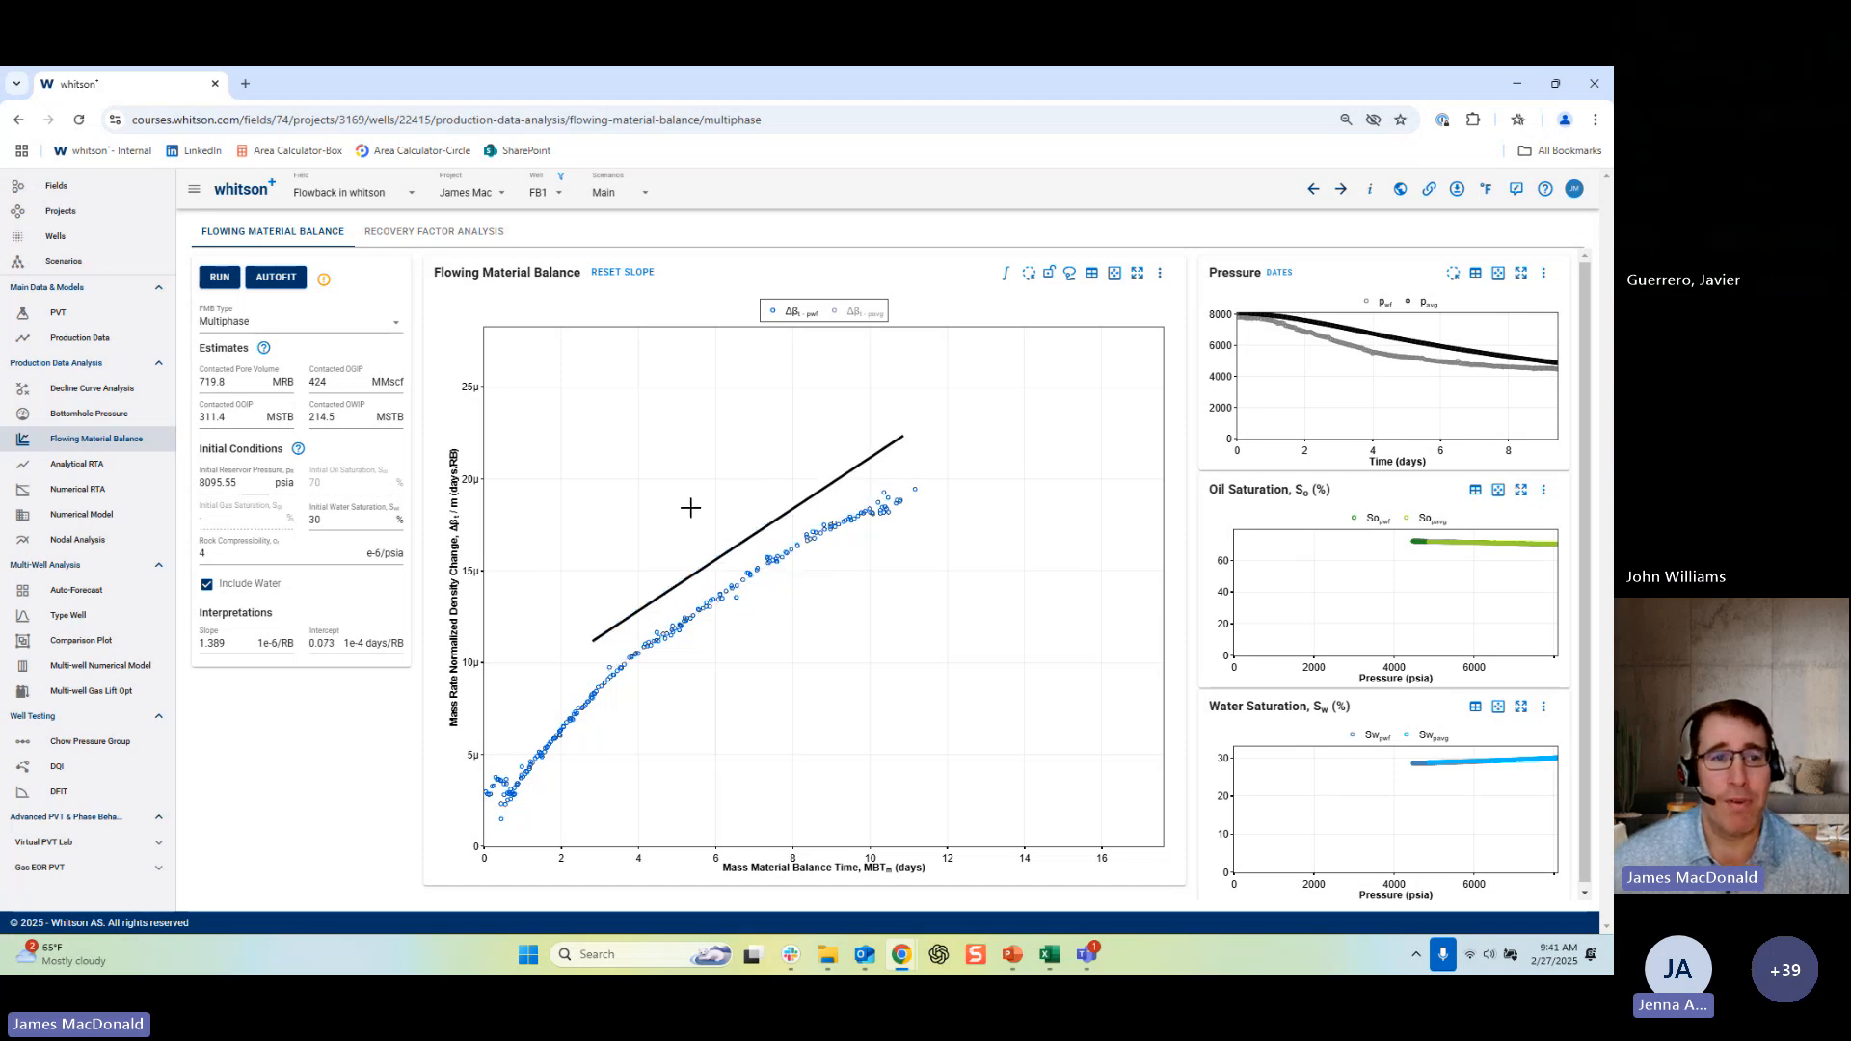
pyautogui.doubleClick(242, 414)
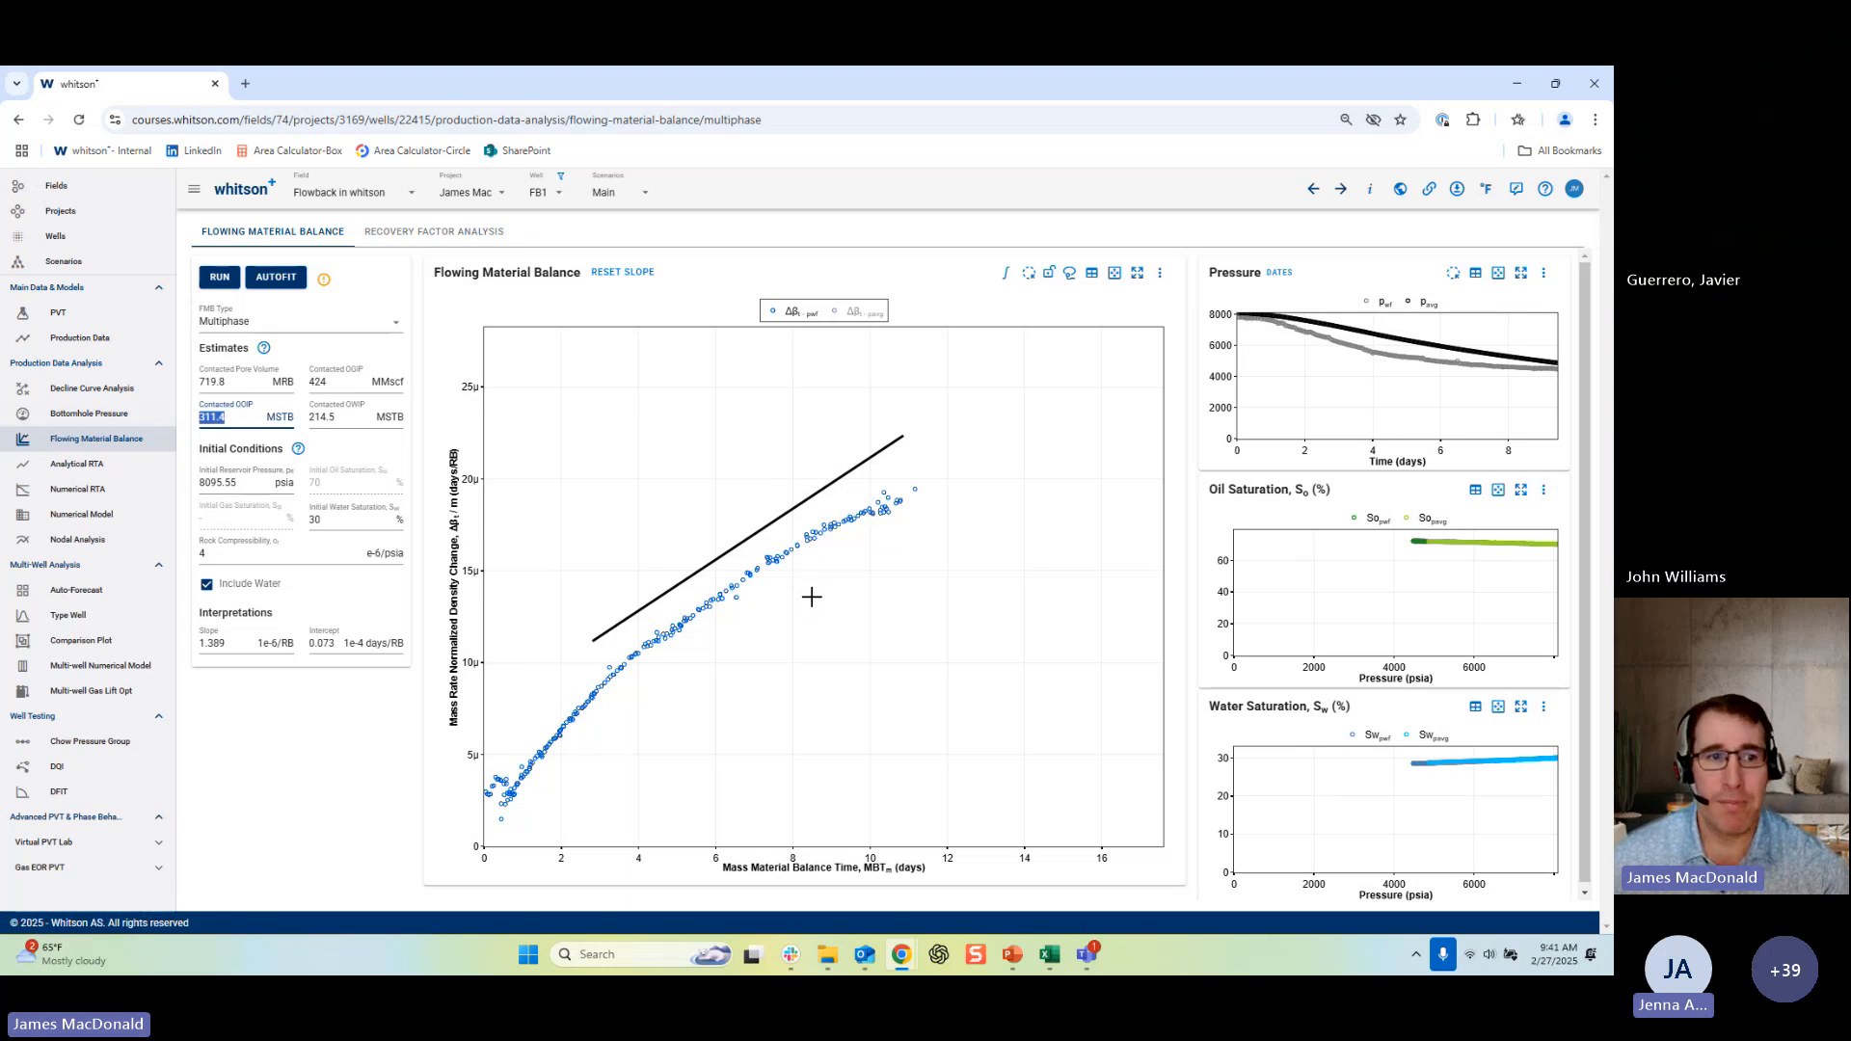
# Match the slope of the enlarged Square Root of Time line in Analytical RTA to the data, about 1.33, and shift the line above the points.
pyautogui.click(88, 469)
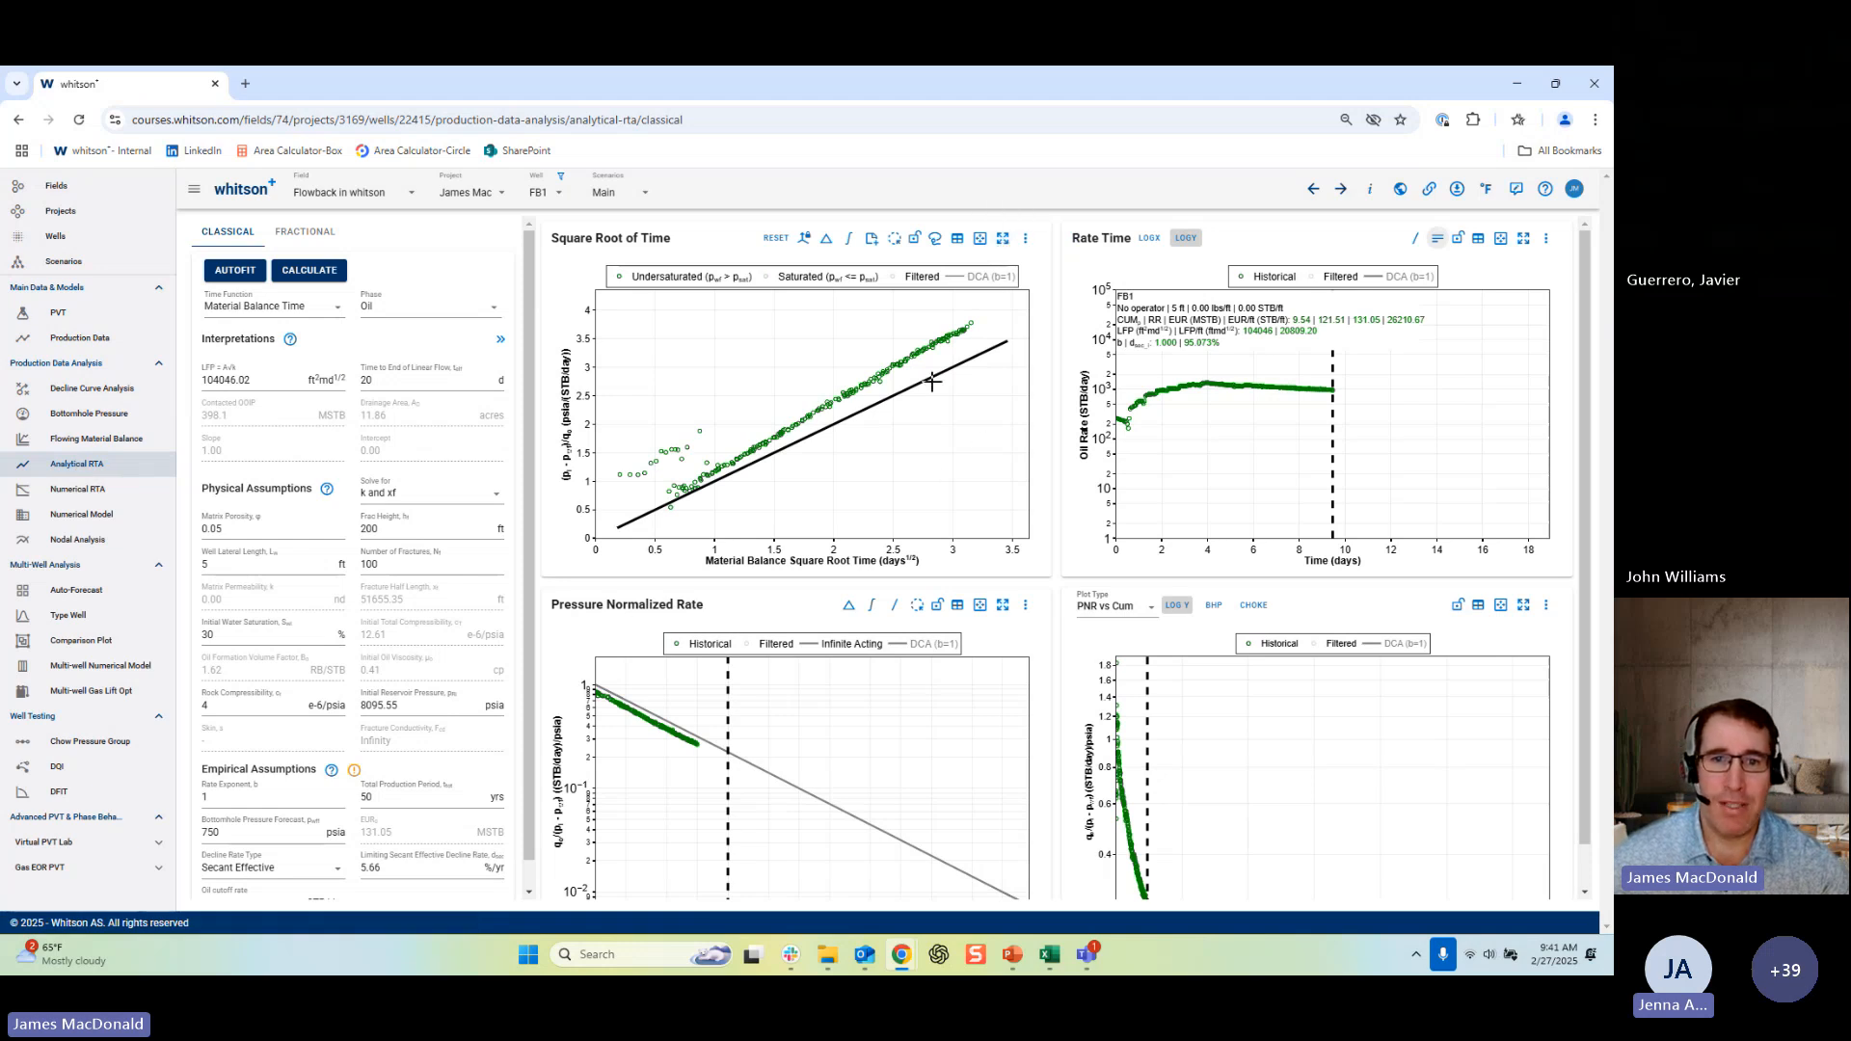
pyautogui.click(1004, 243)
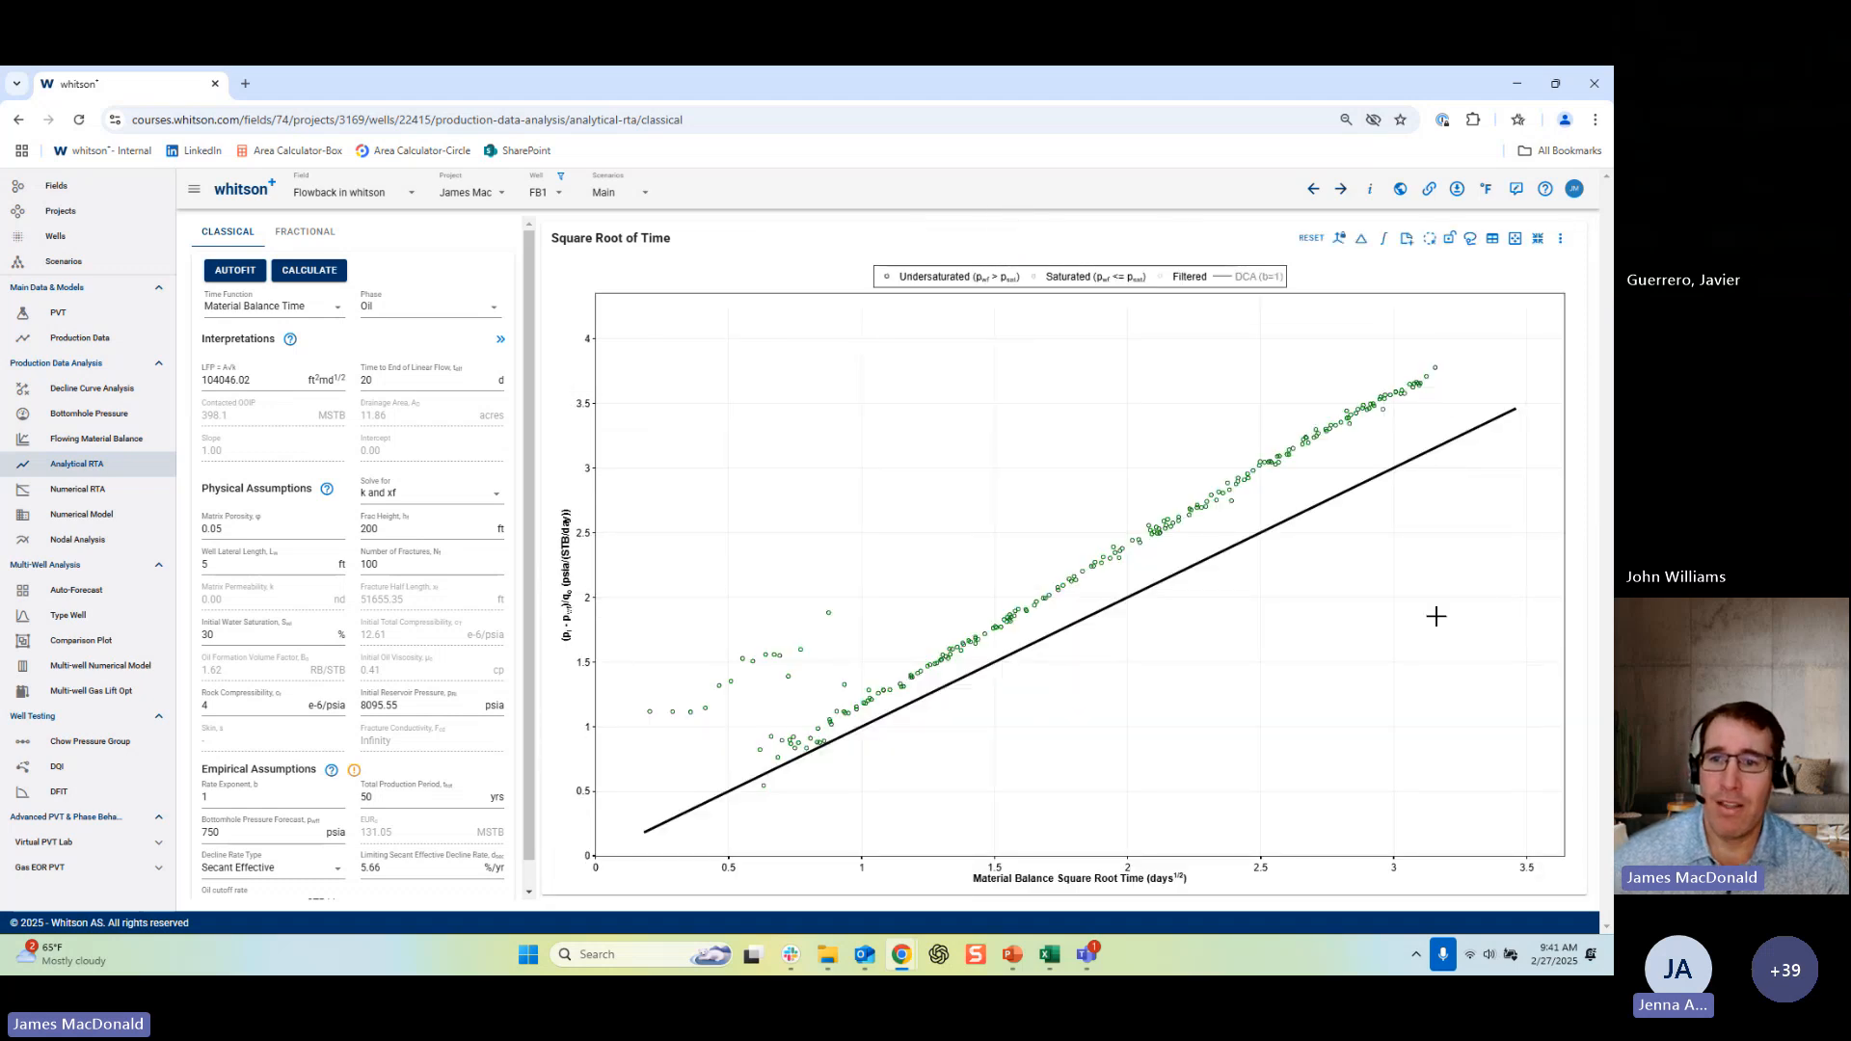
pyautogui.moveTo(591, 356); pyautogui.dragTo(591, 555)
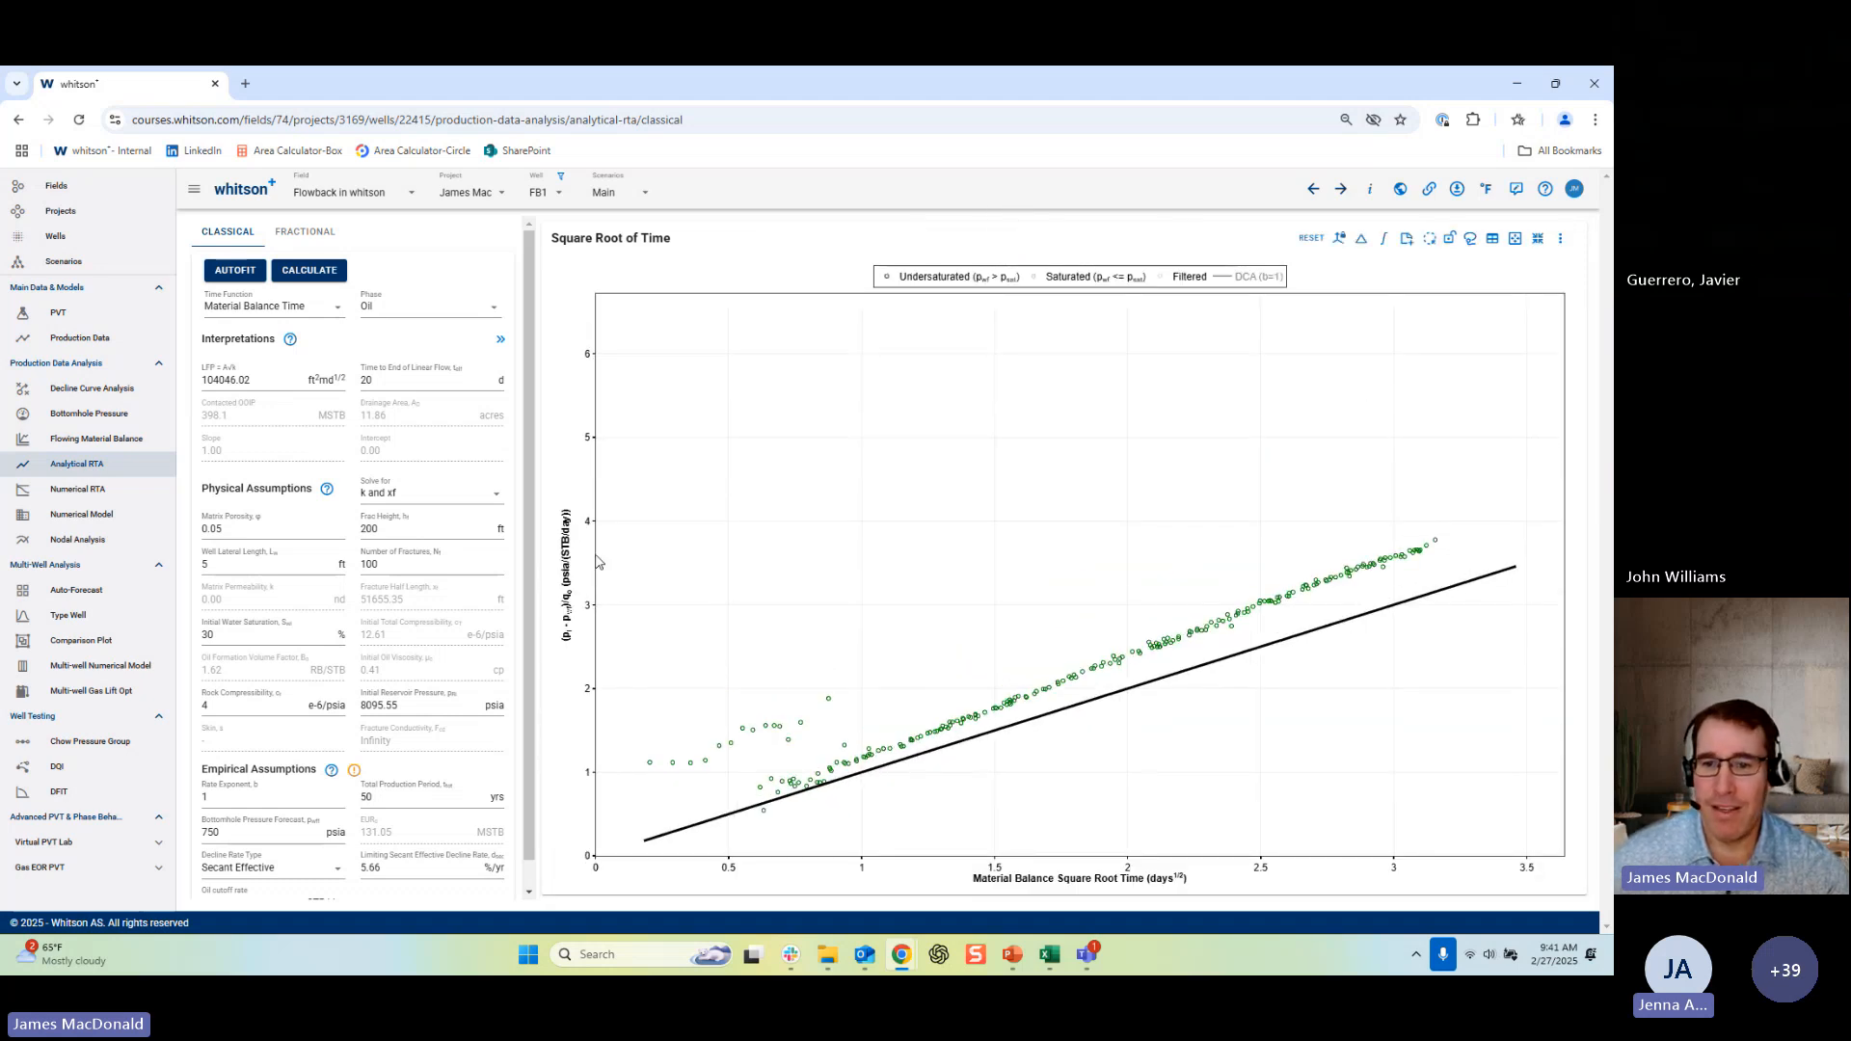
pyautogui.moveTo(1314, 567); pyautogui.dragTo(1098, 411)
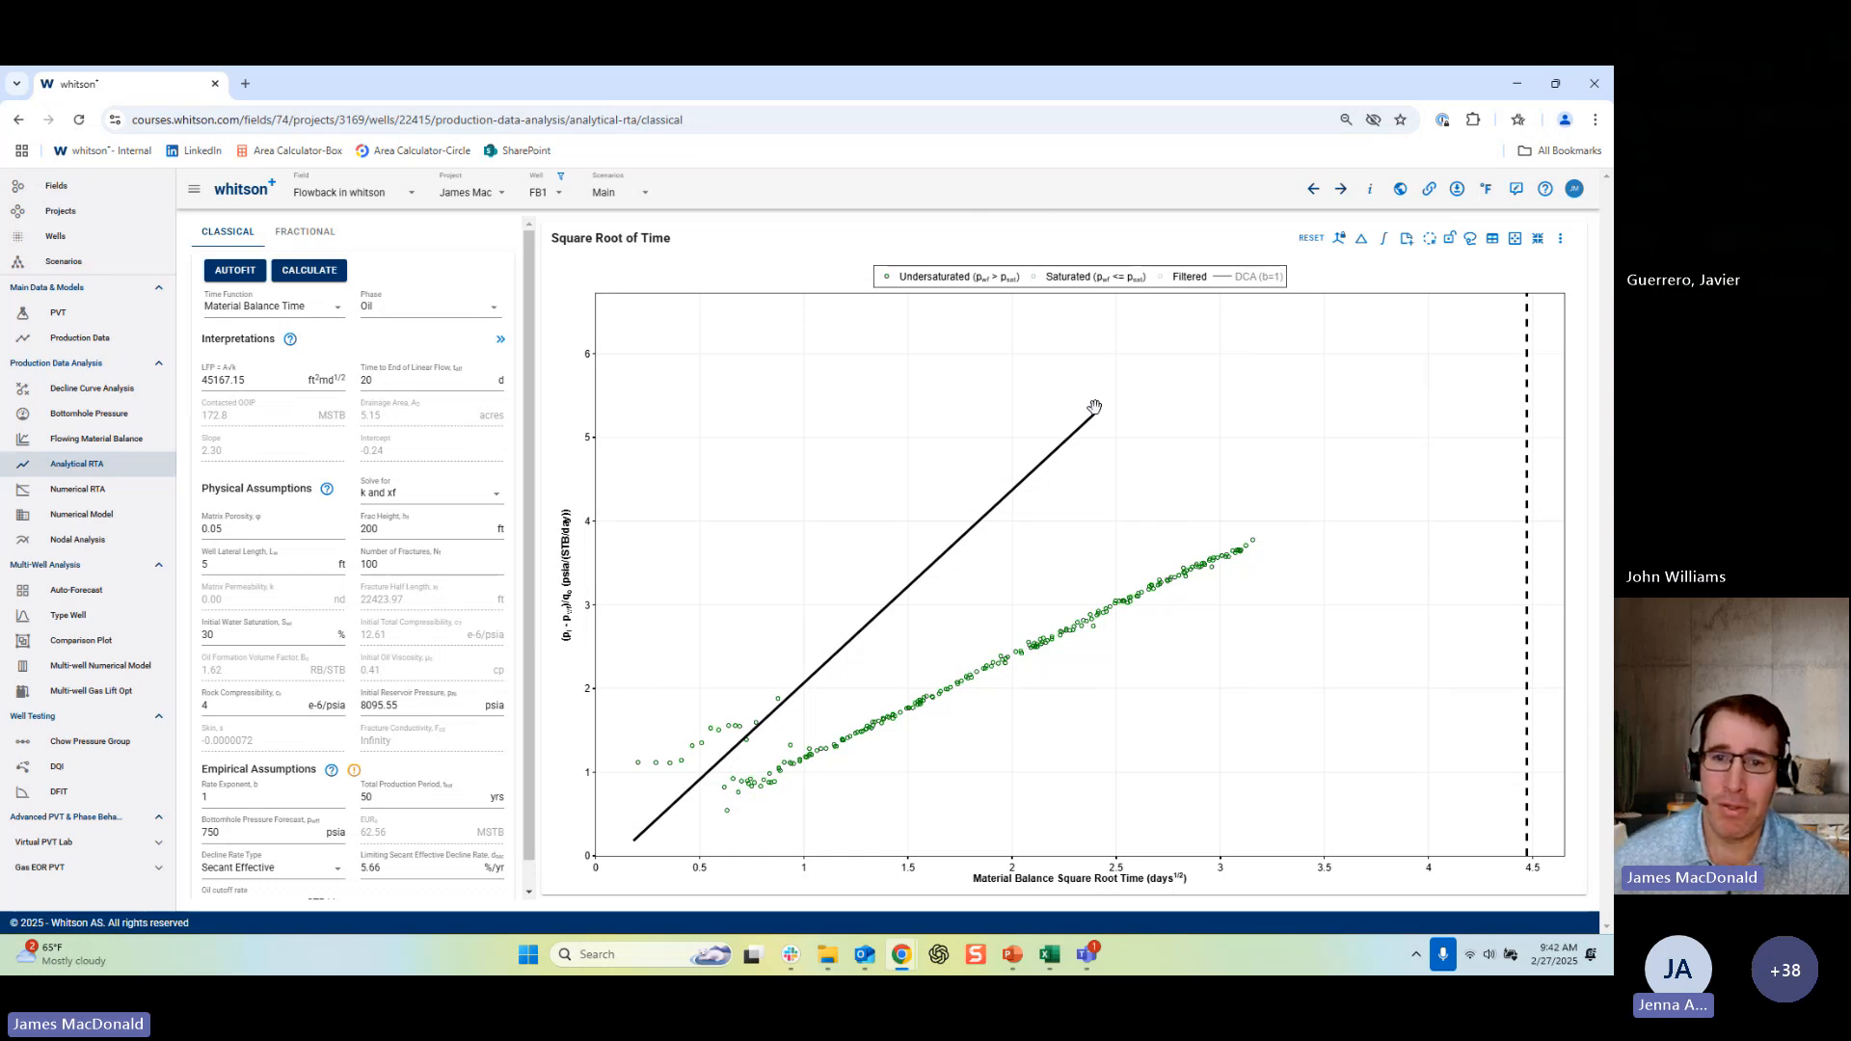
pyautogui.moveTo(1094, 406); pyautogui.dragTo(1147, 571)
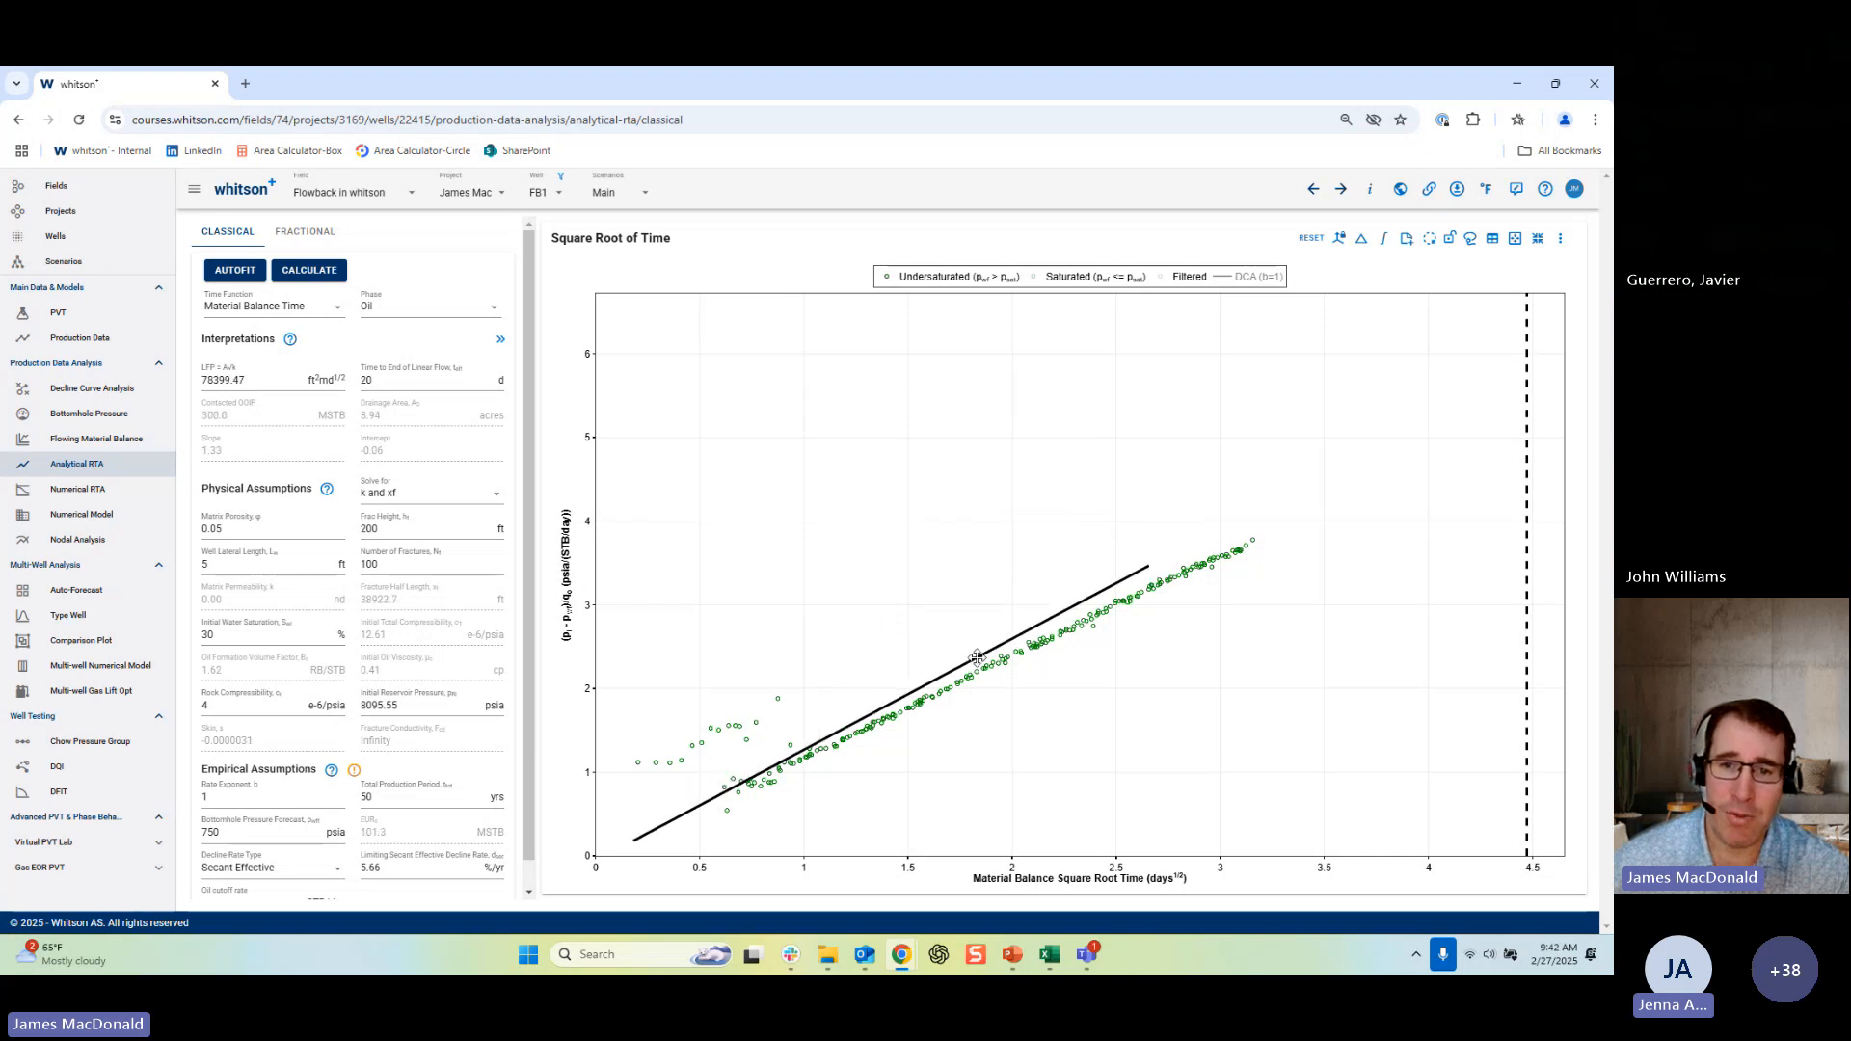
pyautogui.moveTo(976, 656); pyautogui.dragTo(976, 526)
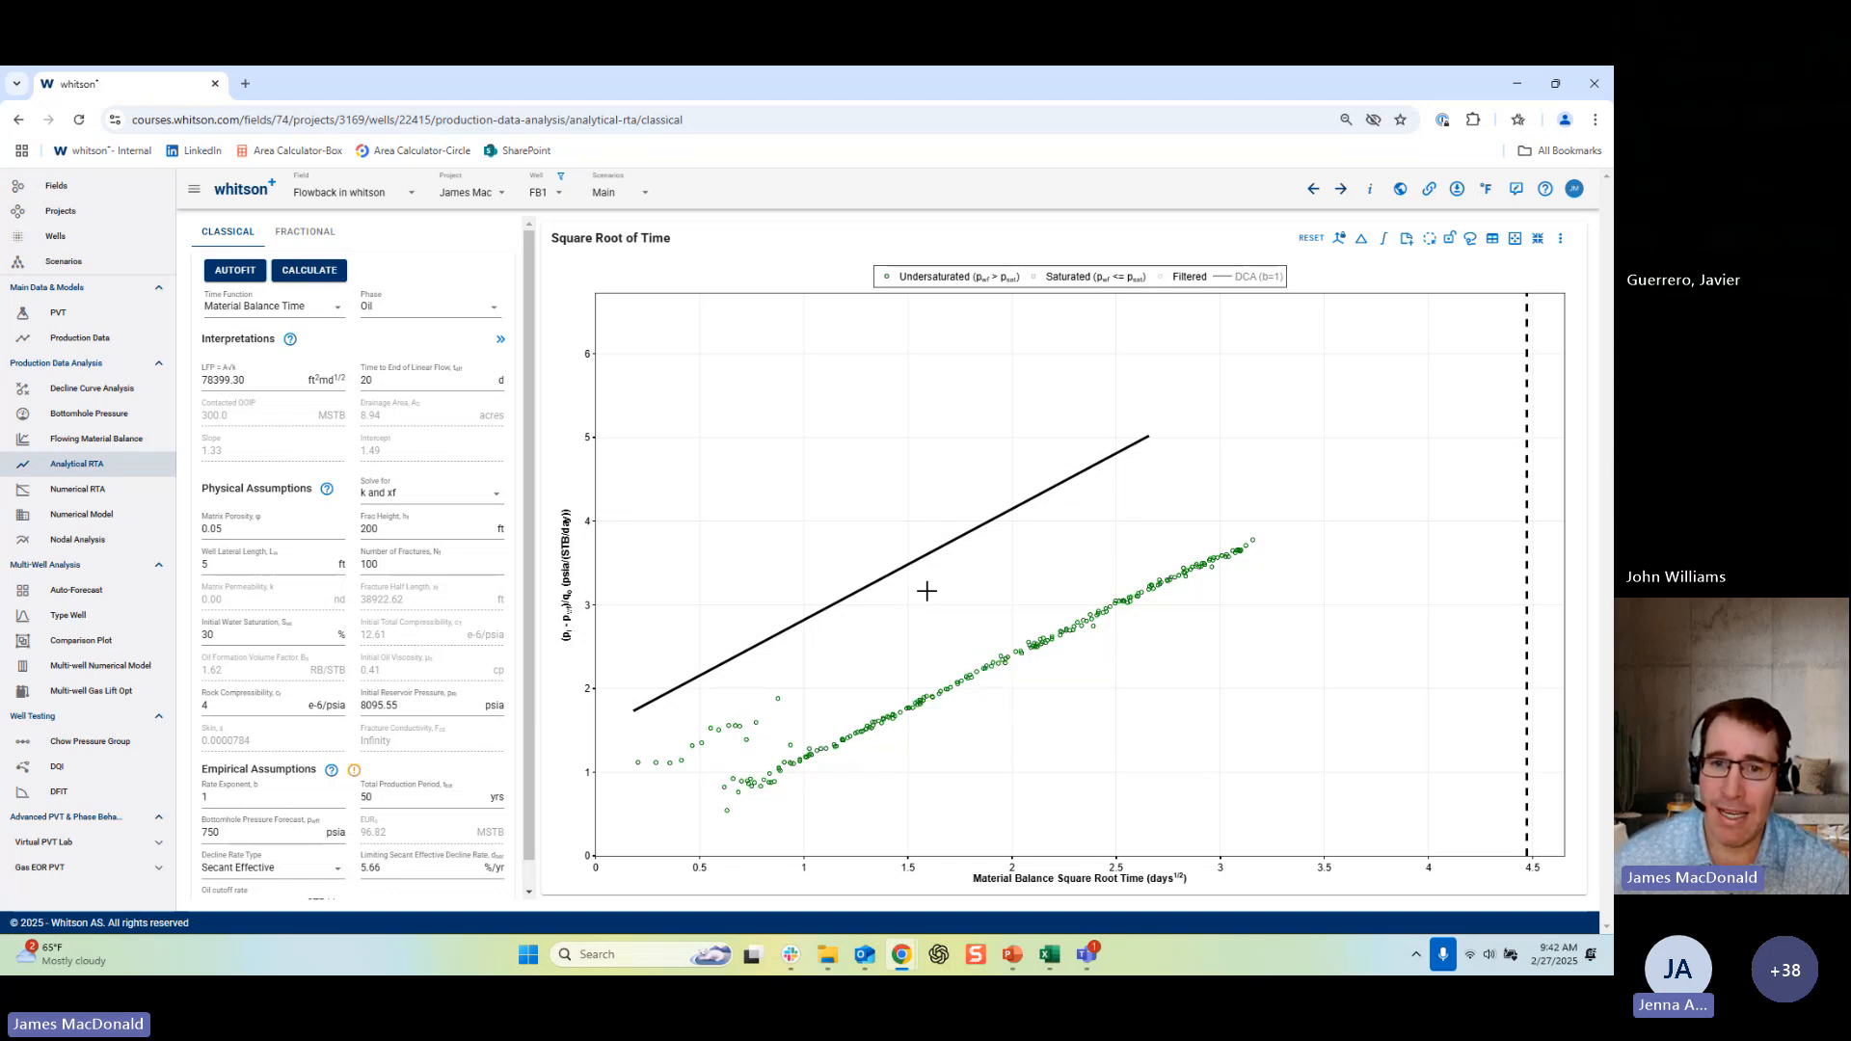
# Move the Square Root of Time line onto the data and adjust both ends to a slope of about 1.21 and intercept of about -0.02.
pyautogui.moveTo(926, 555); pyautogui.dragTo(958, 692)
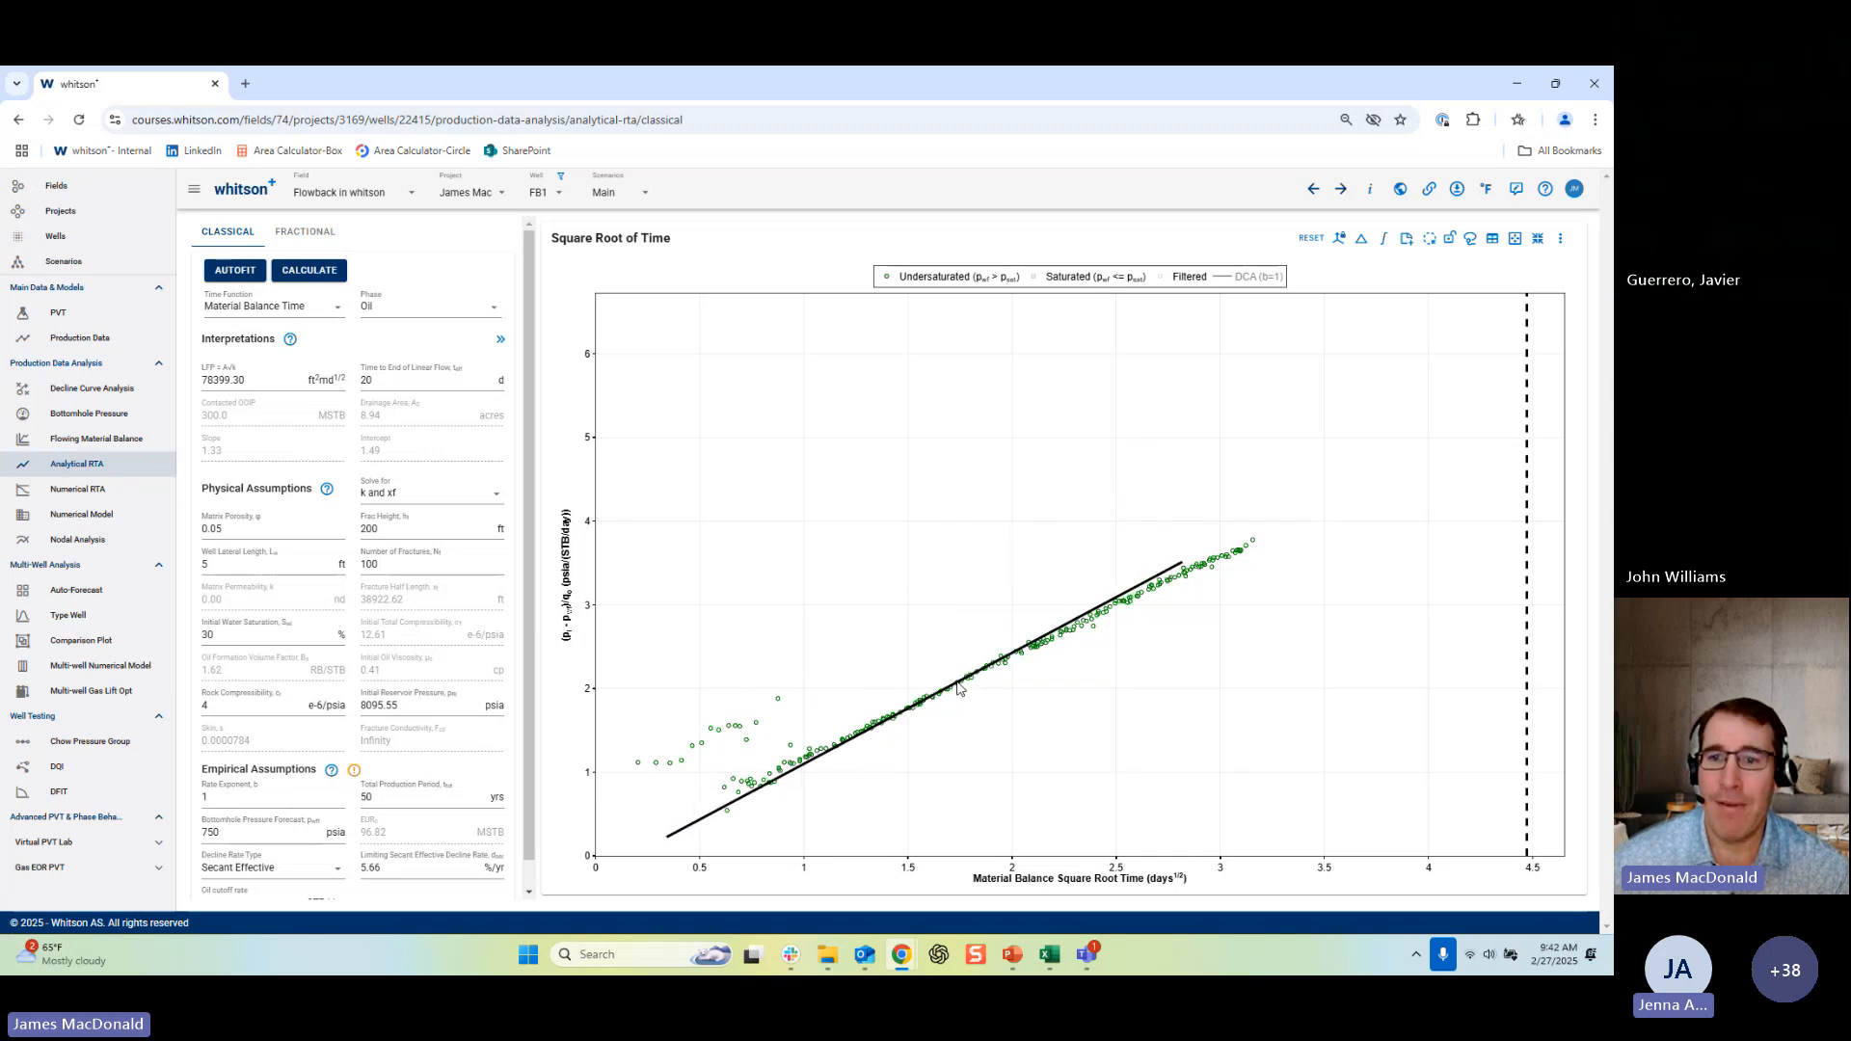
pyautogui.moveTo(1180, 567); pyautogui.dragTo(1254, 543)
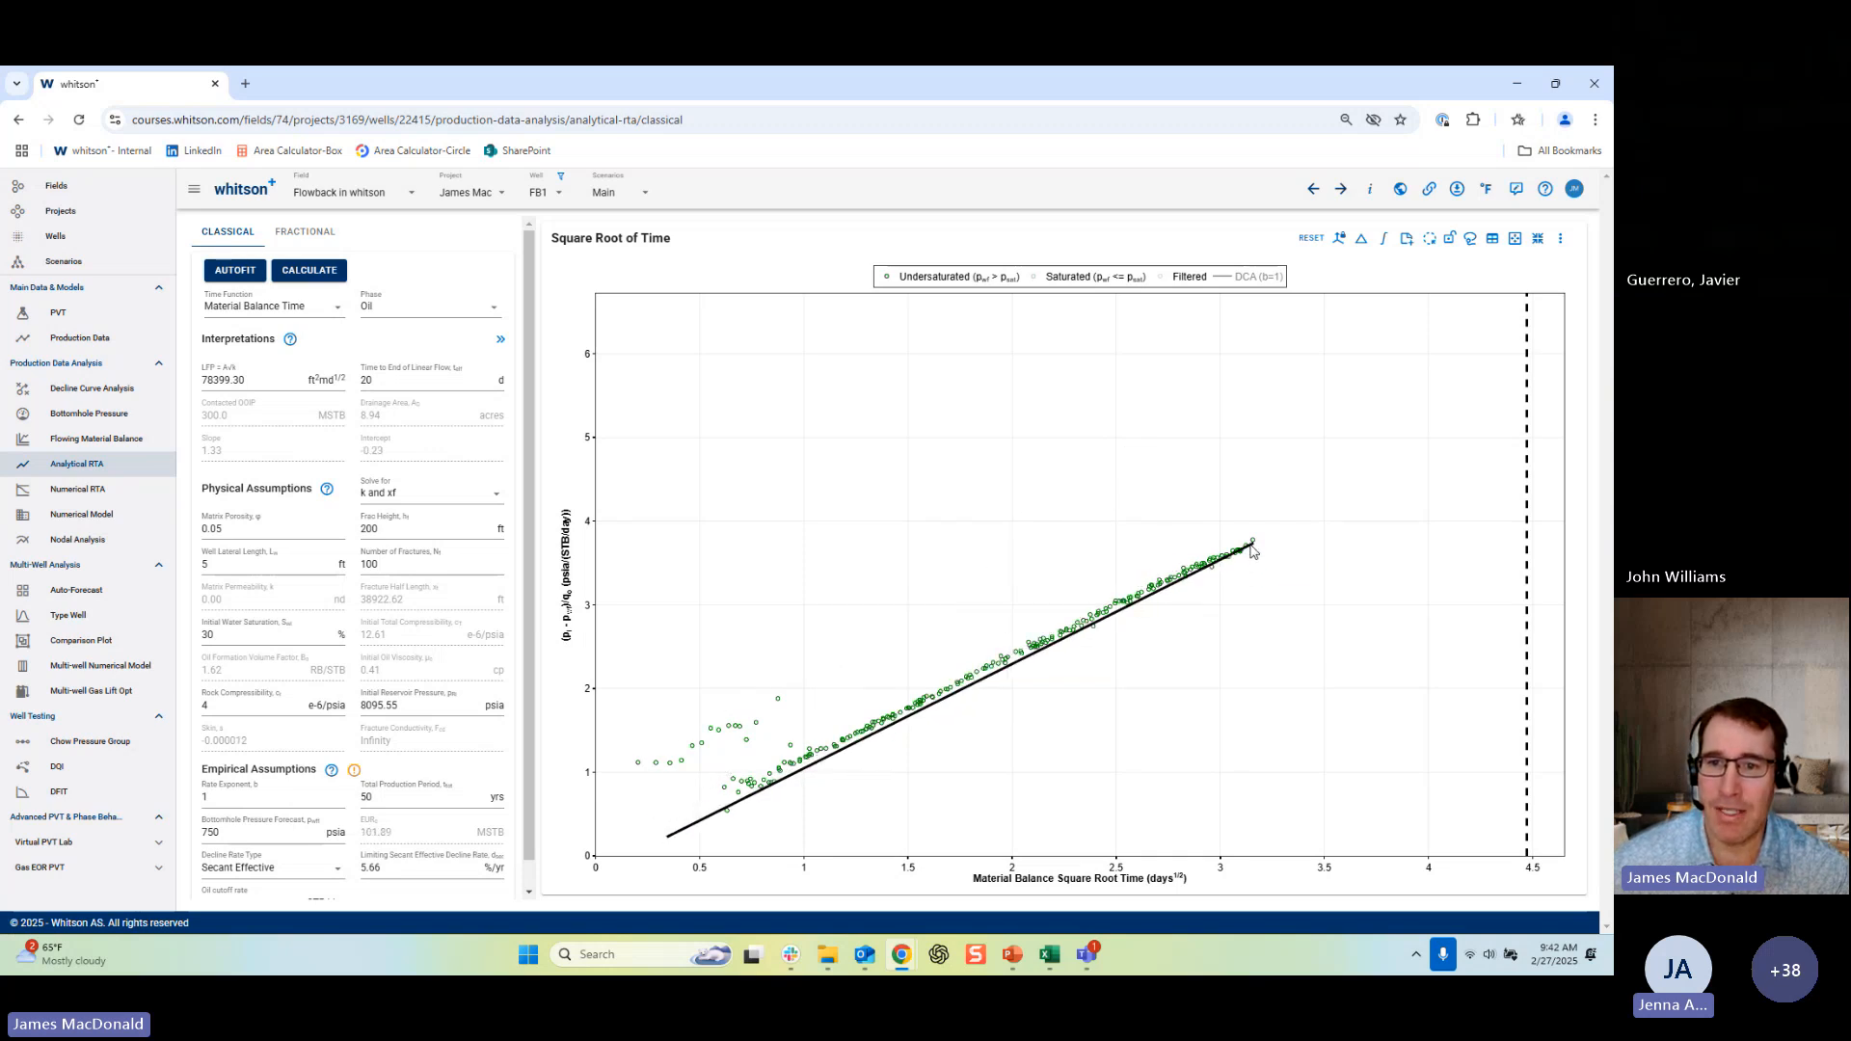
pyautogui.moveTo(670, 846); pyautogui.dragTo(662, 833)
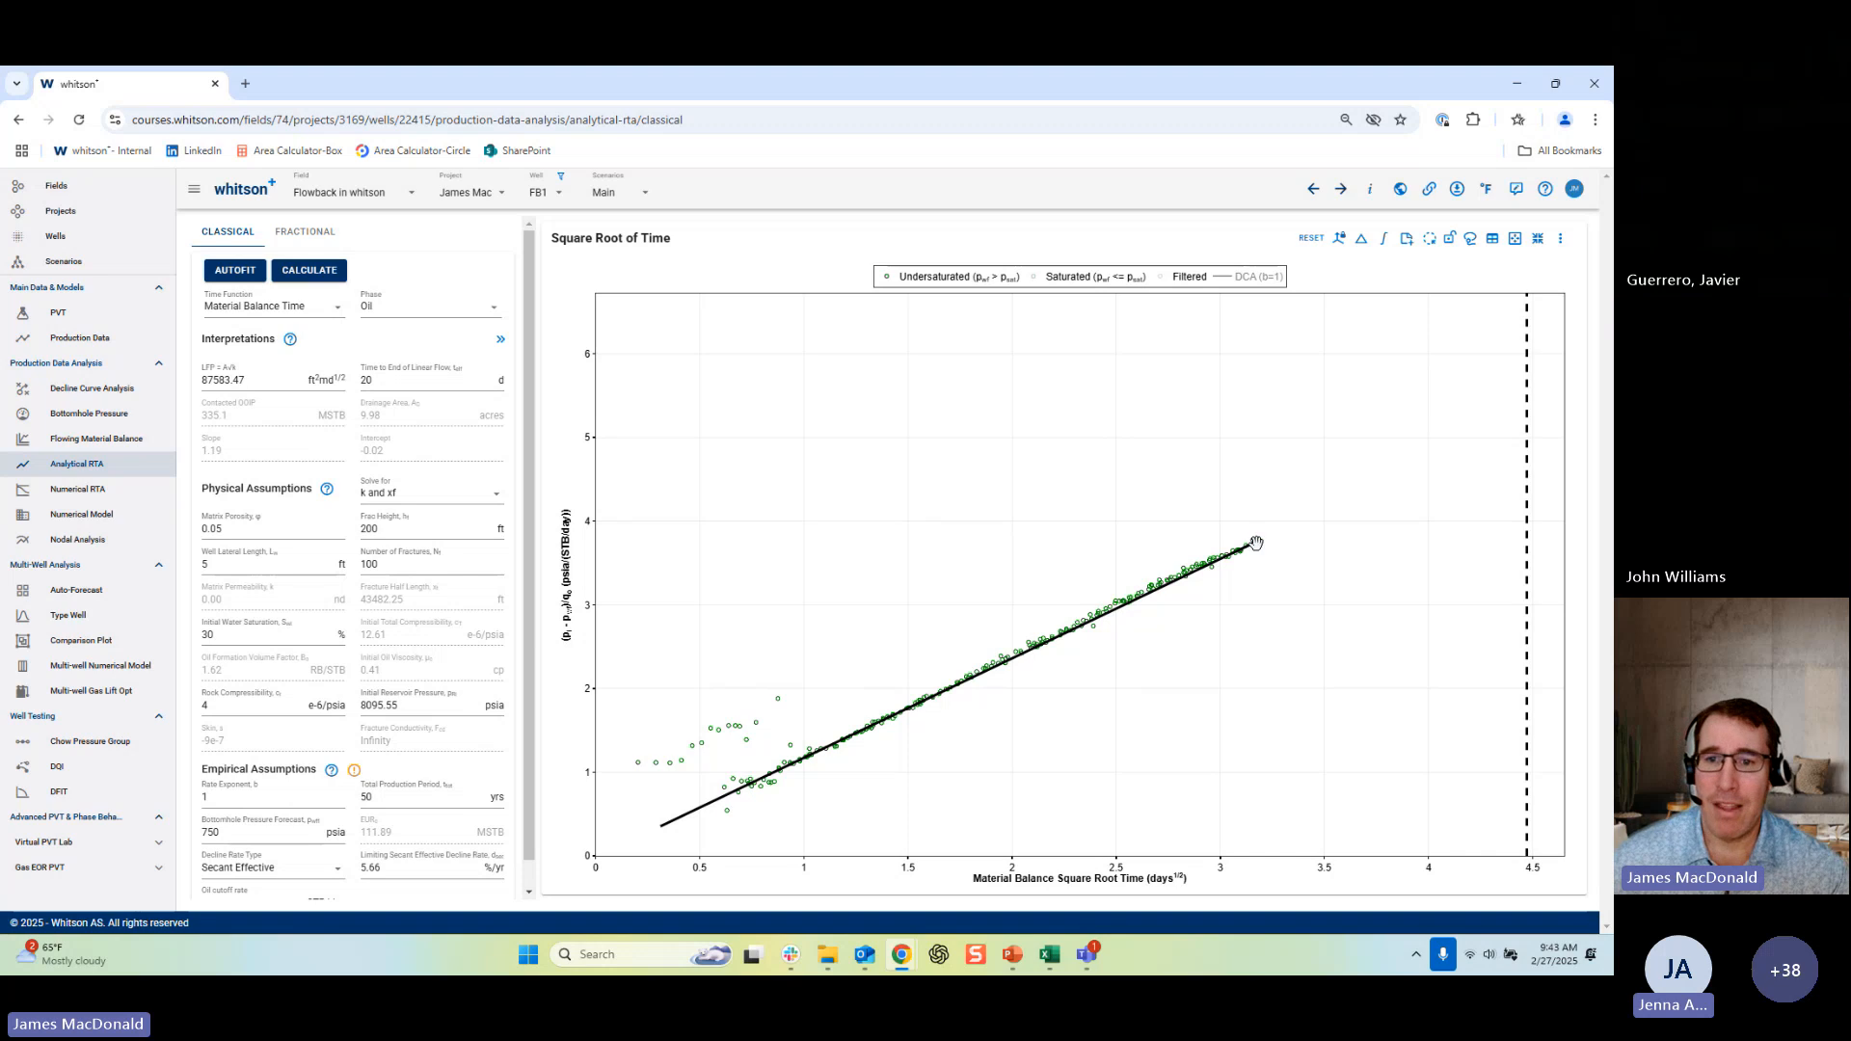
pyautogui.moveTo(1253, 542); pyautogui.dragTo(1255, 540)
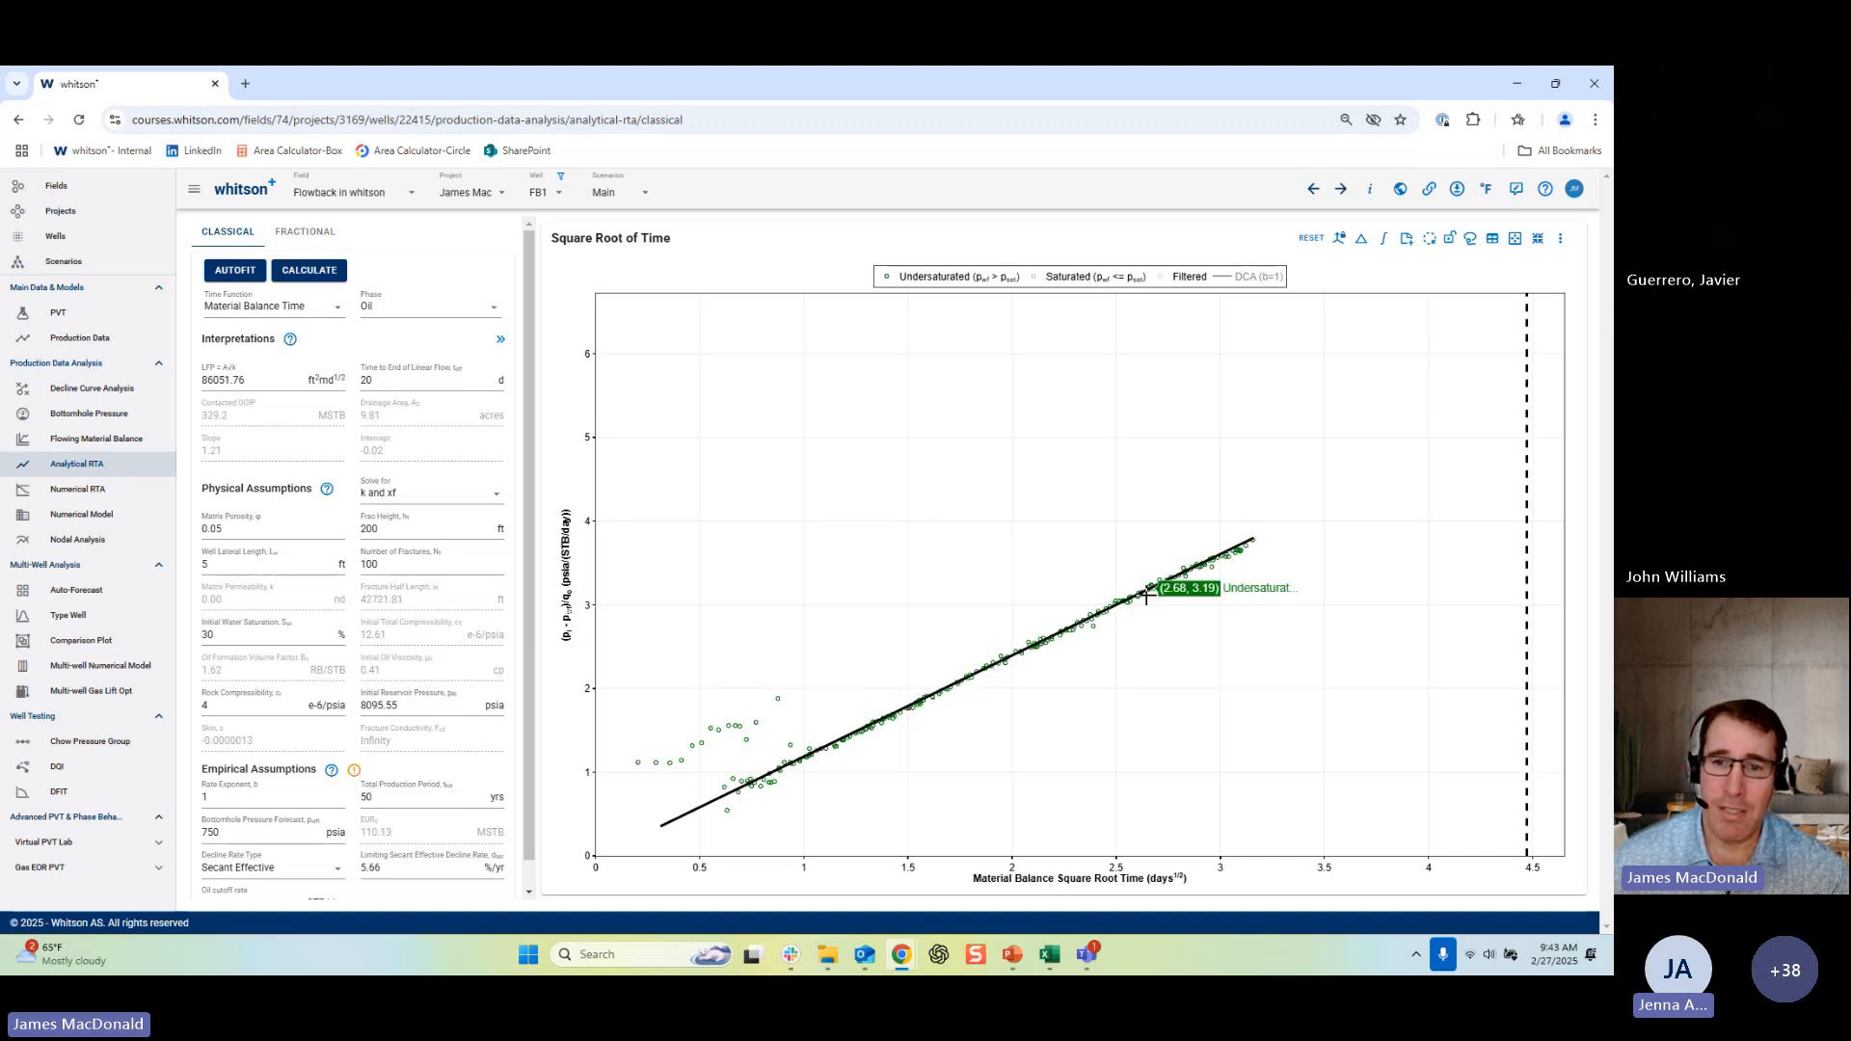
# Shift the line above the data to an intercept of about 0.35, and reposition its ends towards the early points, to a slope of about 1.18.
pyautogui.moveTo(1145, 589); pyautogui.dragTo(1135, 562)
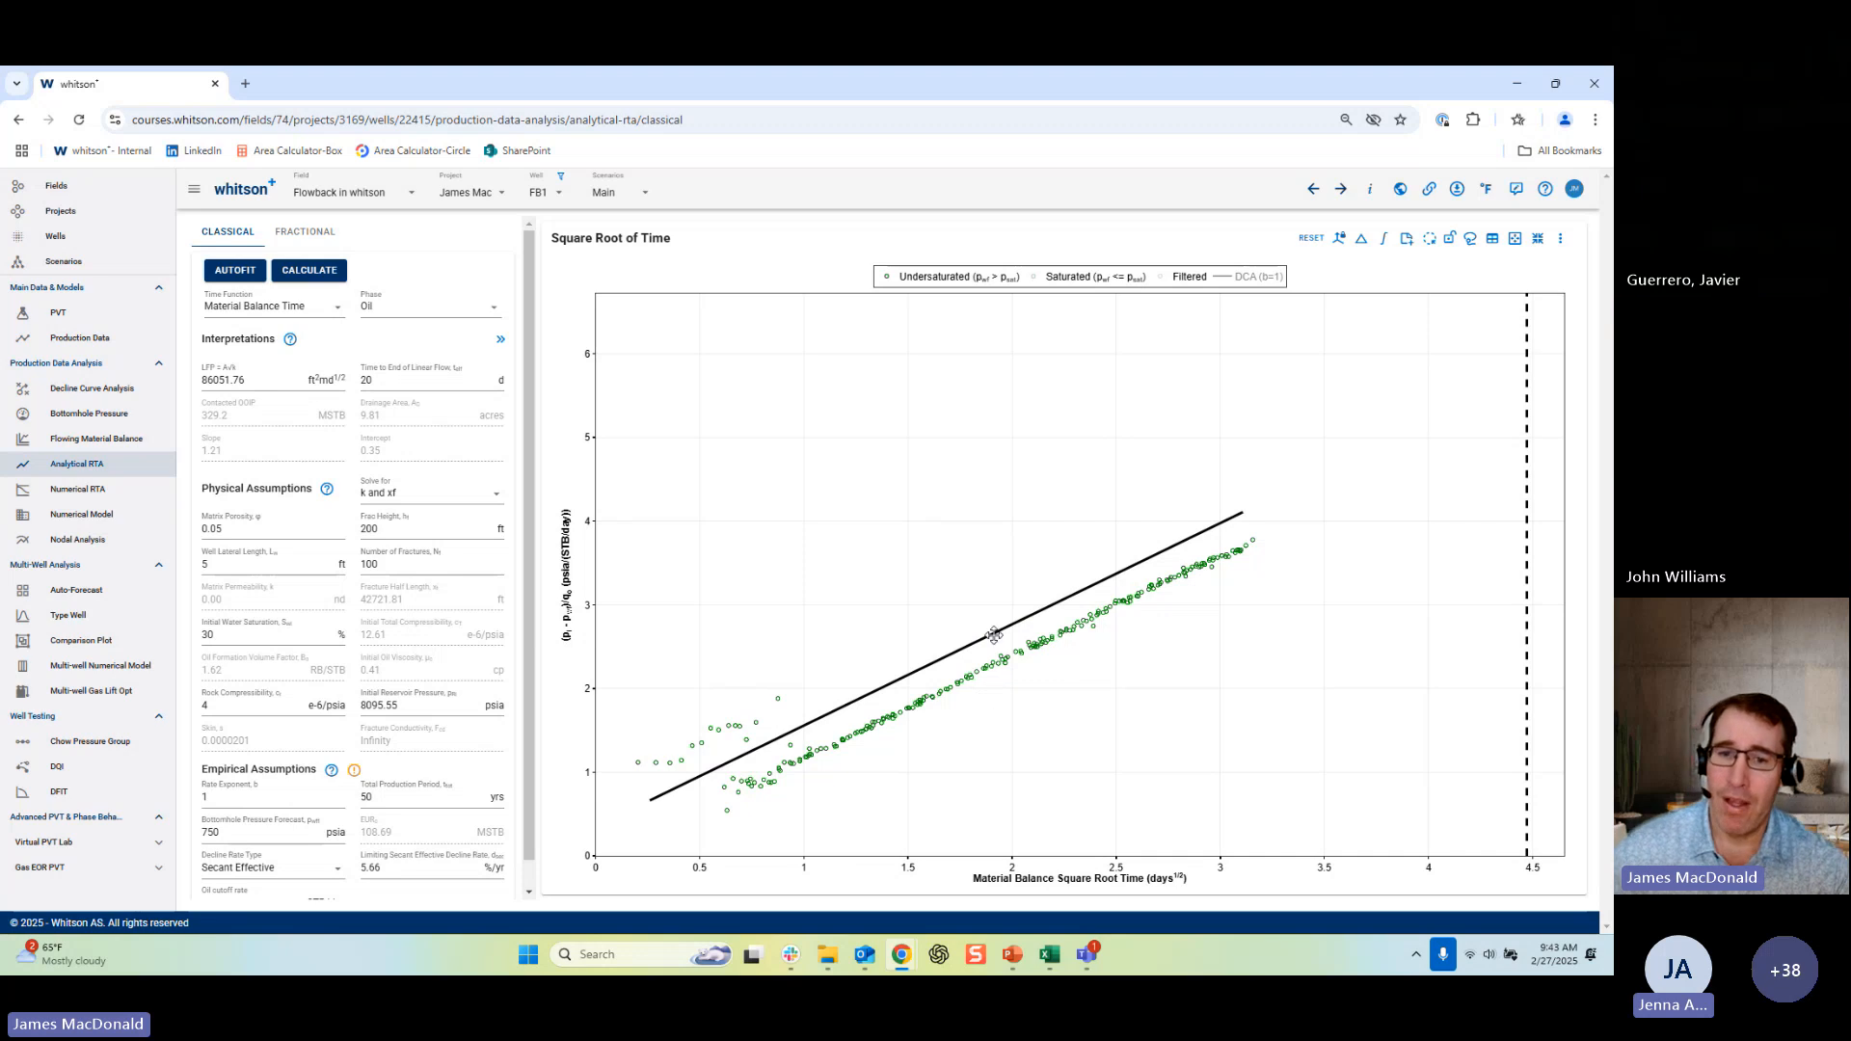
pyautogui.moveTo(990, 630); pyautogui.dragTo(988, 628)
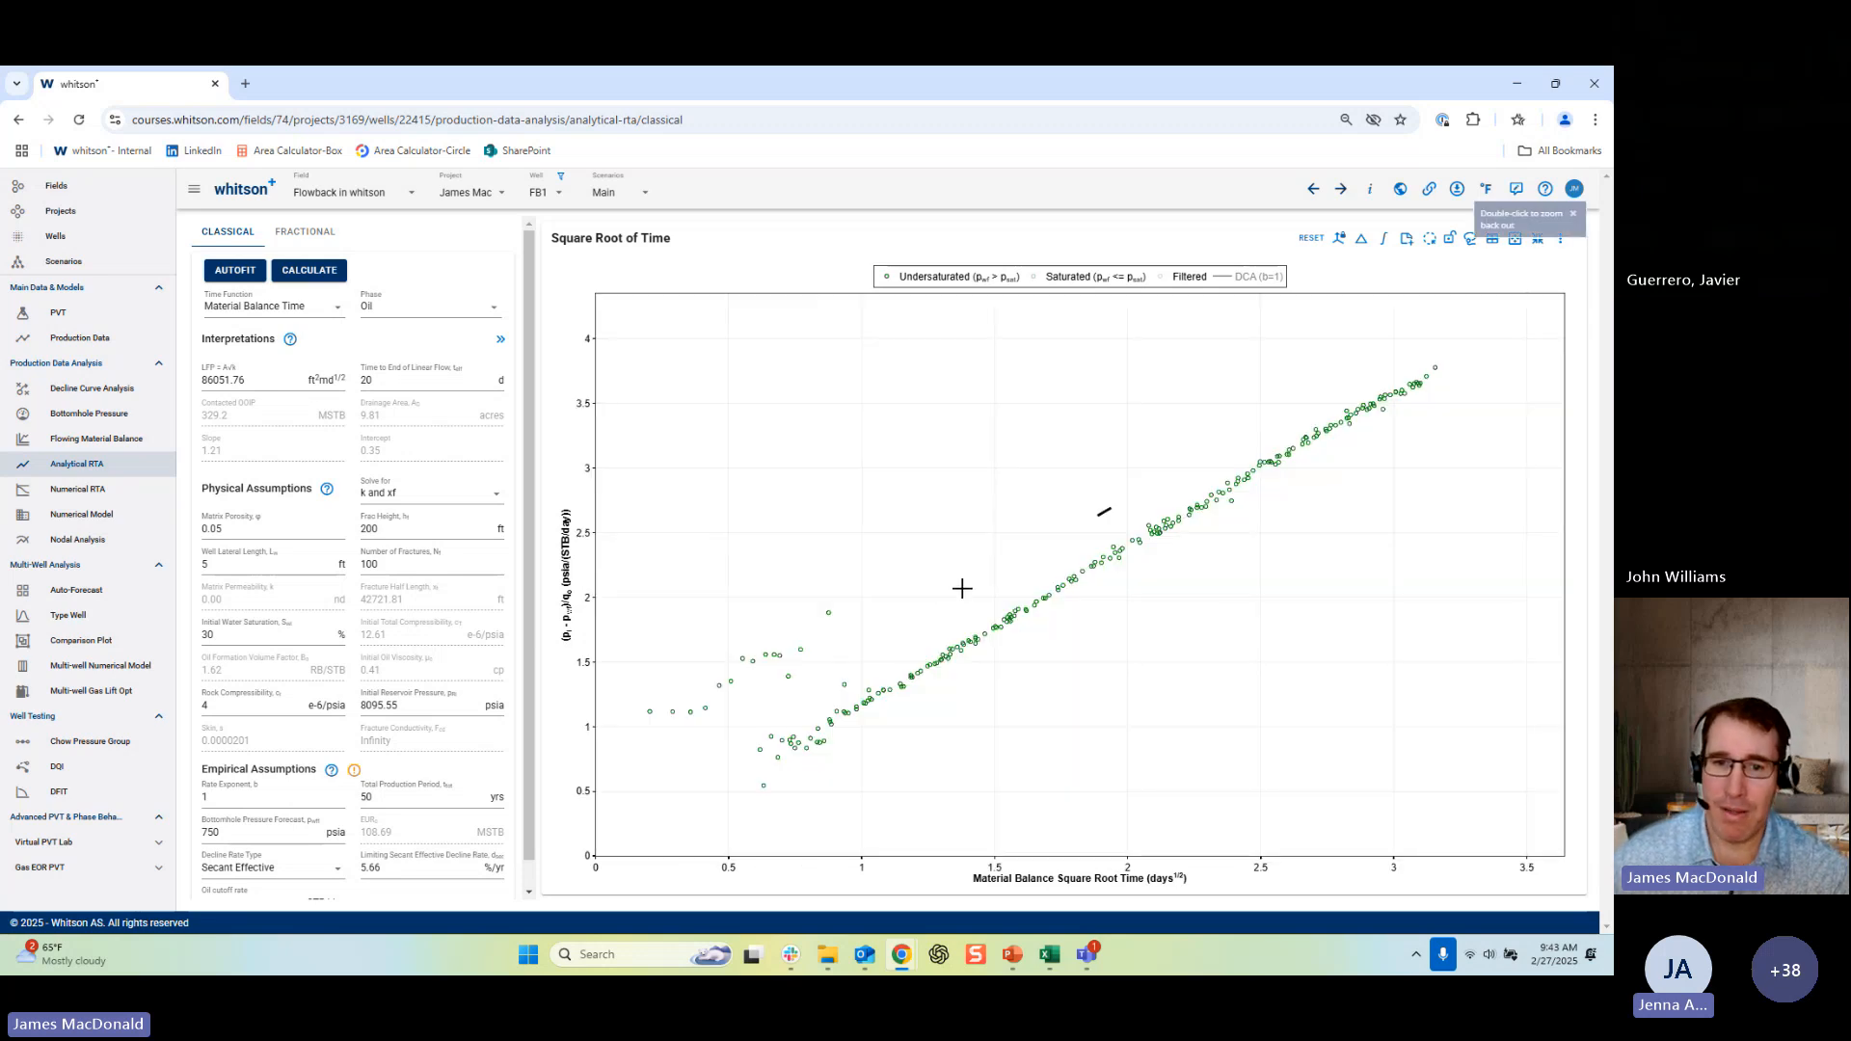
pyautogui.moveTo(1098, 515); pyautogui.dragTo(776, 738)
pyautogui.moveTo(1110, 504); pyautogui.dragTo(1121, 540)
# Rescale both plot axes and refit the line across the full data range, to a slope of about 1.22 and intercept of about -0.03.
pyautogui.moveTo(591, 361); pyautogui.dragTo(591, 452)
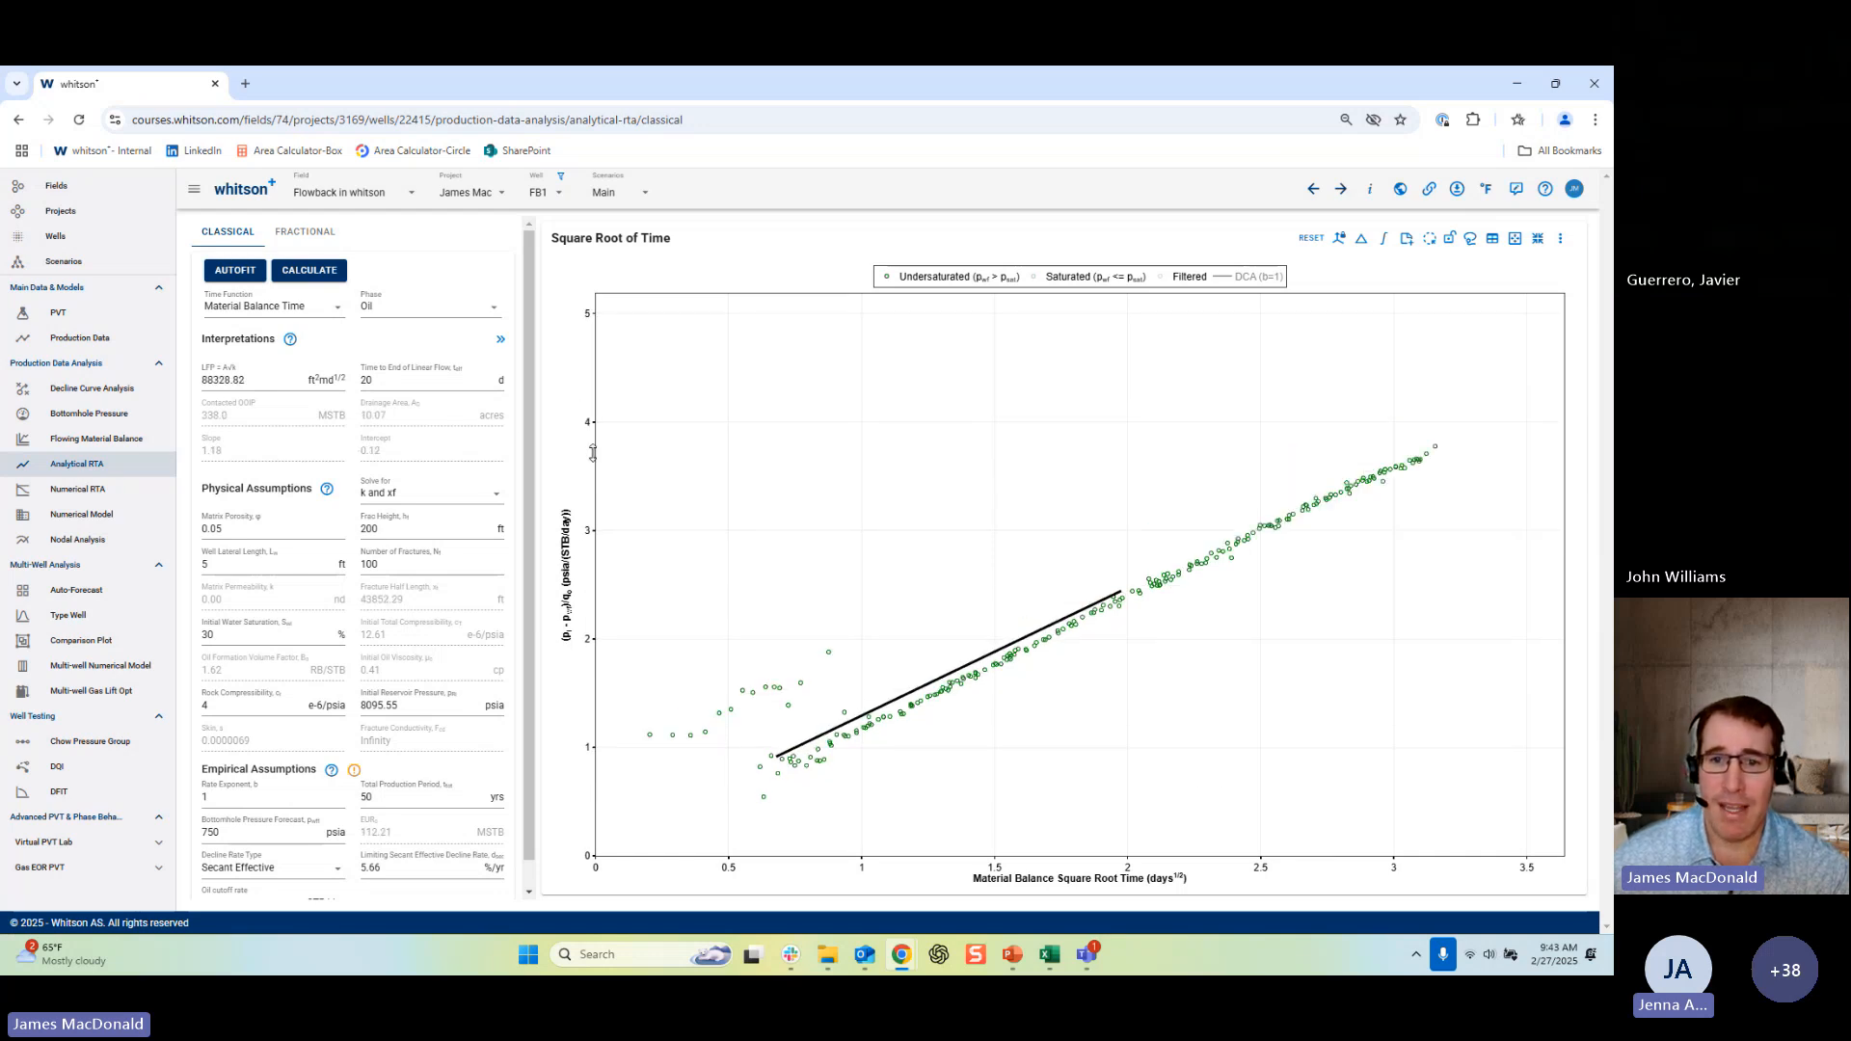
pyautogui.moveTo(1436, 867); pyautogui.dragTo(1353, 868)
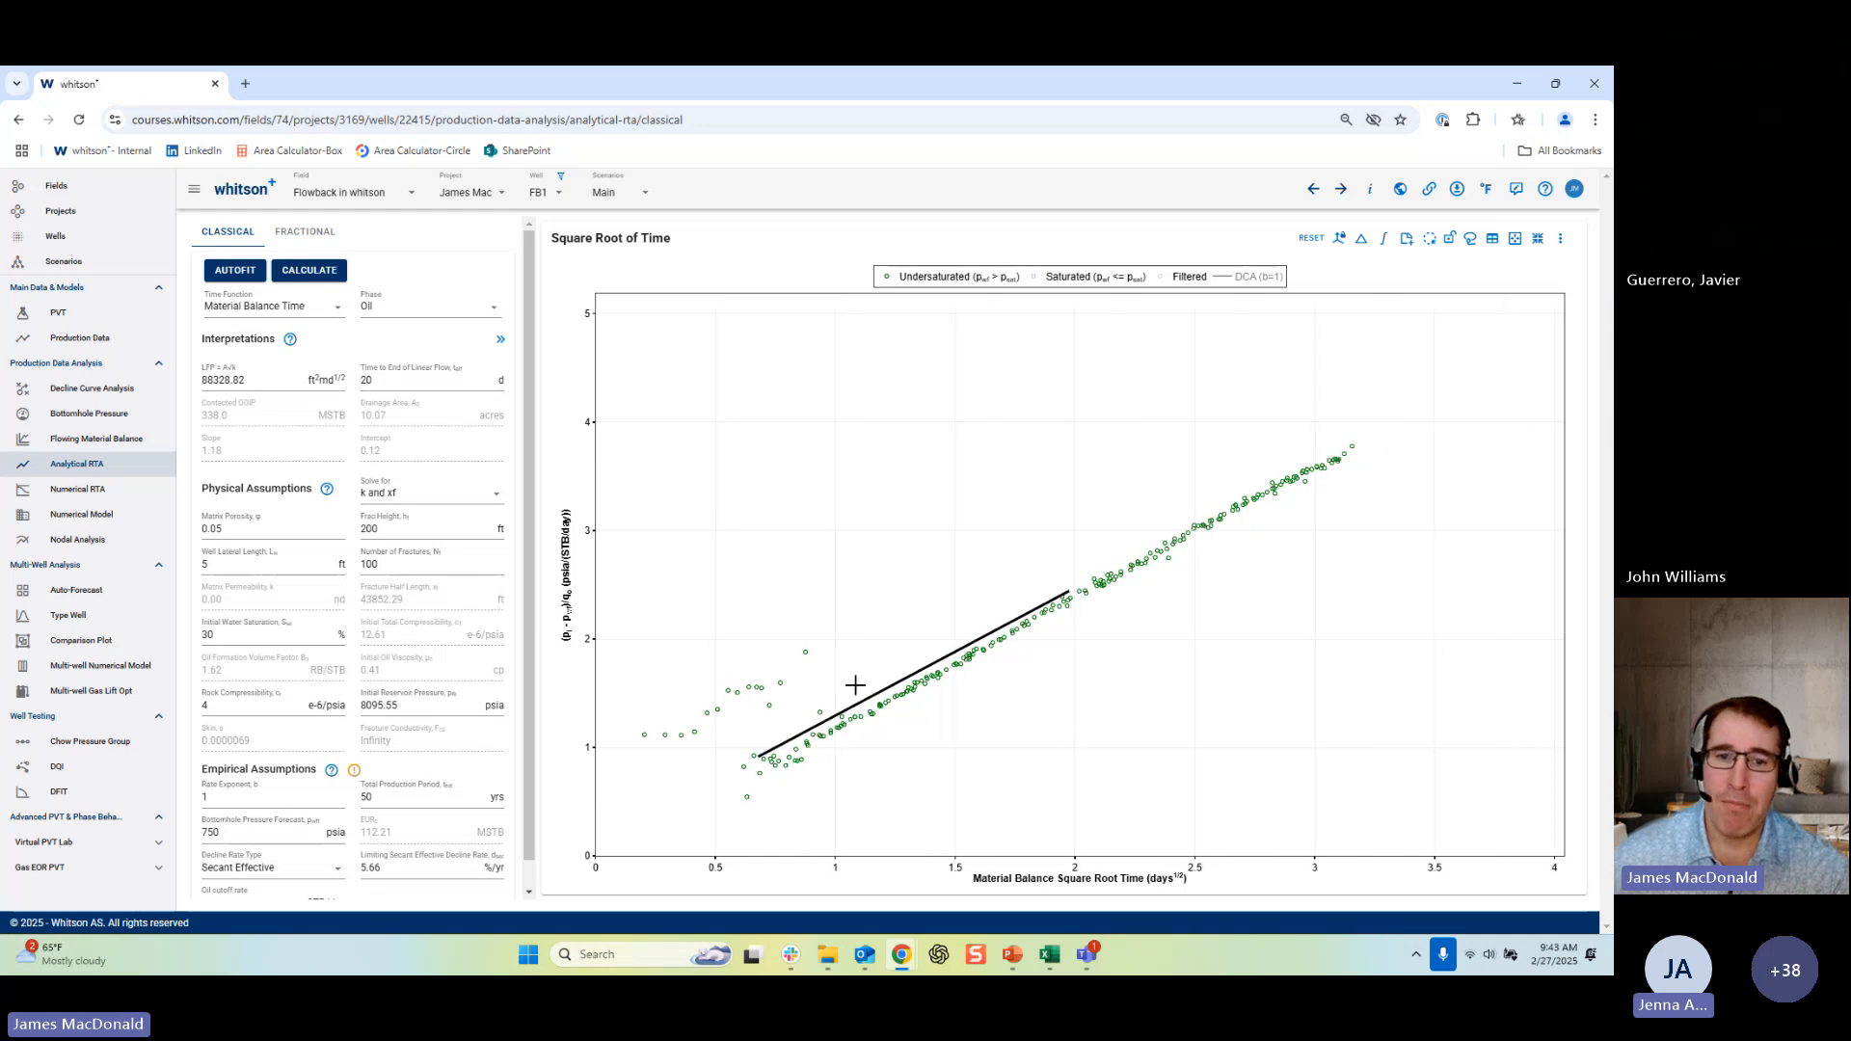
pyautogui.moveTo(759, 752); pyautogui.dragTo(759, 768)
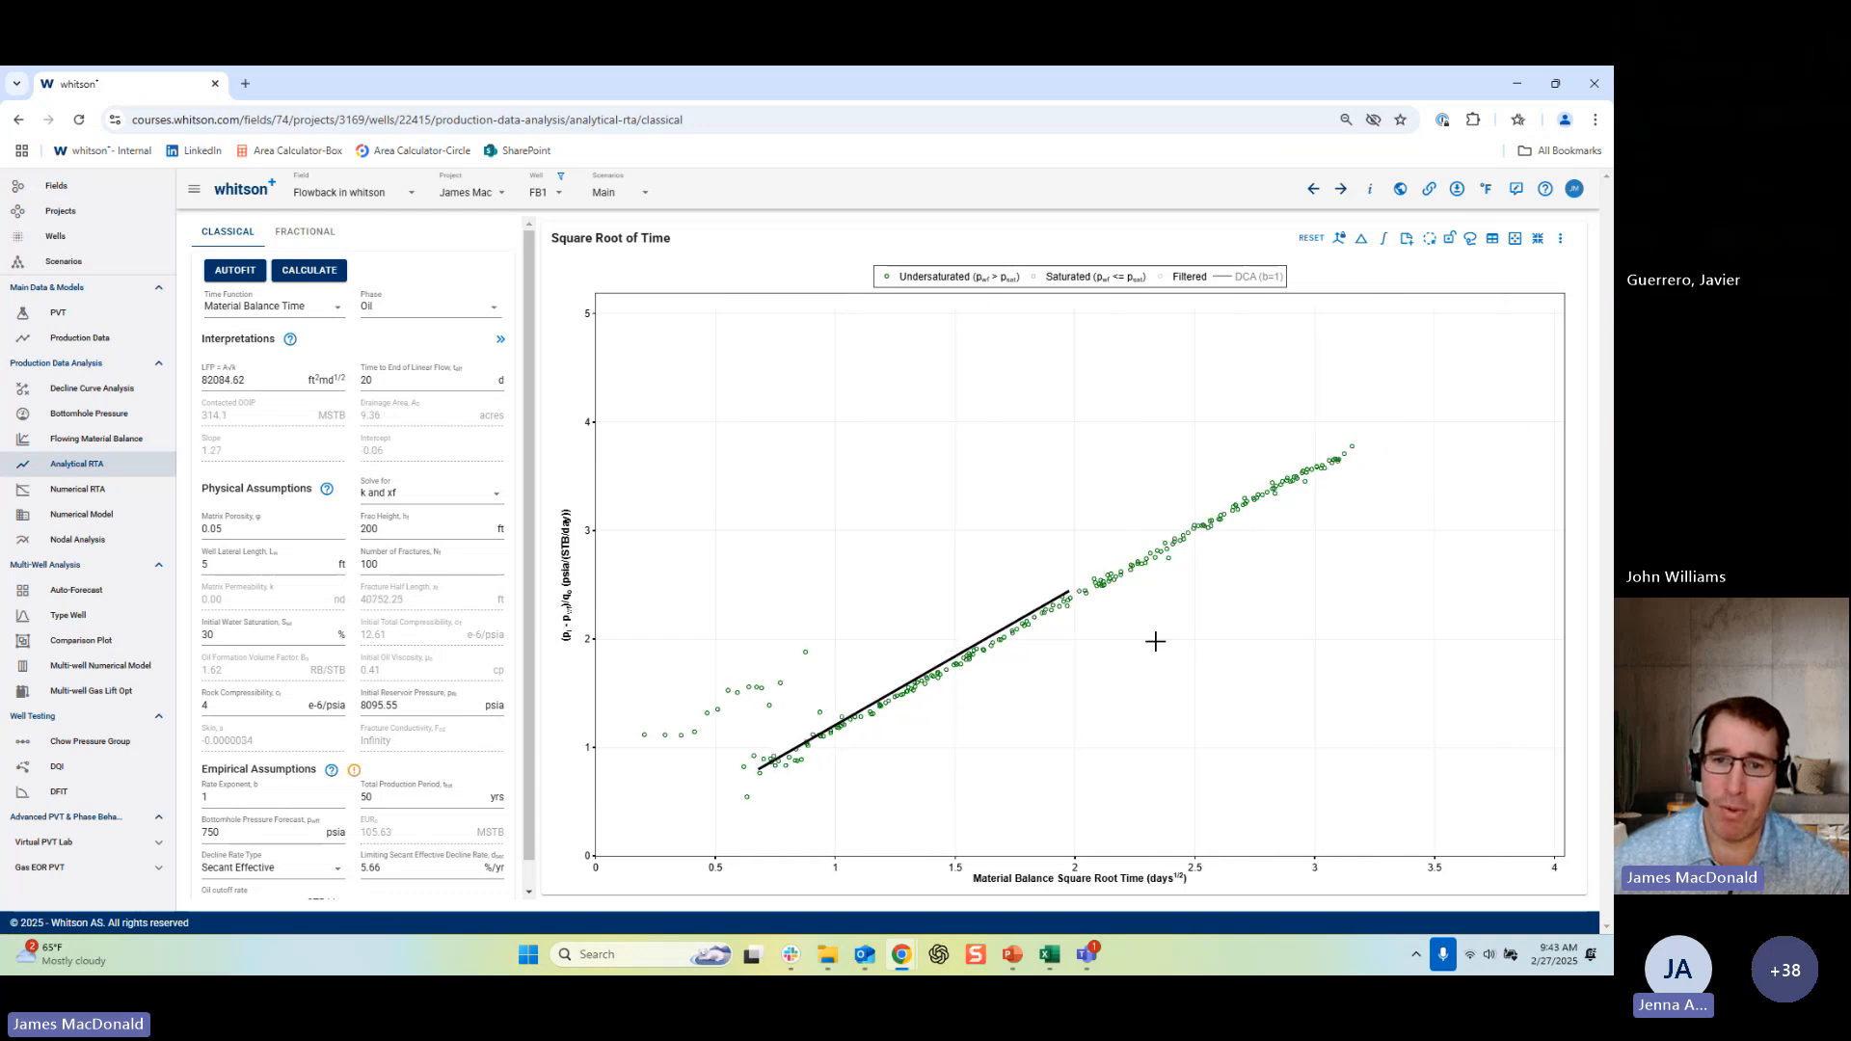
pyautogui.moveTo(1067, 594); pyautogui.dragTo(1334, 452)
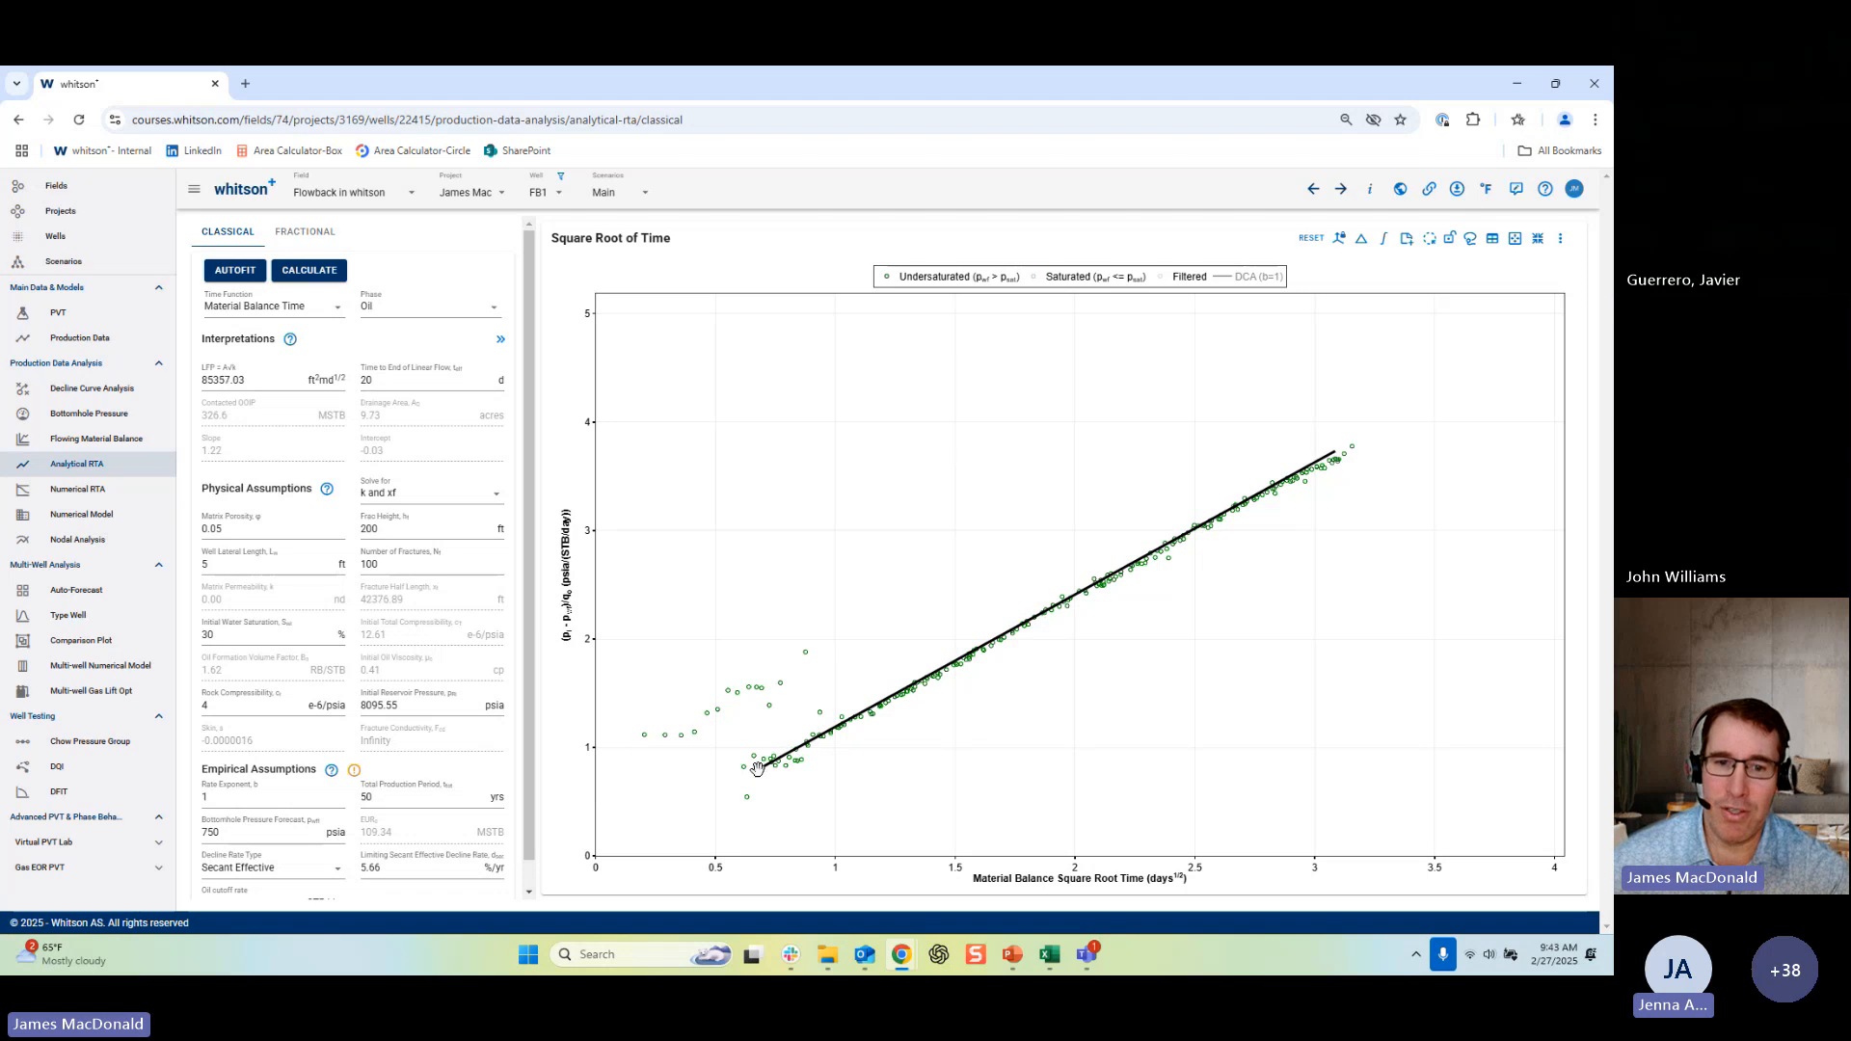
# Shorten the line to cover only the late-time data and realign it with the points, to a slope of about 1.18.
pyautogui.moveTo(760, 768); pyautogui.dragTo(1036, 623)
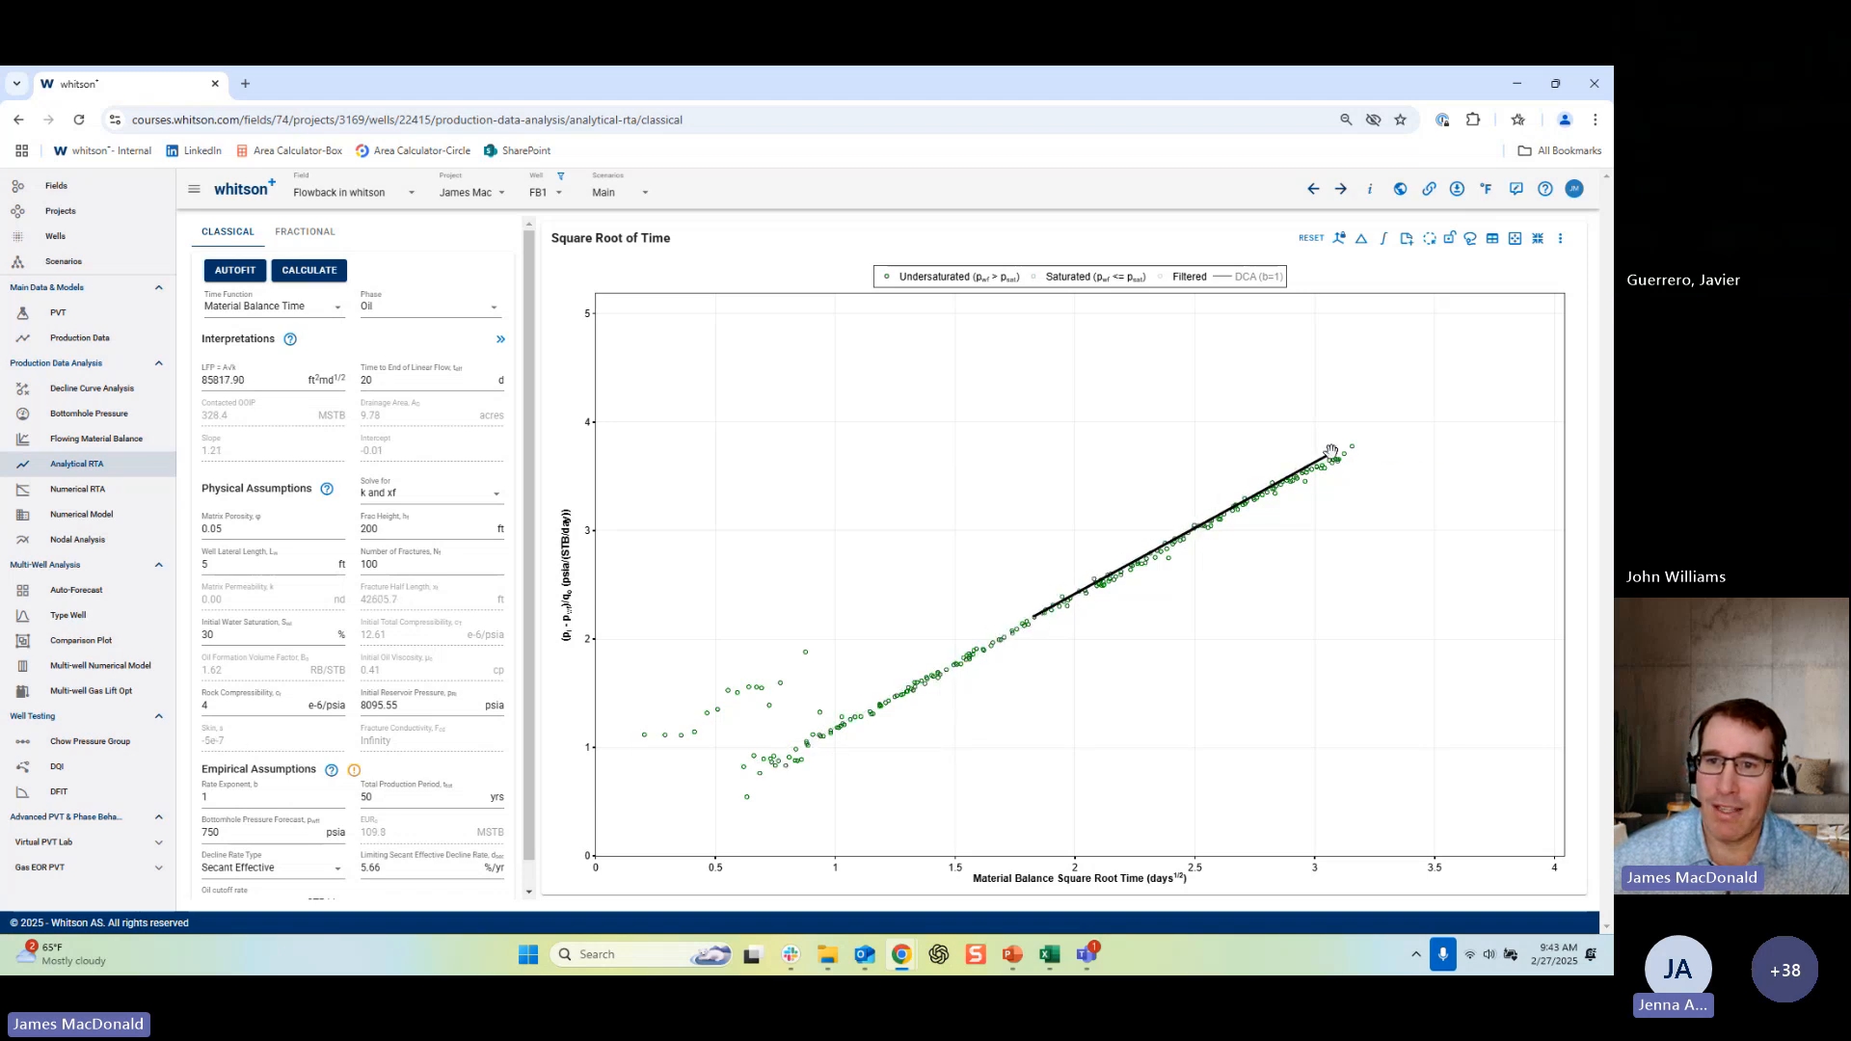
pyautogui.moveTo(1335, 452); pyautogui.dragTo(1336, 500)
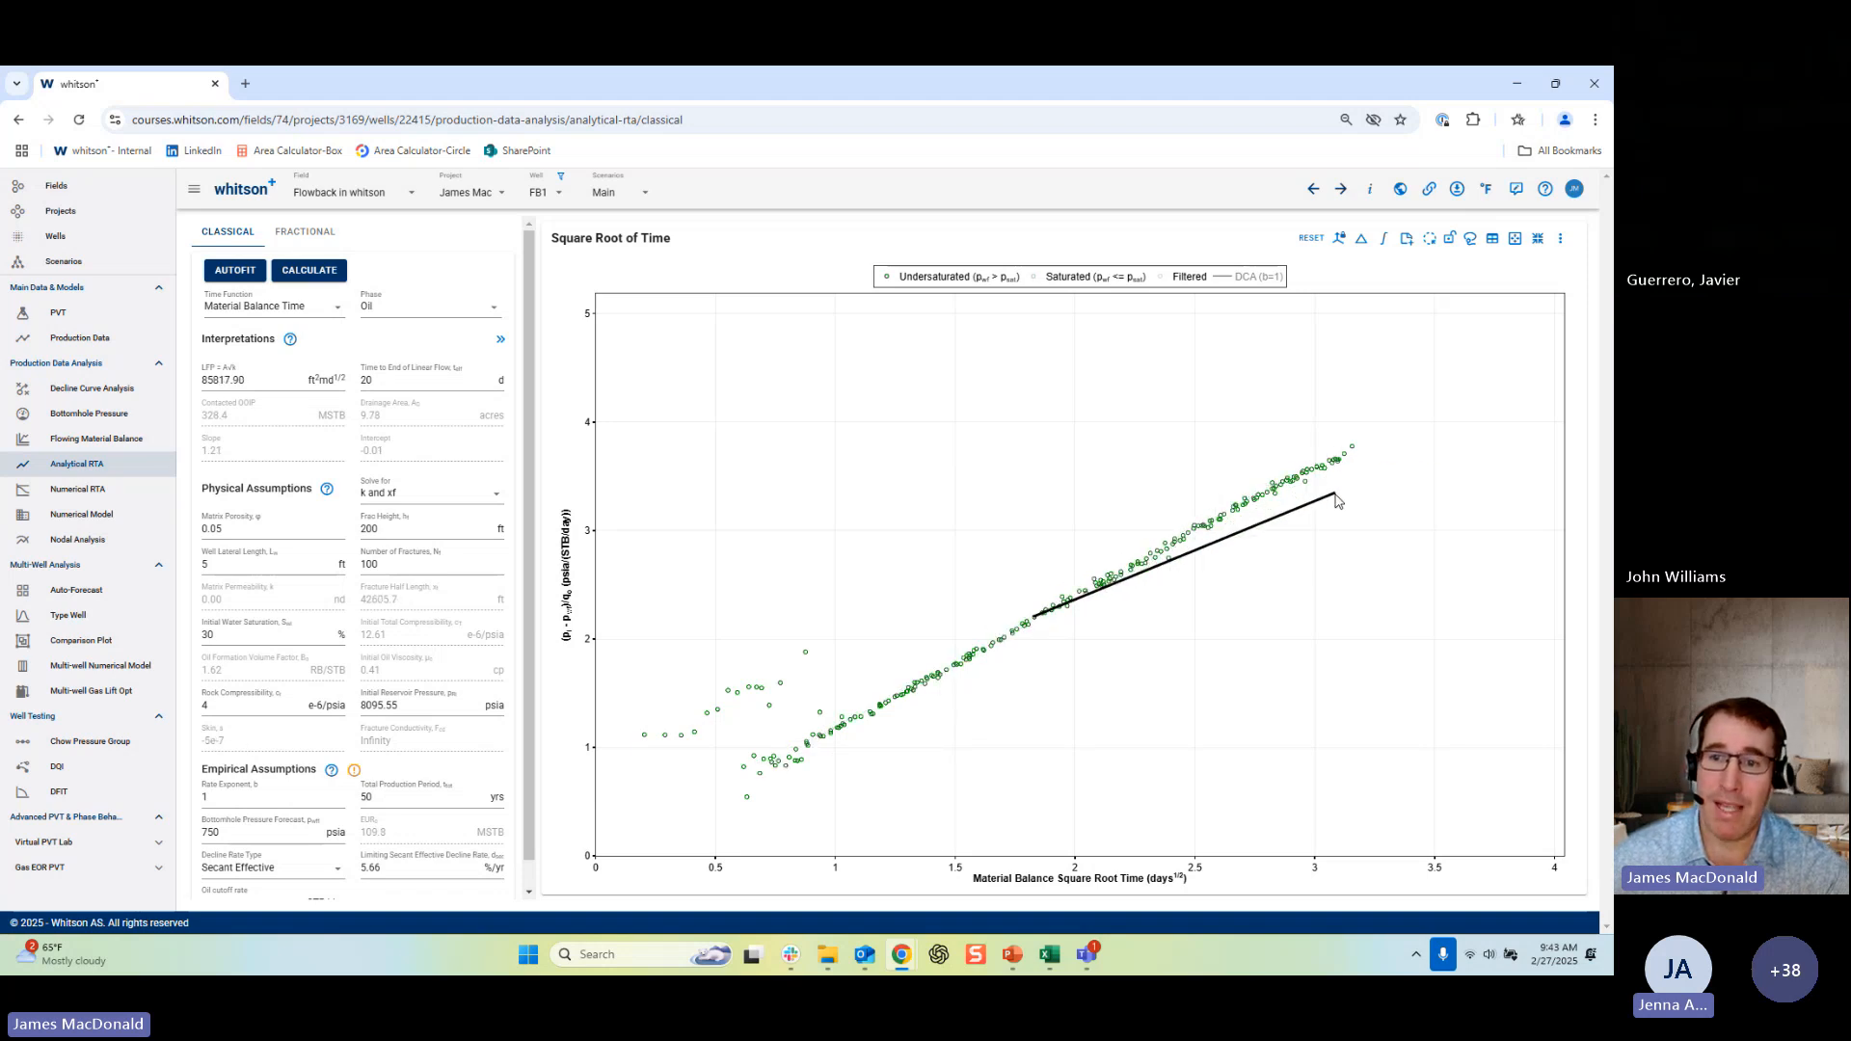
pyautogui.moveTo(1328, 455); pyautogui.dragTo(1324, 463)
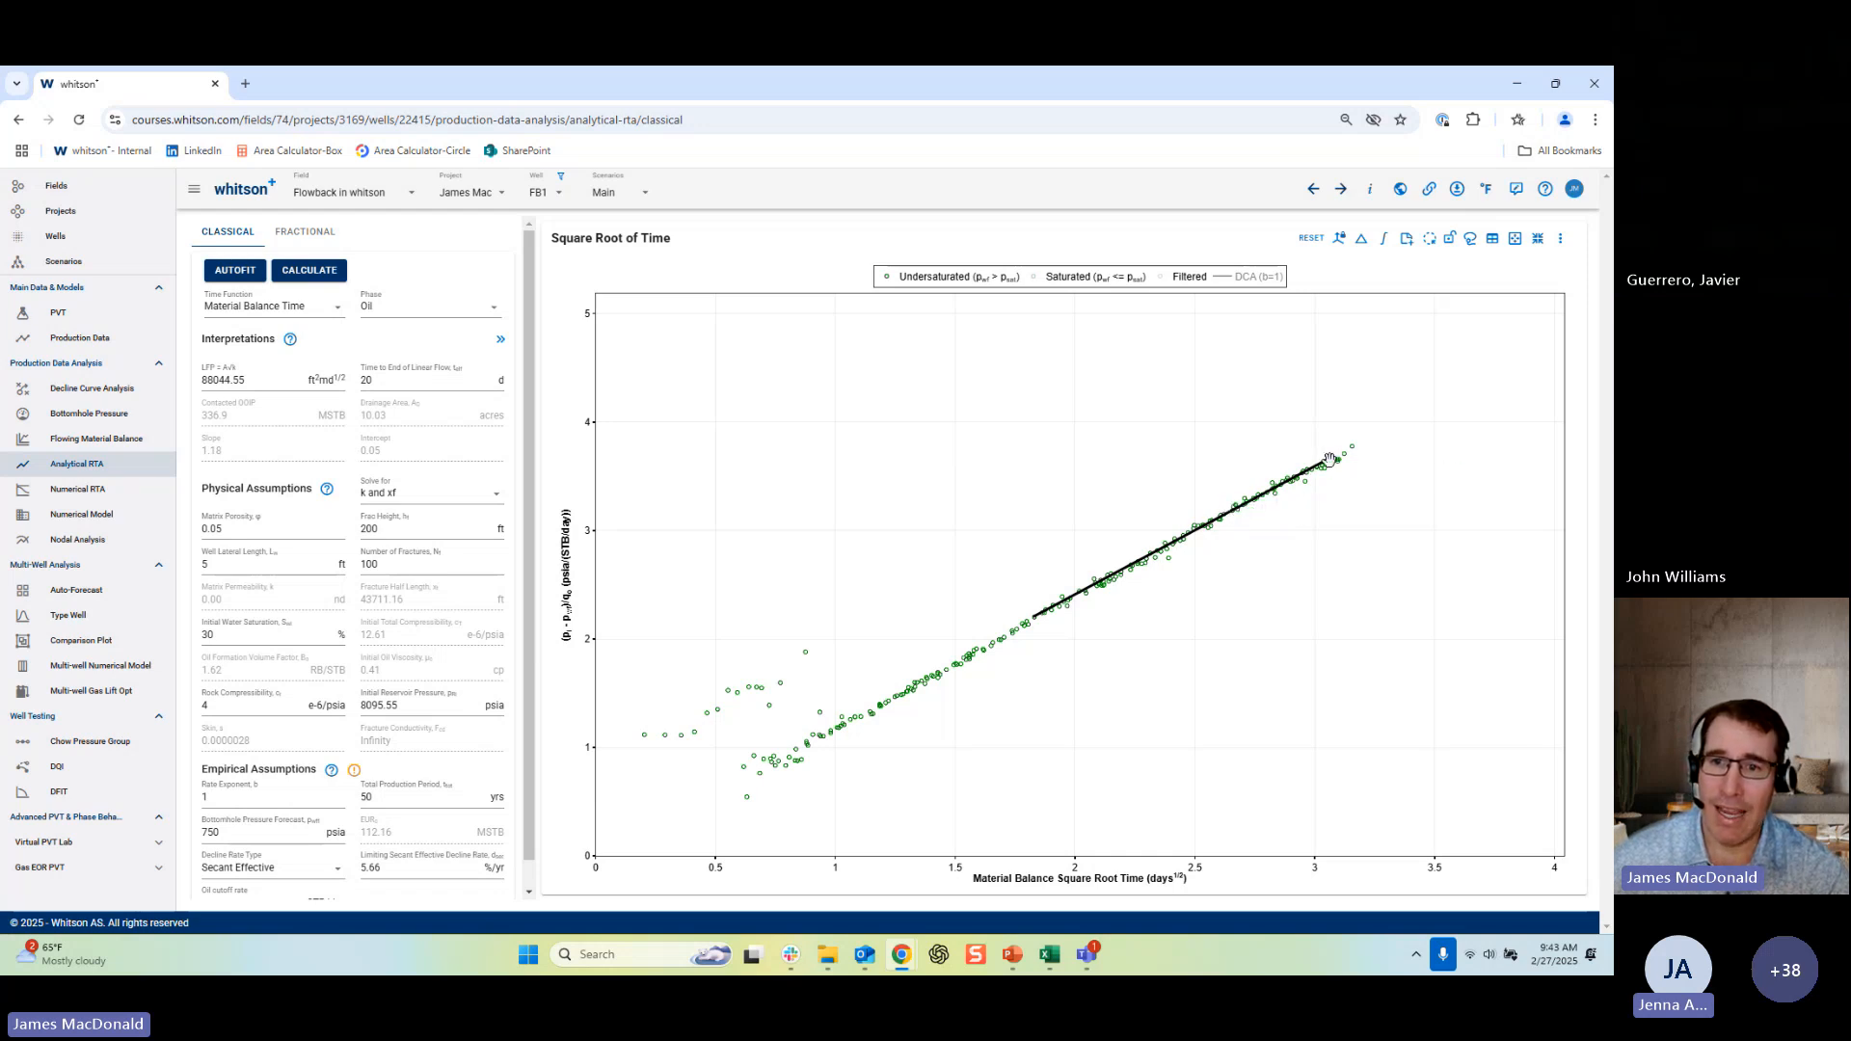
# Compare LFP while steepening the line to slopes of about 1.96 and 2.40, flattening it to about 0.57, and returning it to about 1.20.
pyautogui.moveTo(1321, 455); pyautogui.dragTo(1271, 406)
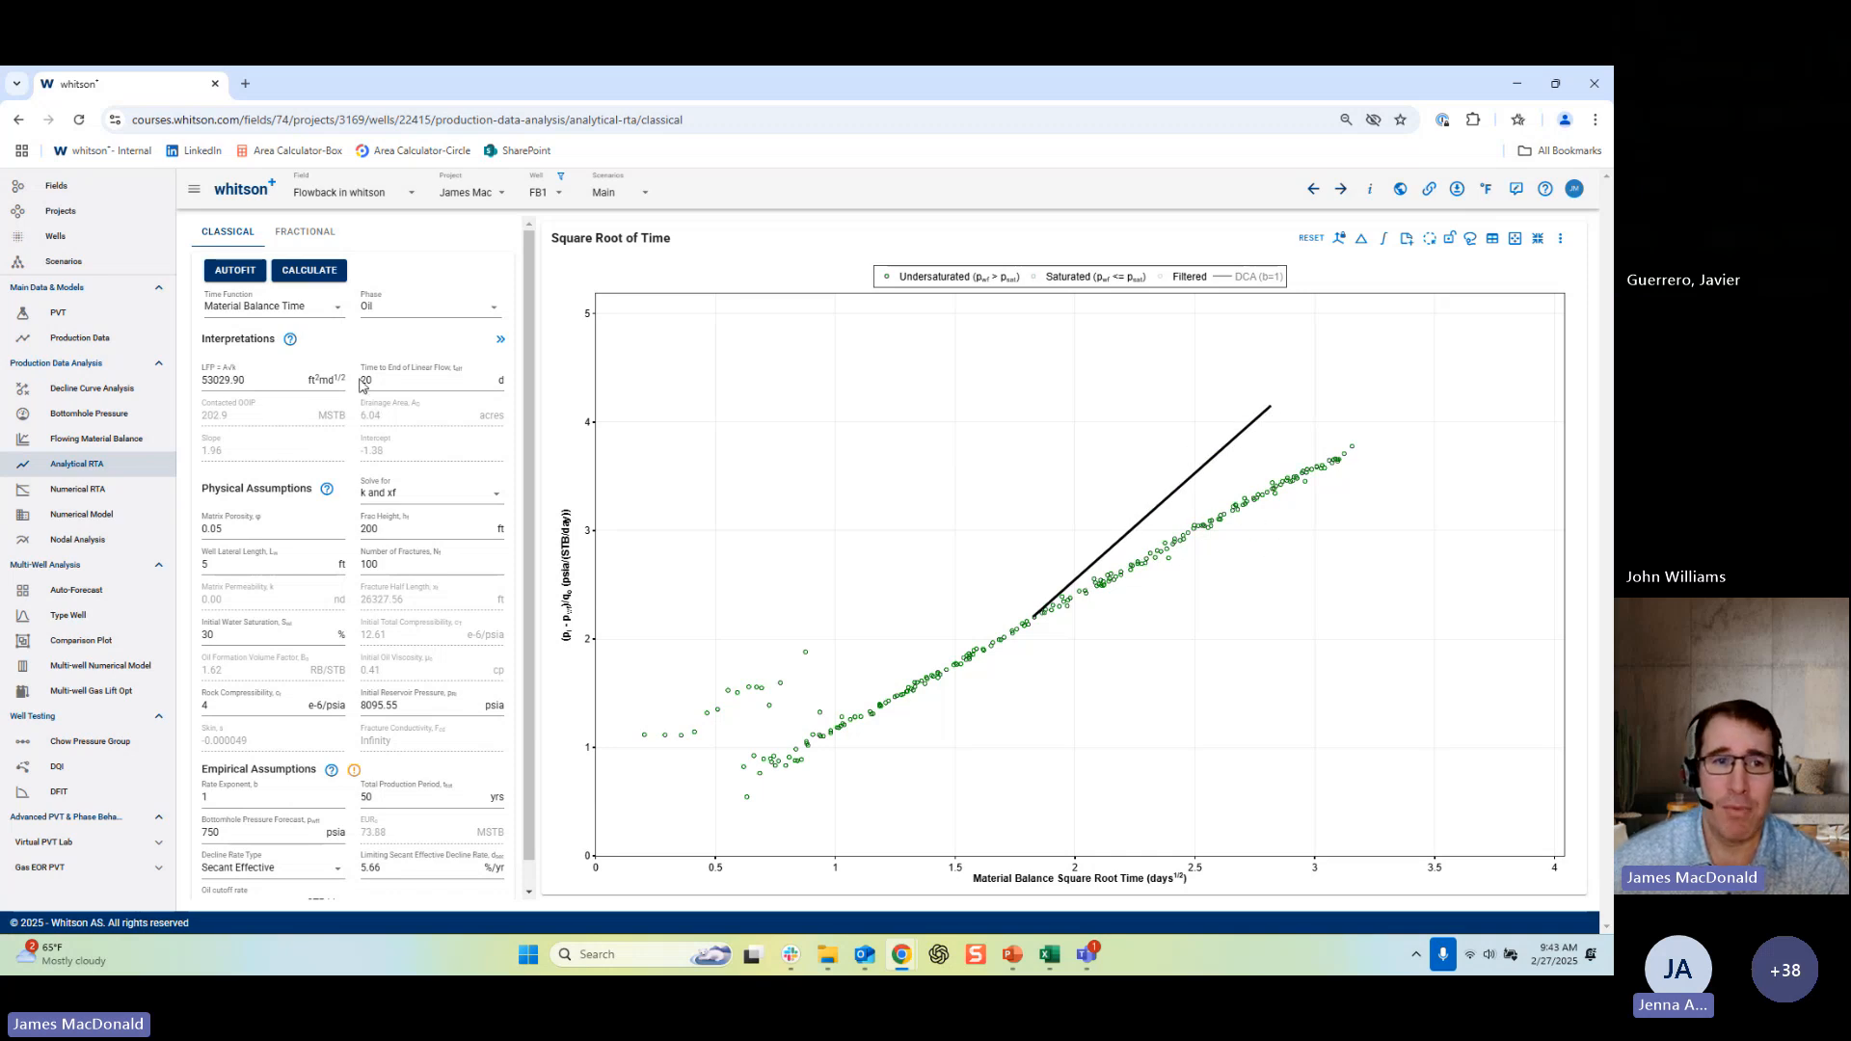
pyautogui.doubleClick(248, 388)
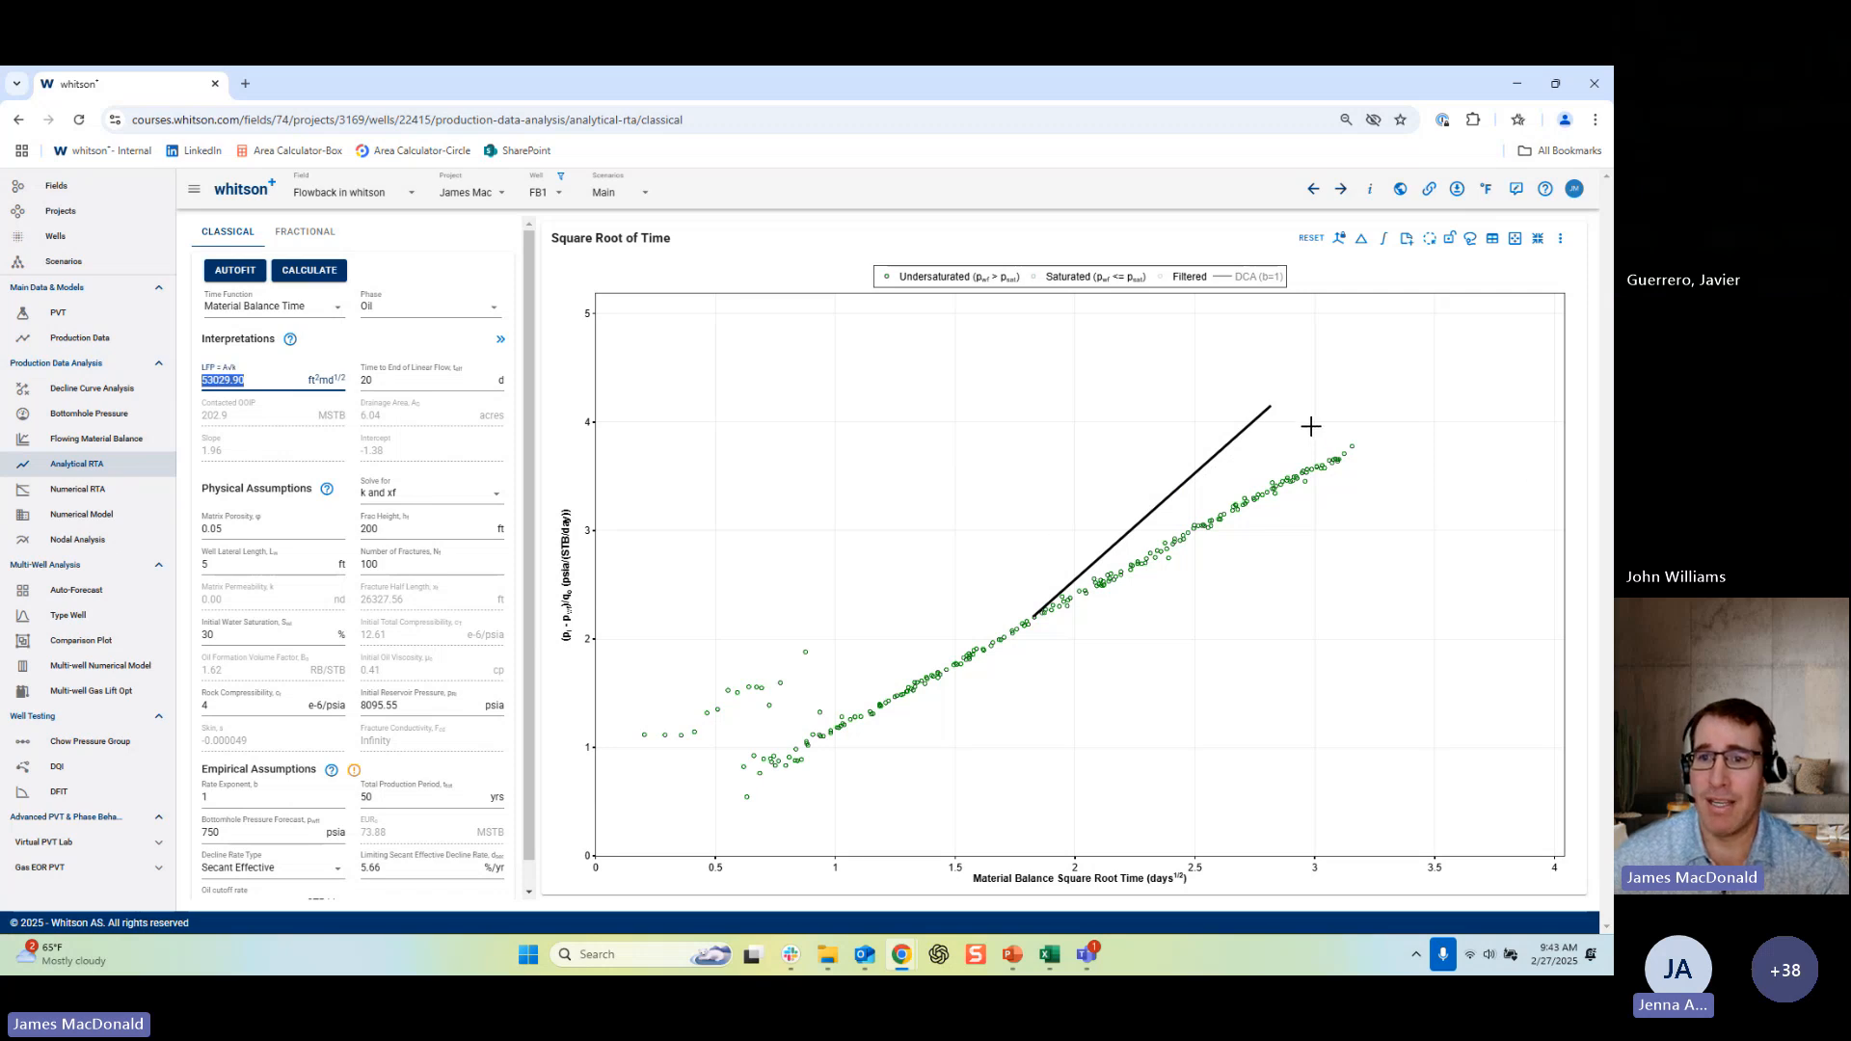
pyautogui.moveTo(1280, 420); pyautogui.dragTo(1348, 510)
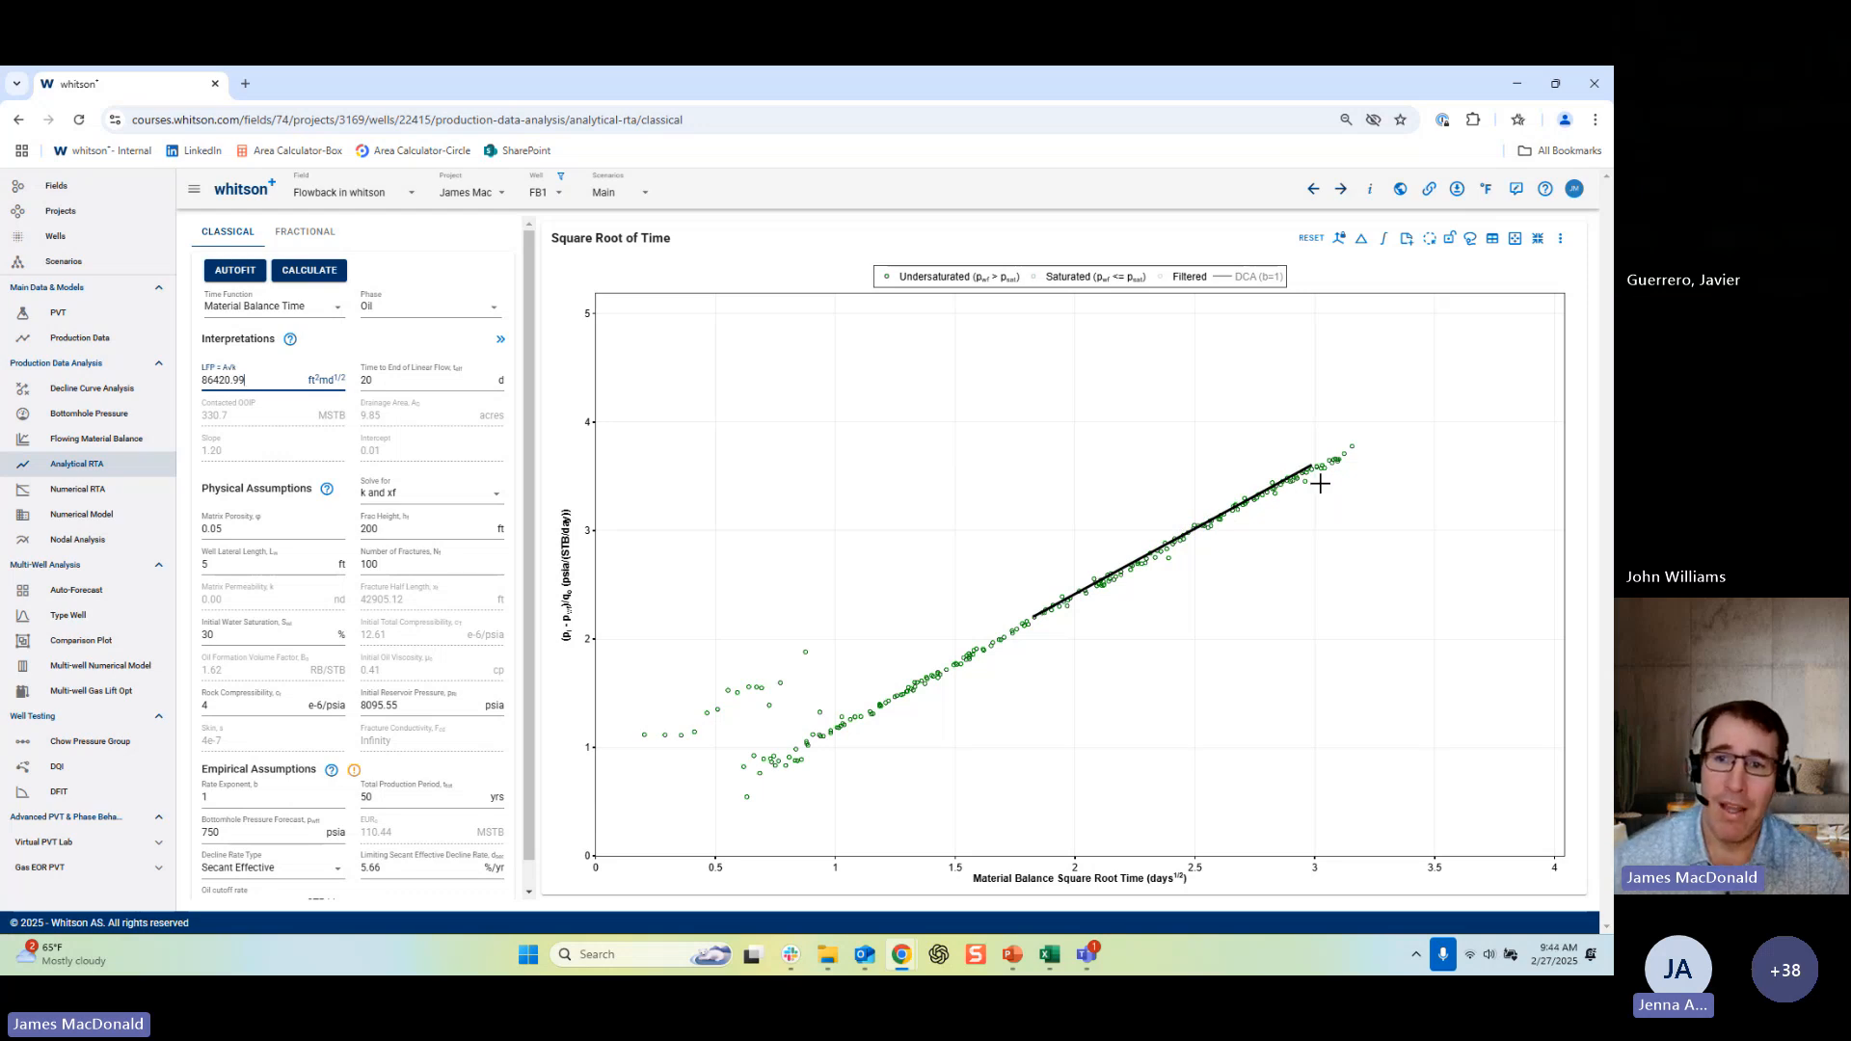
pyautogui.moveTo(1311, 469); pyautogui.dragTo(1226, 407)
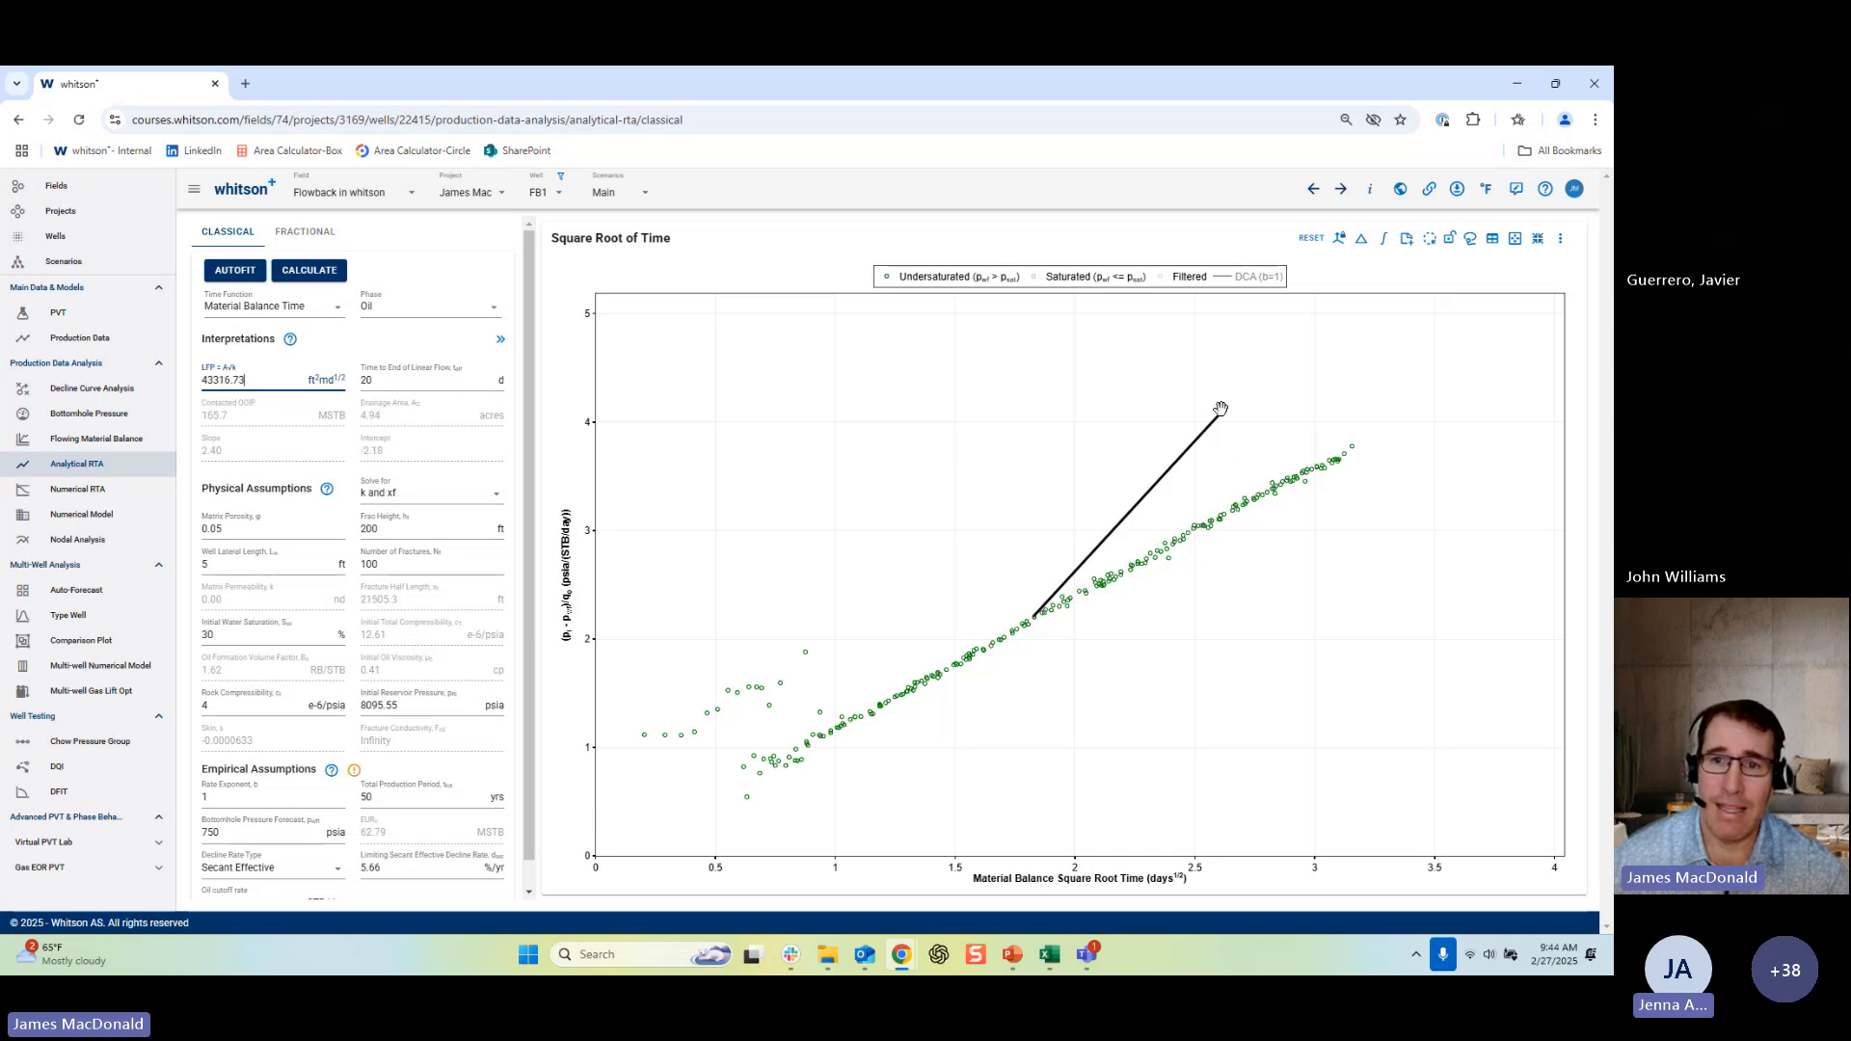
pyautogui.moveTo(1225, 408); pyautogui.dragTo(1301, 548)
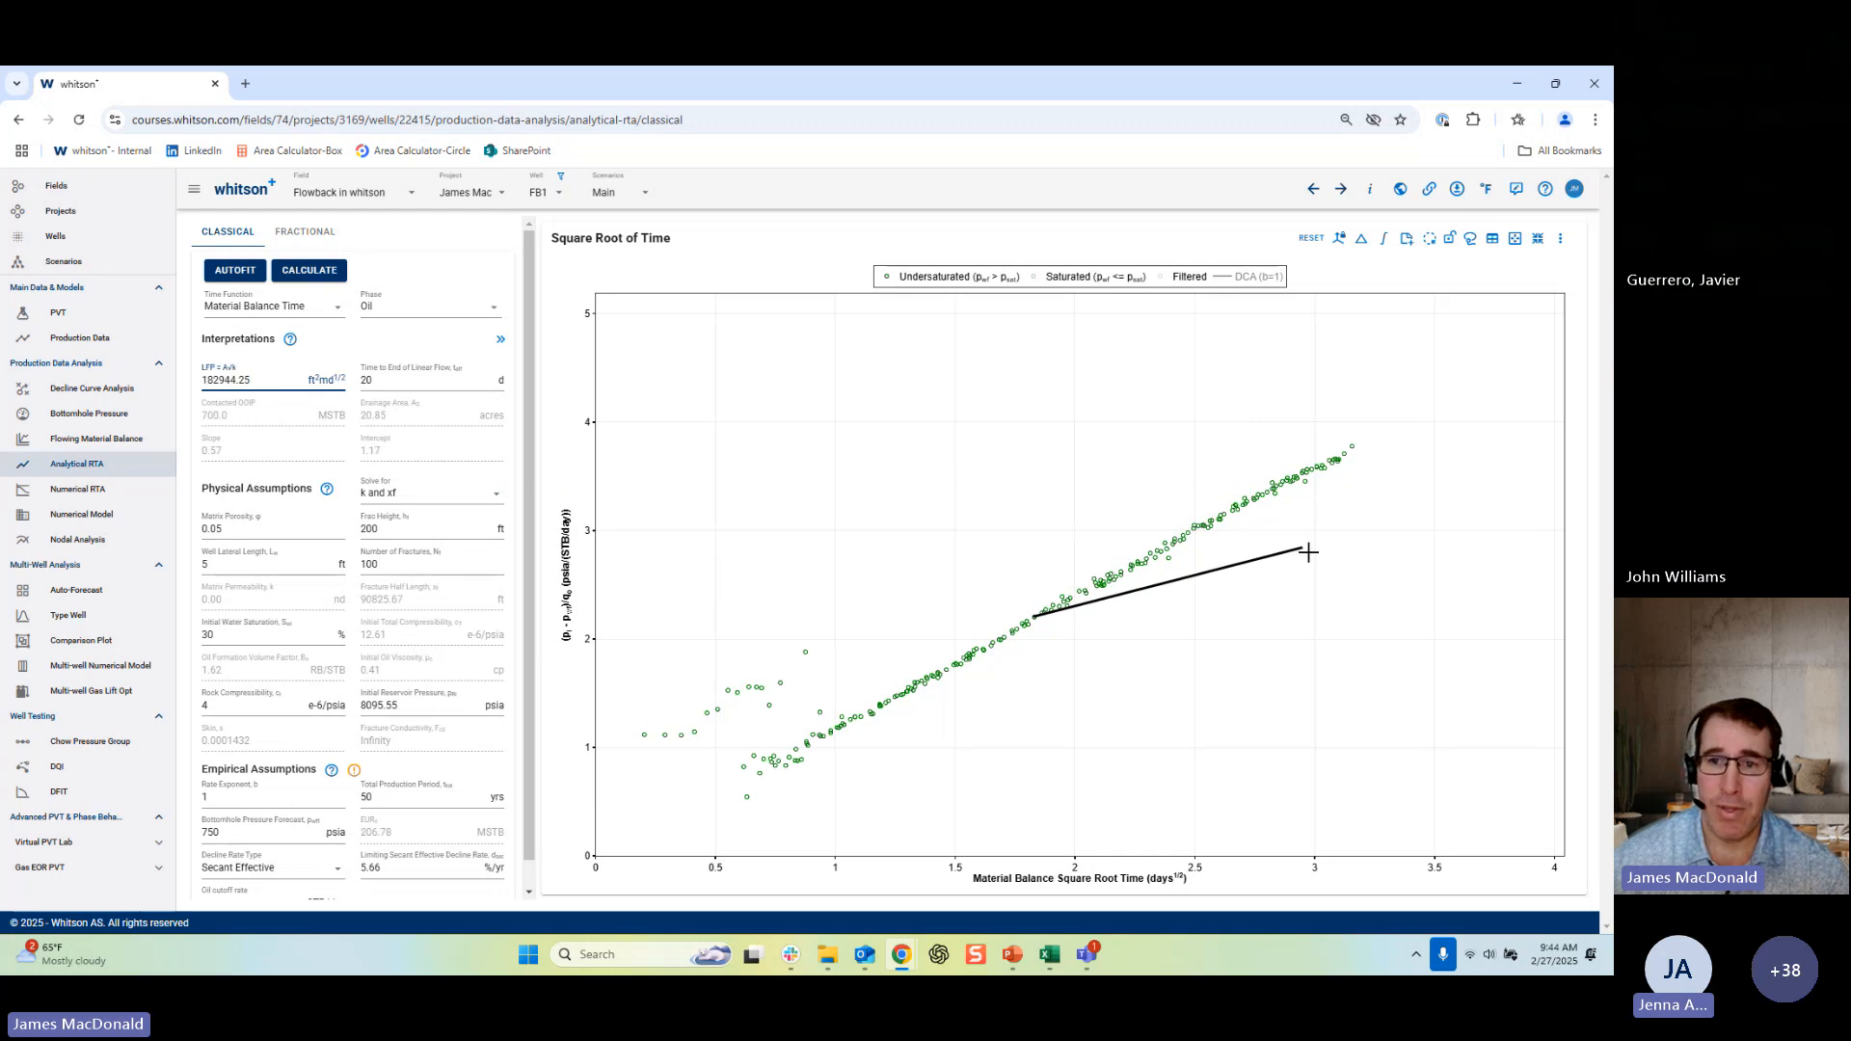
pyautogui.moveTo(1301, 553); pyautogui.dragTo(1284, 482)
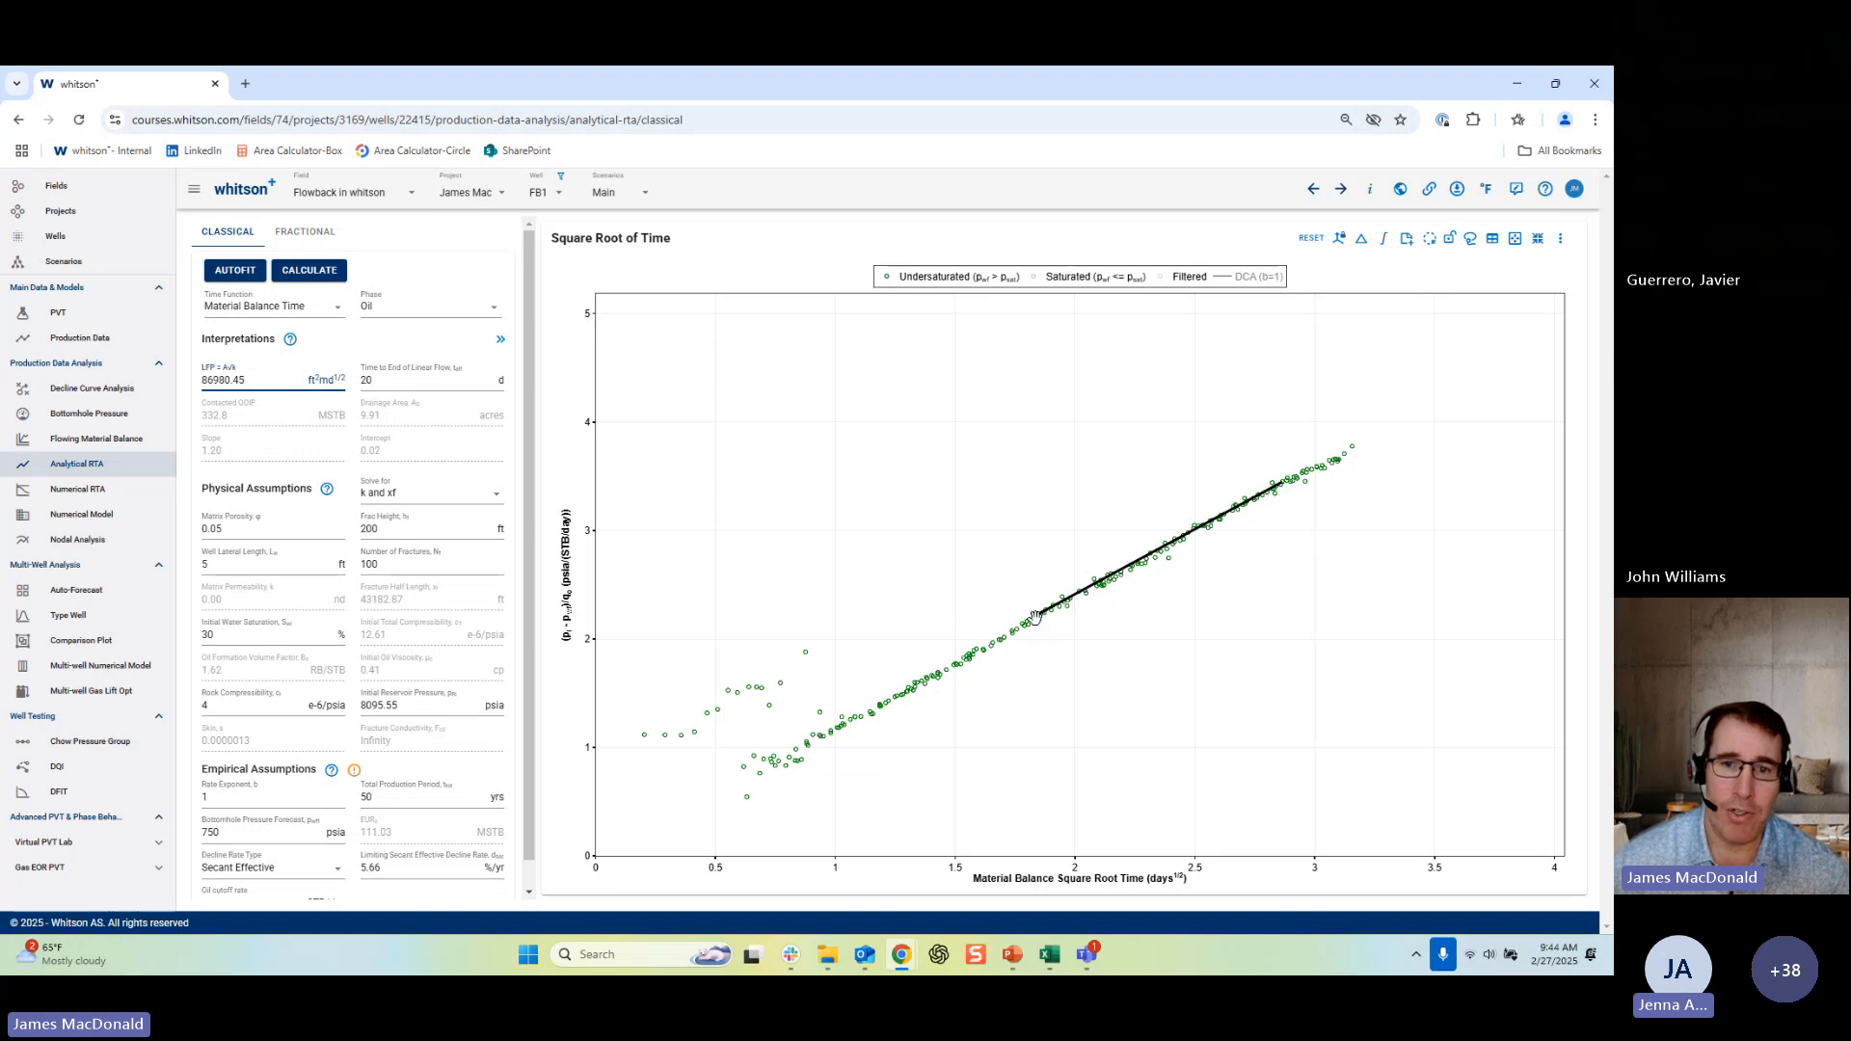
# Raise the line above the data and extend it back to the vertical axis, to a slope of about 1.27 and intercept of about 0.21.
pyautogui.moveTo(1038, 622); pyautogui.dragTo(815, 756)
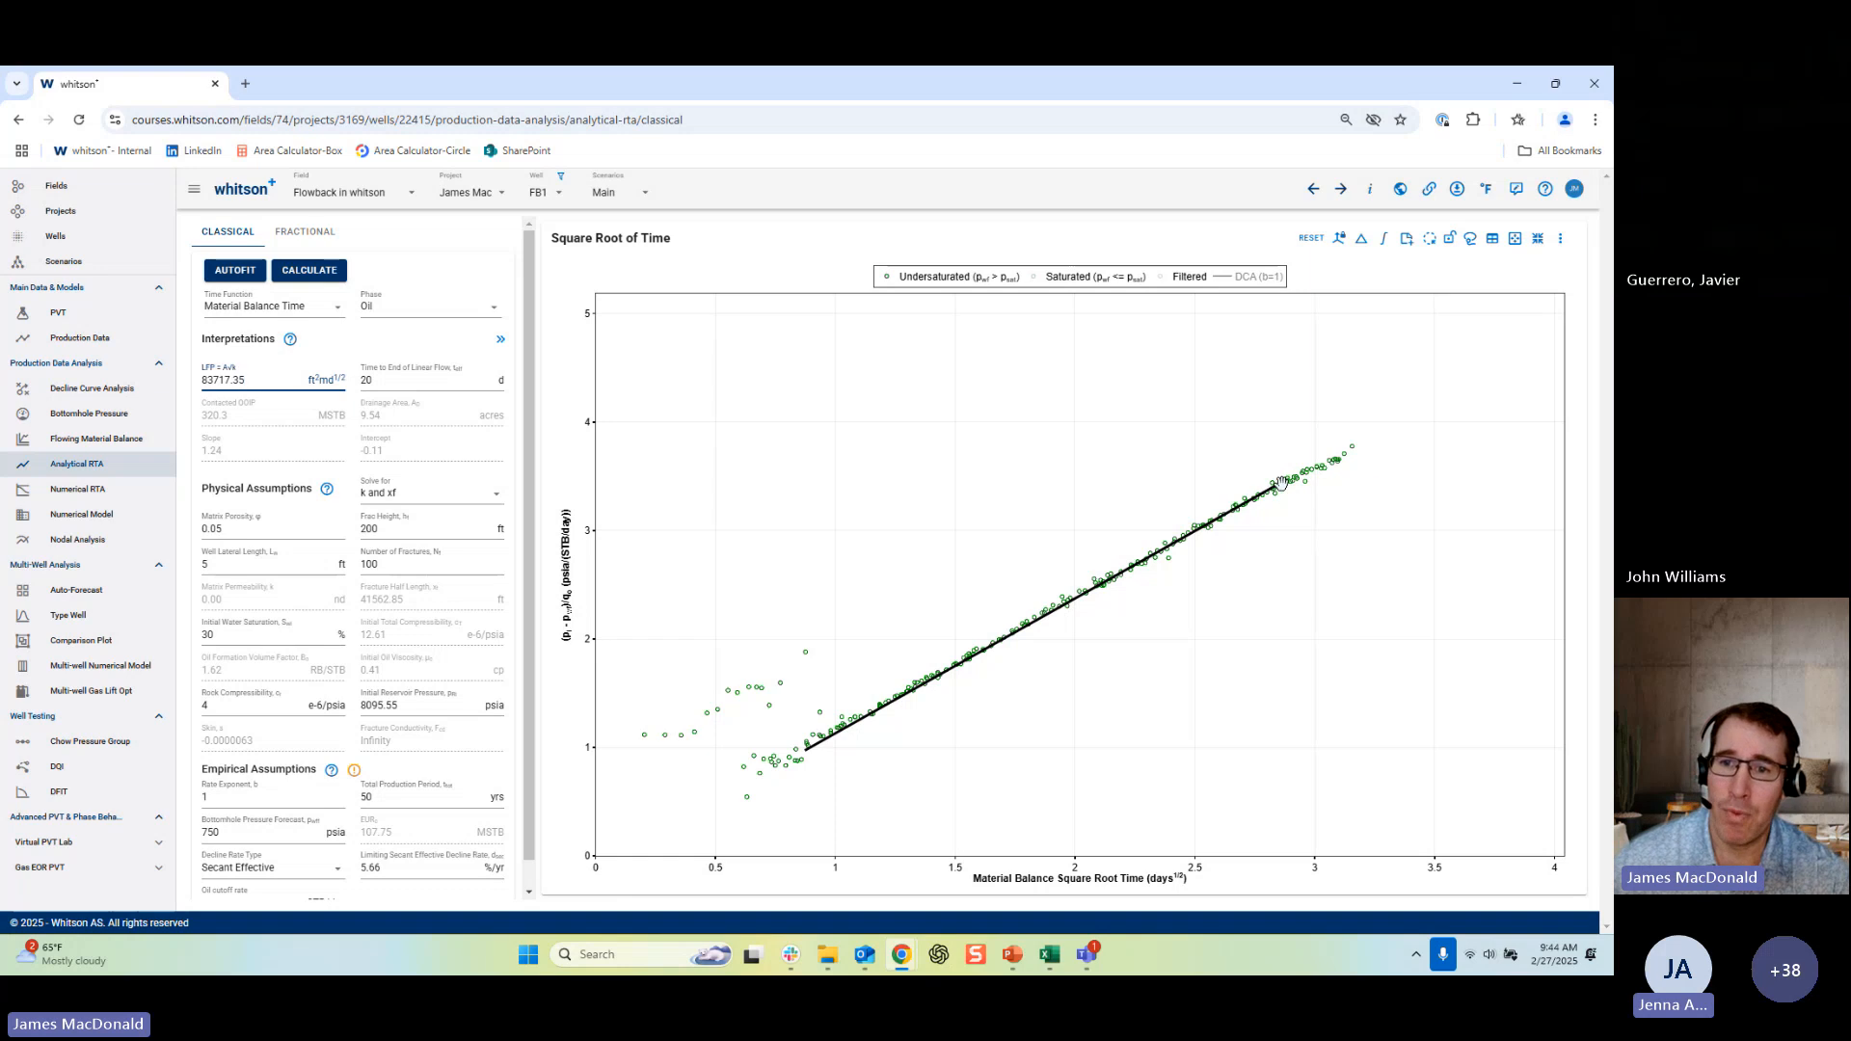
pyautogui.moveTo(1257, 502); pyautogui.dragTo(1108, 541)
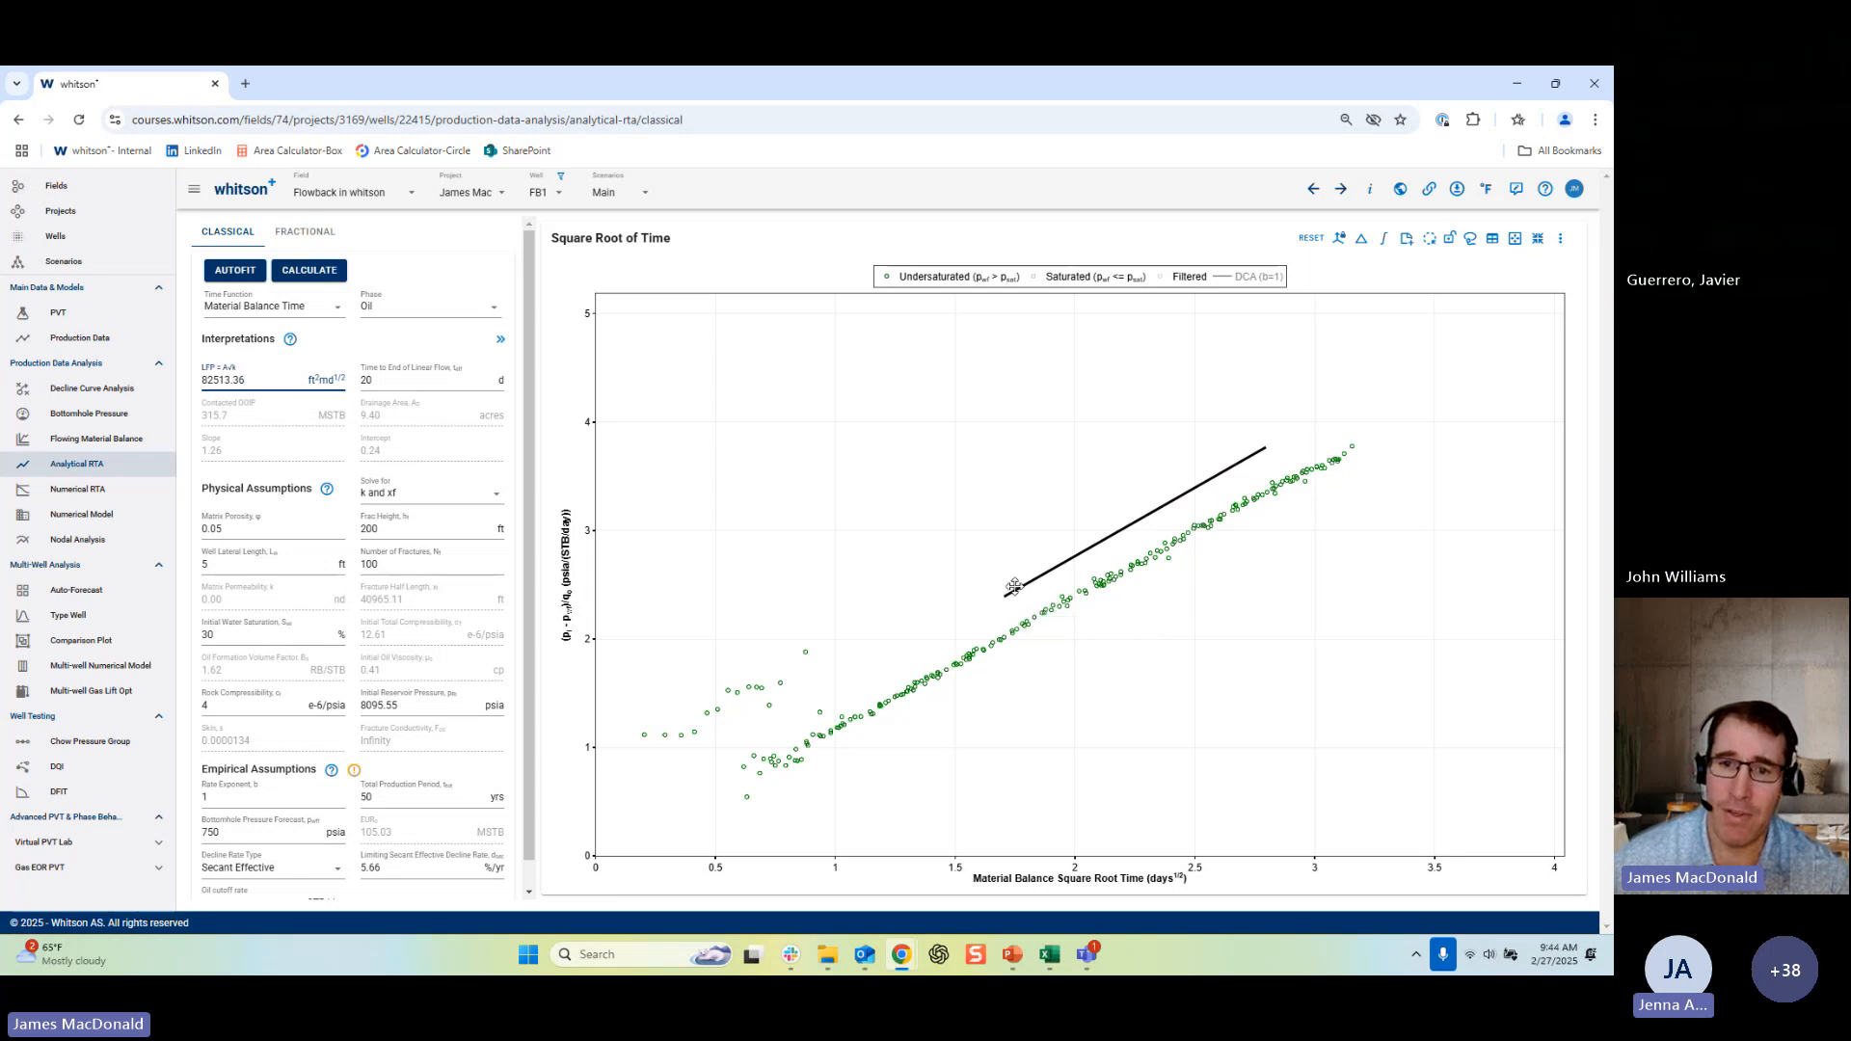
pyautogui.moveTo(1001, 597); pyautogui.dragTo(591, 841)
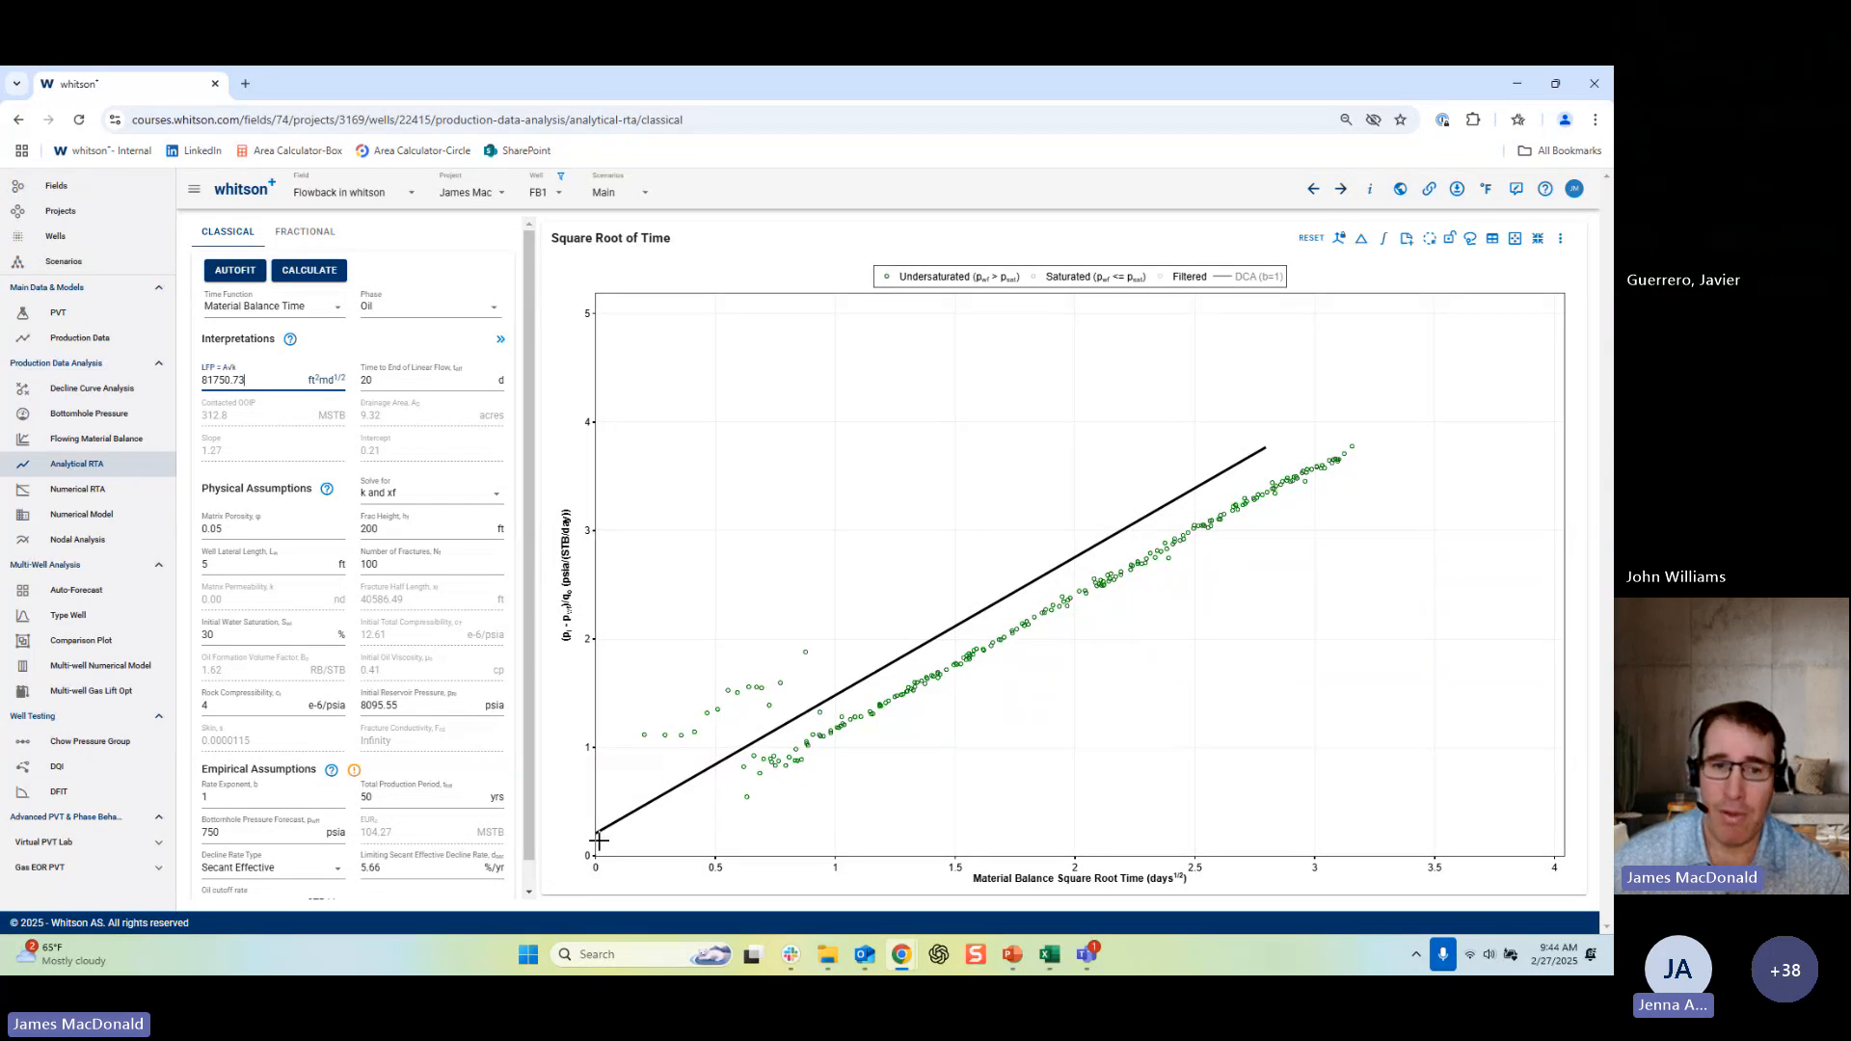
# Shorten the raised line, move it onto the data and extend it over the full range, to a slope of about 1.21 and intercept of -0.04.
pyautogui.moveTo(597, 830); pyautogui.dragTo(960, 612)
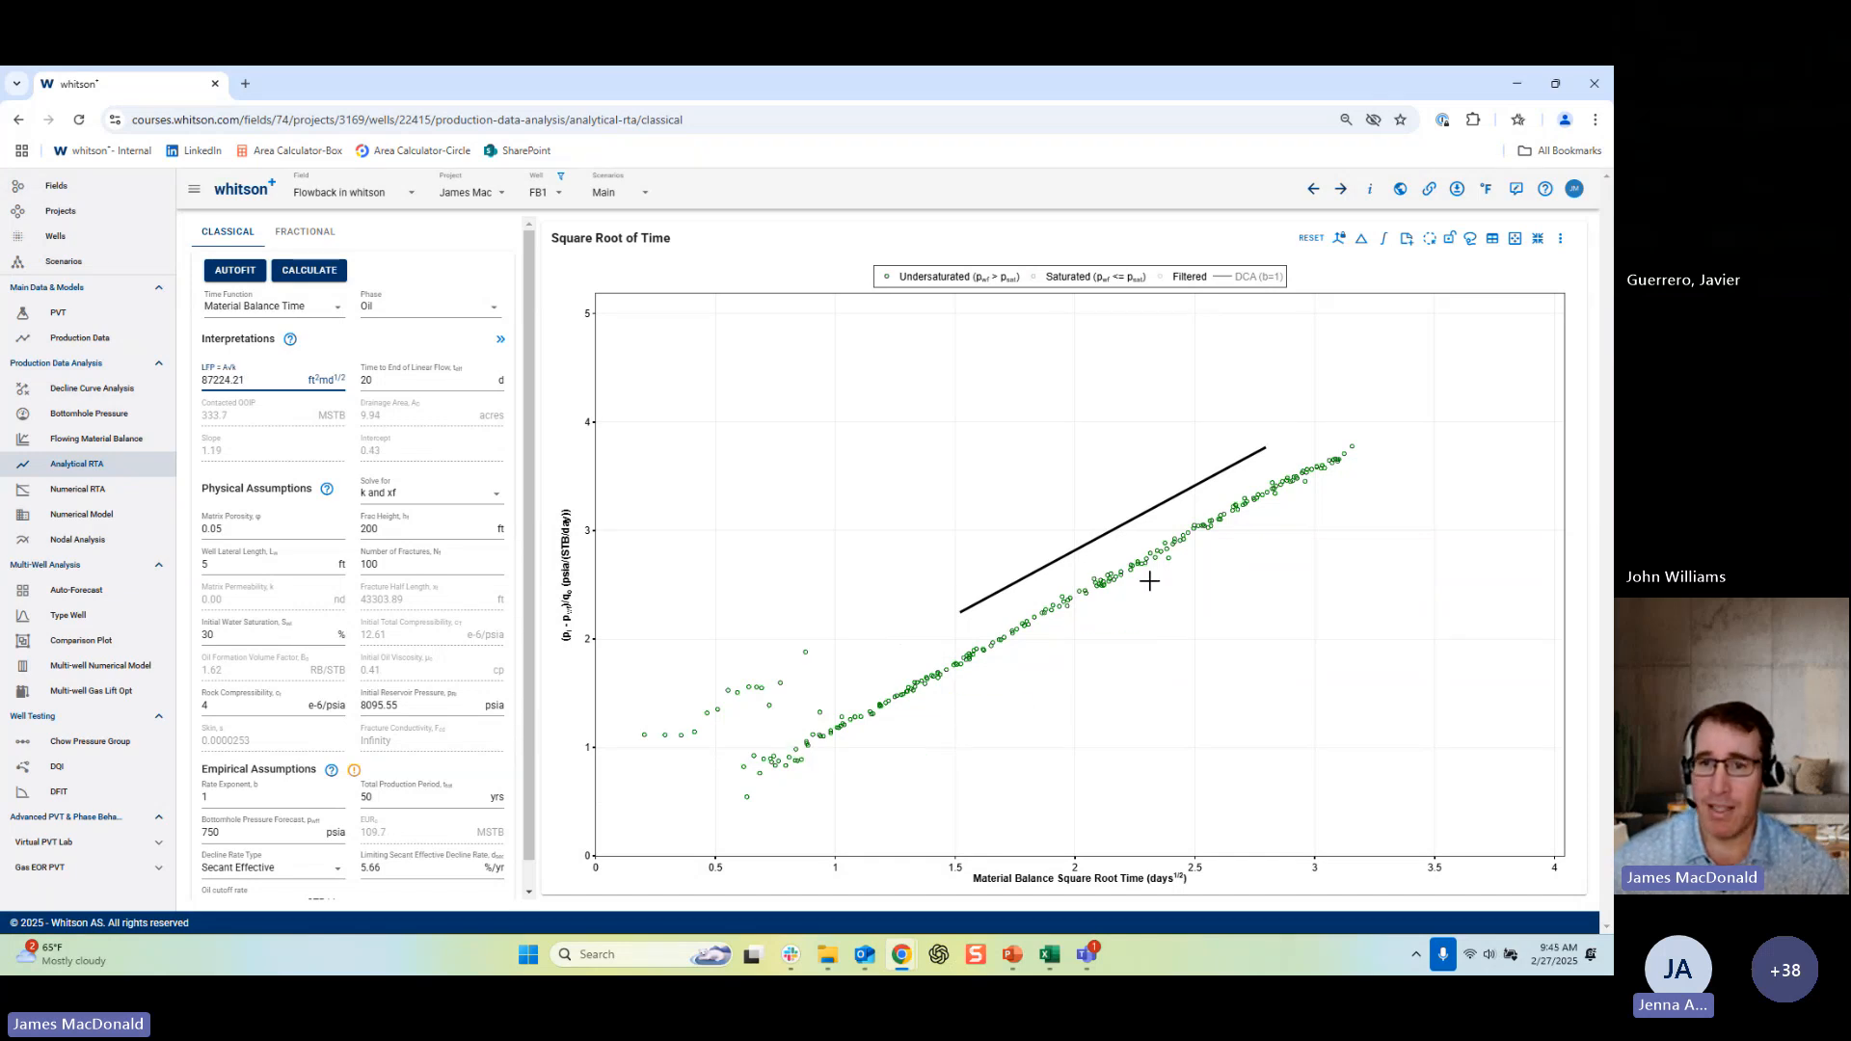
pyautogui.moveTo(1270, 448); pyautogui.dragTo(1189, 485)
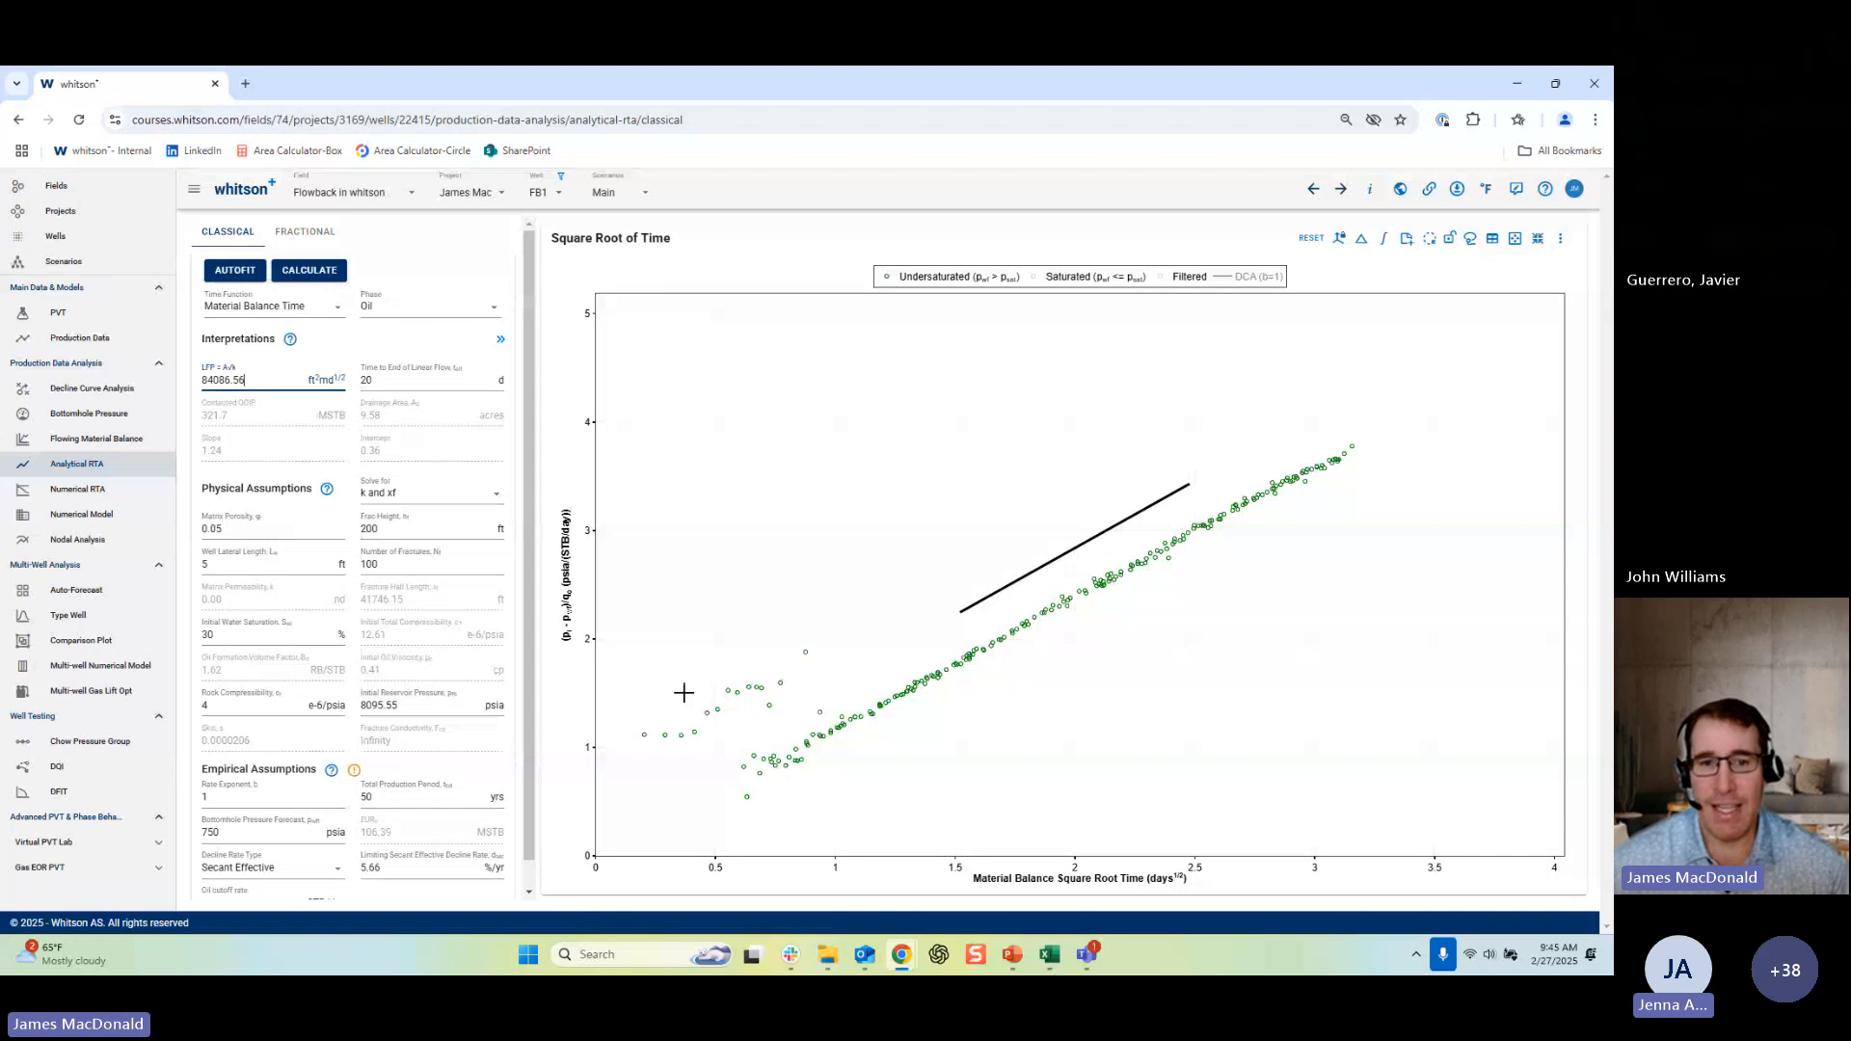
pyautogui.moveTo(1064, 550); pyautogui.dragTo(844, 730)
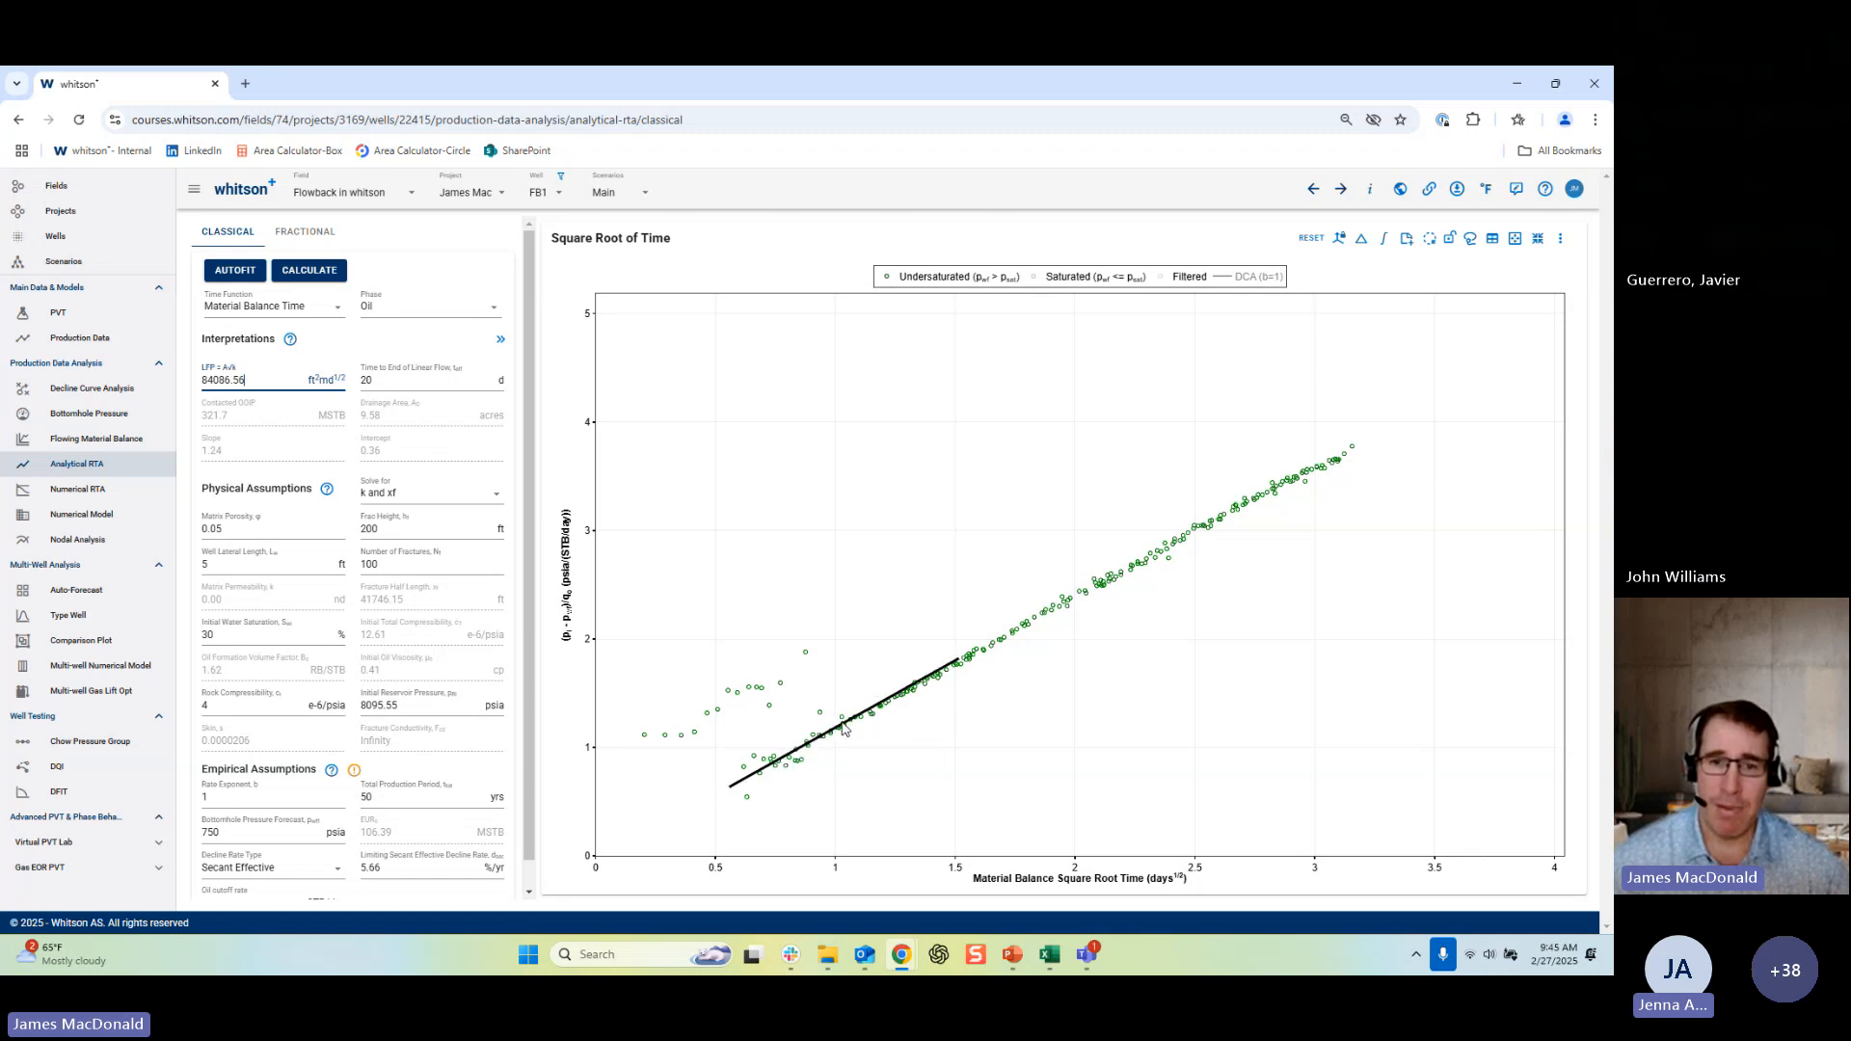
pyautogui.moveTo(961, 659); pyautogui.dragTo(1339, 464)
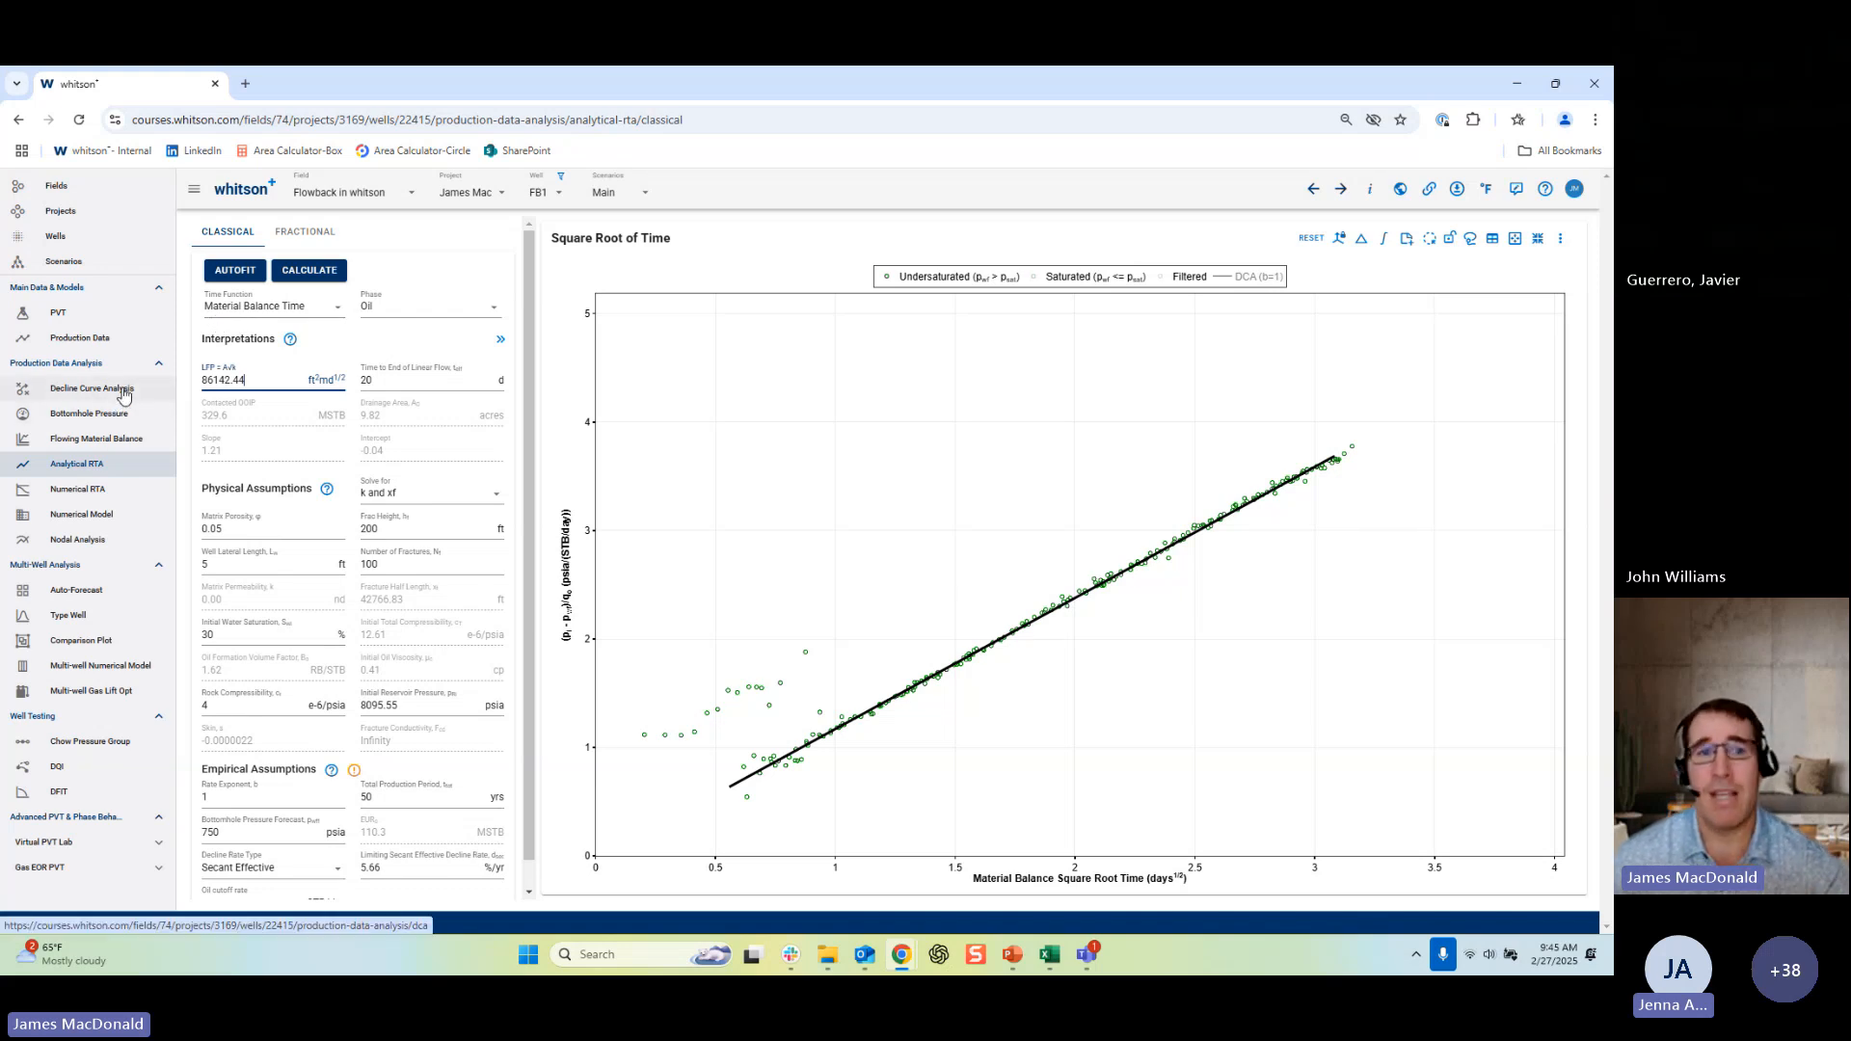
# Compare the Flowing Material Balance estimates with the Analytical RTA results for well FB1.
pyautogui.click(93, 439)
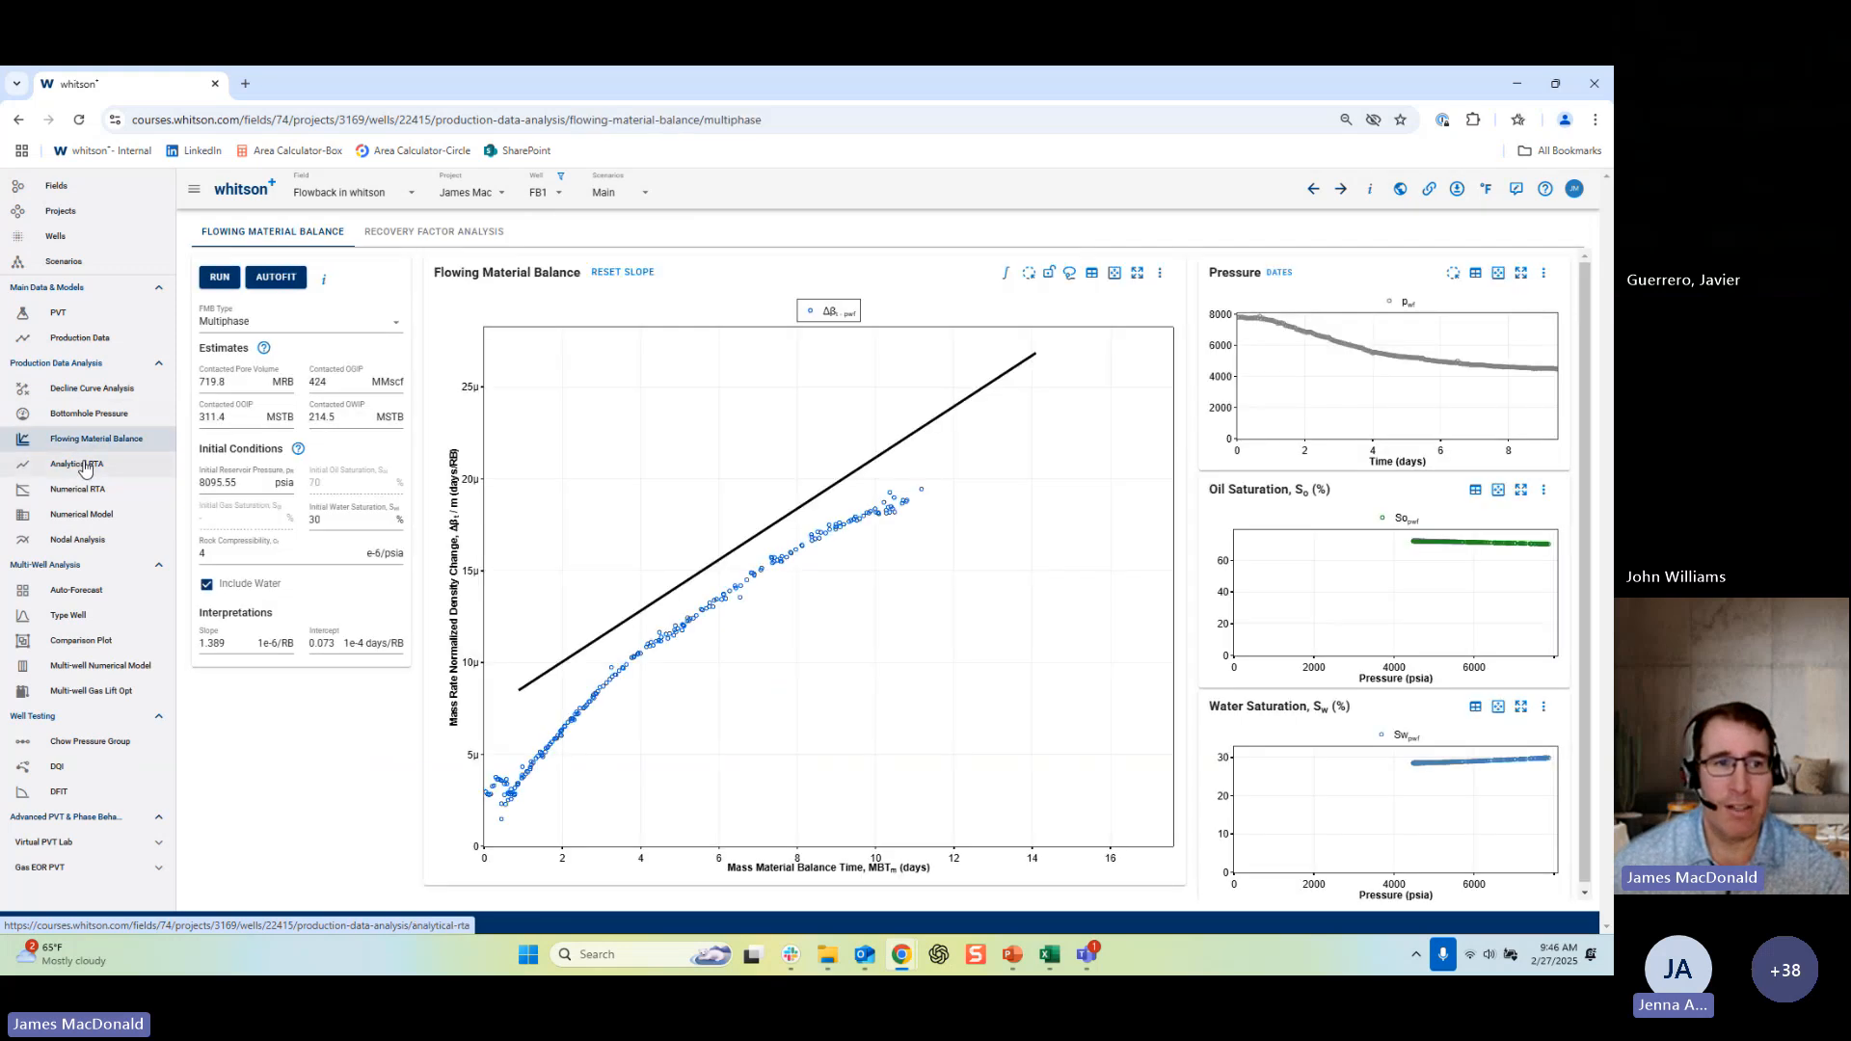
pyautogui.click(85, 467)
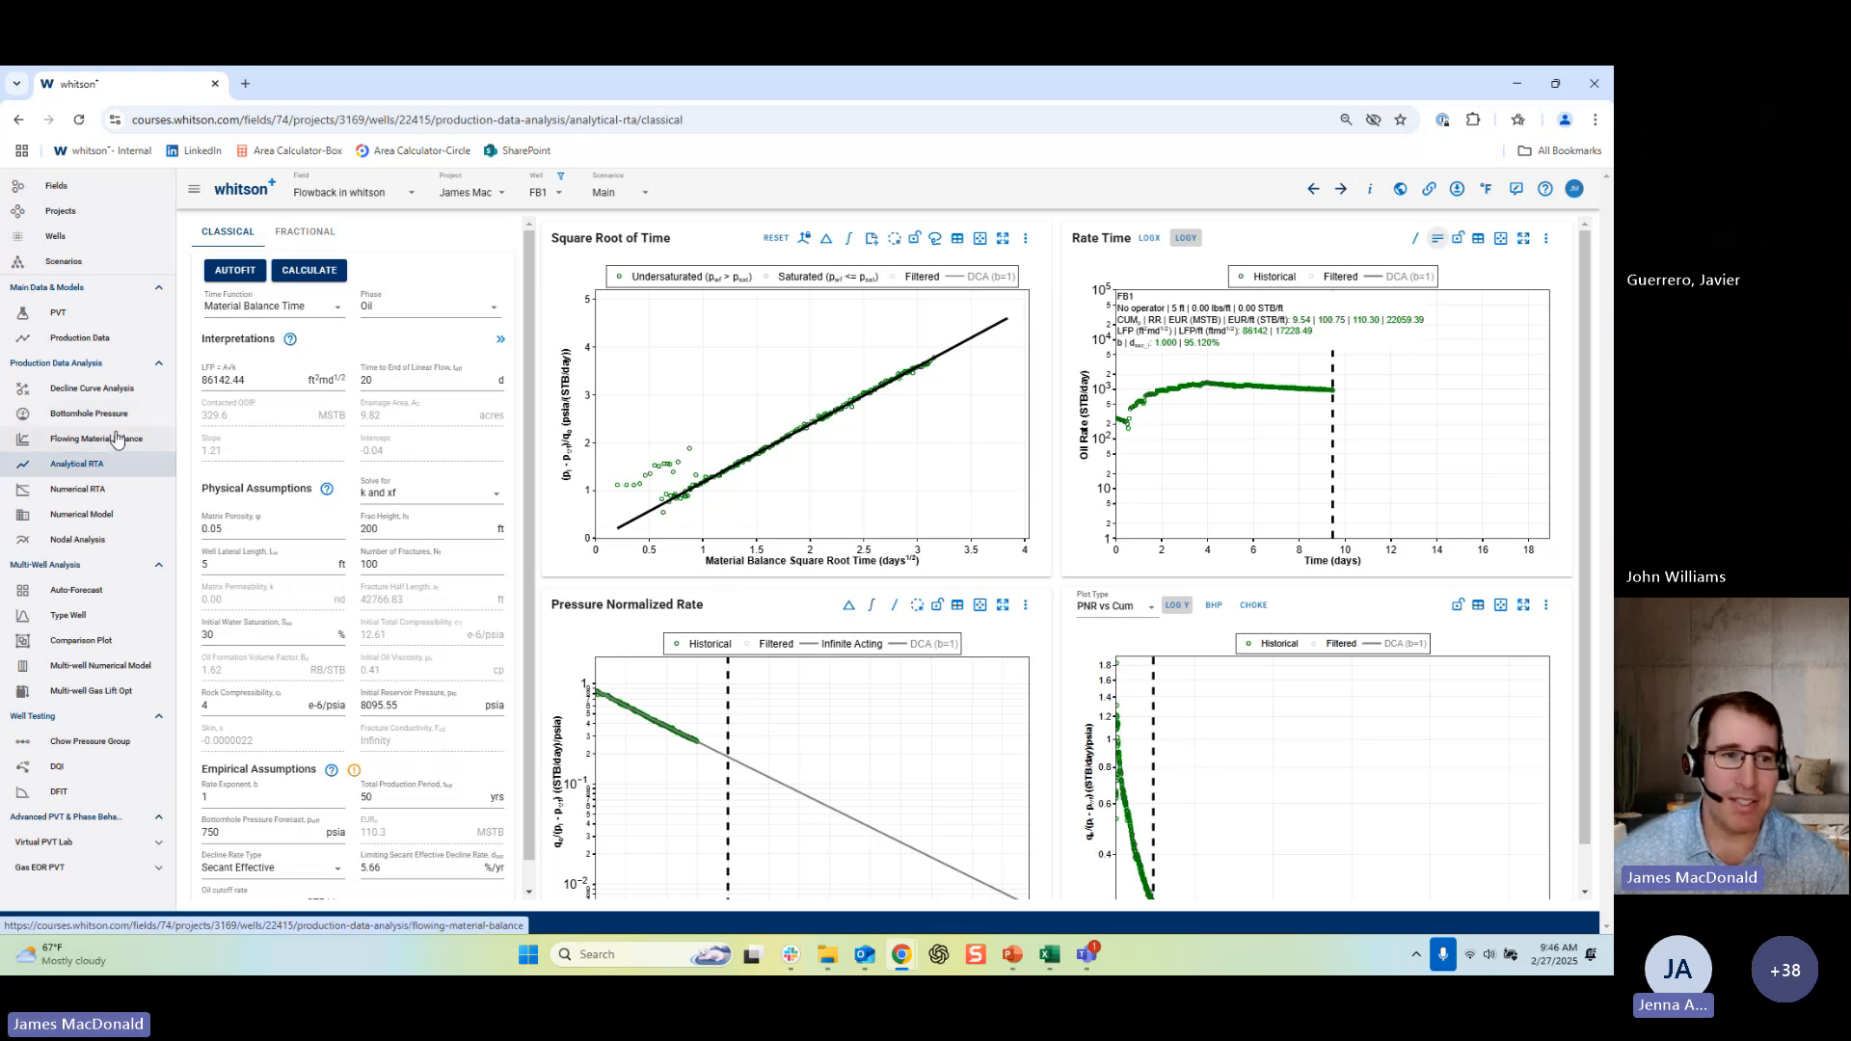
# Open the project's Comparison Plot list, and view the "Let's Build This Chart" slide in PowerPoint before returning to whitson+.
pyautogui.click(100, 643)
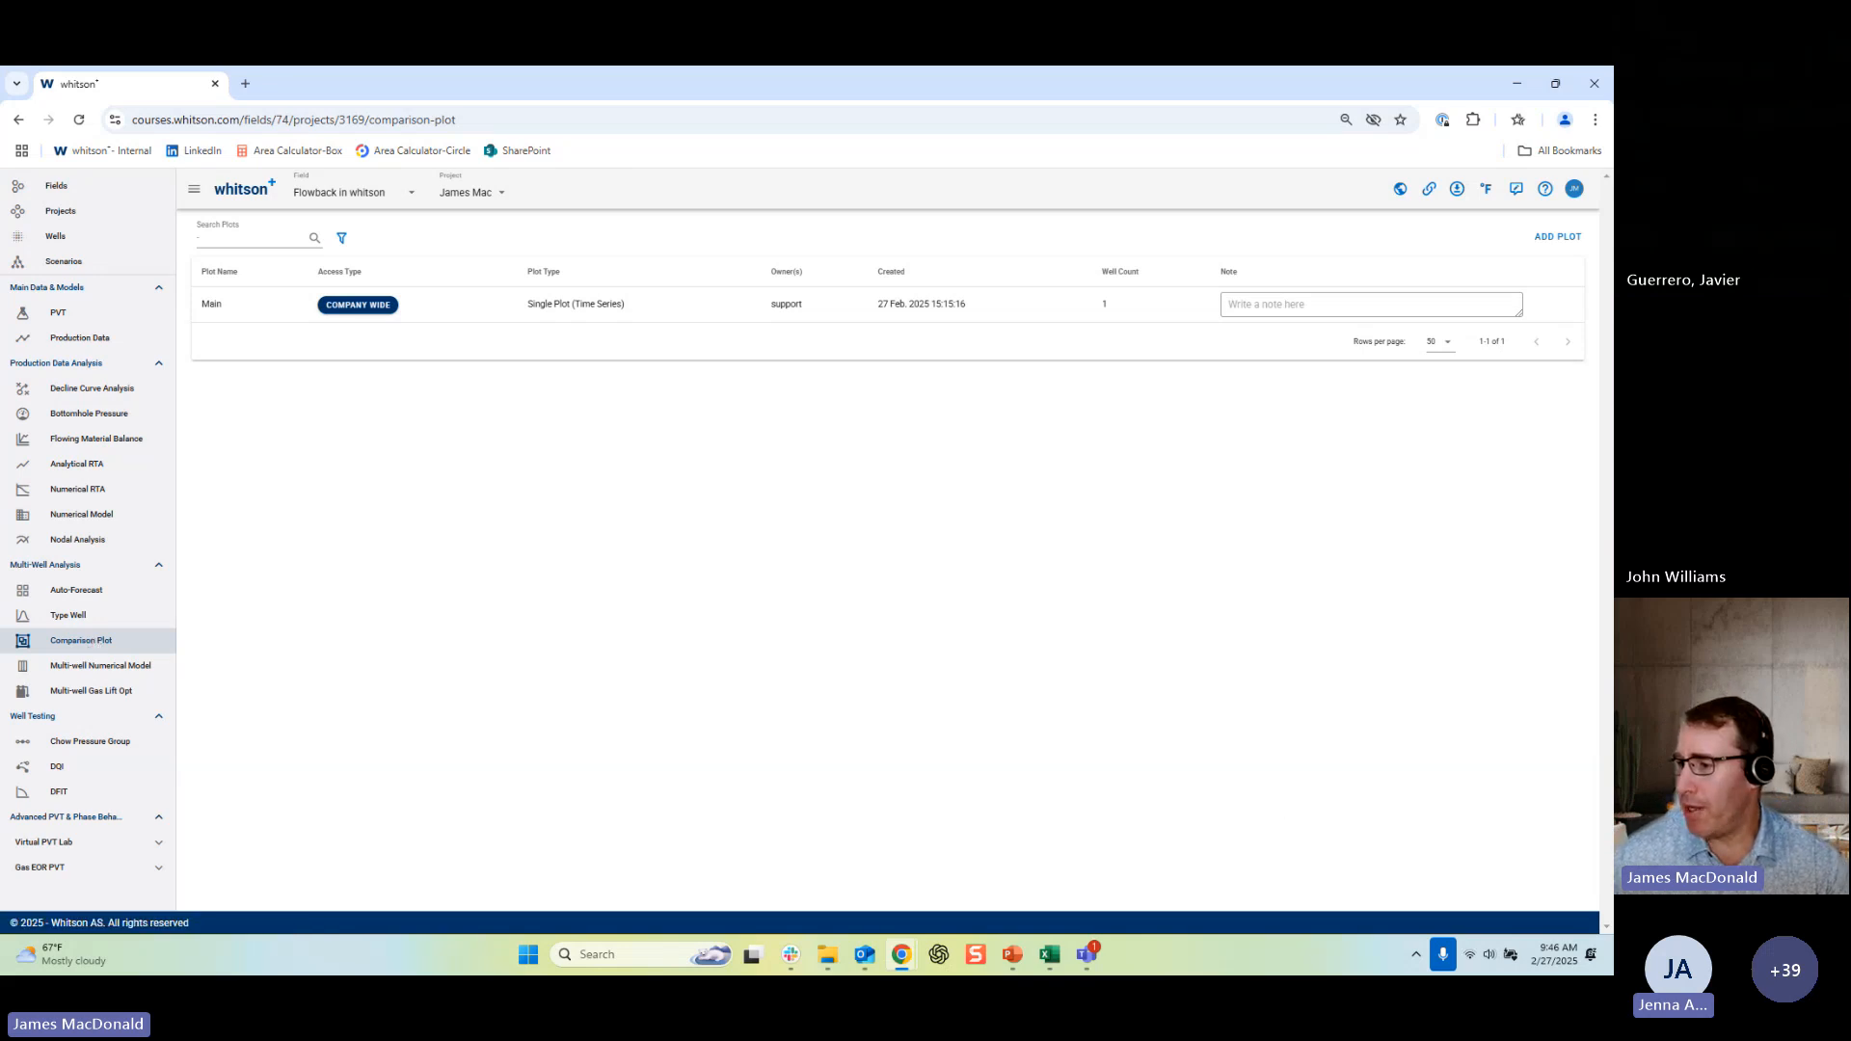
pyautogui.hotkey('alt', 'Tab')
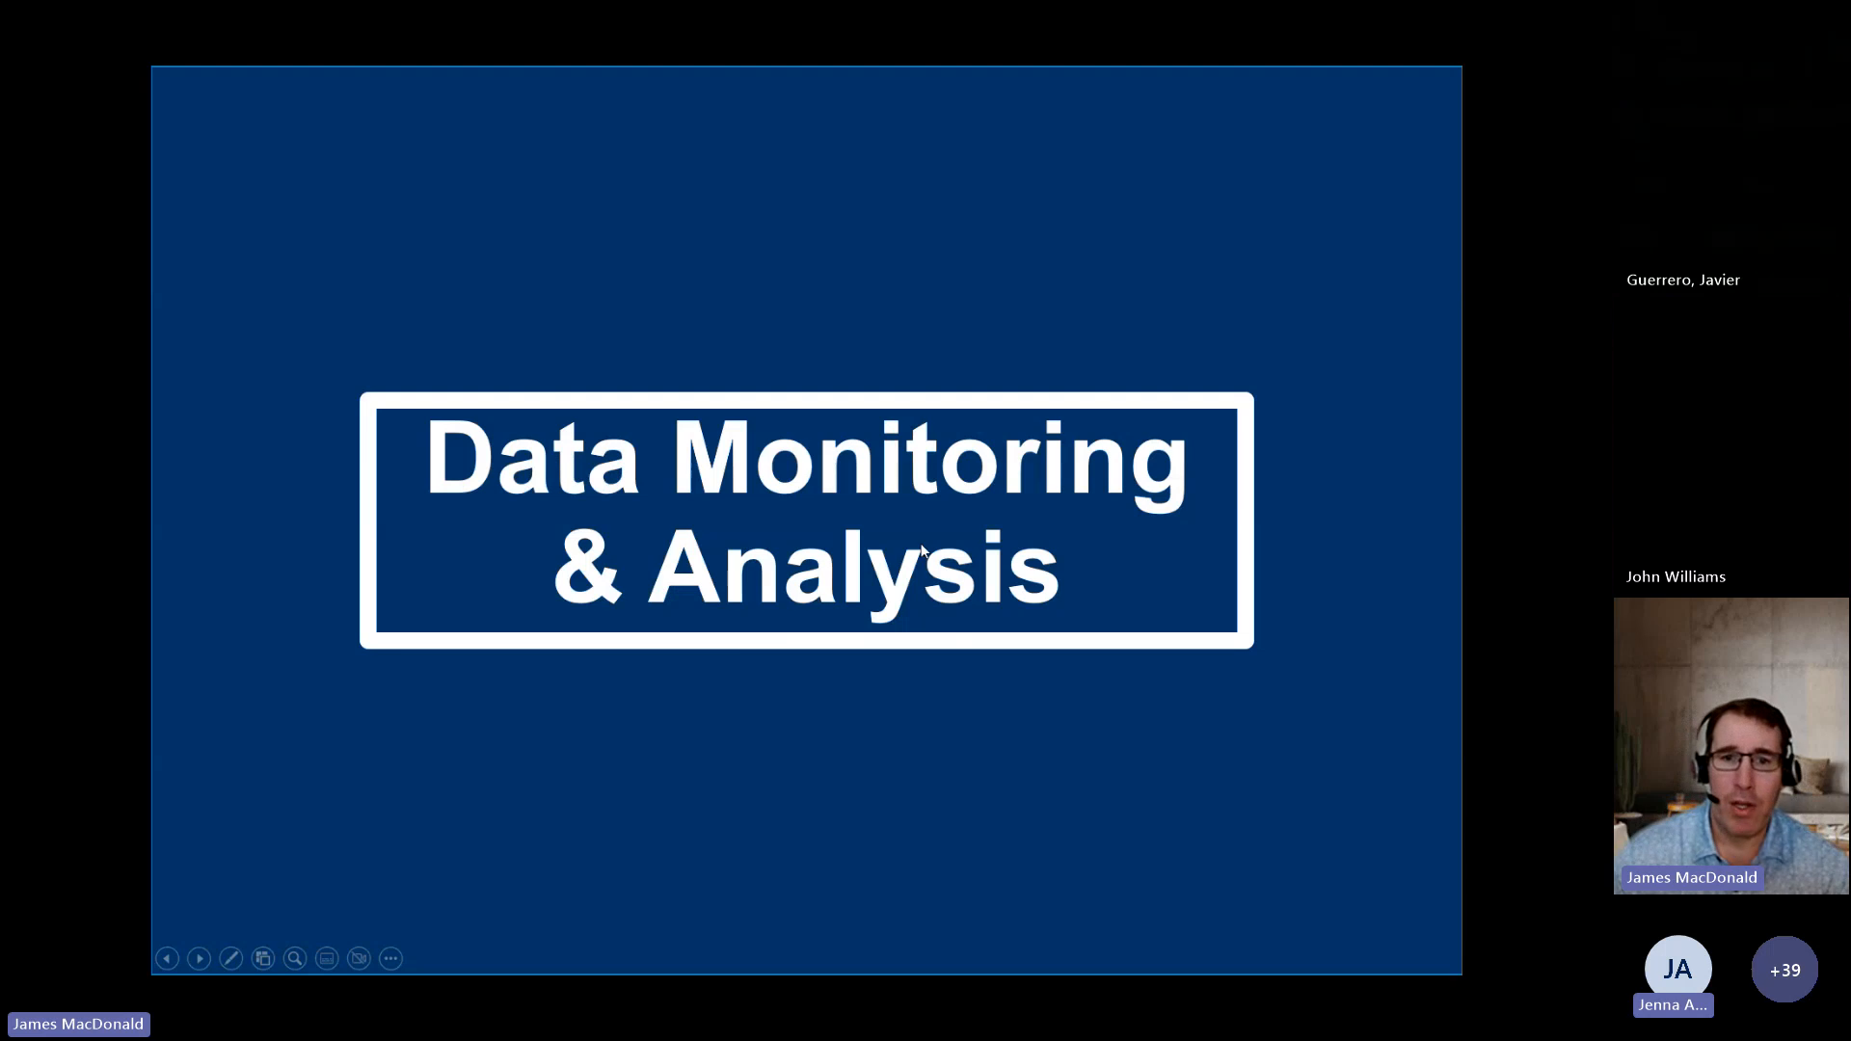
pyautogui.click(925, 552)
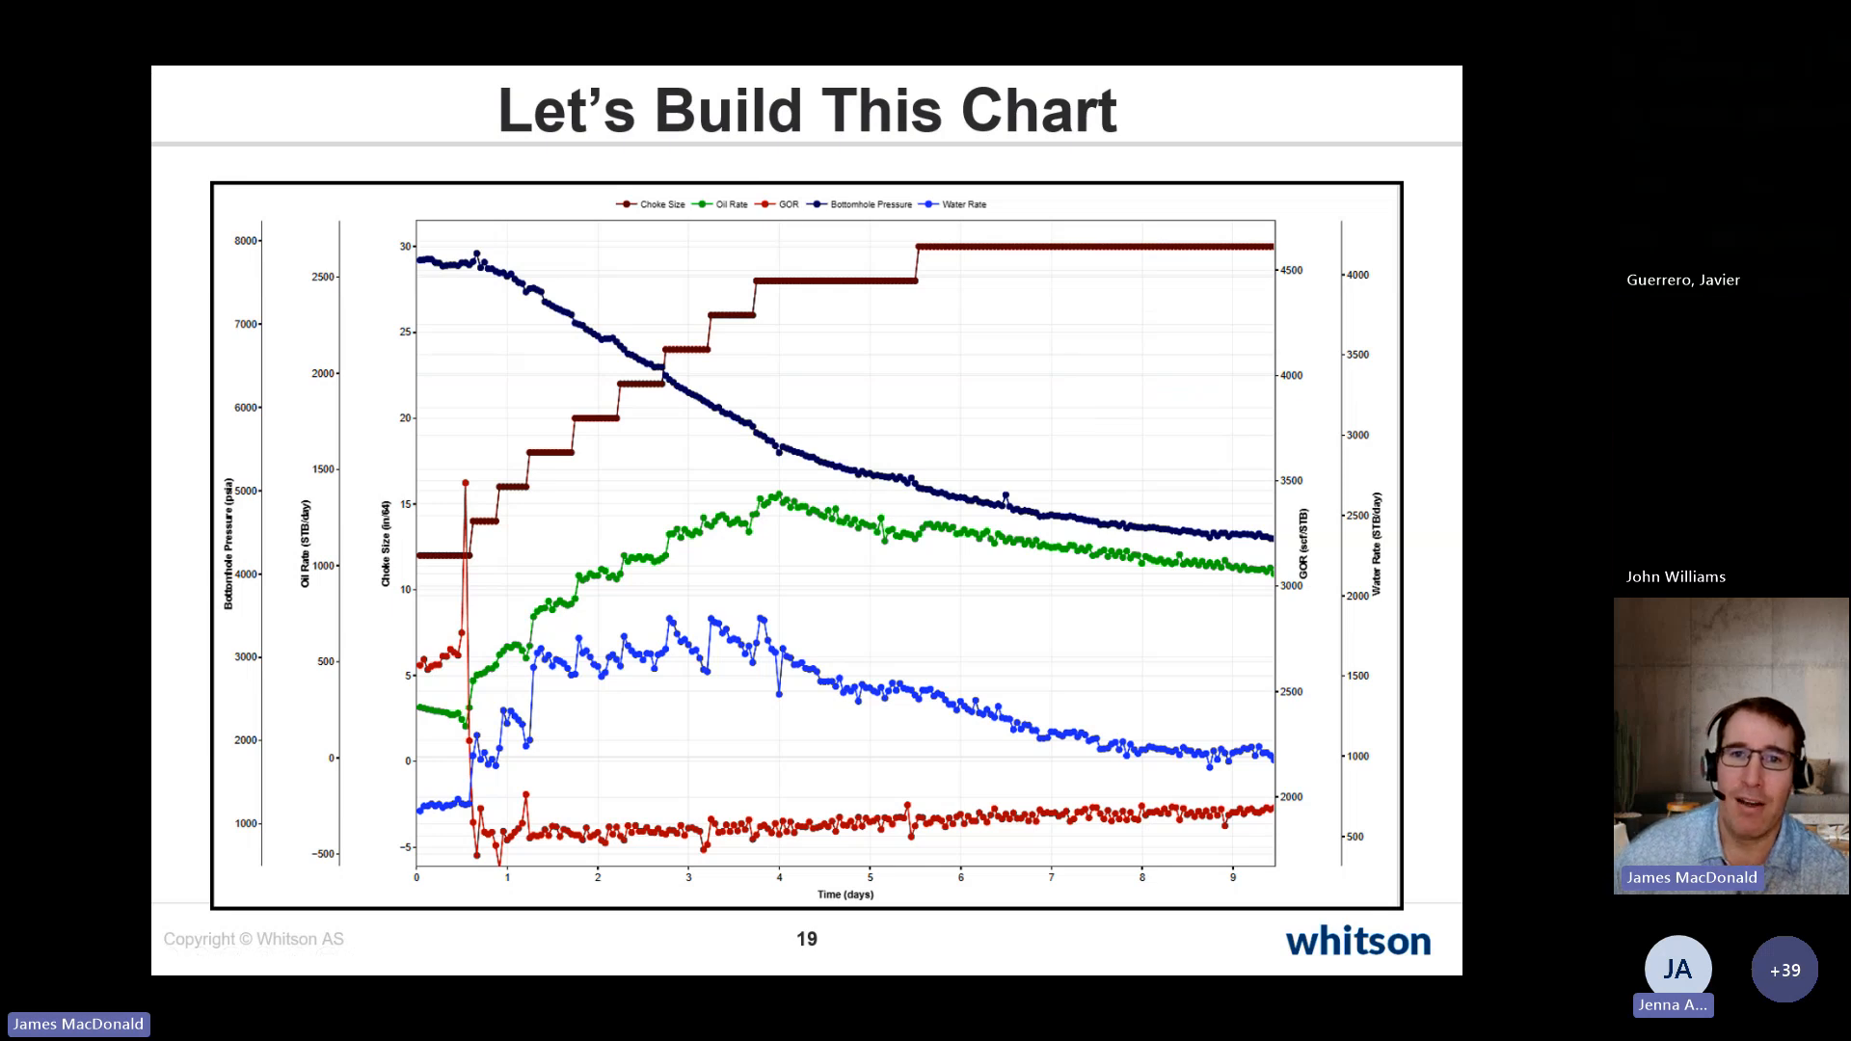
pyautogui.press('Escape')
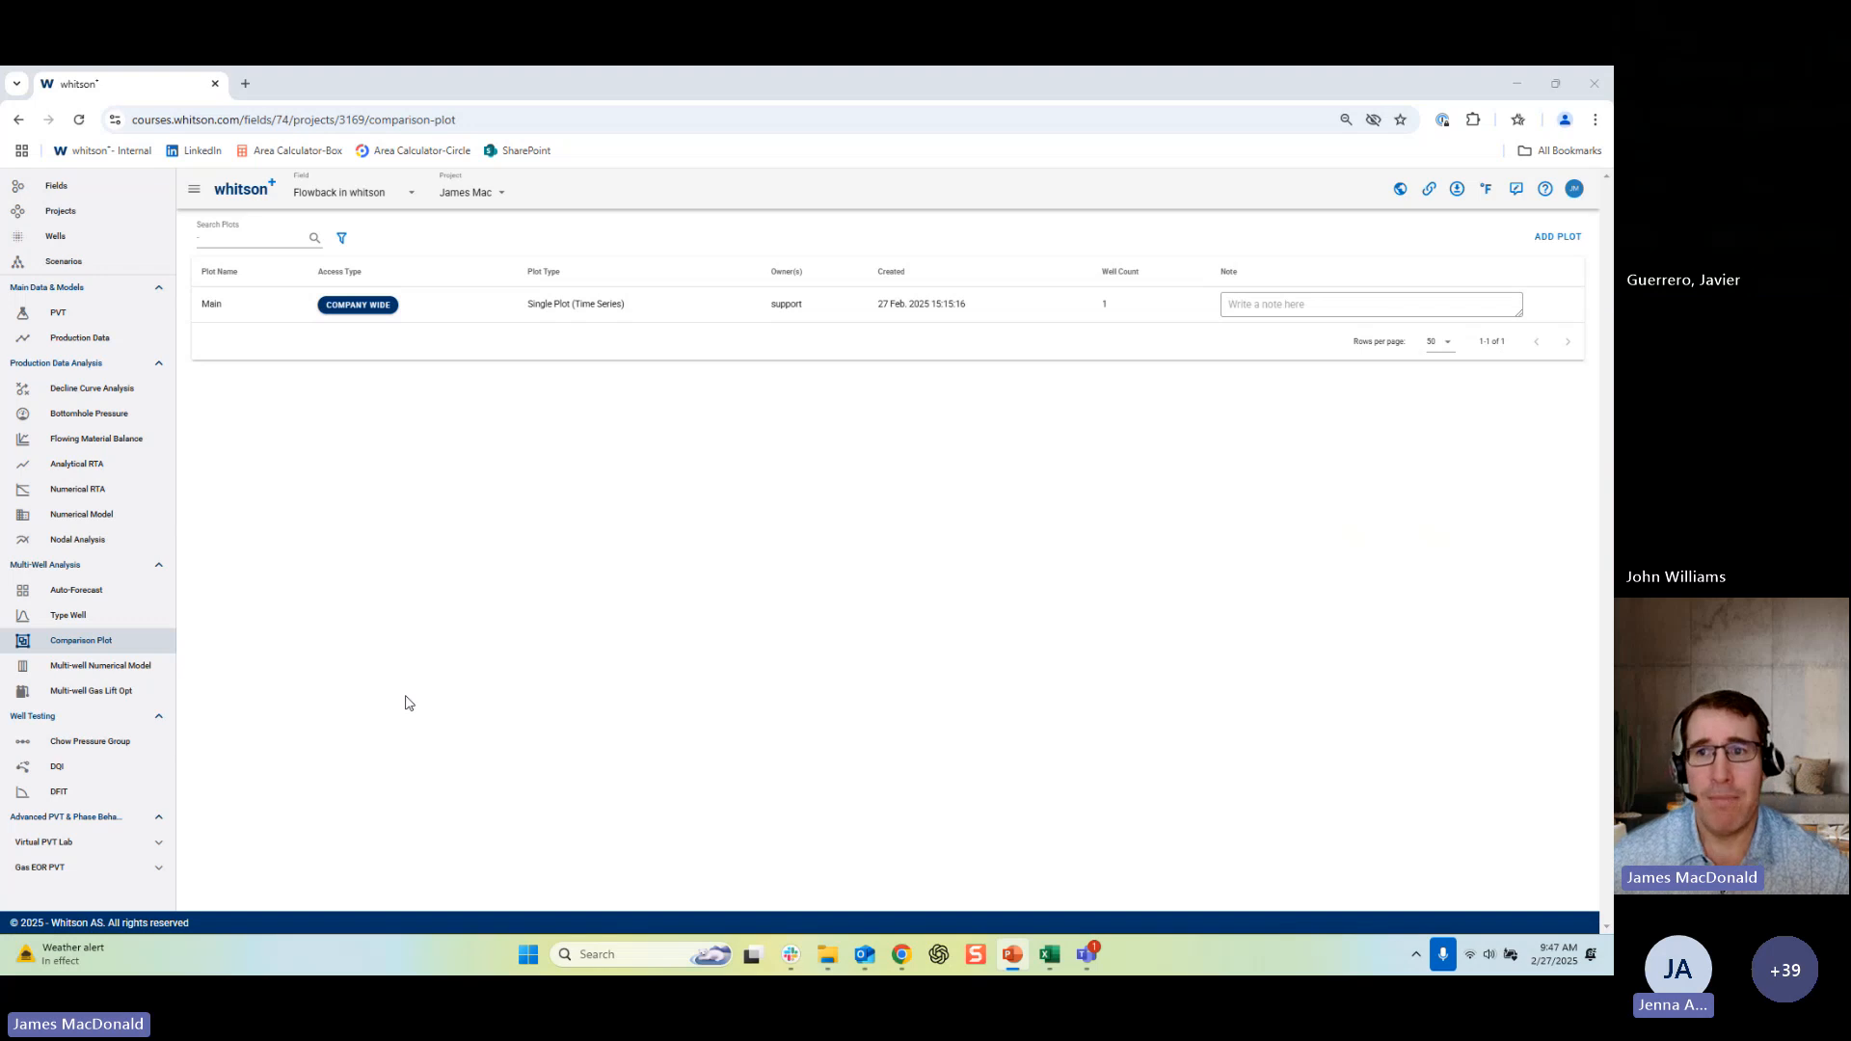
# Create and save a new private comparison plot containing well FB1.
pyautogui.click(1559, 241)
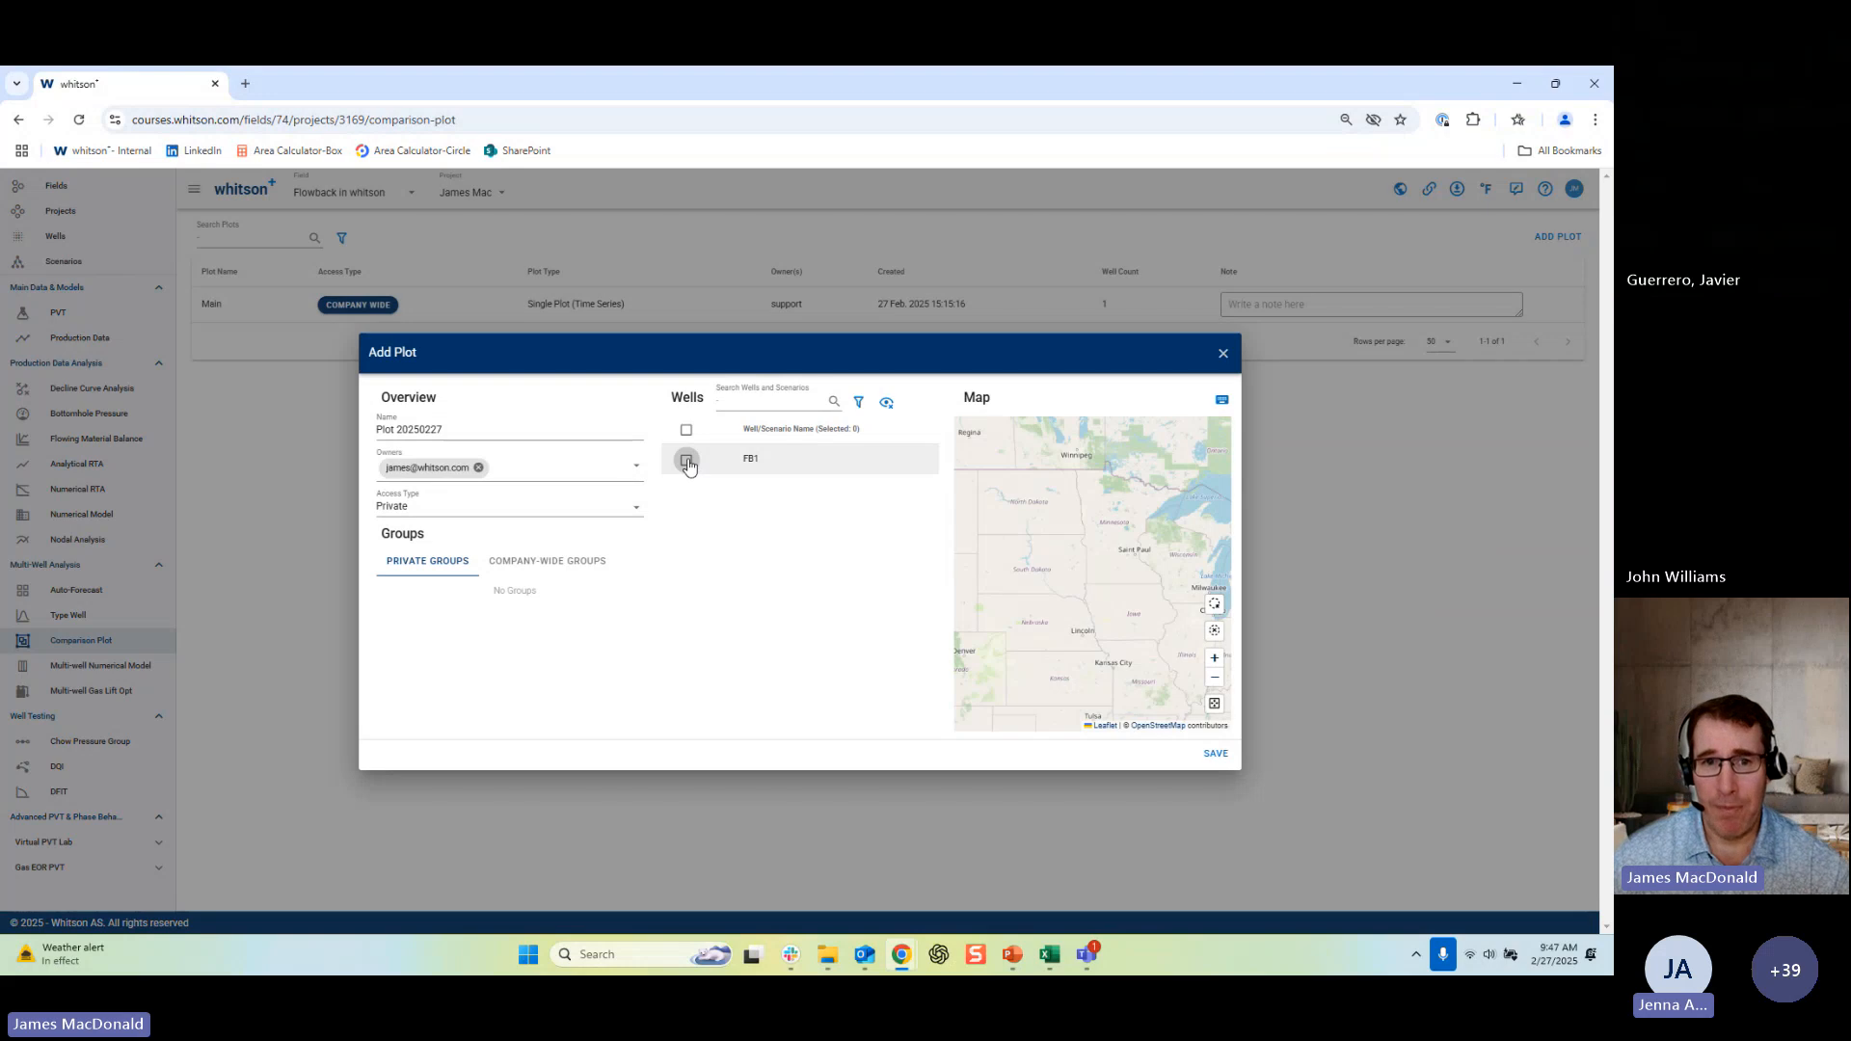
pyautogui.click(685, 460)
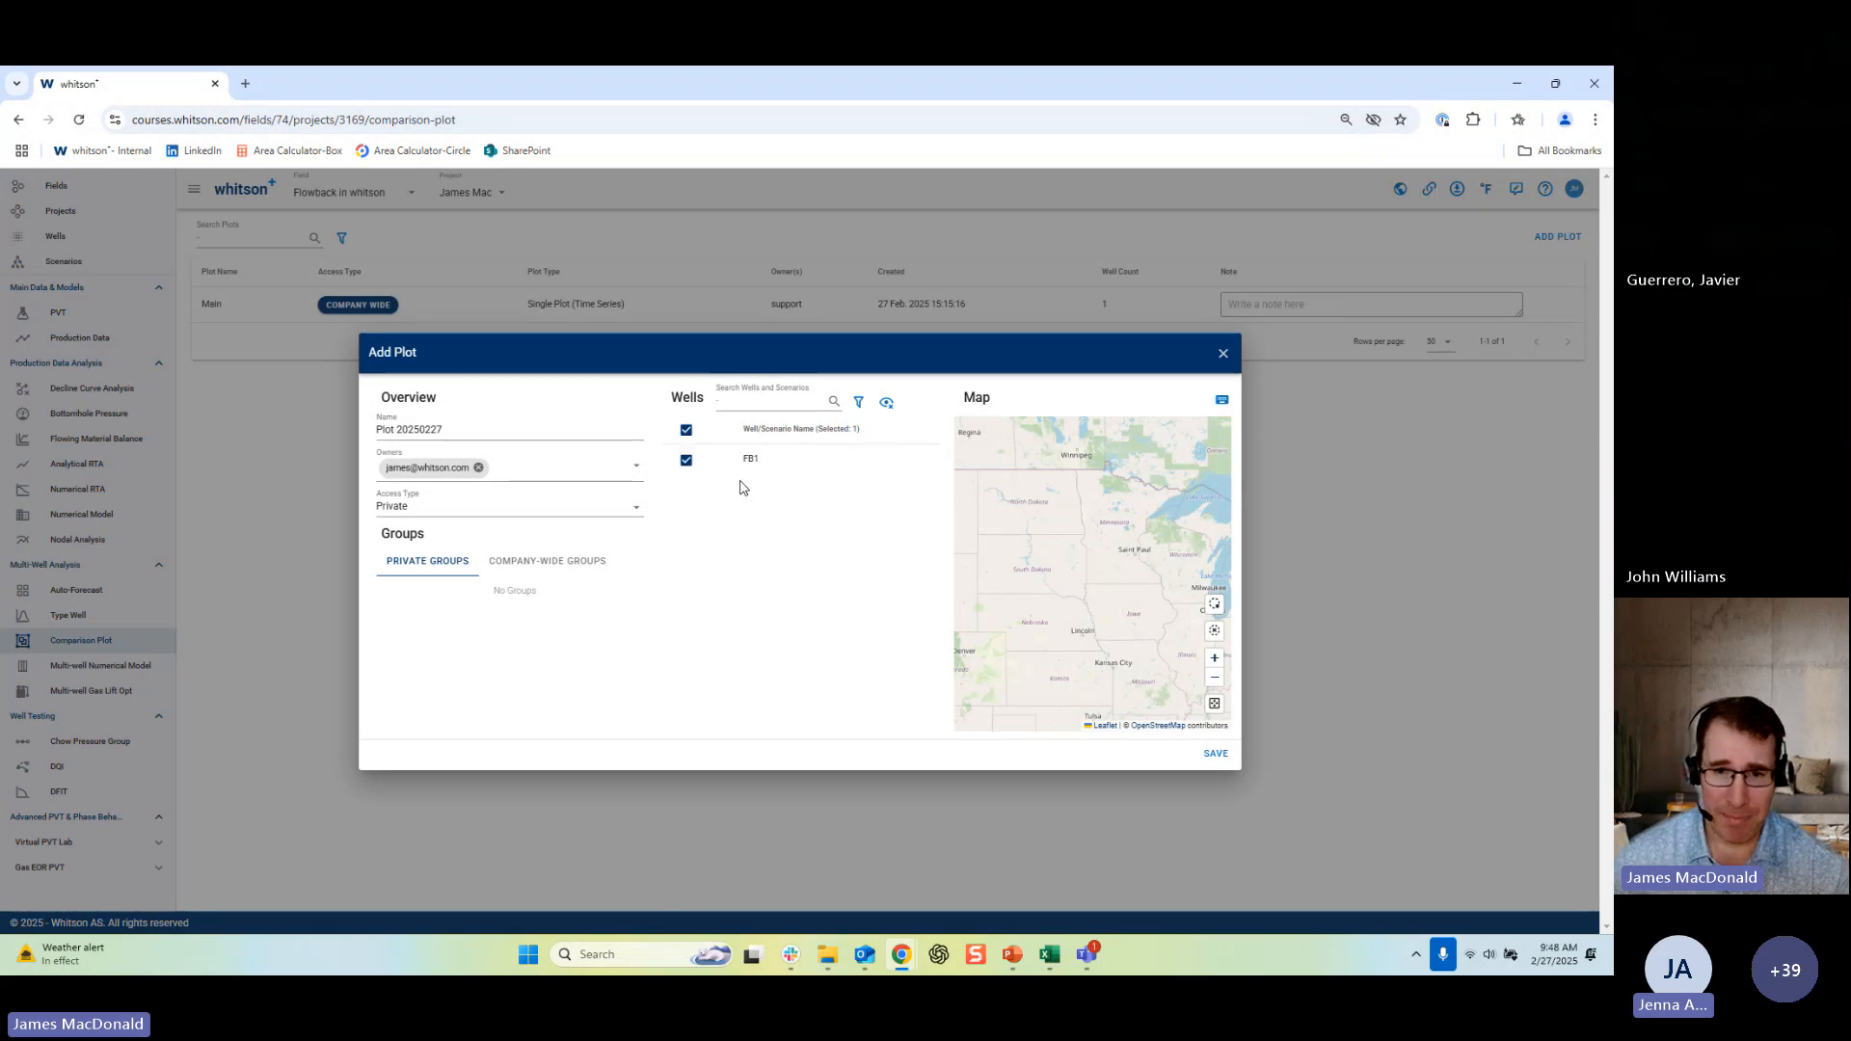
pyautogui.click(1219, 754)
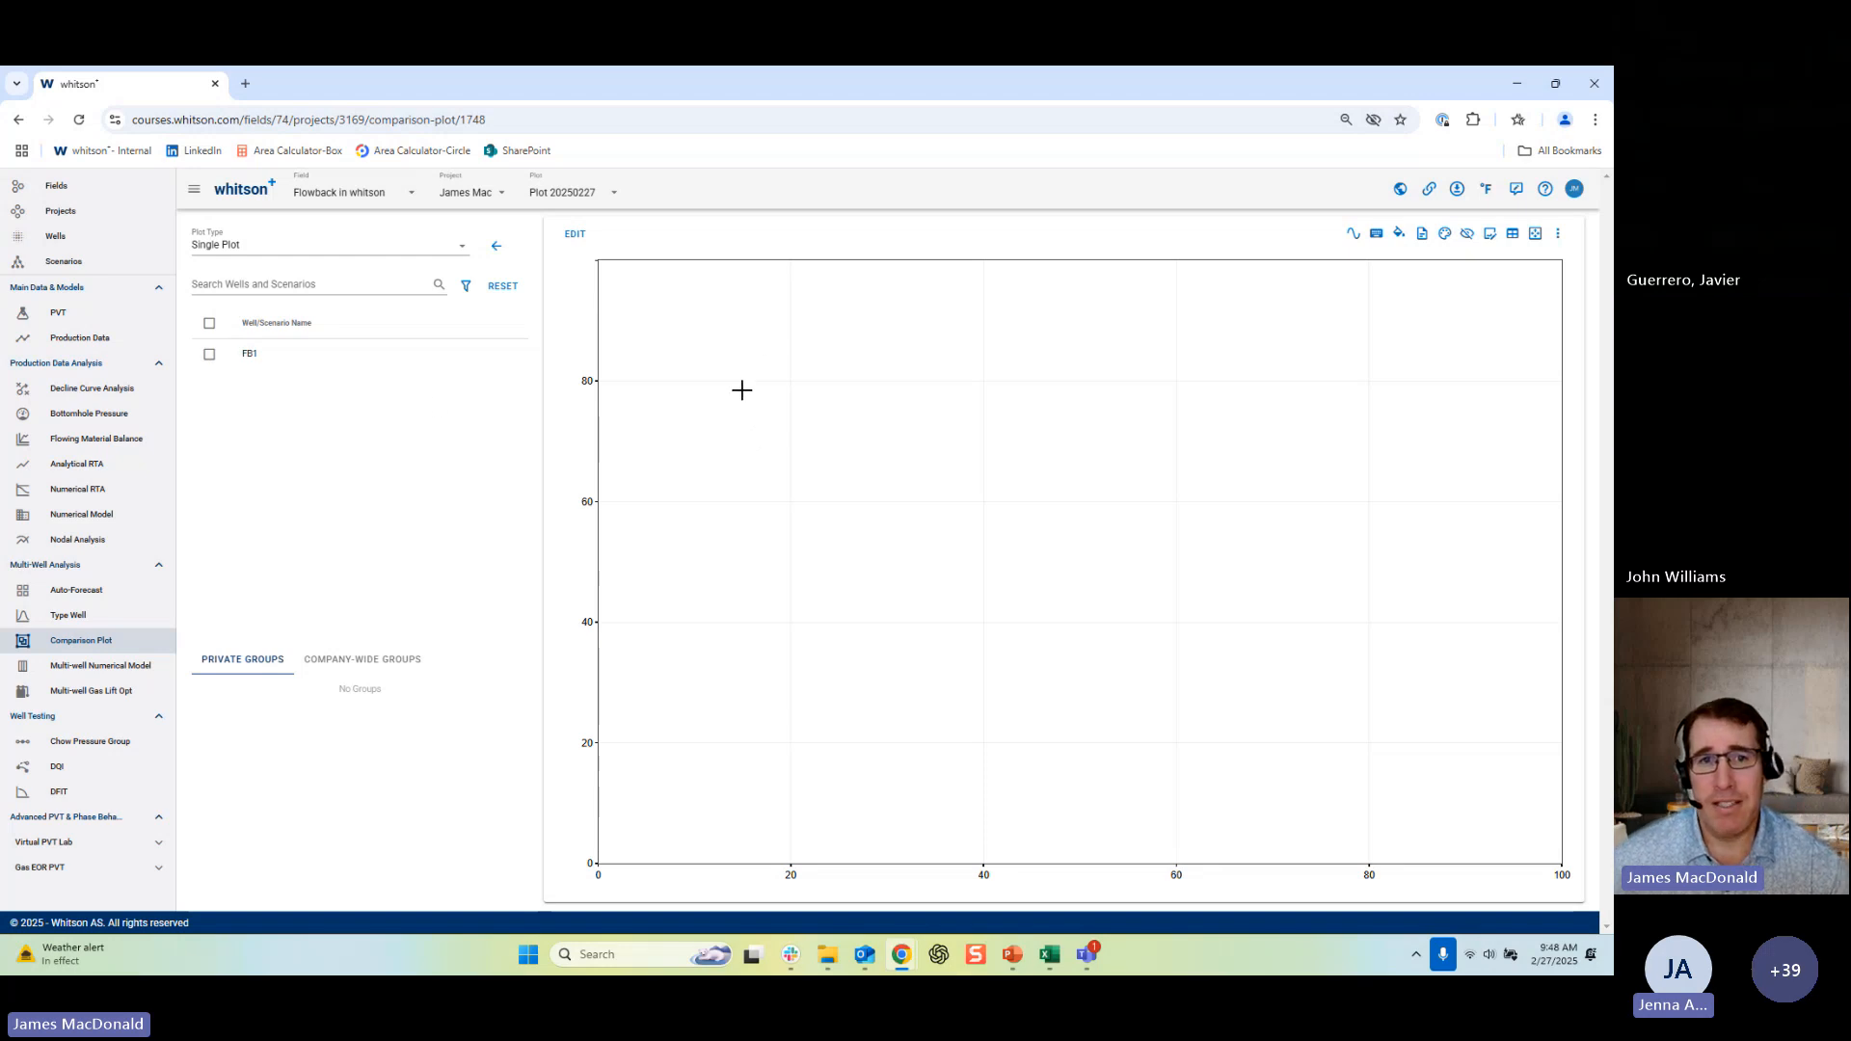
# Open the plot for editing and search the first Y-axis data list for "choke", clearing the search again.
pyautogui.click(574, 235)
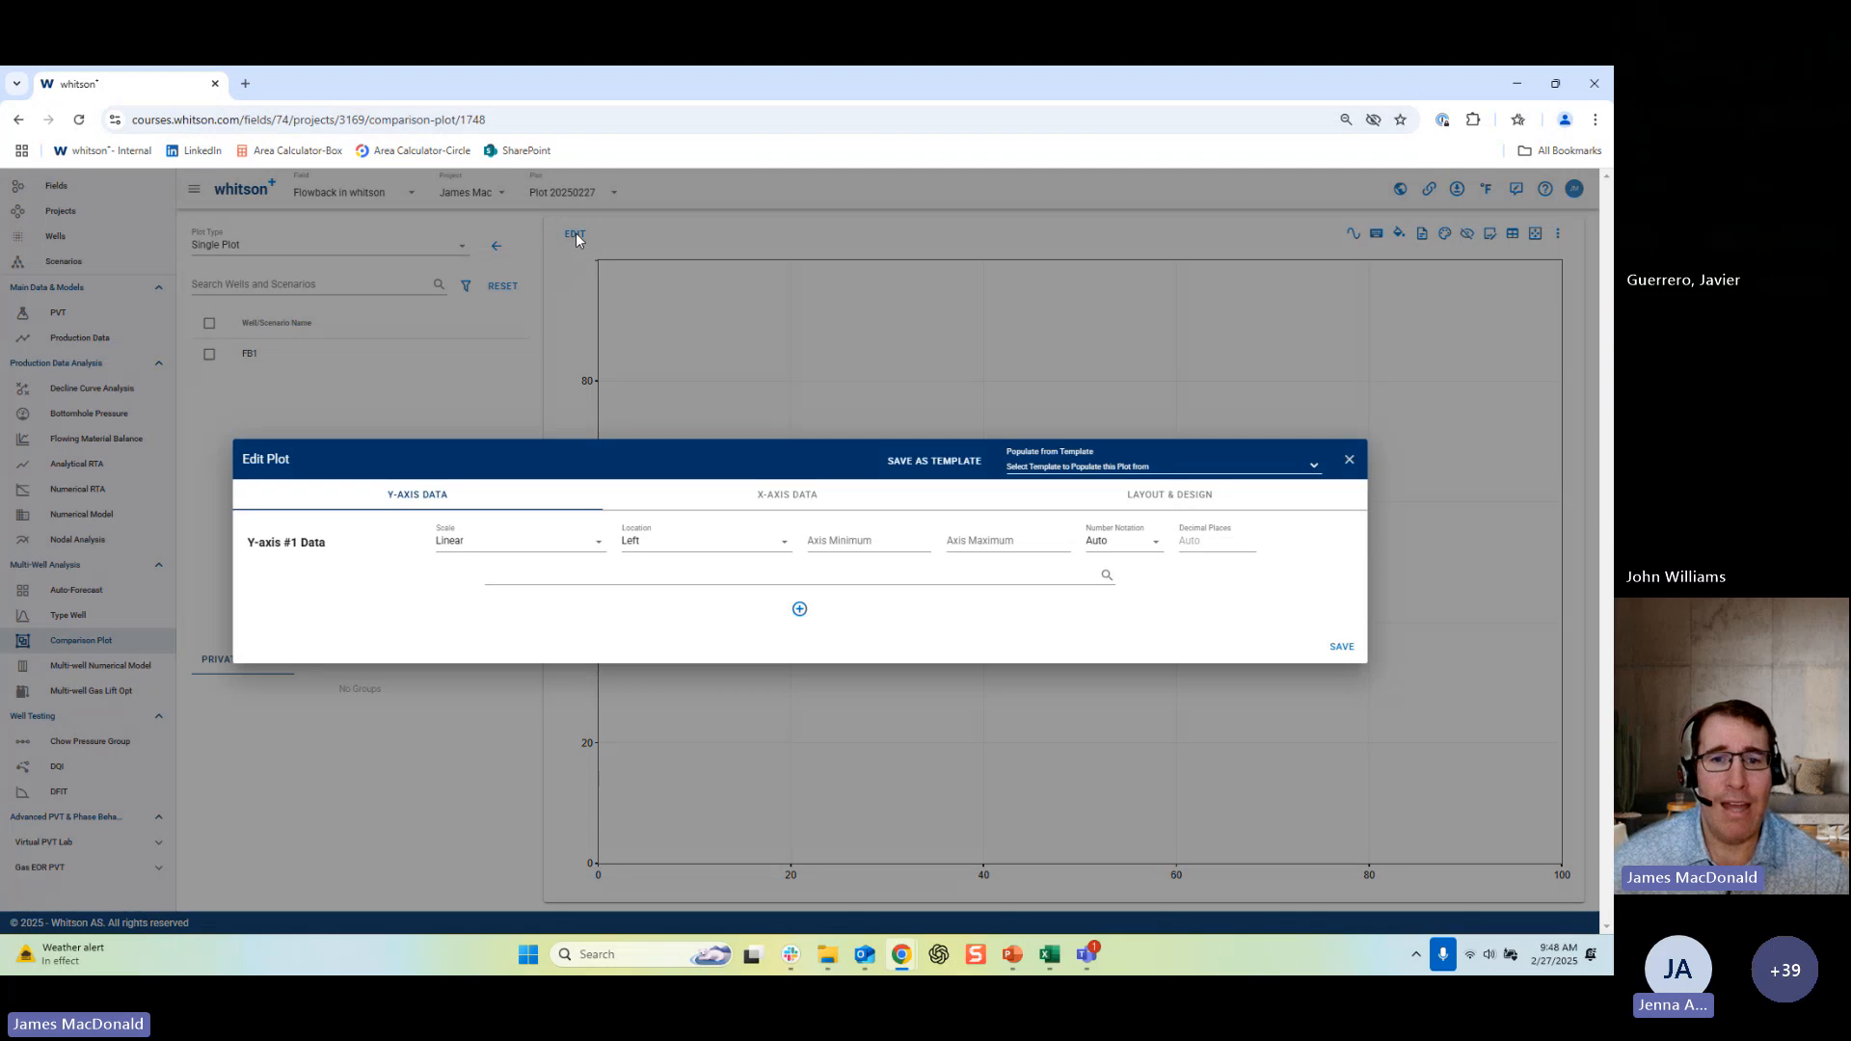
pyautogui.click(769, 574)
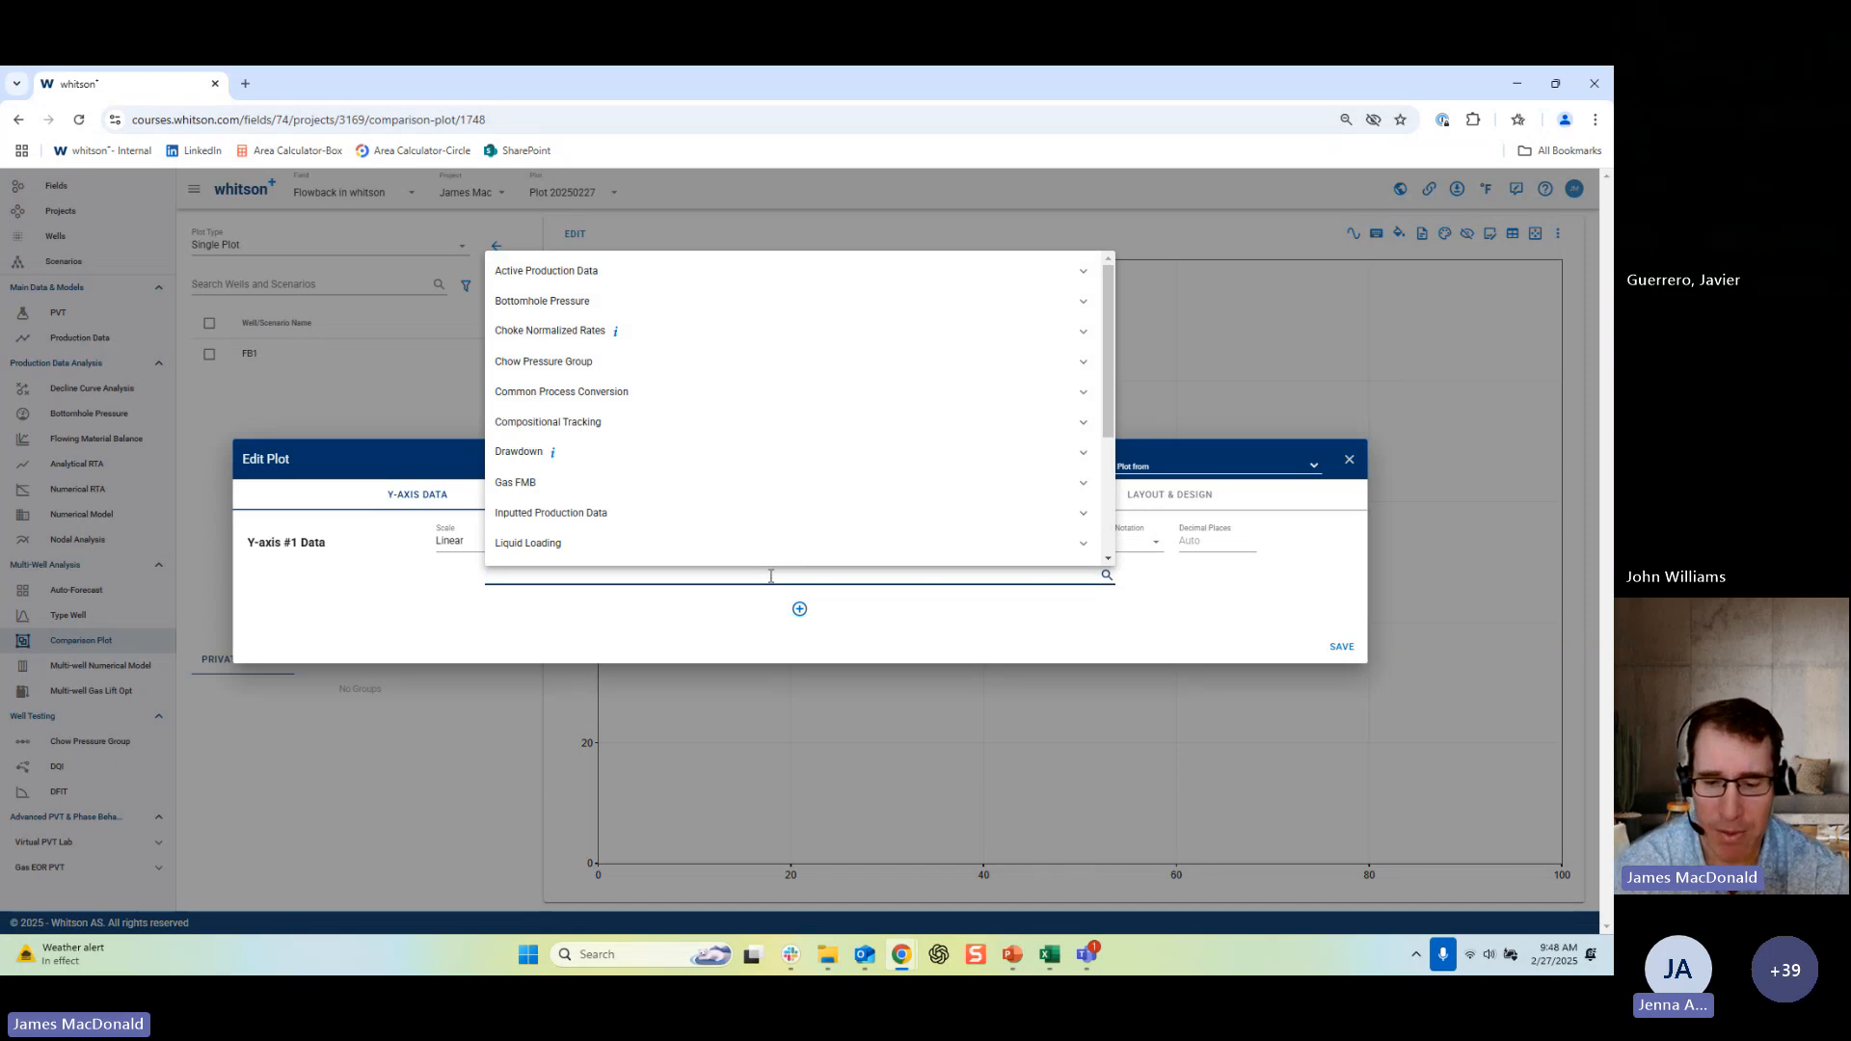
pyautogui.write('choke')
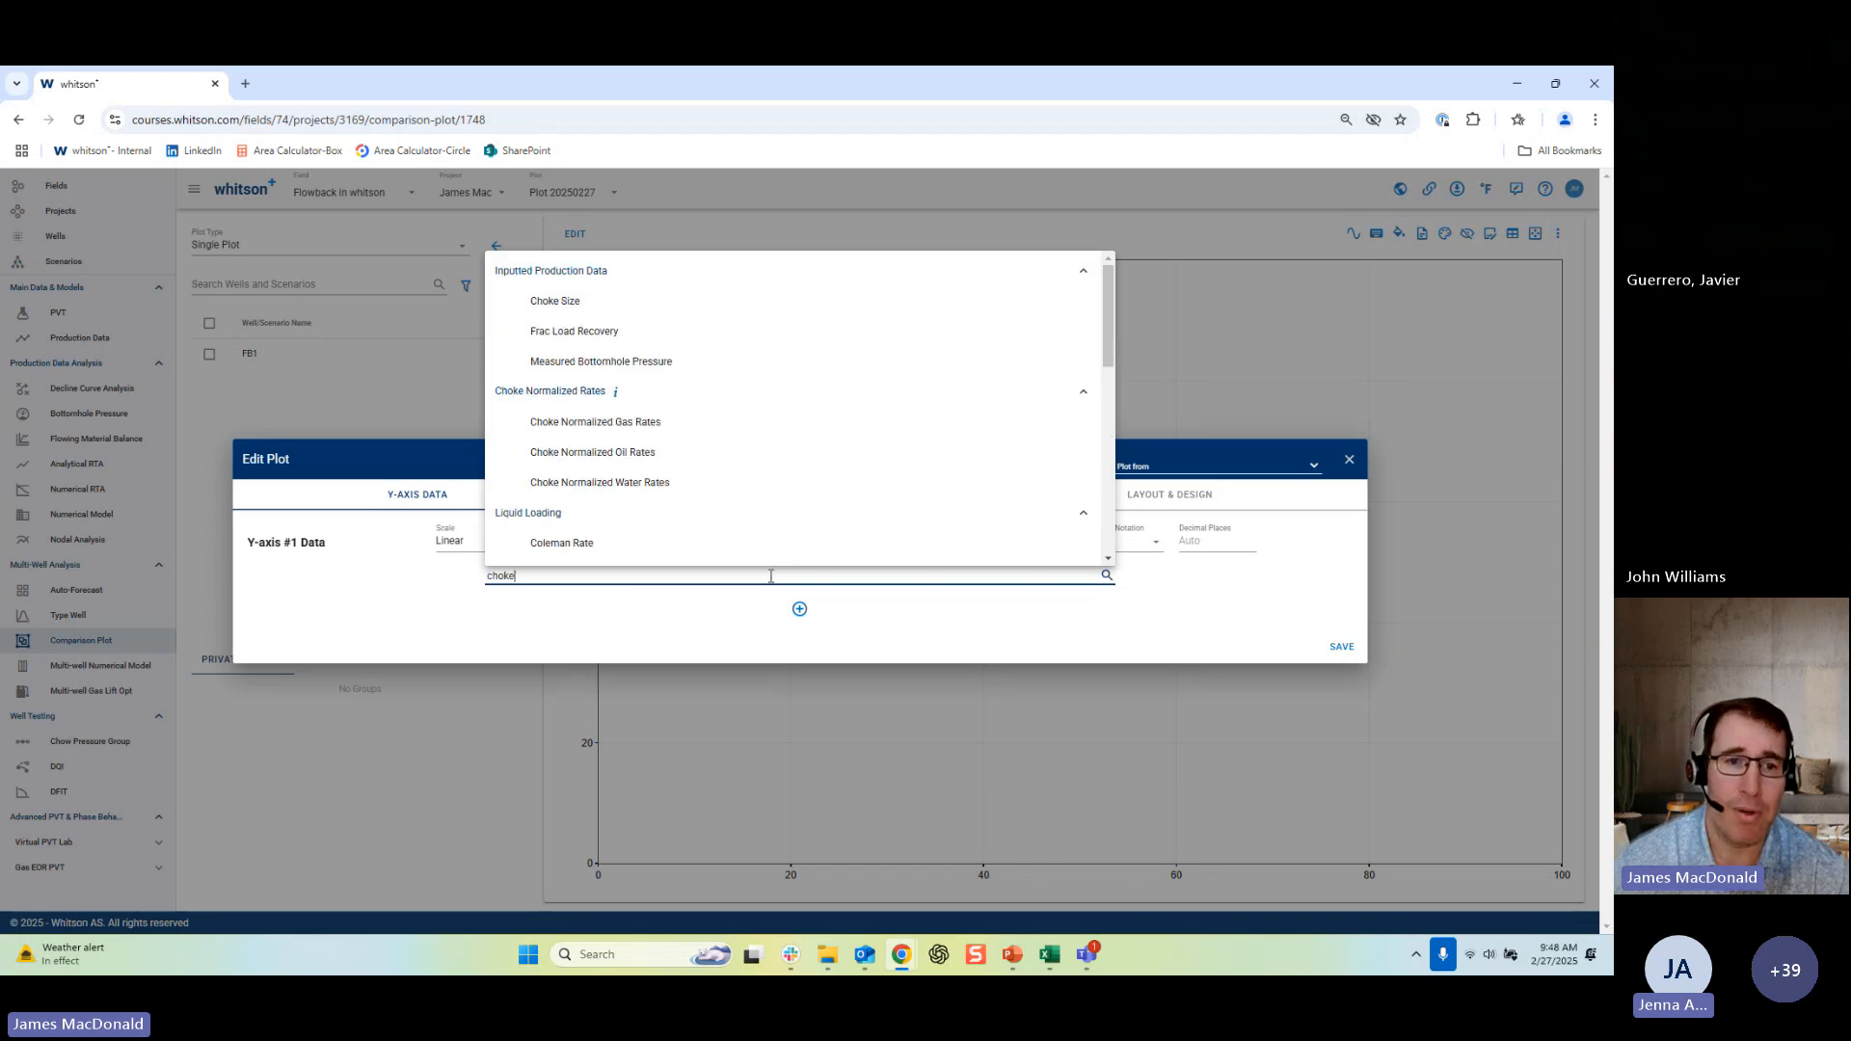
pyautogui.click(994, 617)
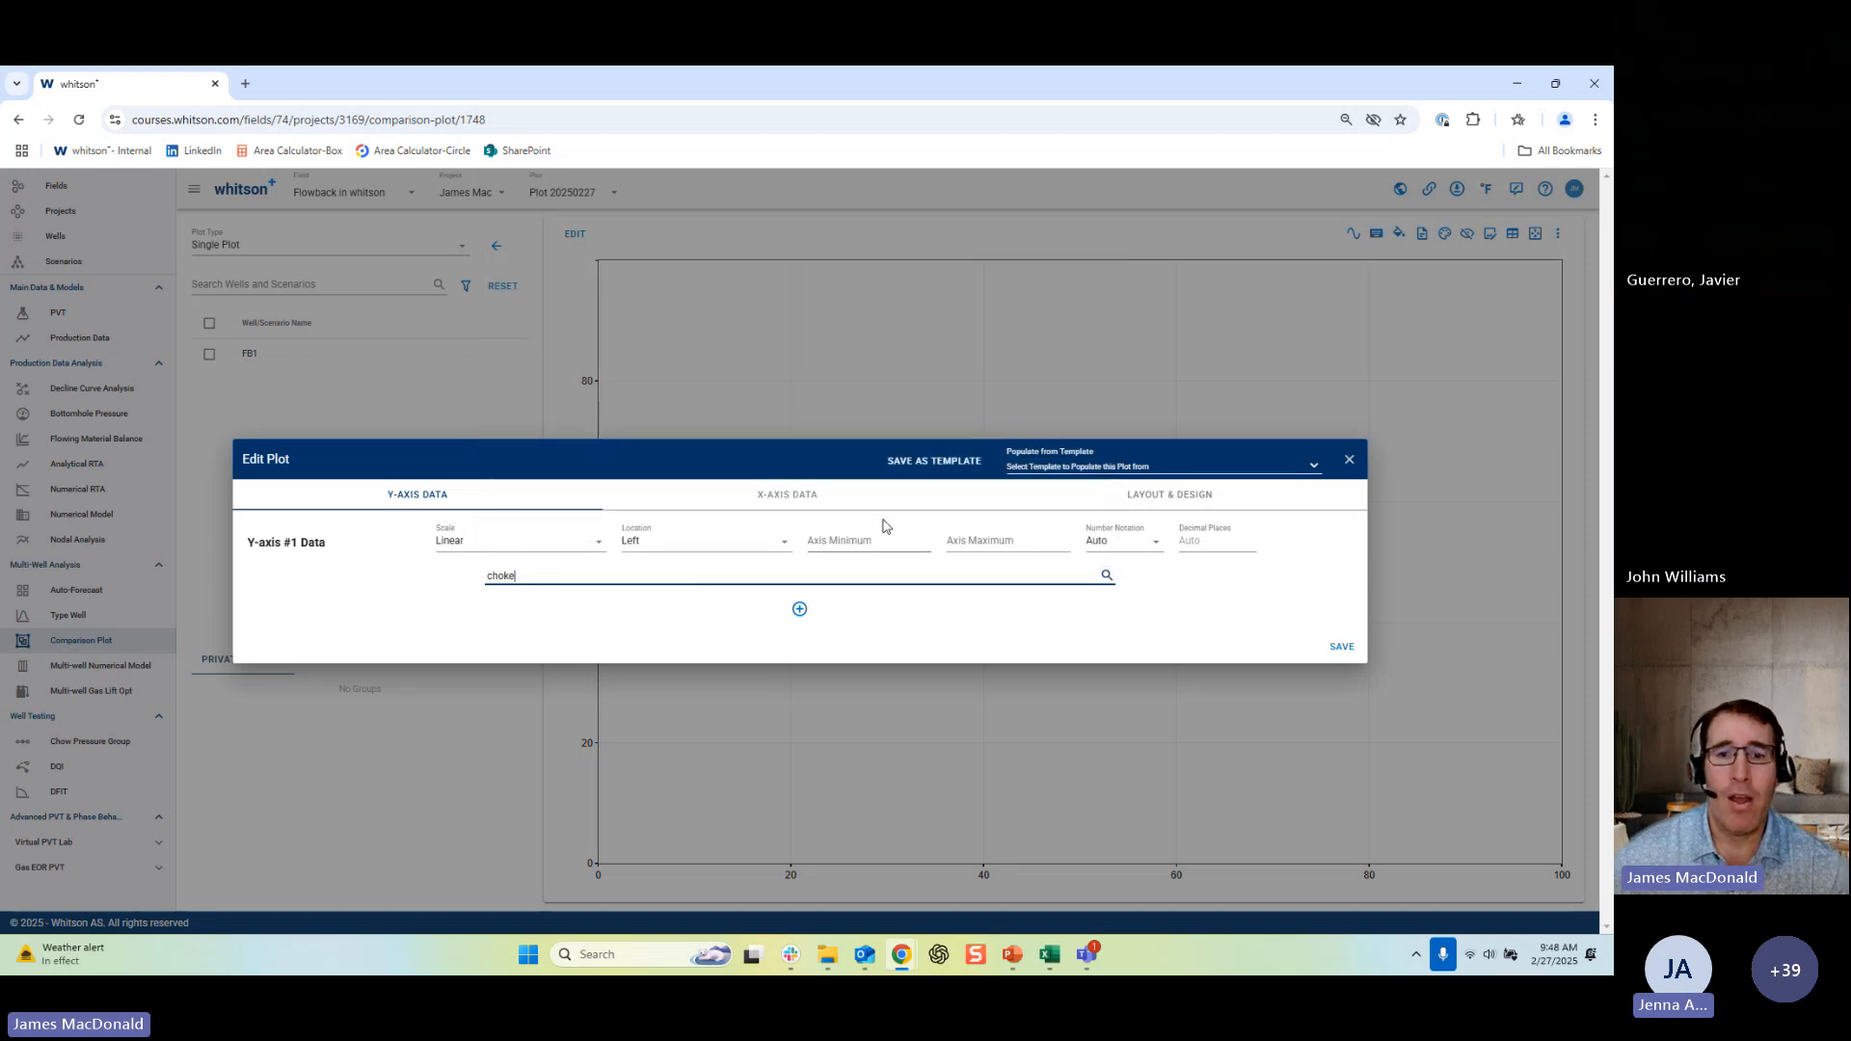
pyautogui.click(691, 576)
pyautogui.press('BackSpace')
pyautogui.press('BackSpace')
pyautogui.press('BackSpace')
pyautogui.press('BackSpace')
pyautogui.press('BackSpace')
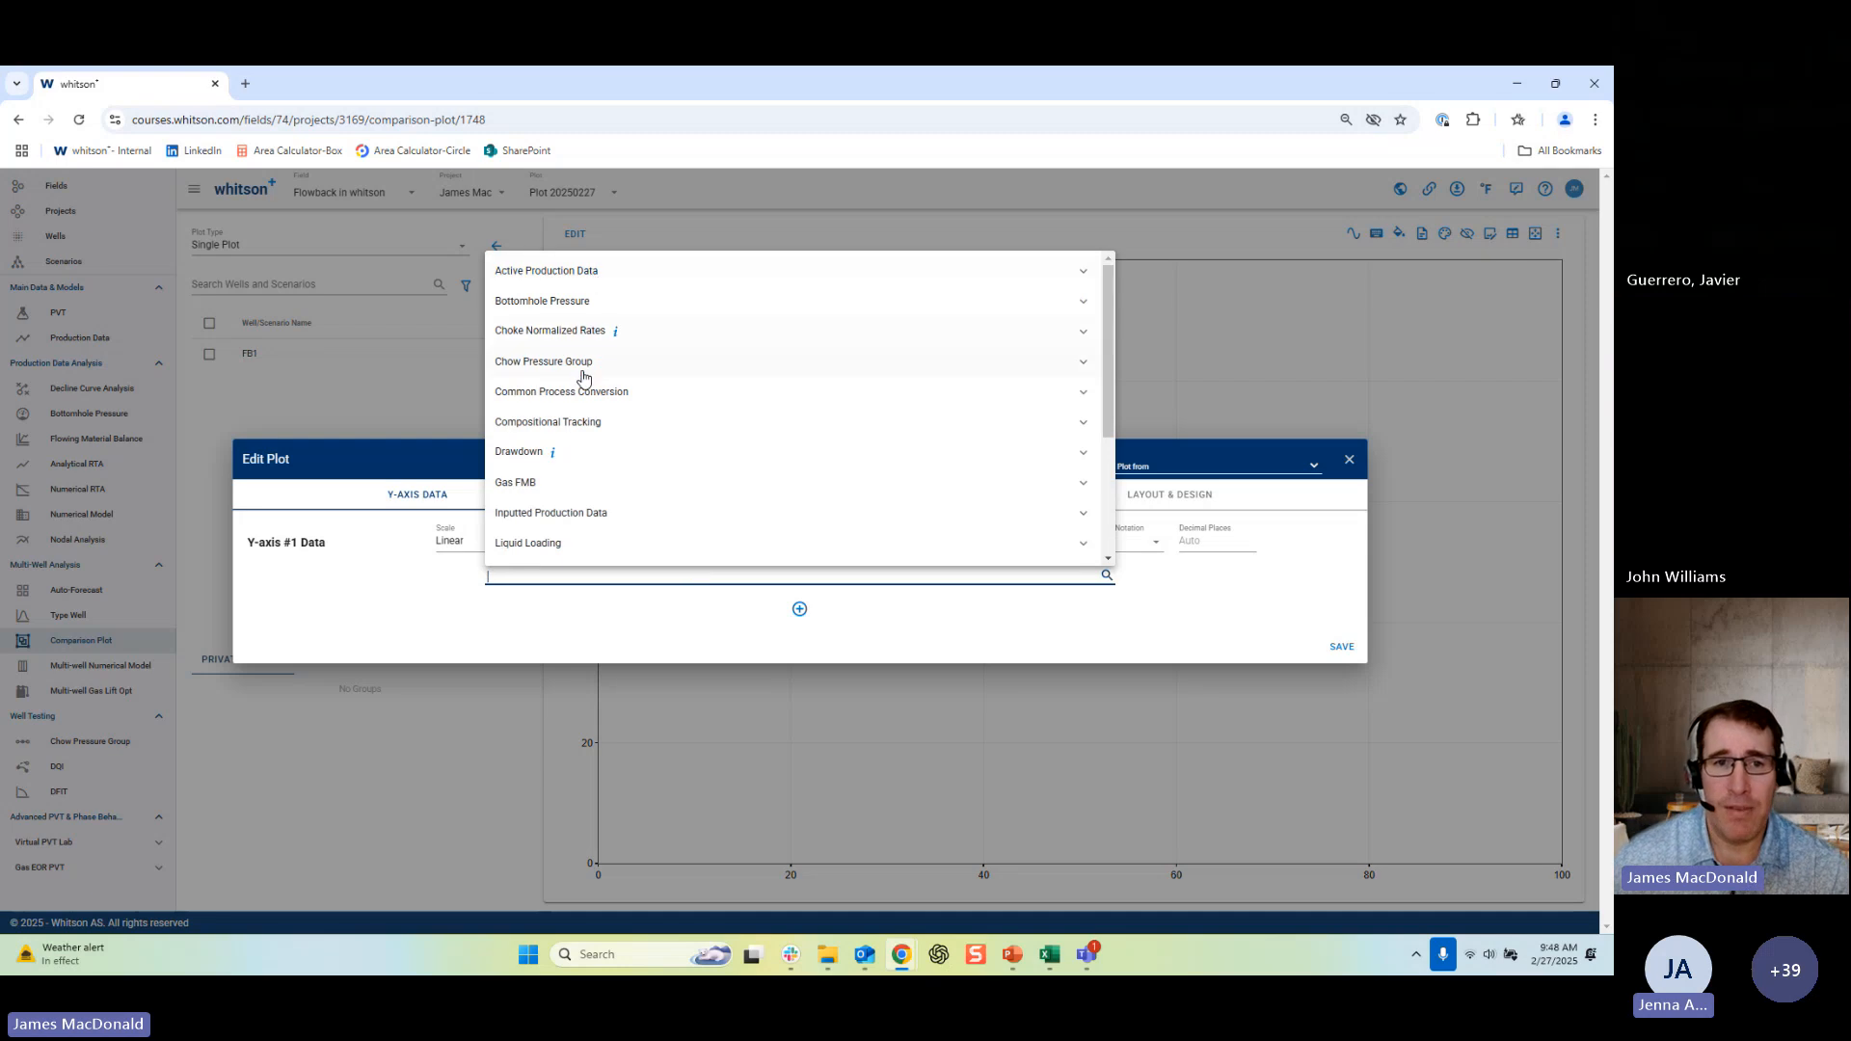
# Browse the available Y-axis data categories and examine the variables offered under Multiphase FMB.
pyautogui.scroll(-4, 605, 493)
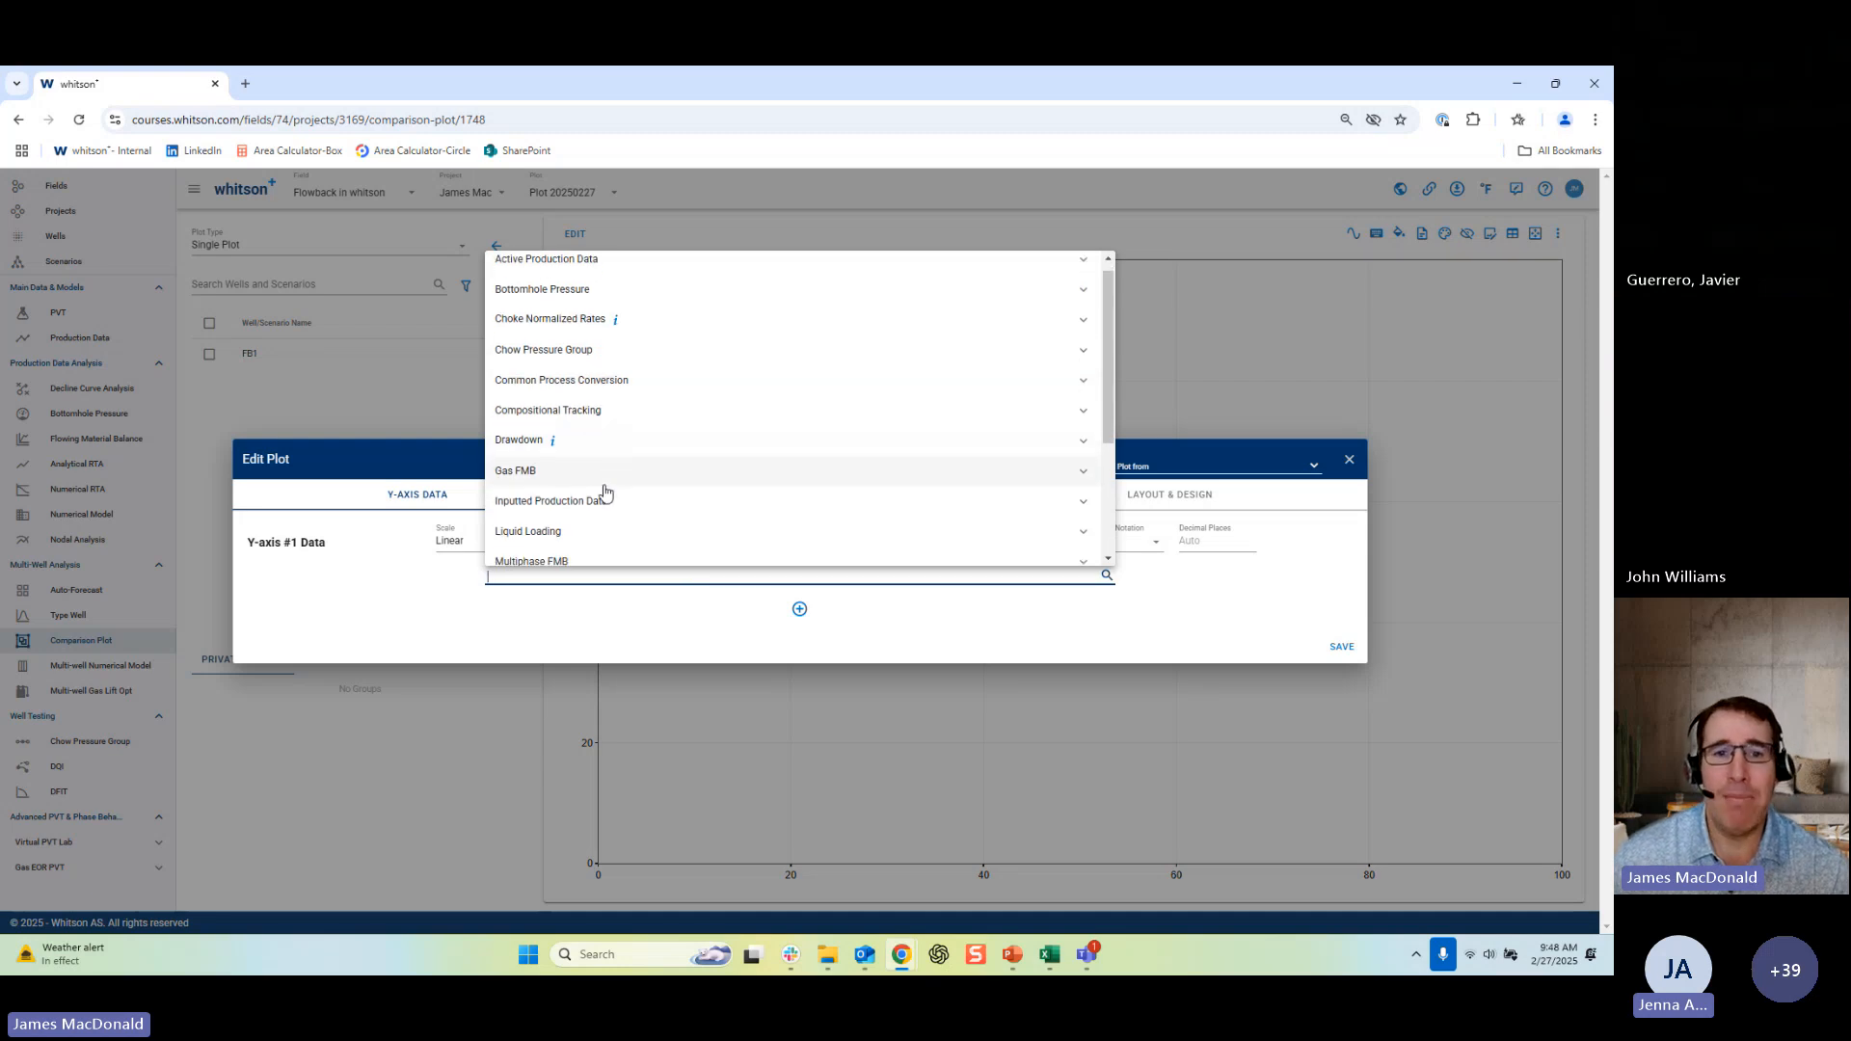
pyautogui.scroll(-1, 600, 492)
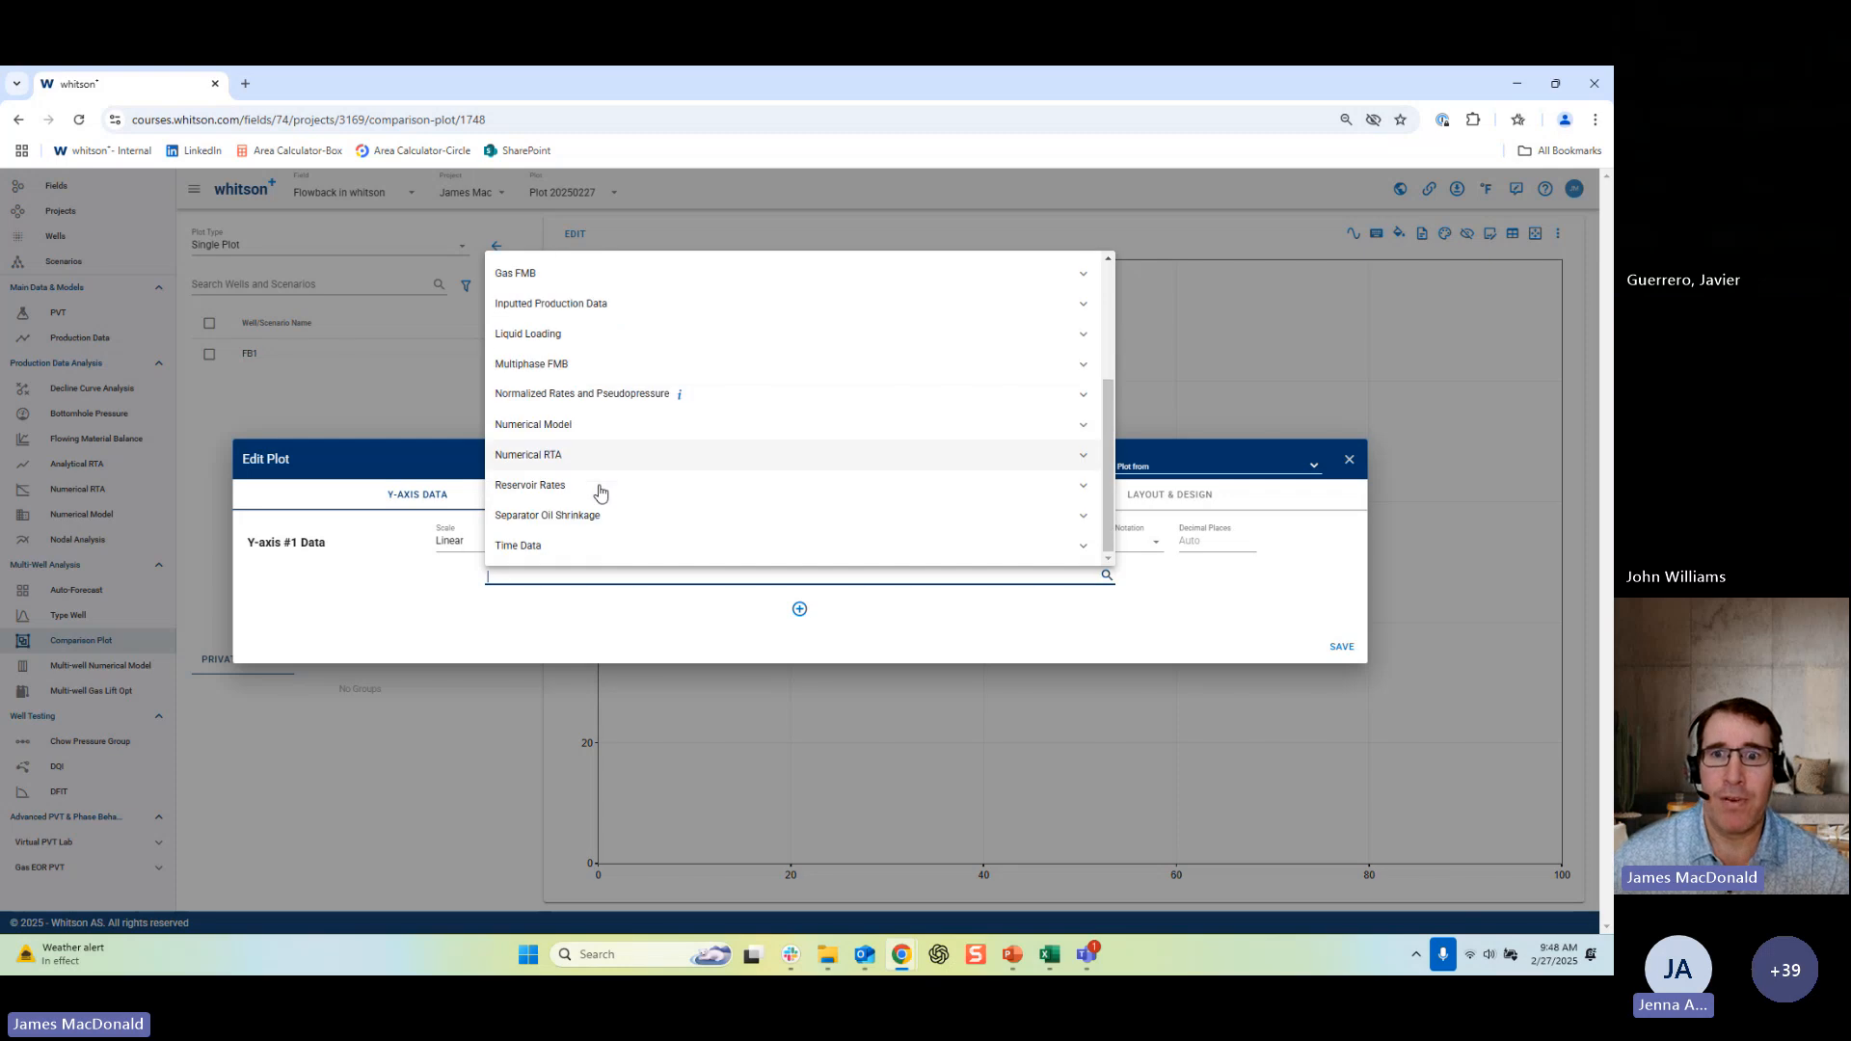
pyautogui.scroll(2, 600, 492)
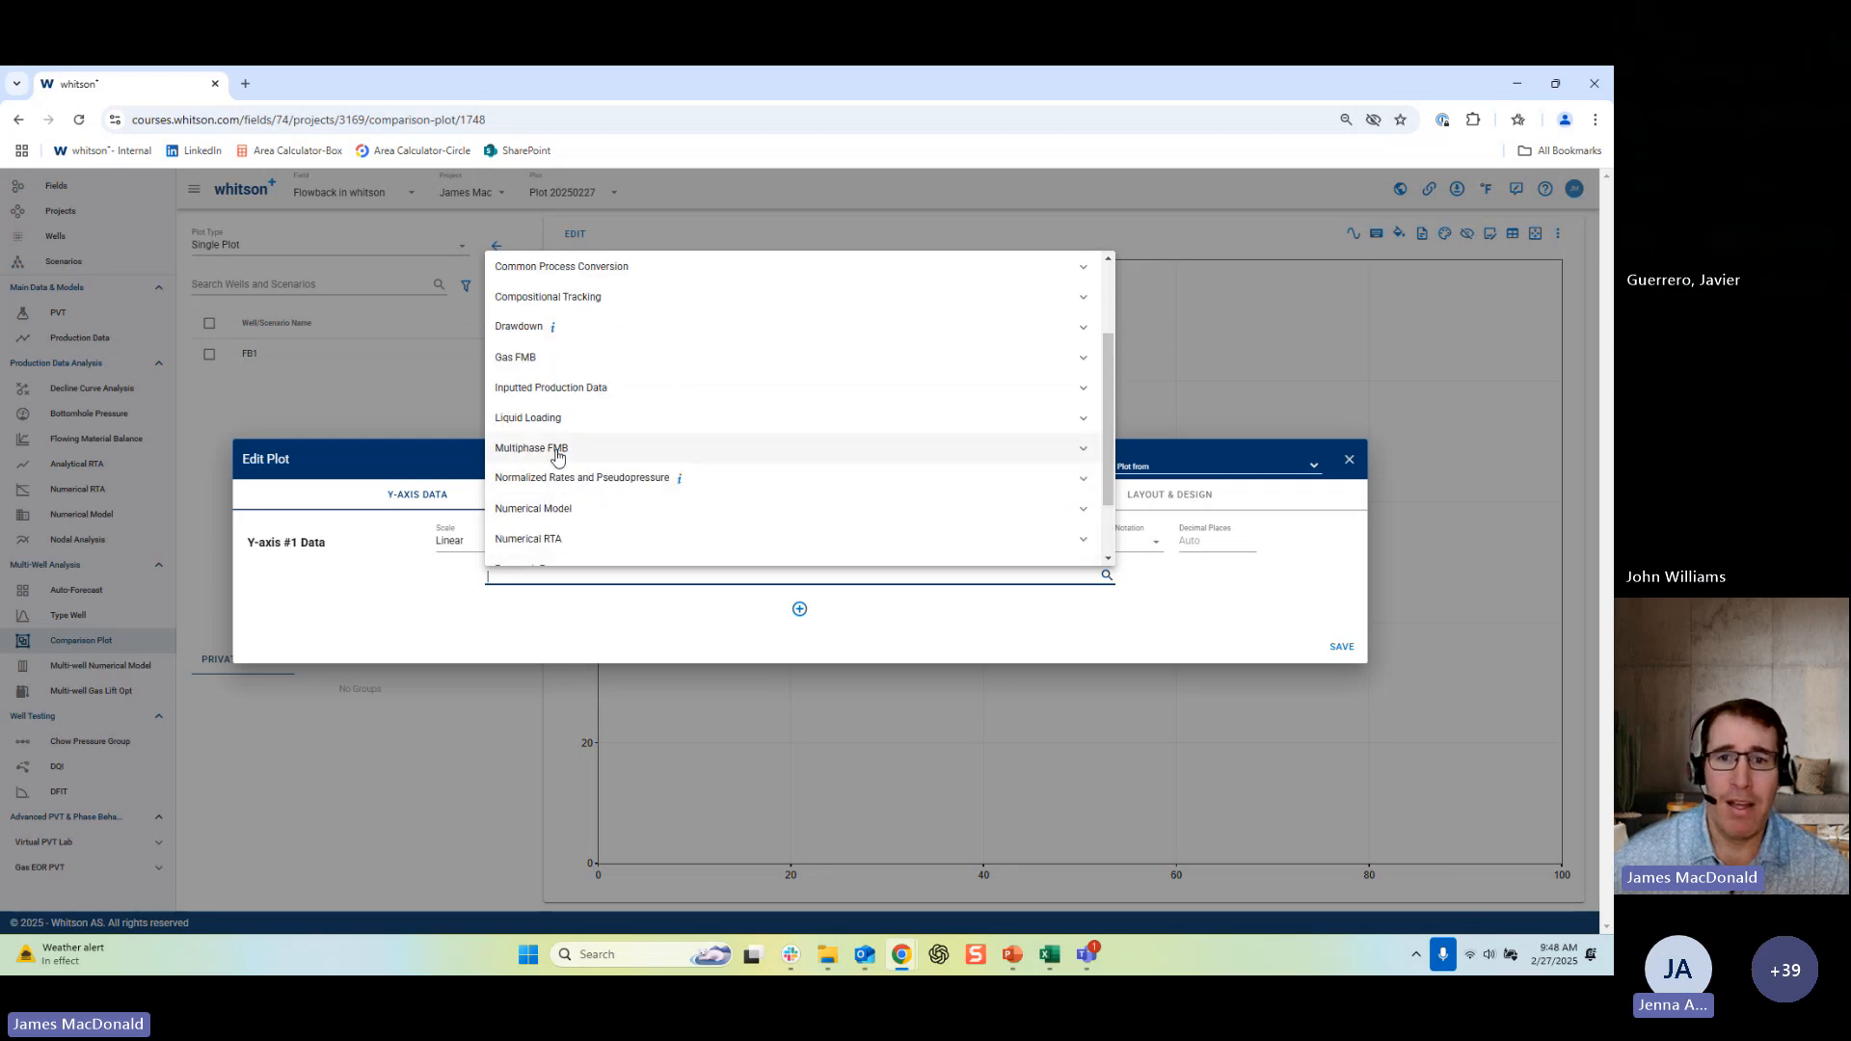
pyautogui.click(566, 451)
pyautogui.scroll(-8, 620, 475)
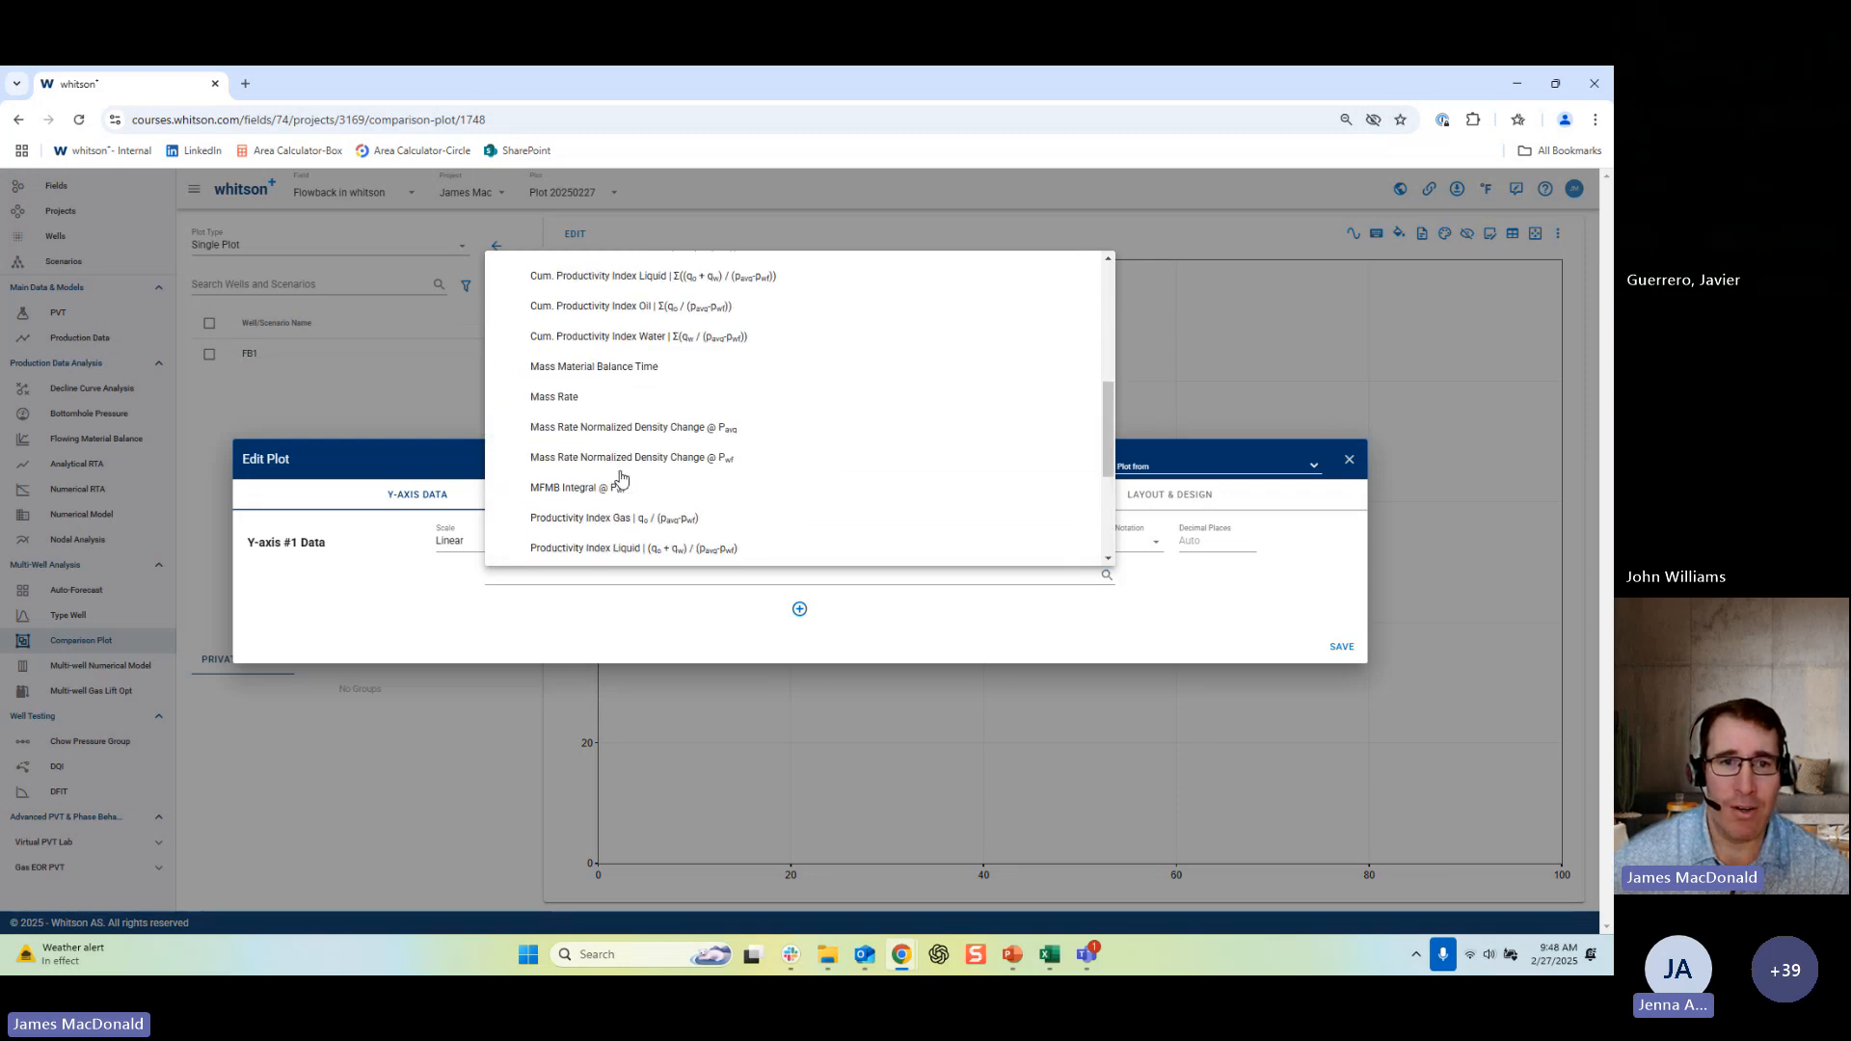
pyautogui.scroll(8, 620, 475)
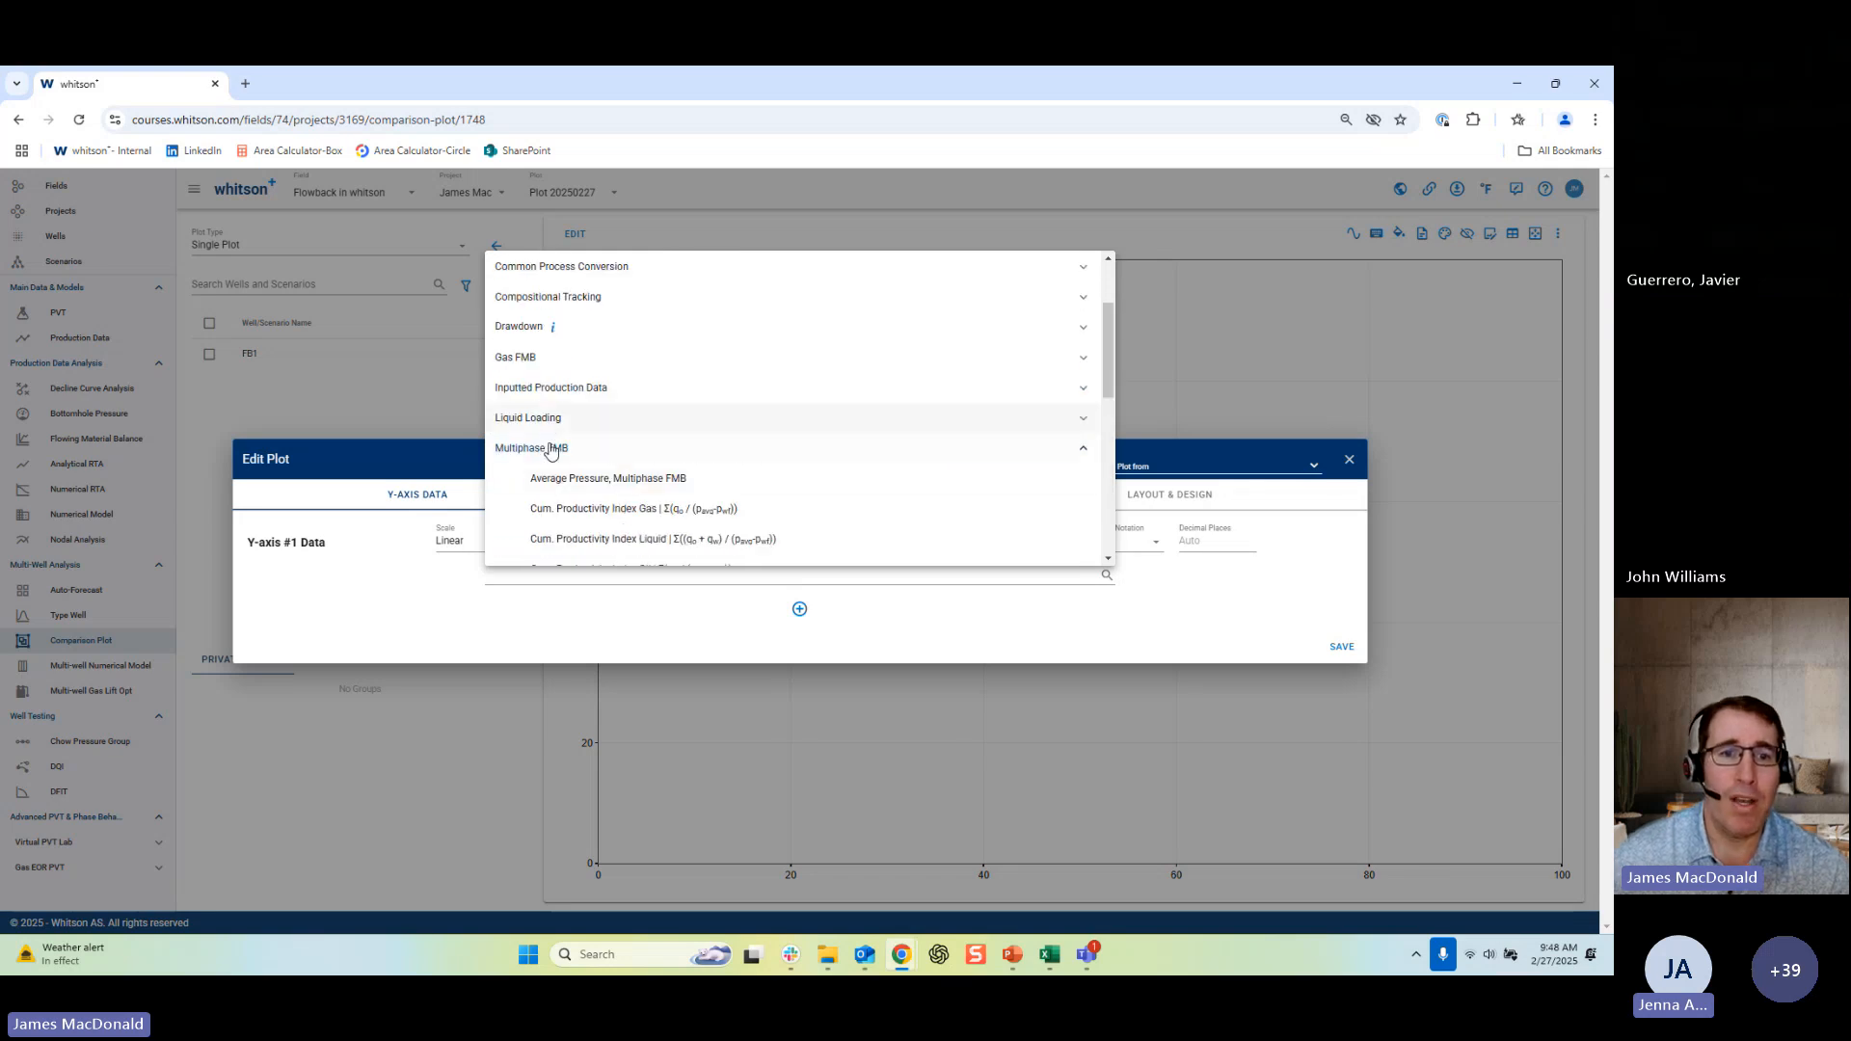
pyautogui.click(551, 454)
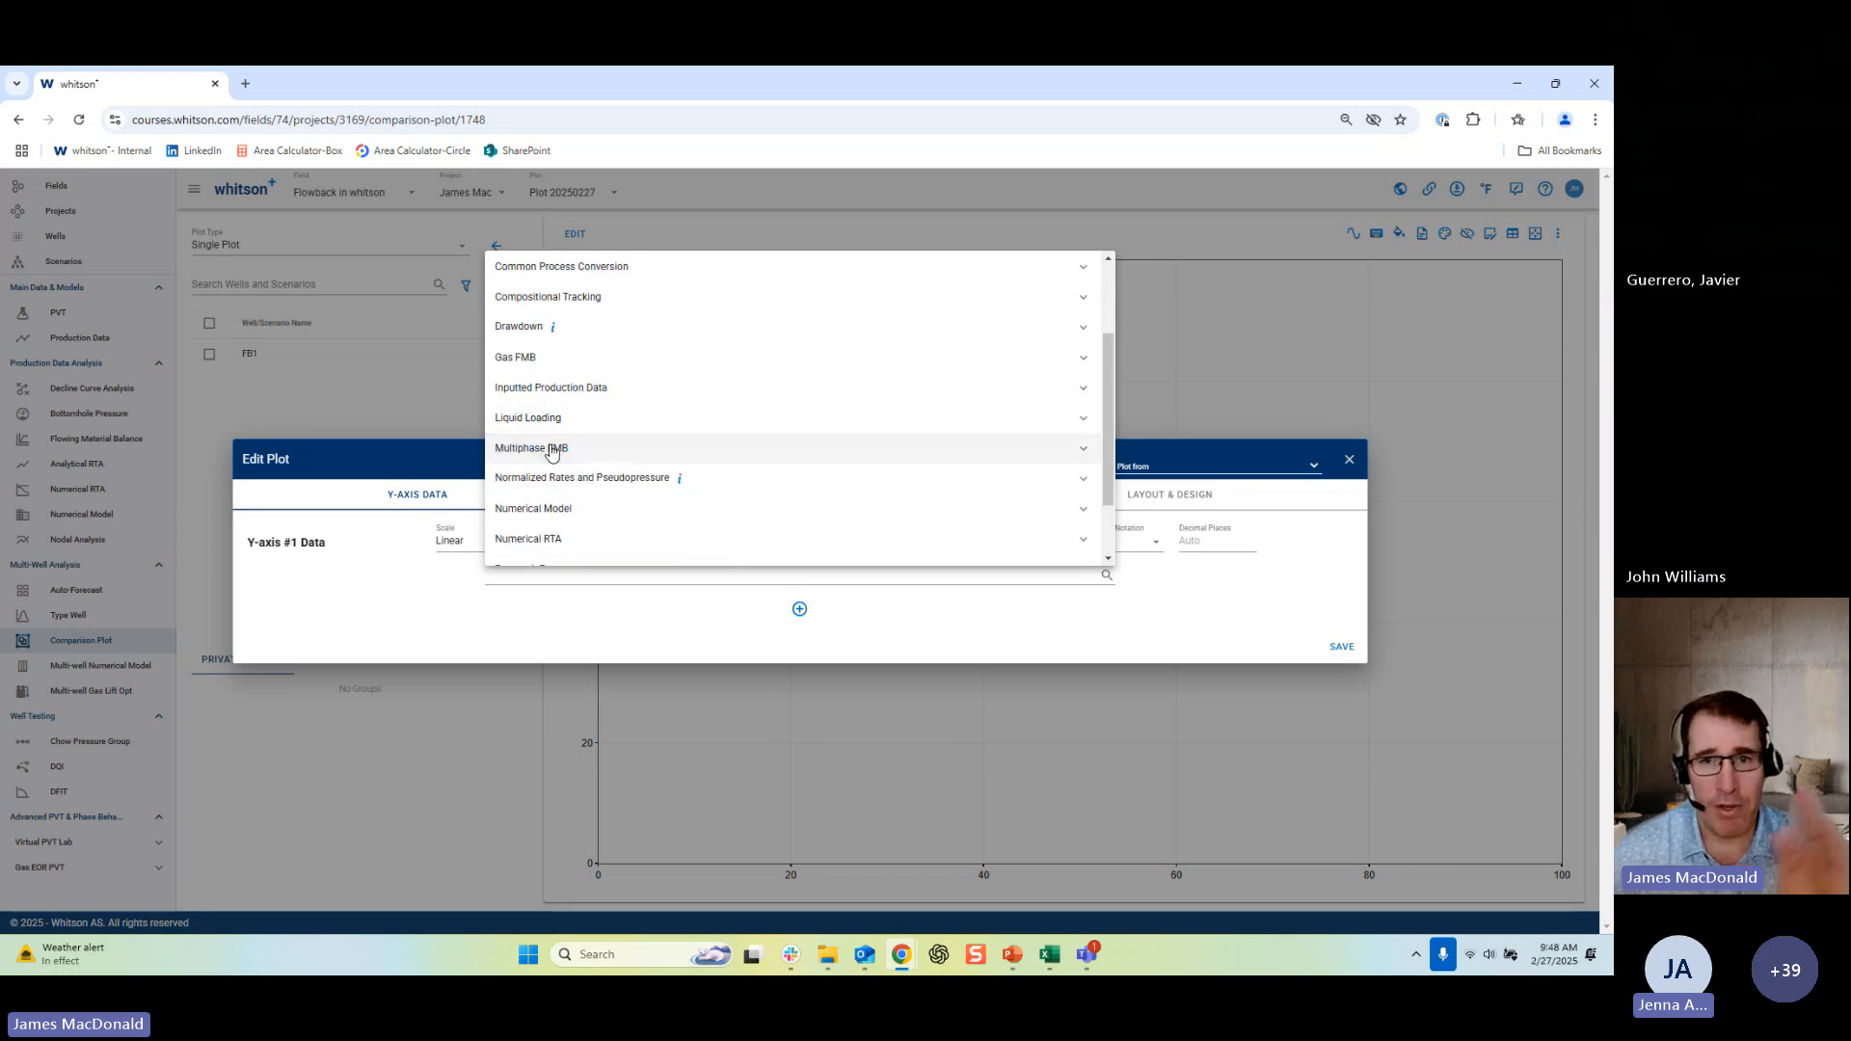
pyautogui.click(622, 578)
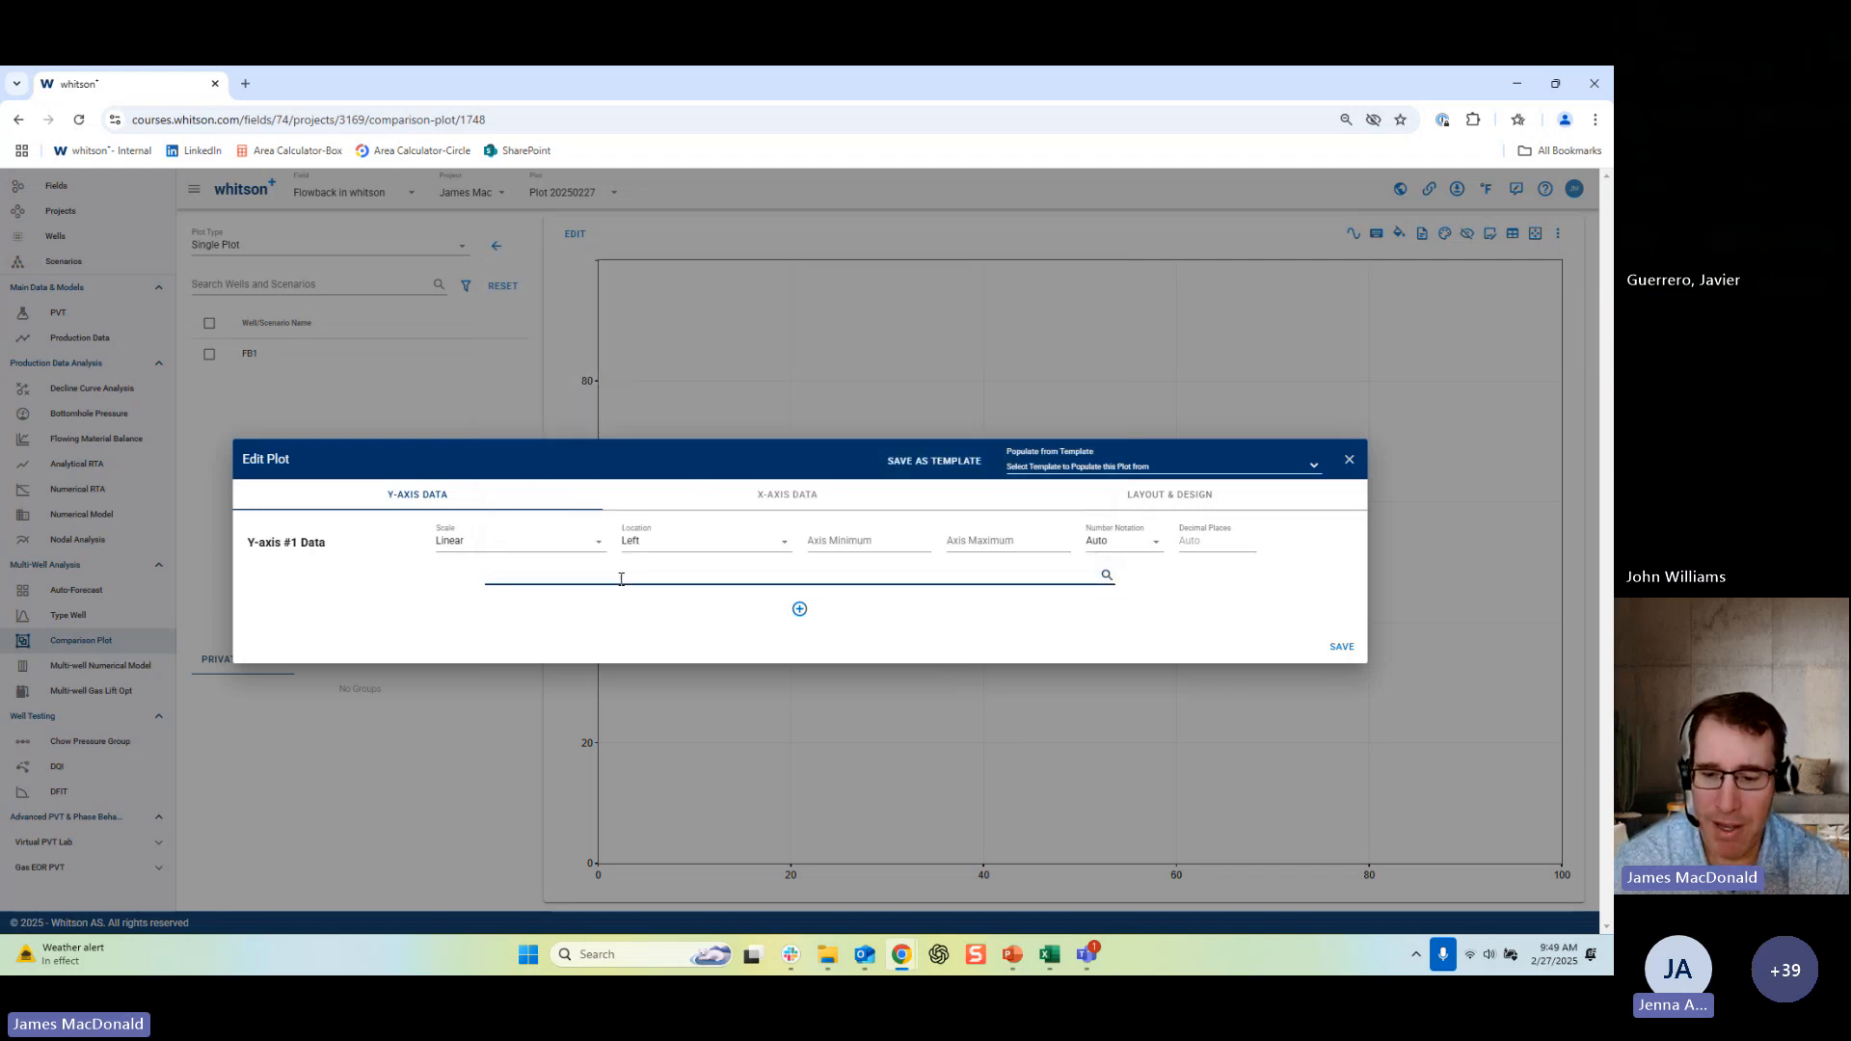
pyautogui.write('press')
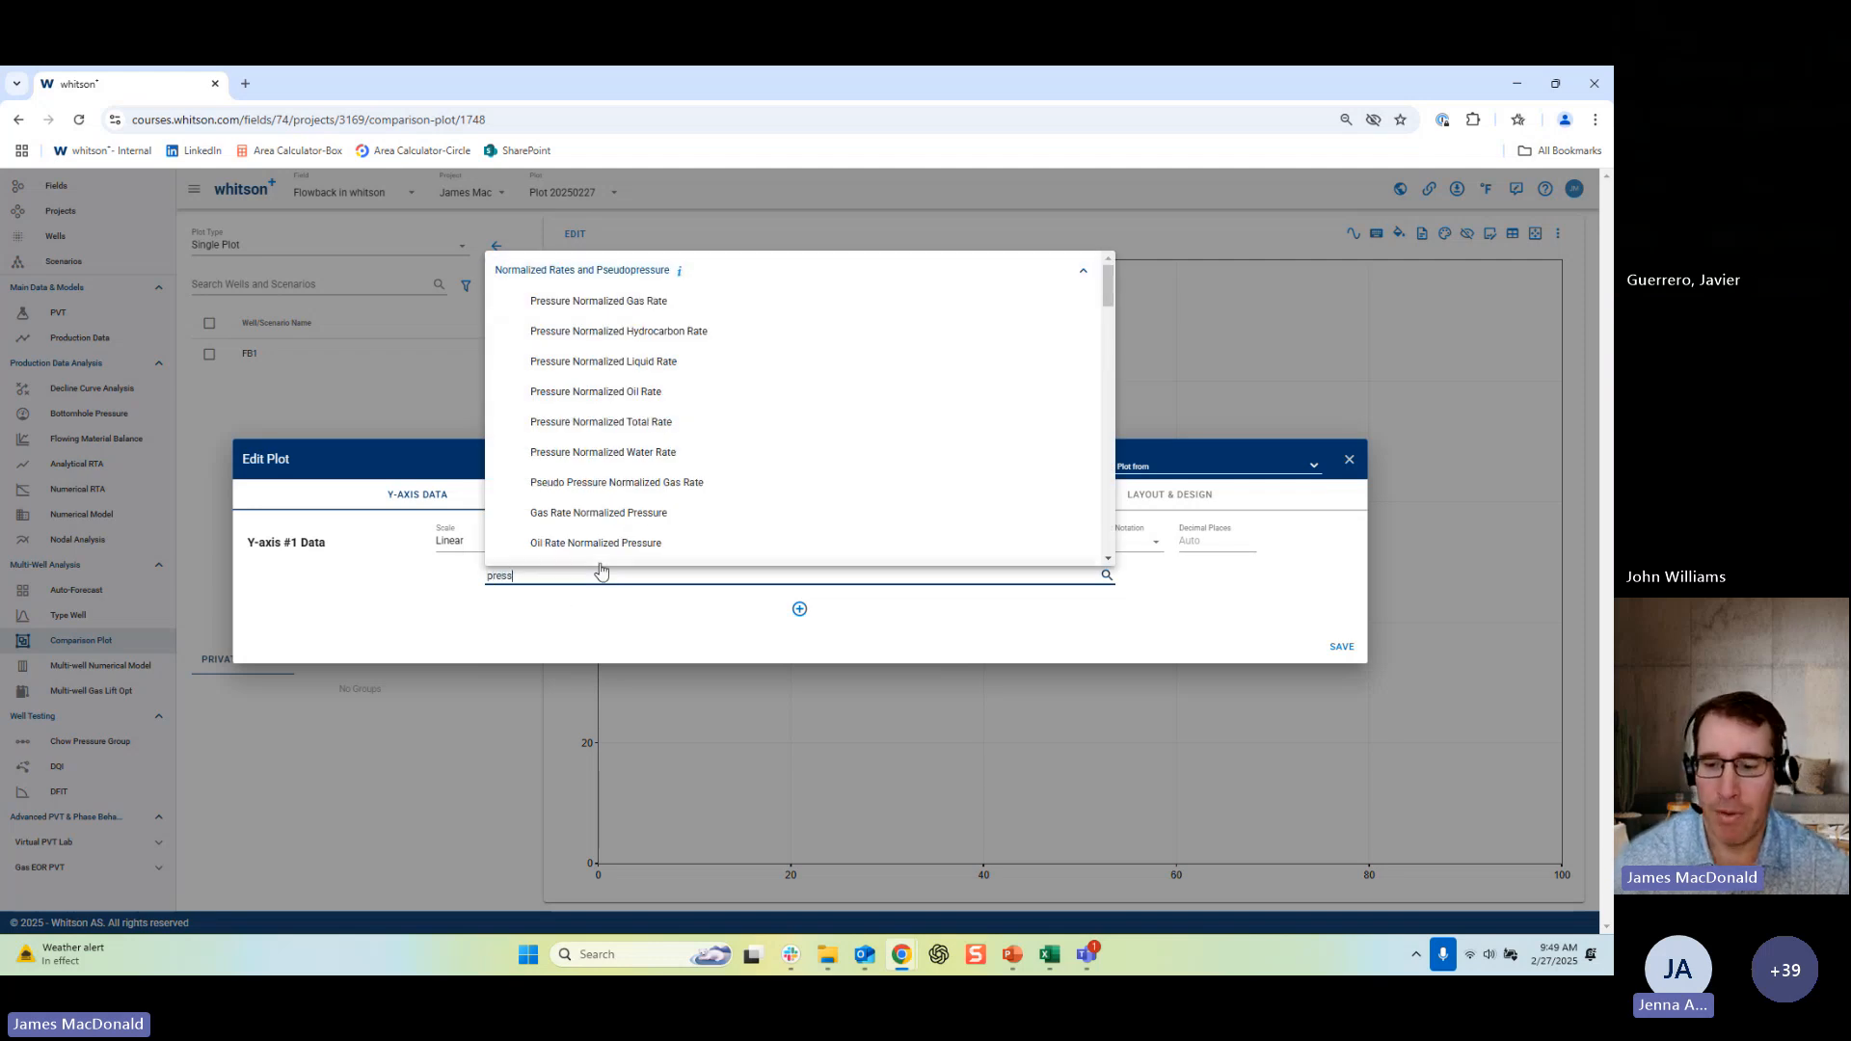
pyautogui.press('BackSpace')
pyautogui.press('BackSpace')
pyautogui.press('BackSpace')
pyautogui.press('BackSpace')
pyautogui.press('BackSpace')
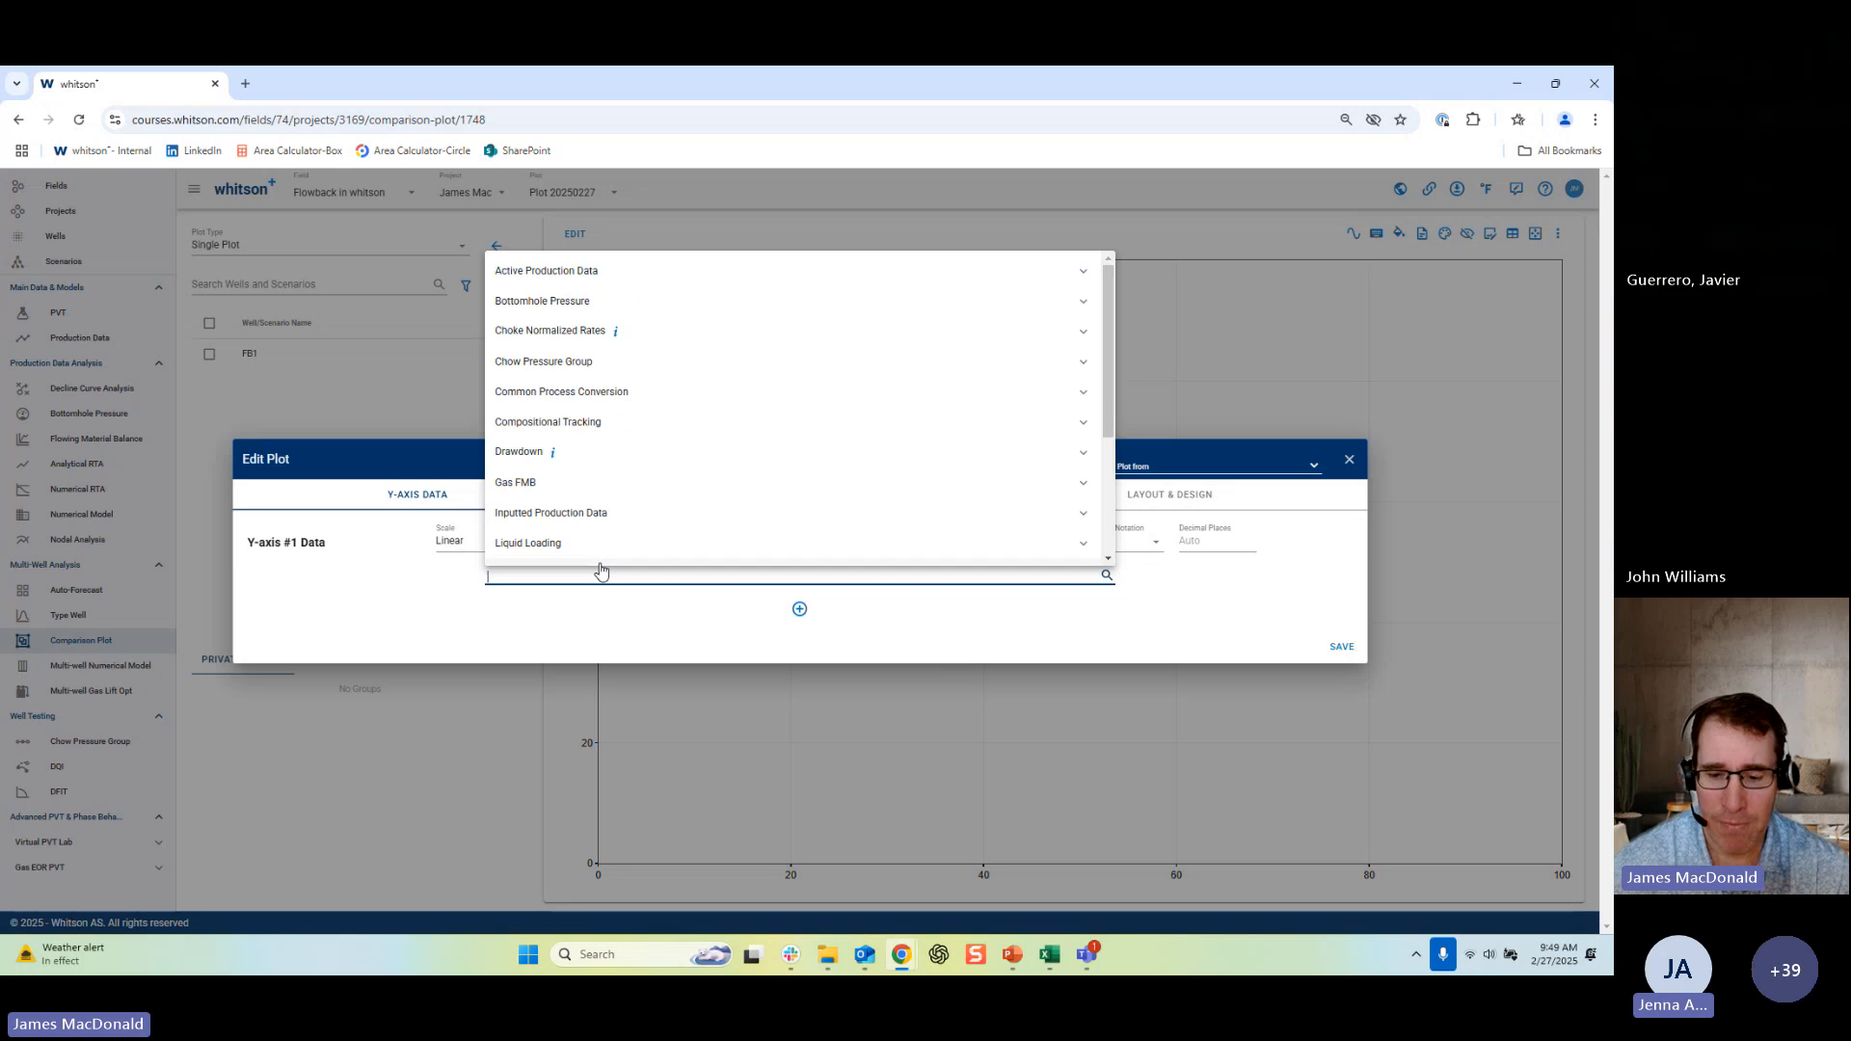
# Assign Choke Size to the first Y-axis, save the plot and display well FB1 on it.
pyautogui.write('chok')
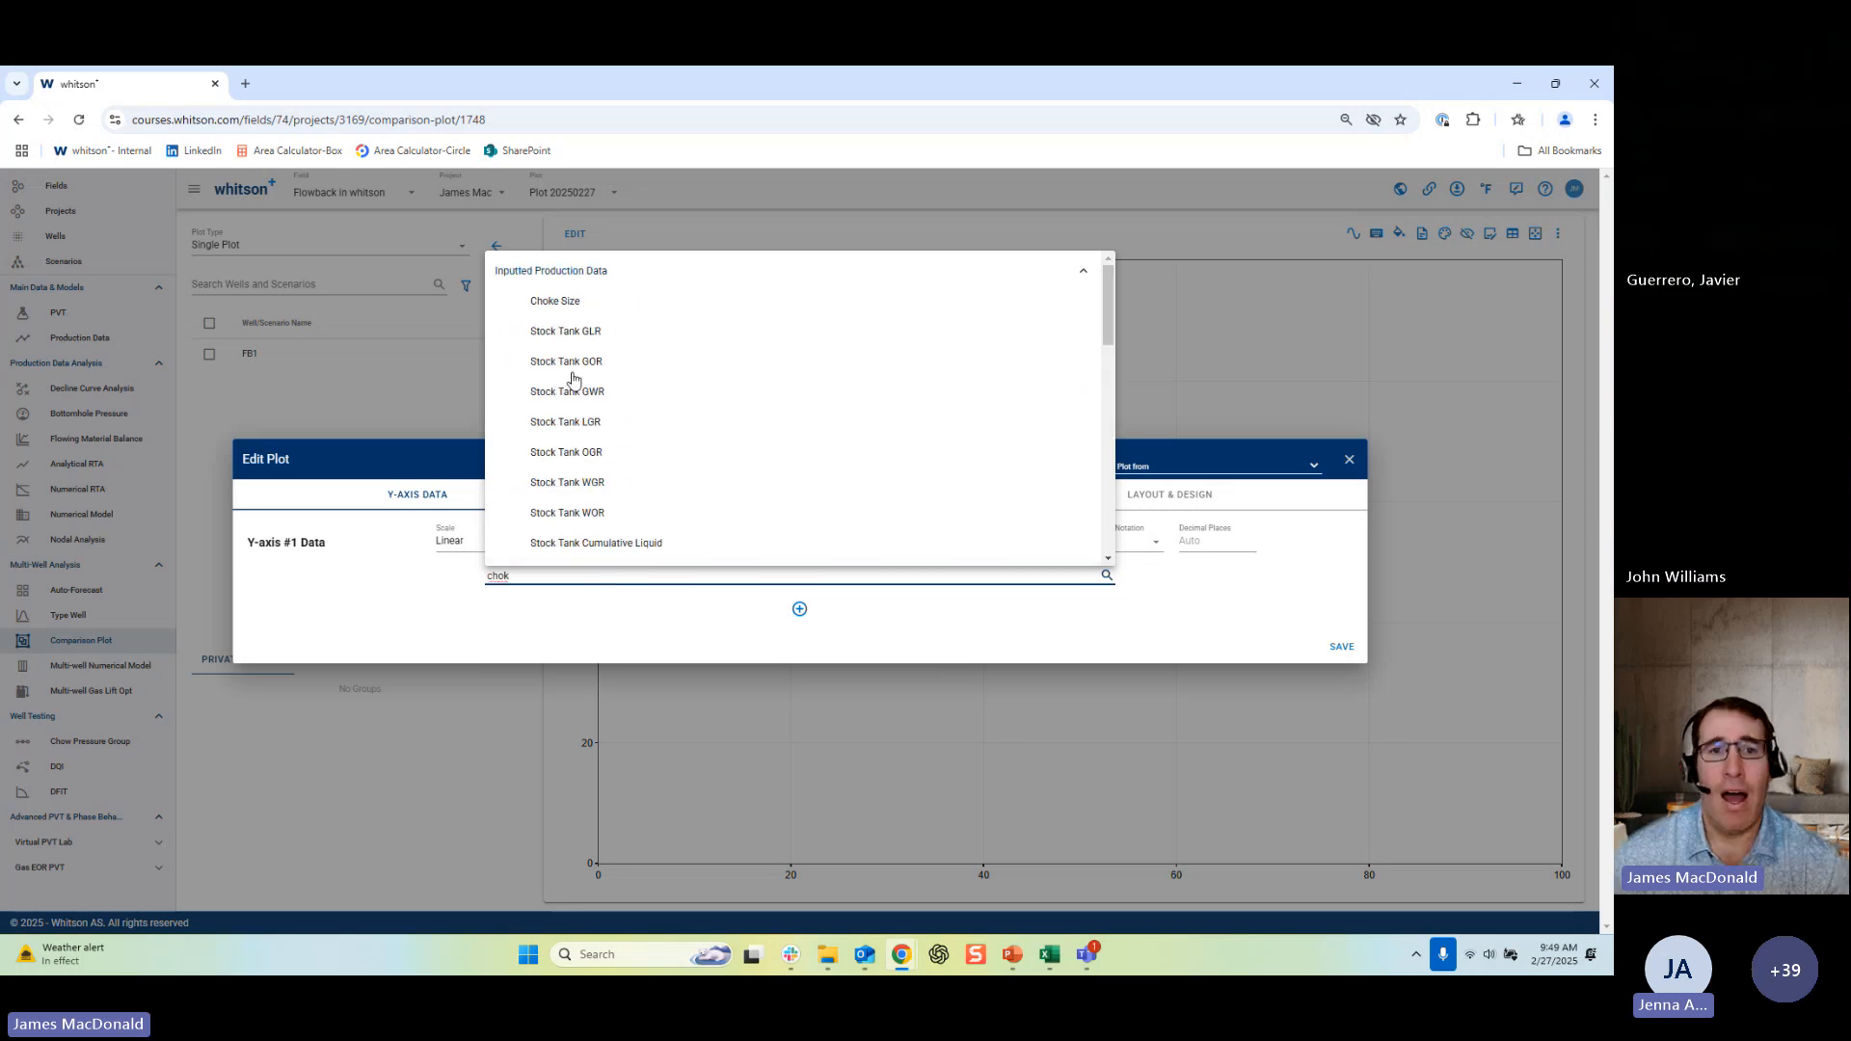
pyautogui.click(567, 305)
pyautogui.click(1341, 646)
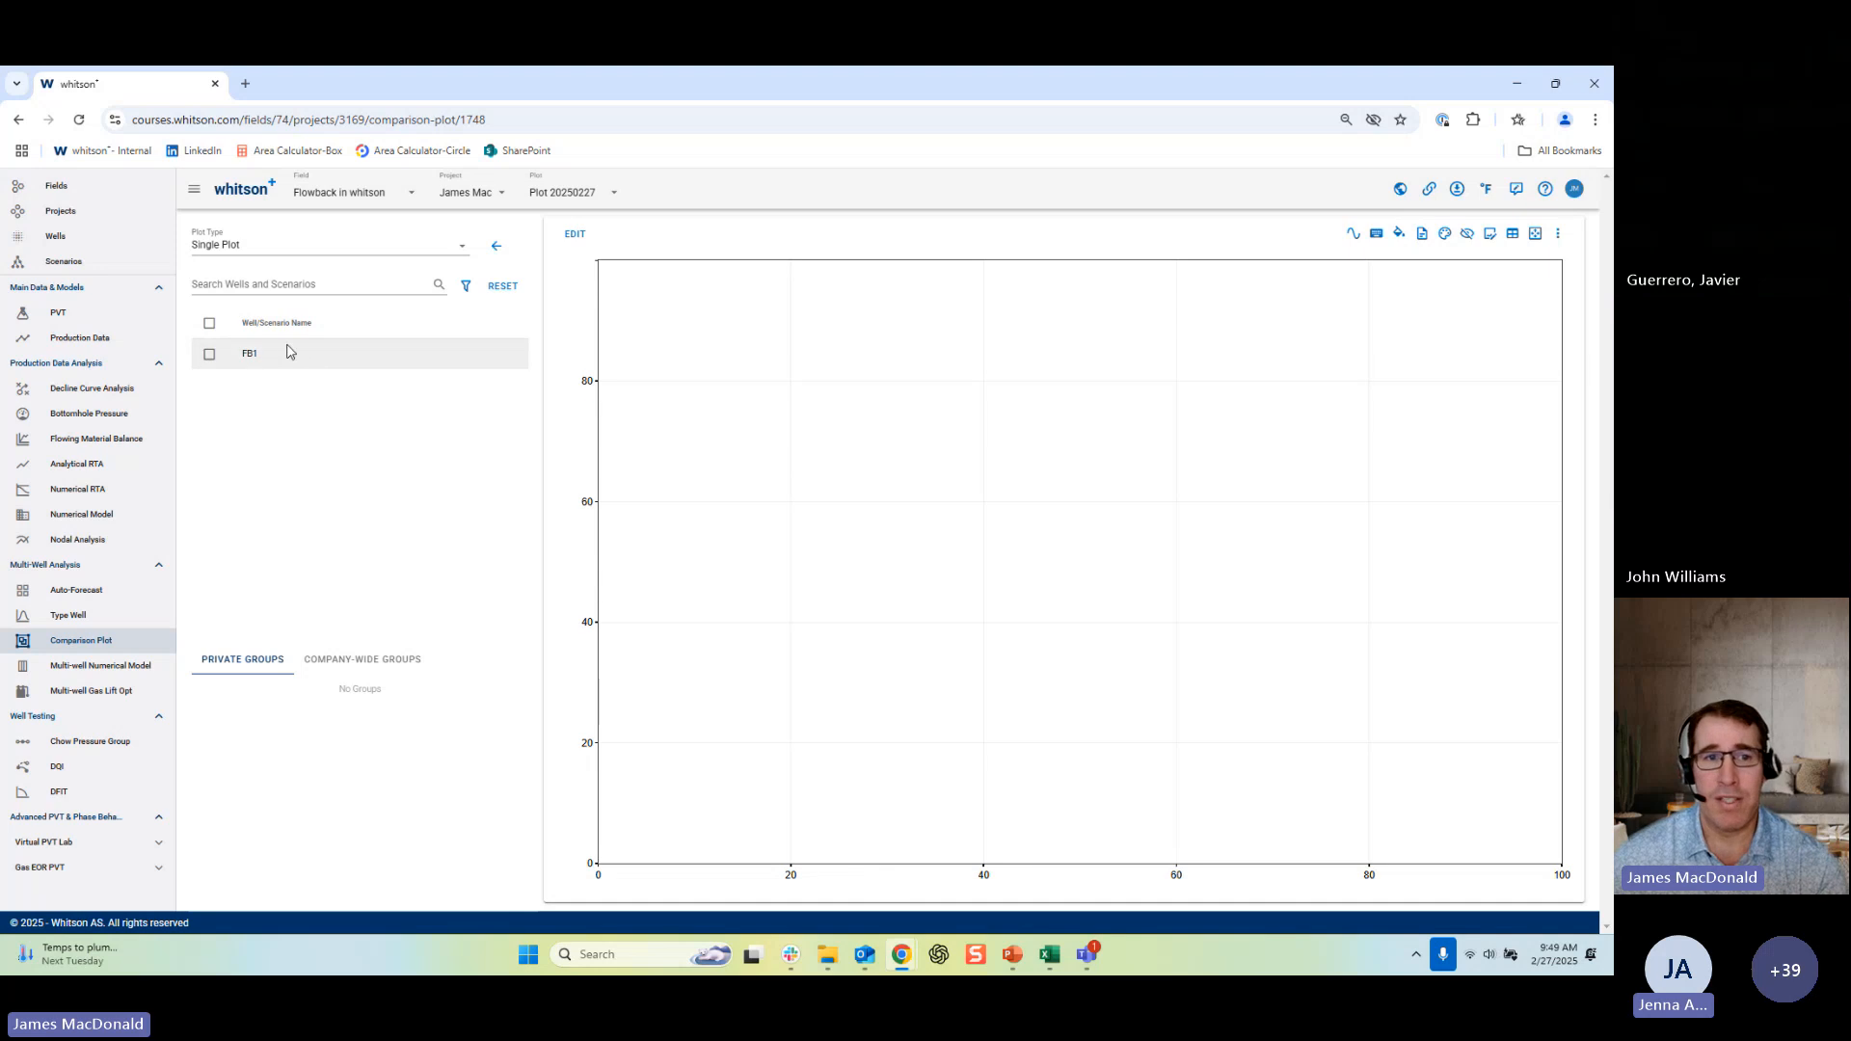
pyautogui.click(209, 355)
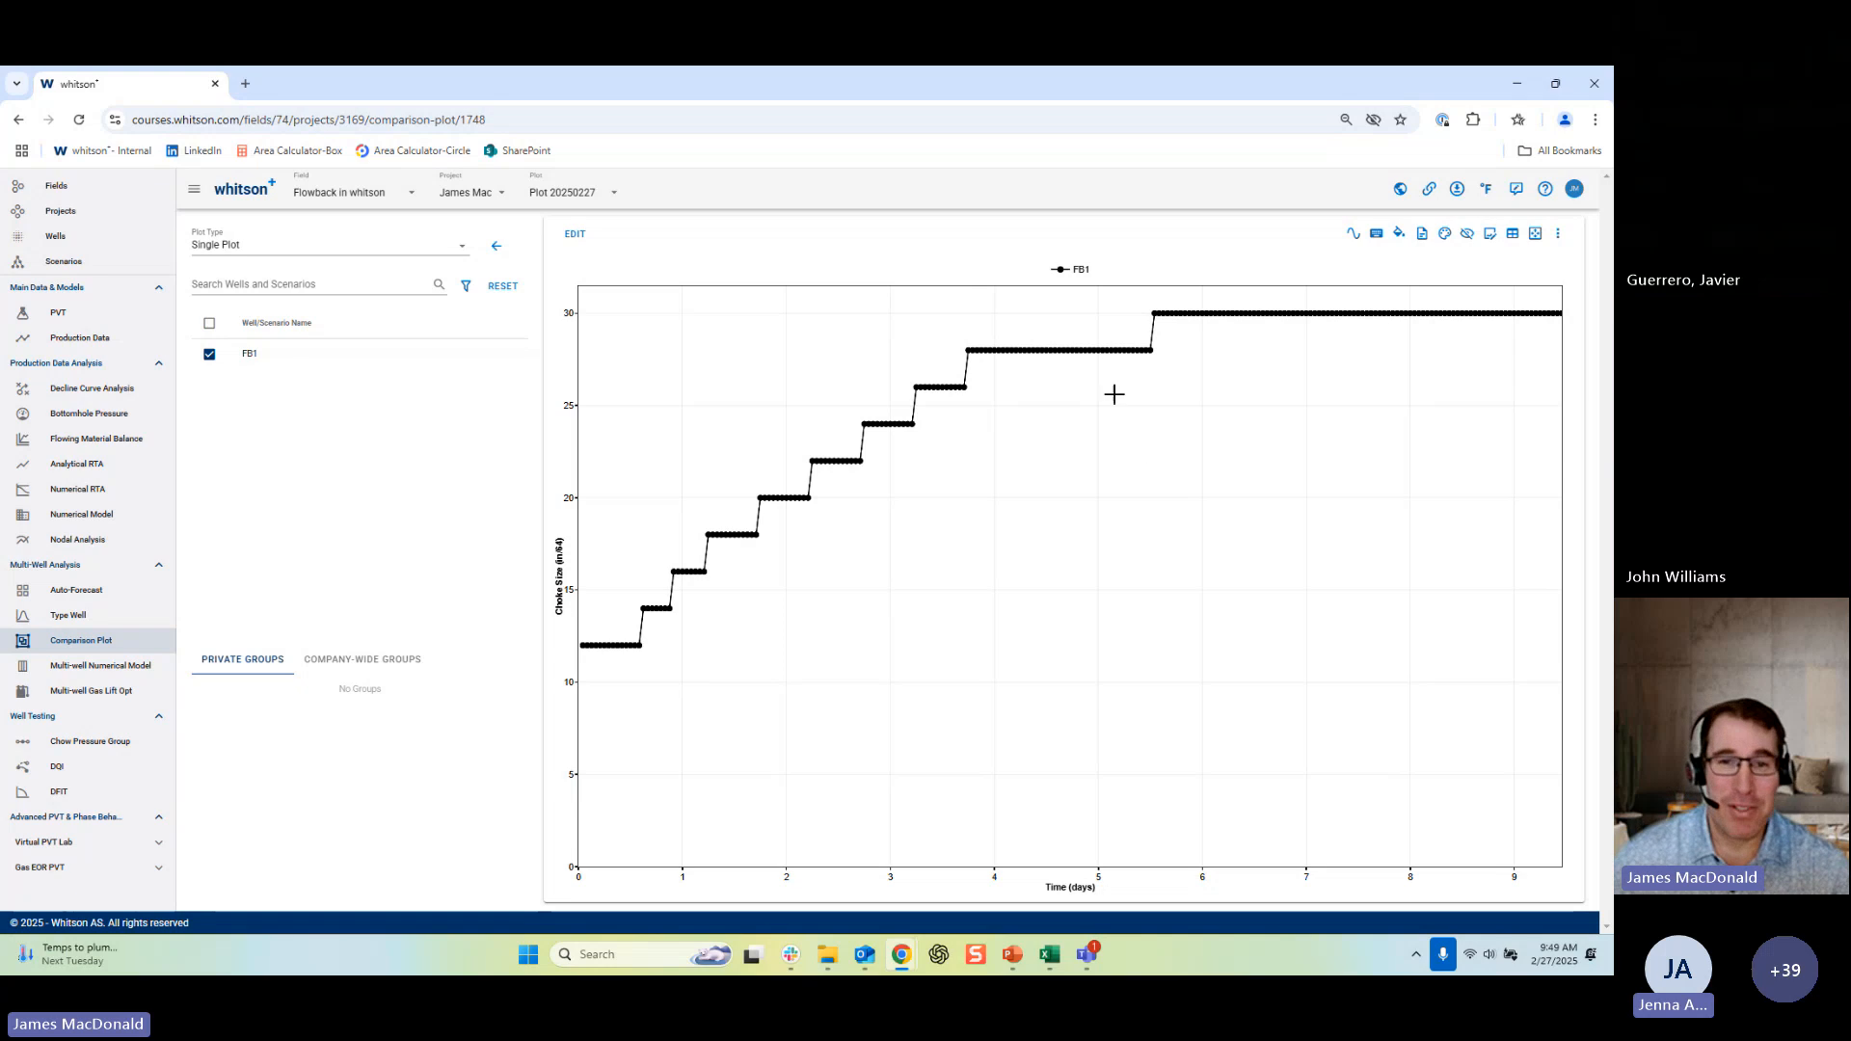
# Reopen the plot for editing and add a second Y-axis showing Bottomhole Pressure from the active production data.
pyautogui.click(573, 236)
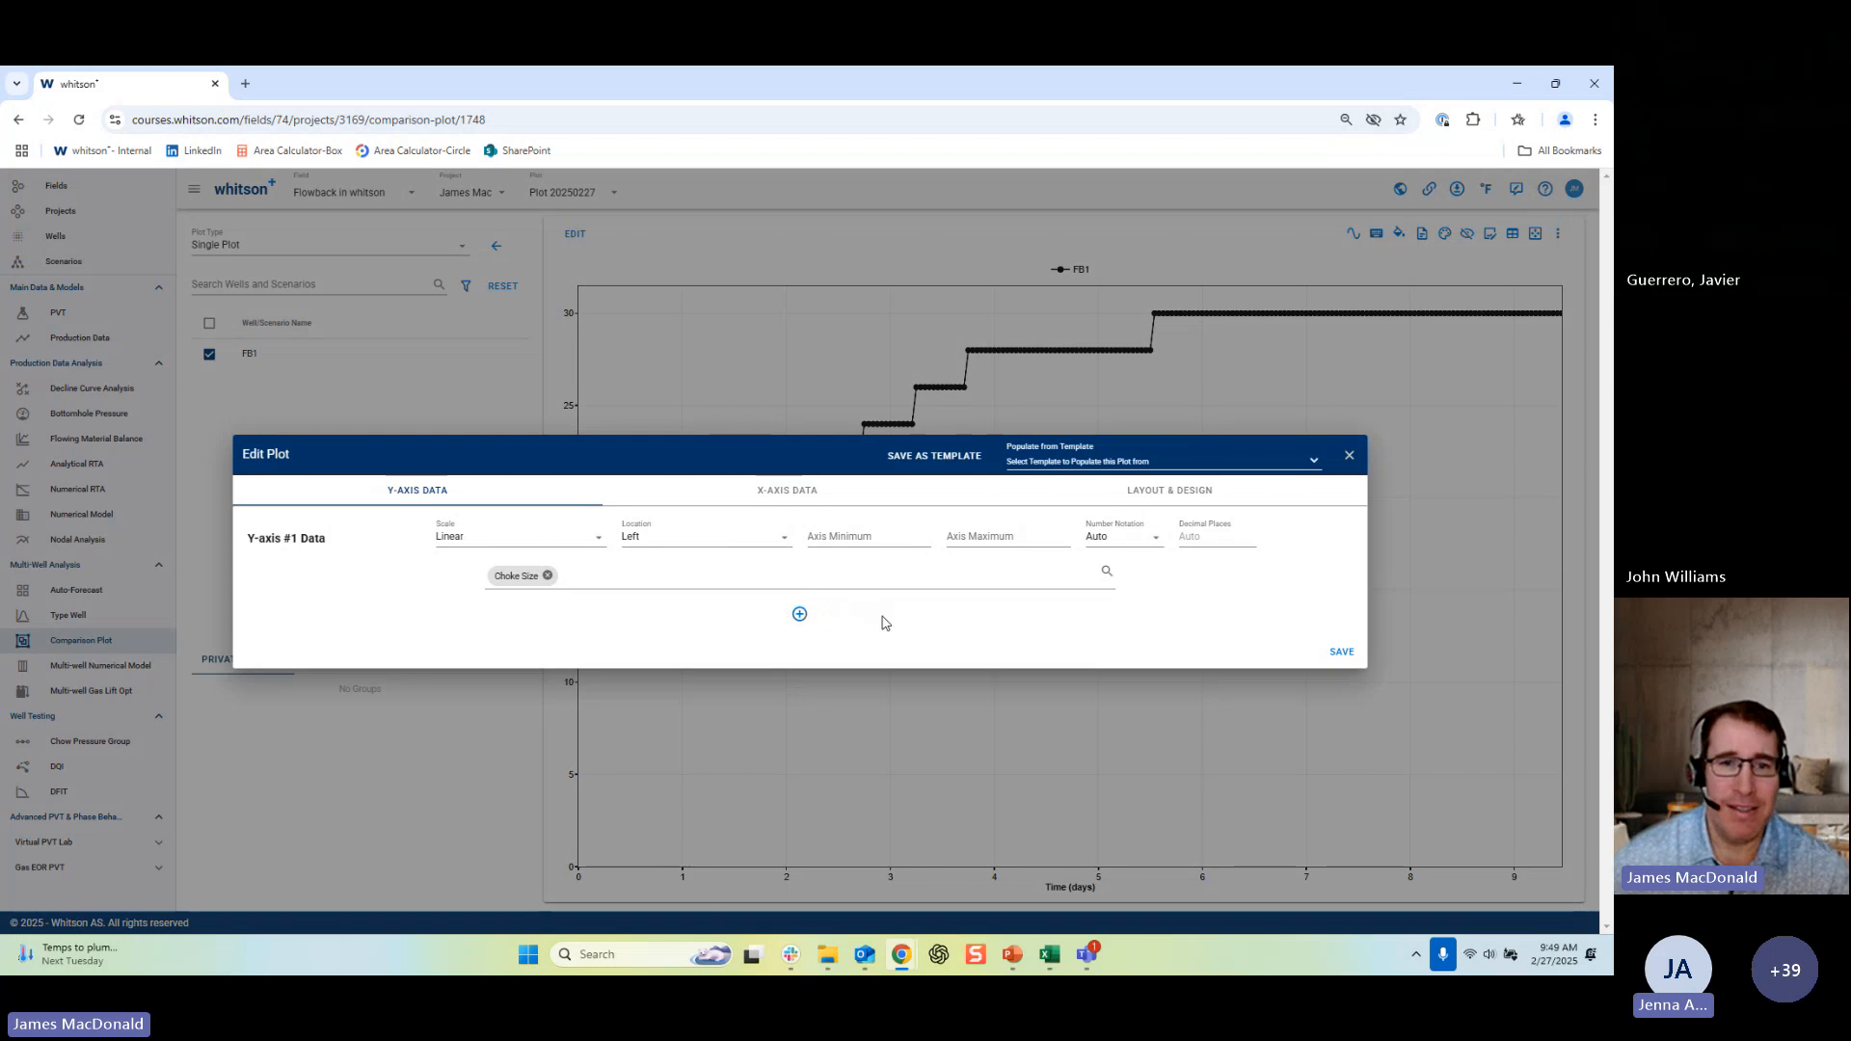
pyautogui.click(799, 616)
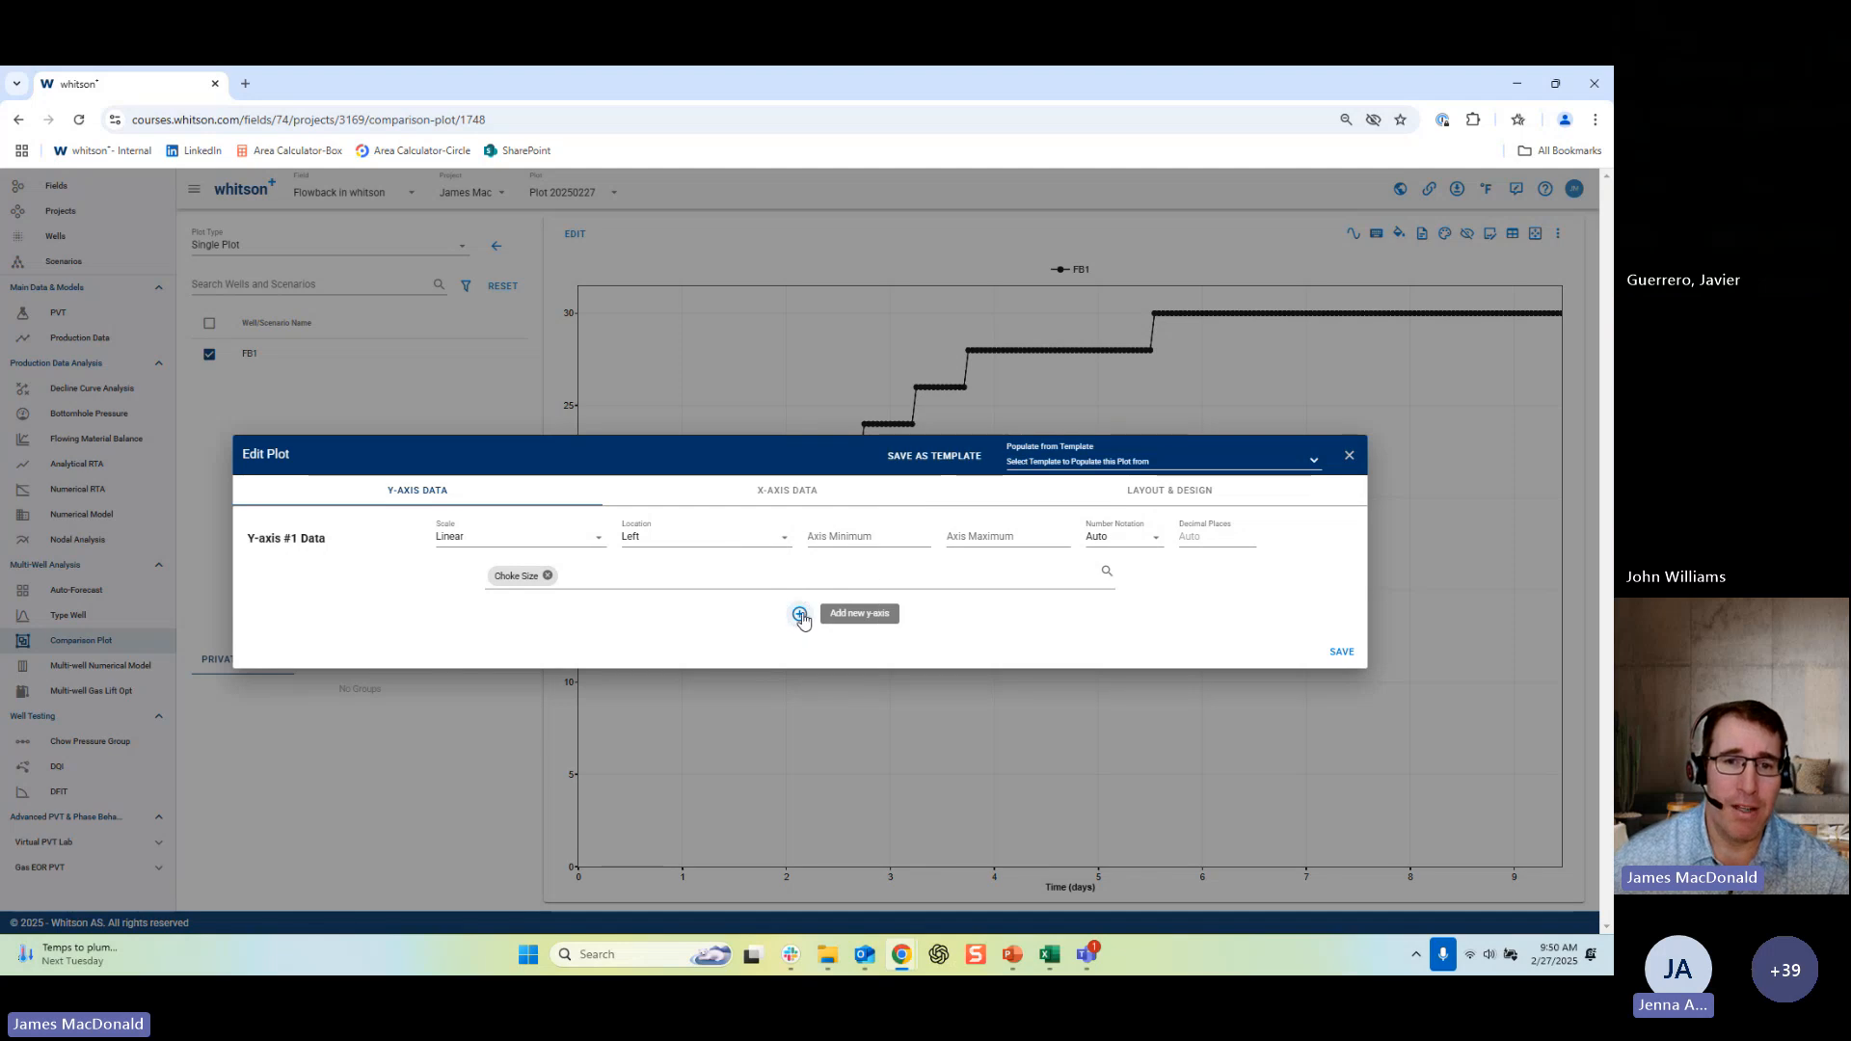
pyautogui.click(800, 615)
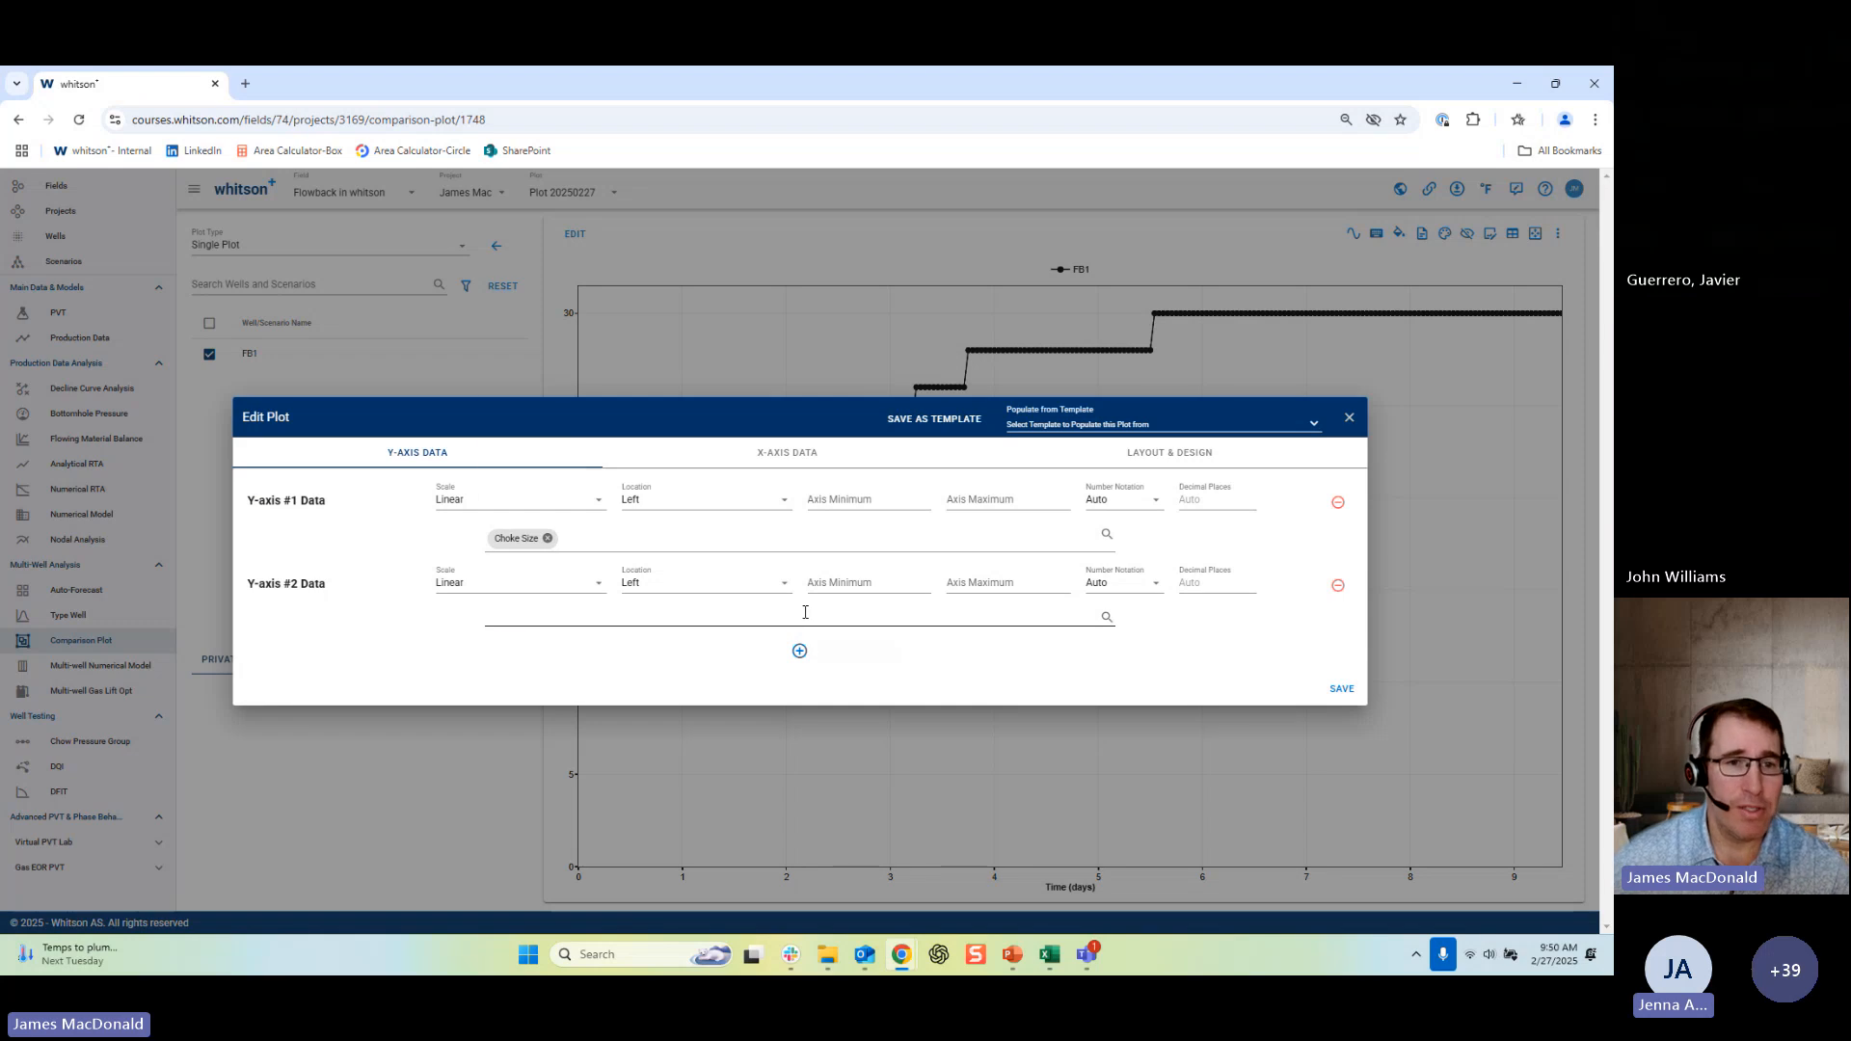
pyautogui.click(804, 613)
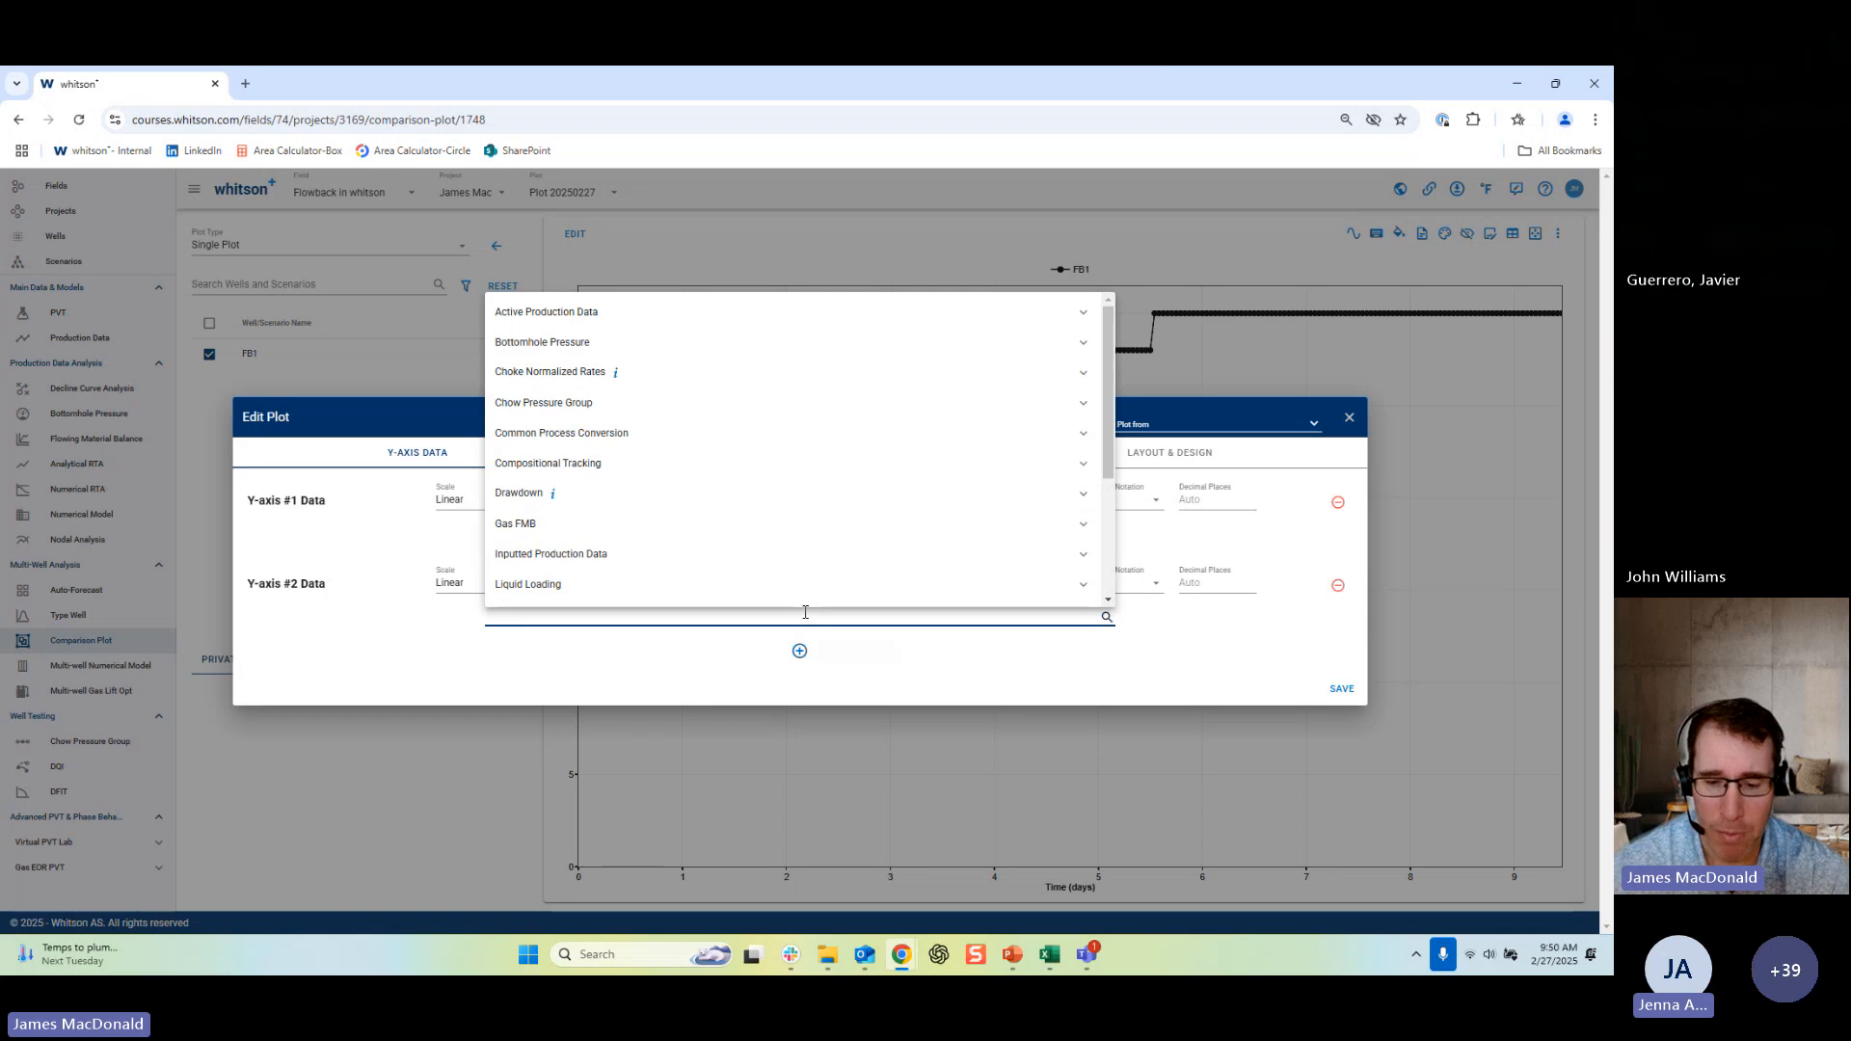
pyautogui.write('bottom')
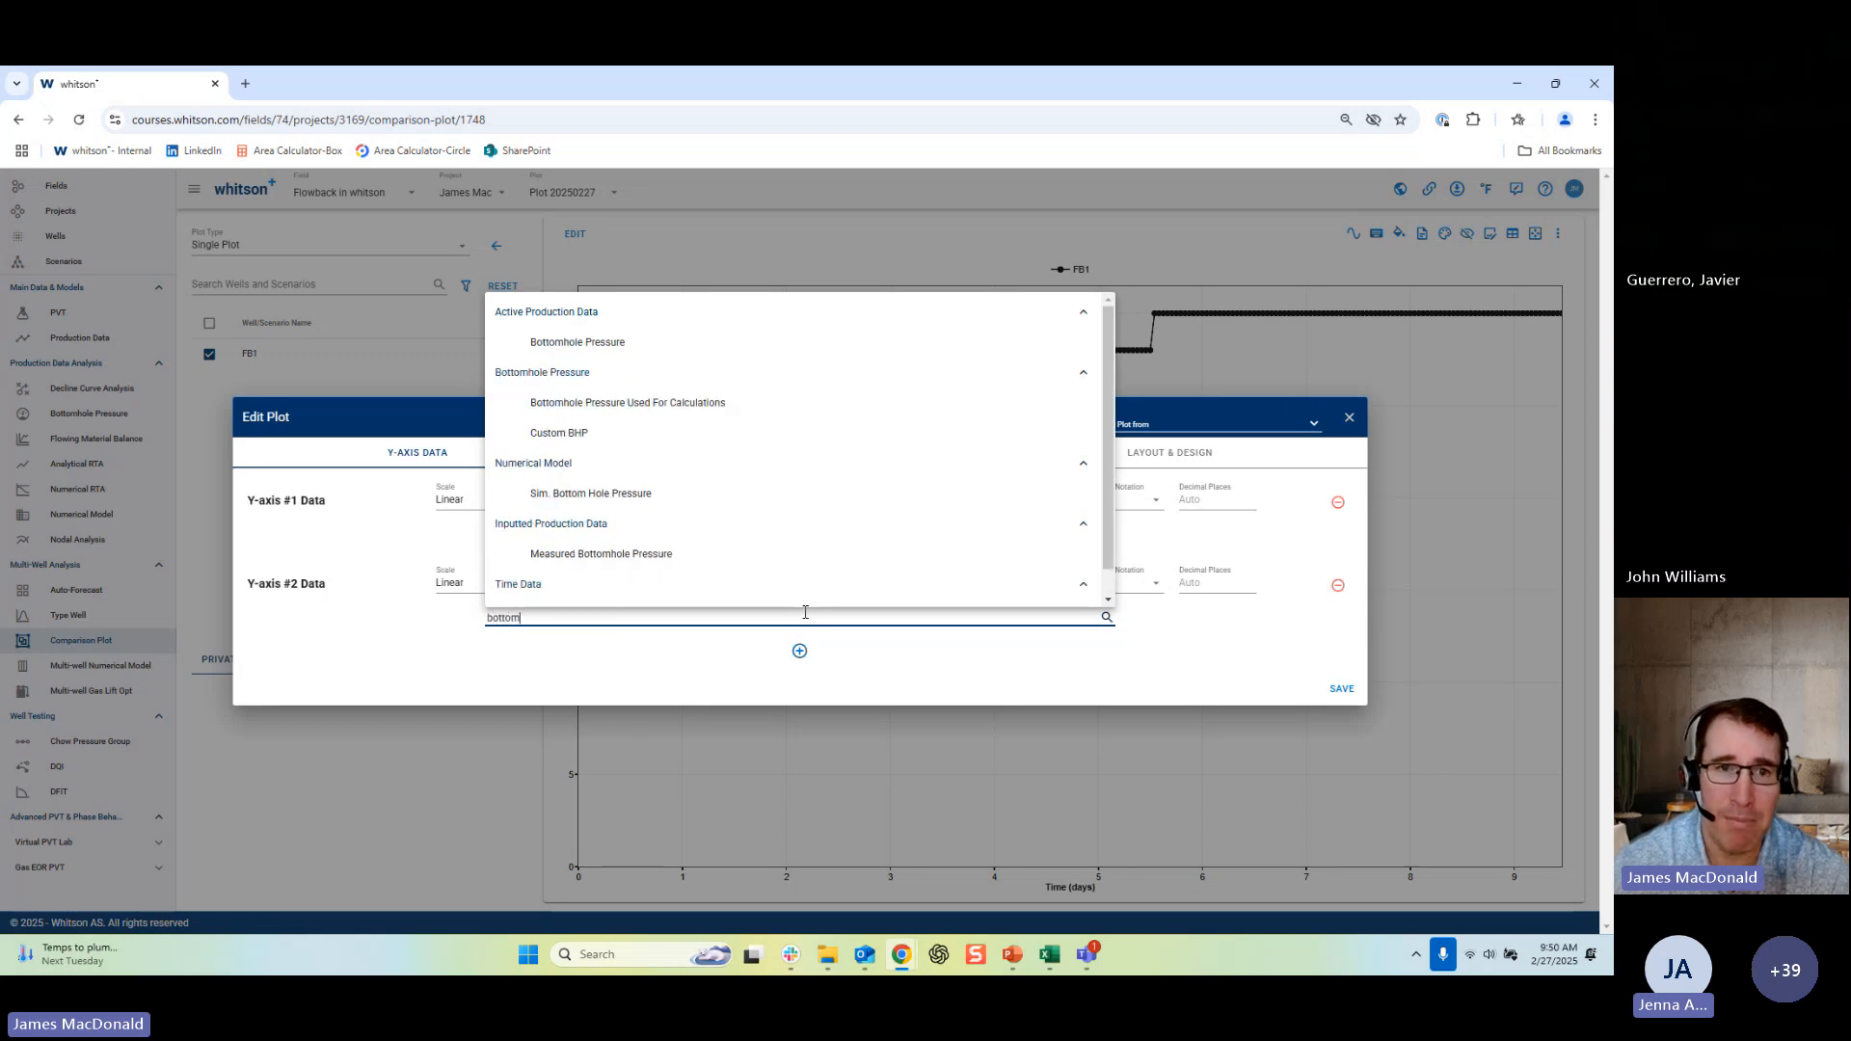
pyautogui.click(604, 349)
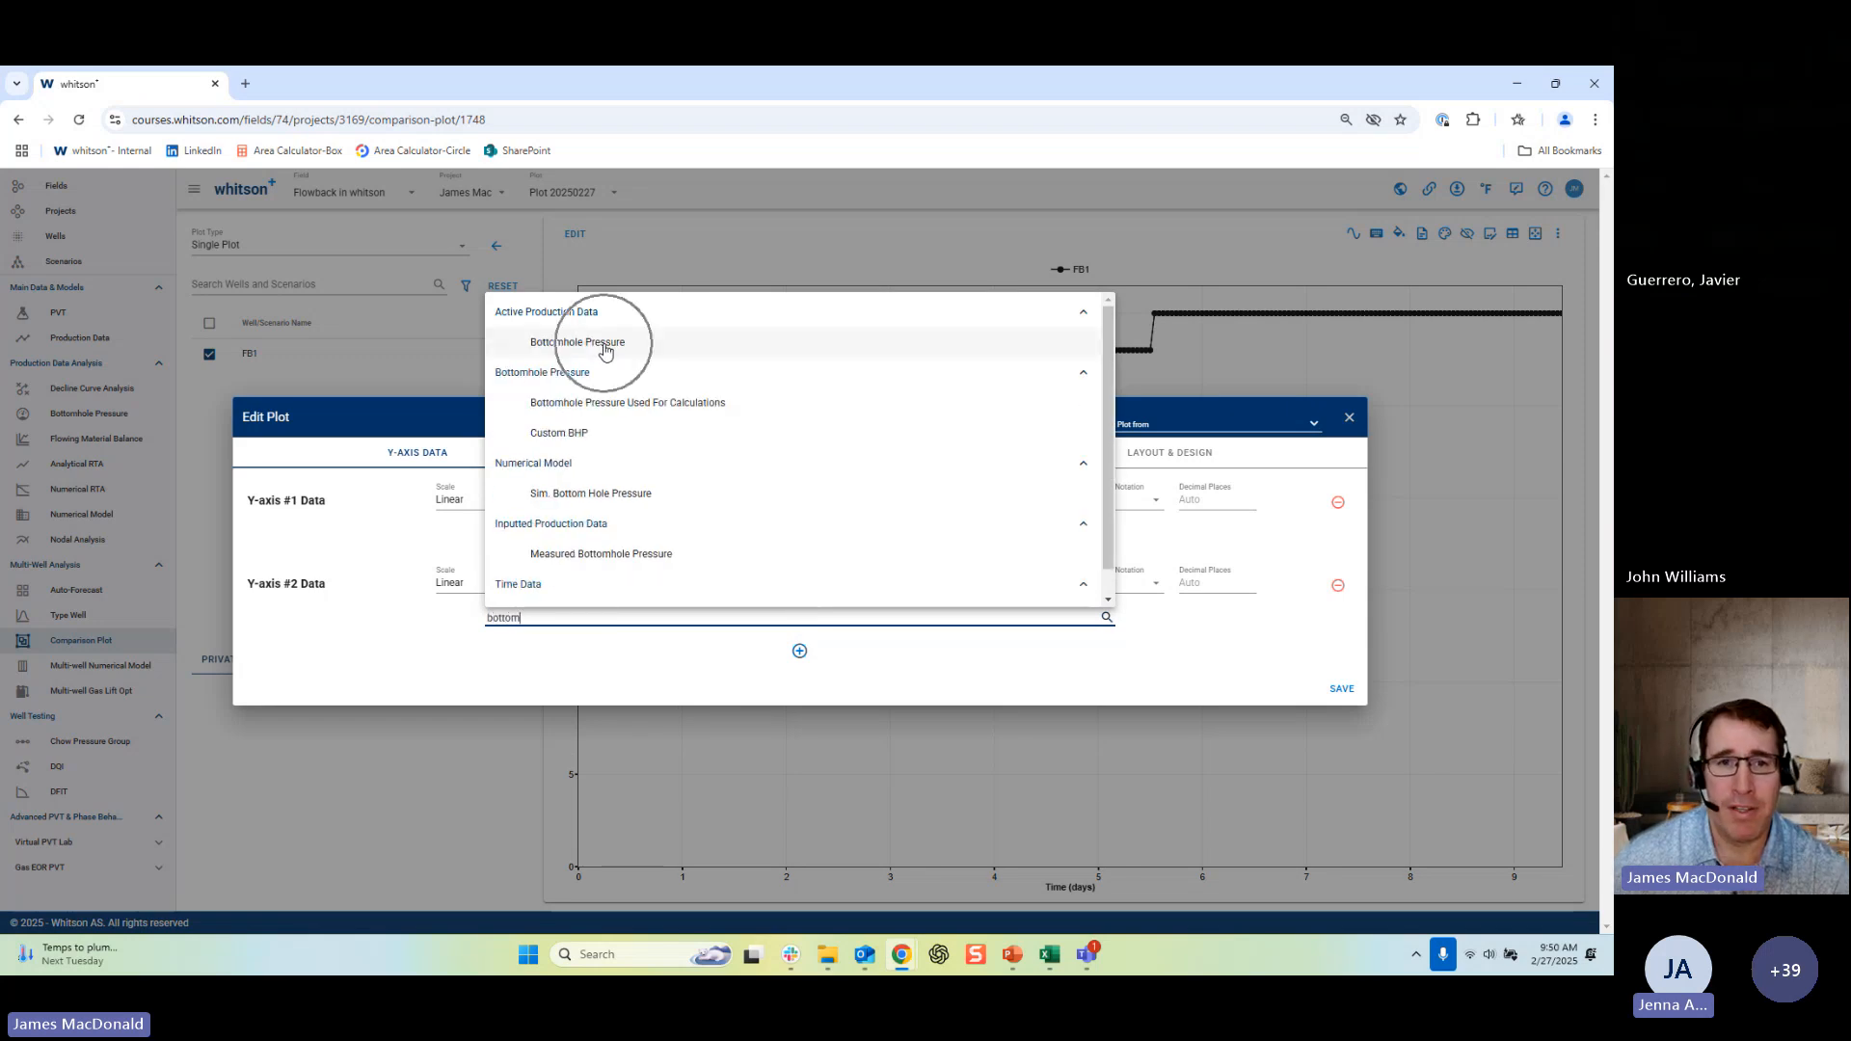
# Add a third Y-axis showing Oil Rate from the active production data and a fourth showing Water Rate.
pyautogui.click(800, 656)
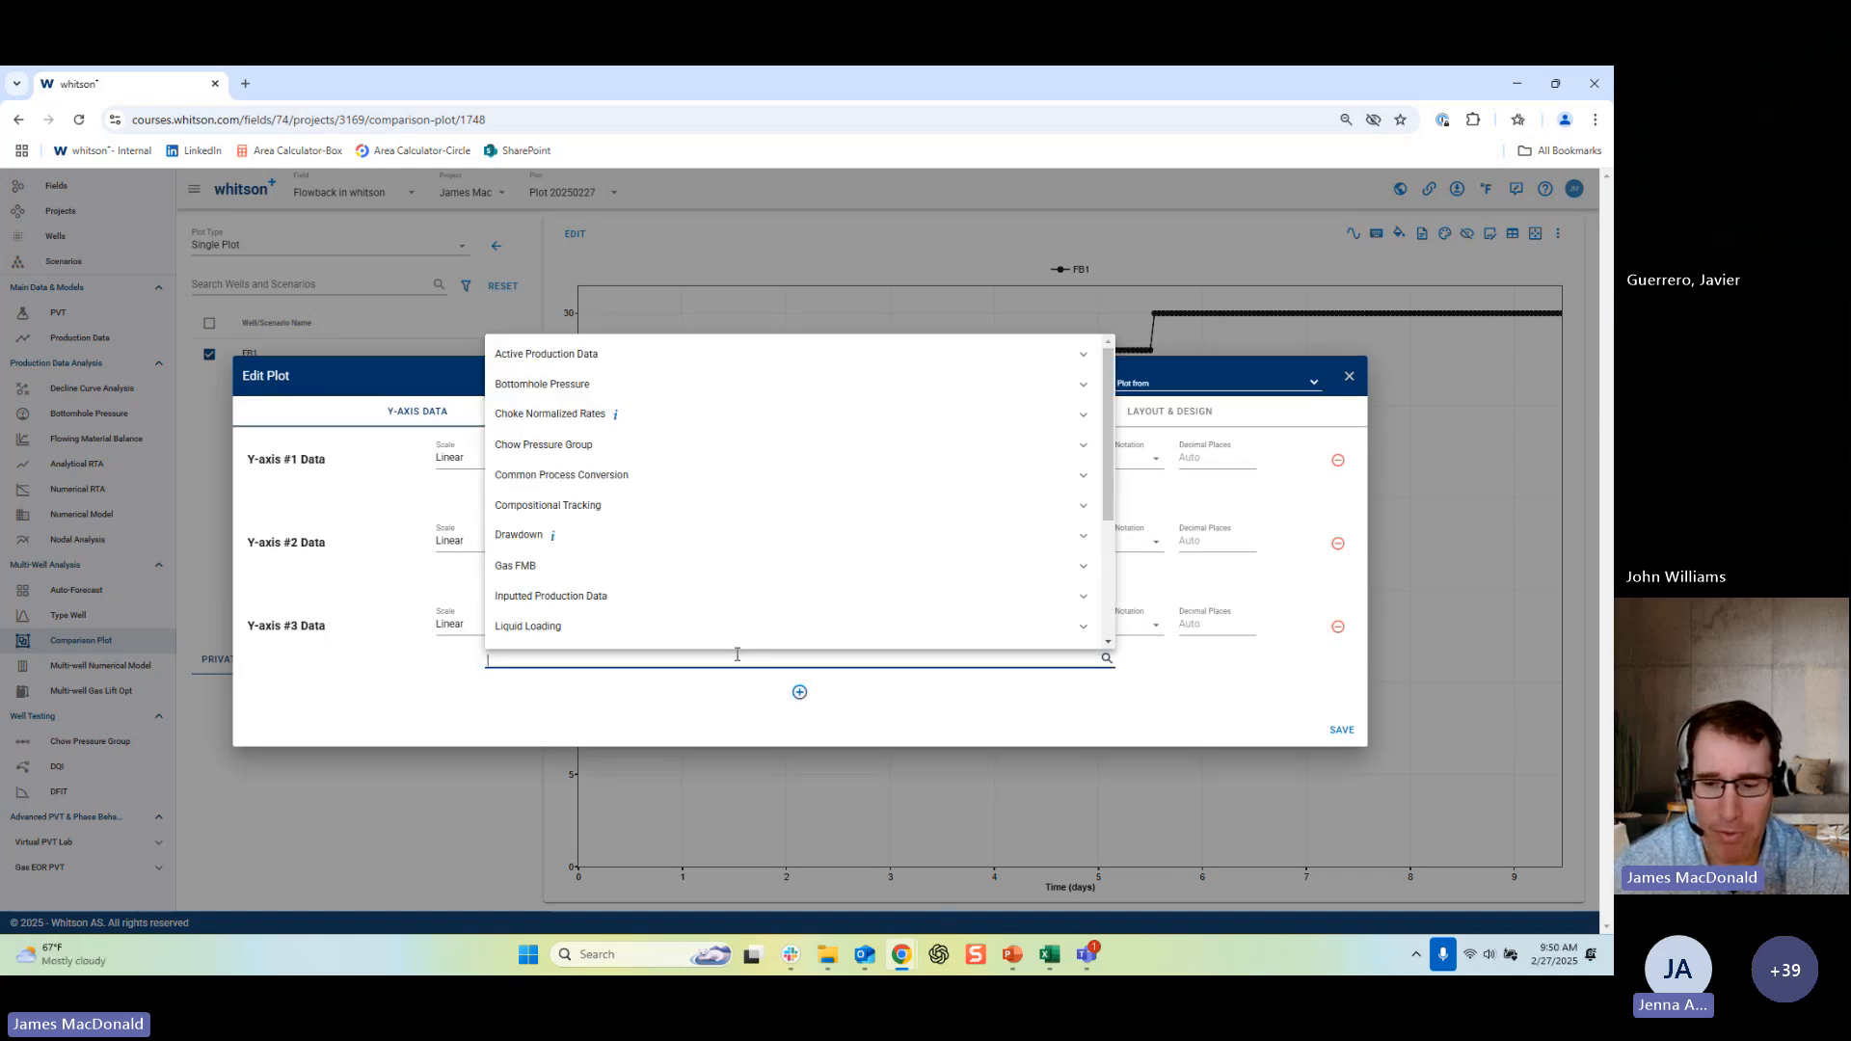
pyautogui.write('oil')
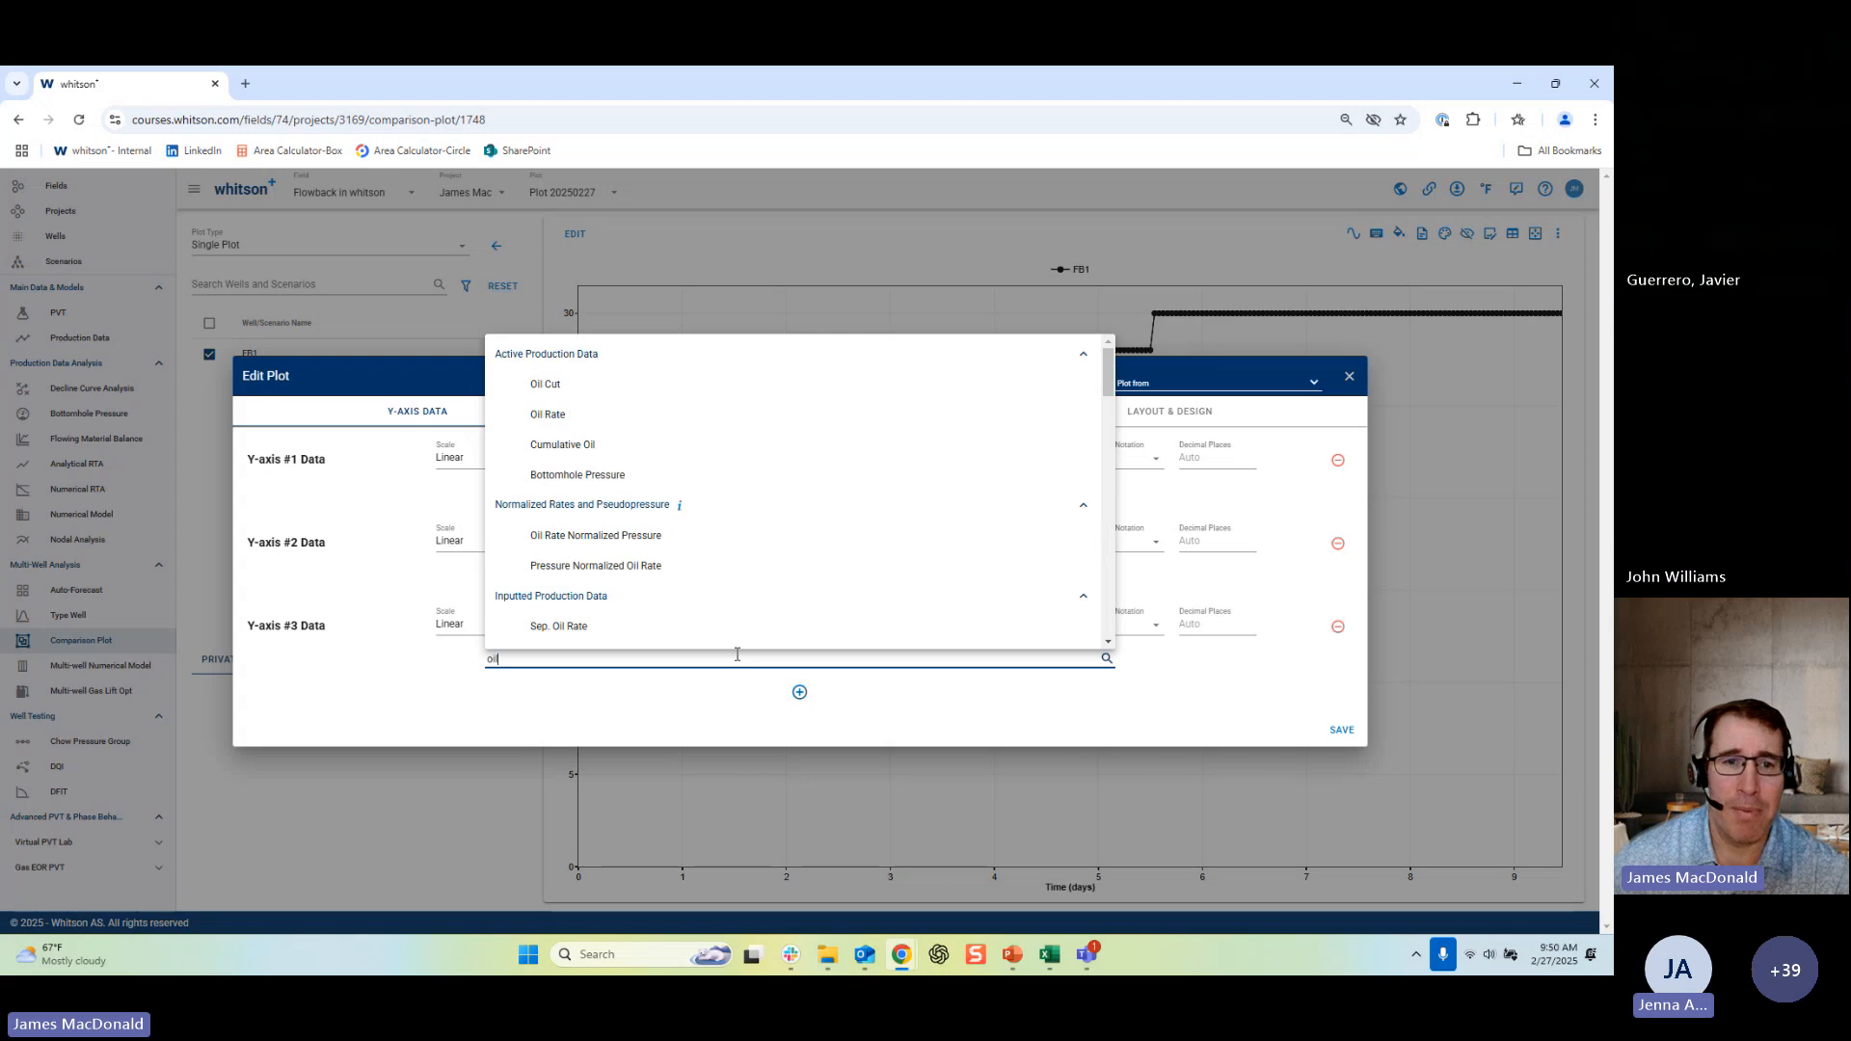
pyautogui.click(578, 415)
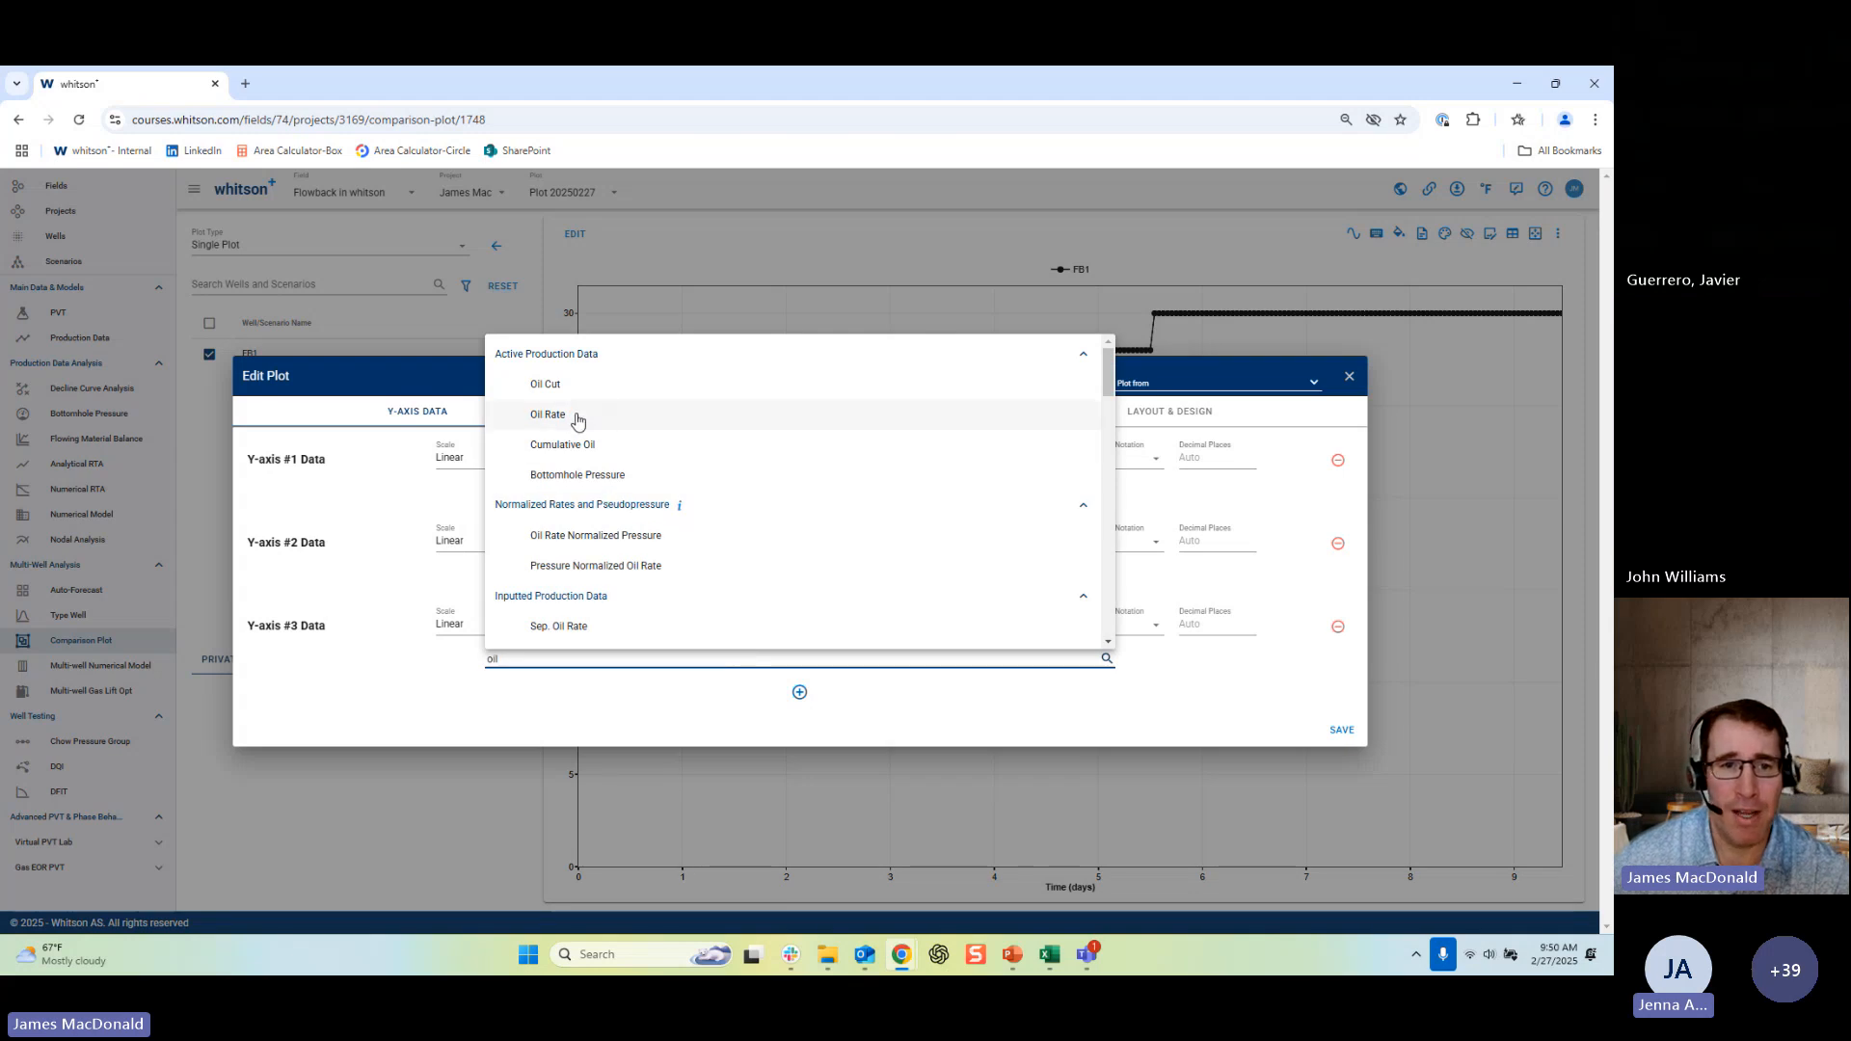
pyautogui.click(800, 698)
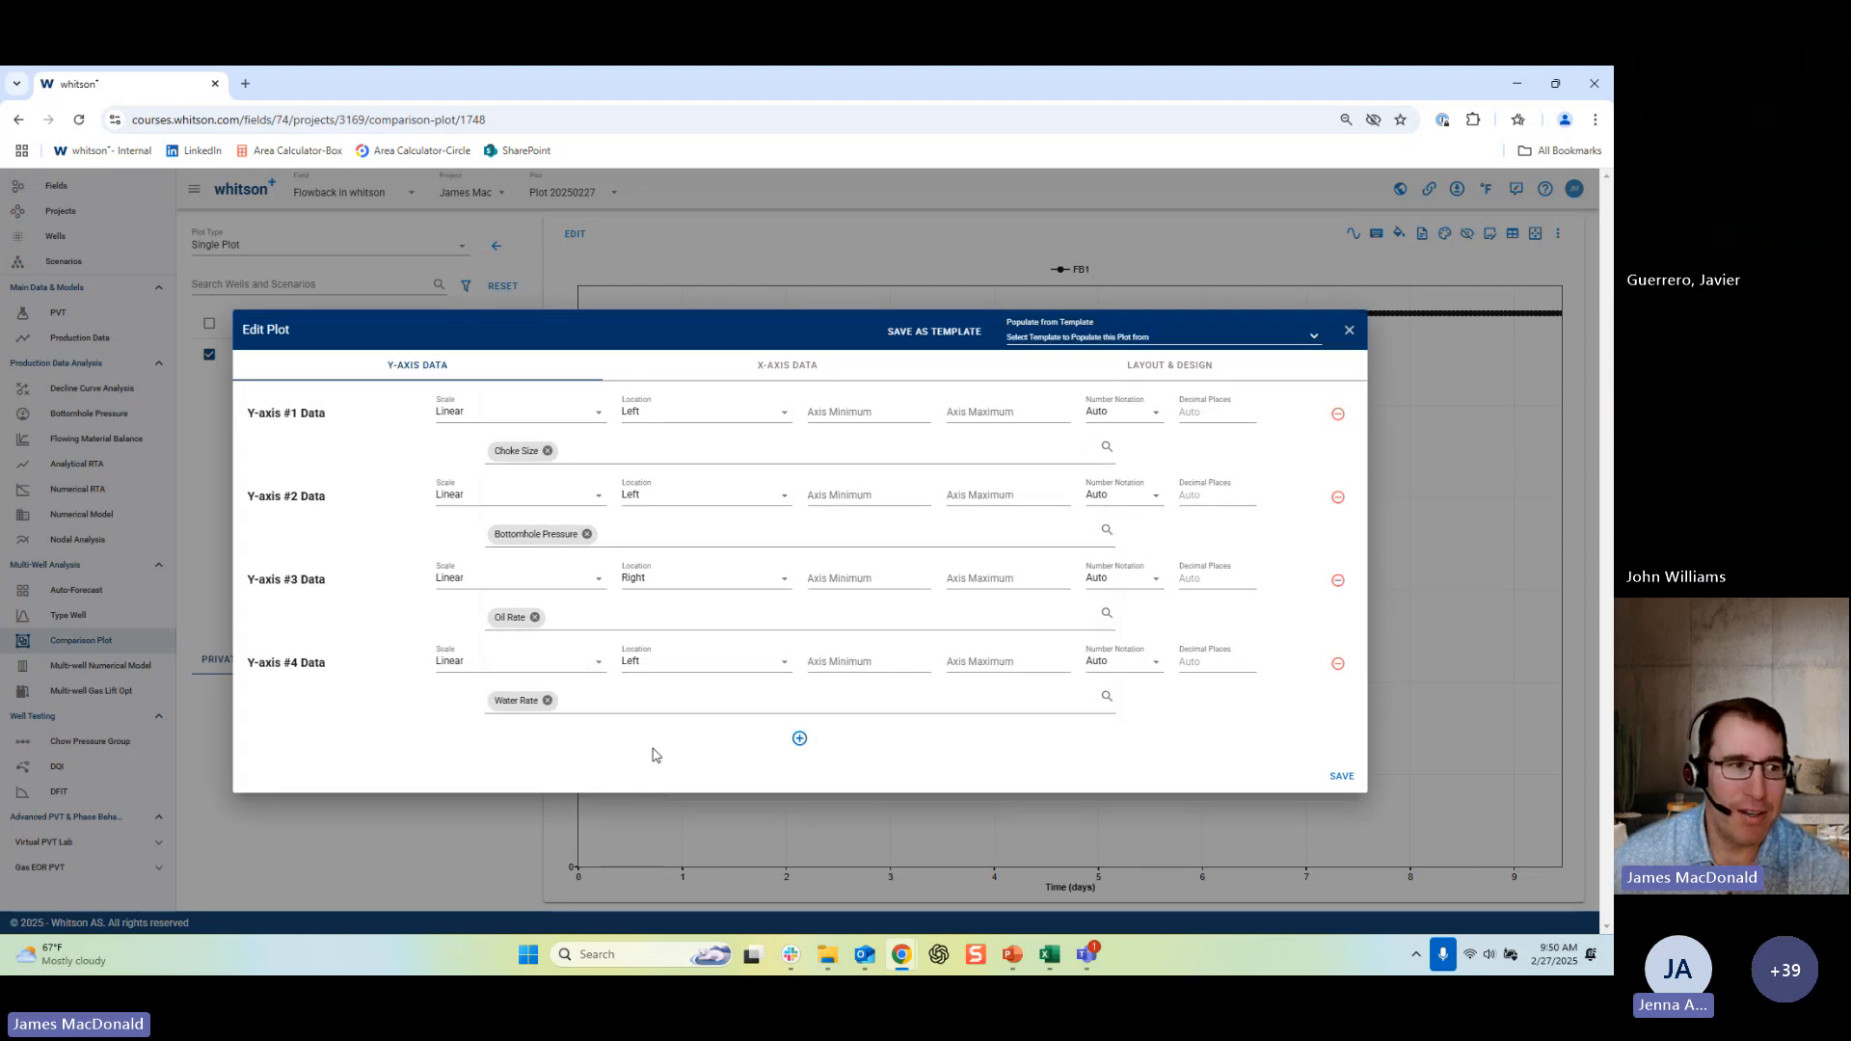
# Add a fifth Y-axis showing GOR from the active production data and save the plot.
pyautogui.click(801, 738)
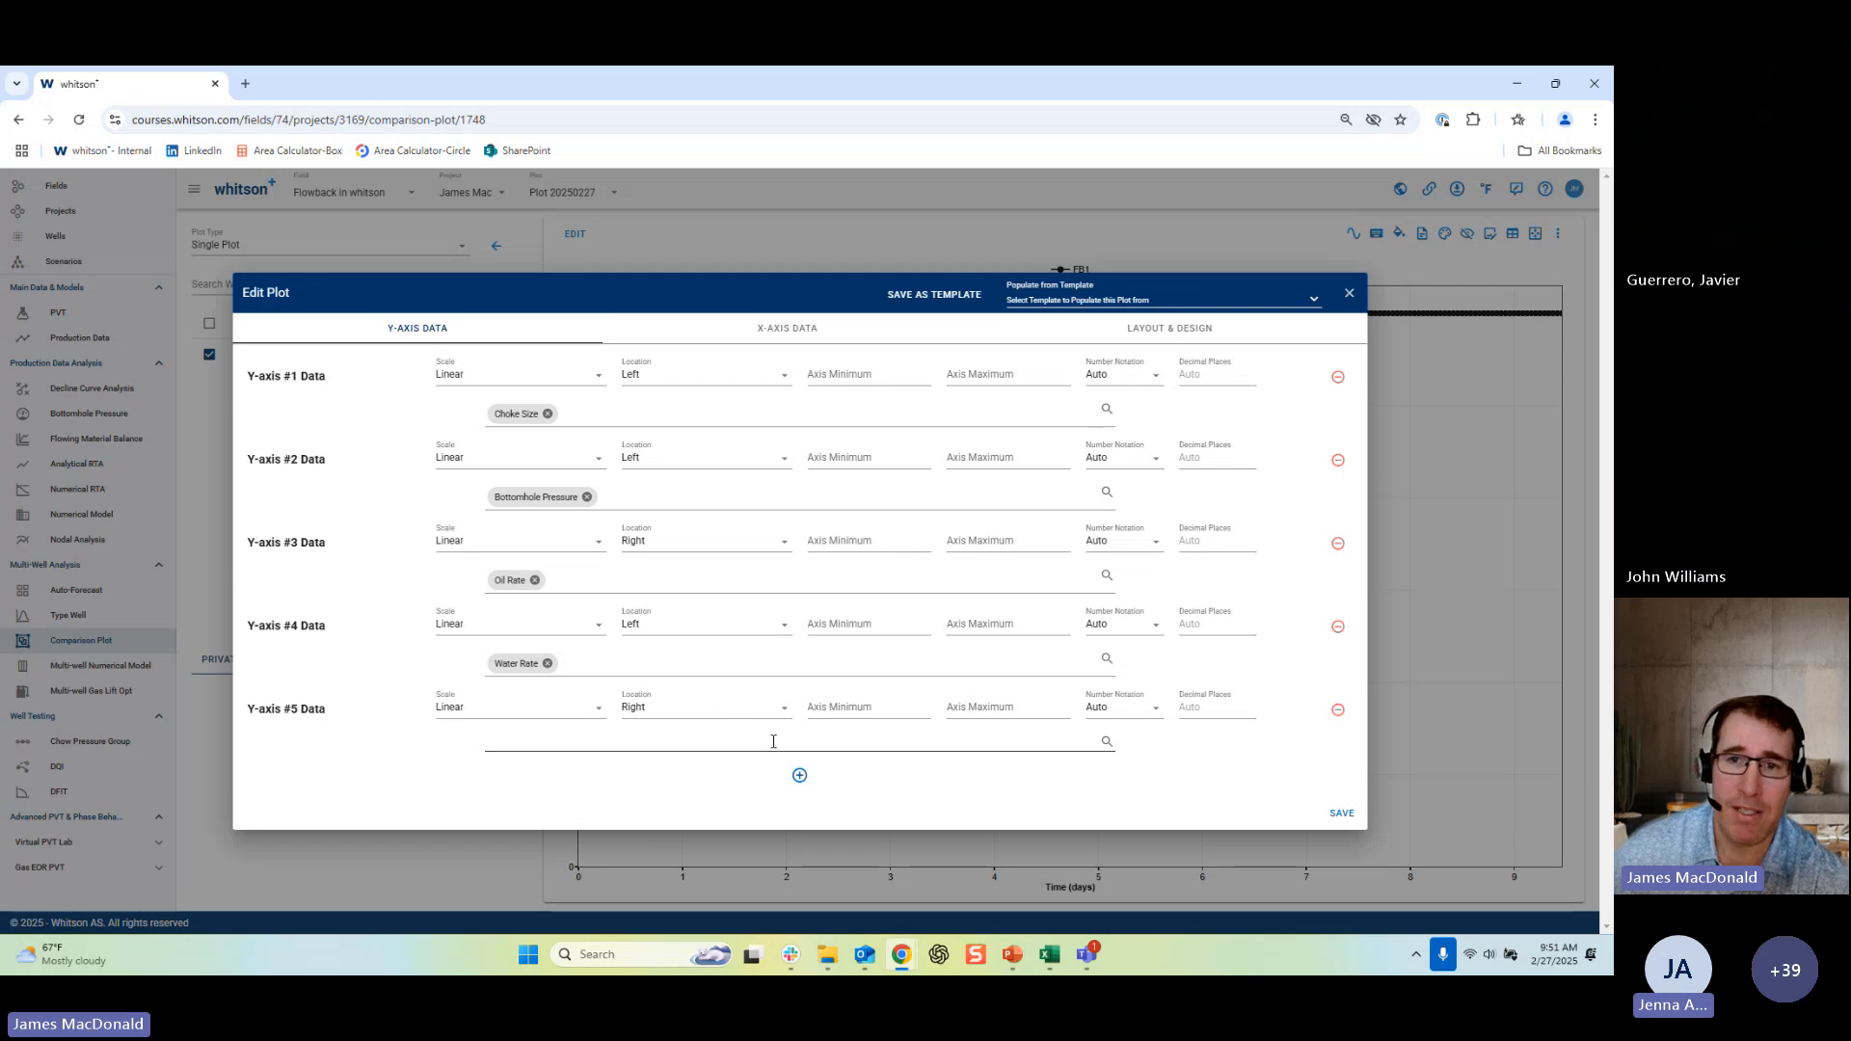
pyautogui.click(771, 742)
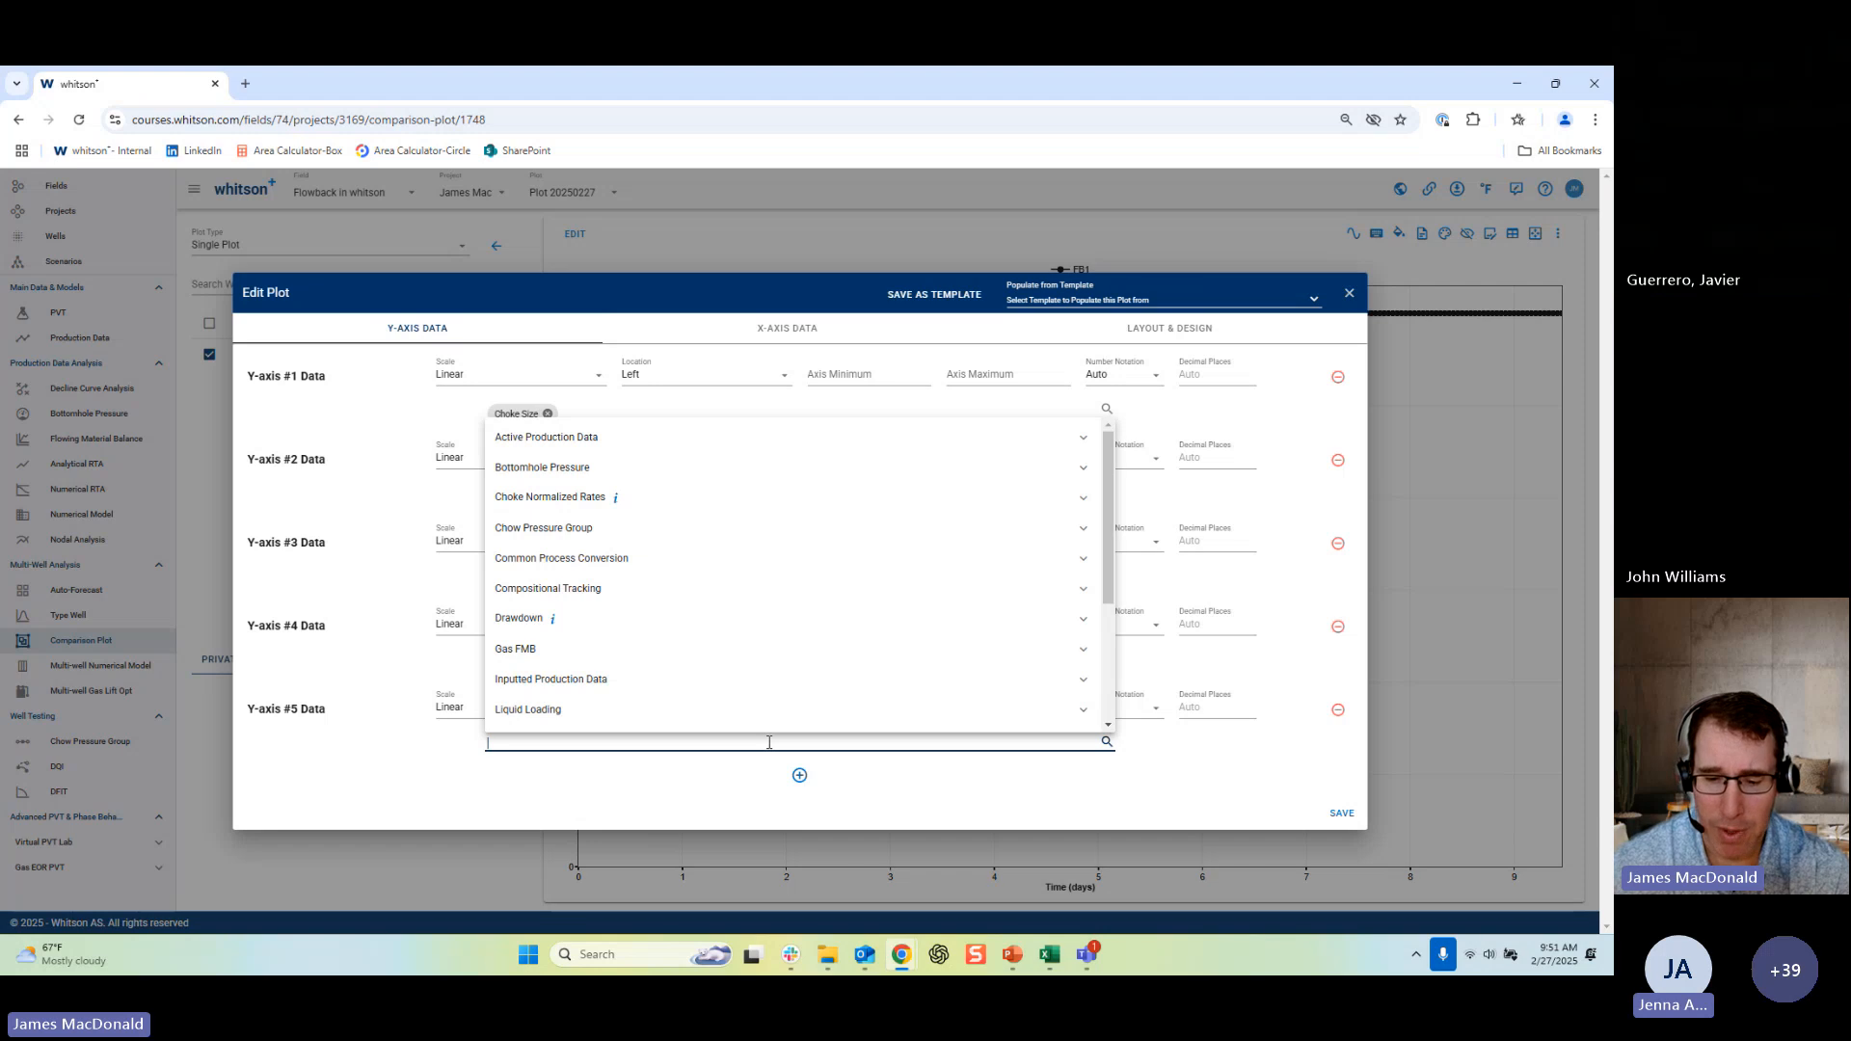
pyautogui.write('gor')
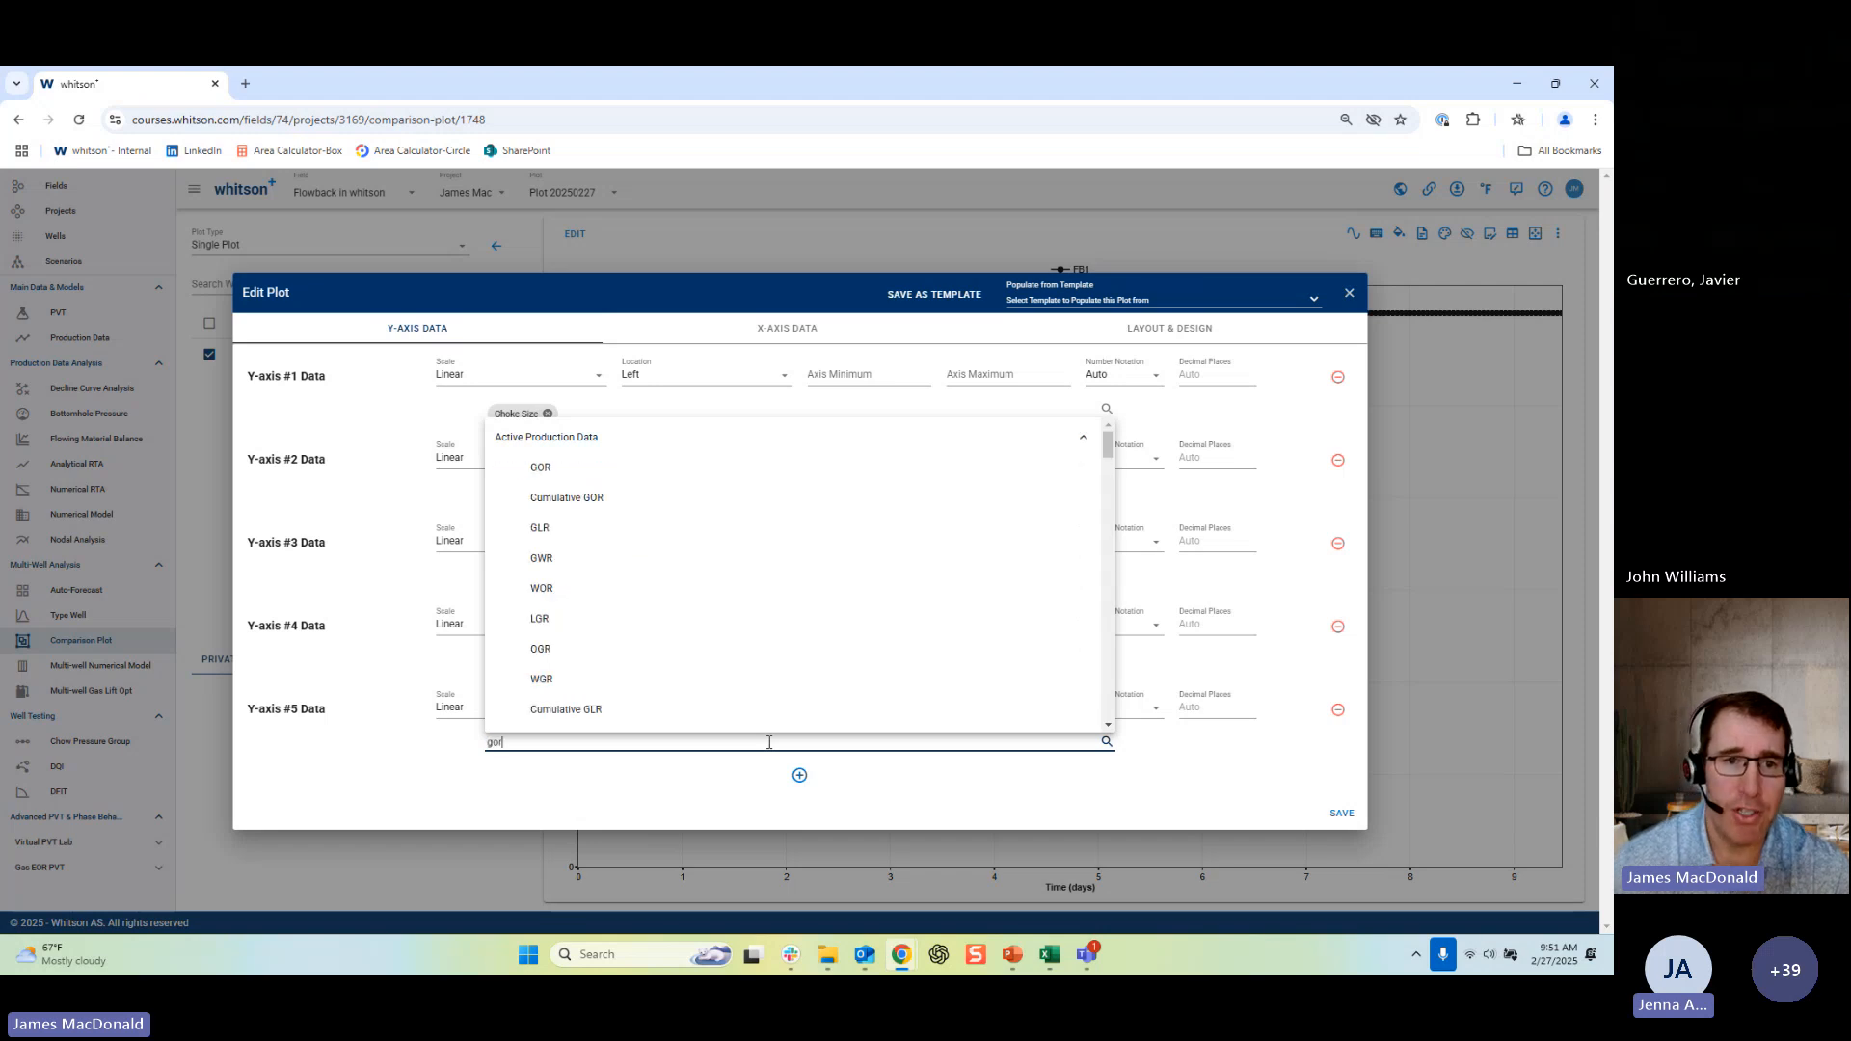
pyautogui.click(575, 470)
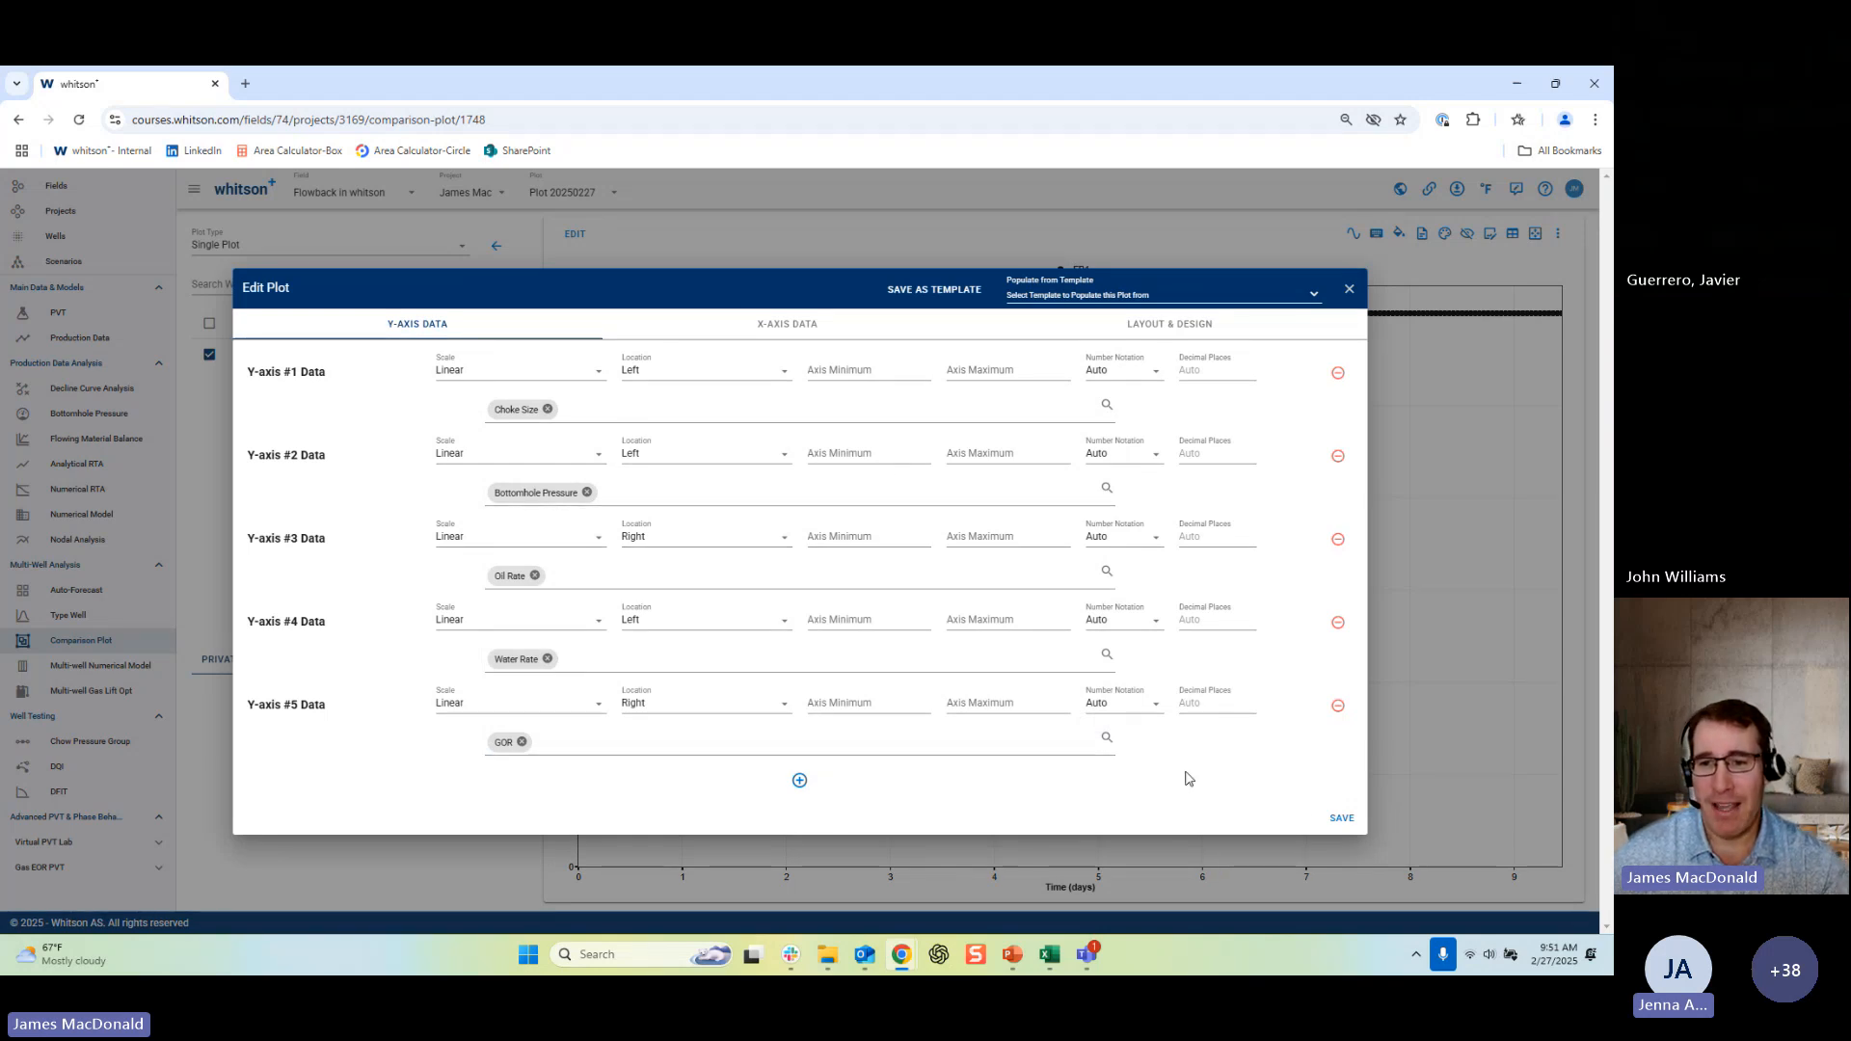
pyautogui.click(1340, 818)
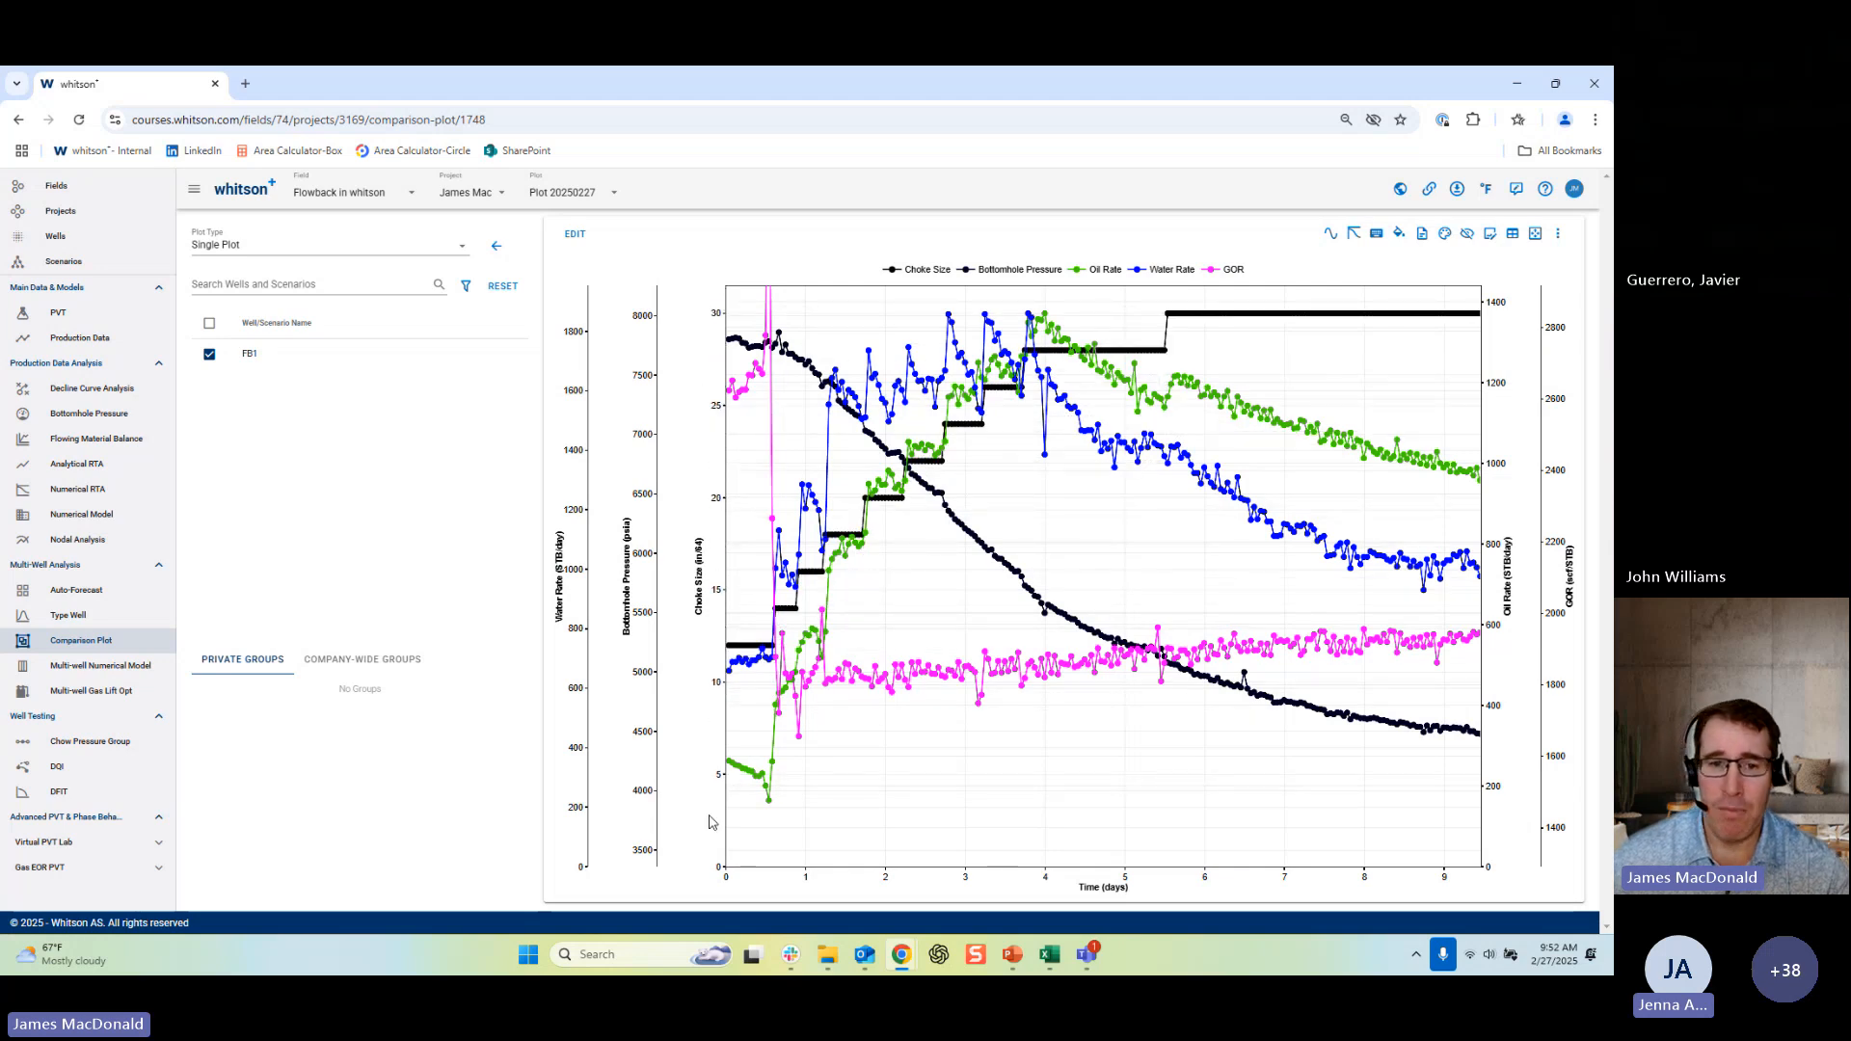
# Extend the Choke Size axis down to about -14 and the GOR axis up to about 7000 scf/STB on the comparison plot.
pyautogui.moveTo(717, 847); pyautogui.dragTo(721, 677)
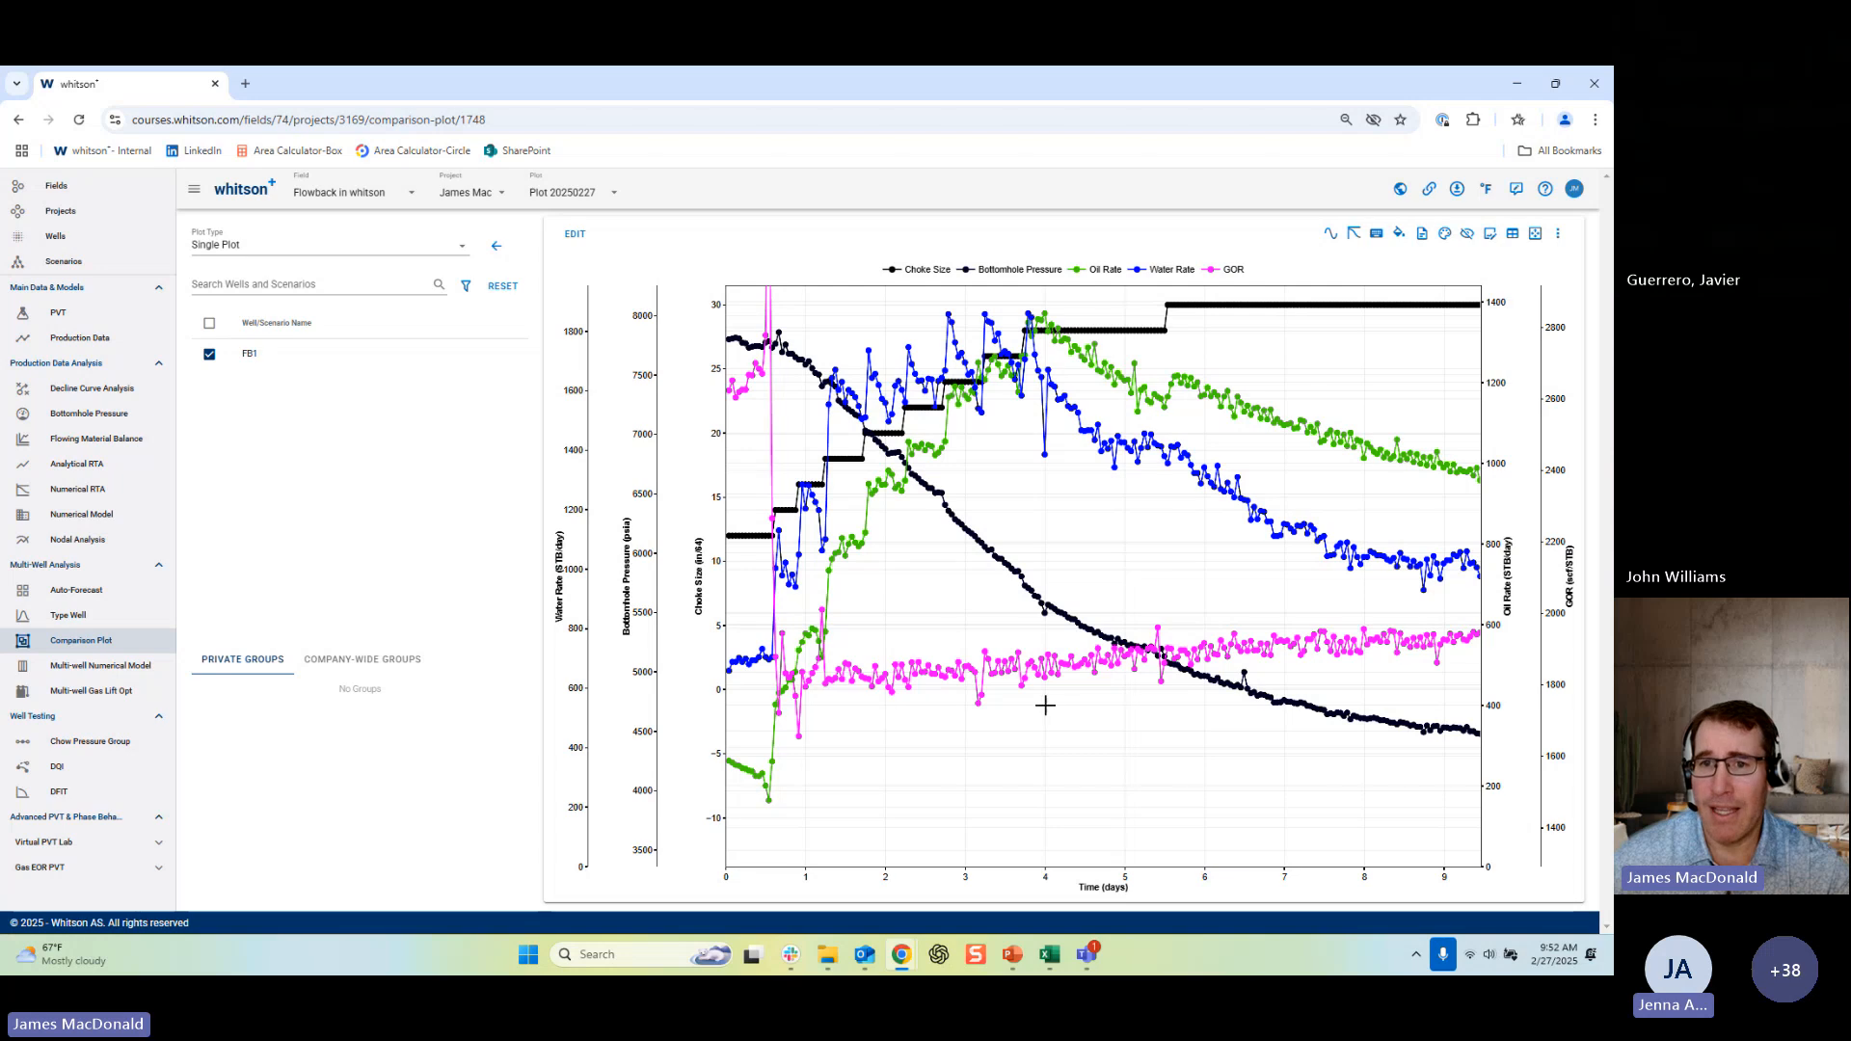
pyautogui.moveTo(1111, 357)
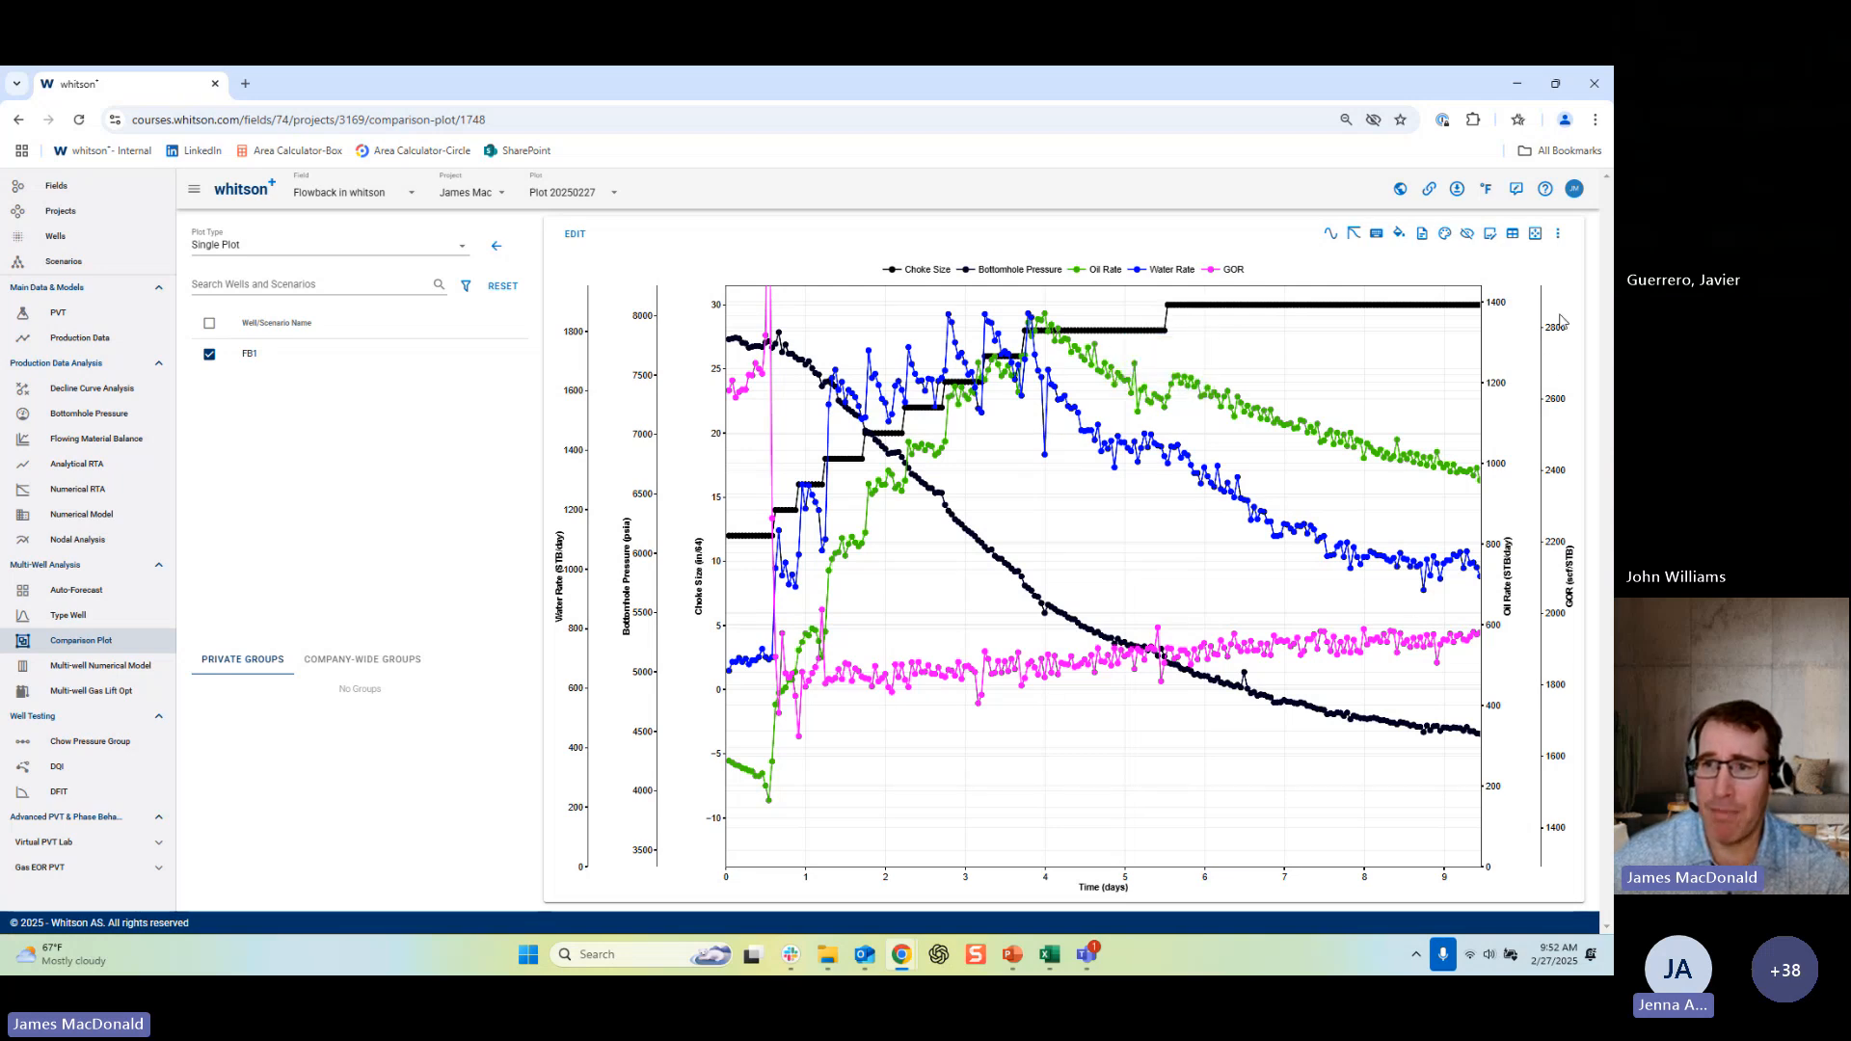
pyautogui.moveTo(1551, 330); pyautogui.dragTo(1554, 399)
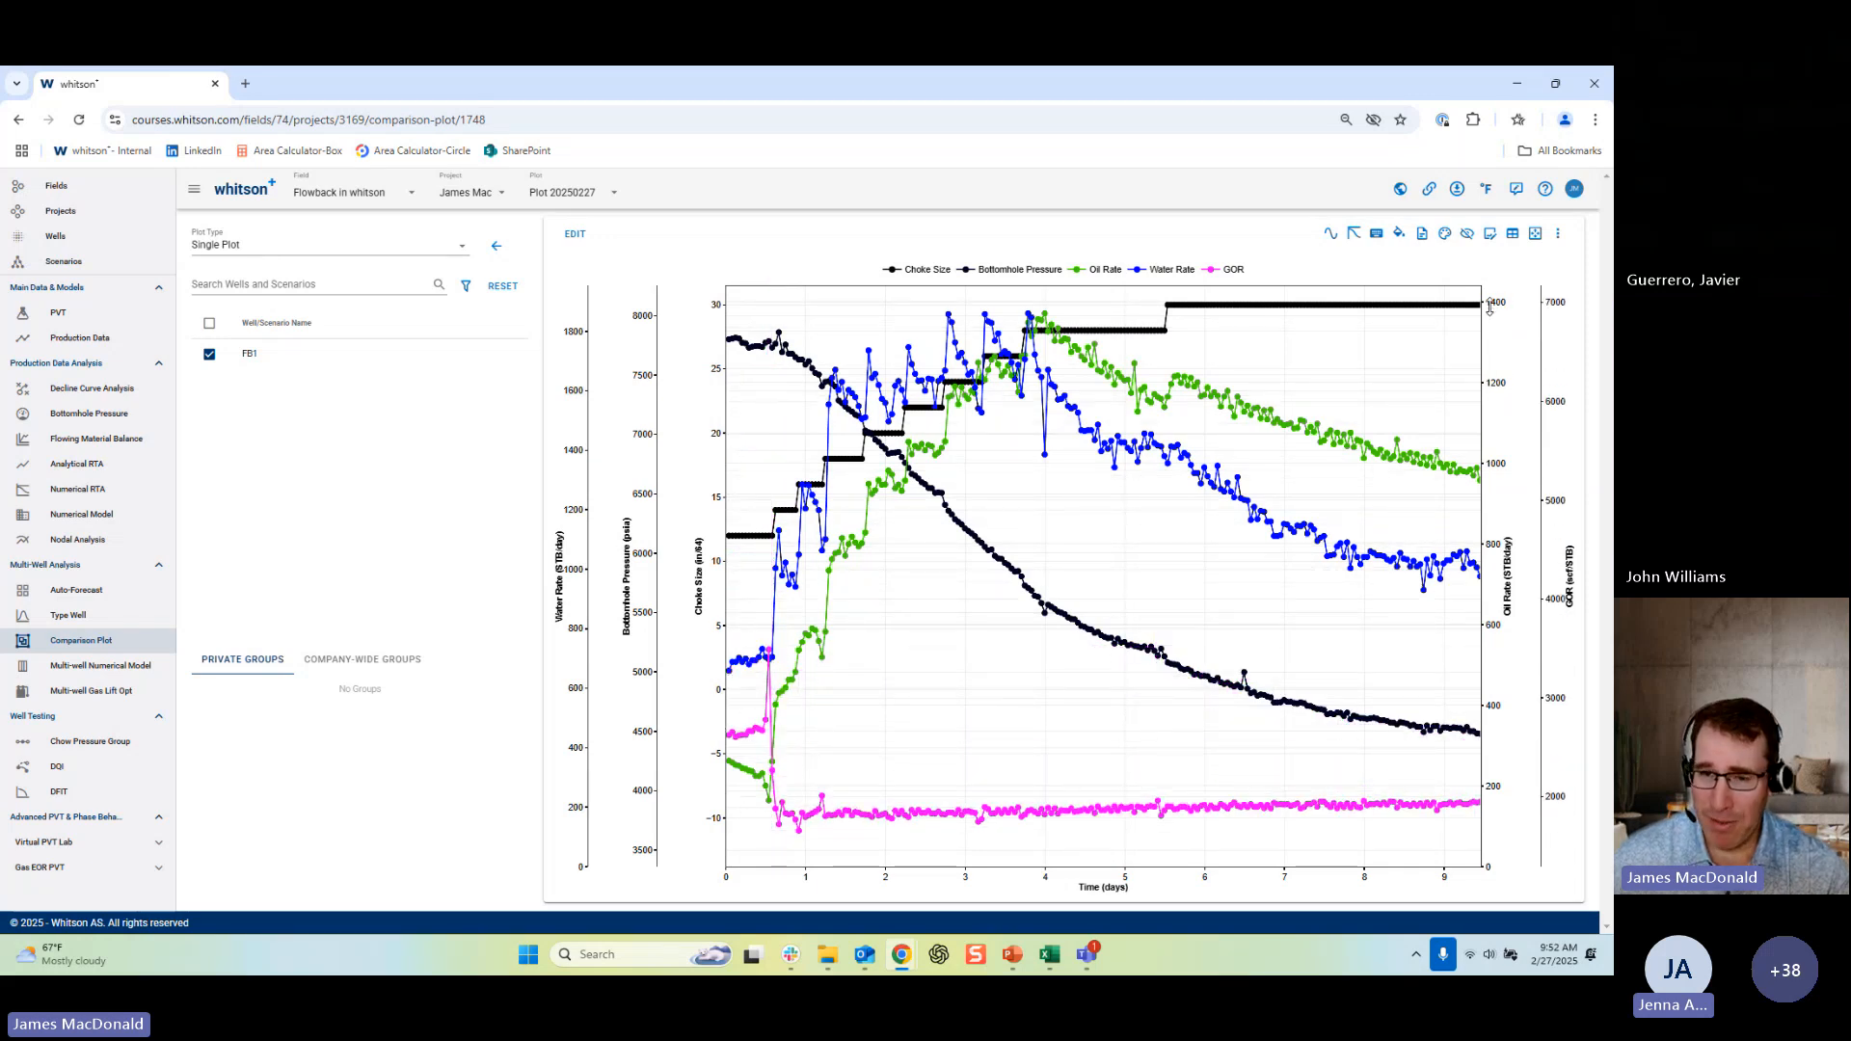
# Extend the Oil Rate axis up to about 3215 STB/day, the Water Rate axis up to about 3323 STB/day and the Bottomhole Pressure axis down to about -135 psia.
pyautogui.moveTo(1496, 311); pyautogui.dragTo(1497, 347)
pyautogui.moveTo(578, 298); pyautogui.dragTo(579, 337)
pyautogui.moveTo(650, 717); pyautogui.dragTo(648, 819)
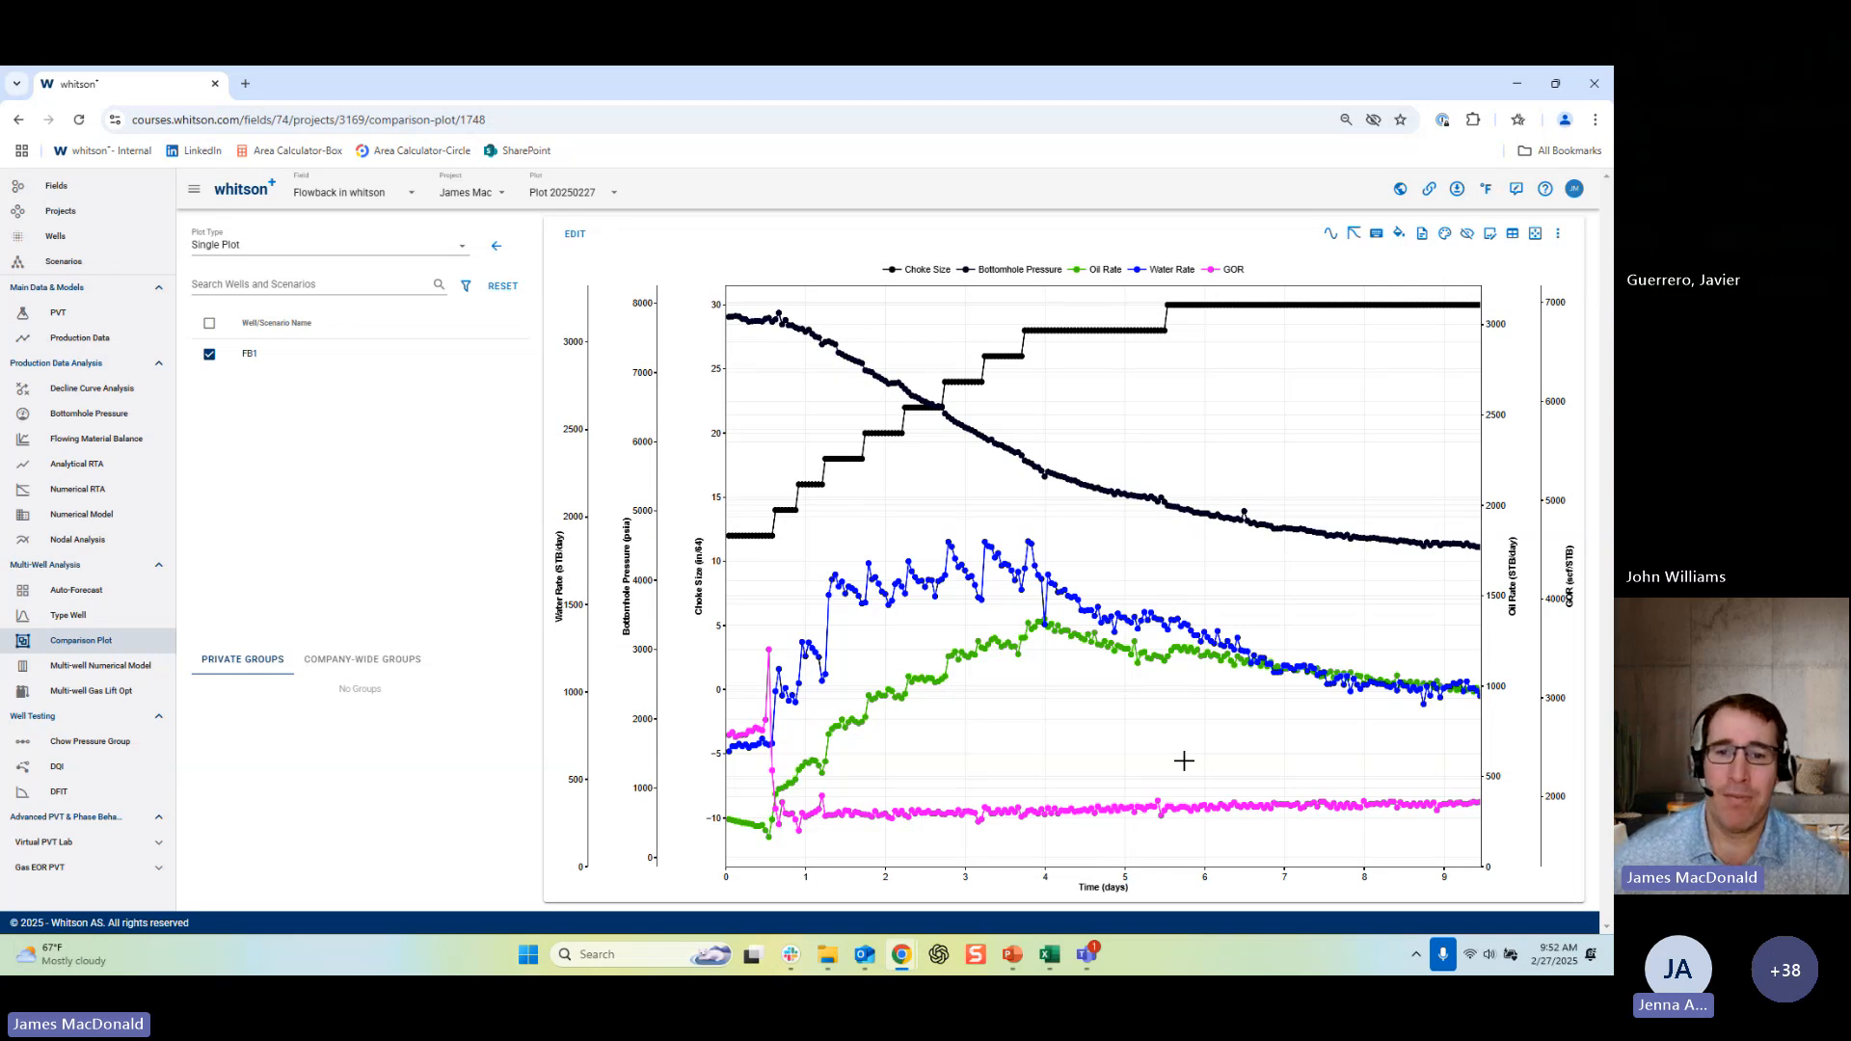
pyautogui.moveTo(1217, 808)
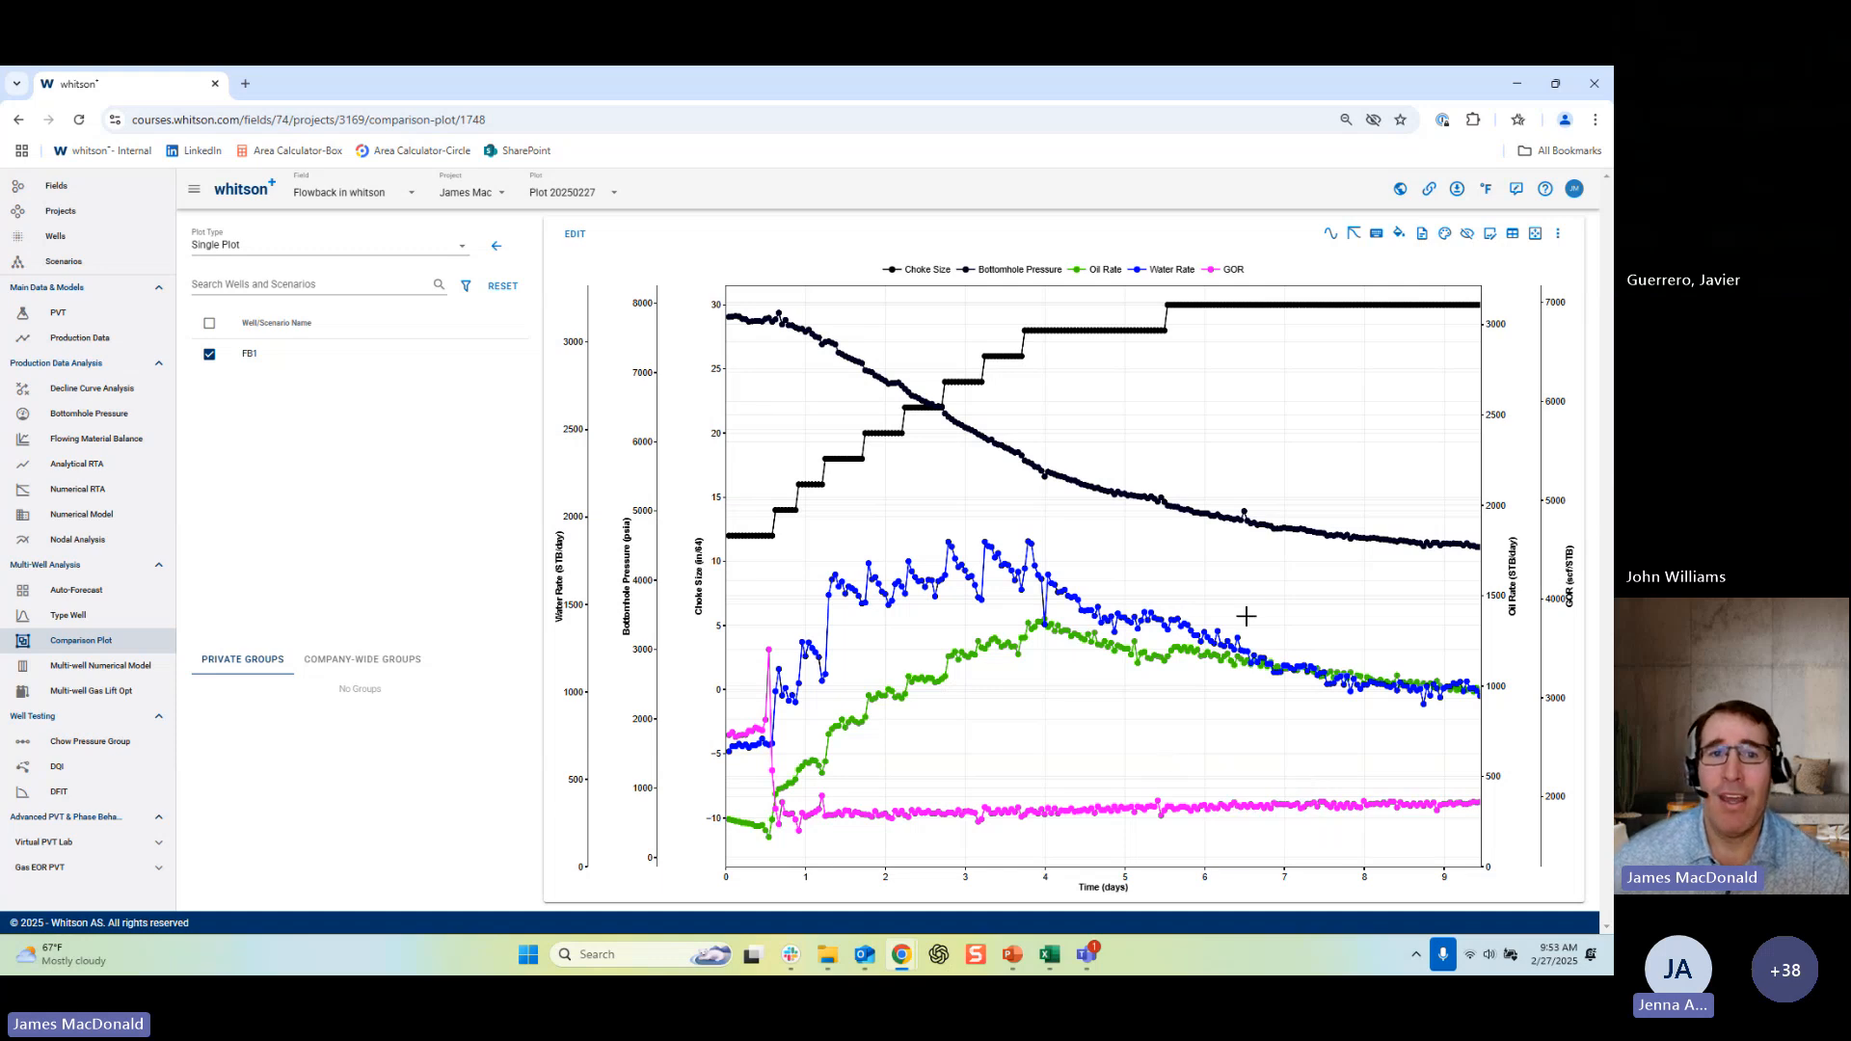
# Review the comparison plot's Y-axis, X-axis and layout and design settings, then close them without saving.
pyautogui.click(577, 237)
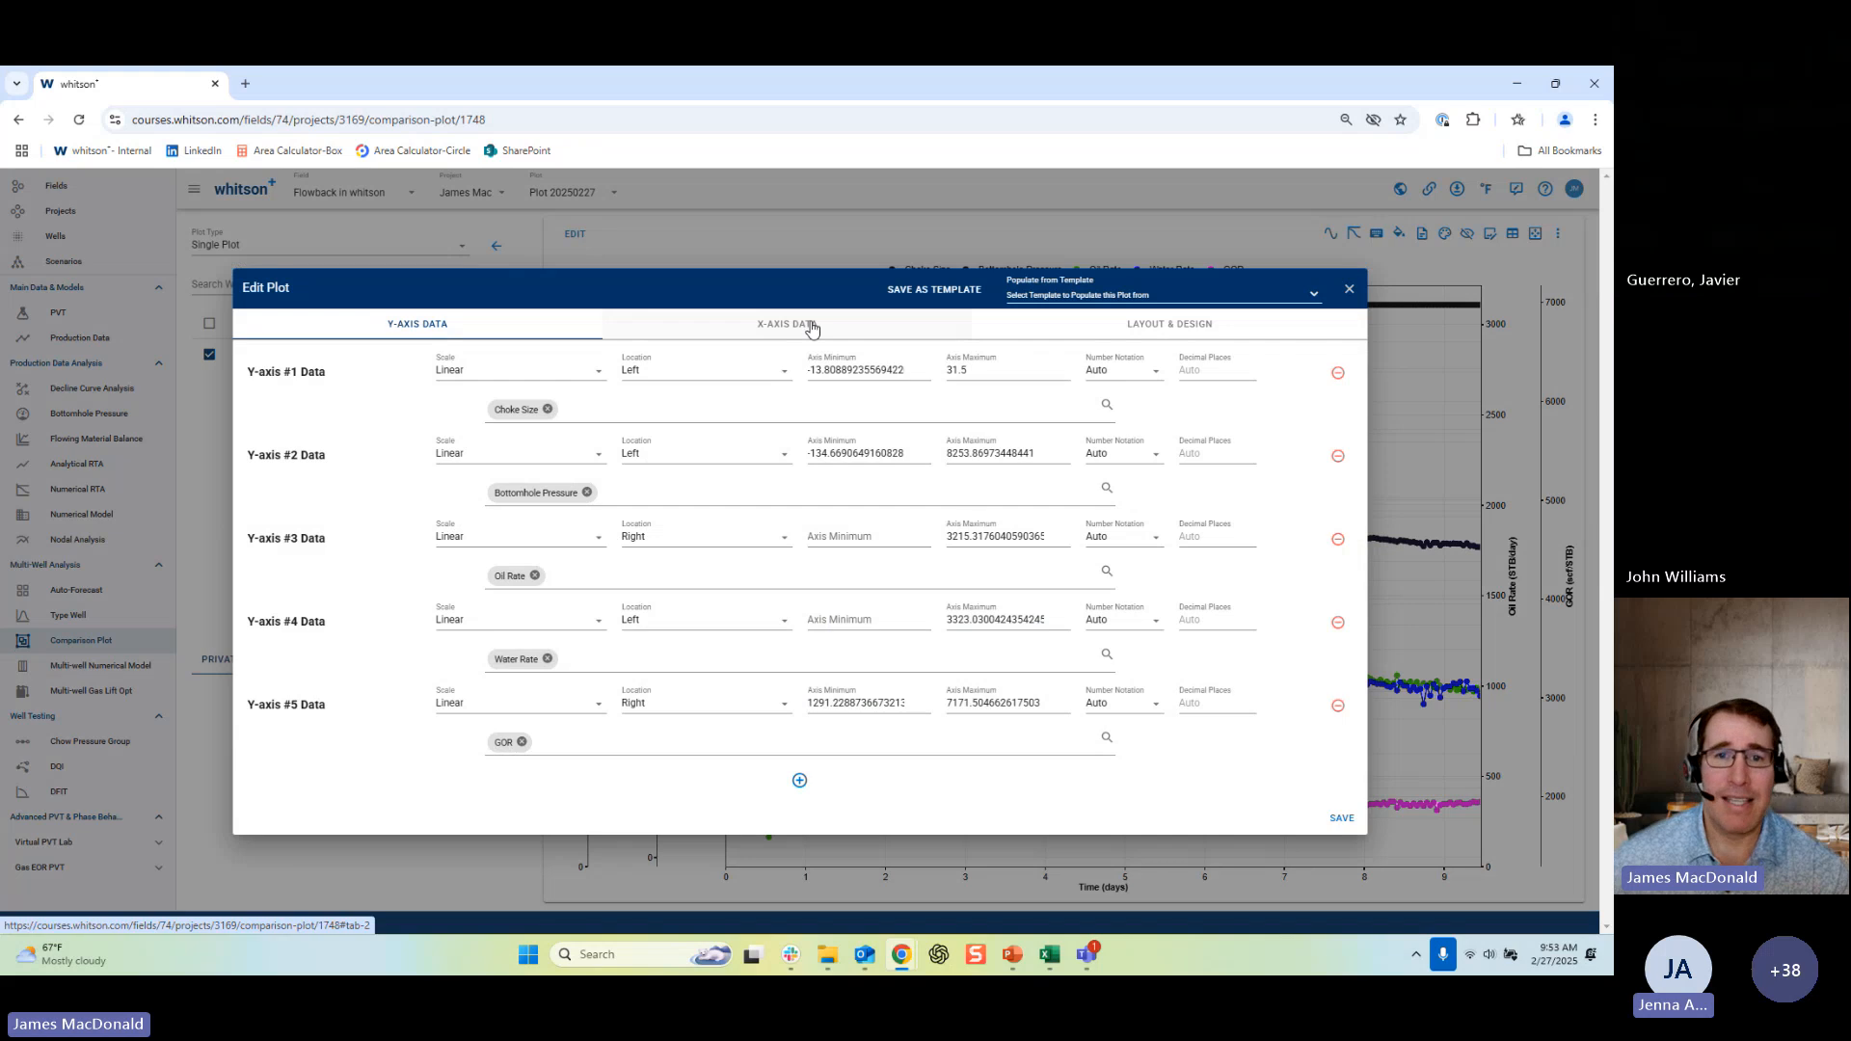
pyautogui.click(812, 329)
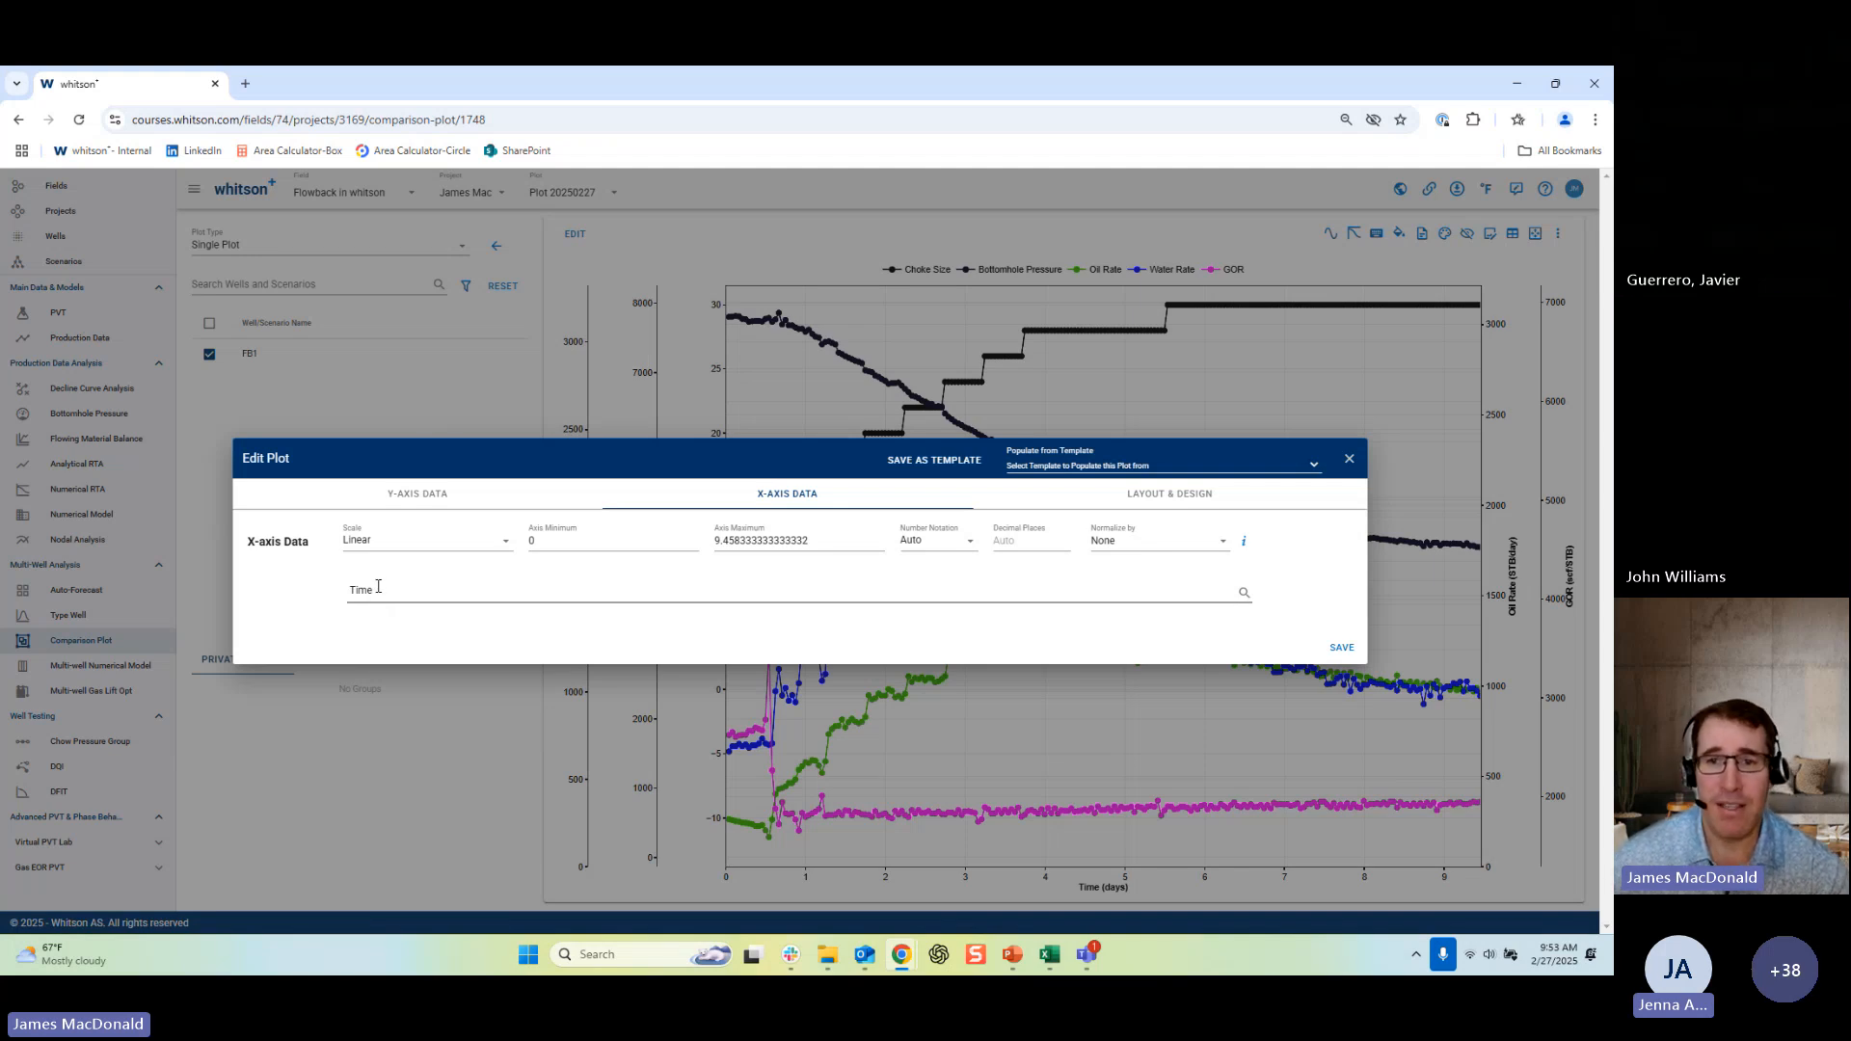
pyautogui.click(1192, 497)
pyautogui.click(1236, 500)
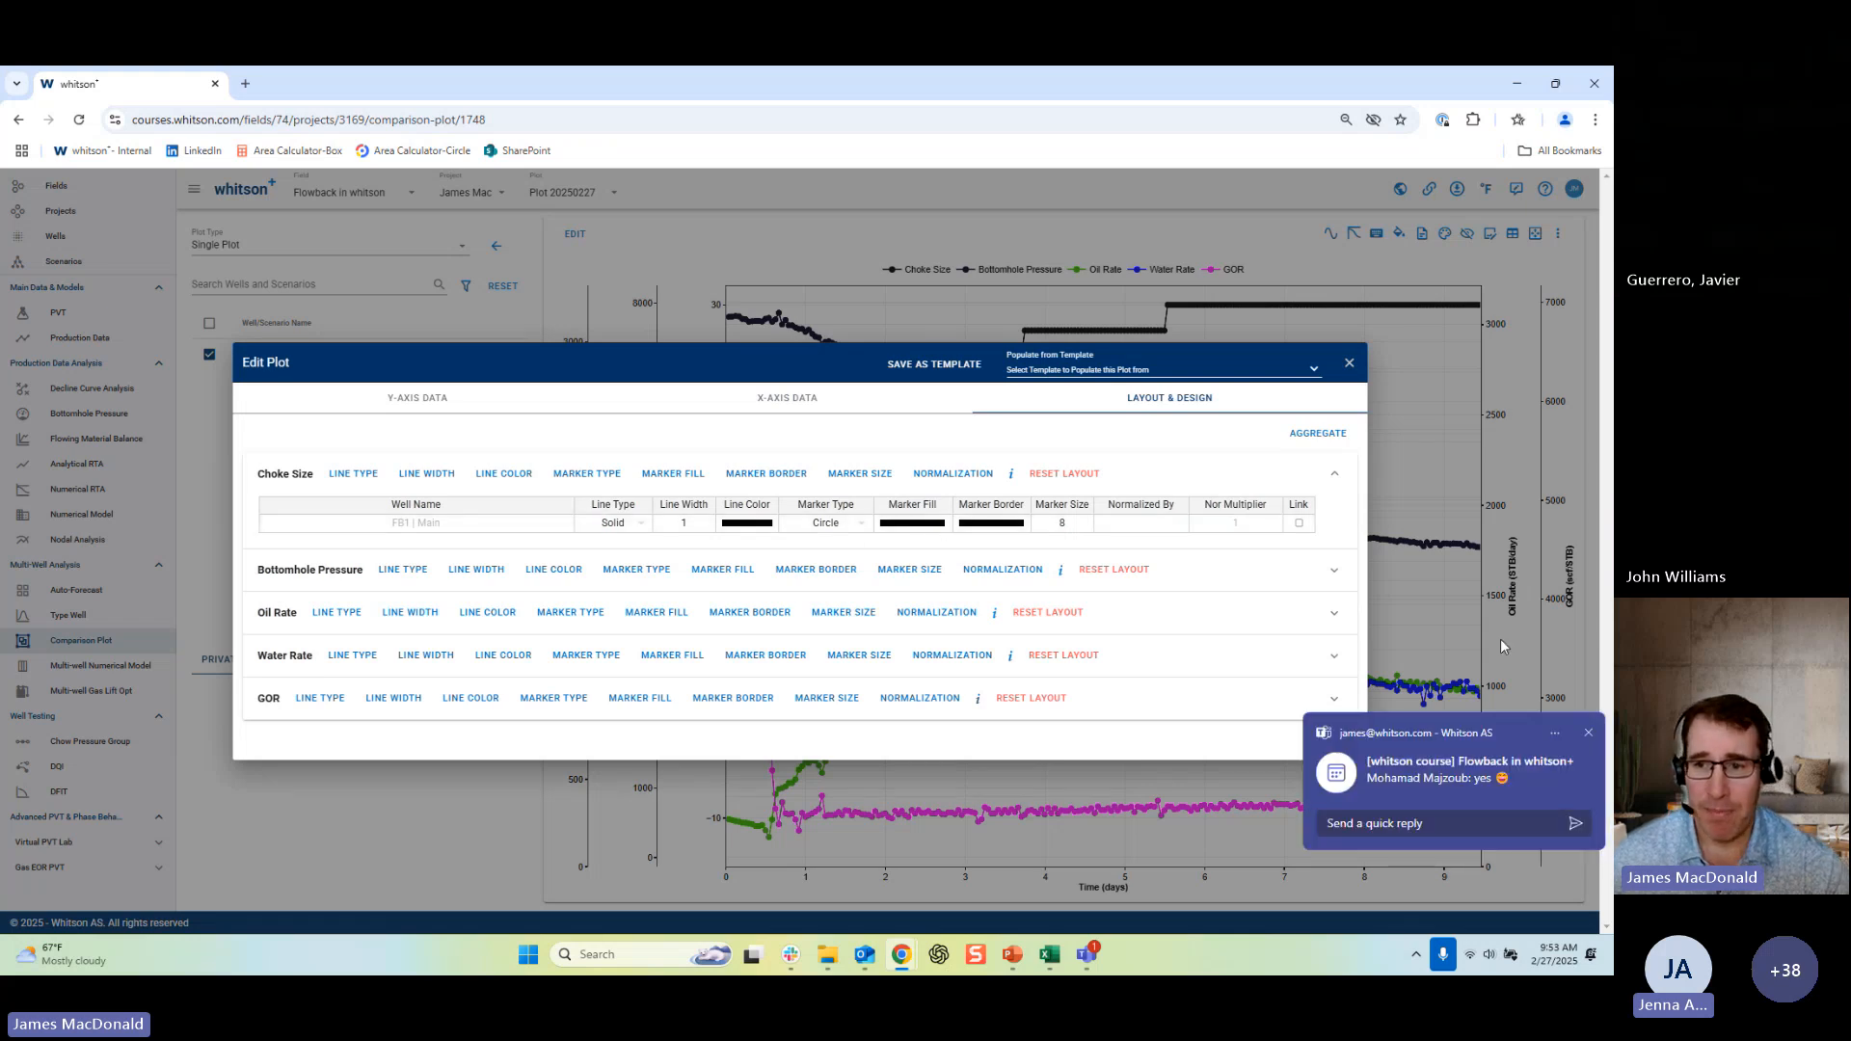
pyautogui.click(1349, 361)
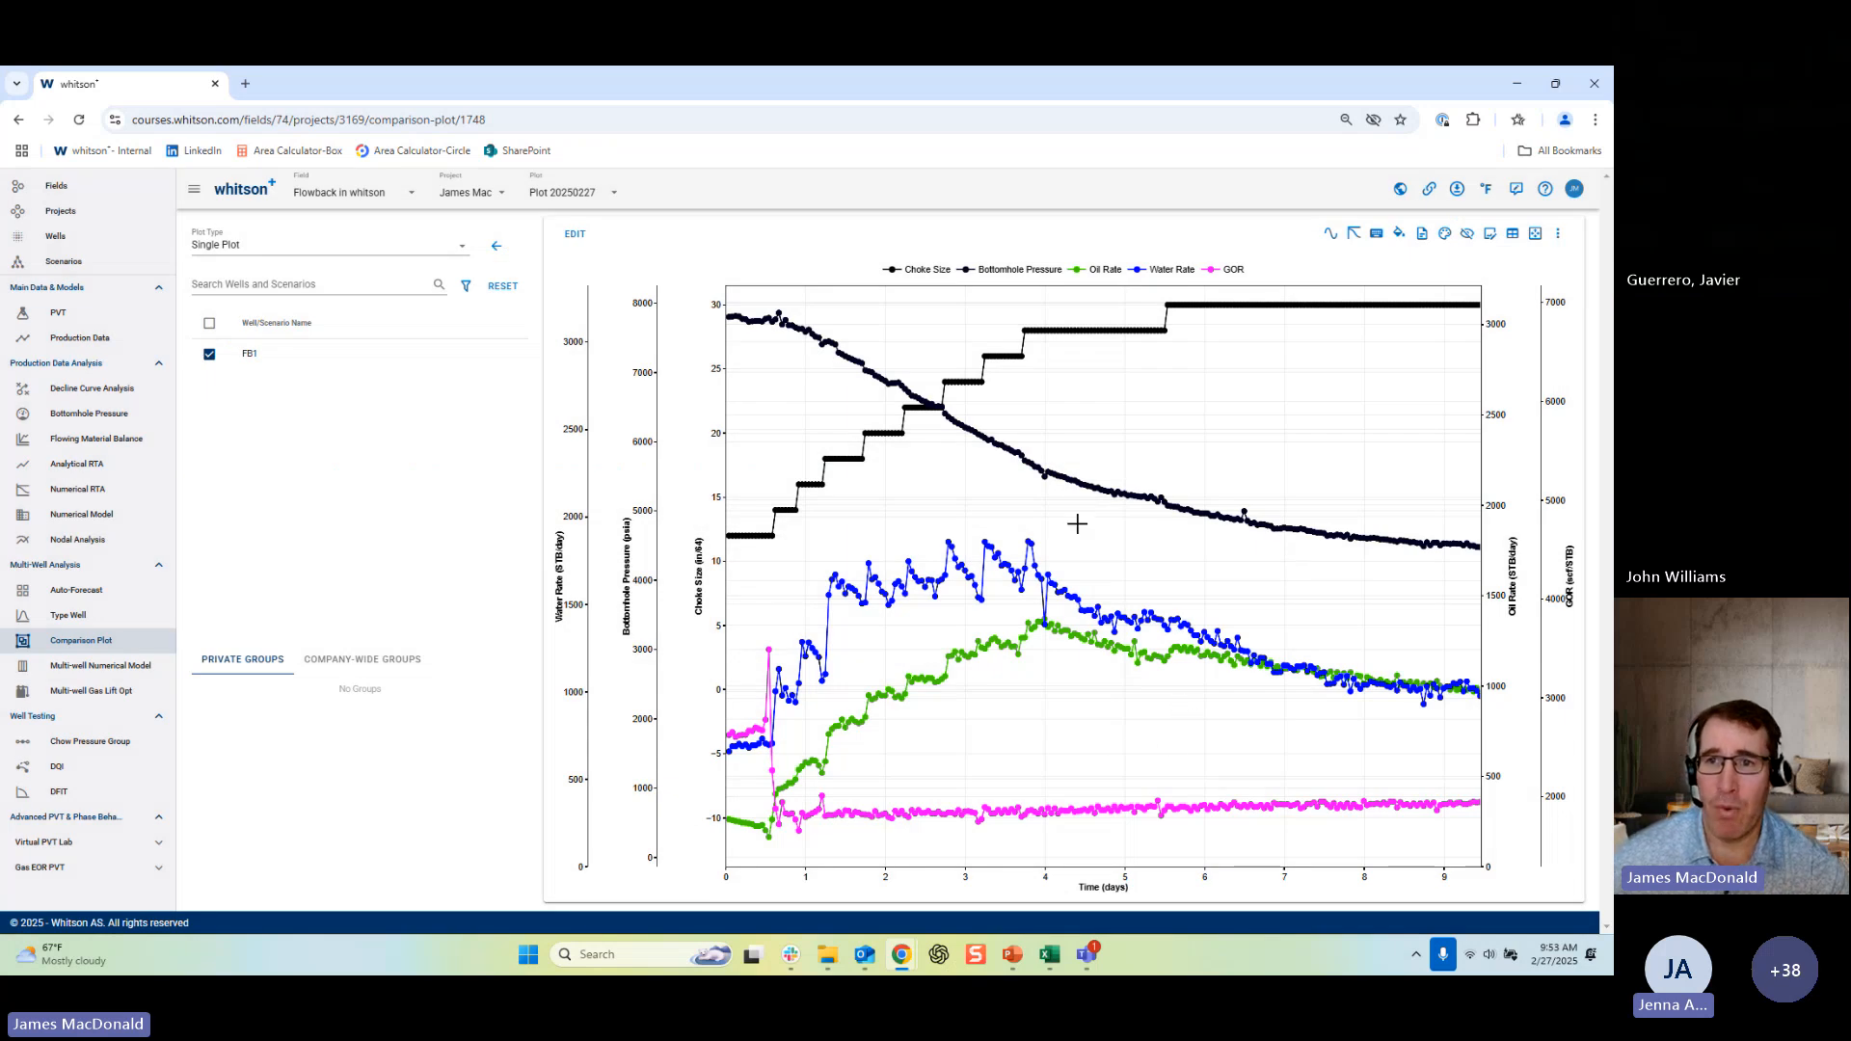
pyautogui.moveTo(1376, 237)
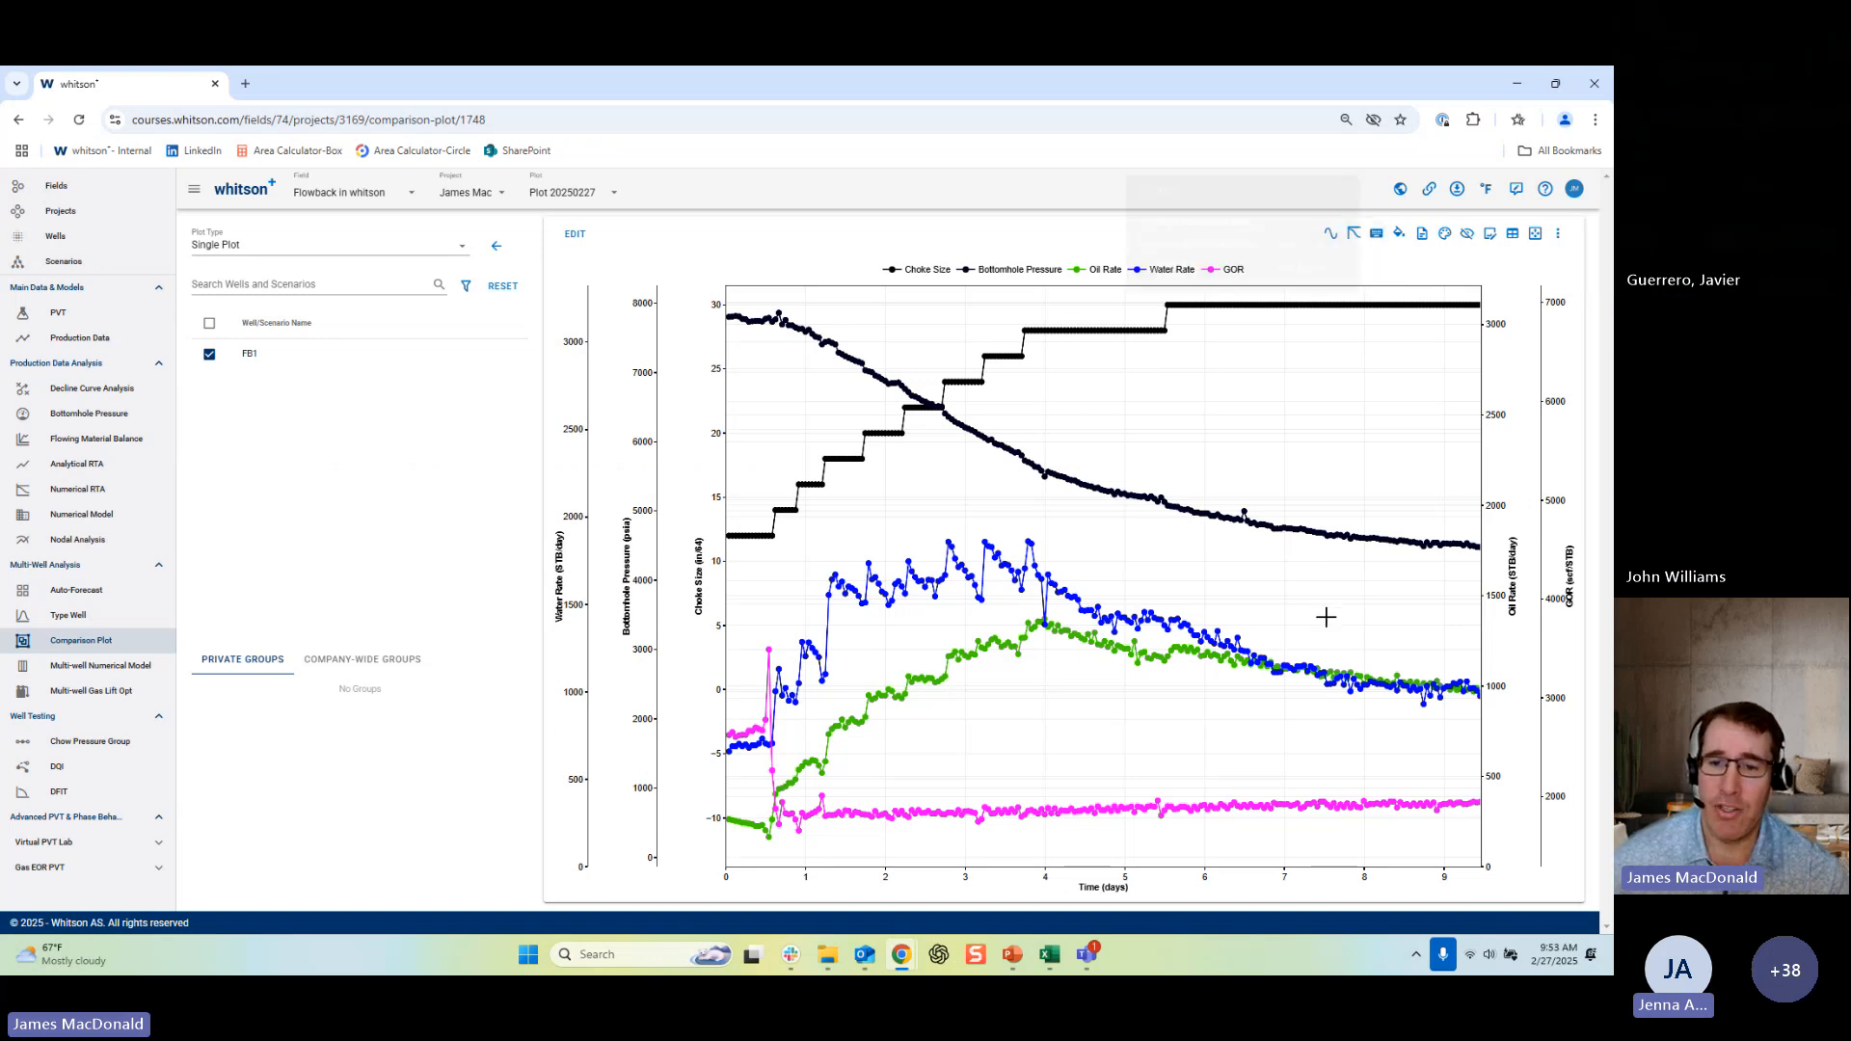
# Link the GOR series colours, set them to red (#FF0000) for line, marker fill and marker border, and save the plot.
pyautogui.click(1130, 808)
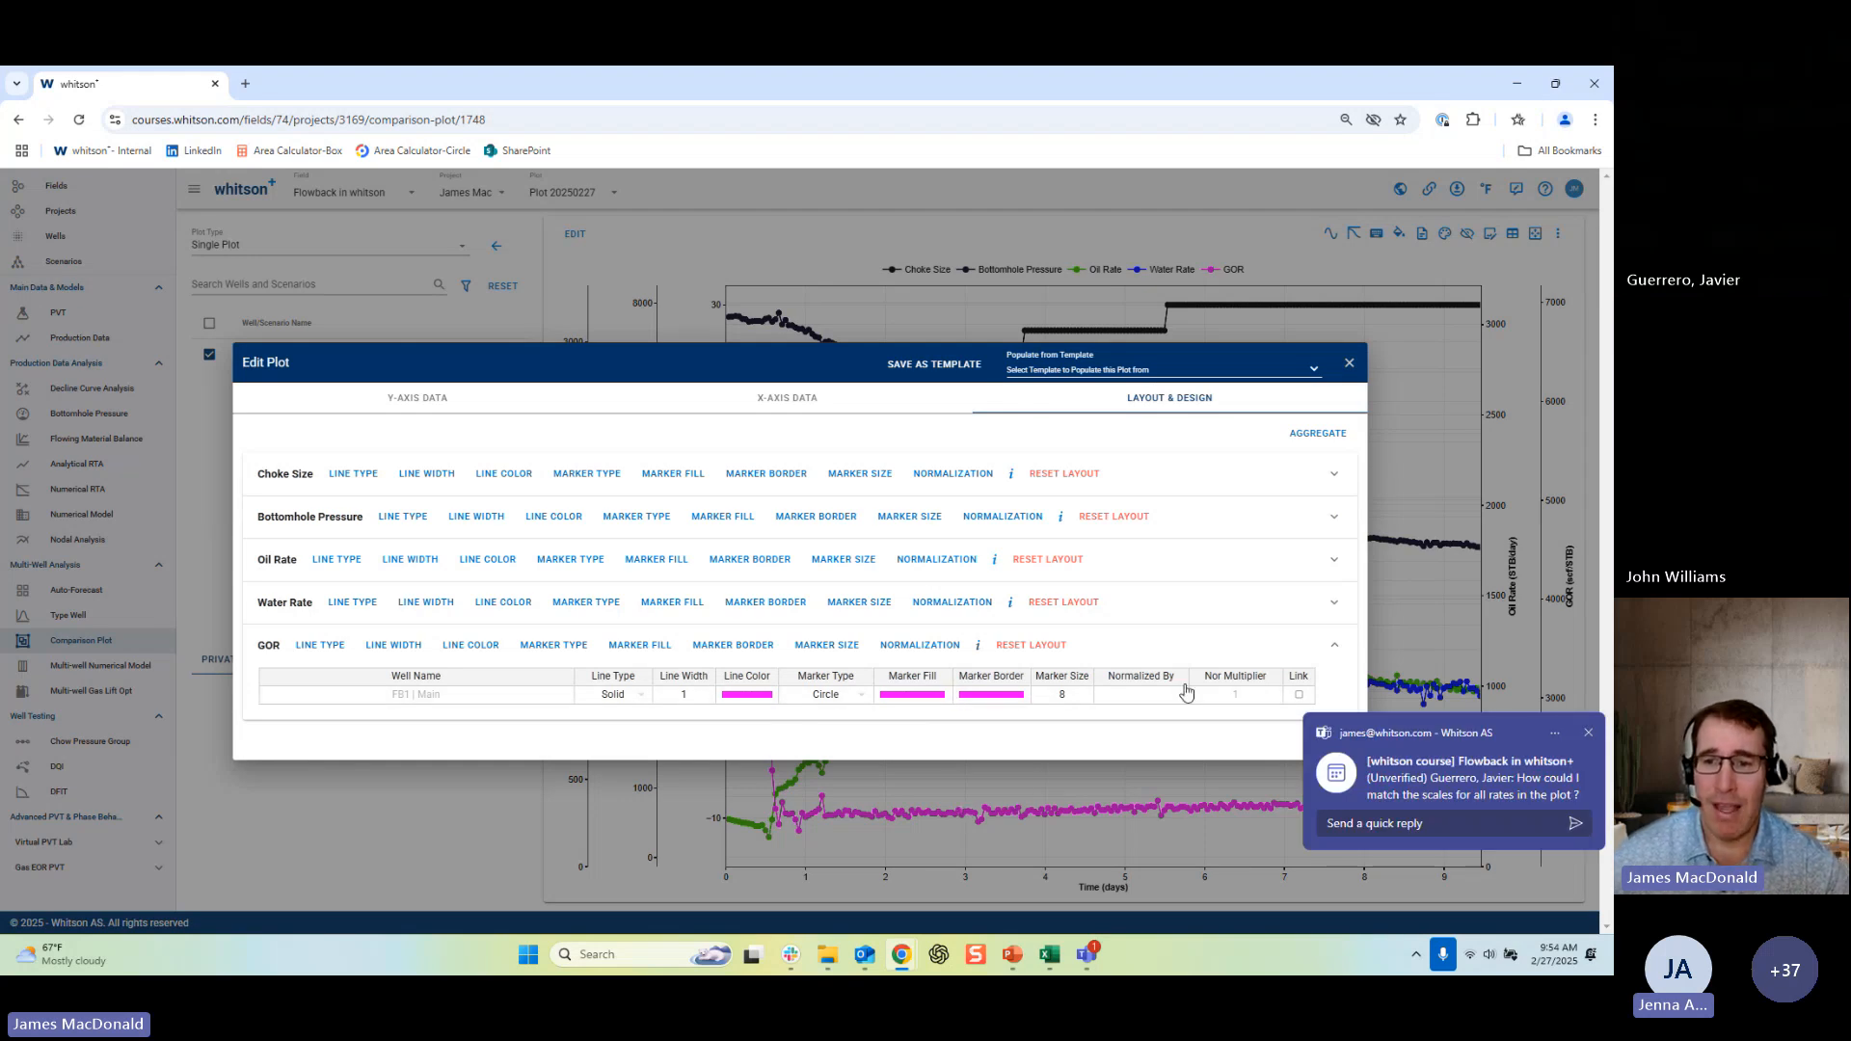
pyautogui.click(1299, 694)
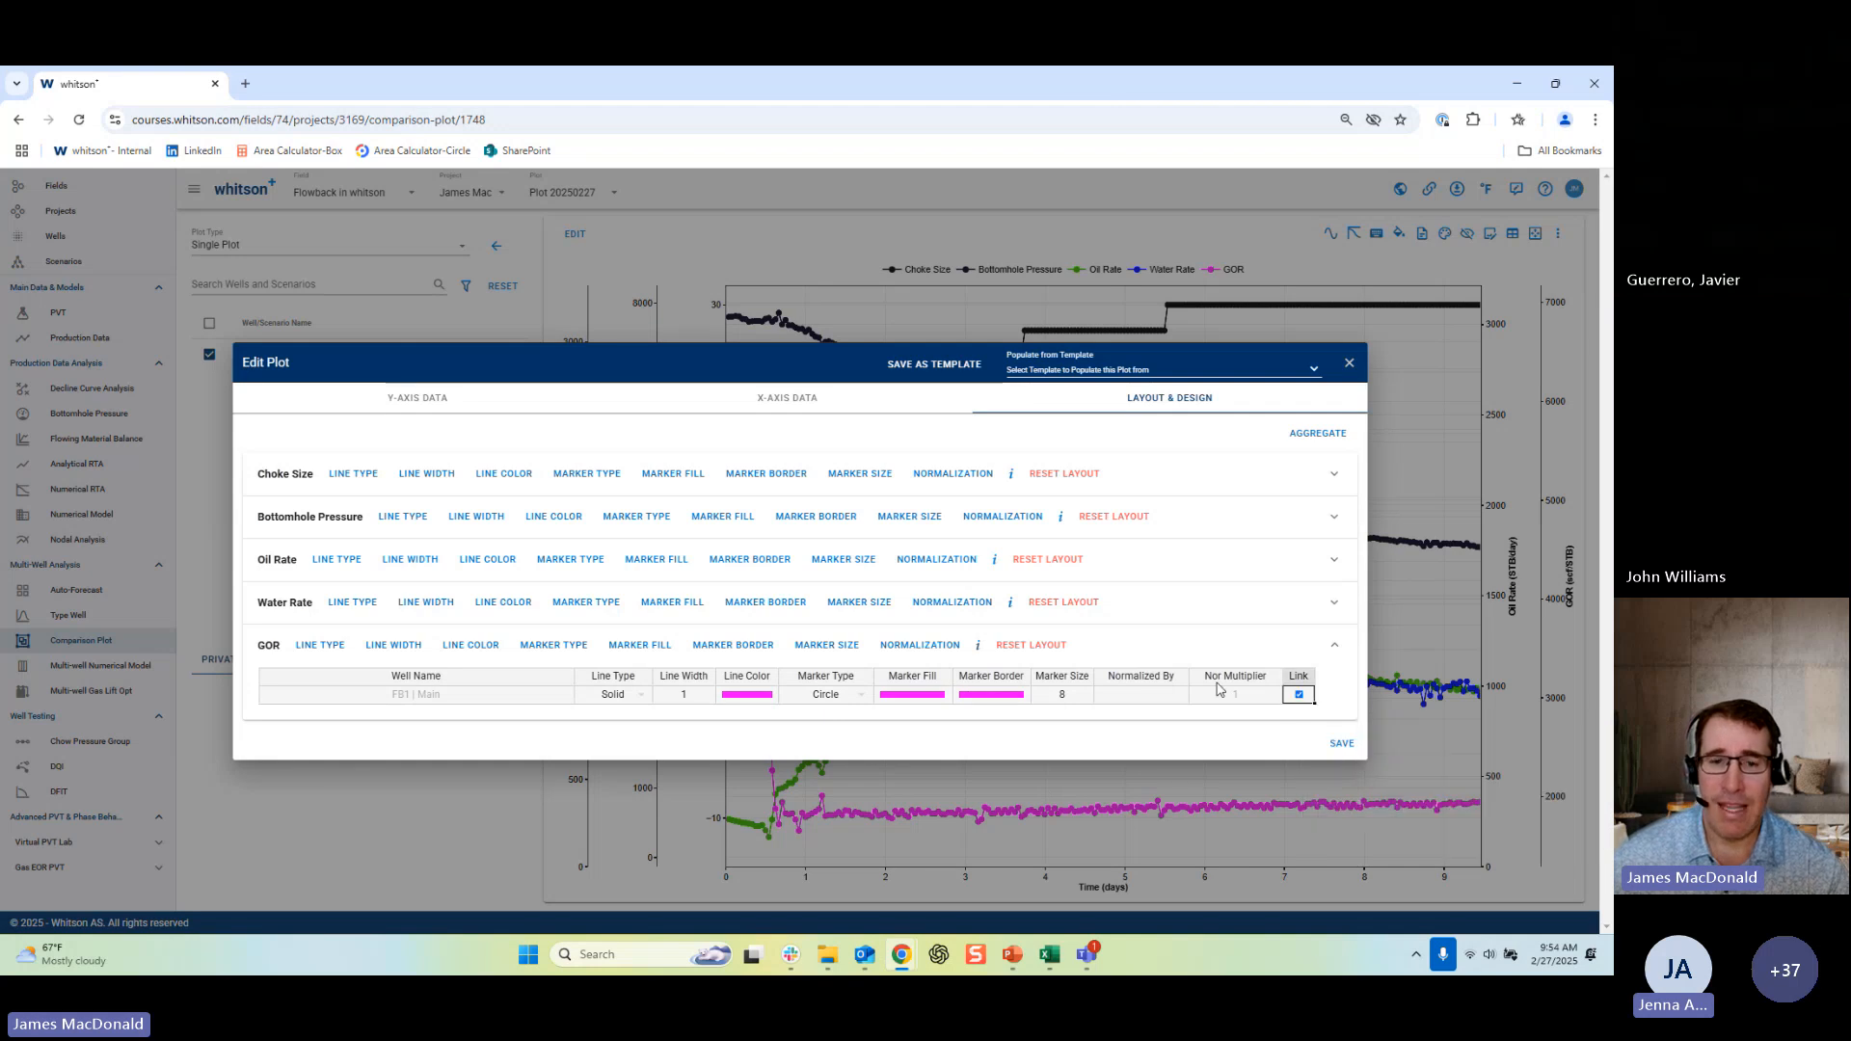
pyautogui.click(754, 699)
pyautogui.click(754, 699)
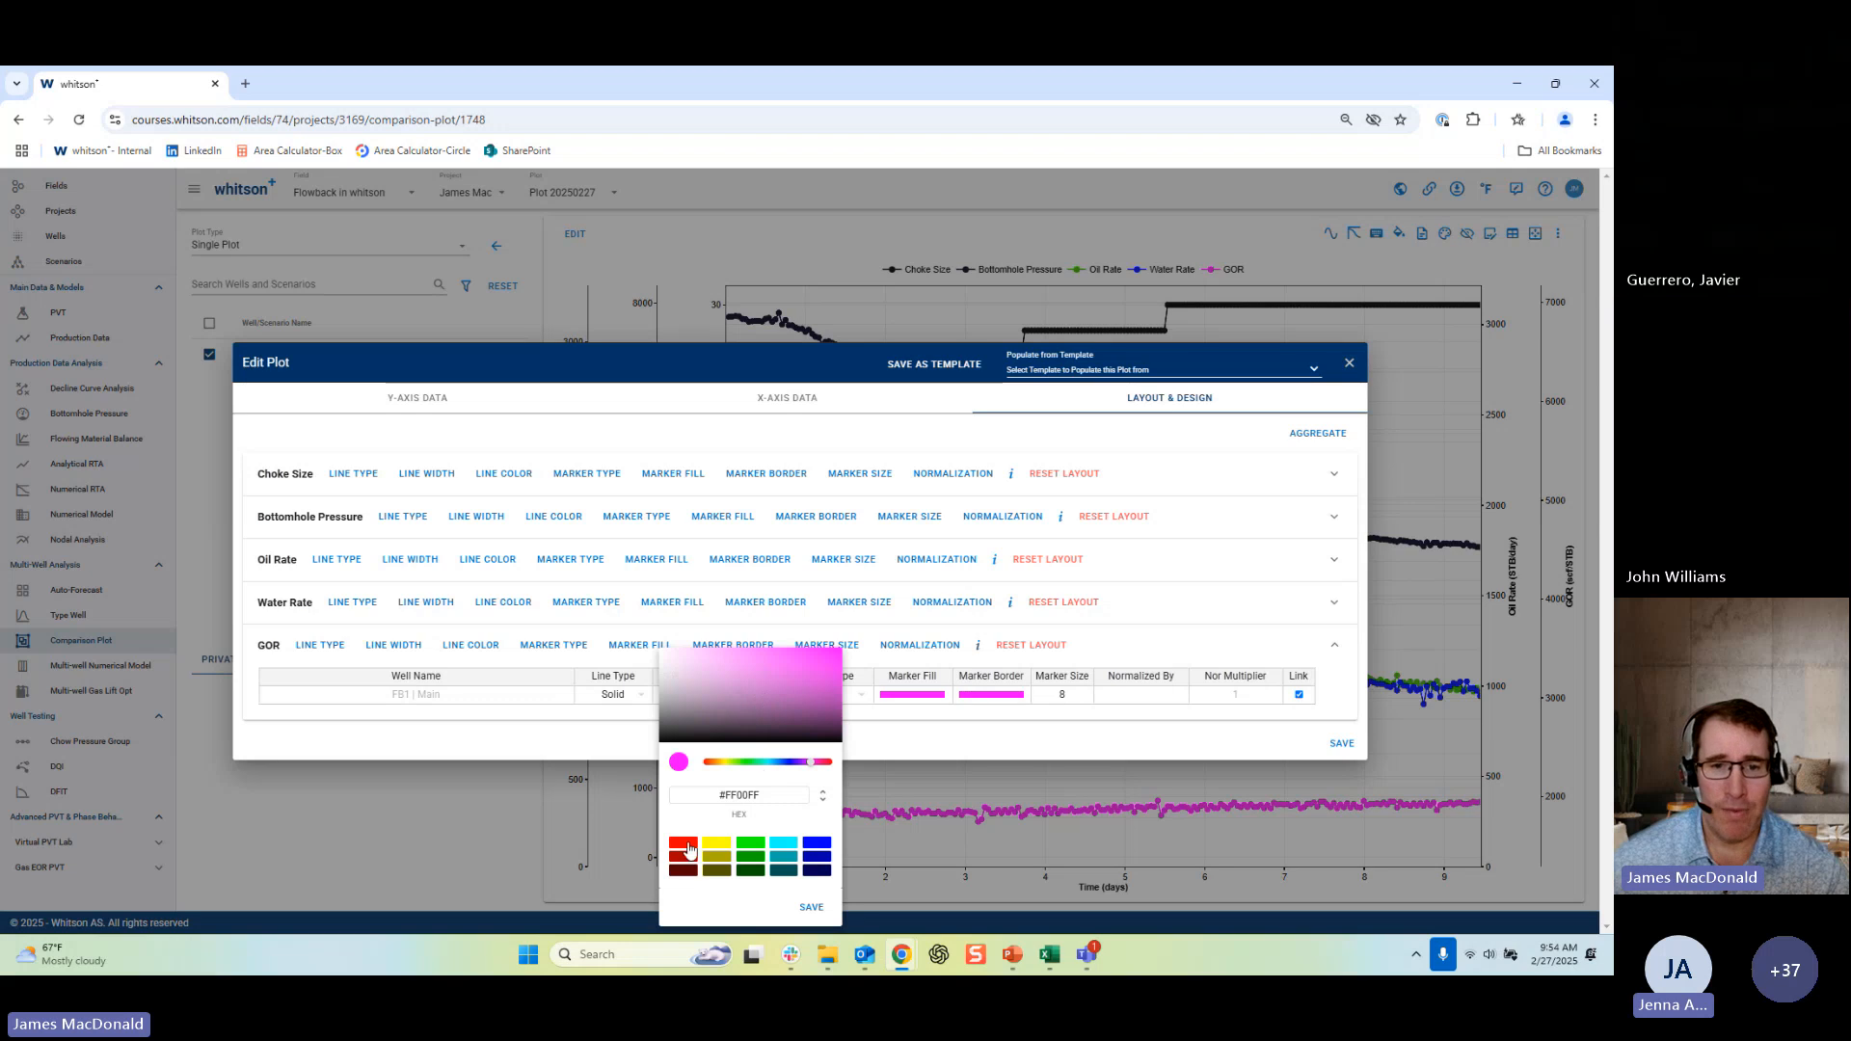
pyautogui.click(684, 845)
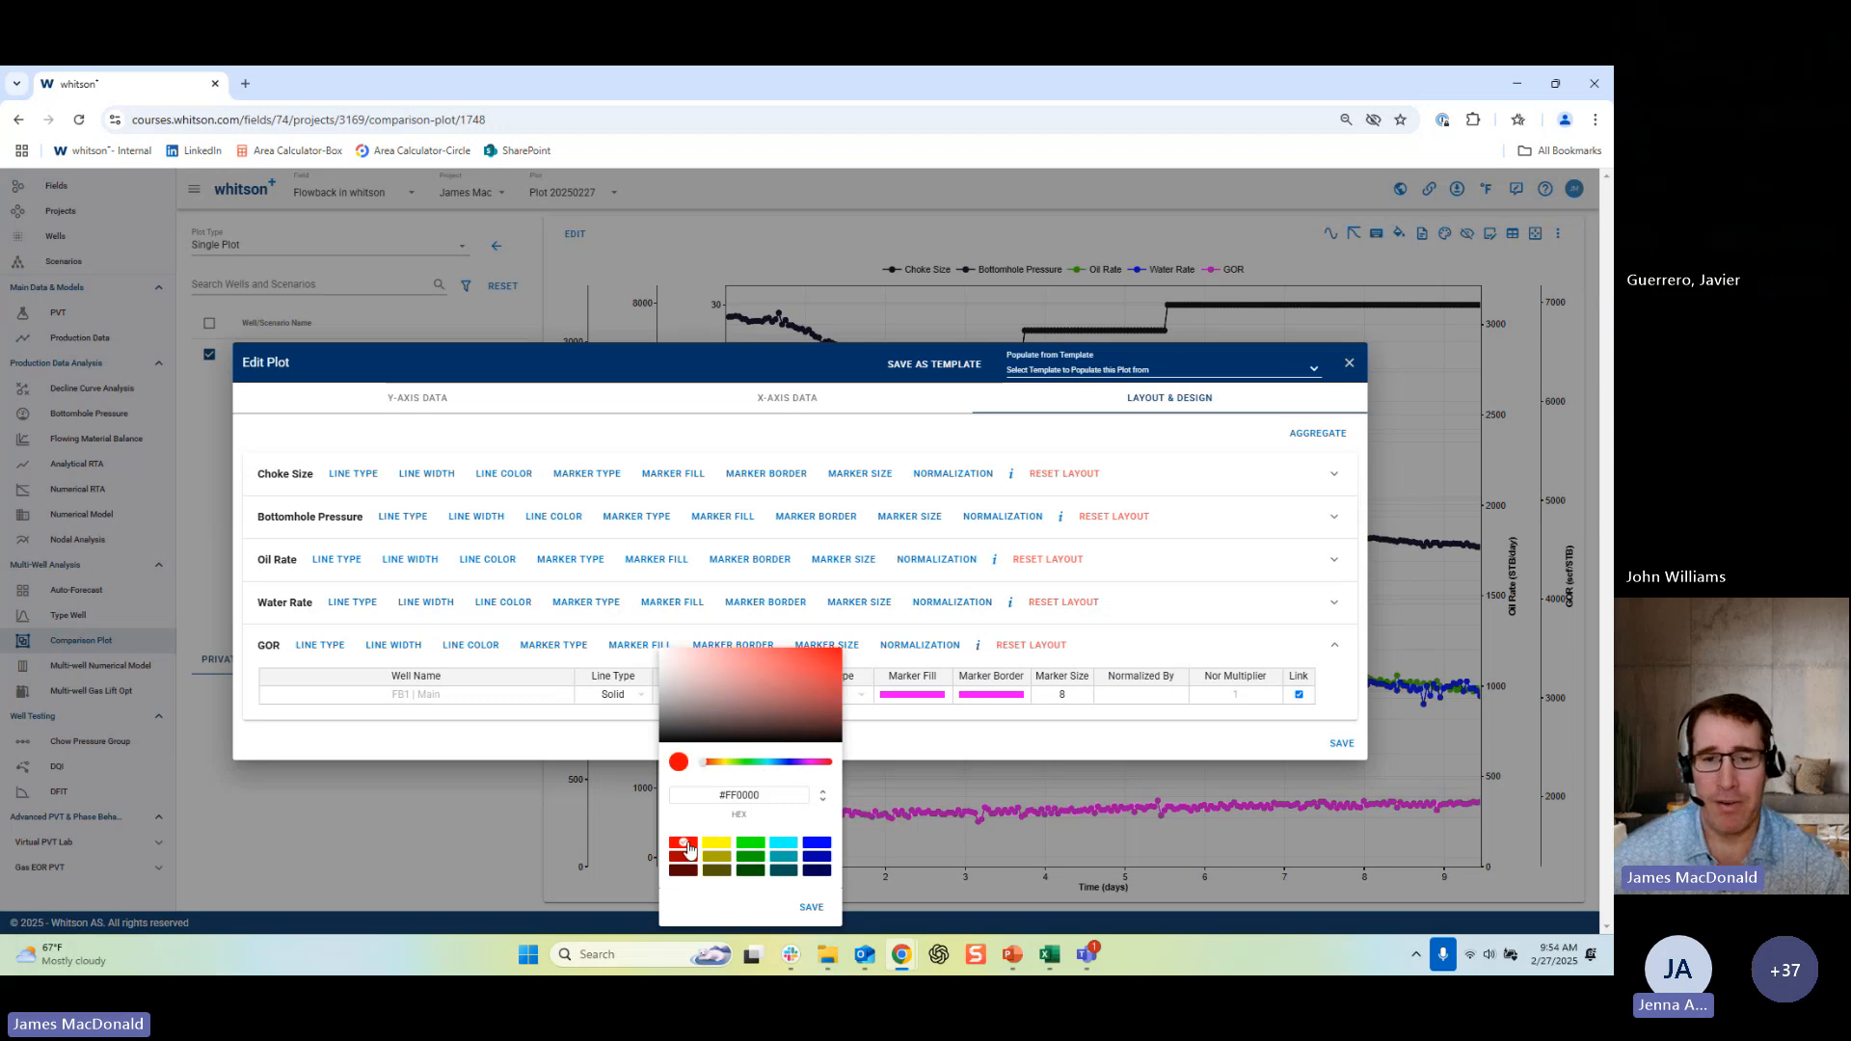
pyautogui.click(811, 907)
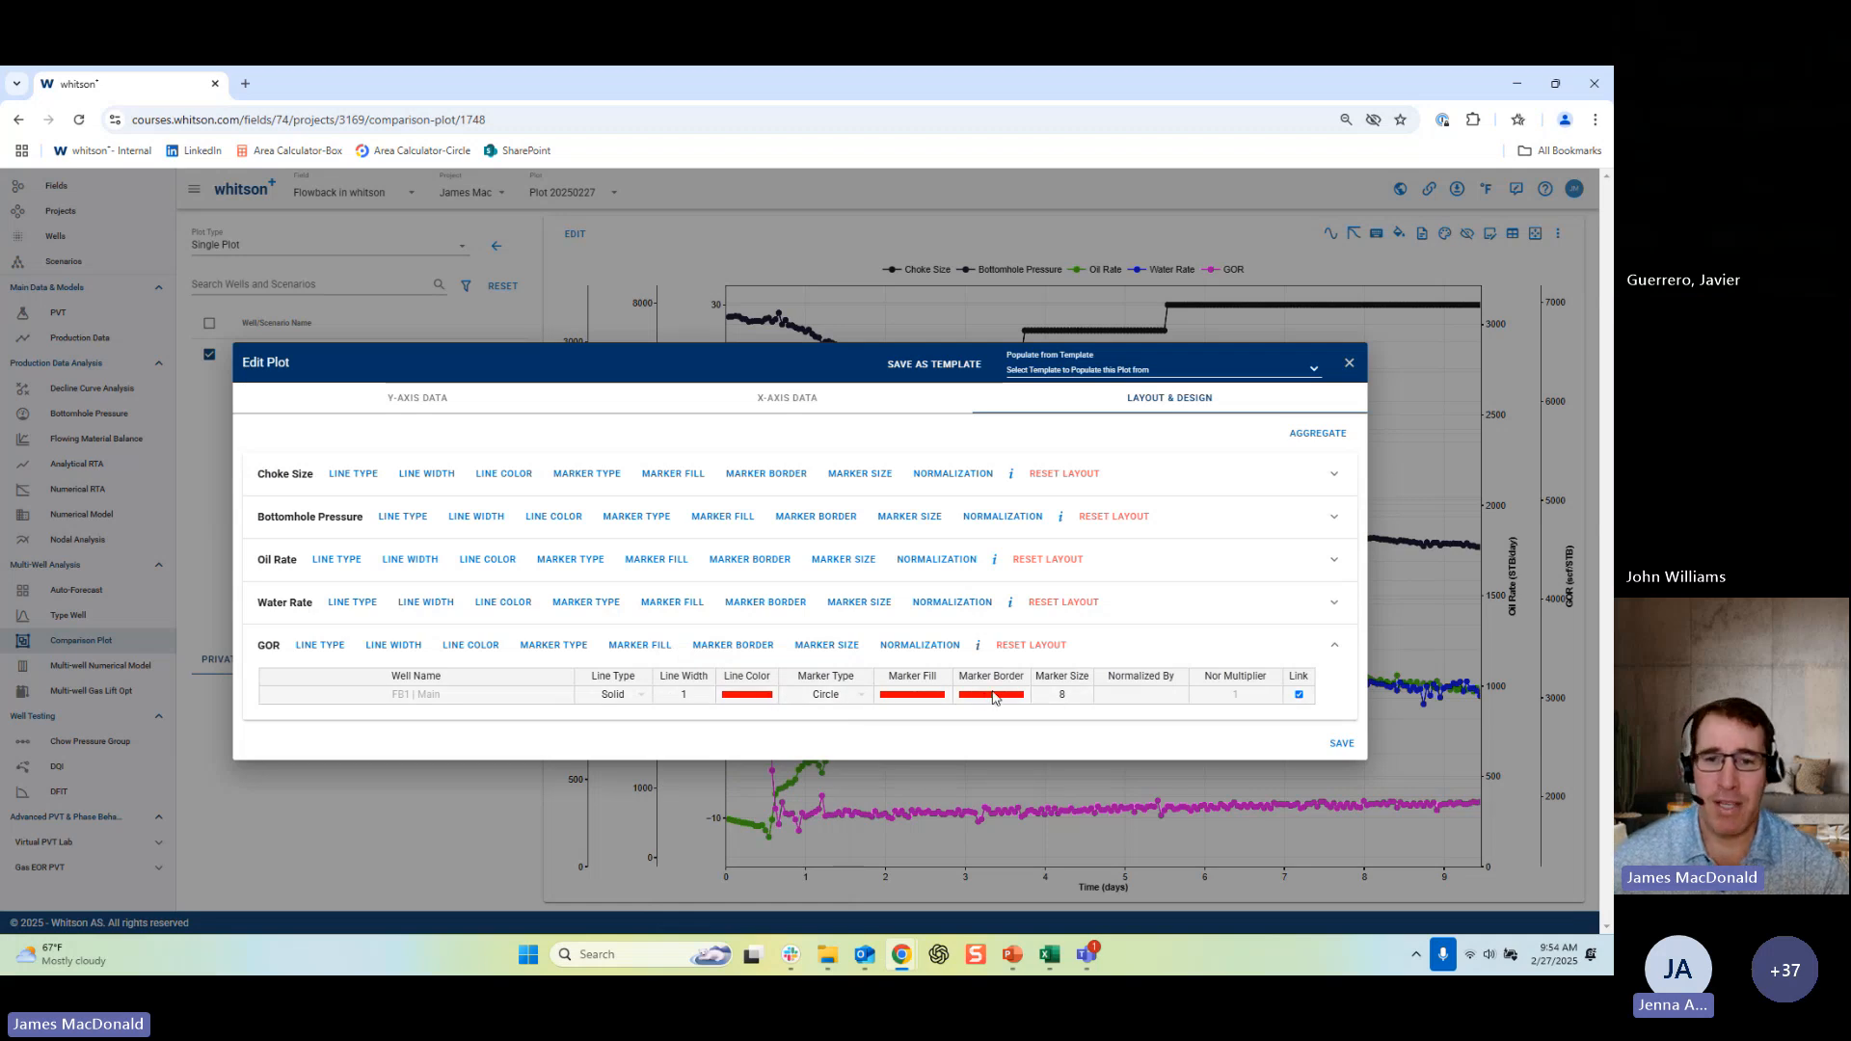
pyautogui.click(914, 696)
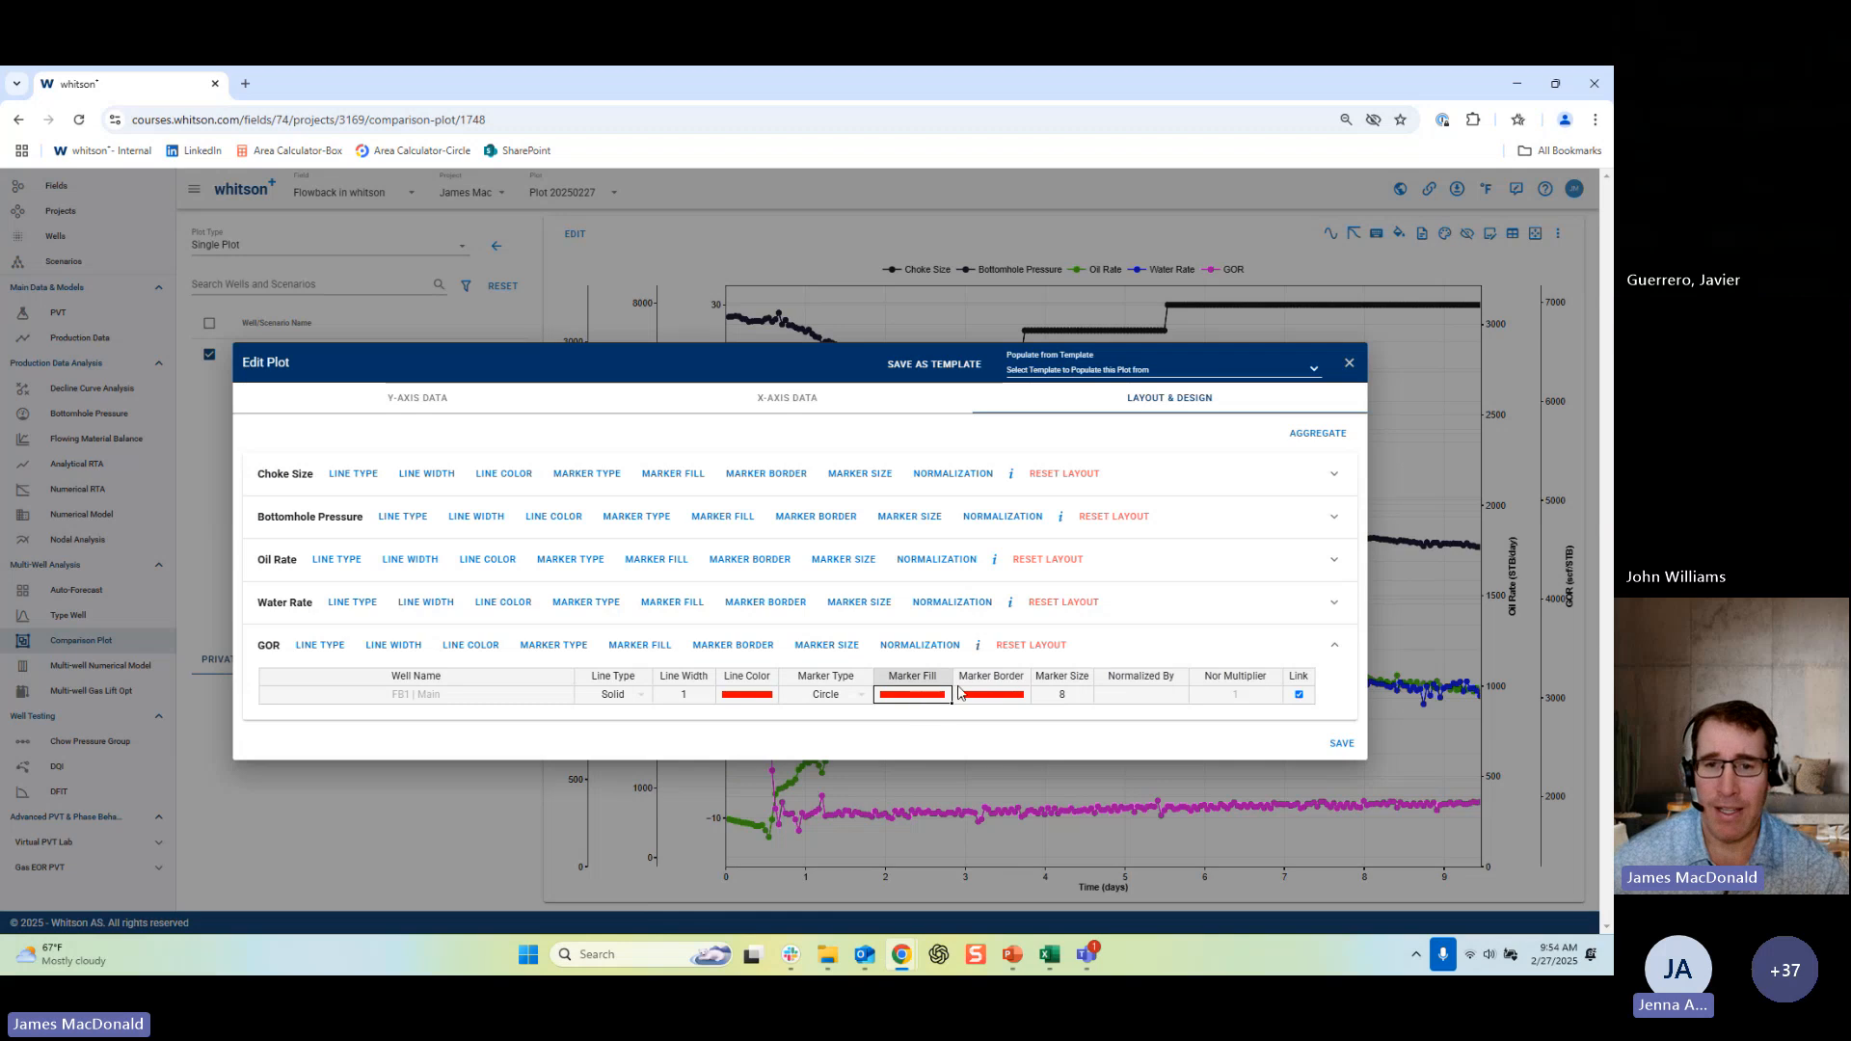
pyautogui.click(988, 691)
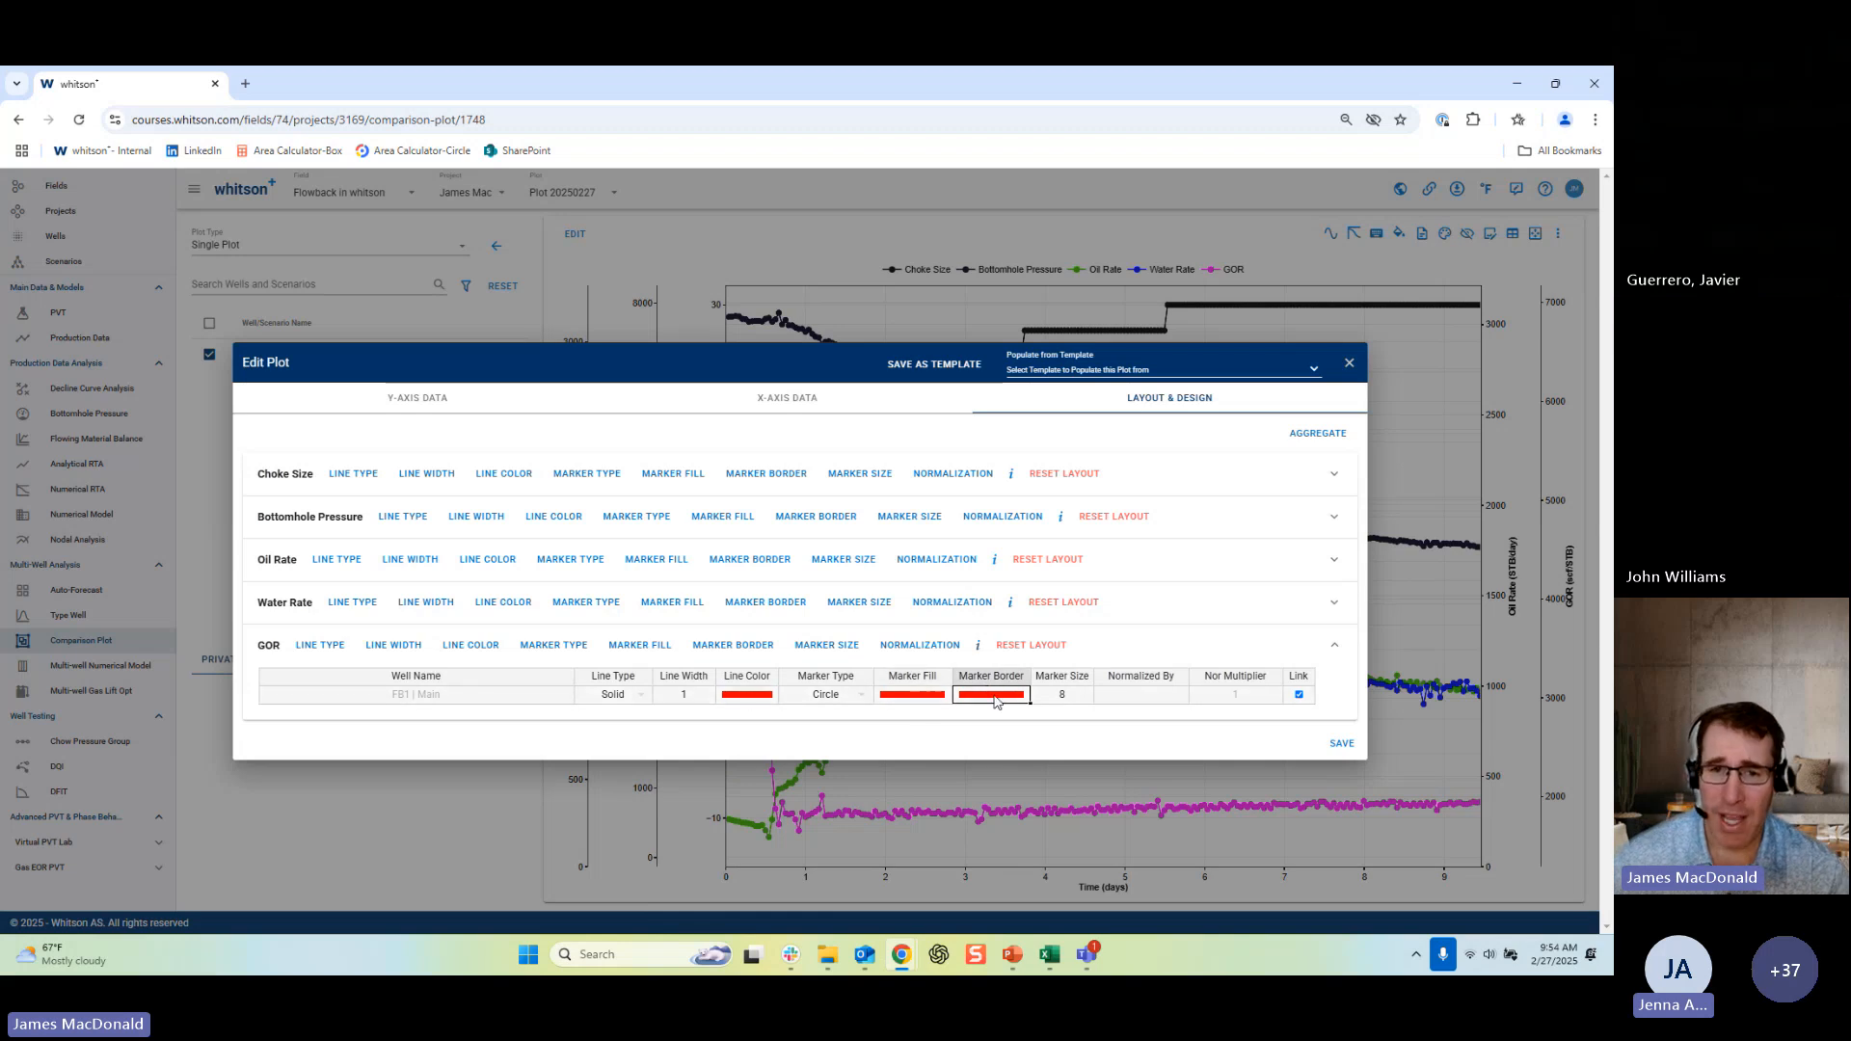
pyautogui.click(1343, 745)
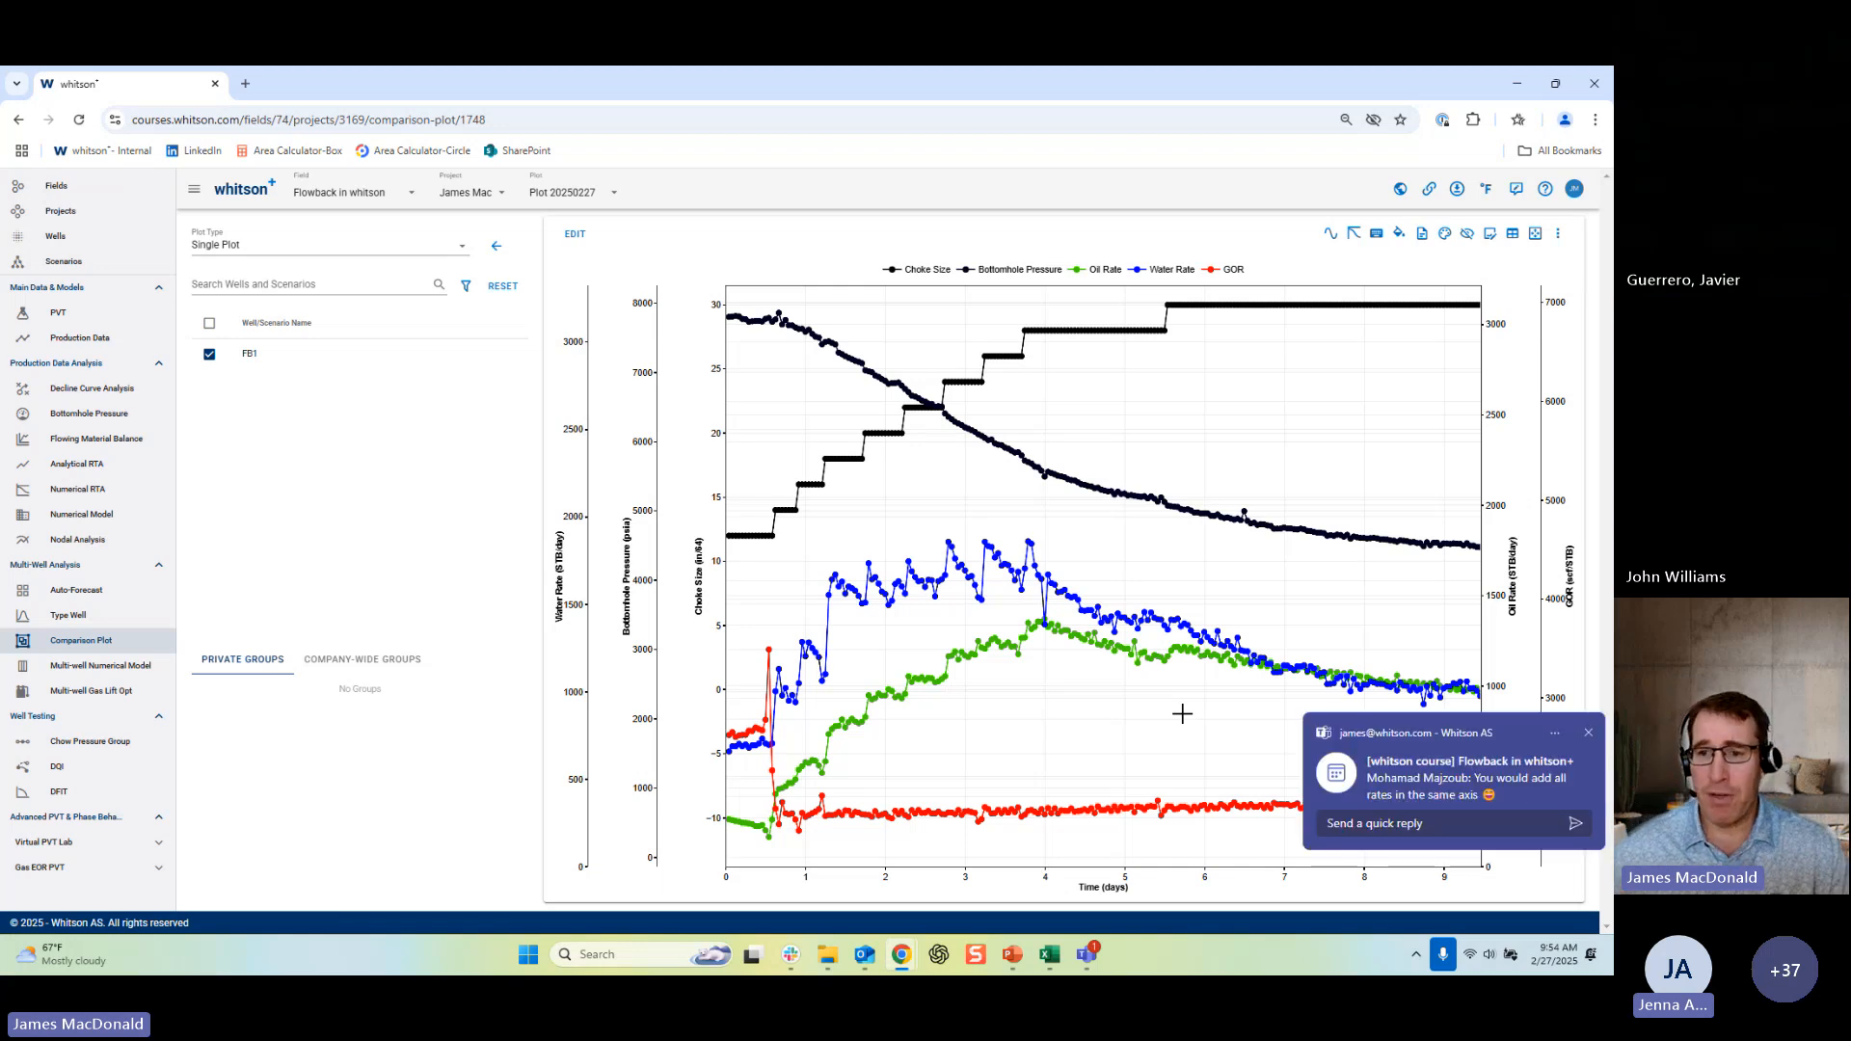
pyautogui.click(1588, 733)
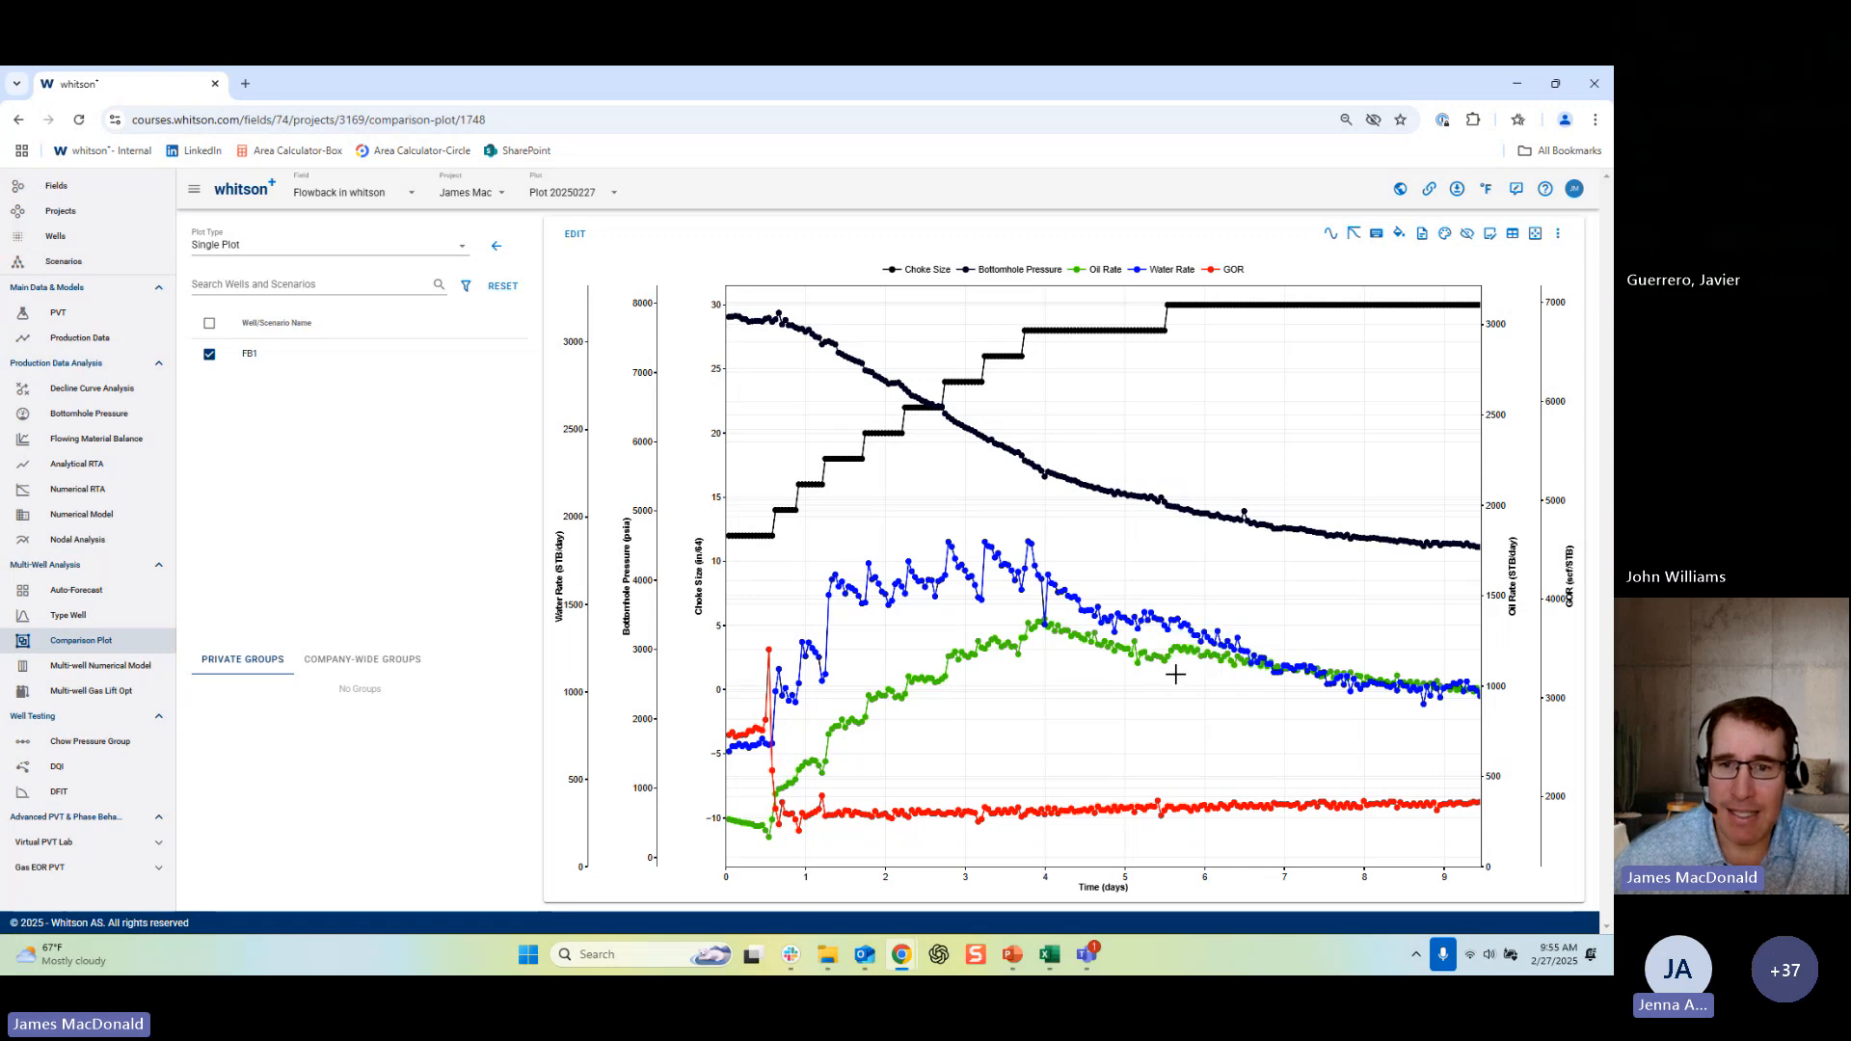
pyautogui.moveTo(1177, 648)
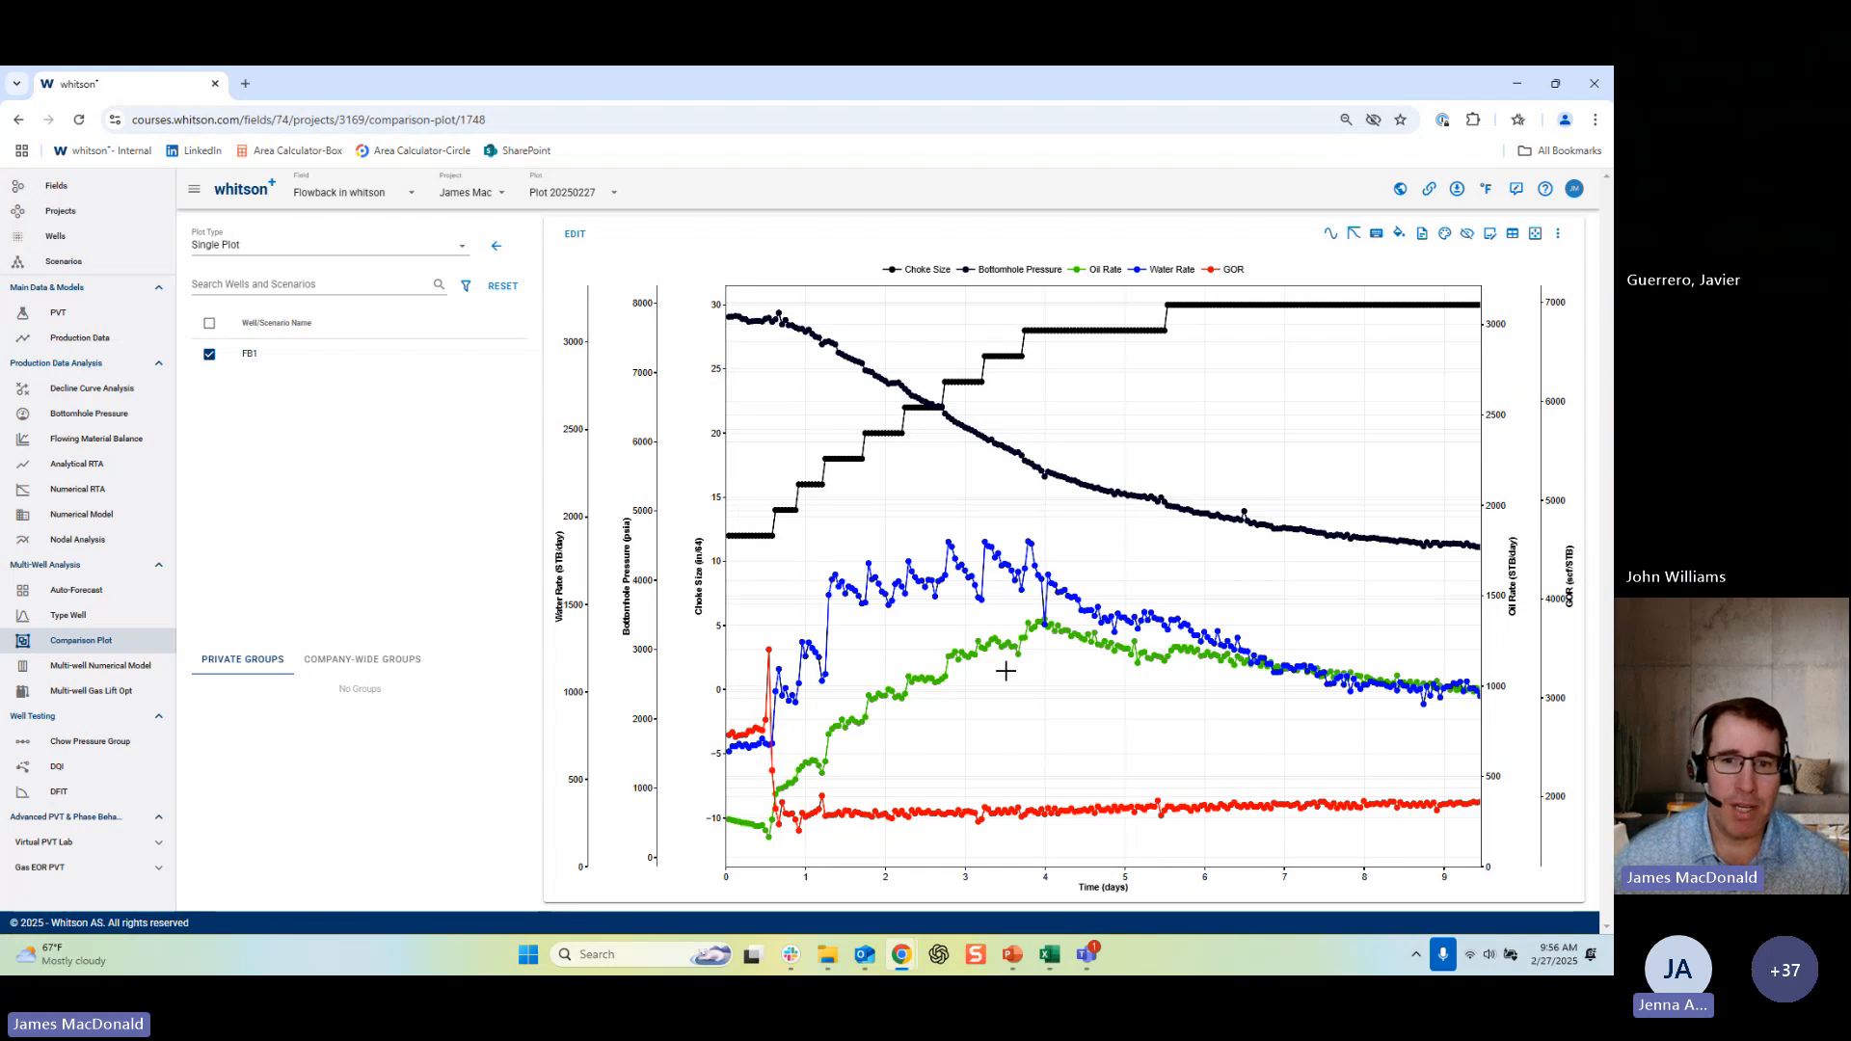
pyautogui.moveTo(1046, 626)
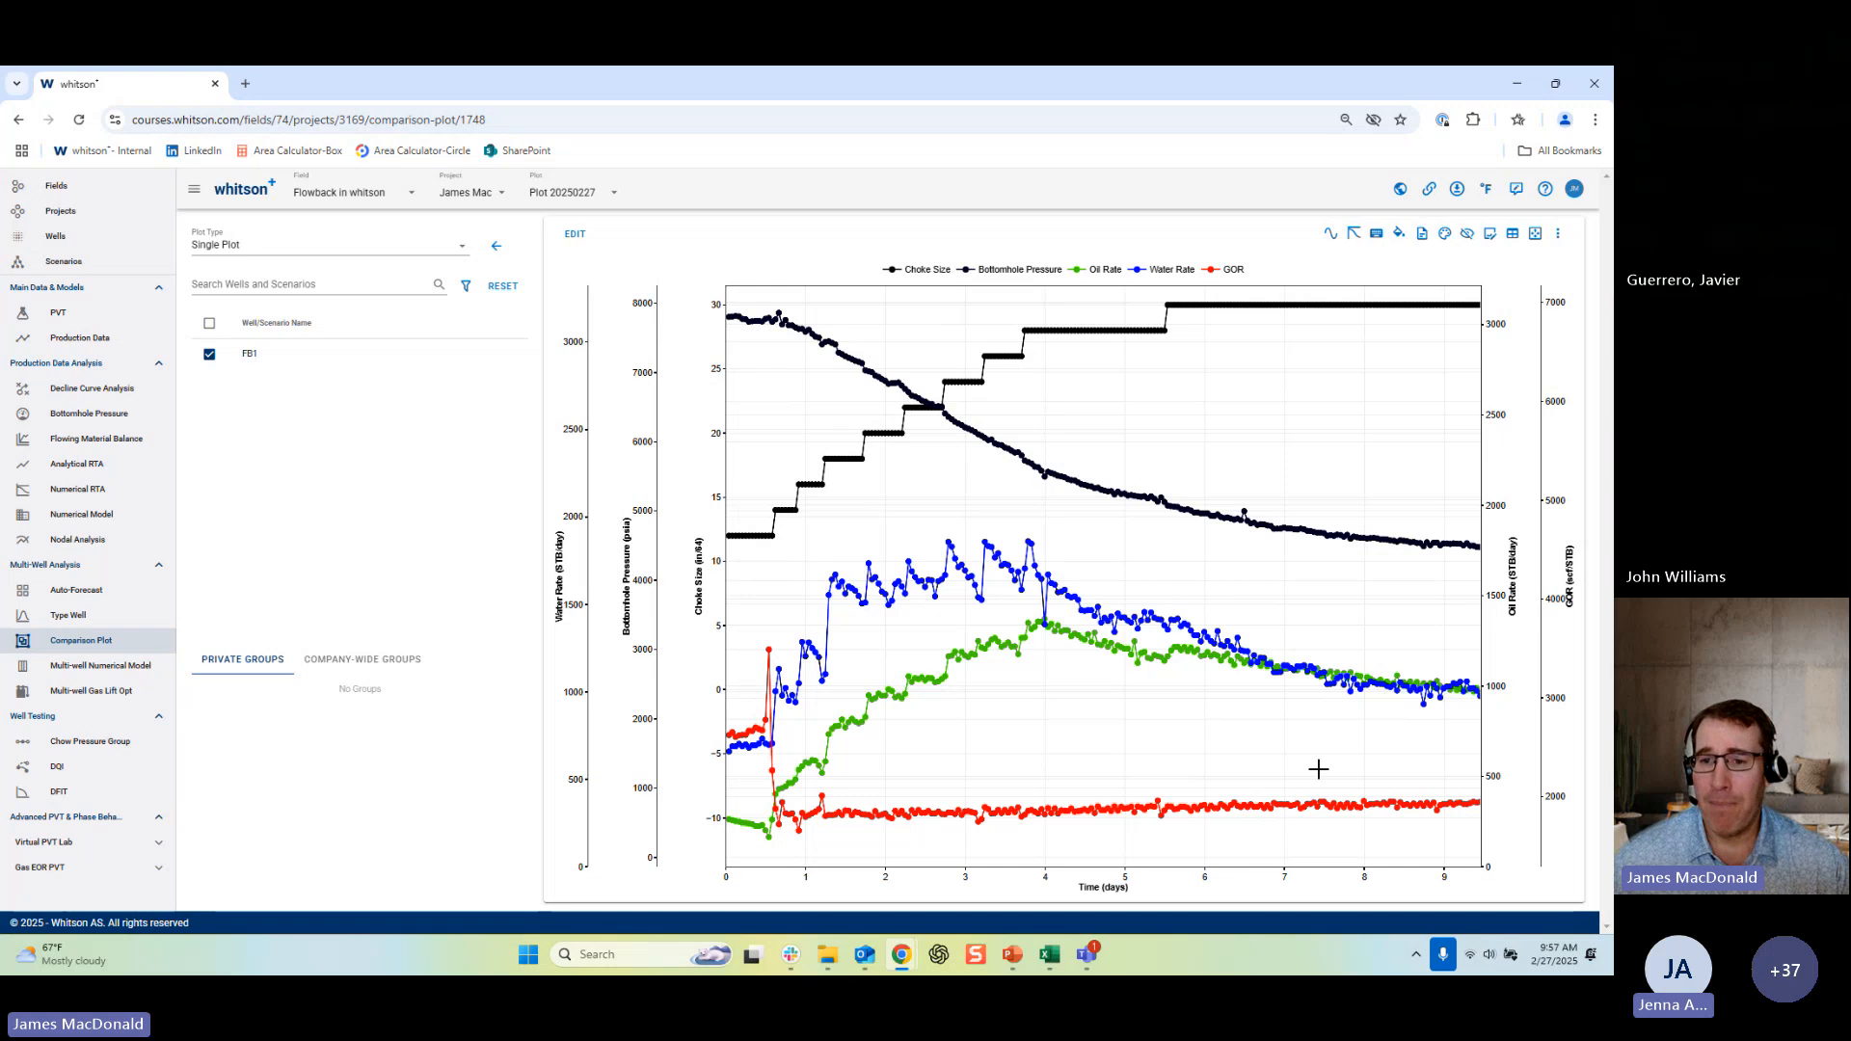
pyautogui.moveTo(1342, 796)
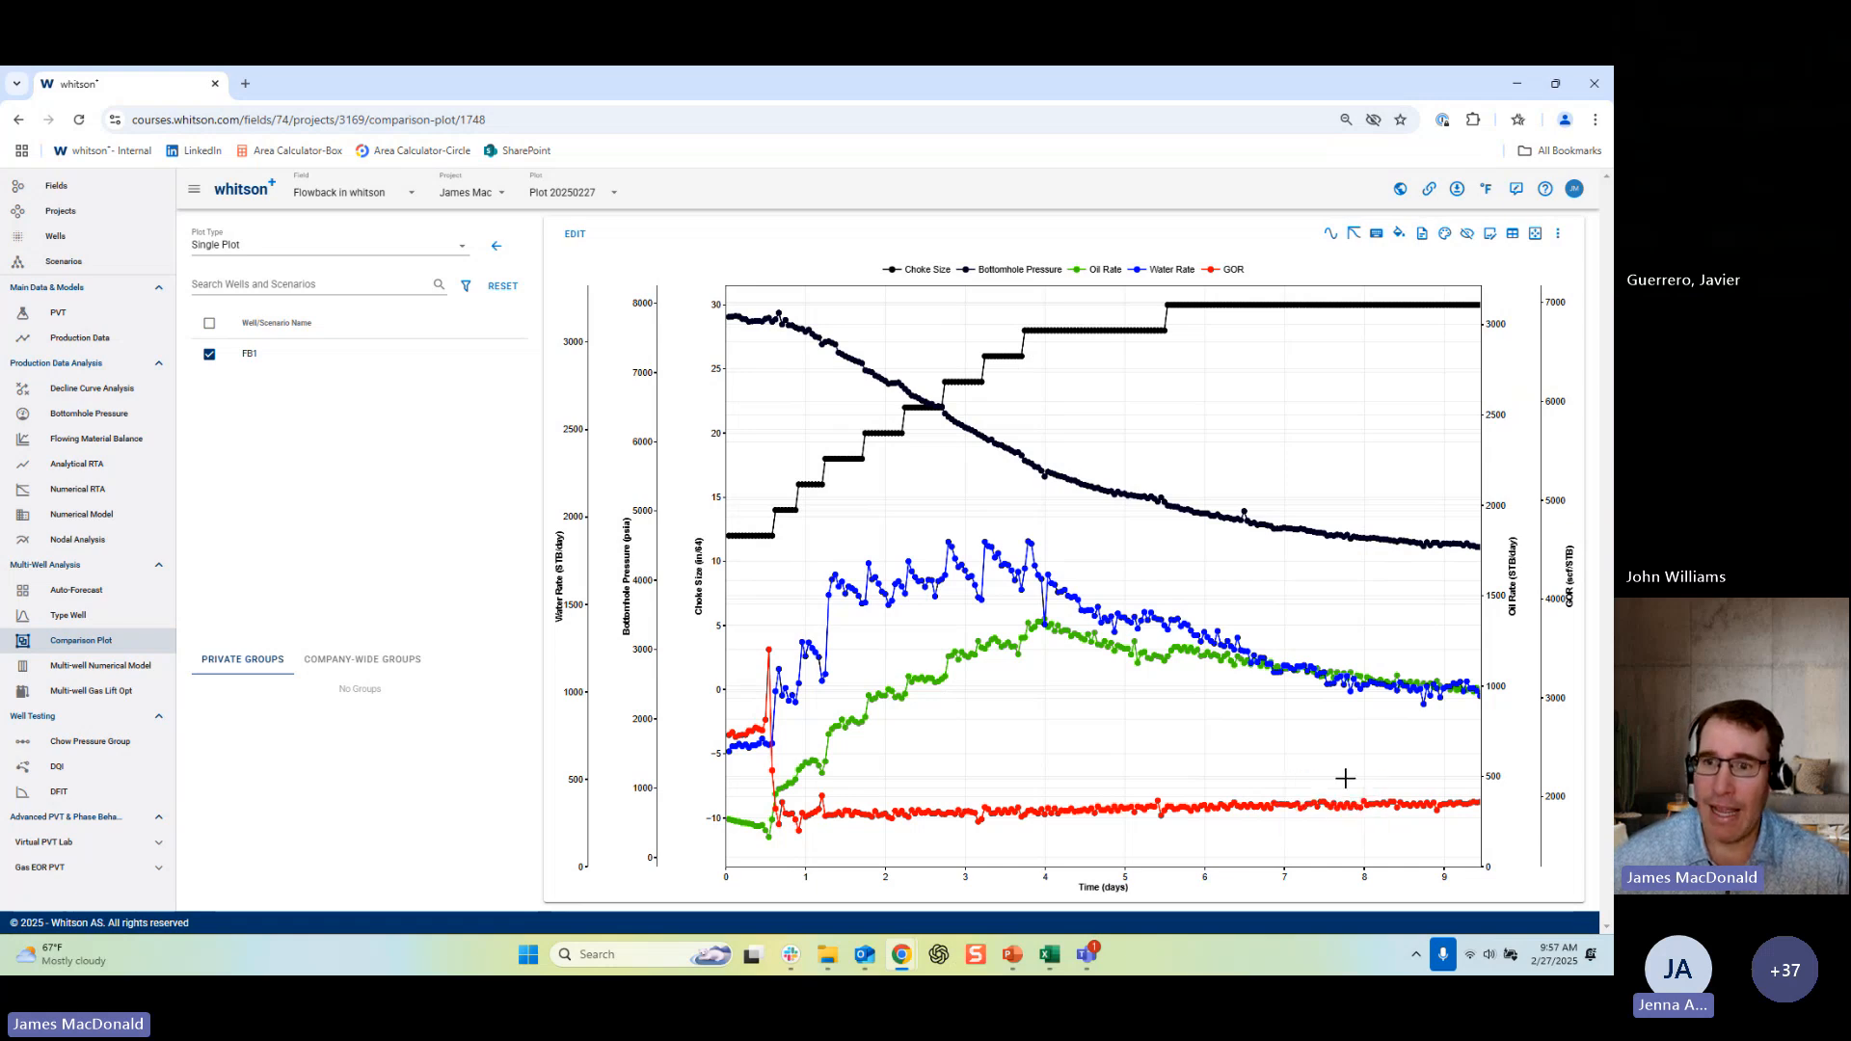
pyautogui.moveTo(1467, 675)
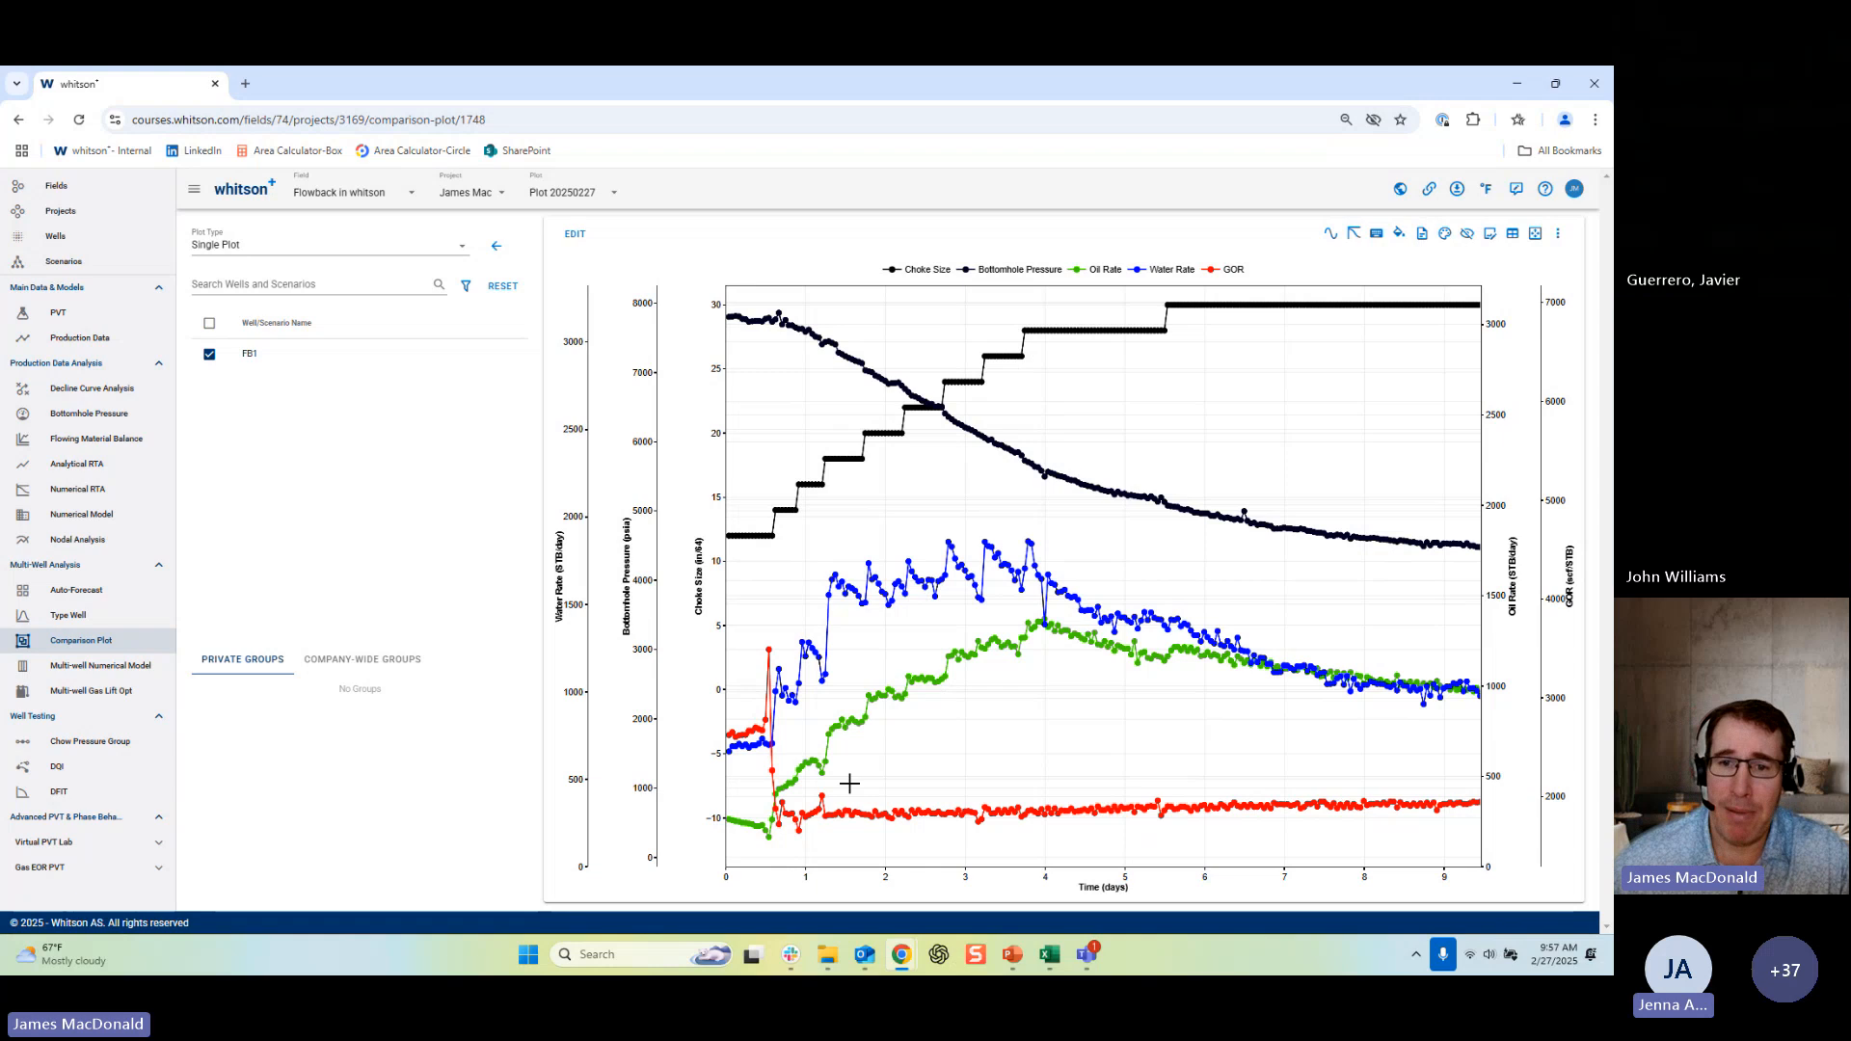
pyautogui.moveTo(1106, 622)
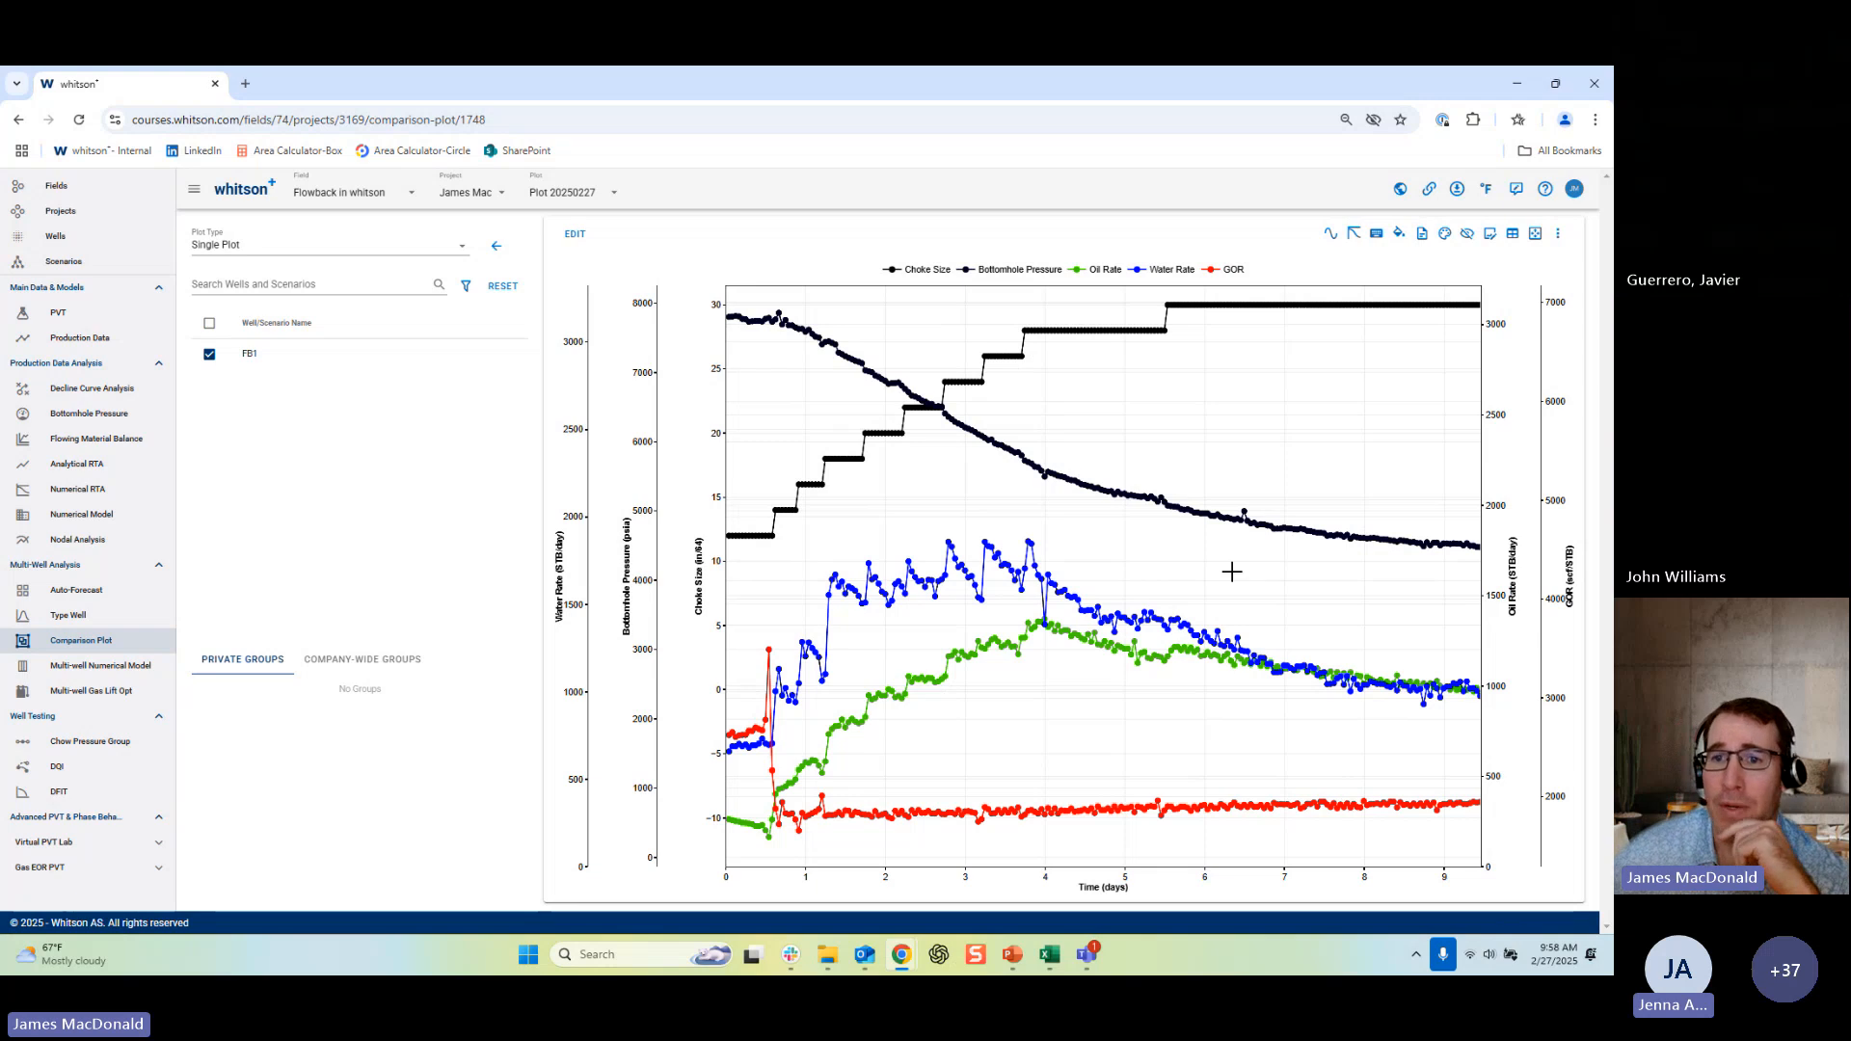
pyautogui.moveTo(1175, 310)
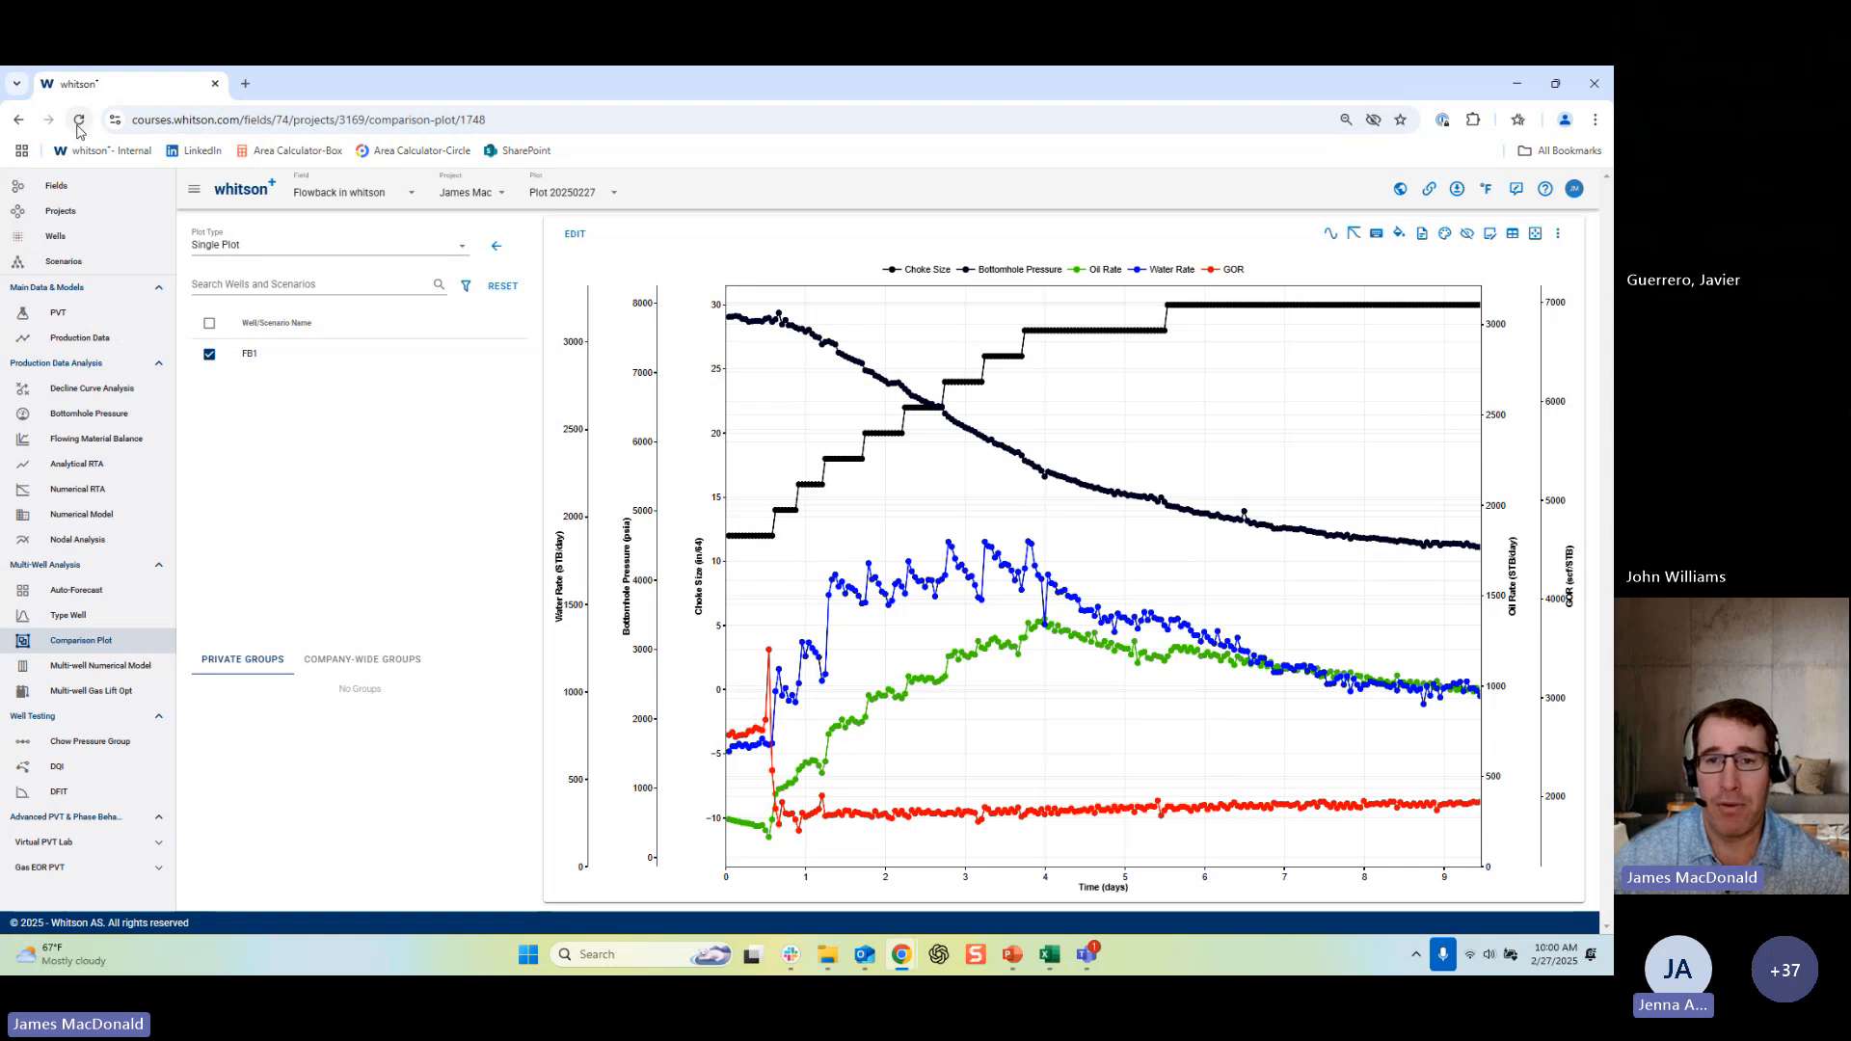
pyautogui.moveTo(1292, 536)
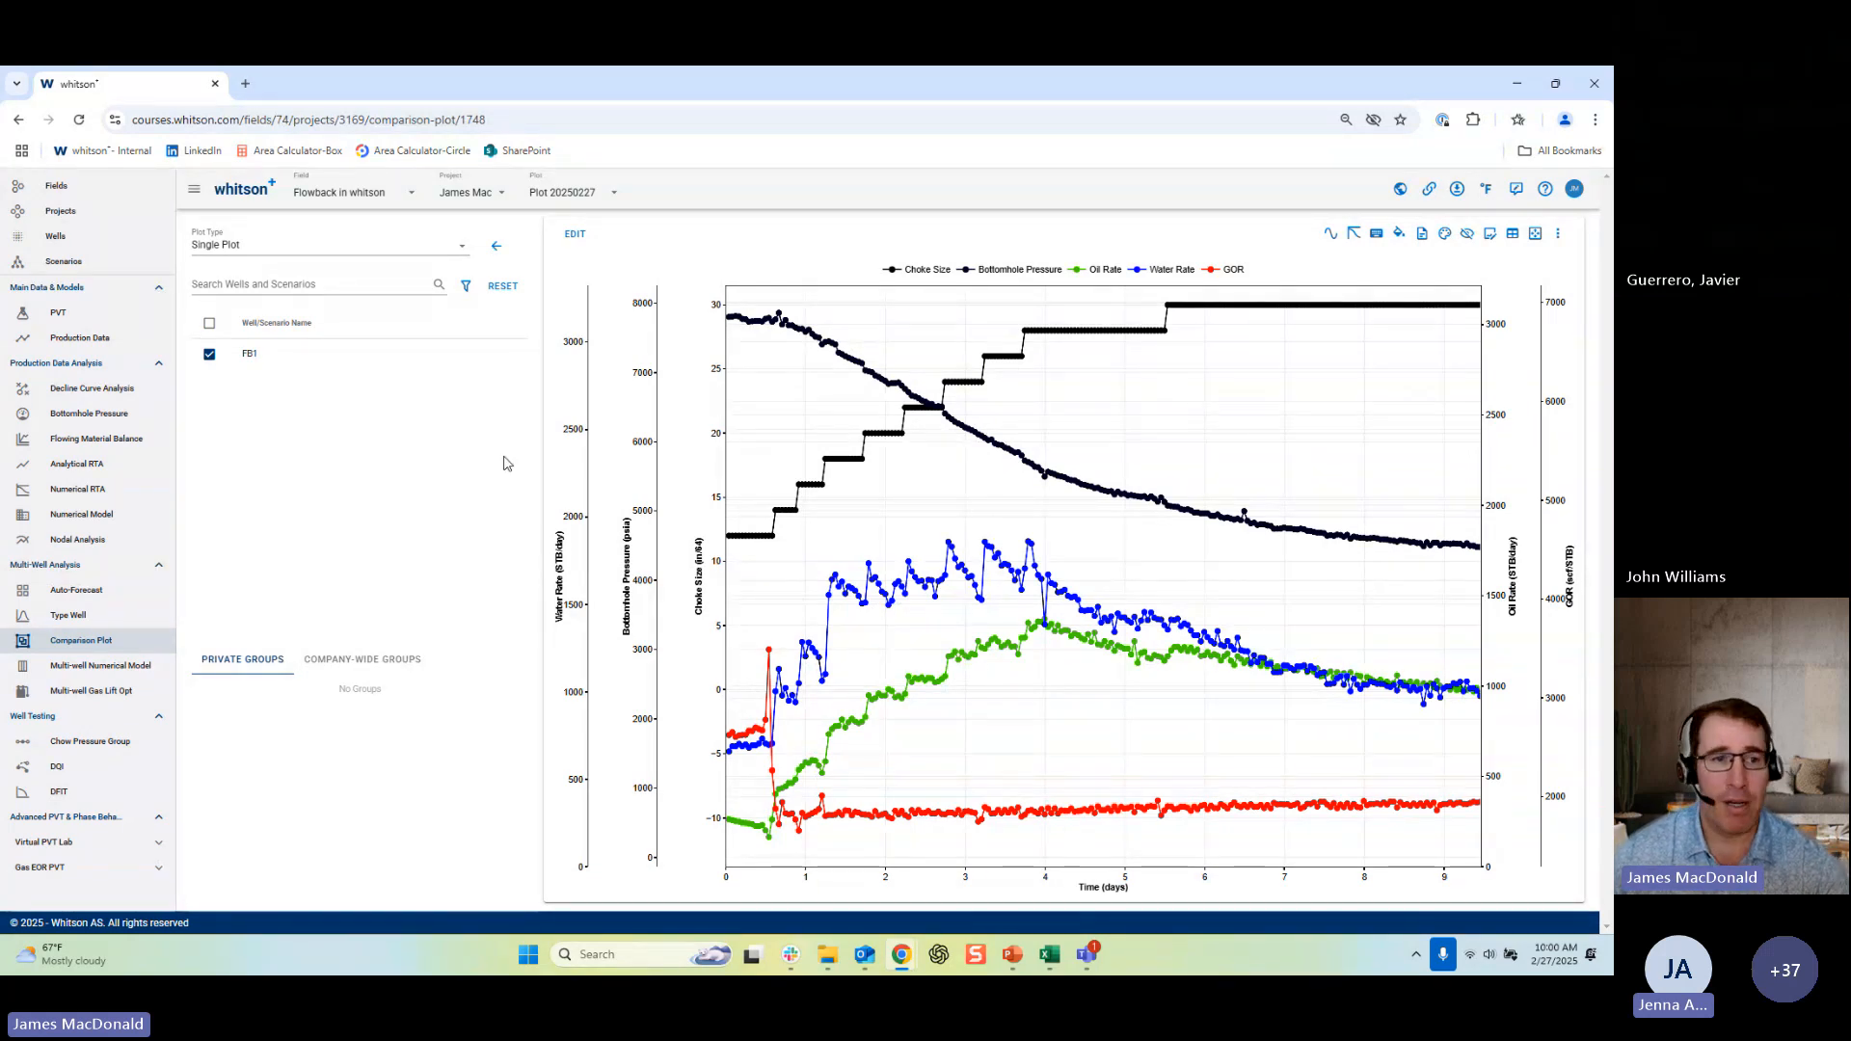
# Reopen Plot 20250227 from the comparison plot list and set its plot type to 2x2 Plots.
pyautogui.click(106, 648)
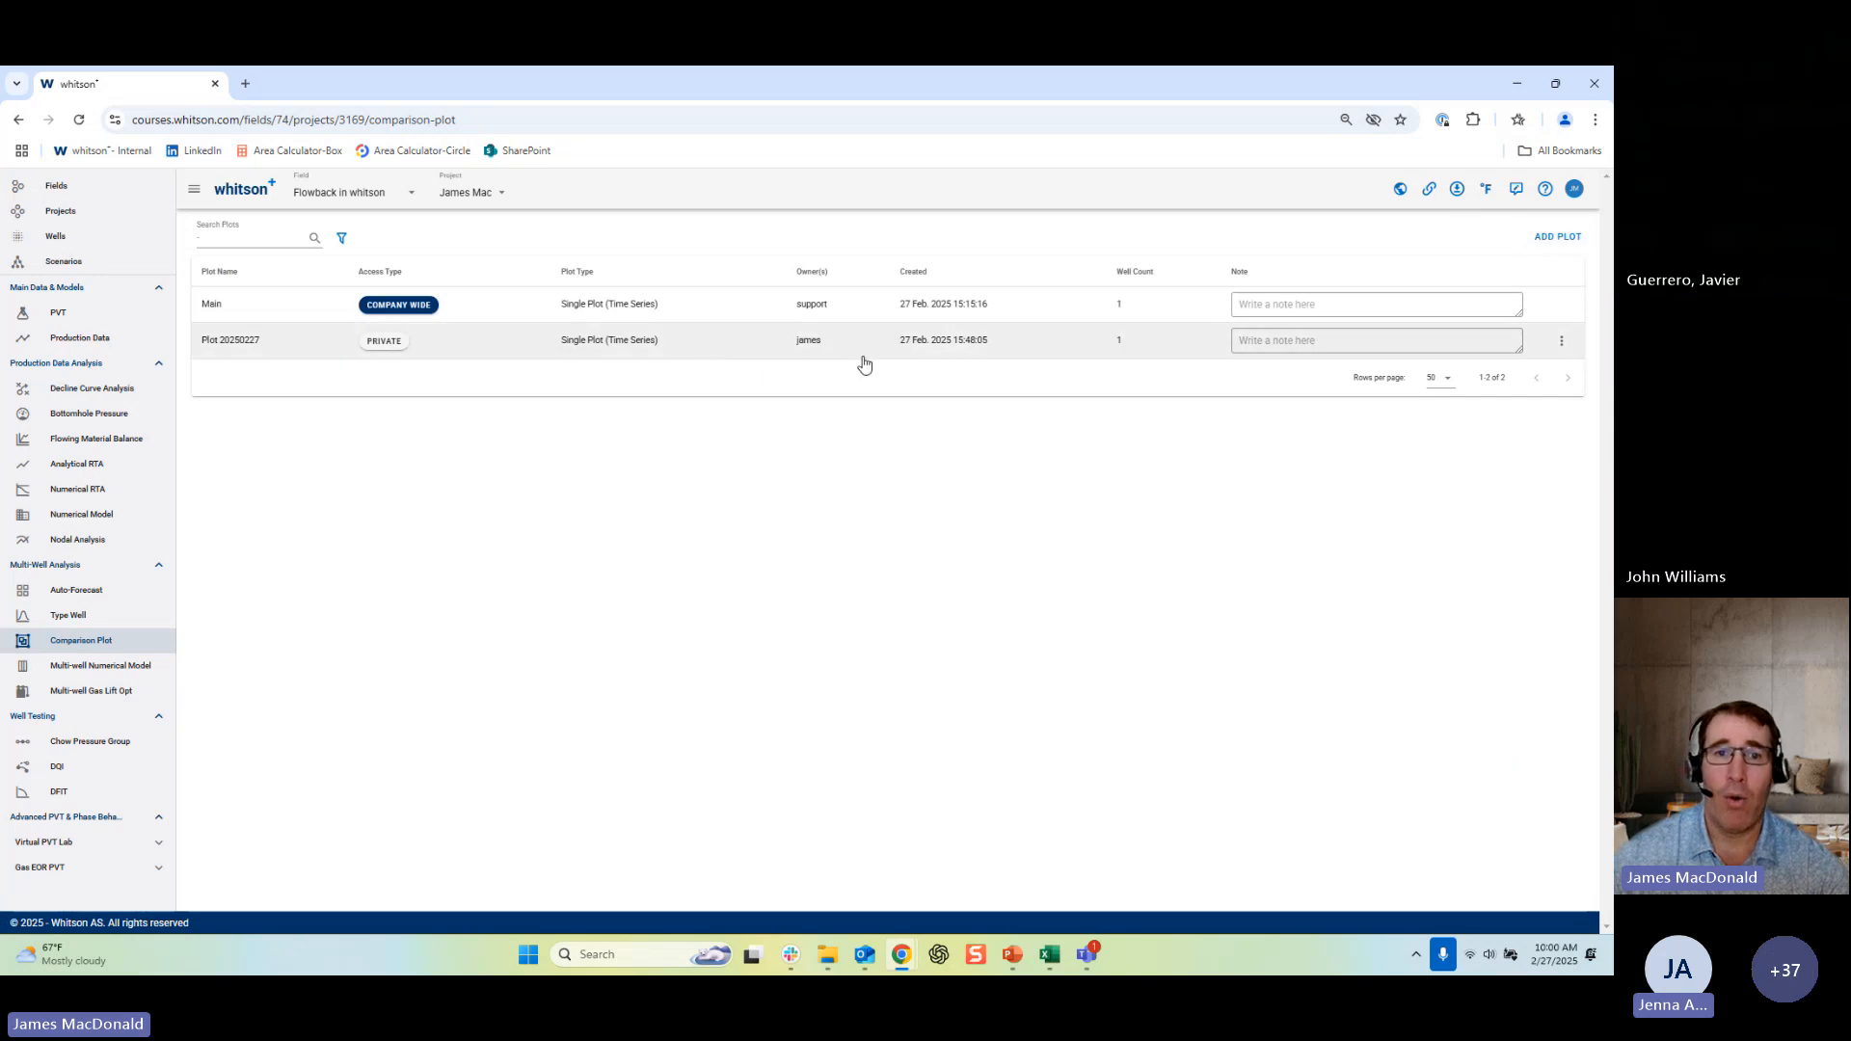
pyautogui.click(723, 352)
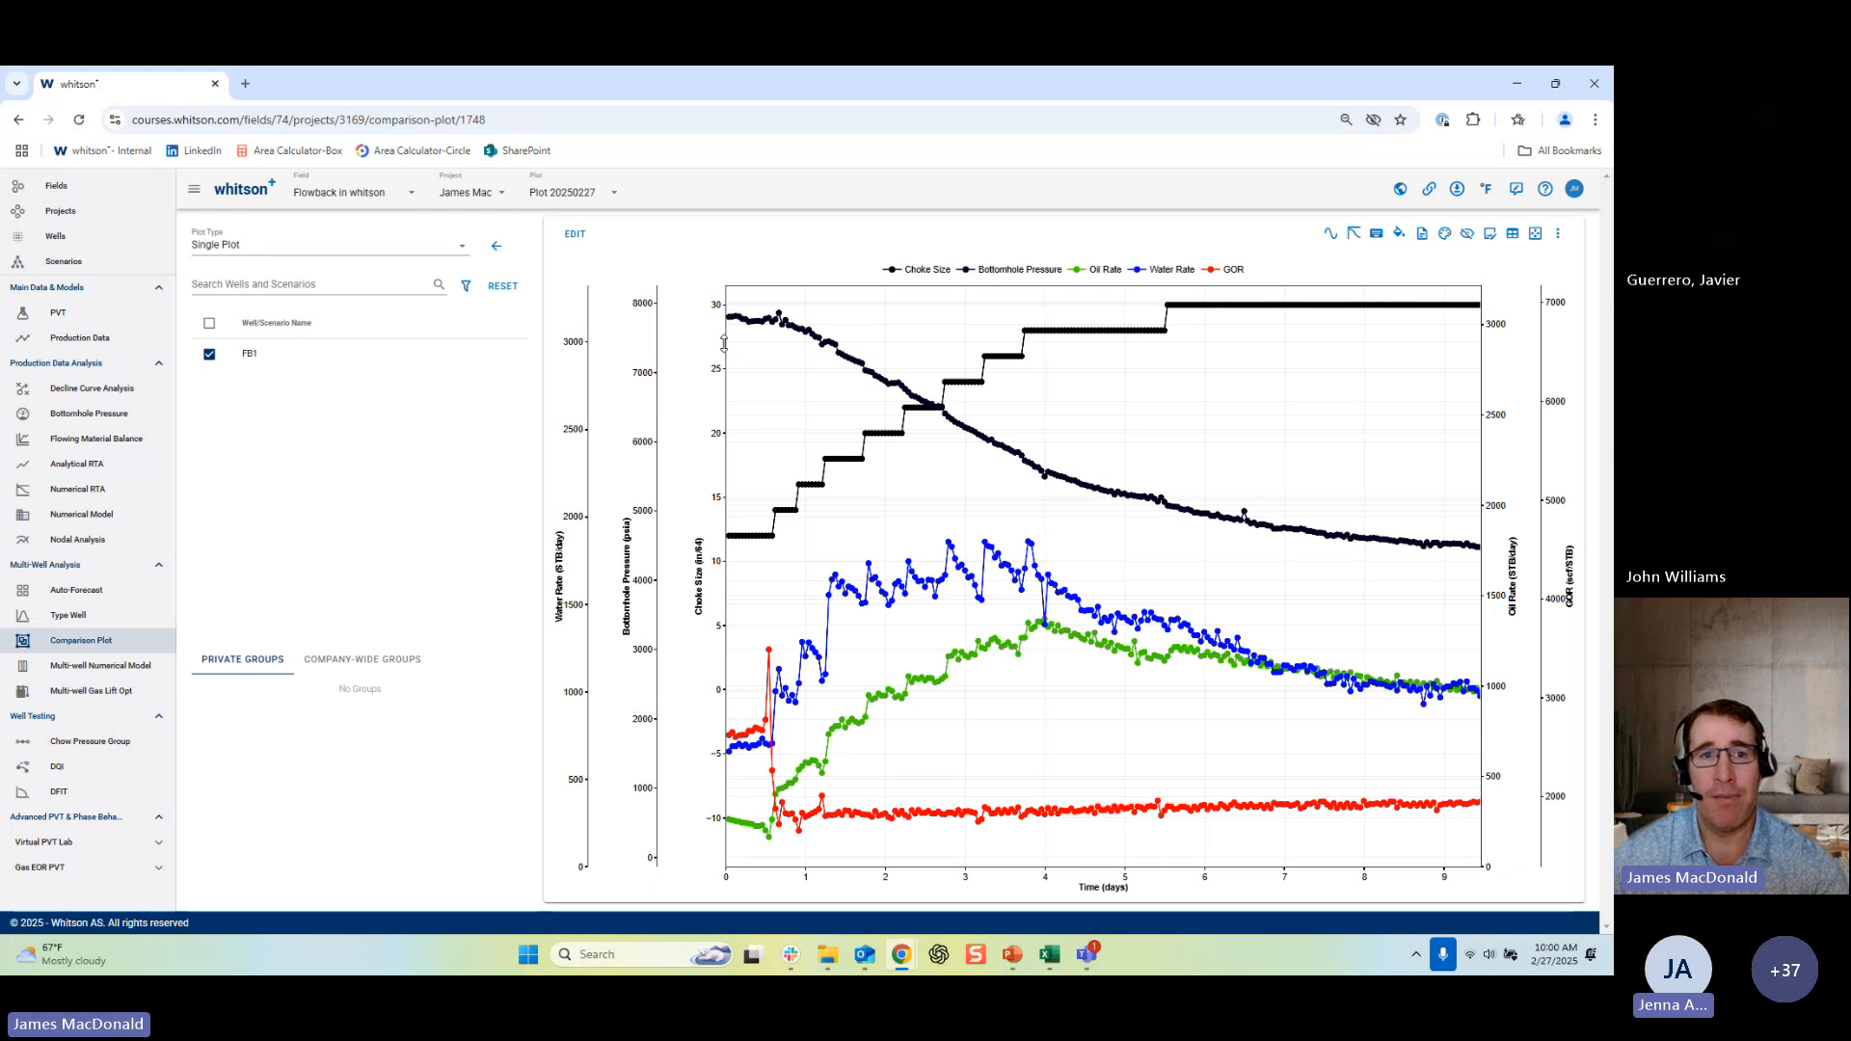
pyautogui.click(377, 247)
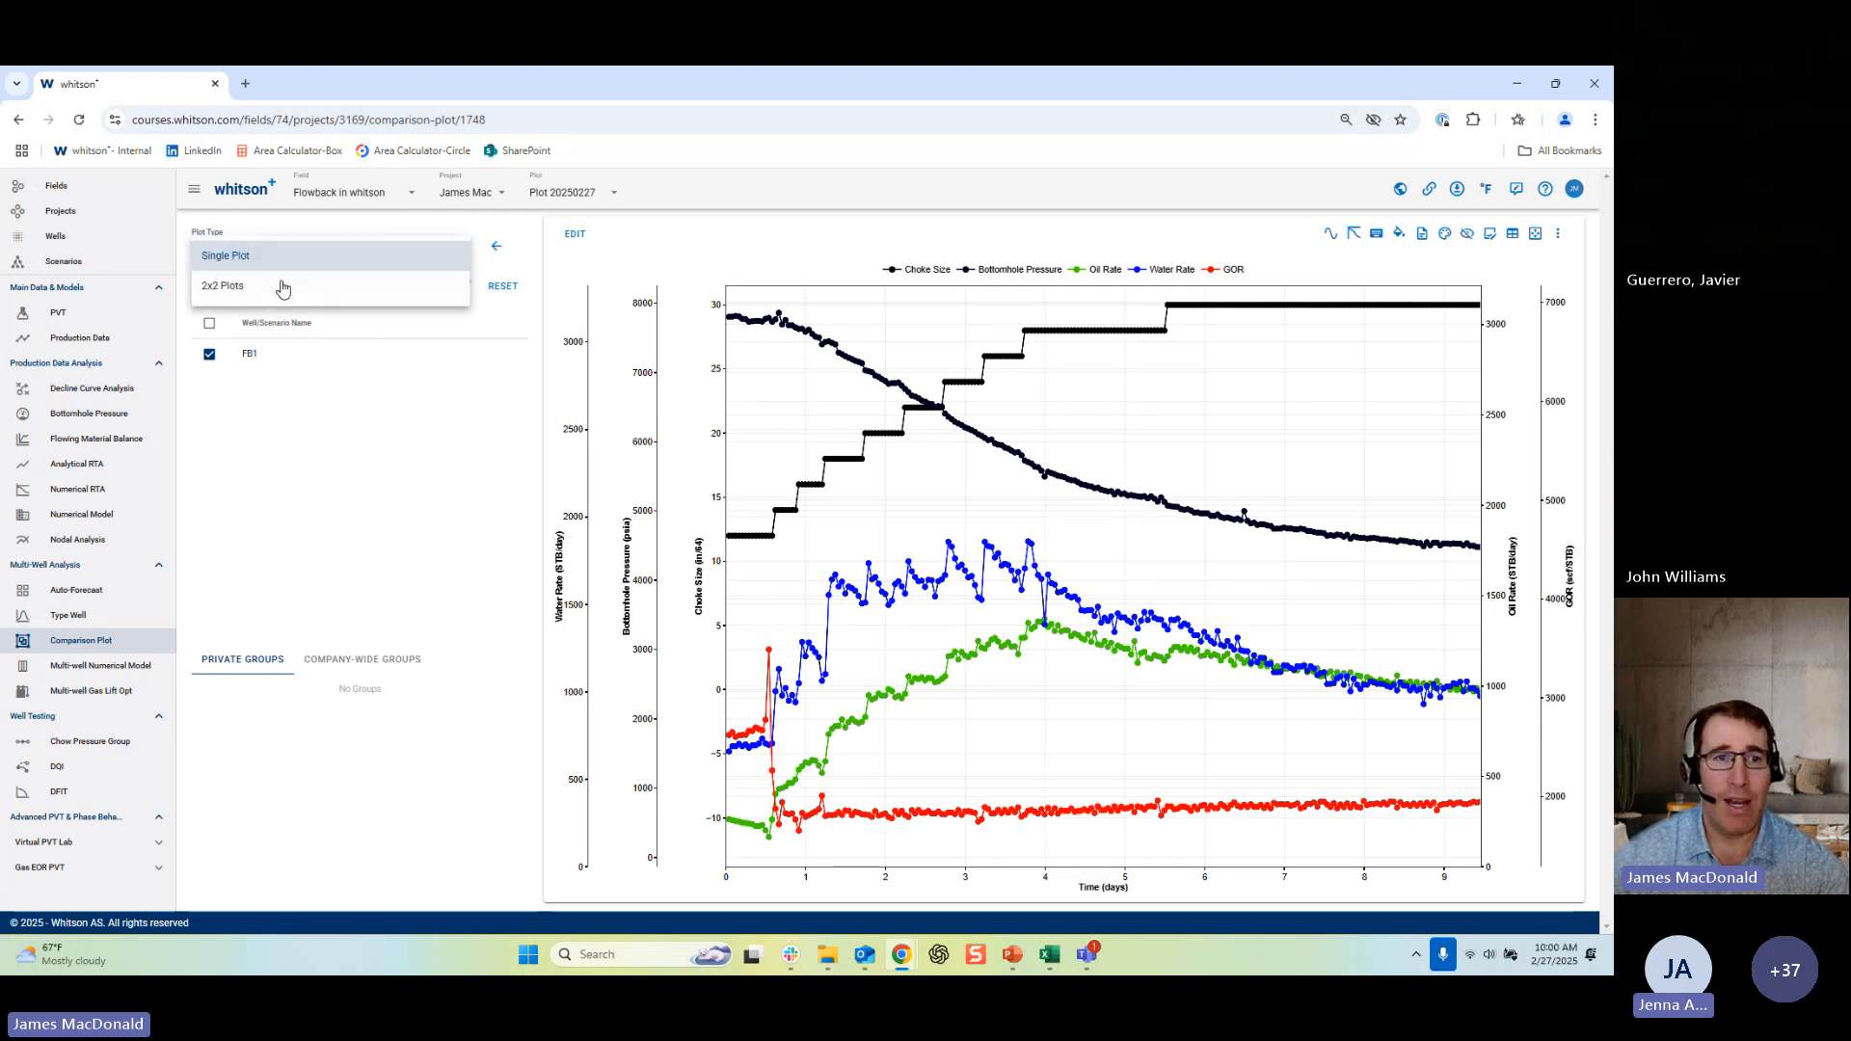
pyautogui.click(313, 289)
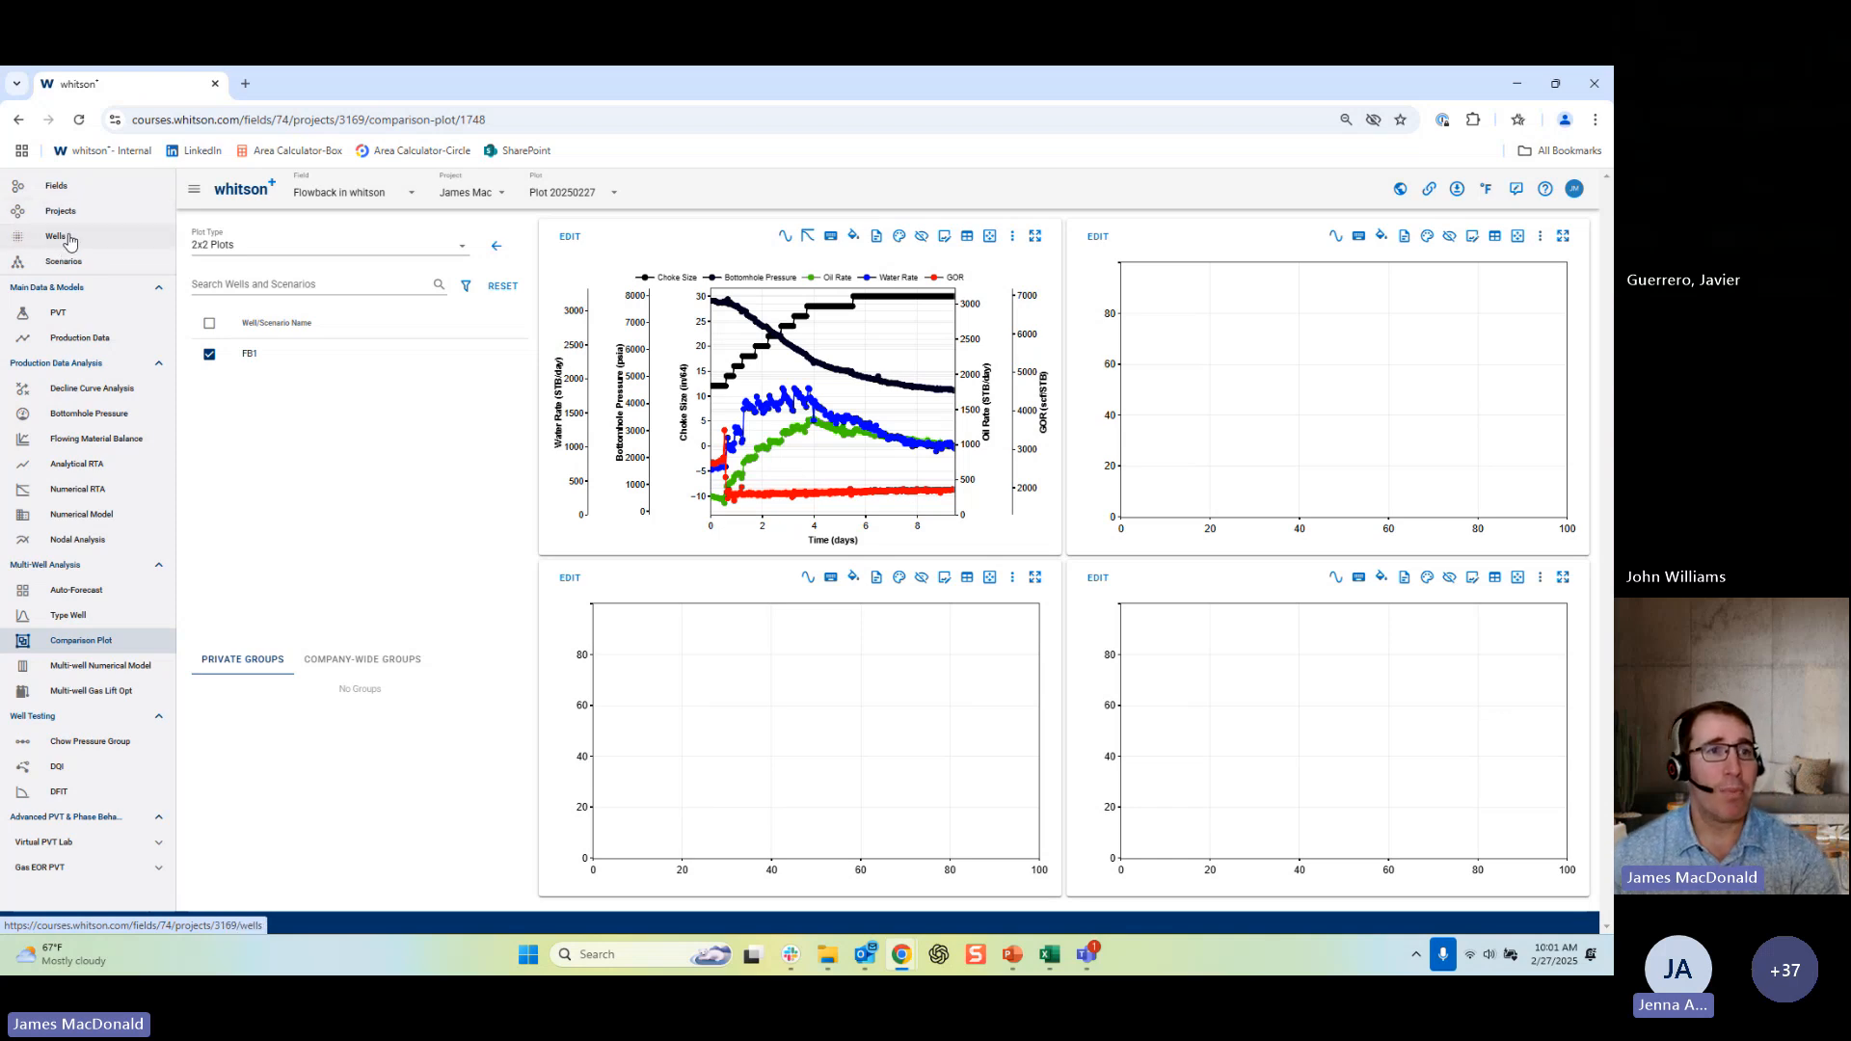
# Switch to the JM Test project and open its private 2x2 comparison plot, Plot 20250227.
pyautogui.click(87, 214)
pyautogui.scroll(-10, 331, 518)
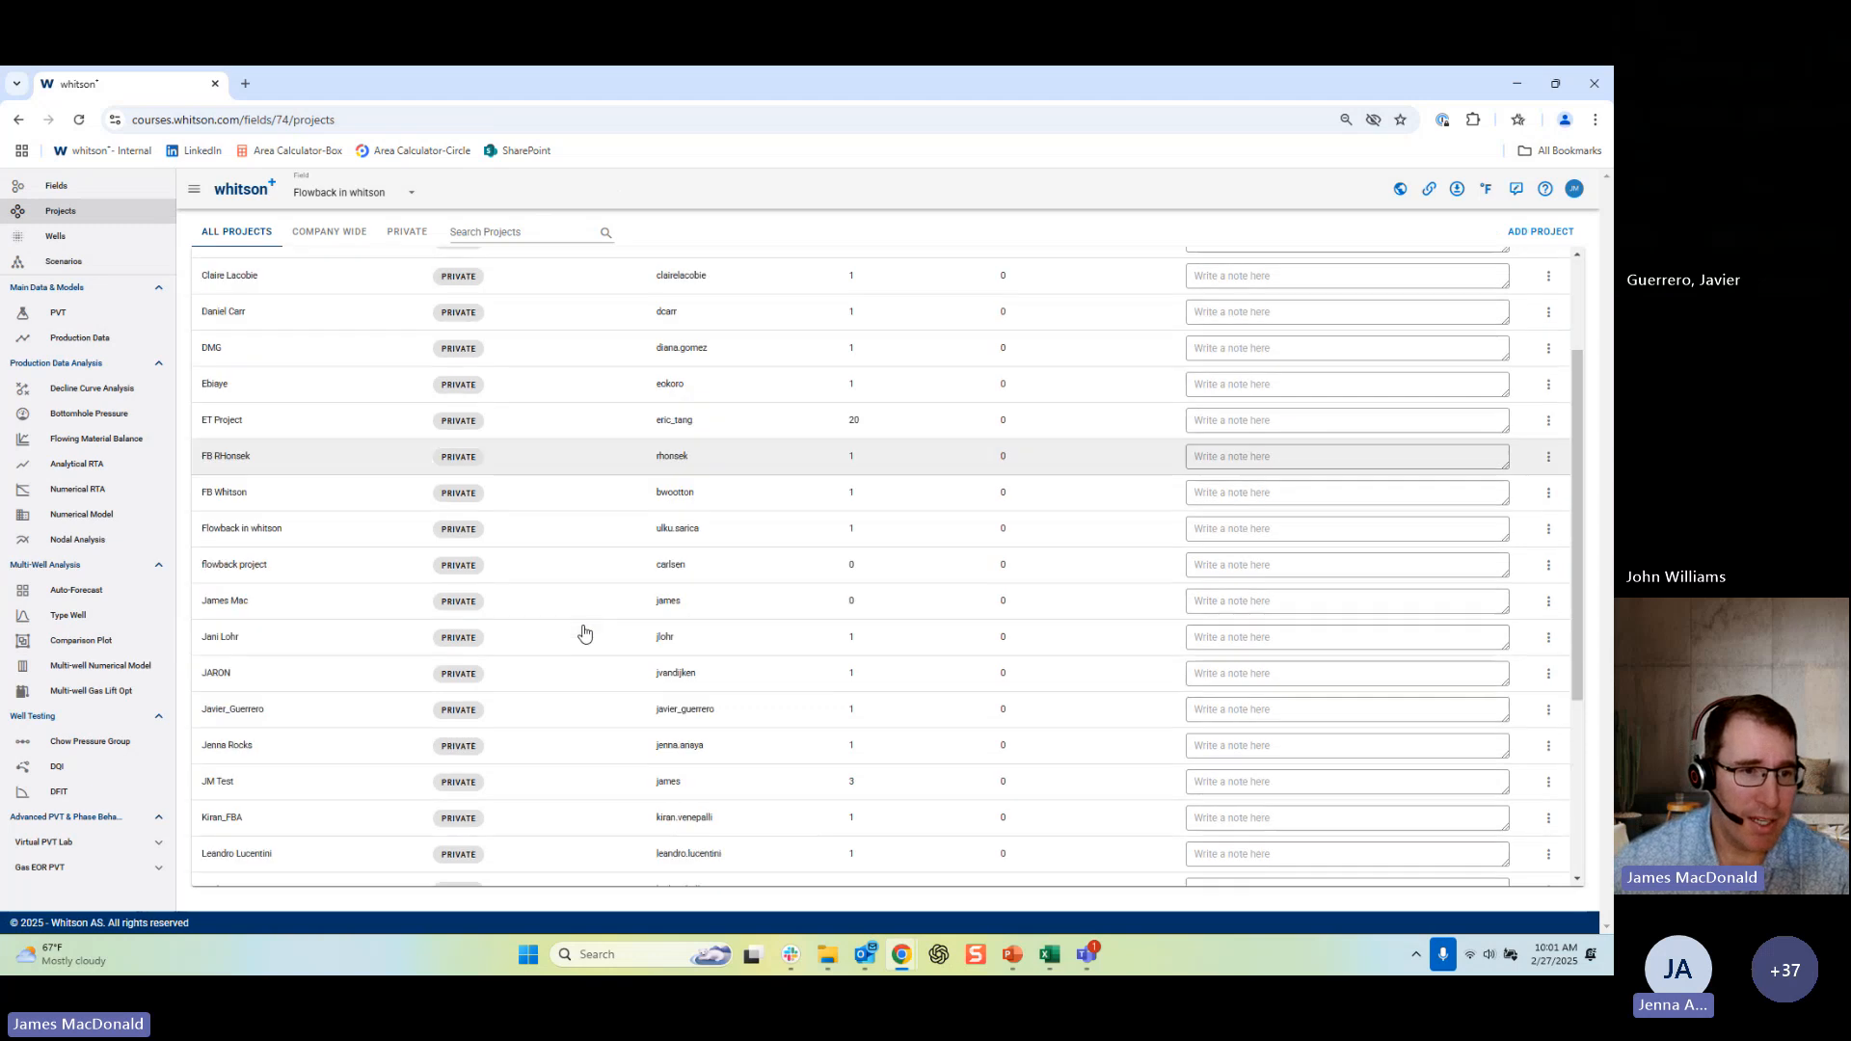
pyautogui.click(330, 521)
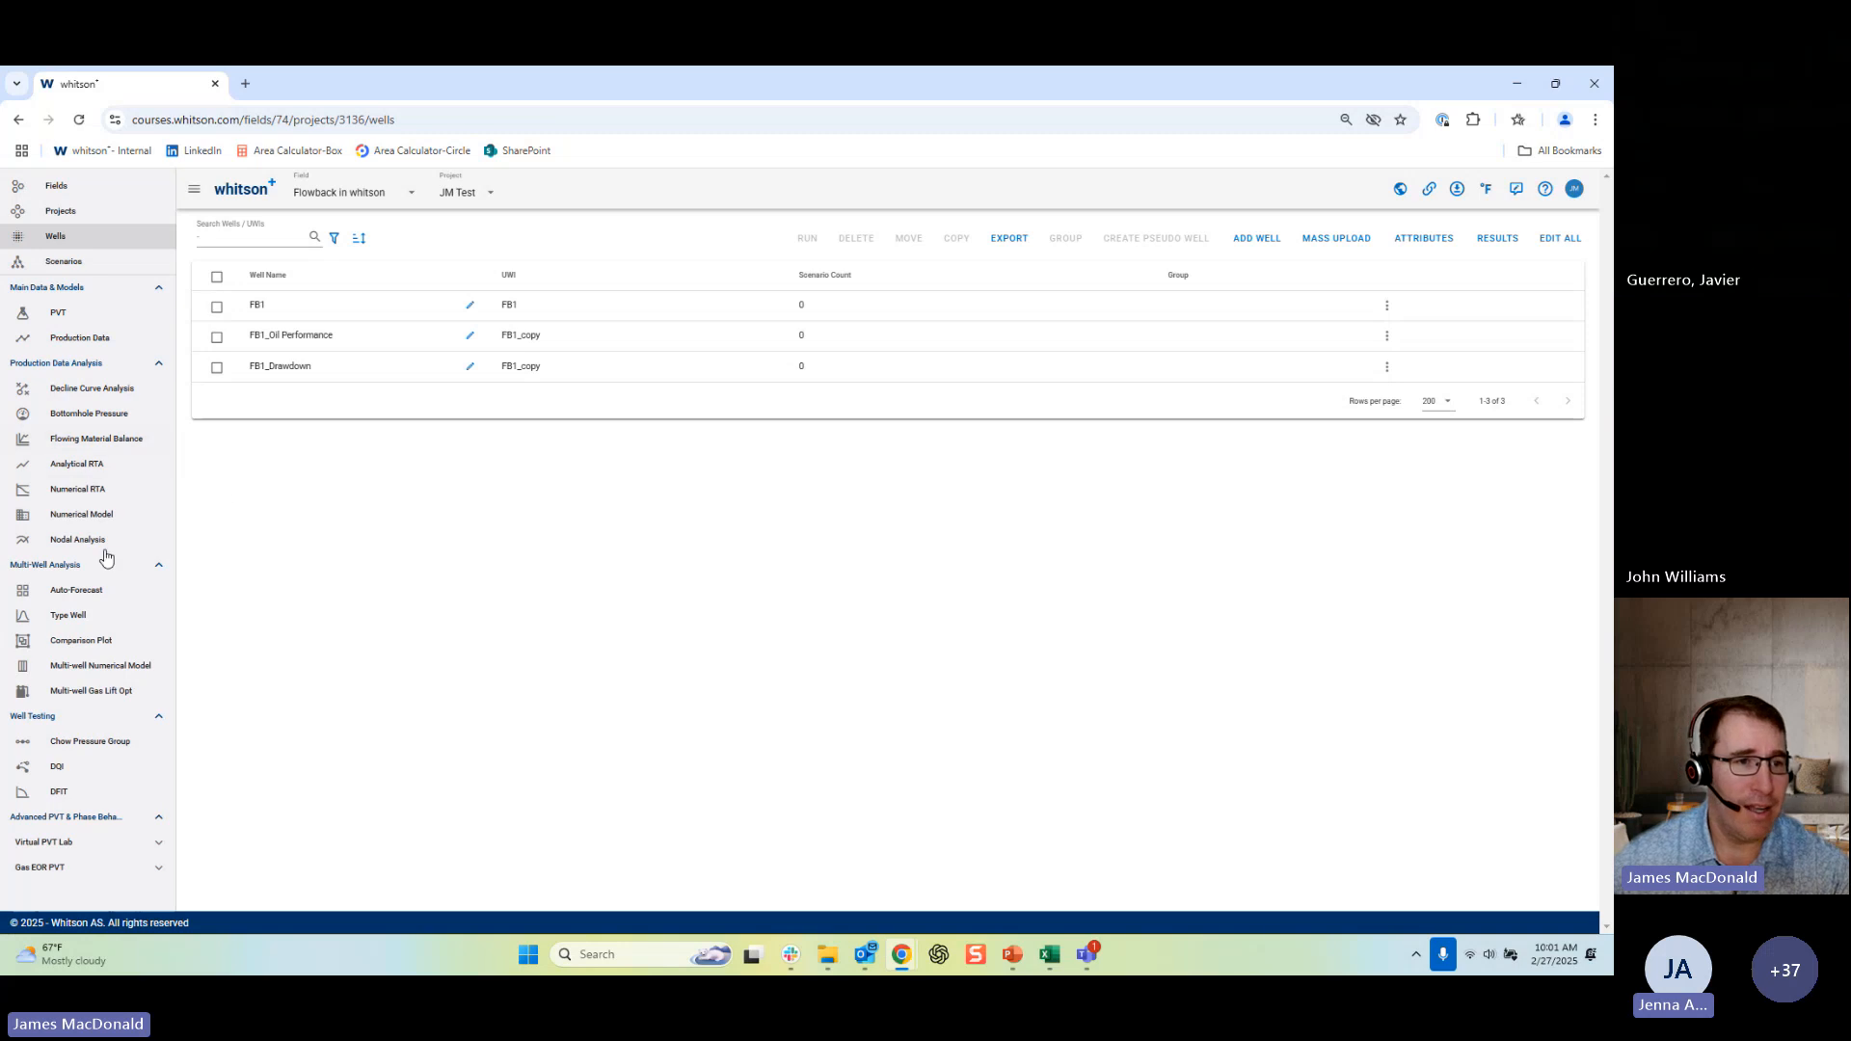
pyautogui.click(84, 640)
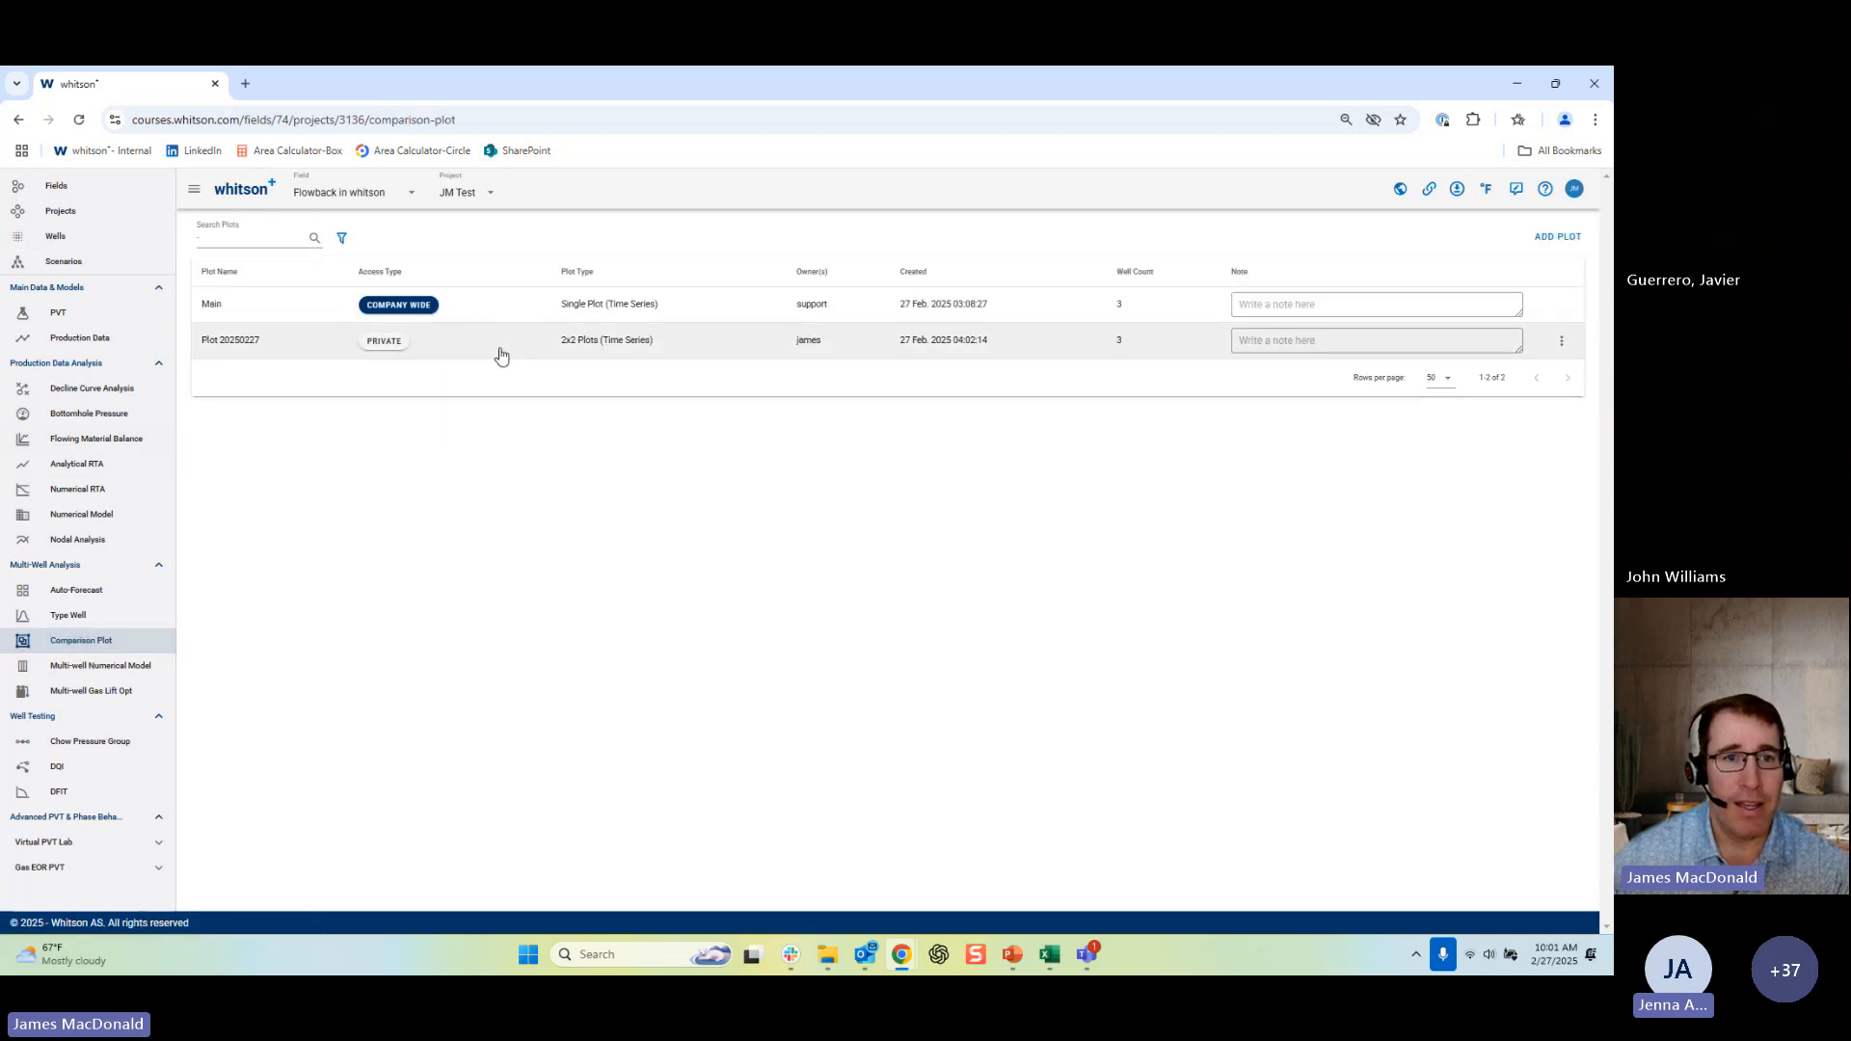
pyautogui.click(501, 348)
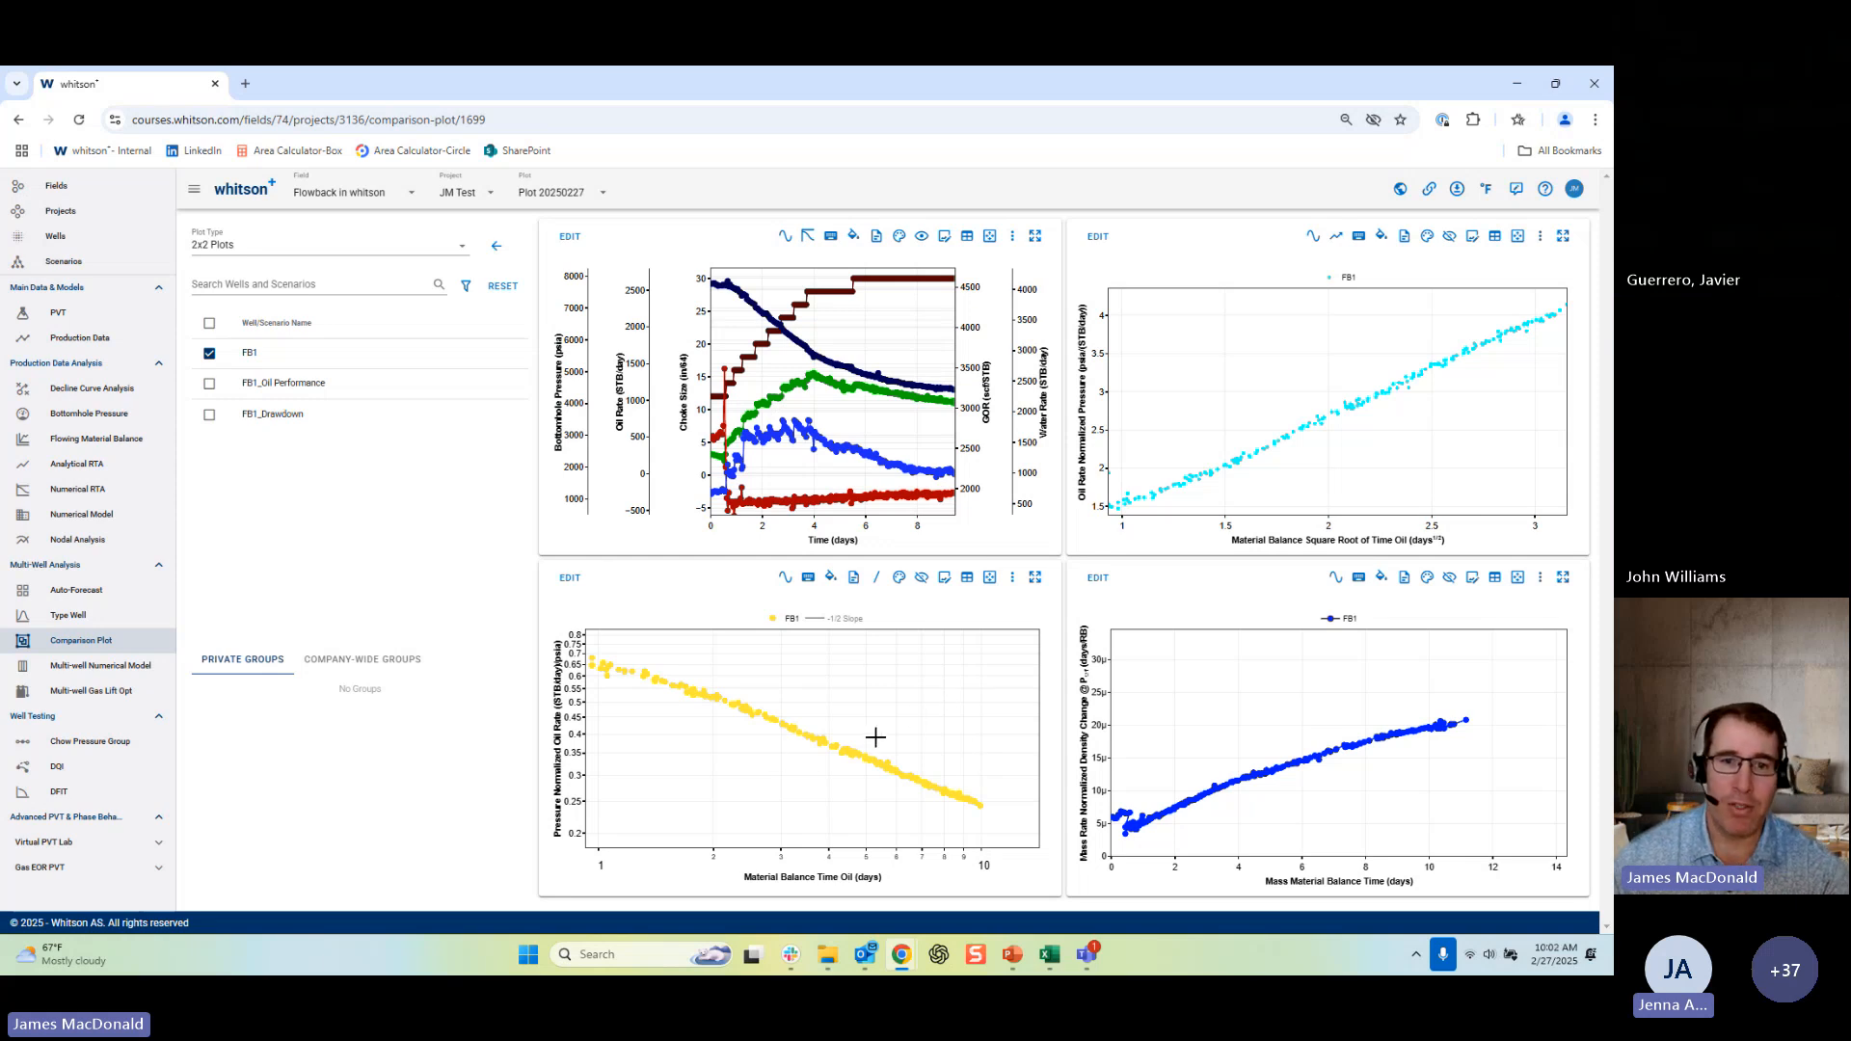
# Review the Y-axis and X-axis settings of the pressure normalized oil rate plot and close them without saving.
pyautogui.click(570, 578)
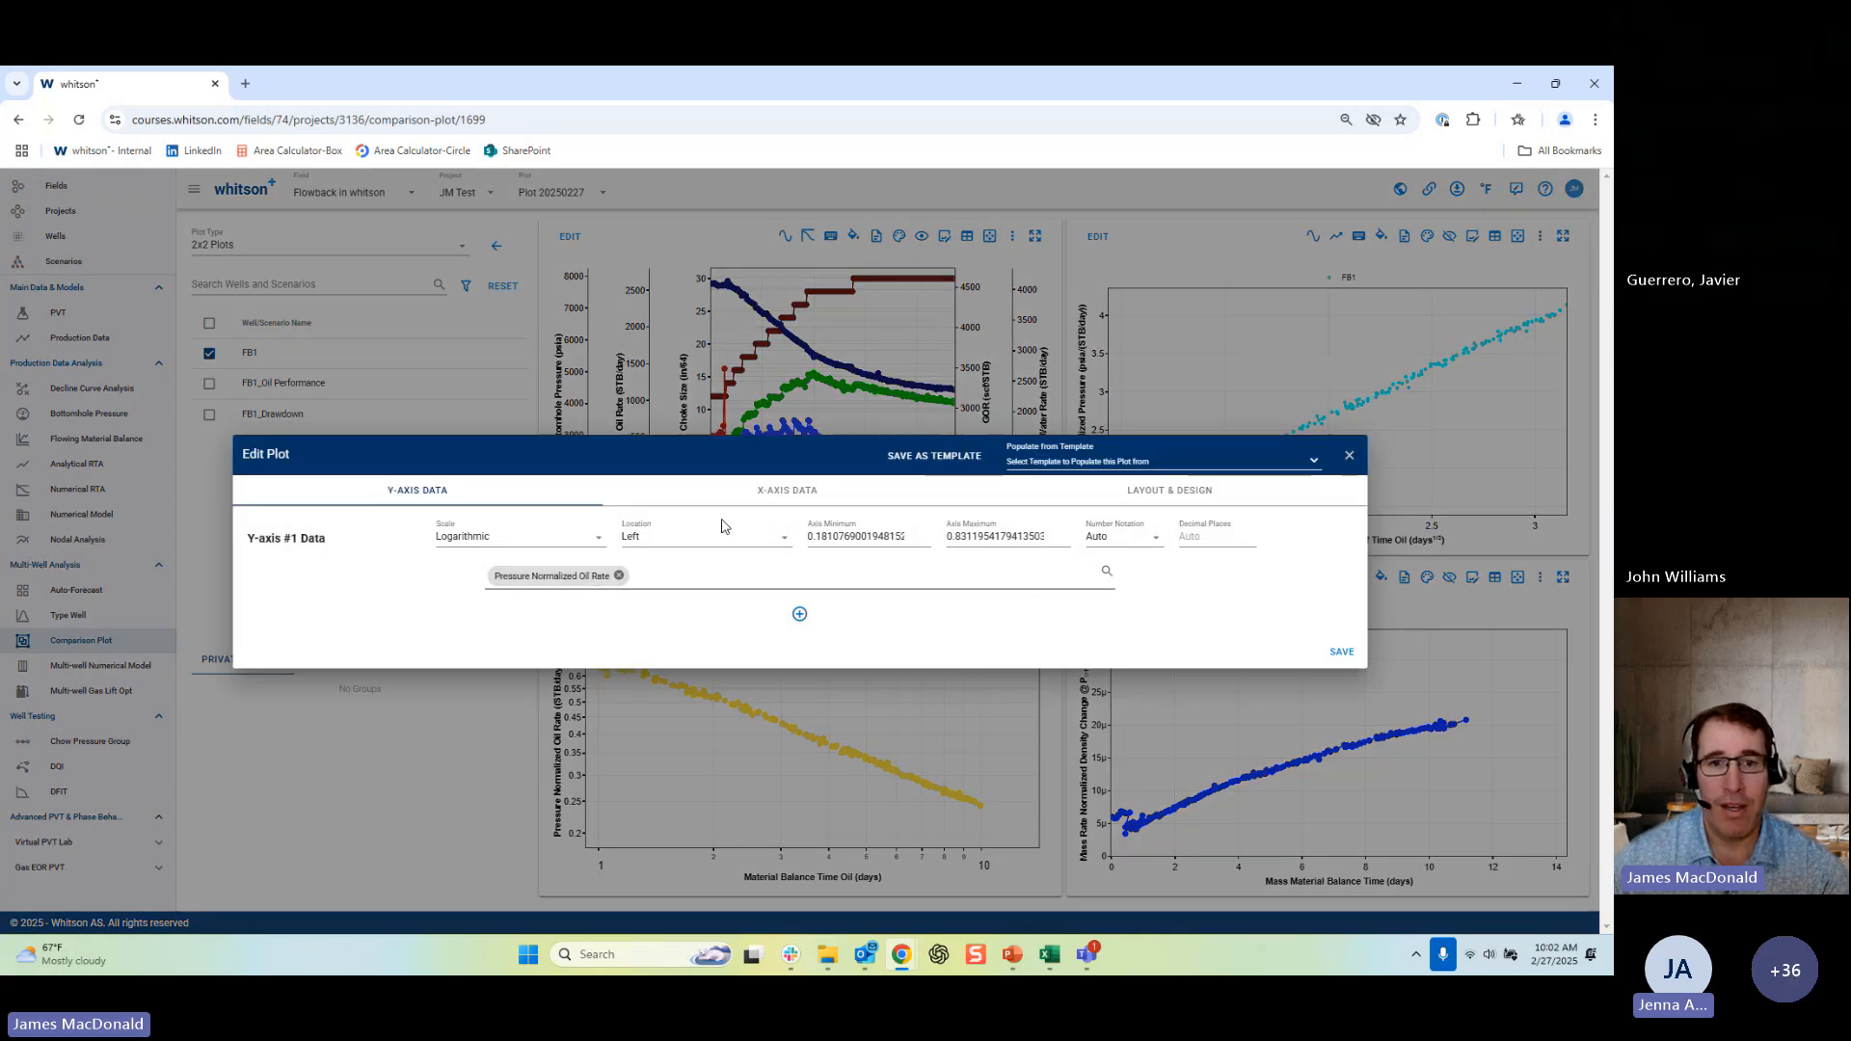
pyautogui.click(786, 490)
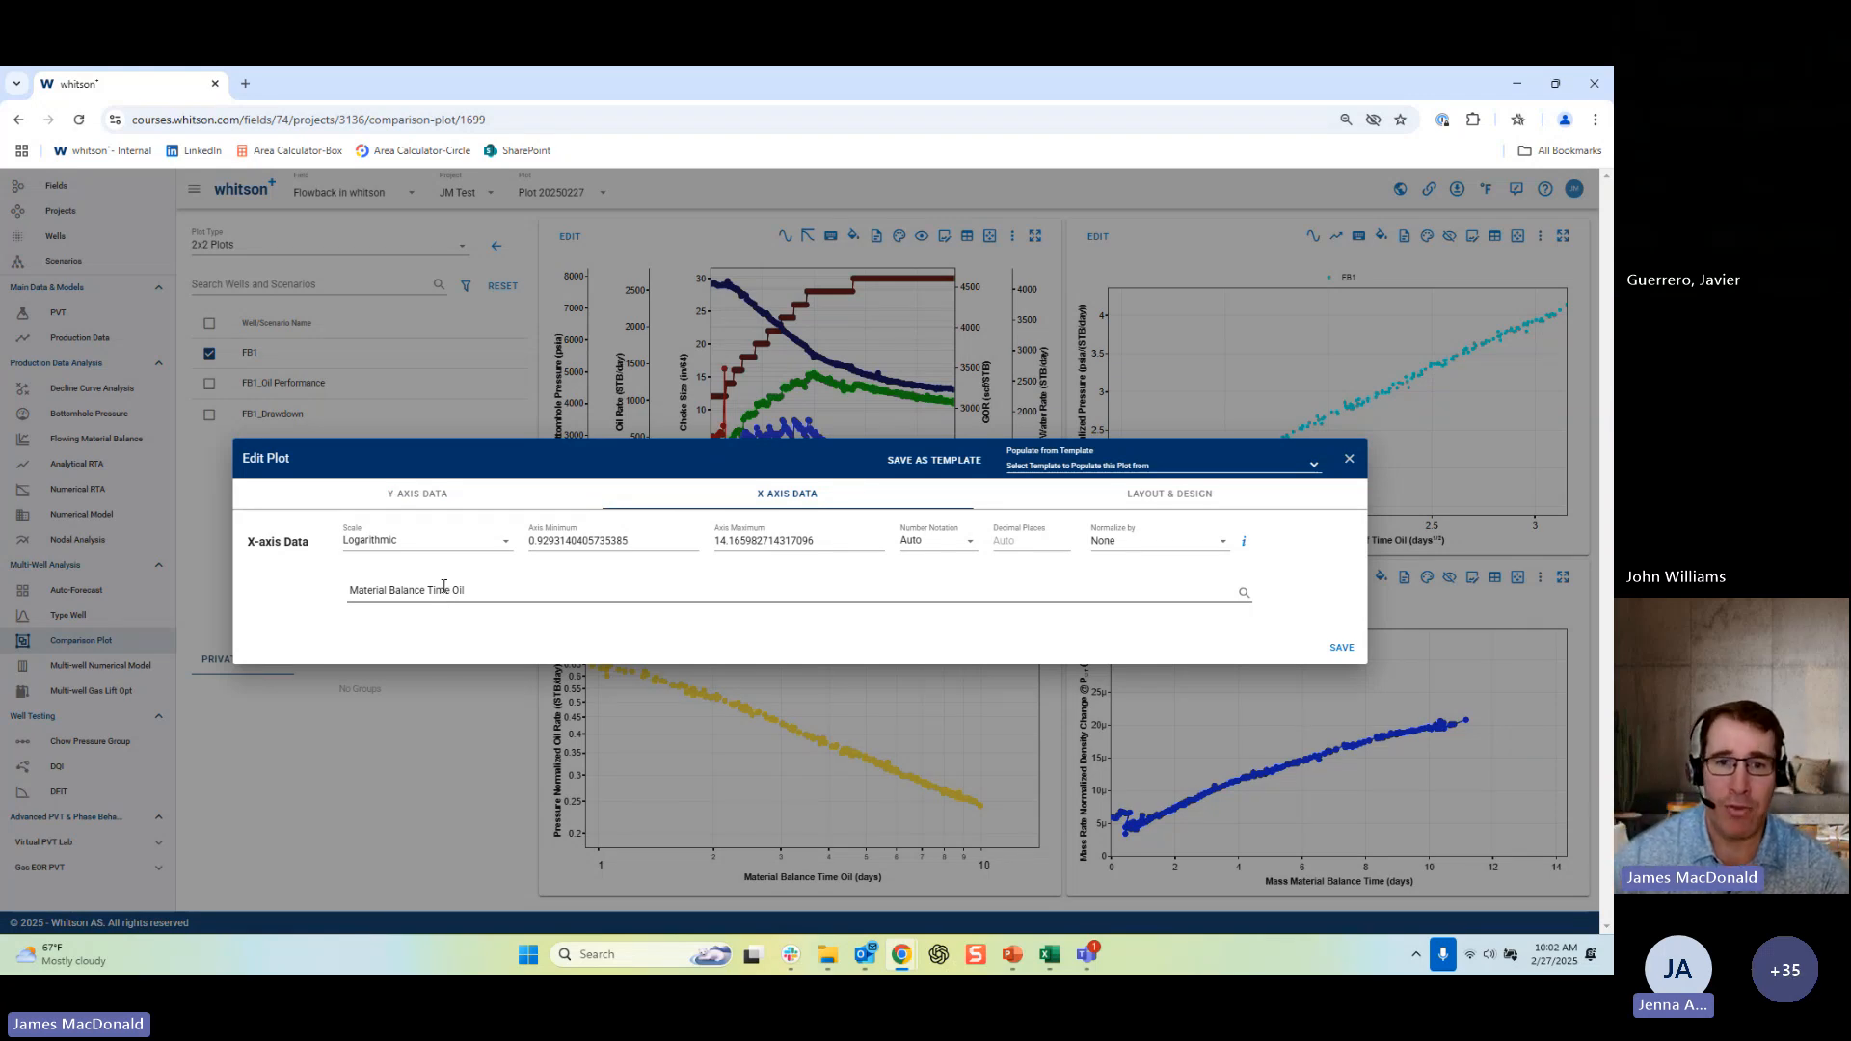
pyautogui.click(1350, 460)
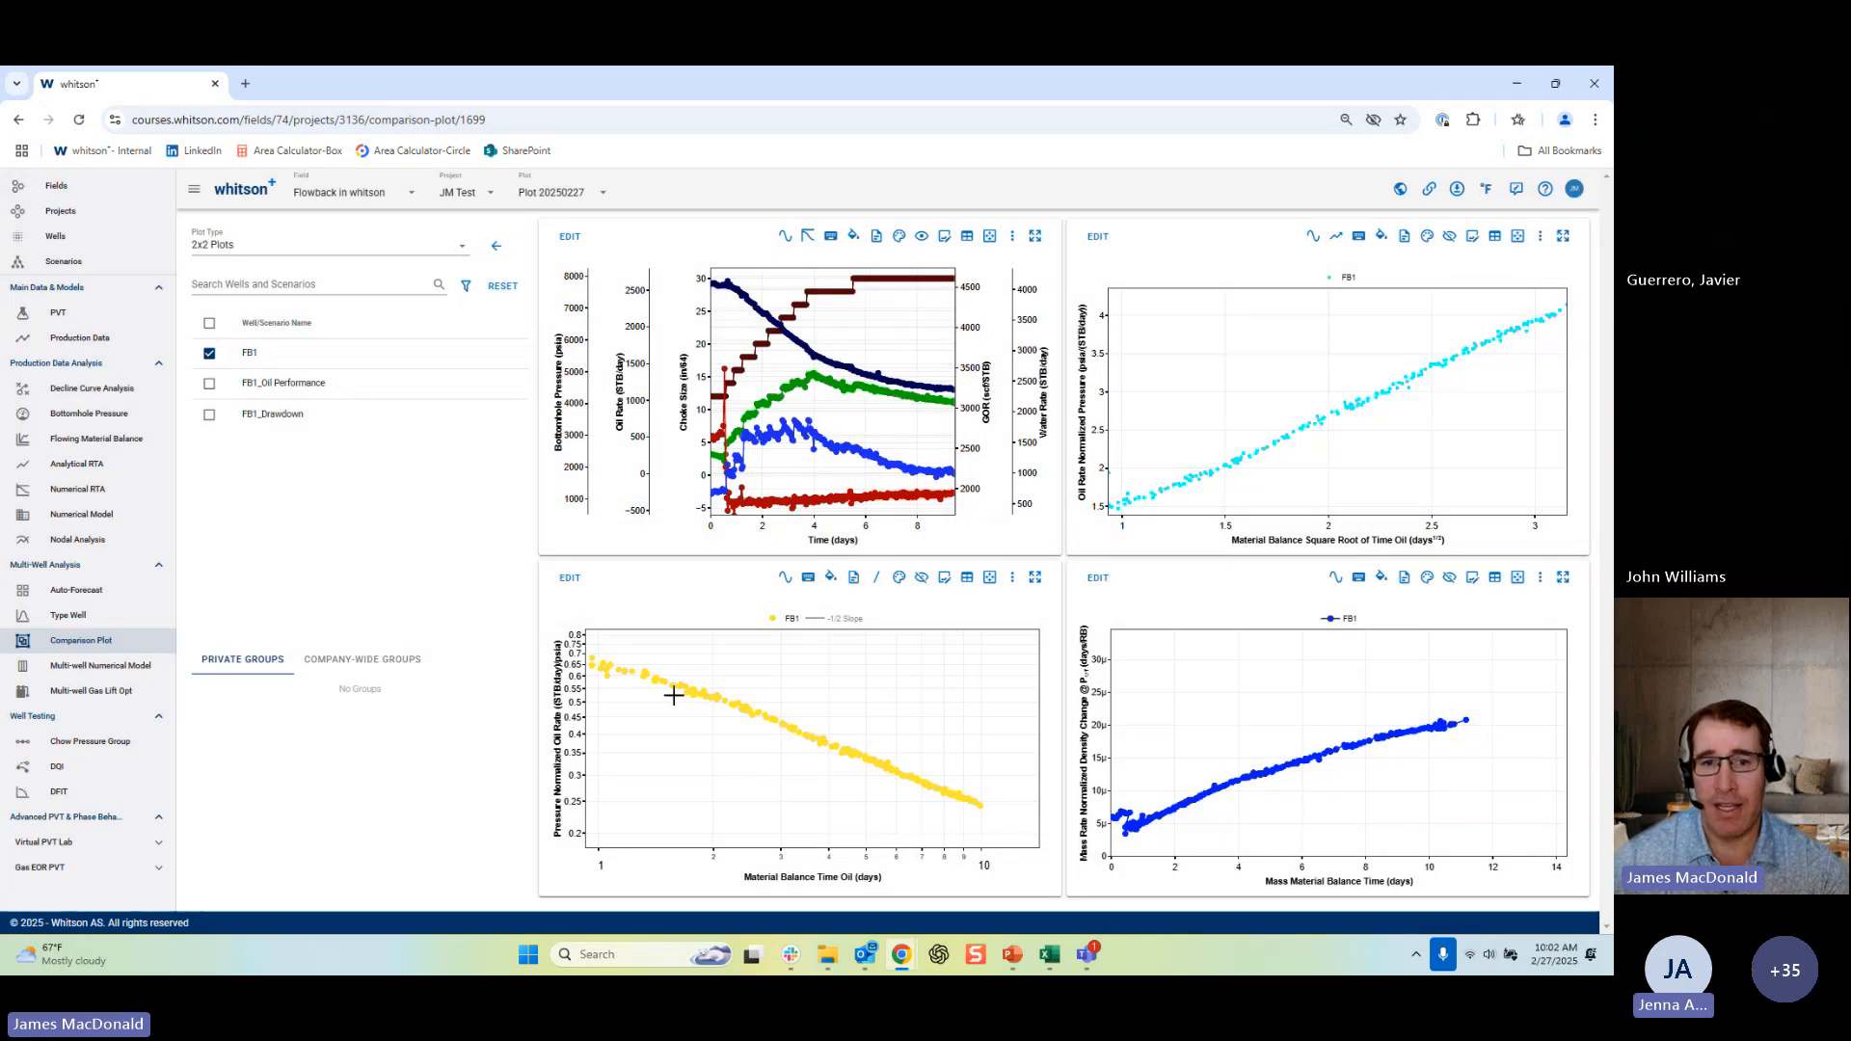
# Add a second -1/2 slope line to the pressure normalized oil rate plot, position it along the data, and remove it.
pyautogui.click(876, 578)
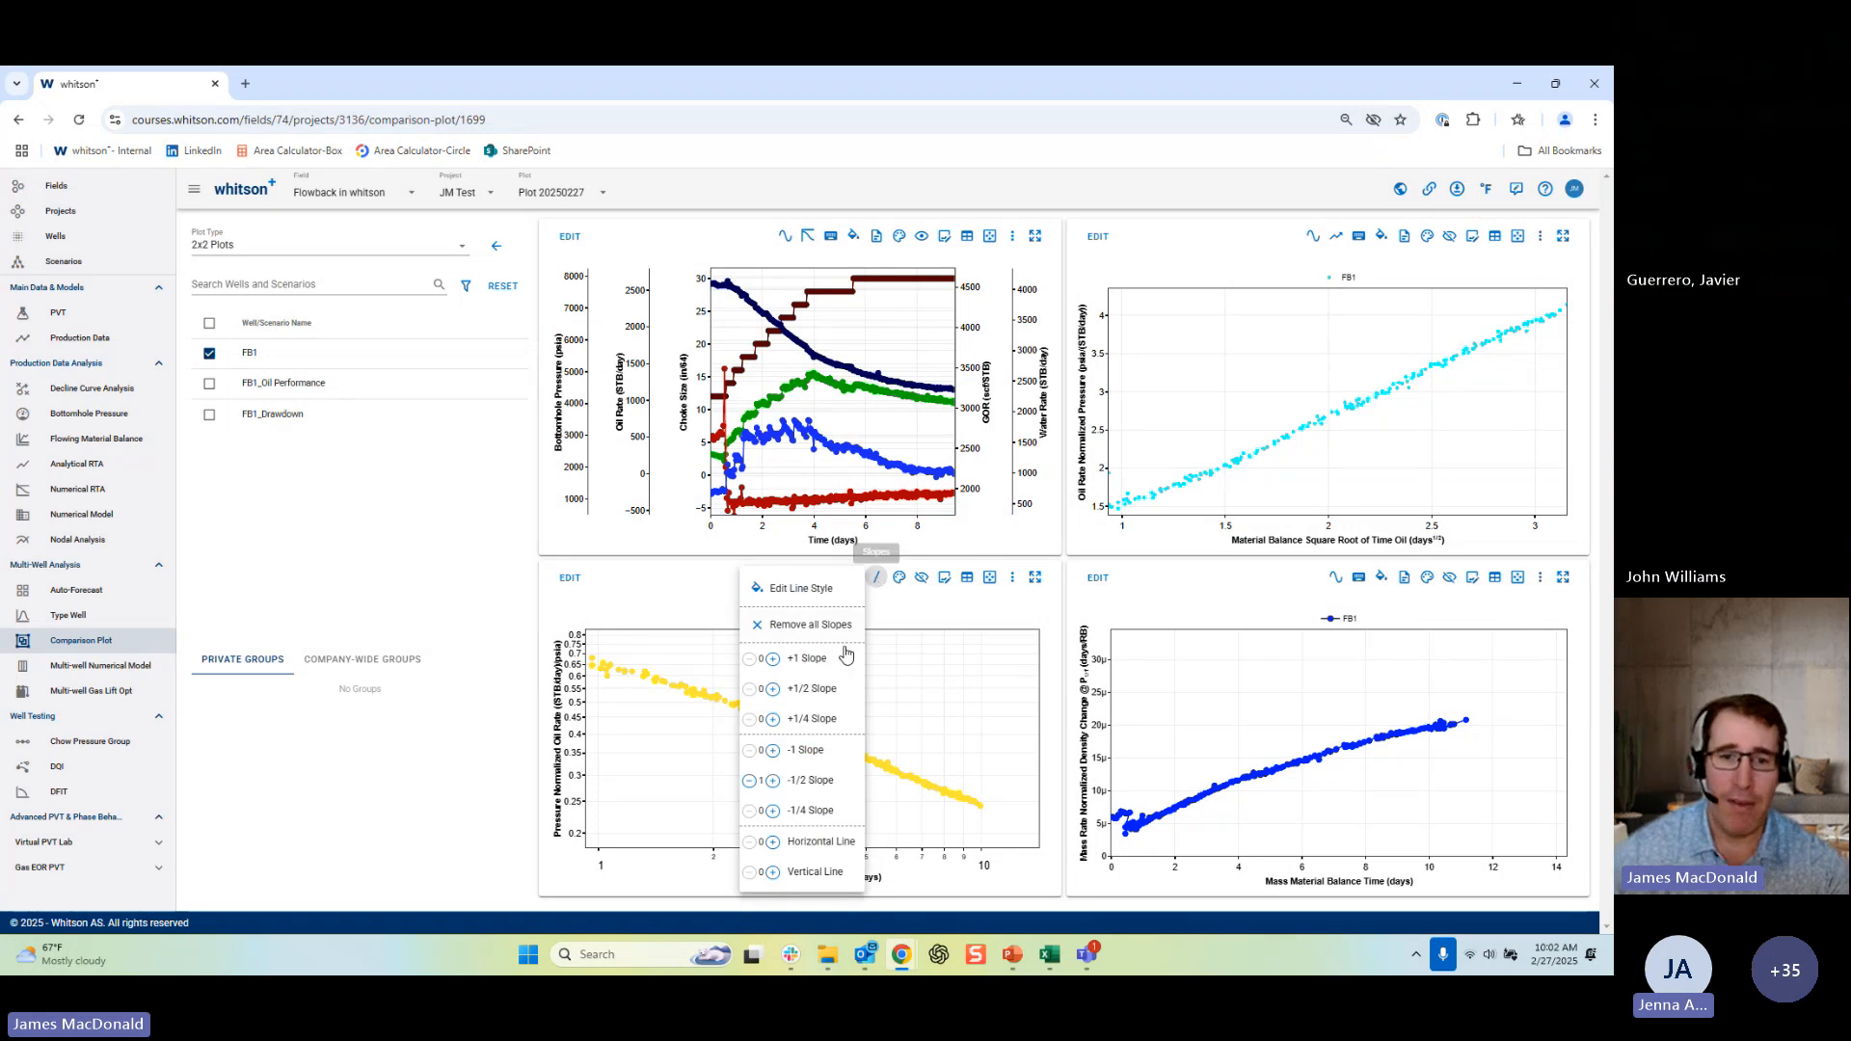
pyautogui.click(774, 783)
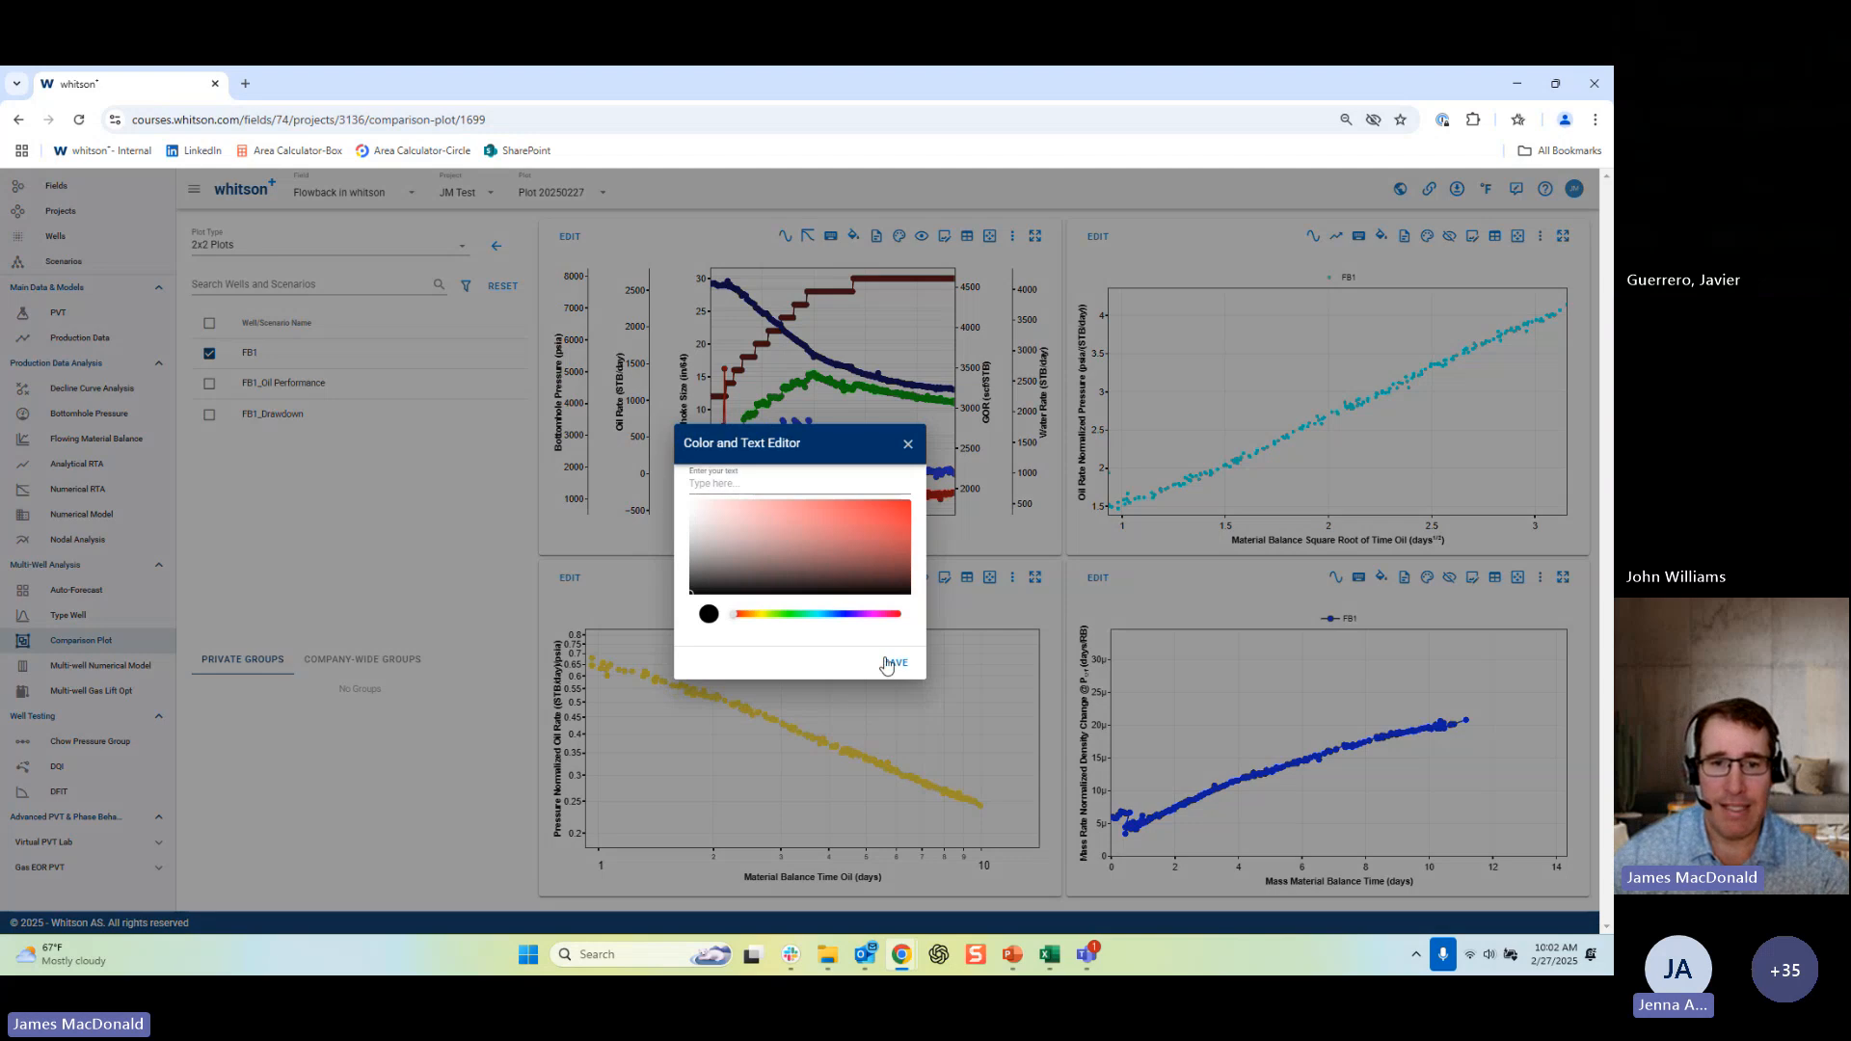
pyautogui.click(887, 663)
pyautogui.moveTo(751, 811); pyautogui.dragTo(833, 754)
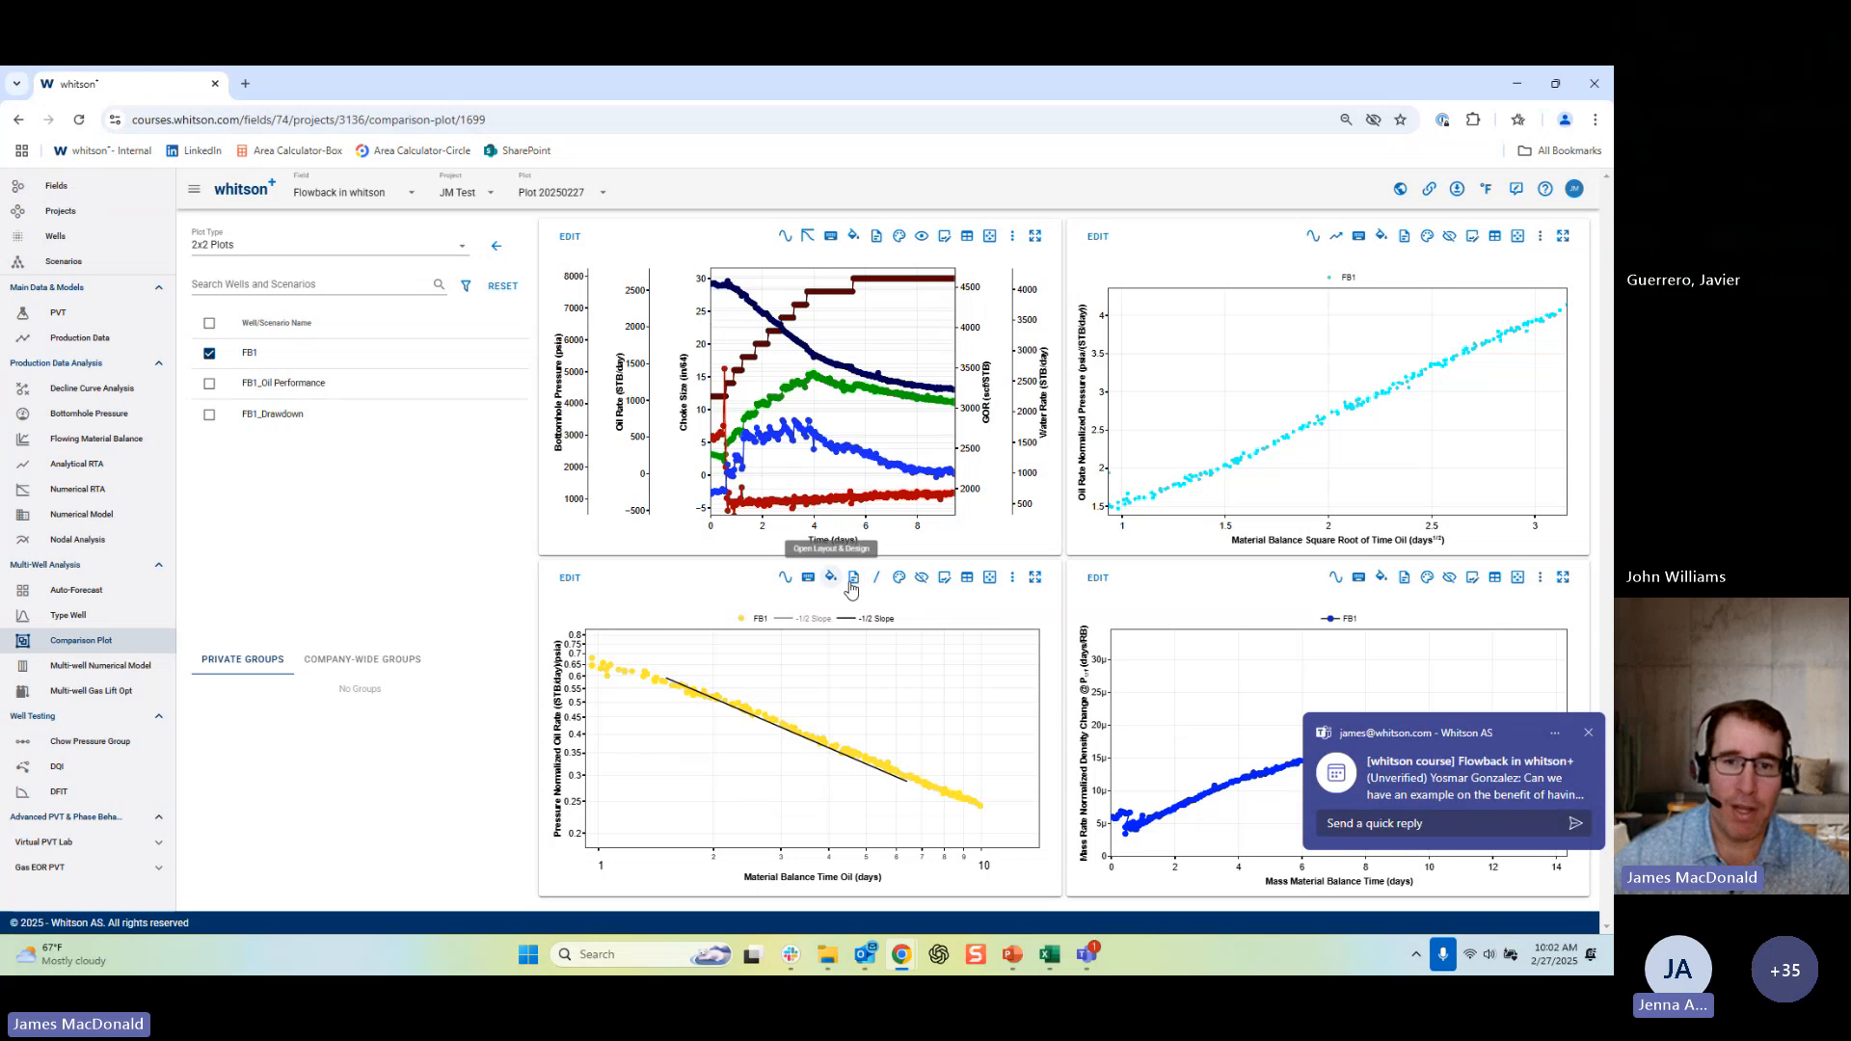
pyautogui.click(878, 580)
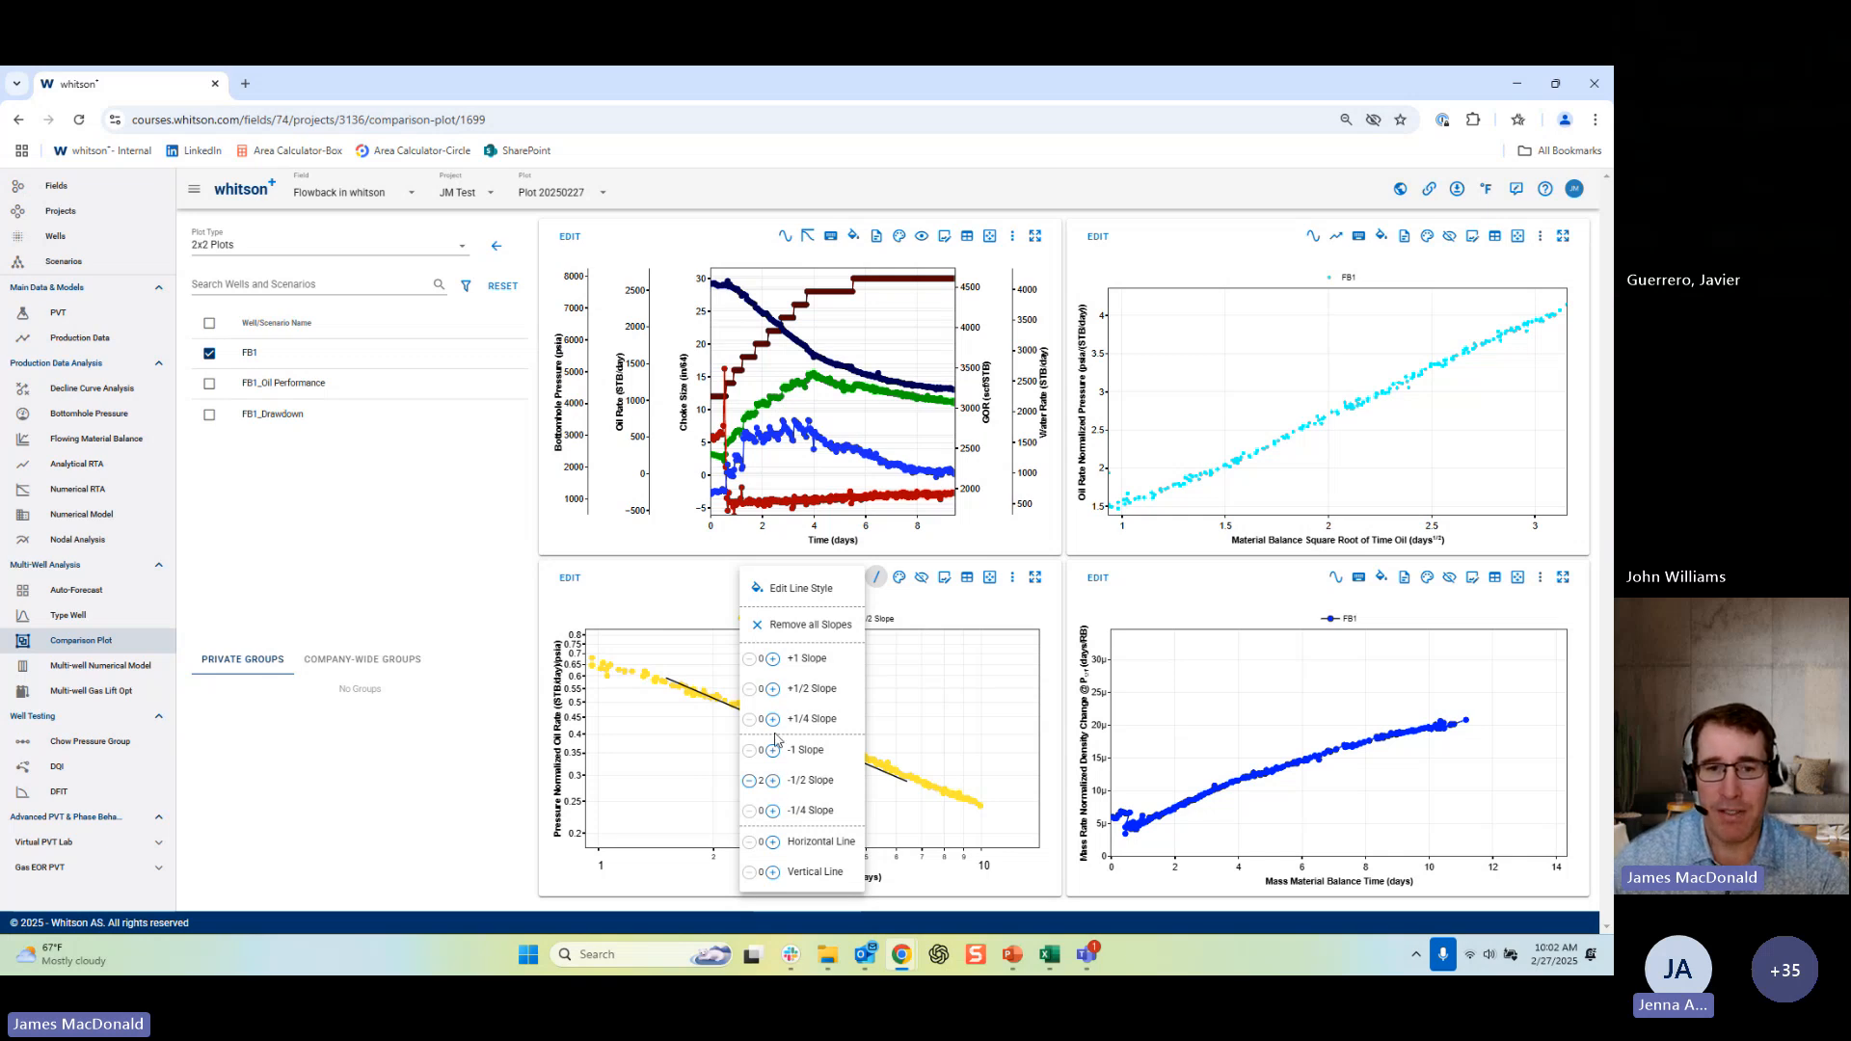
pyautogui.click(752, 783)
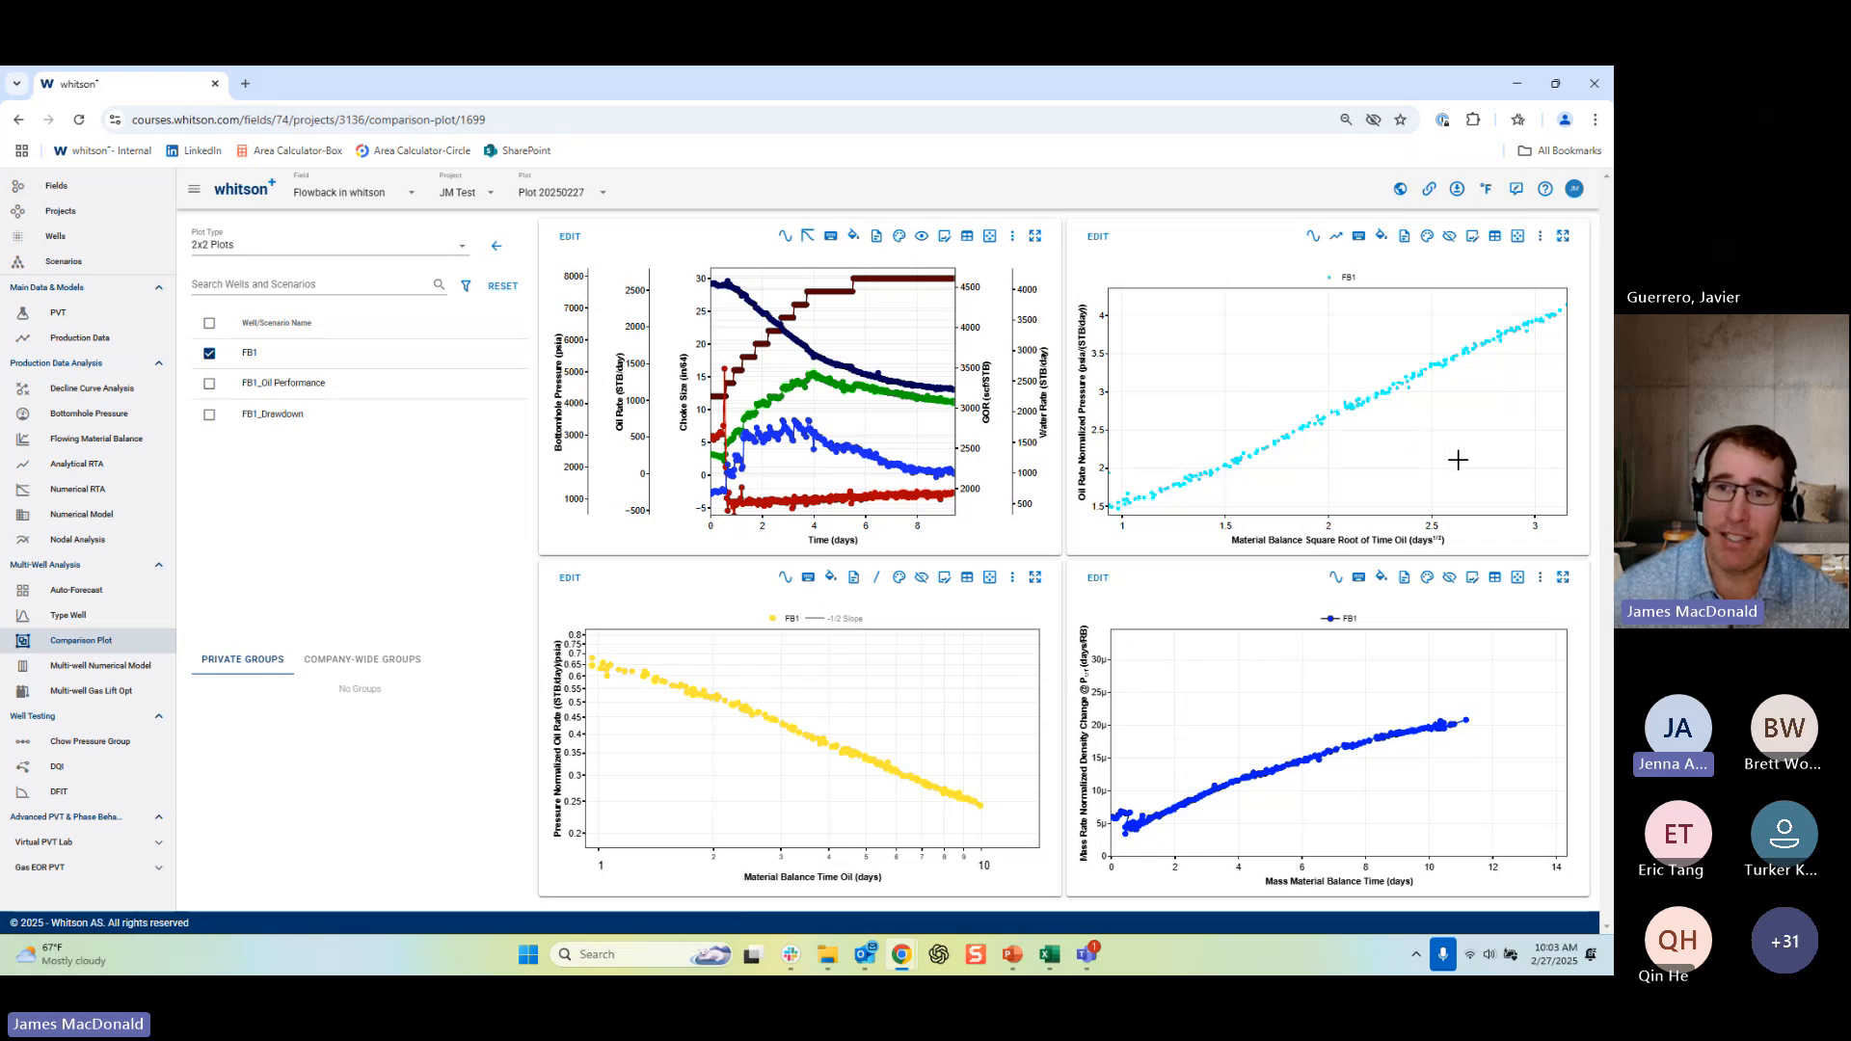
# Extend the oil rate normalized pressure plot's axes to about 3.77 in X and 5.13 in Y, and review its axis settings without saving.
pyautogui.moveTo(1504, 521); pyautogui.dragTo(1407, 521)
pyautogui.moveTo(1104, 320); pyautogui.dragTo(1106, 364)
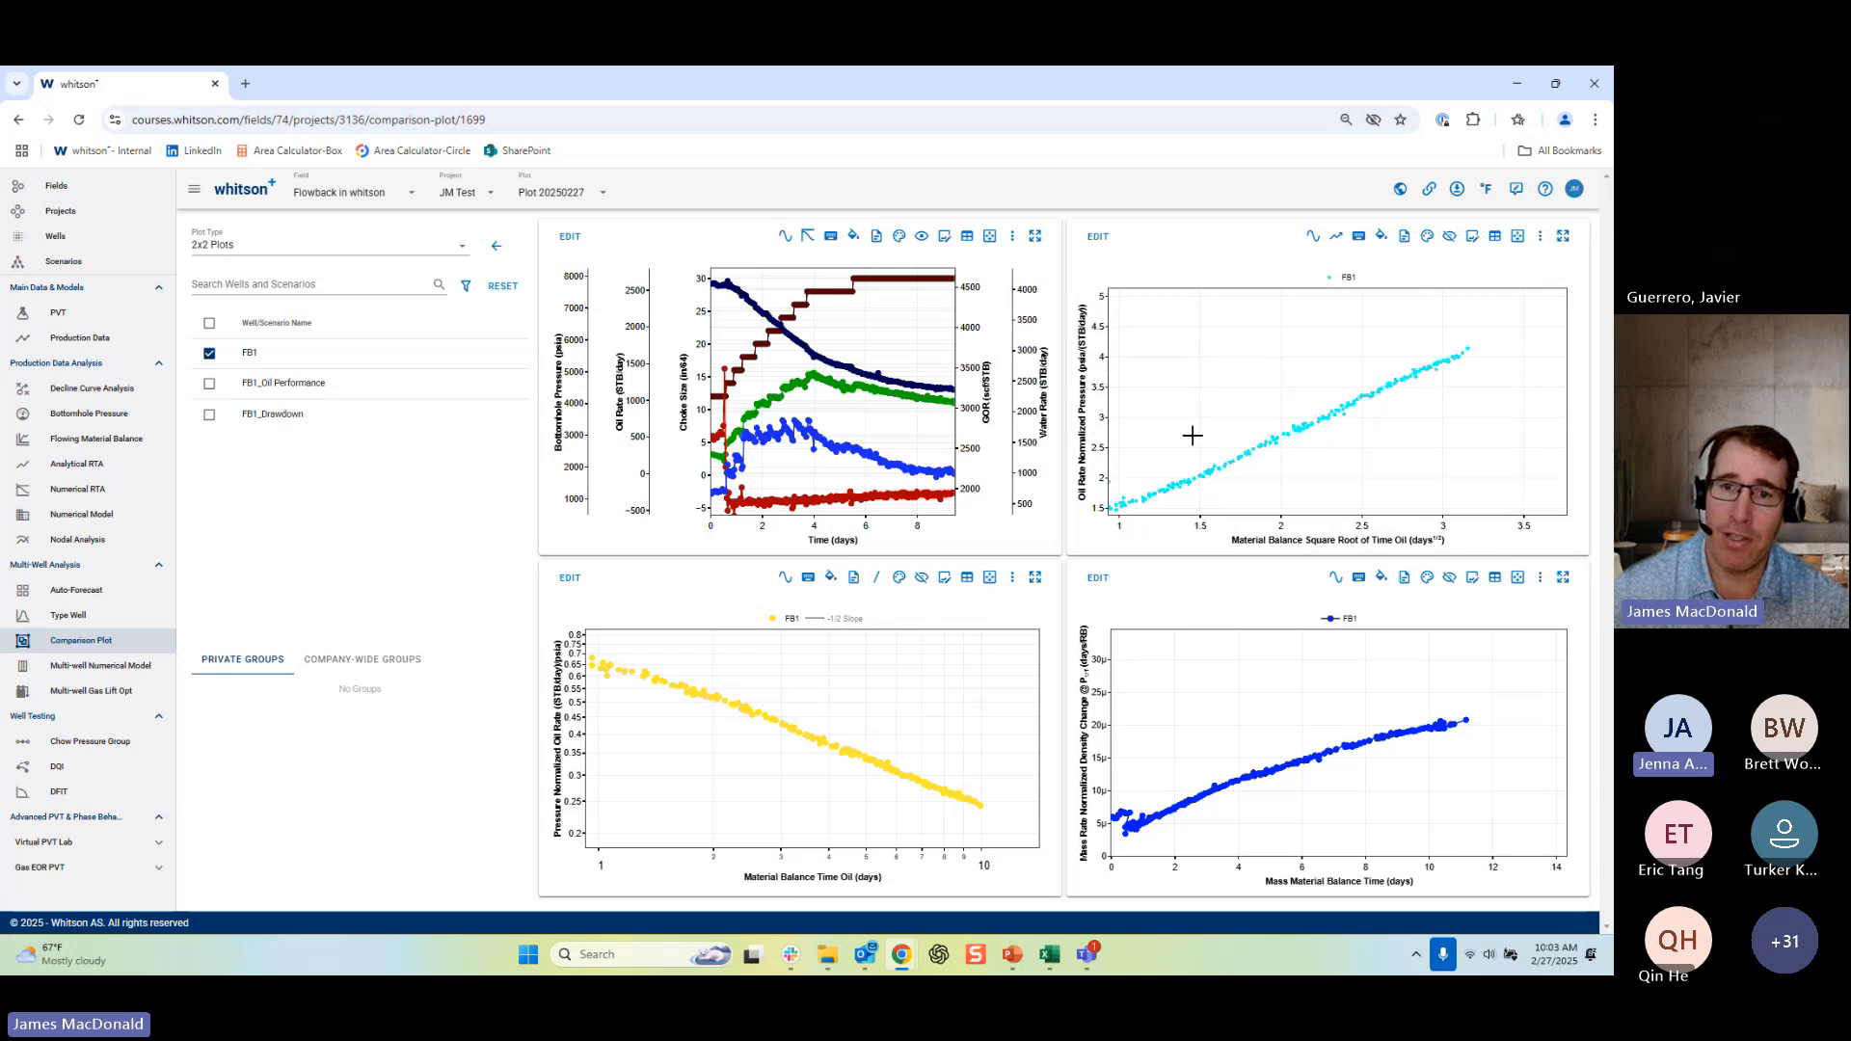
pyautogui.click(1098, 238)
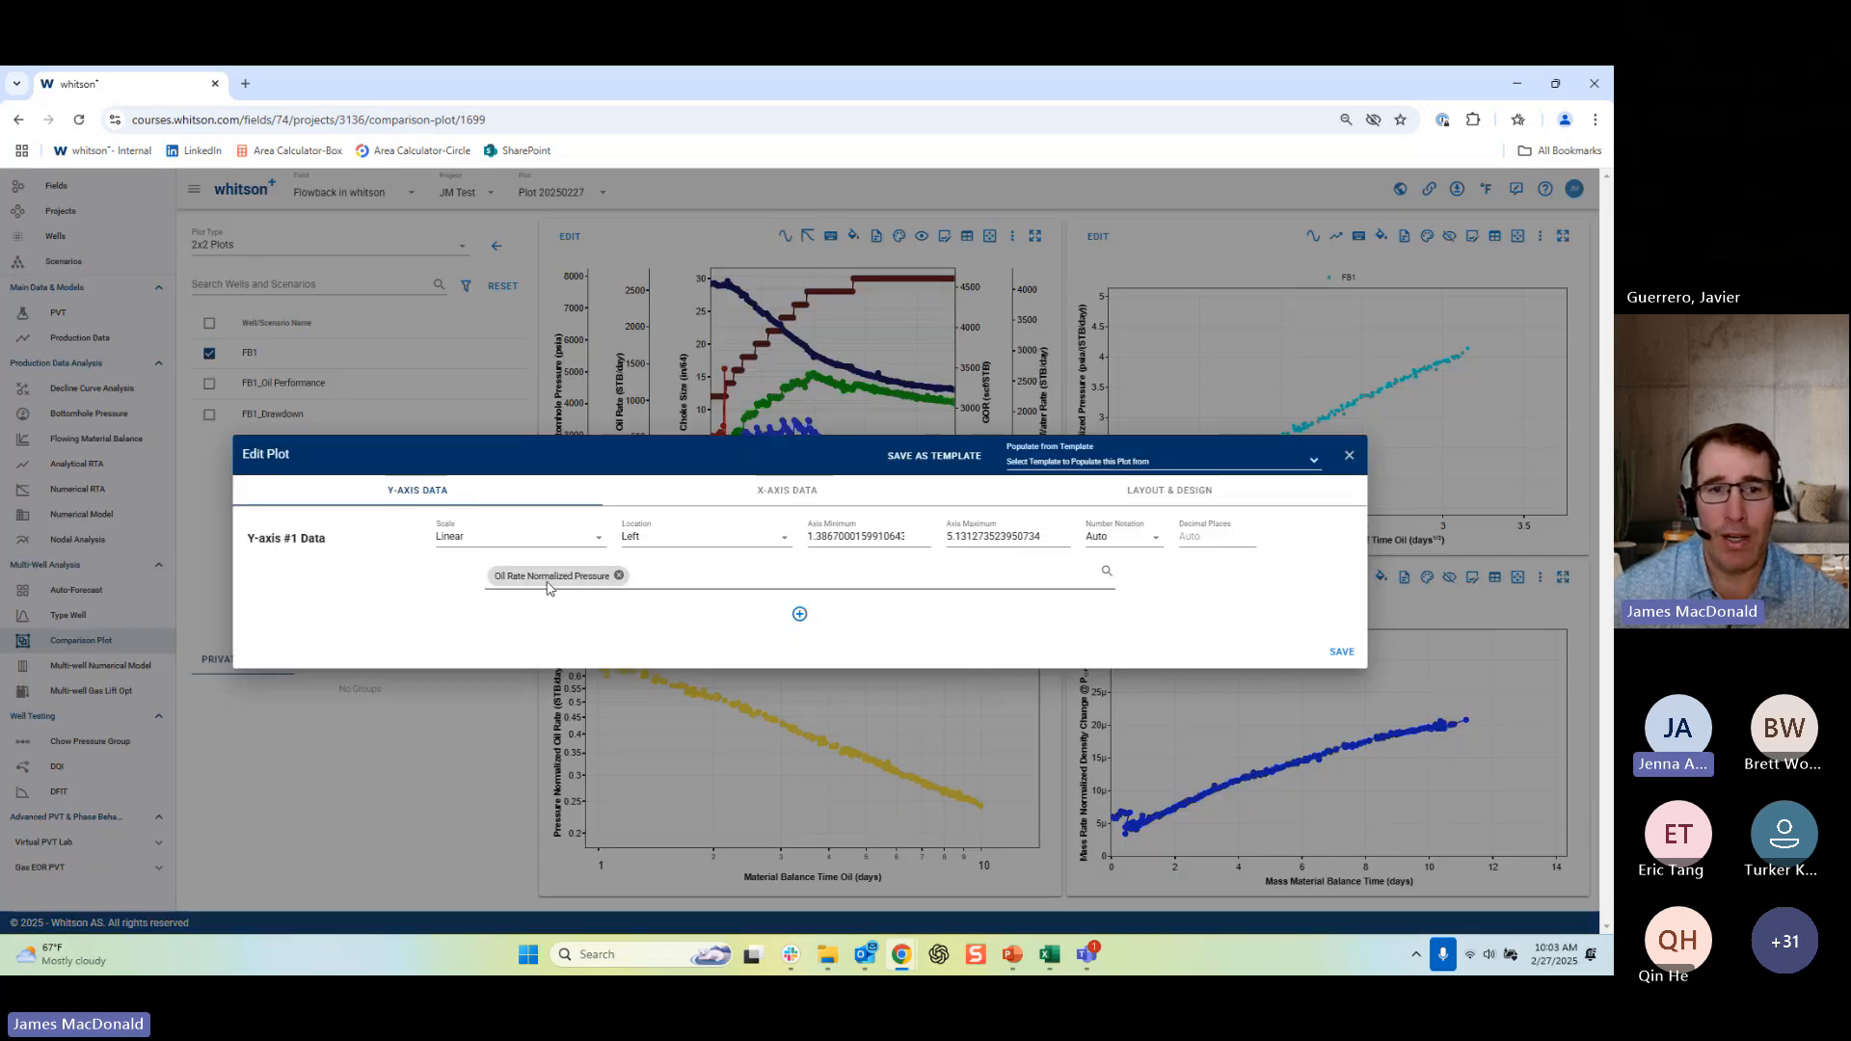
pyautogui.click(785, 490)
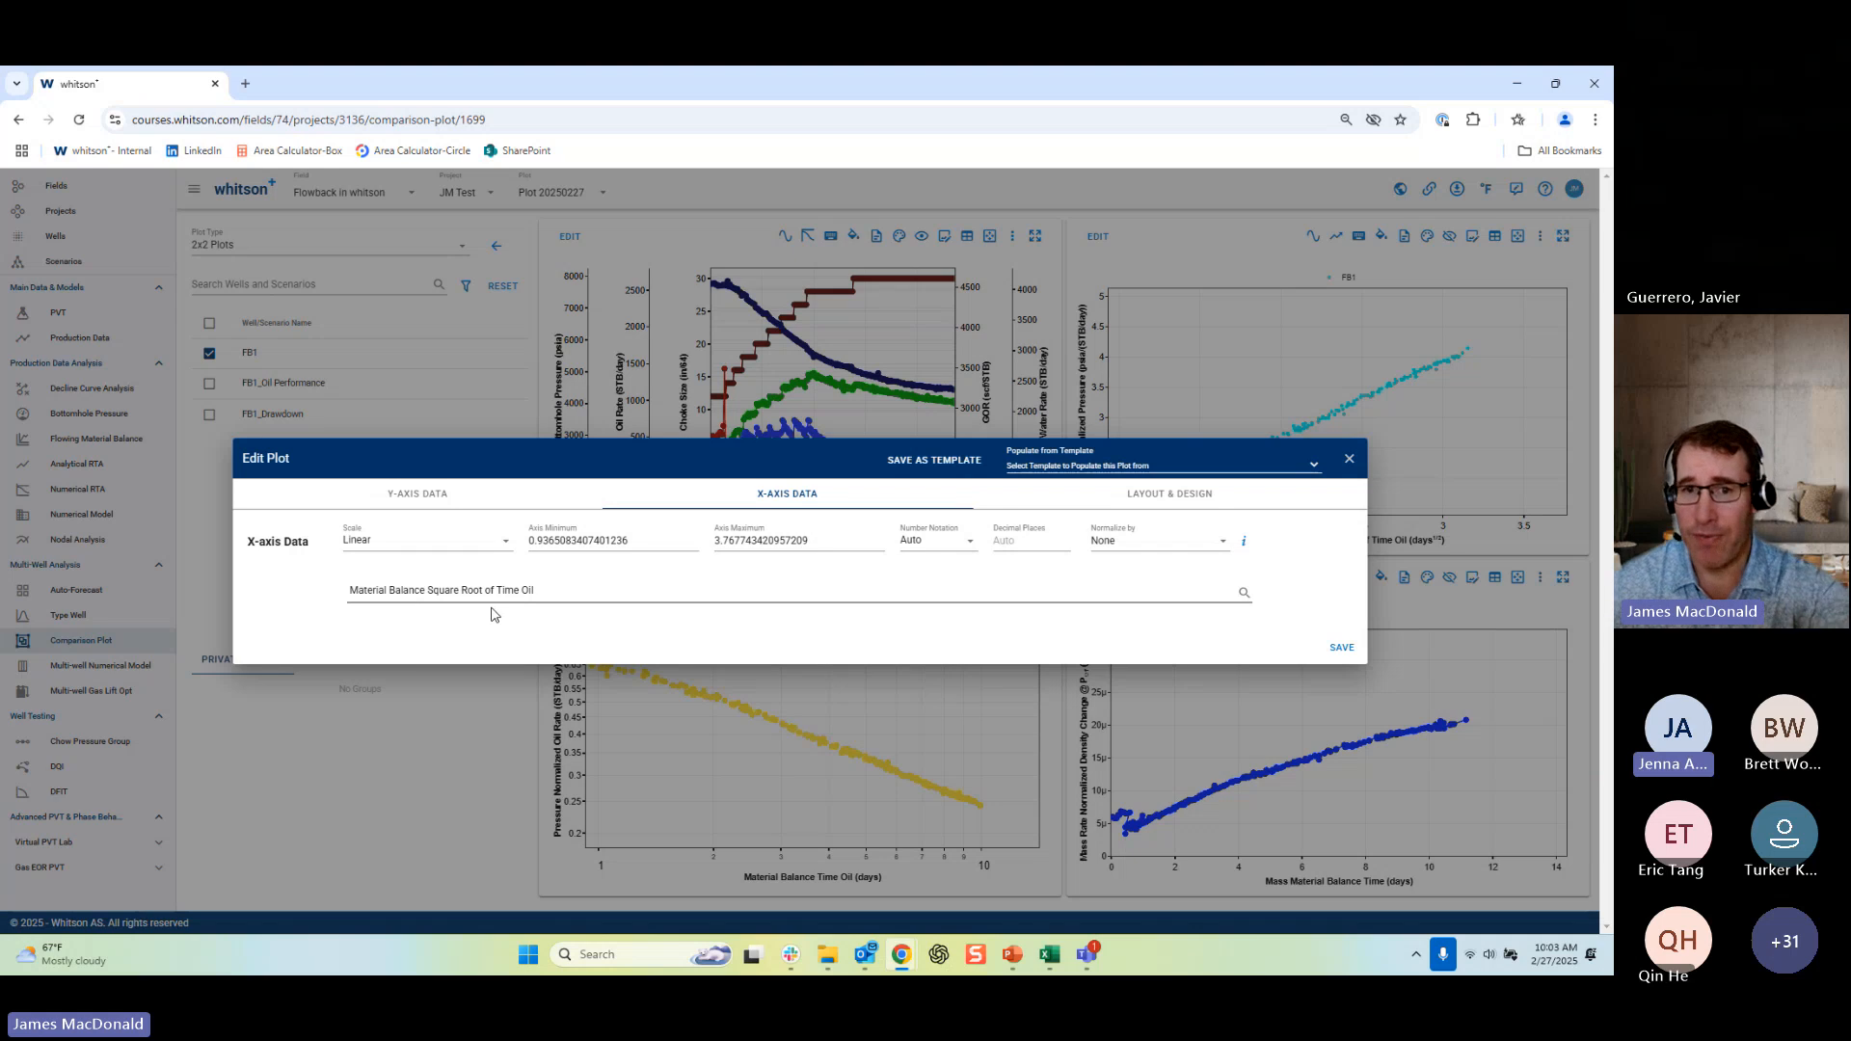
pyautogui.click(1348, 459)
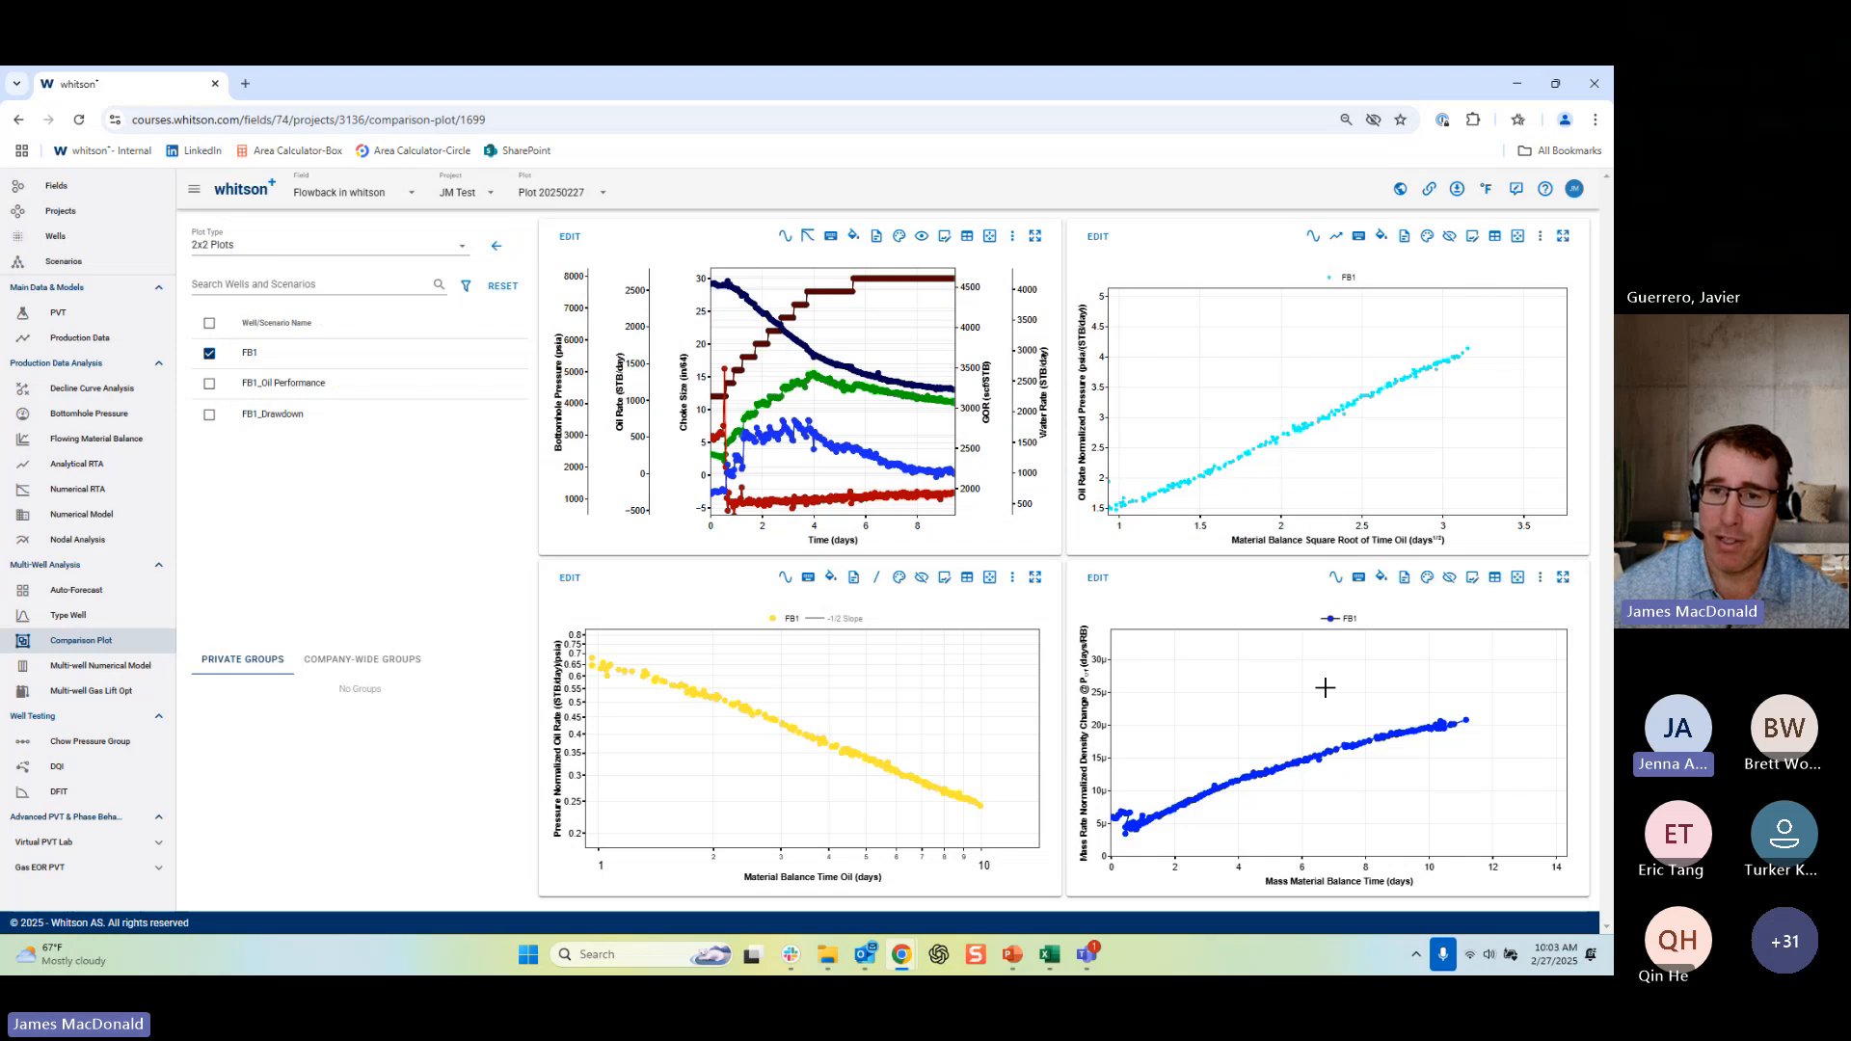
# Review the Y-axis and X-axis settings of the mass rate normalized density change plot and close them without saving.
pyautogui.click(1096, 578)
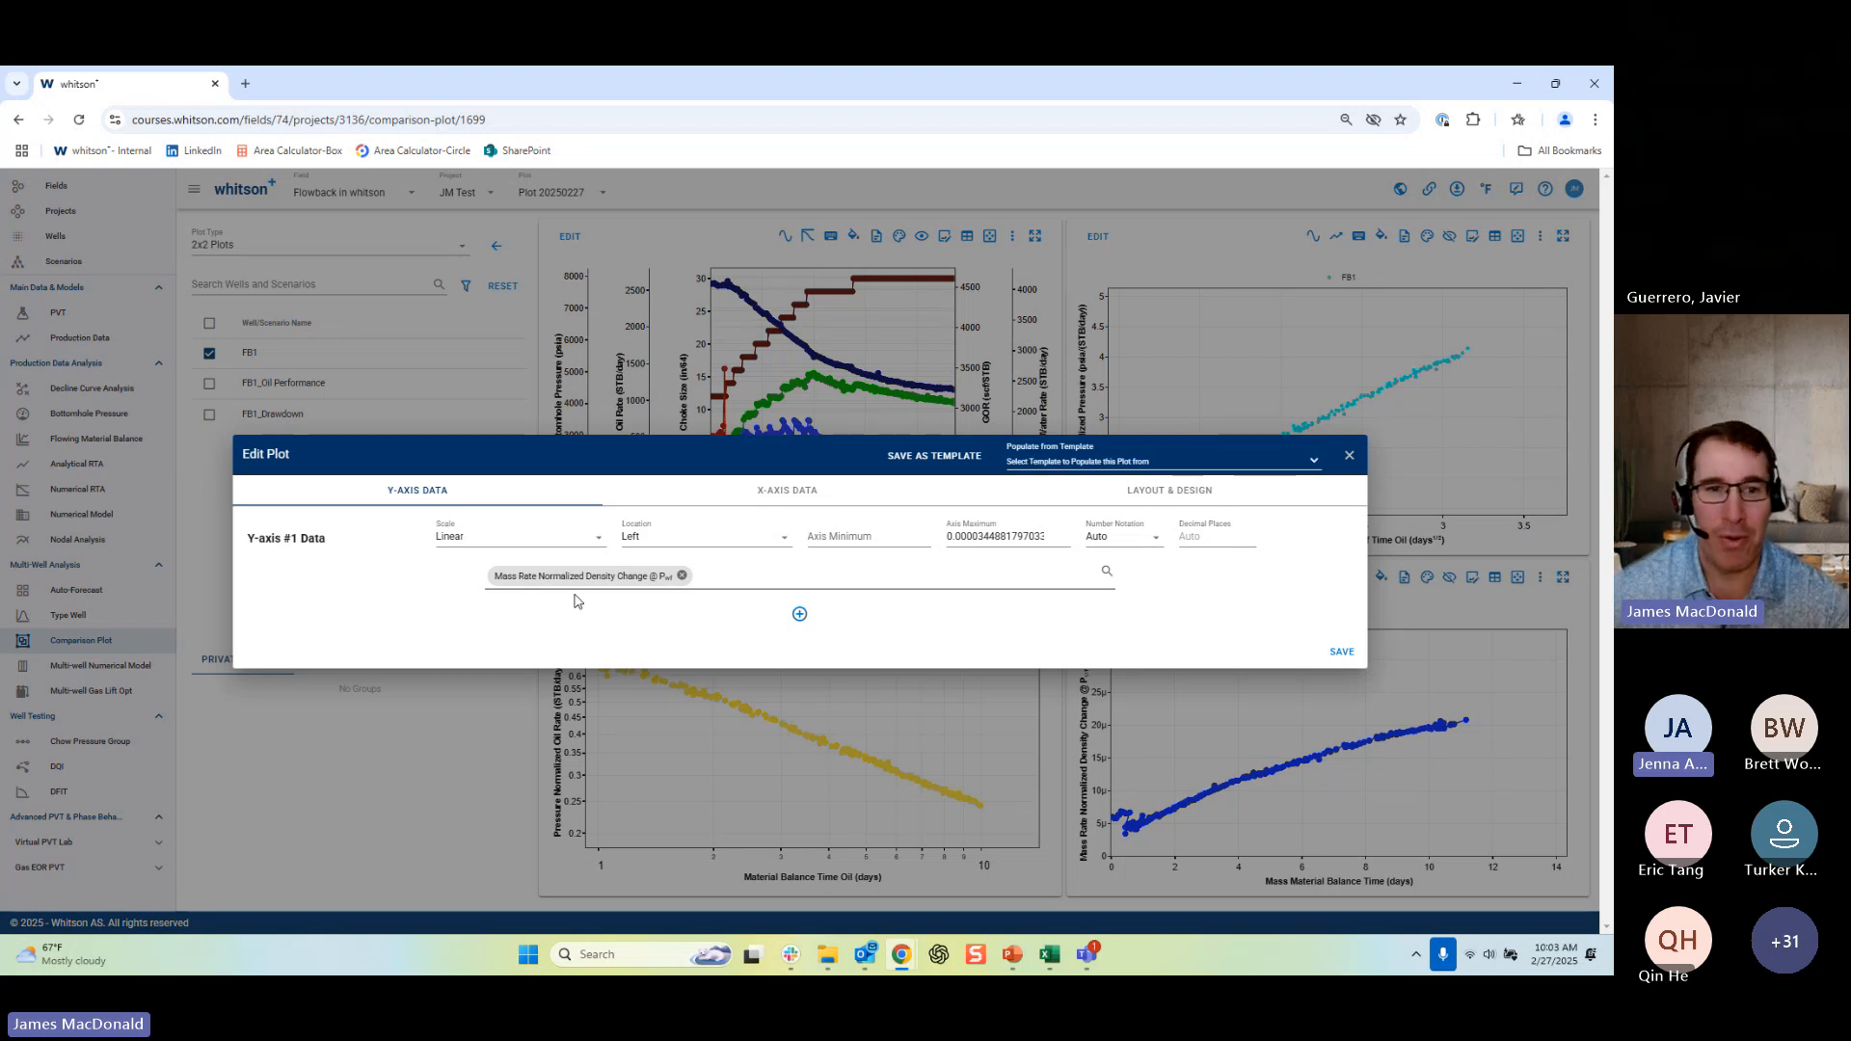
pyautogui.click(807, 491)
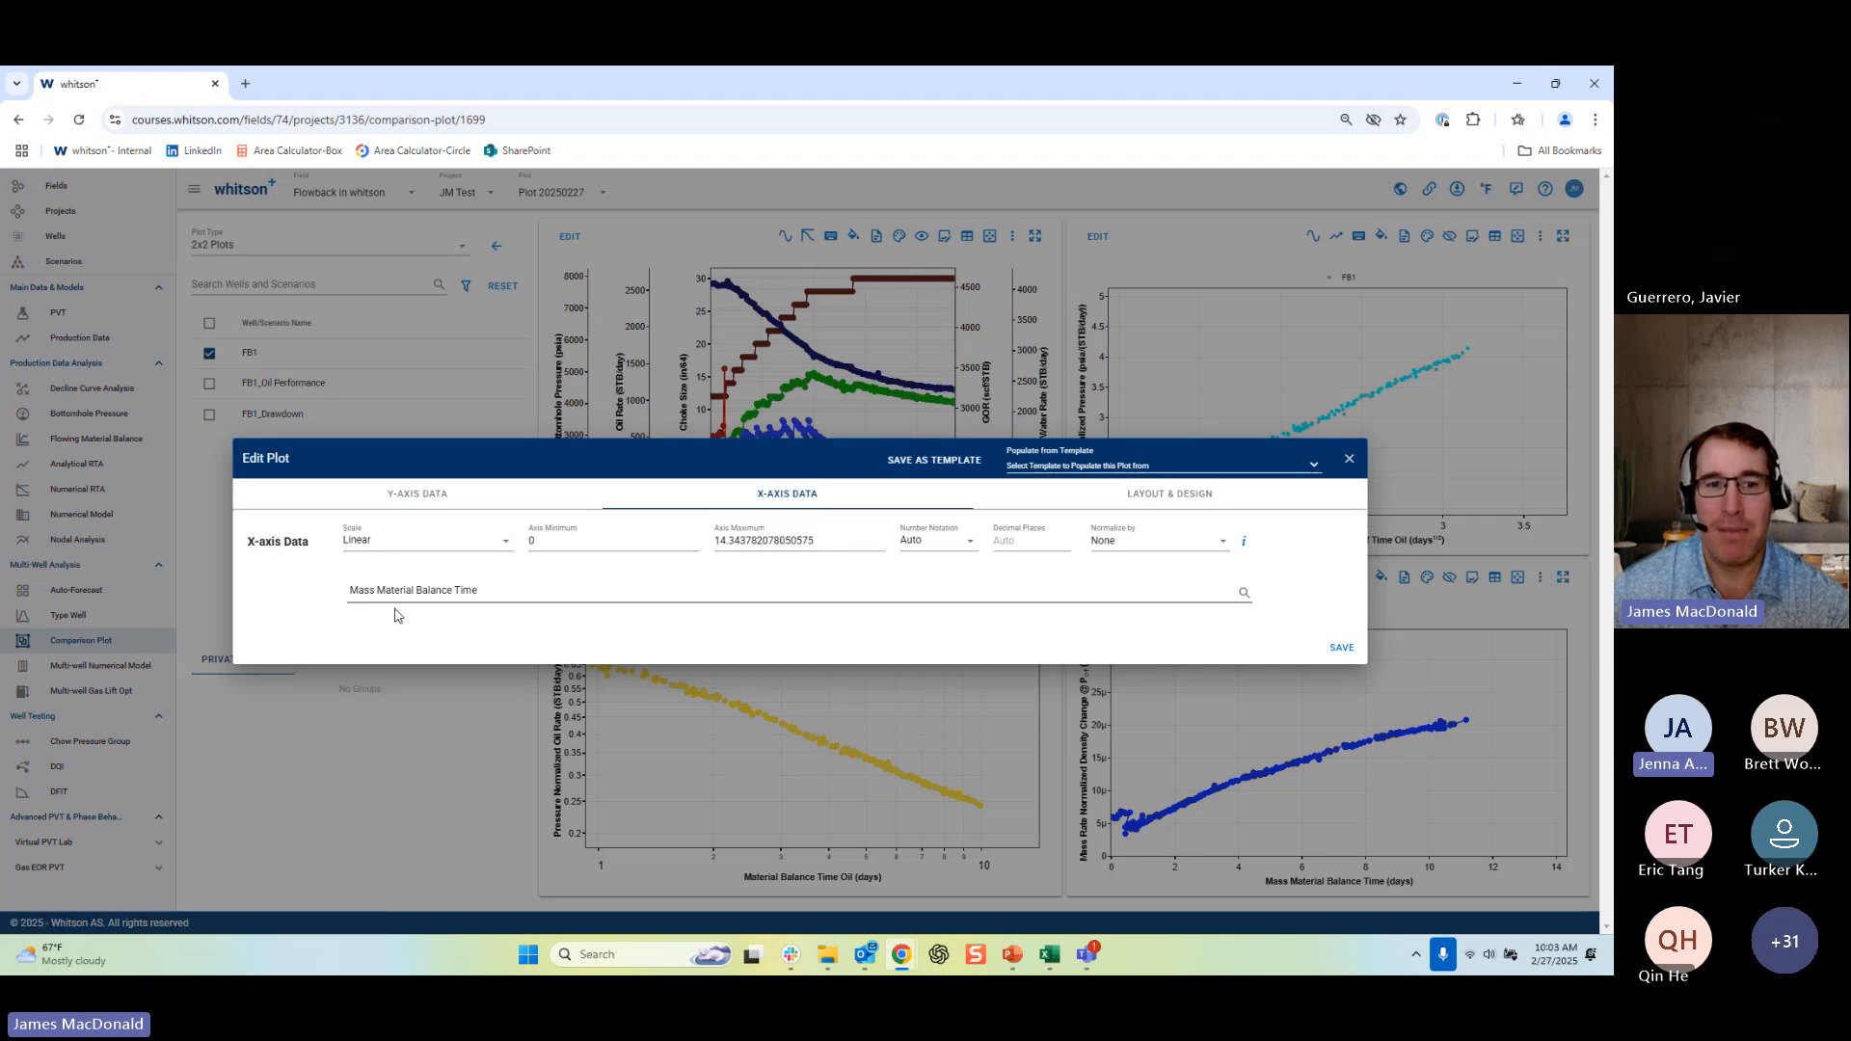
pyautogui.click(1349, 459)
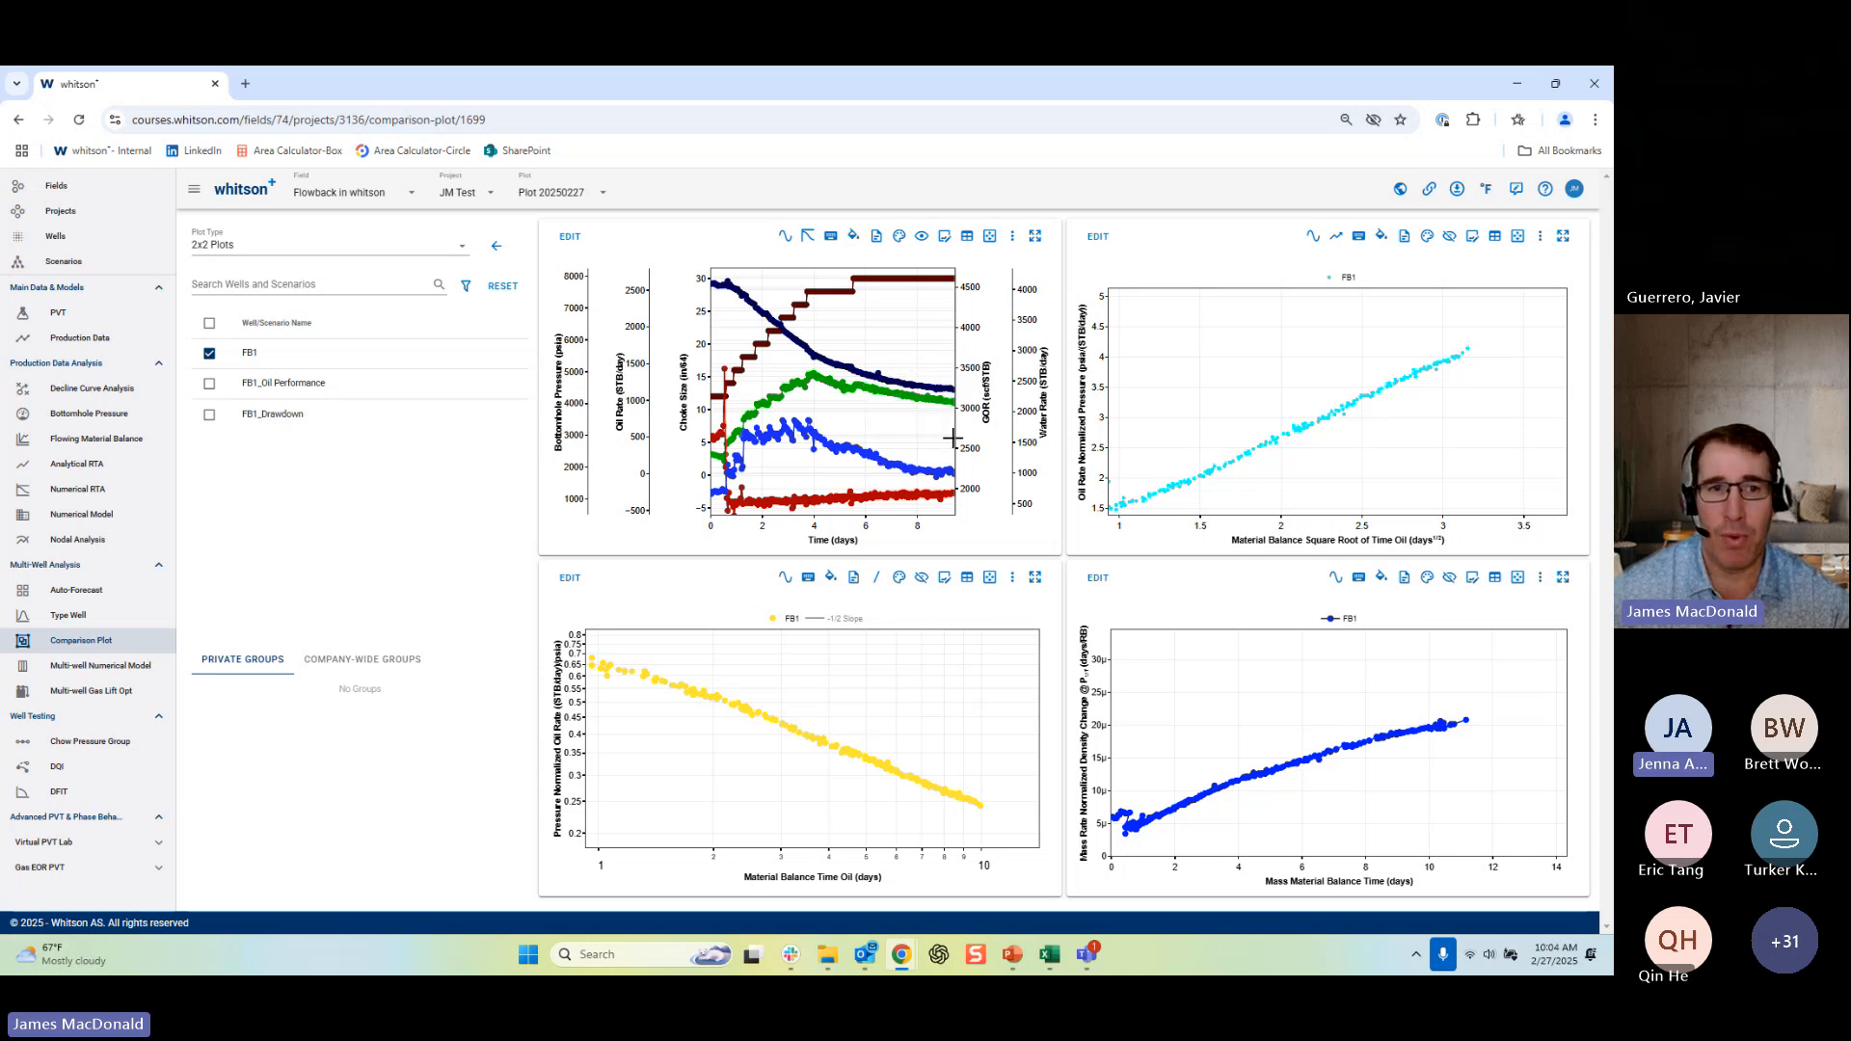
# Overlay FB1_Oil Performance on the FB1 2x2 plots, highlight it and toggle it for comparison, and leave it deselected.
pyautogui.click(209, 385)
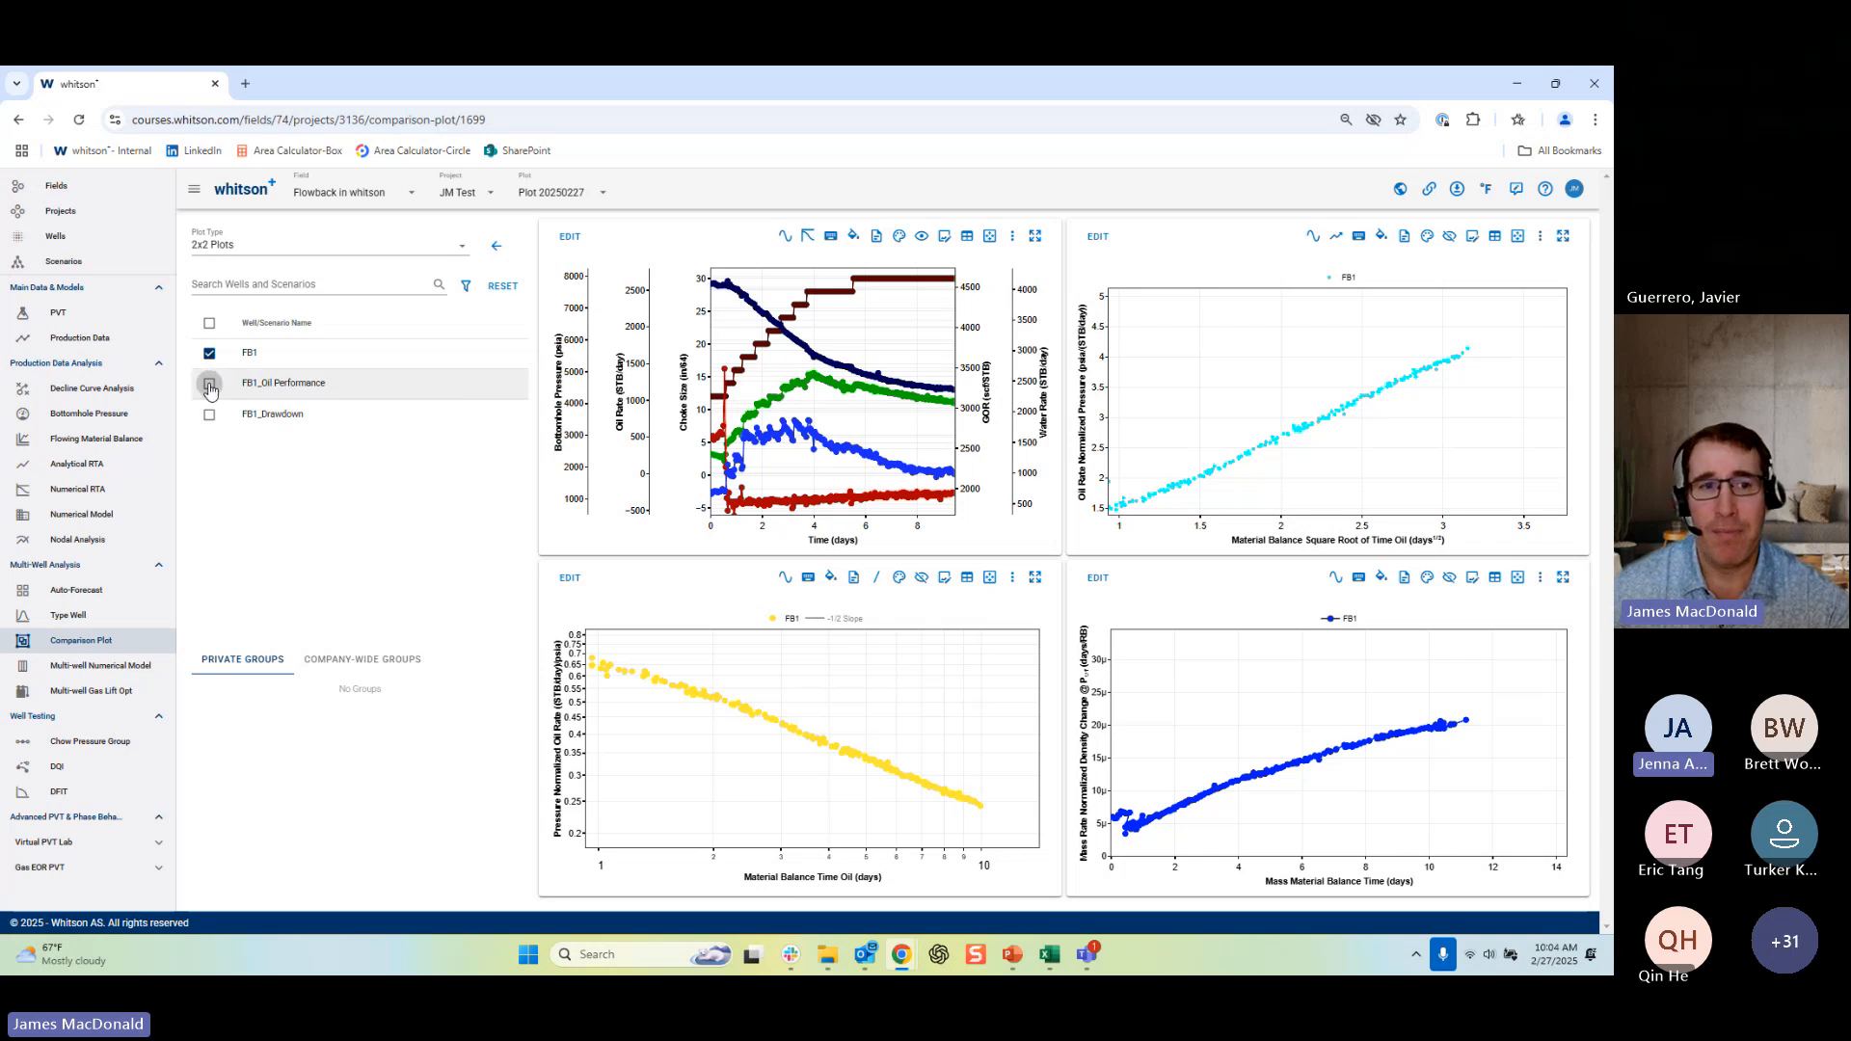
pyautogui.click(210, 387)
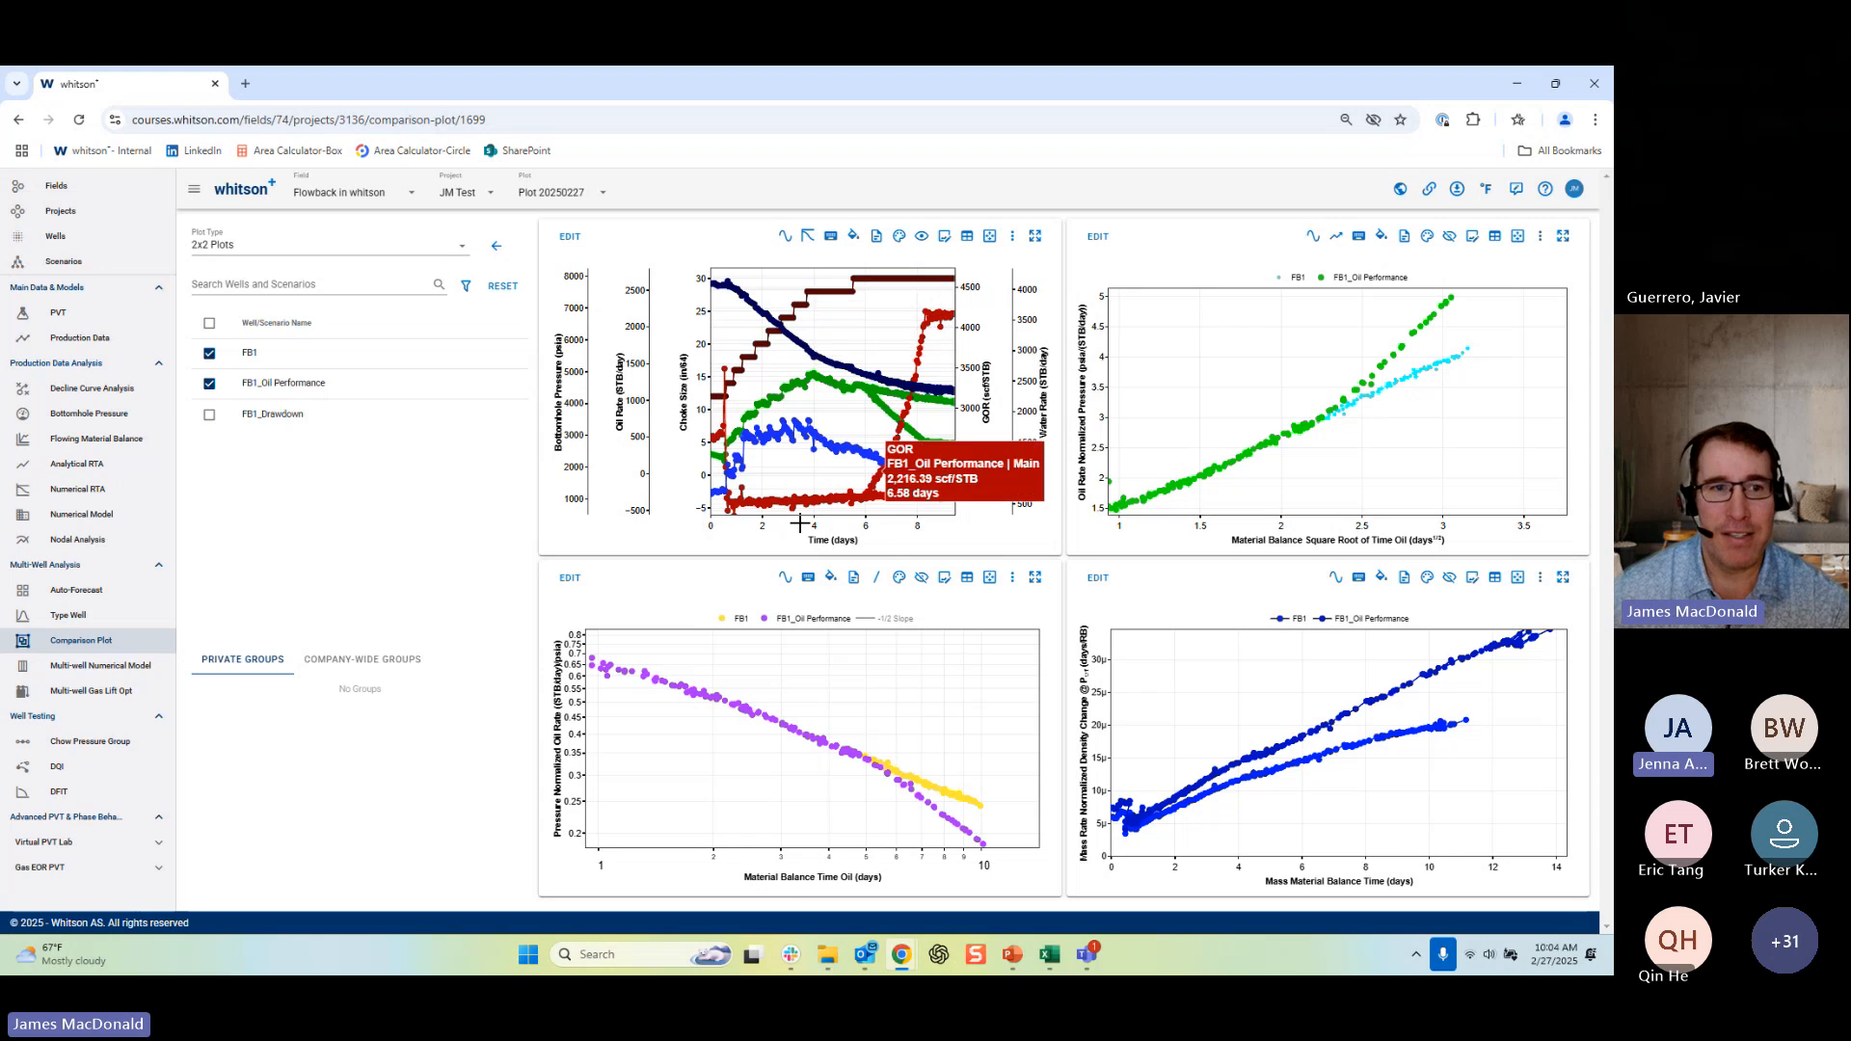
pyautogui.moveTo(871, 397)
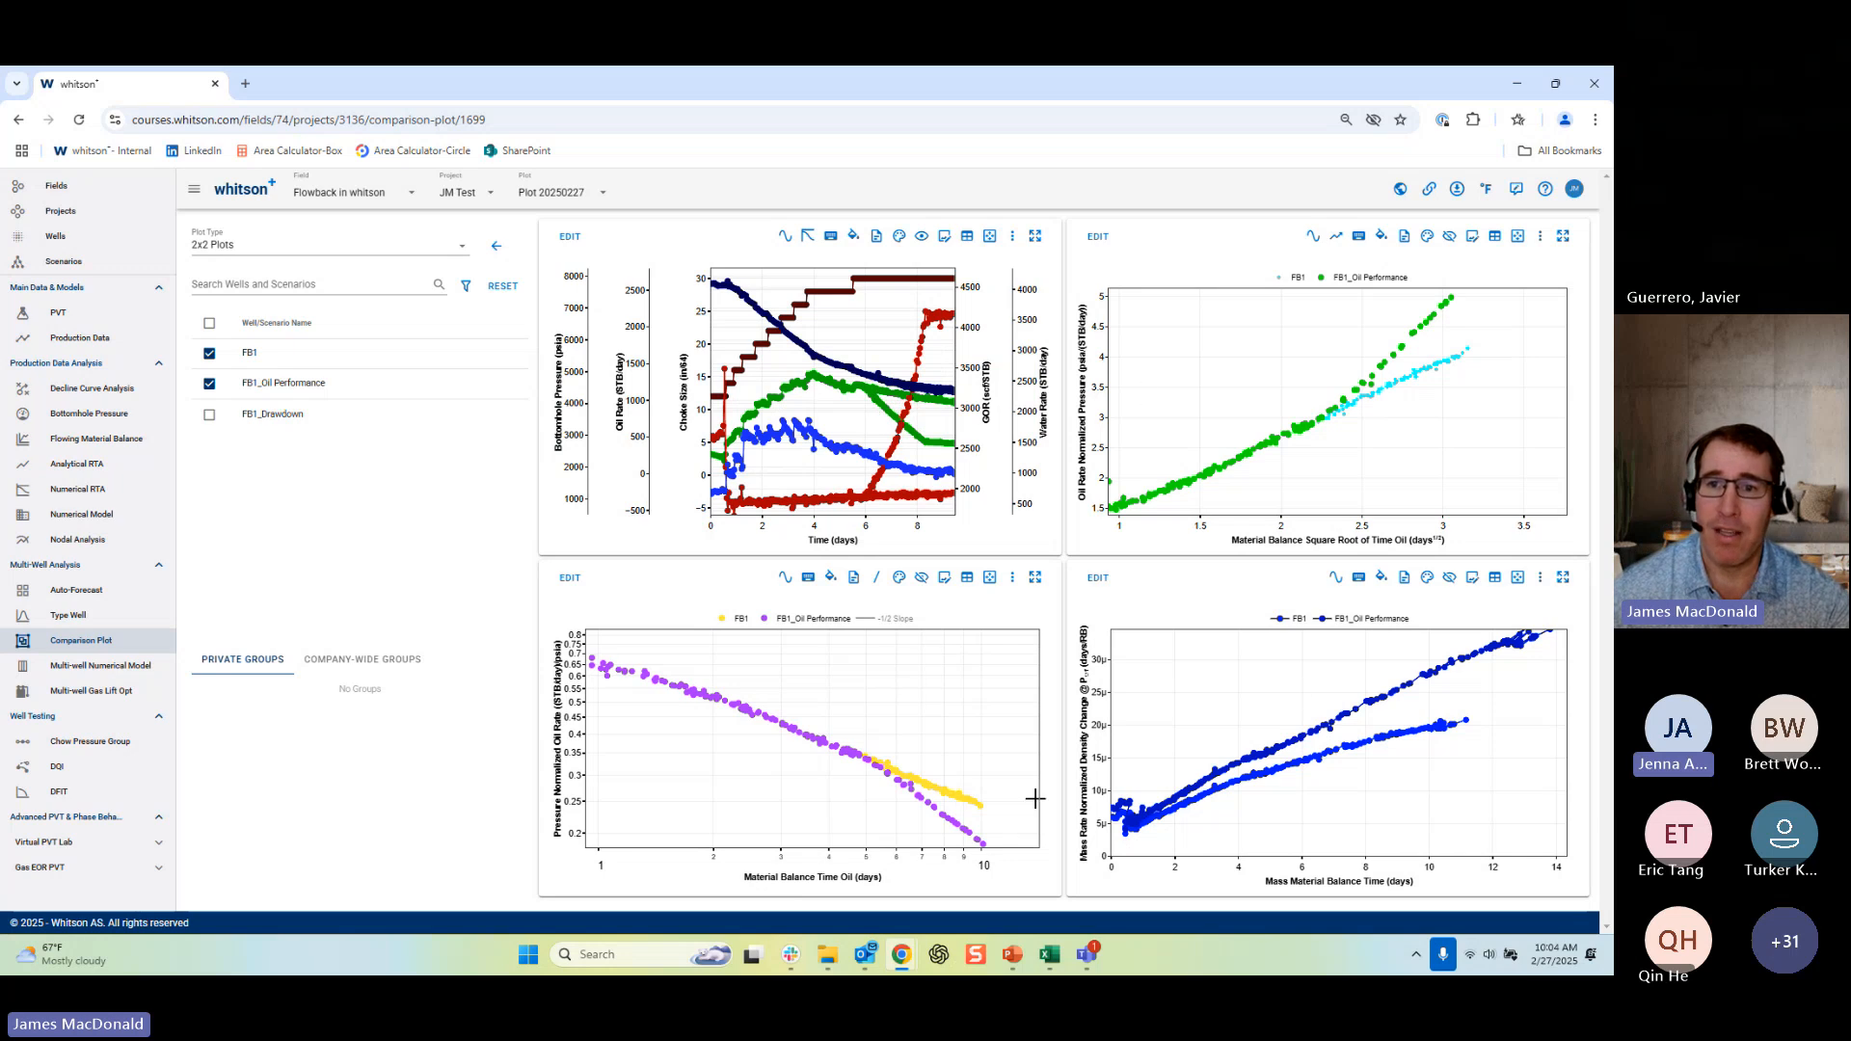
pyautogui.moveTo(1321, 413)
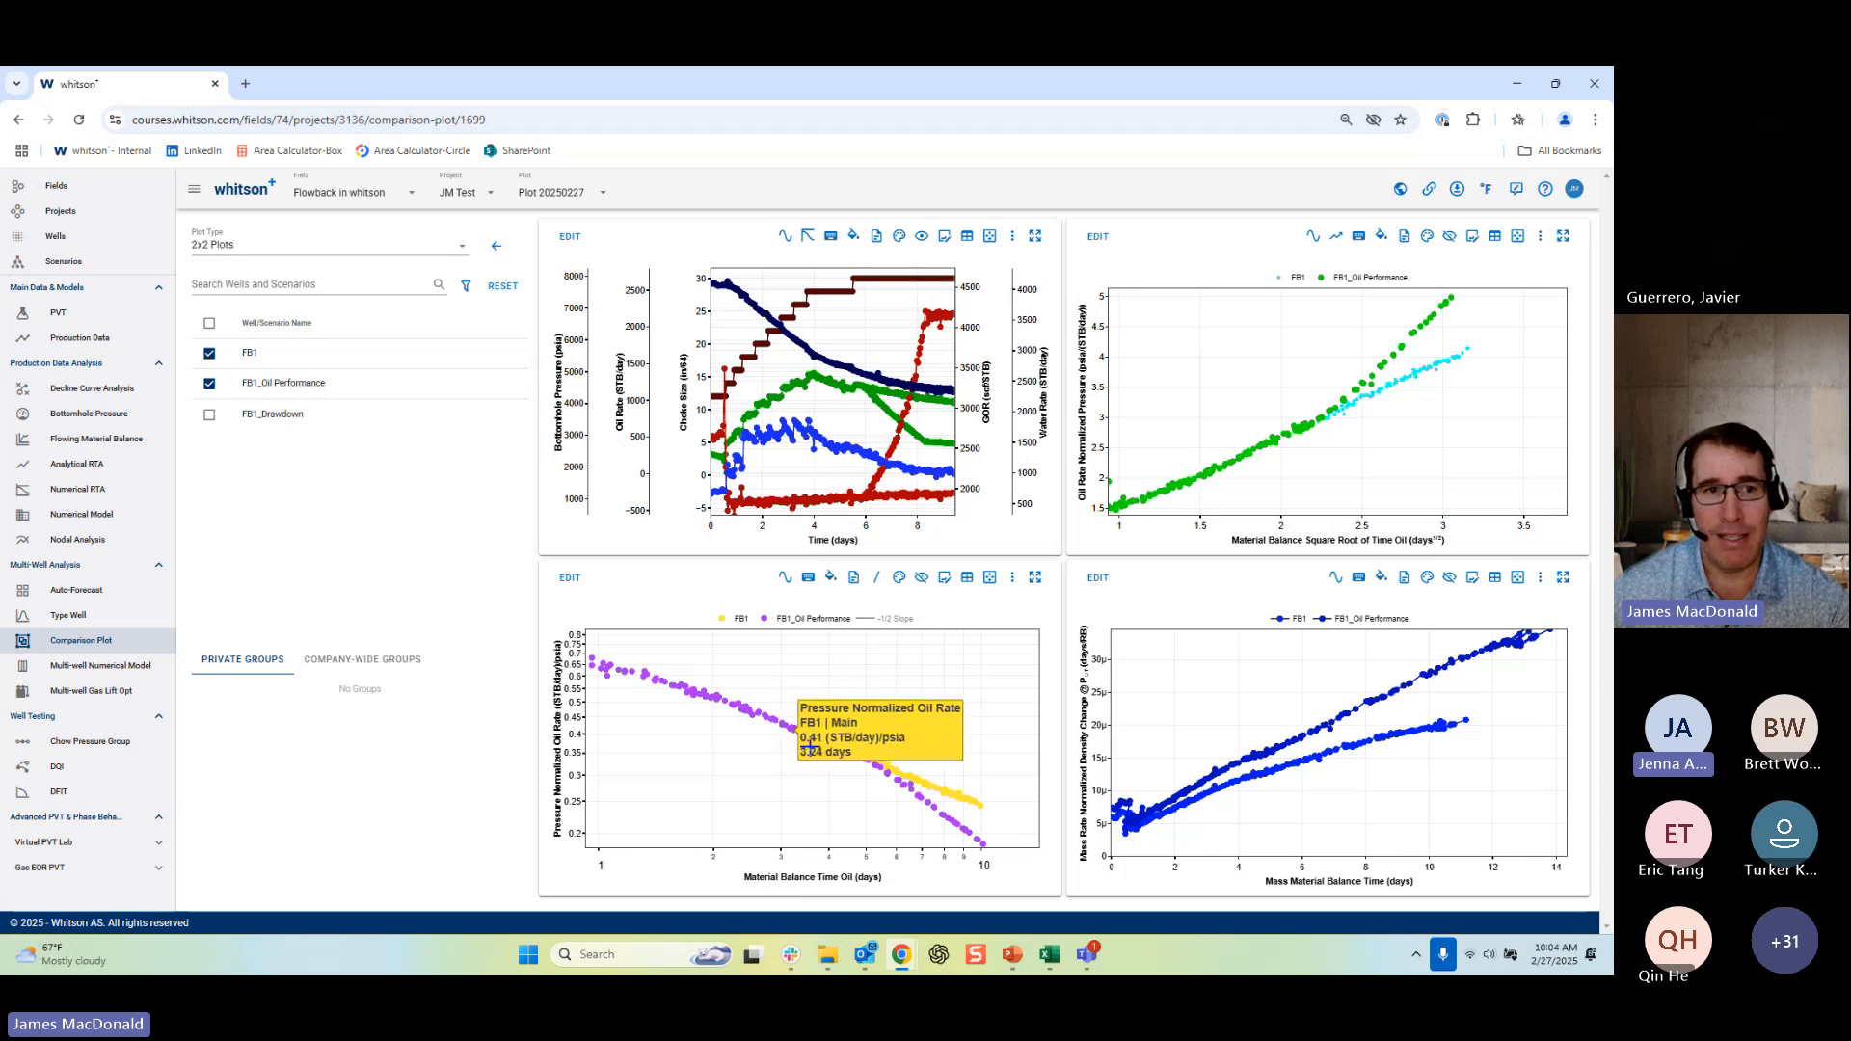
pyautogui.click(317, 395)
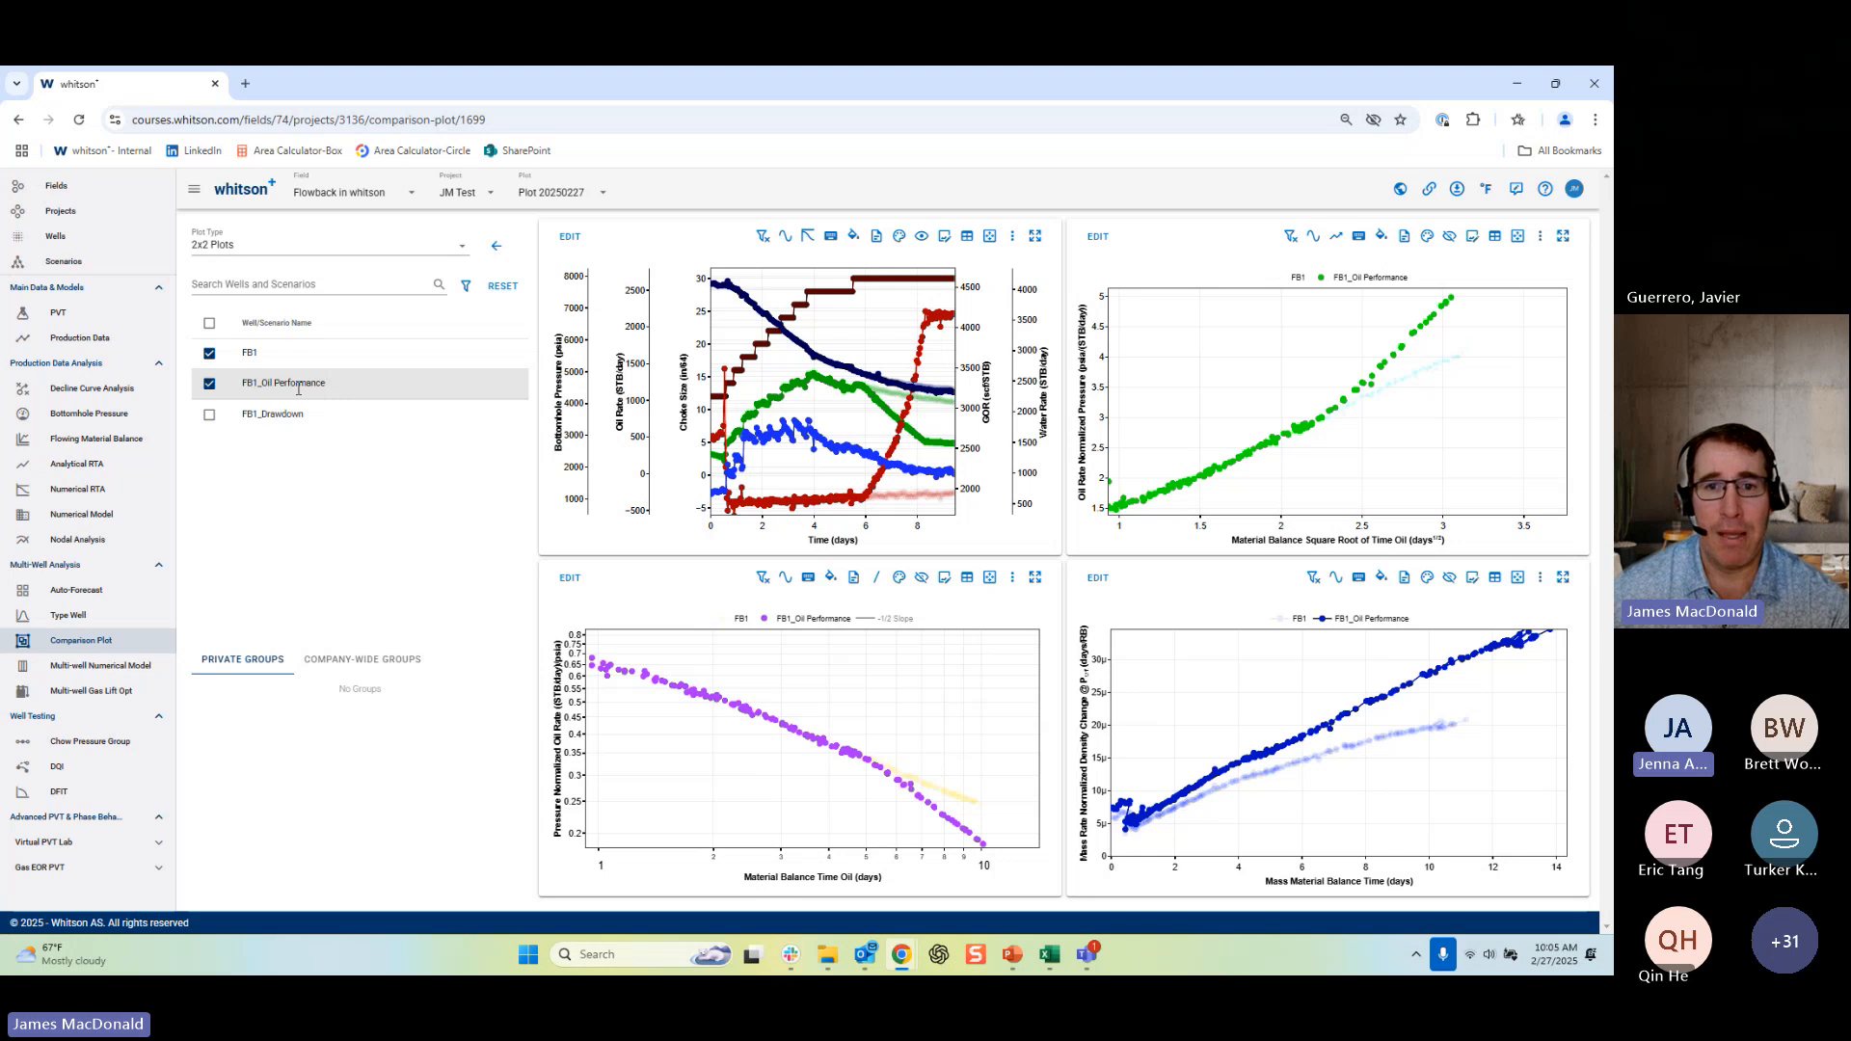
pyautogui.click(209, 383)
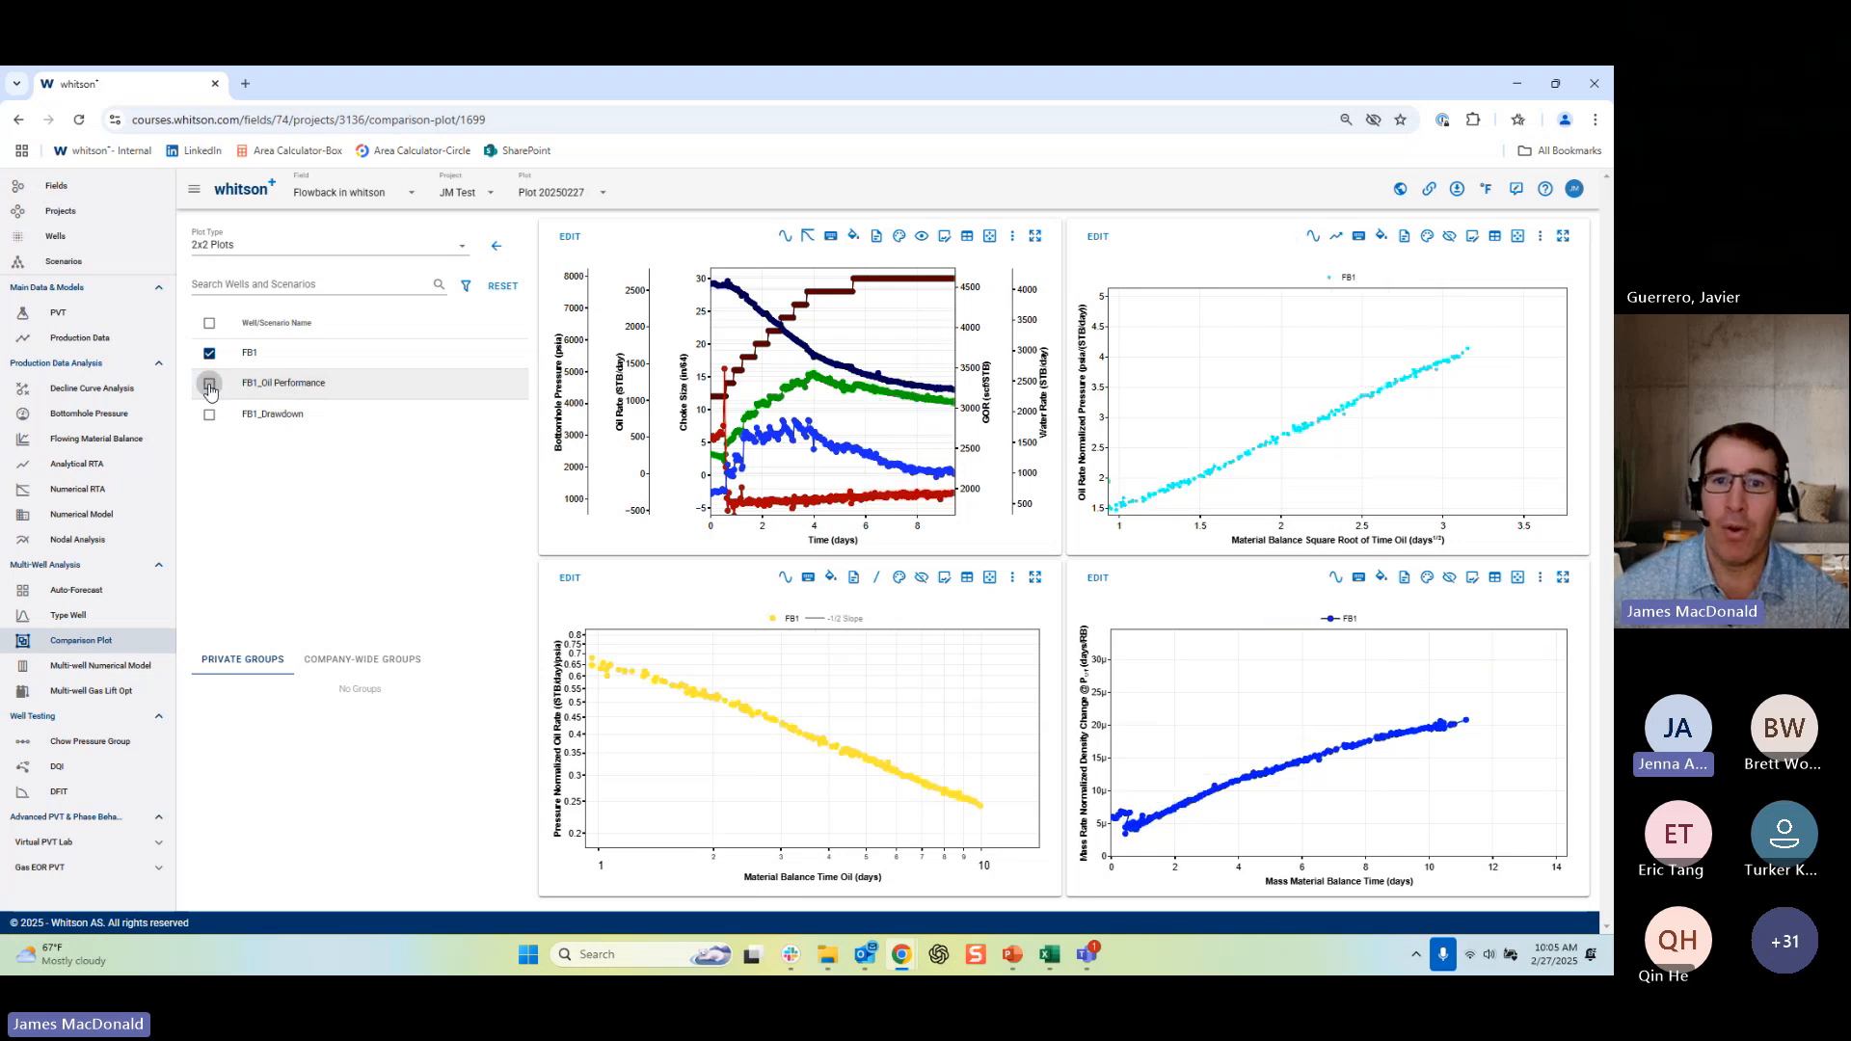
pyautogui.click(210, 387)
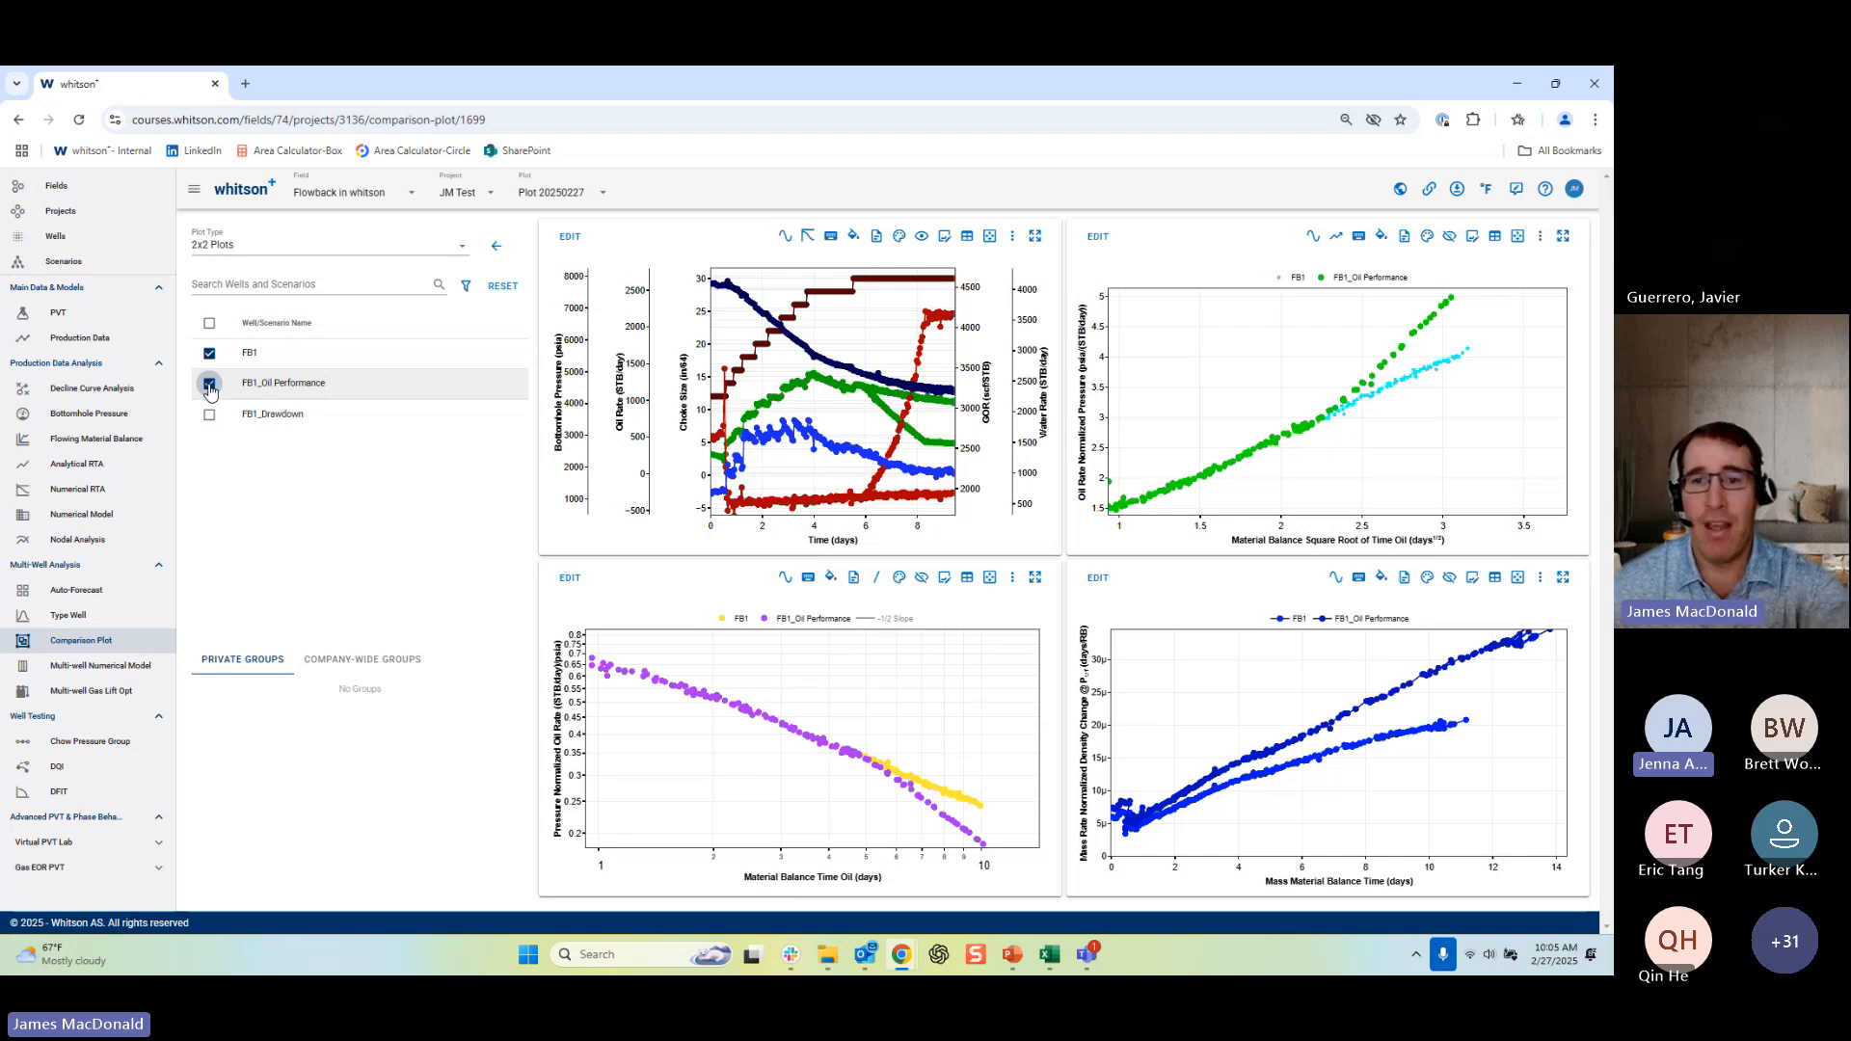
pyautogui.click(209, 386)
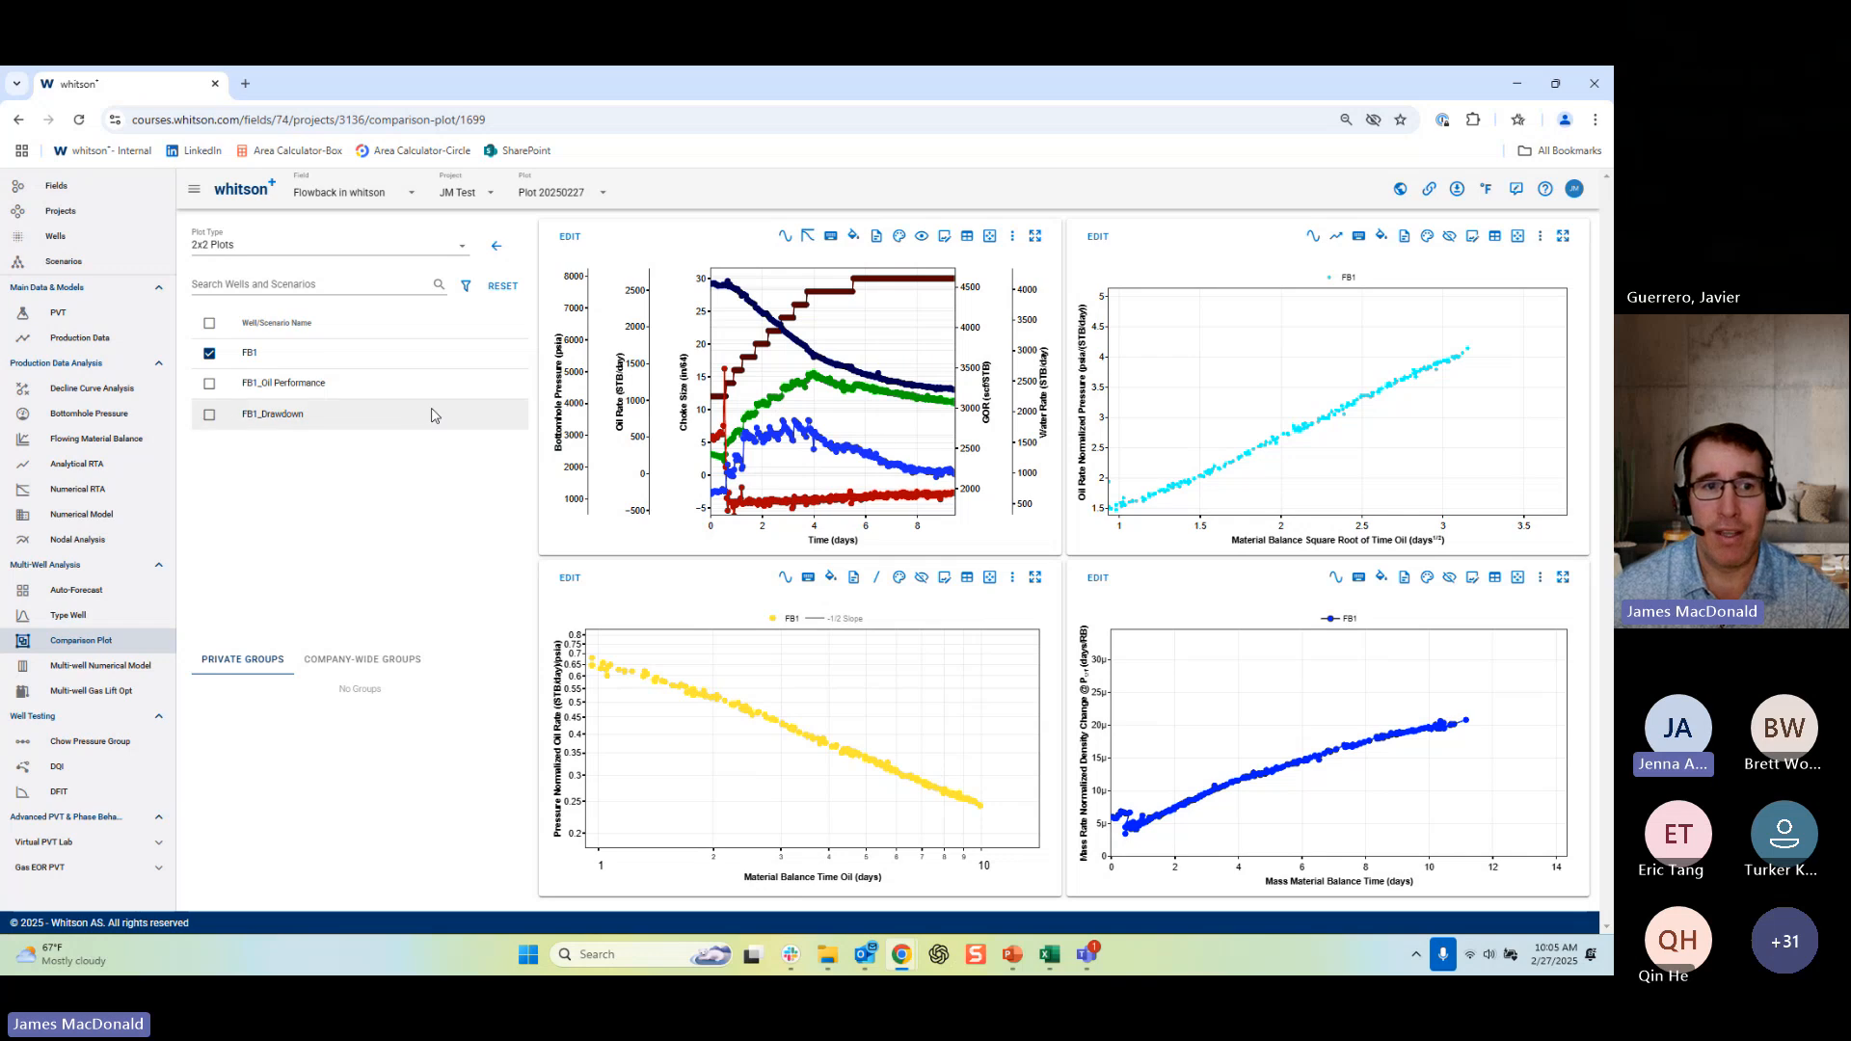
# Overlay FB1_Drawdown on the FB1 plots and compare their bottomhole pressure and oil rate normalized pressure curves.
pyautogui.click(209, 417)
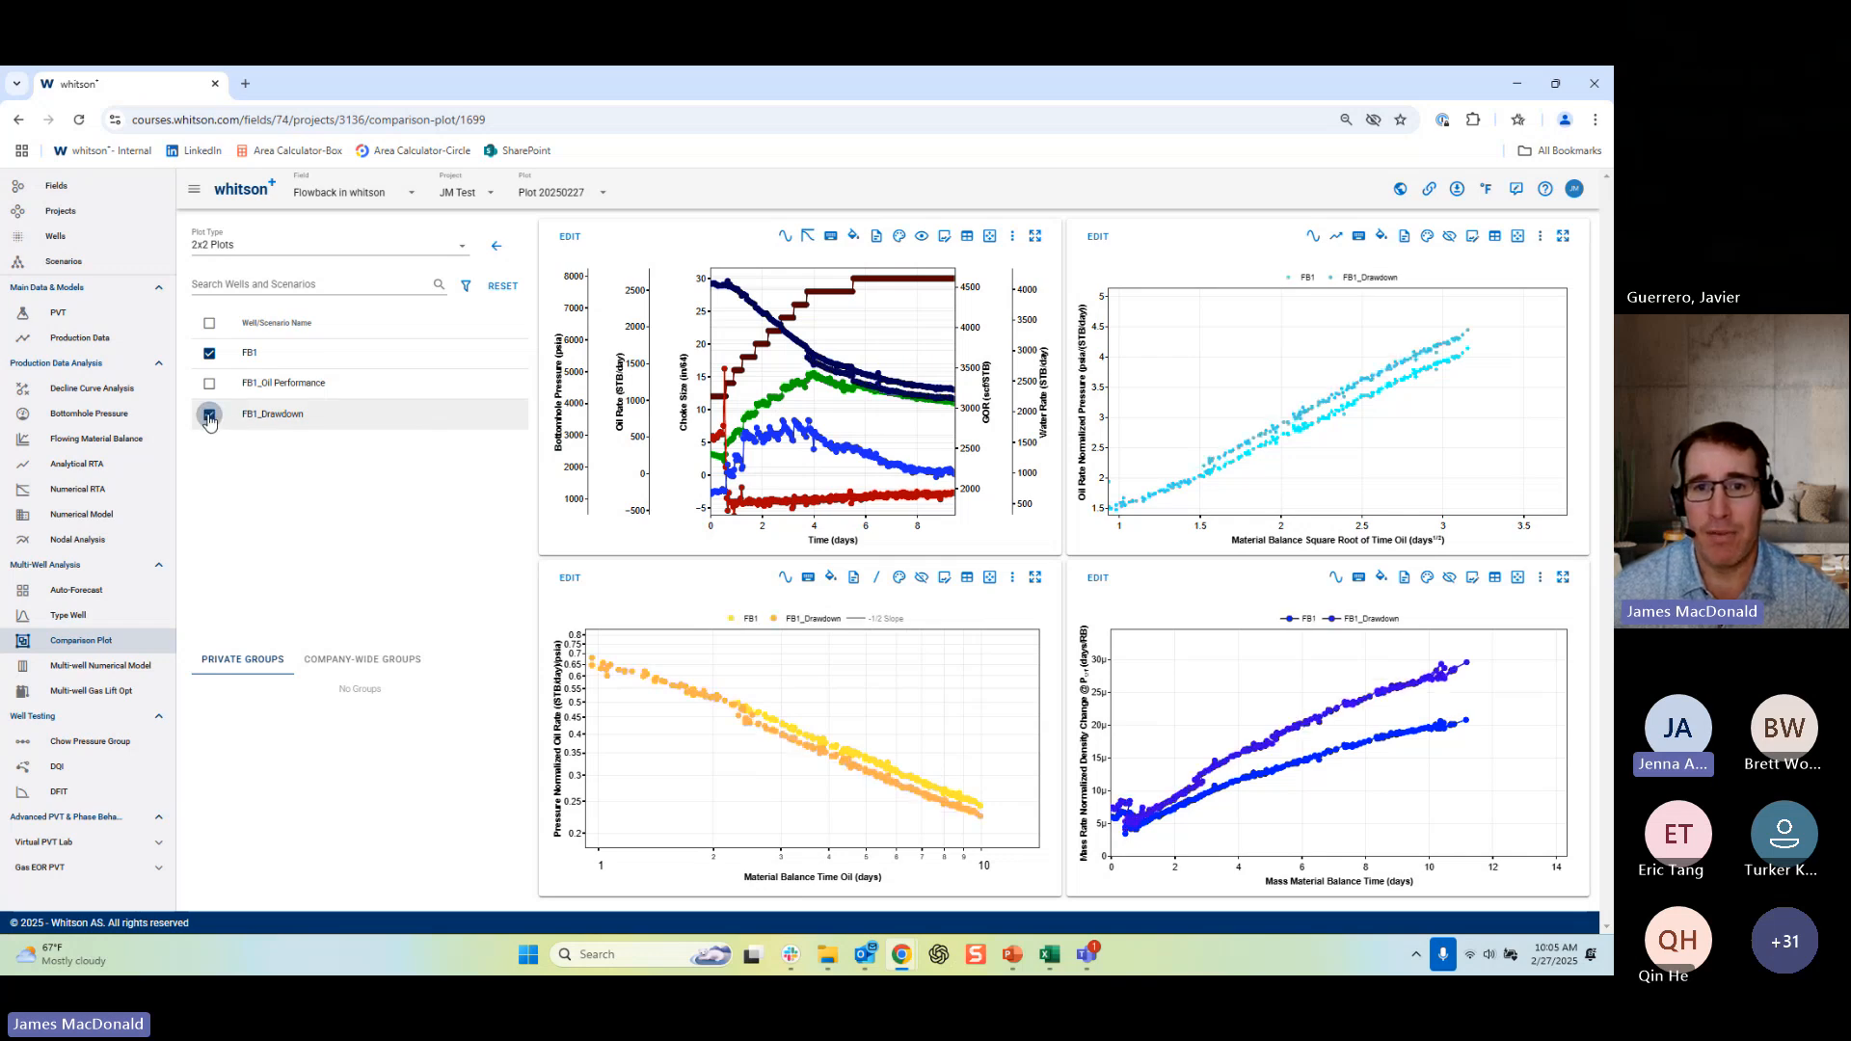
pyautogui.moveTo(791, 349); pyautogui.dragTo(954, 410)
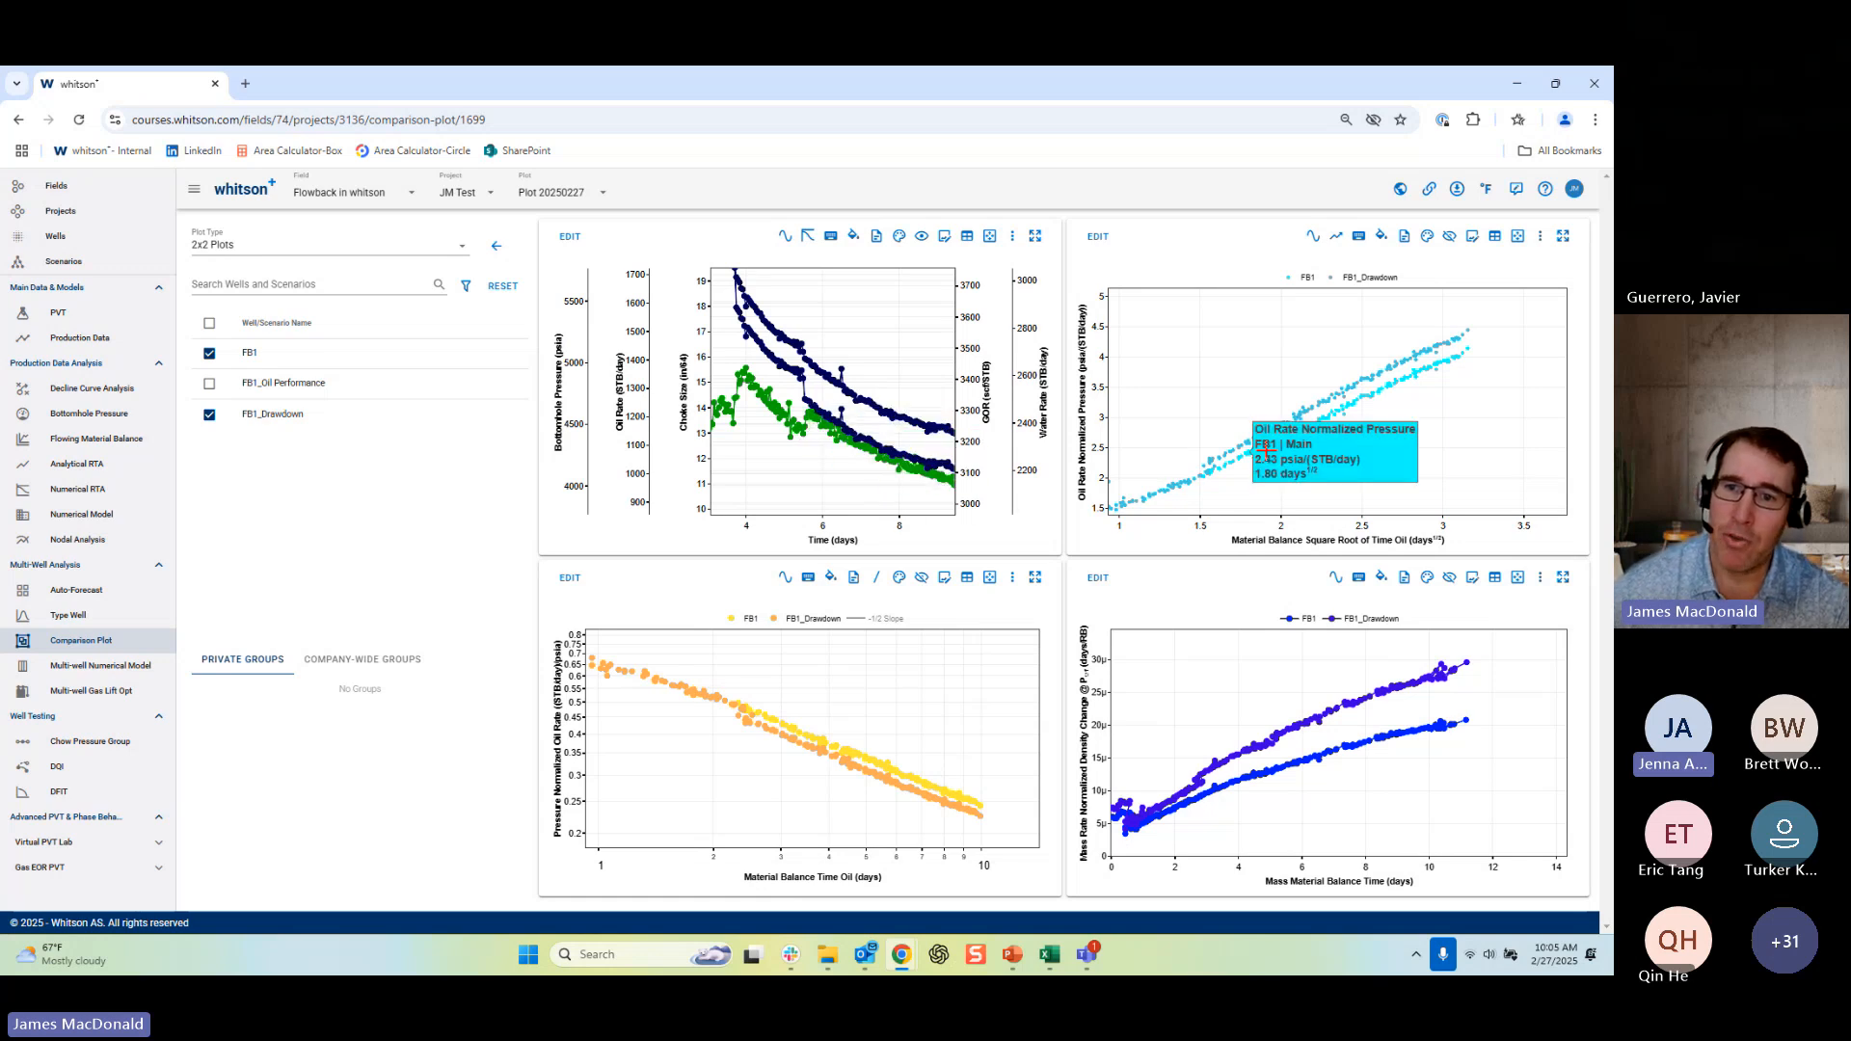
pyautogui.moveTo(1356, 386)
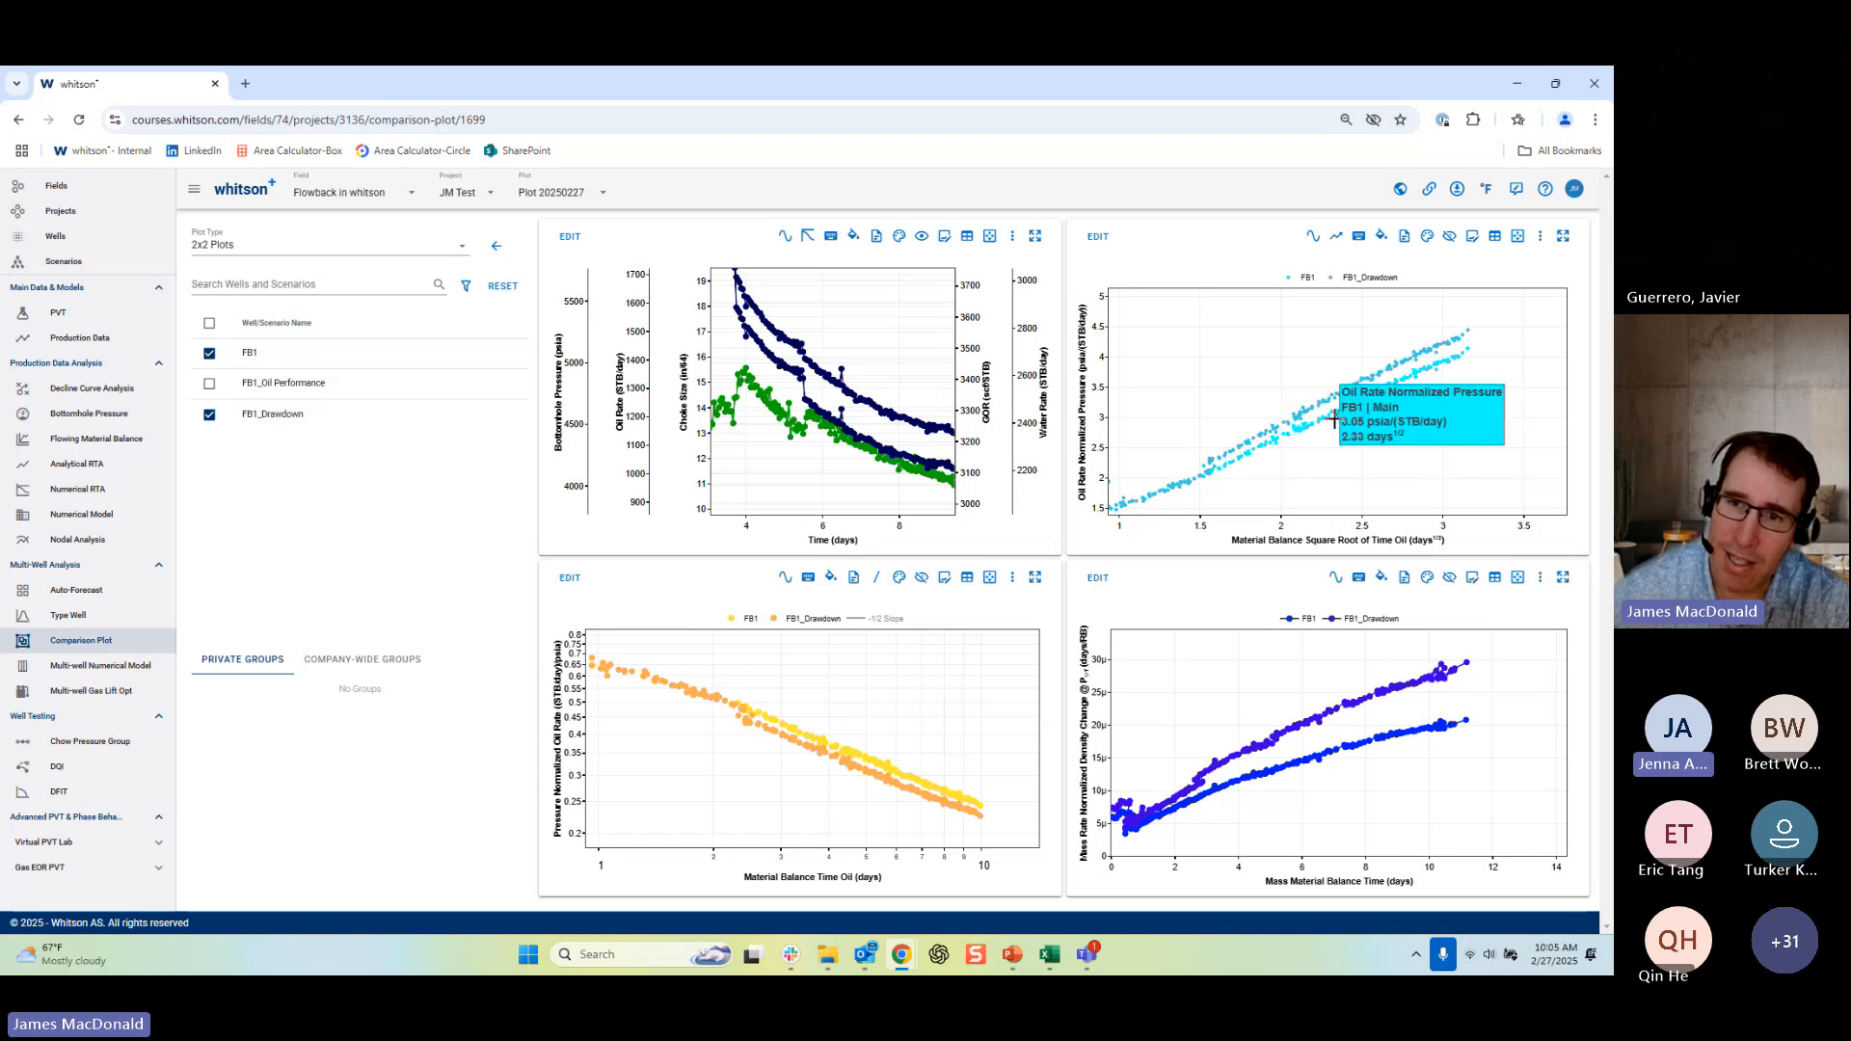
pyautogui.moveTo(1220, 461)
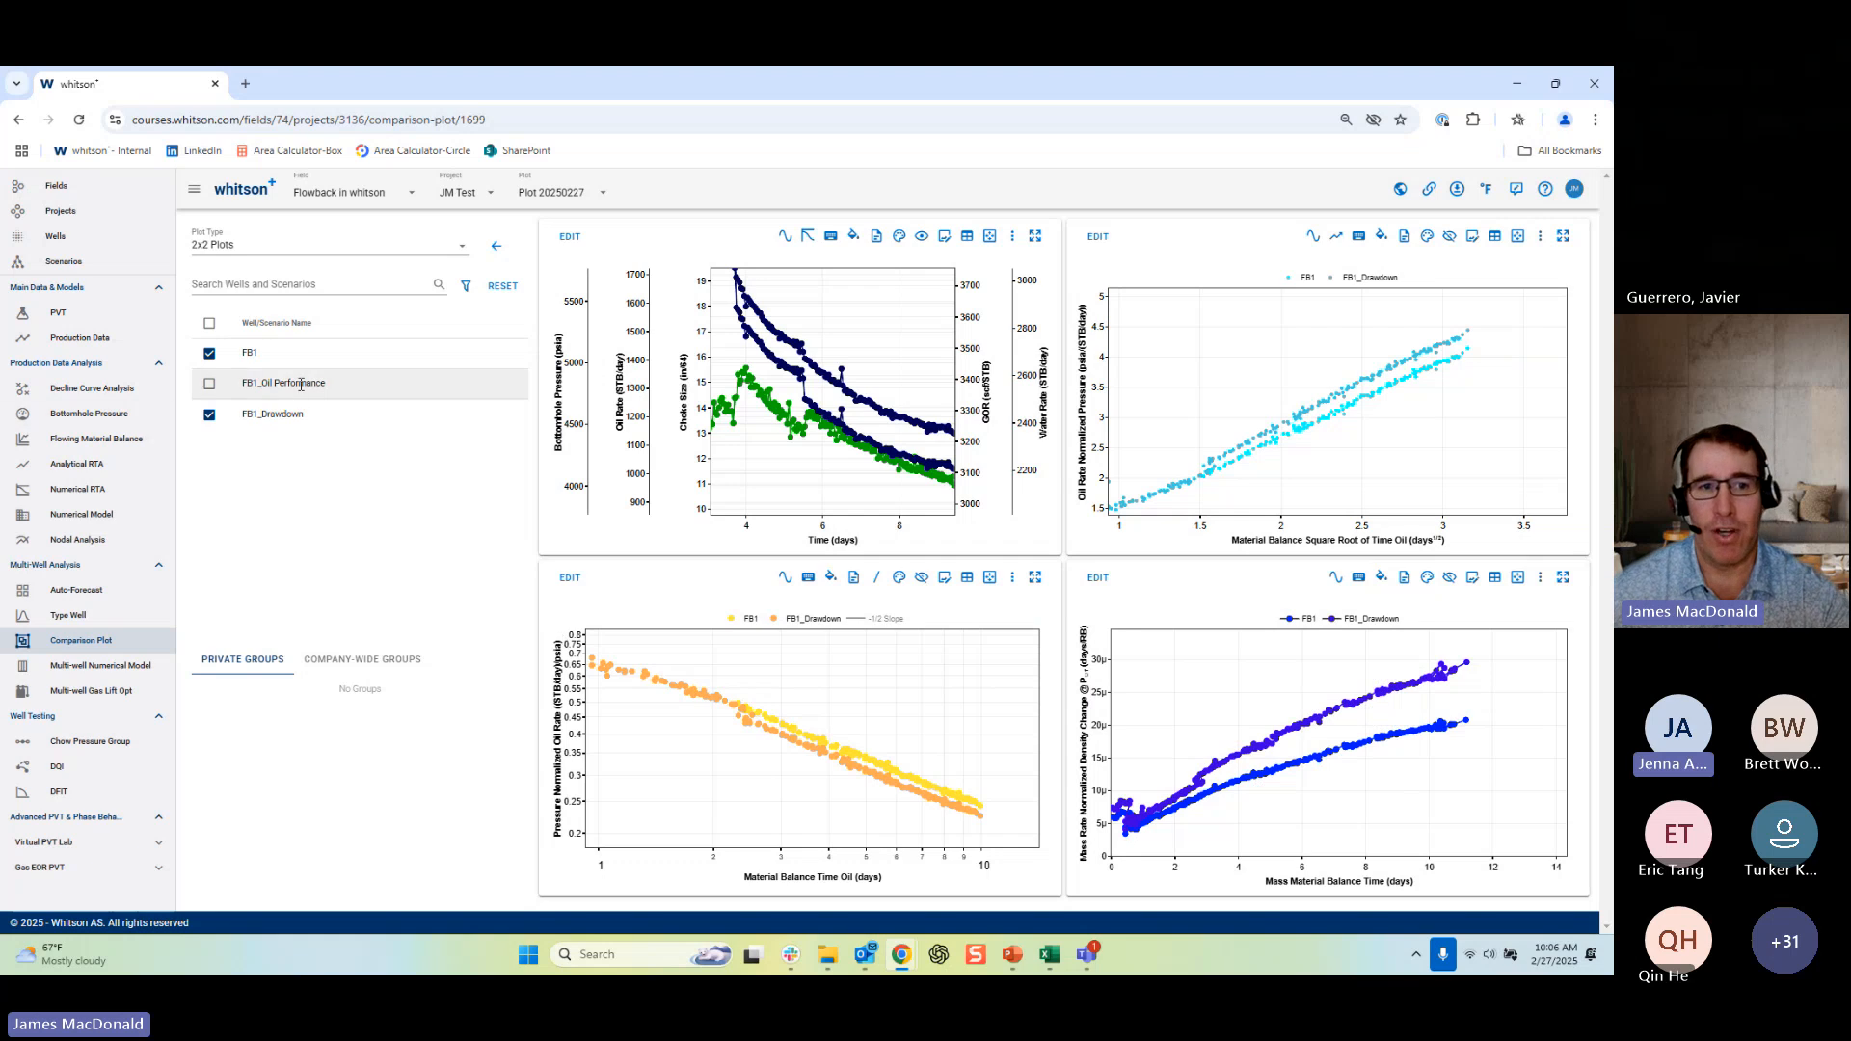
# Add FB1_Oil Performance to the 2x2 plots, restore the full range of the production history plot, and highlight FB1_Oil Performance across all plots.
pyautogui.click(257, 381)
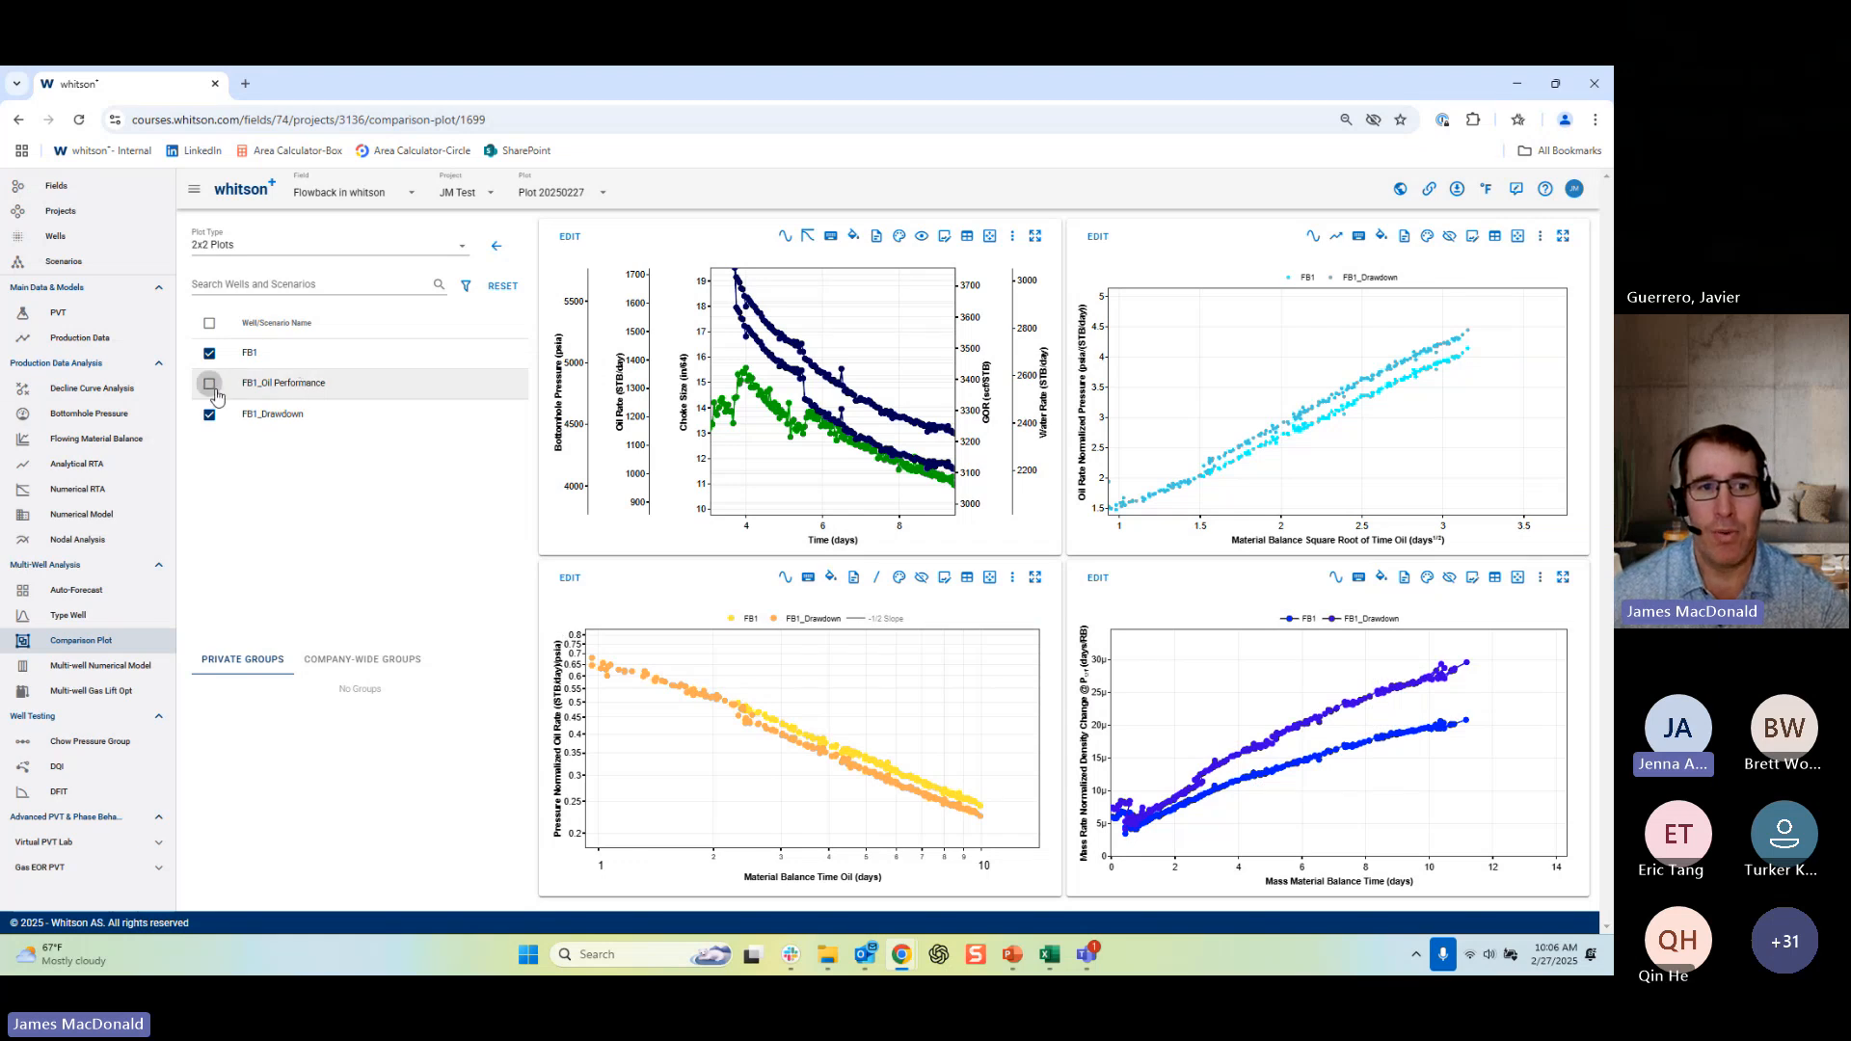
pyautogui.click(271, 416)
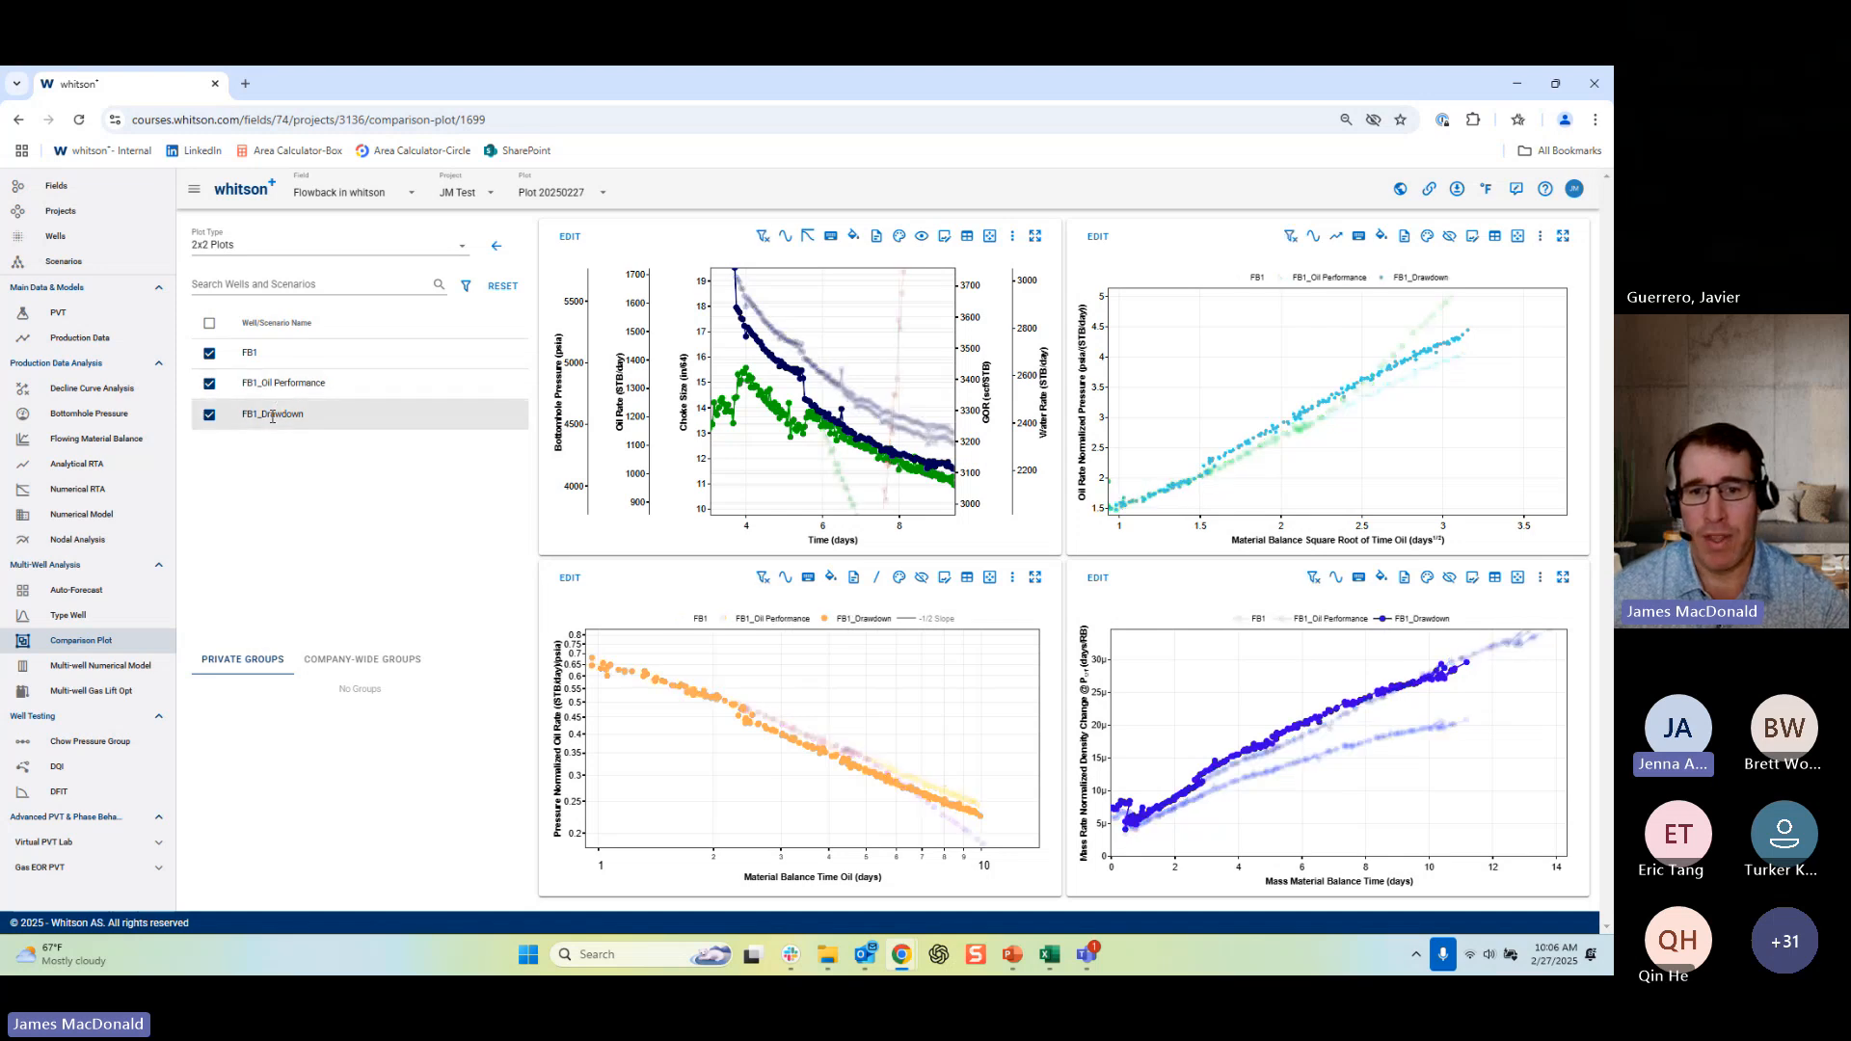
pyautogui.click(277, 386)
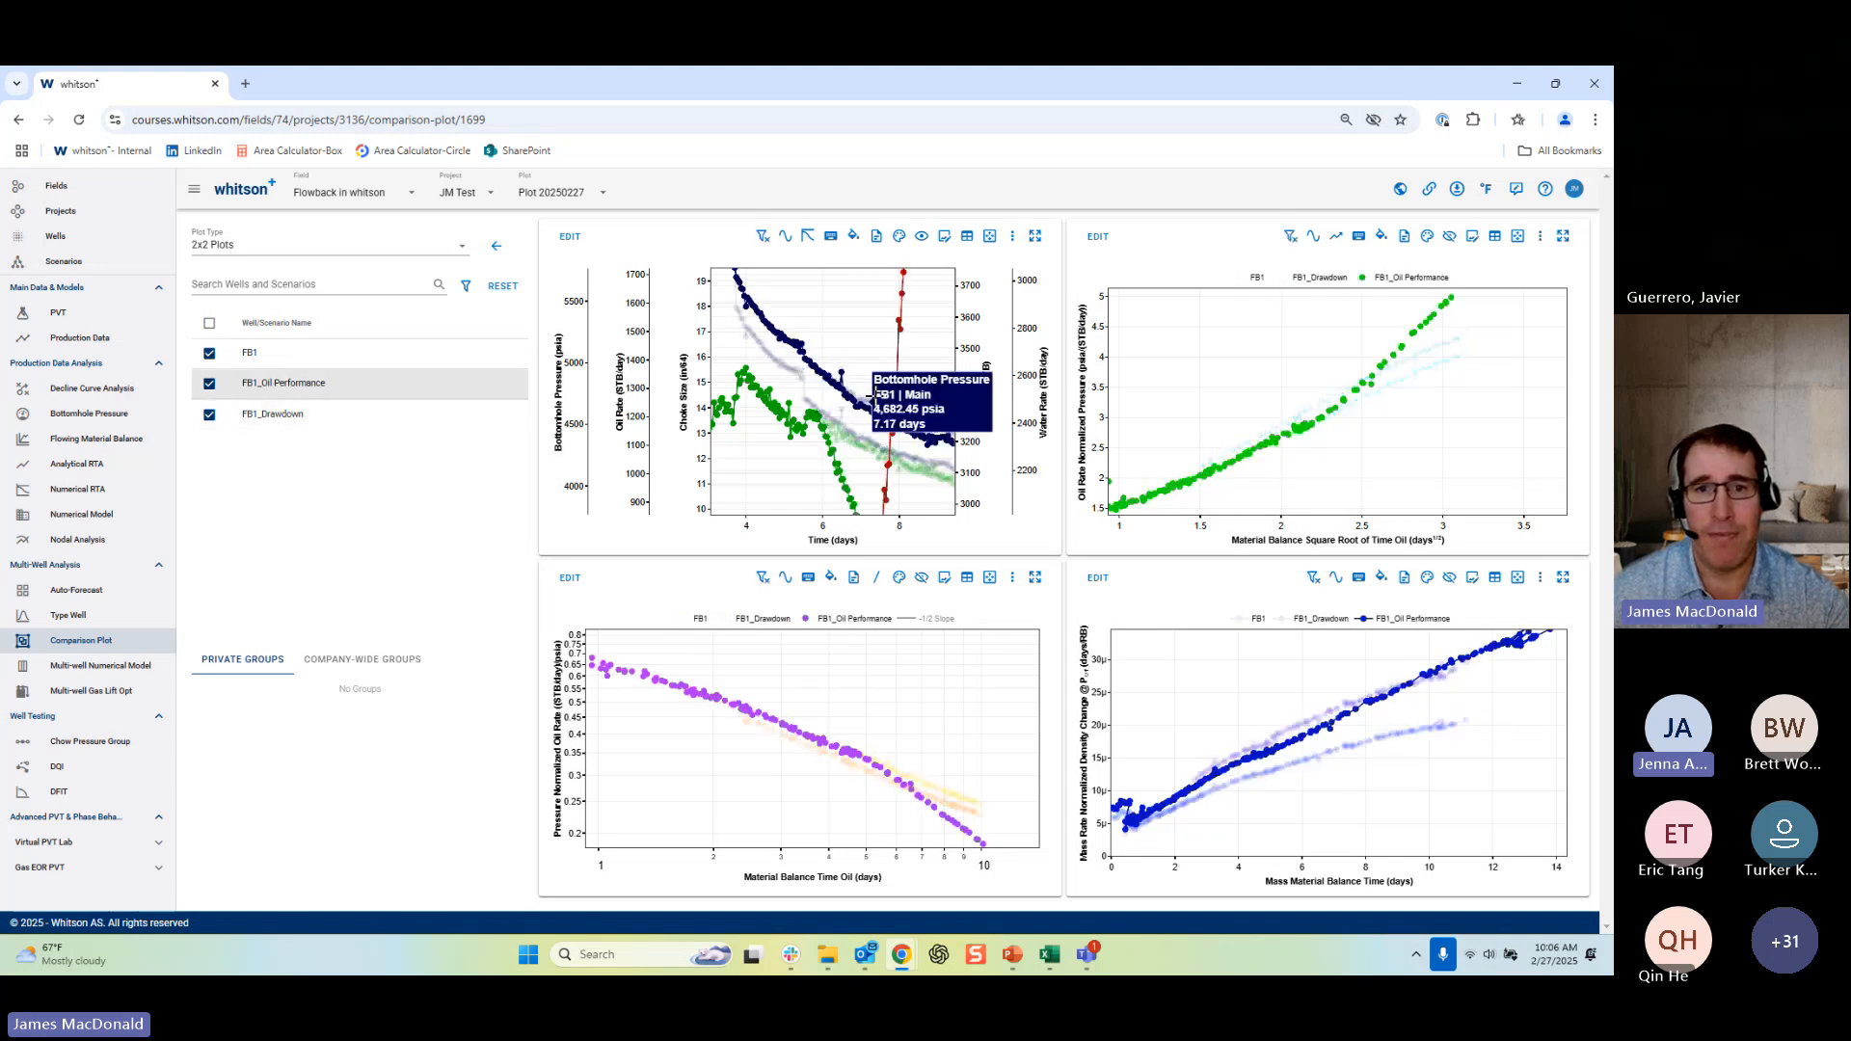
pyautogui.doubleClick(845, 325)
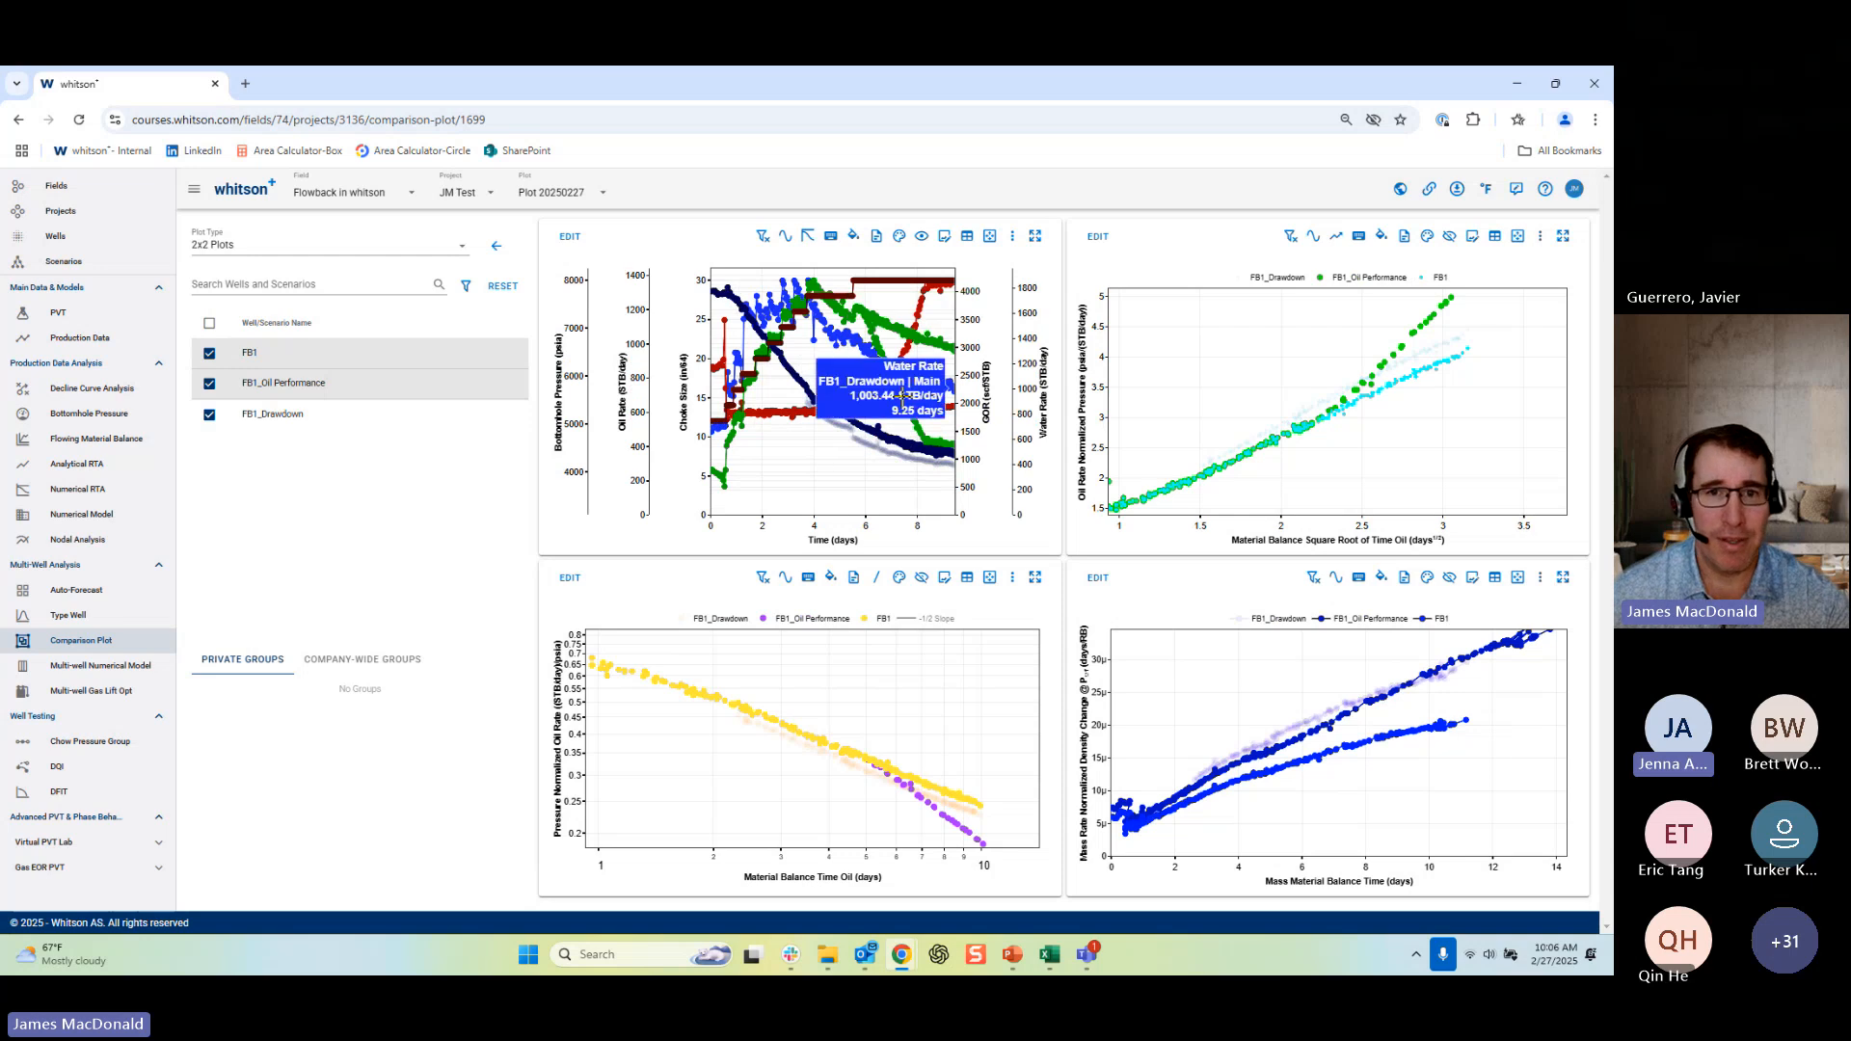
pyautogui.click(297, 383)
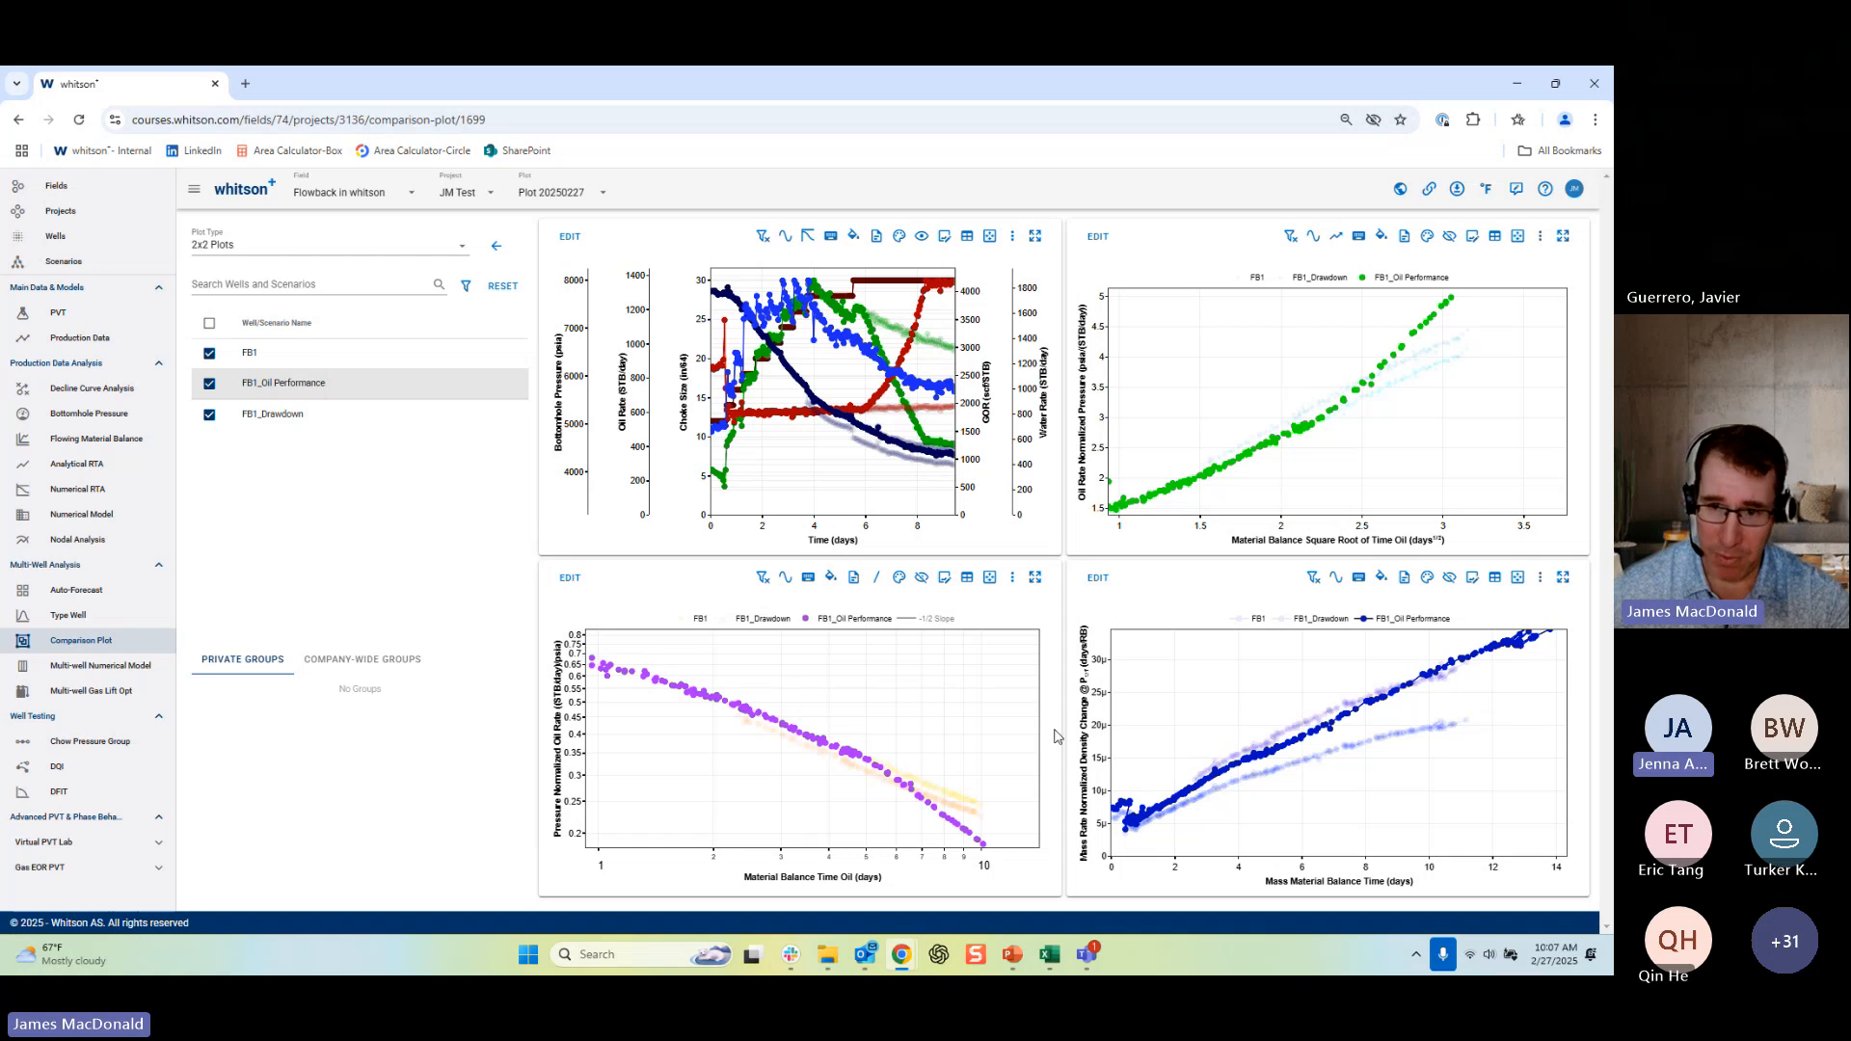
pyautogui.moveTo(1285, 749)
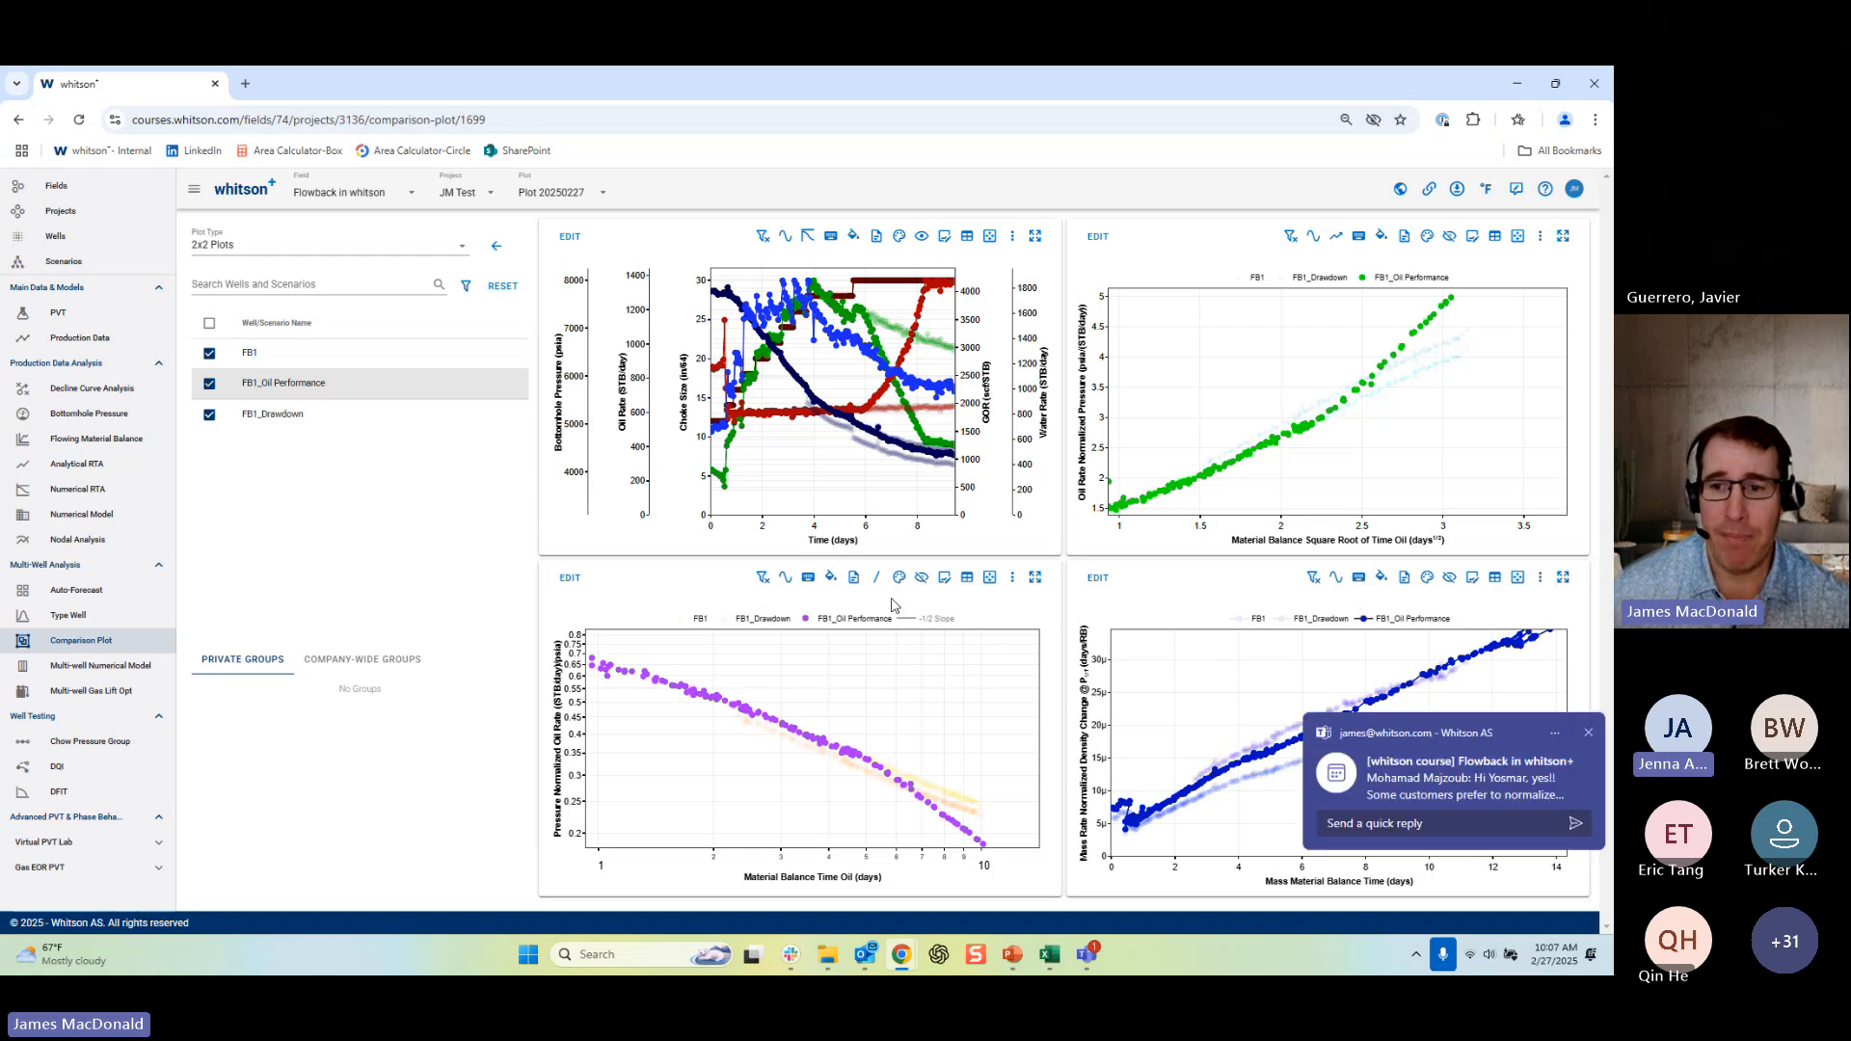
# Leave the comparison plots and open the production data of well FB1.
pyautogui.click(59, 313)
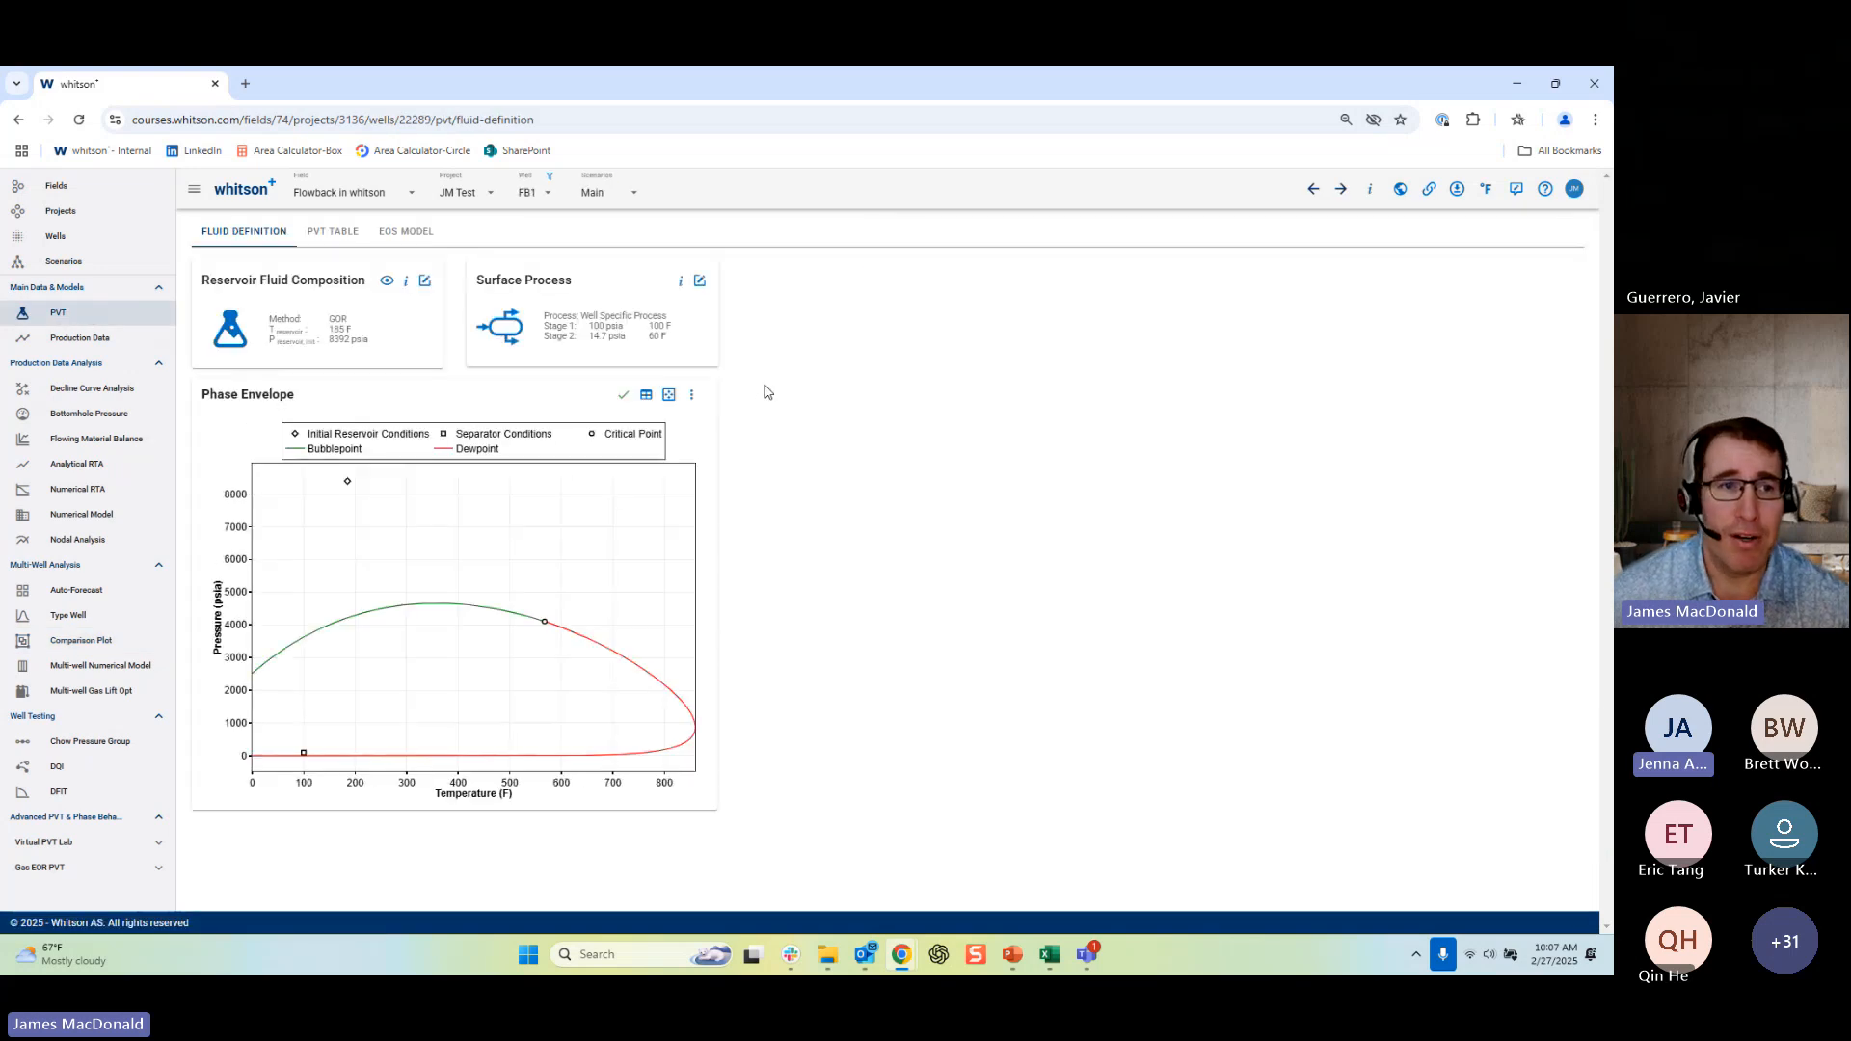
pyautogui.click(82, 349)
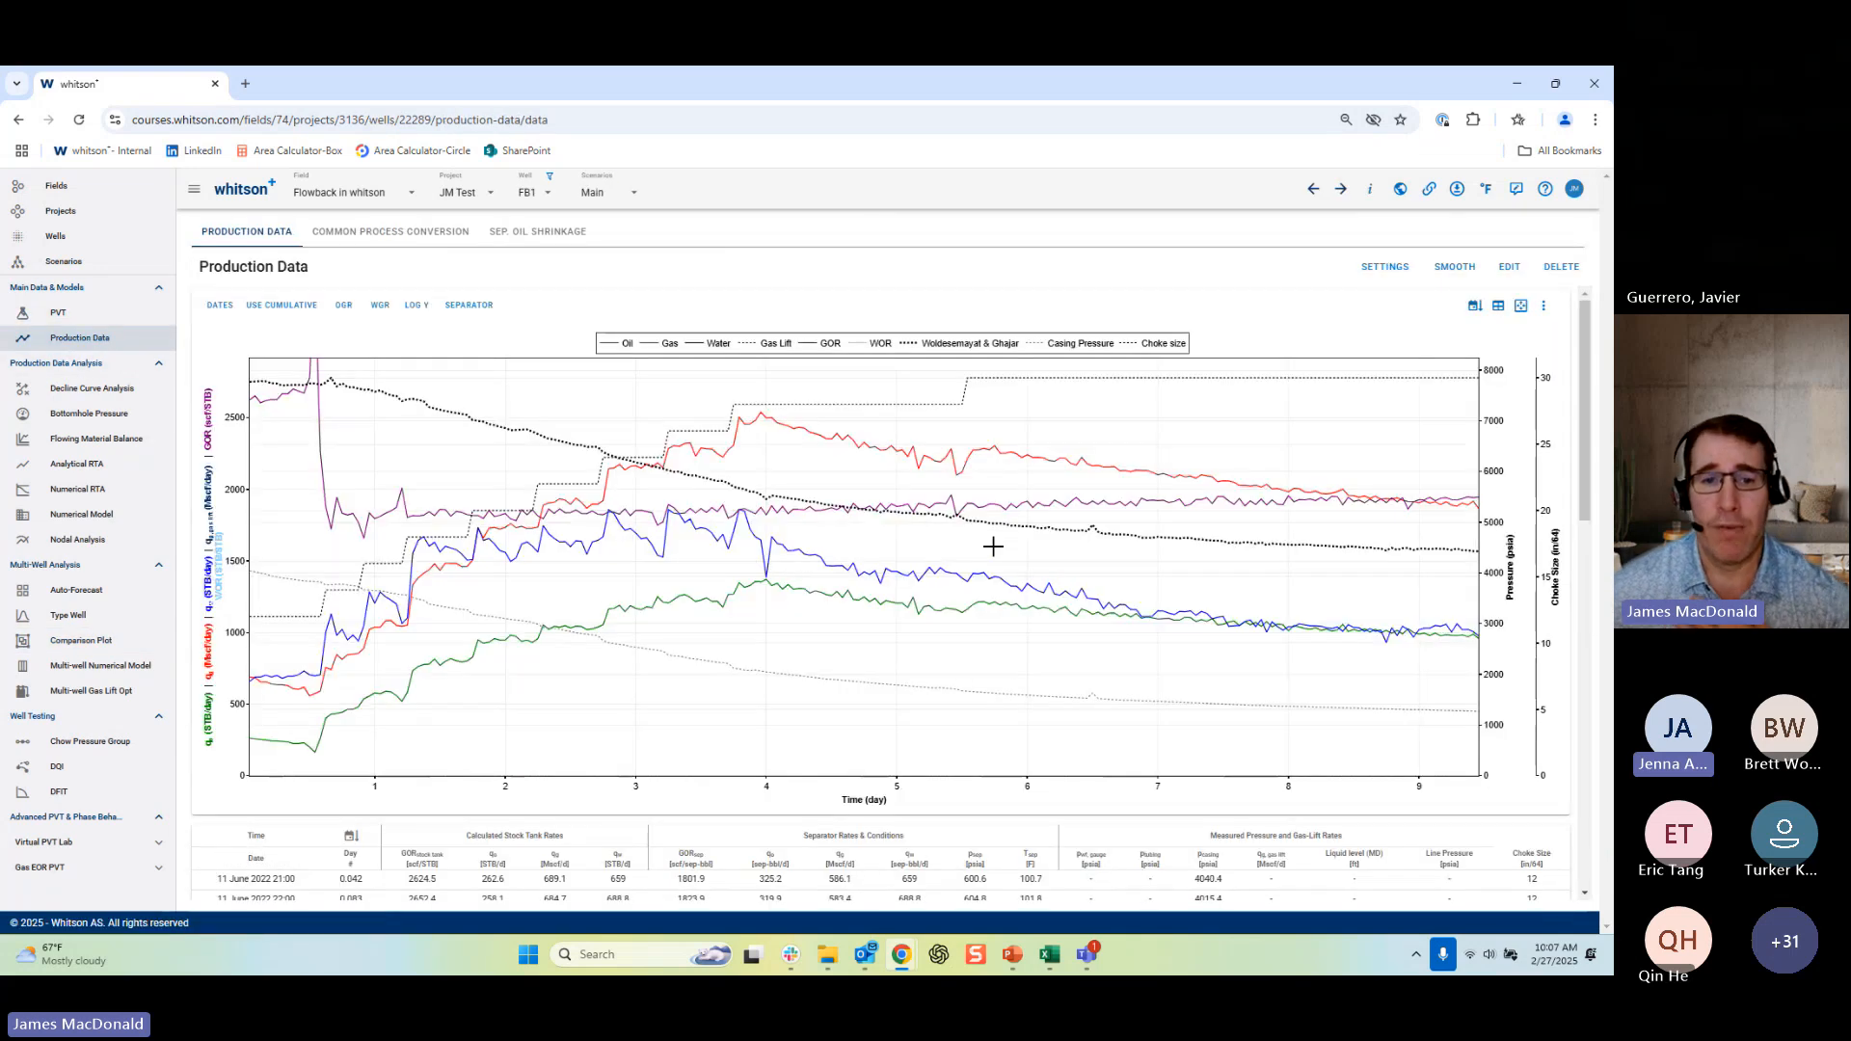
# Review the production data table, separator oil shrinkage and common process conversion results of FB1, and return to its production data.
pyautogui.scroll(-2, 991, 765)
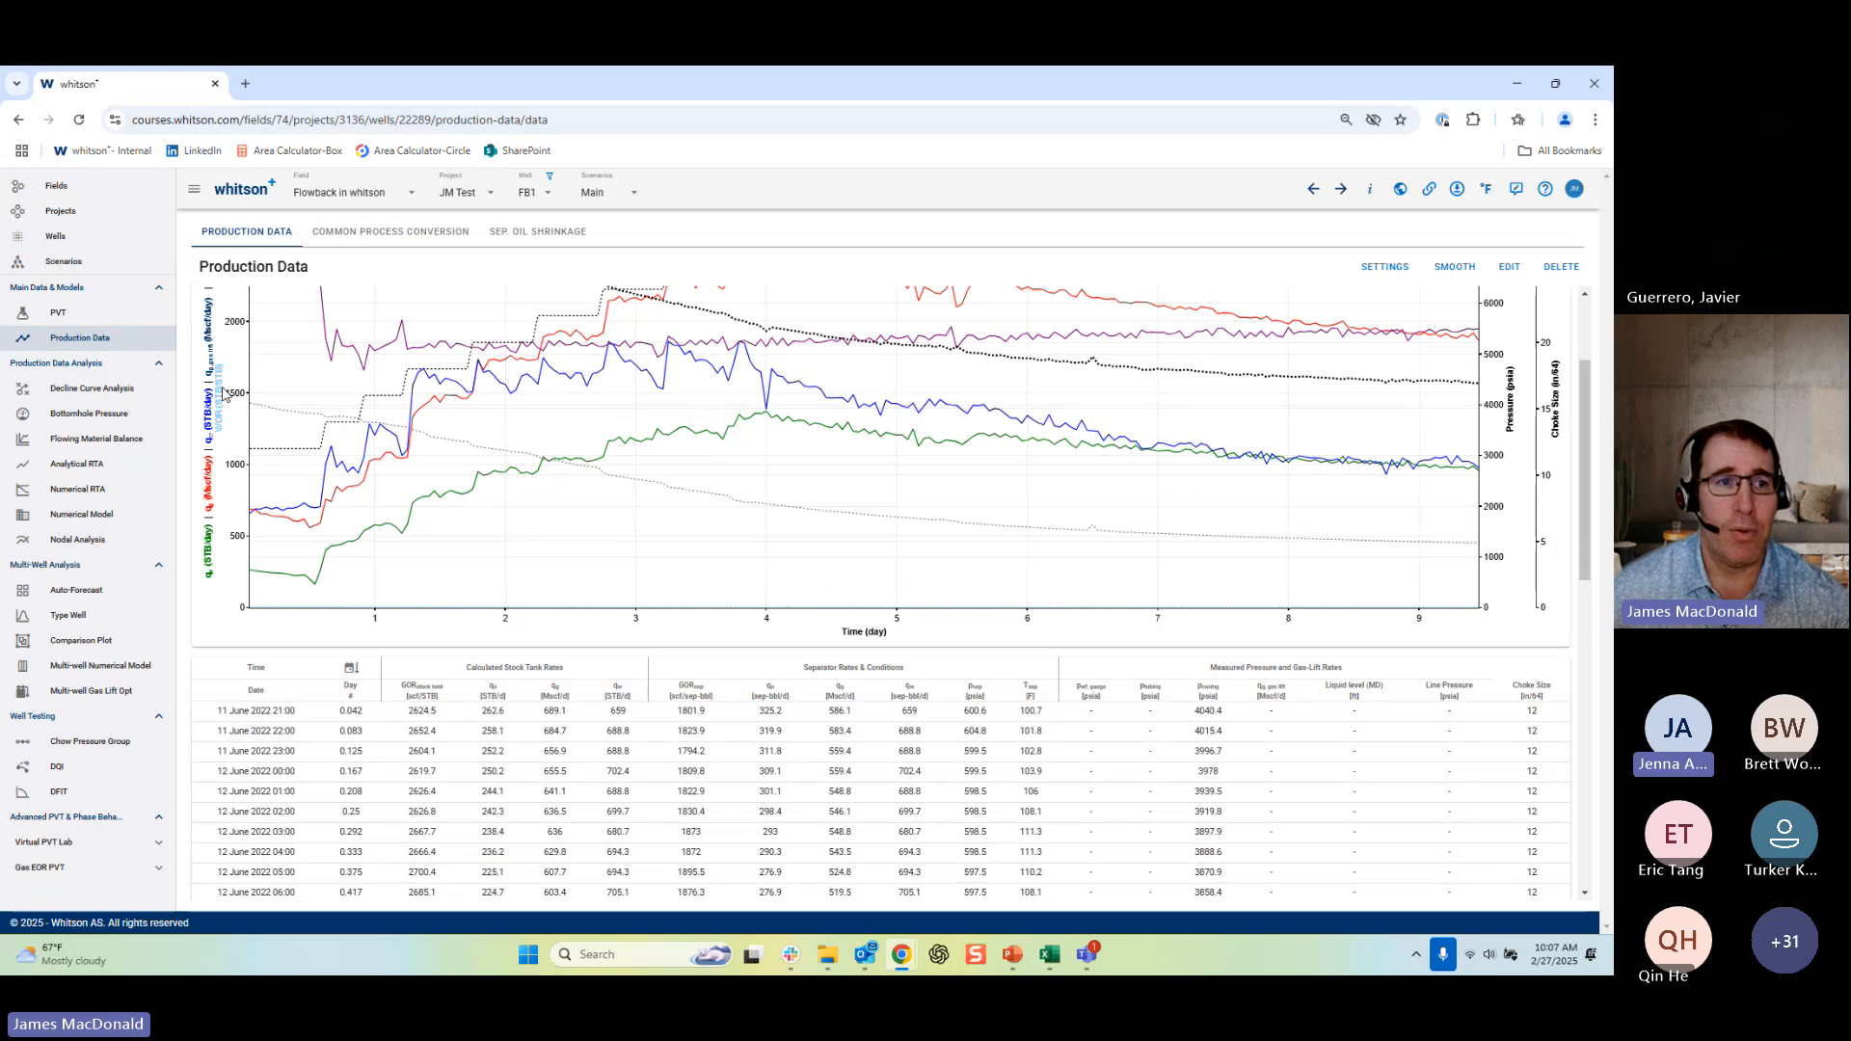
pyautogui.click(537, 231)
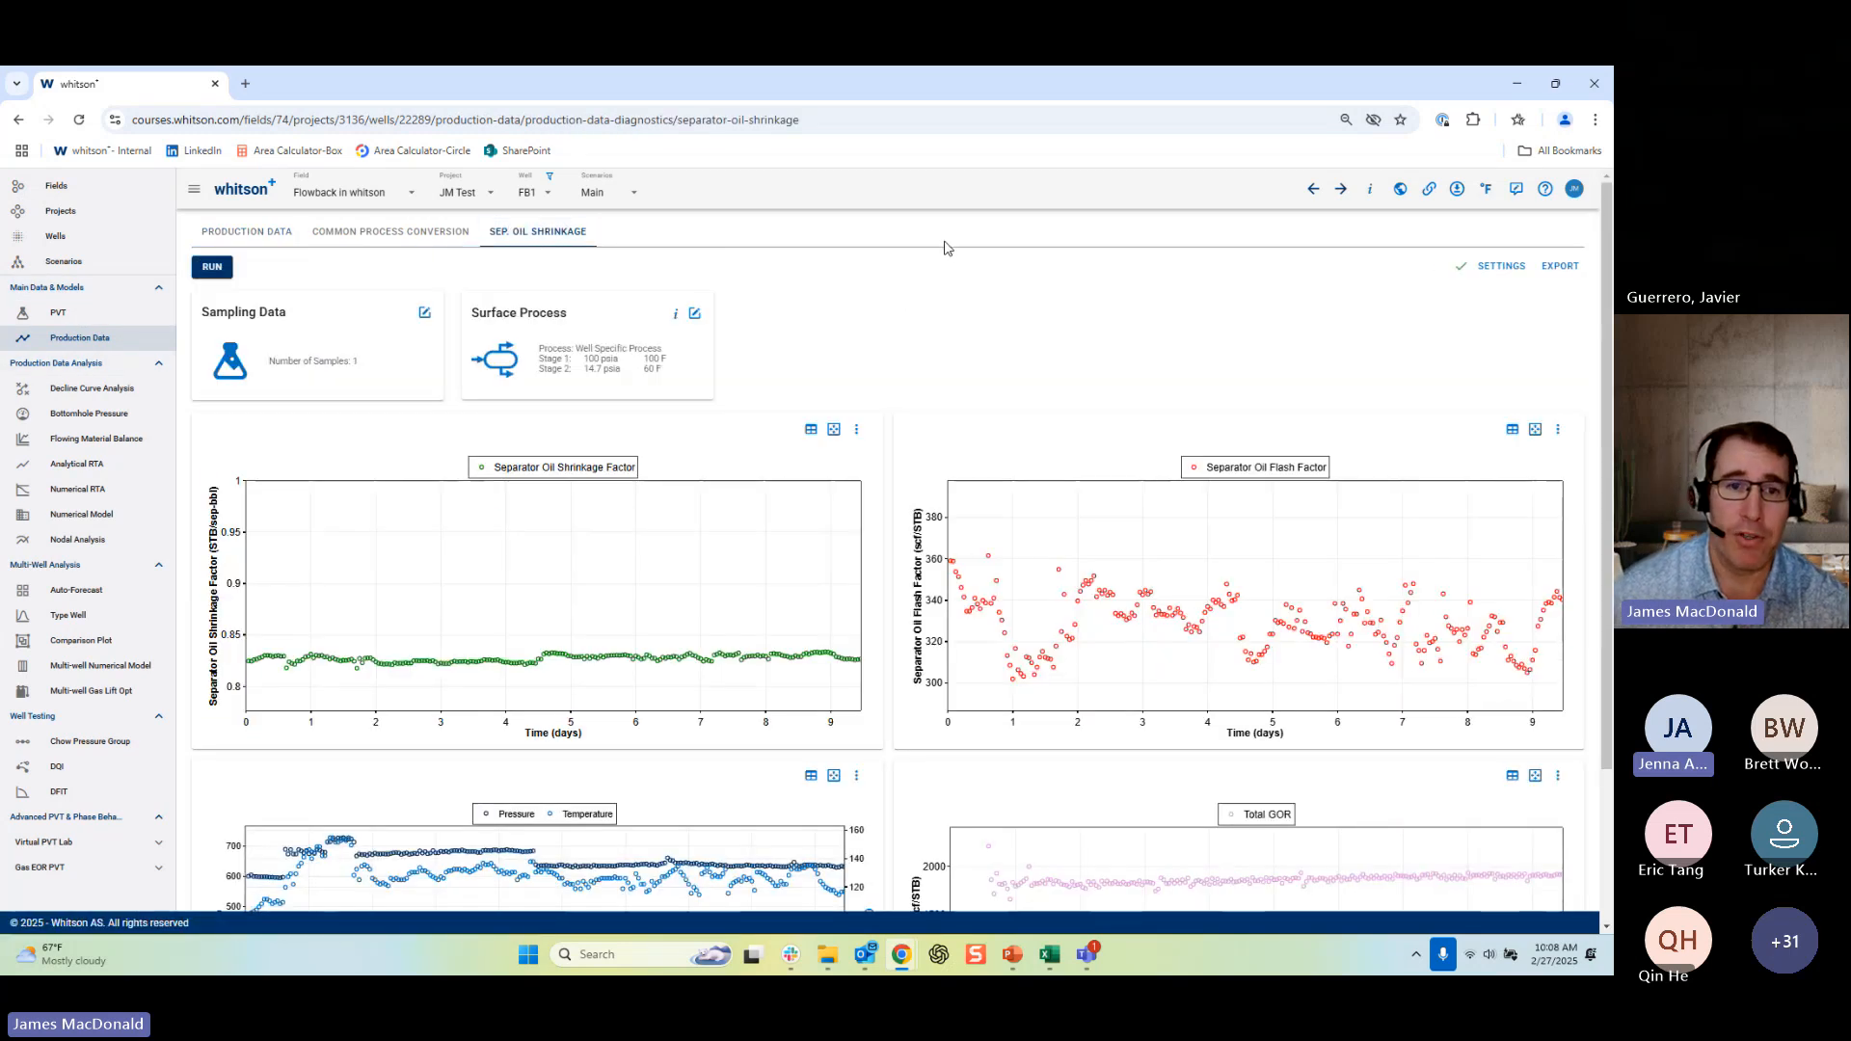
pyautogui.click(424, 234)
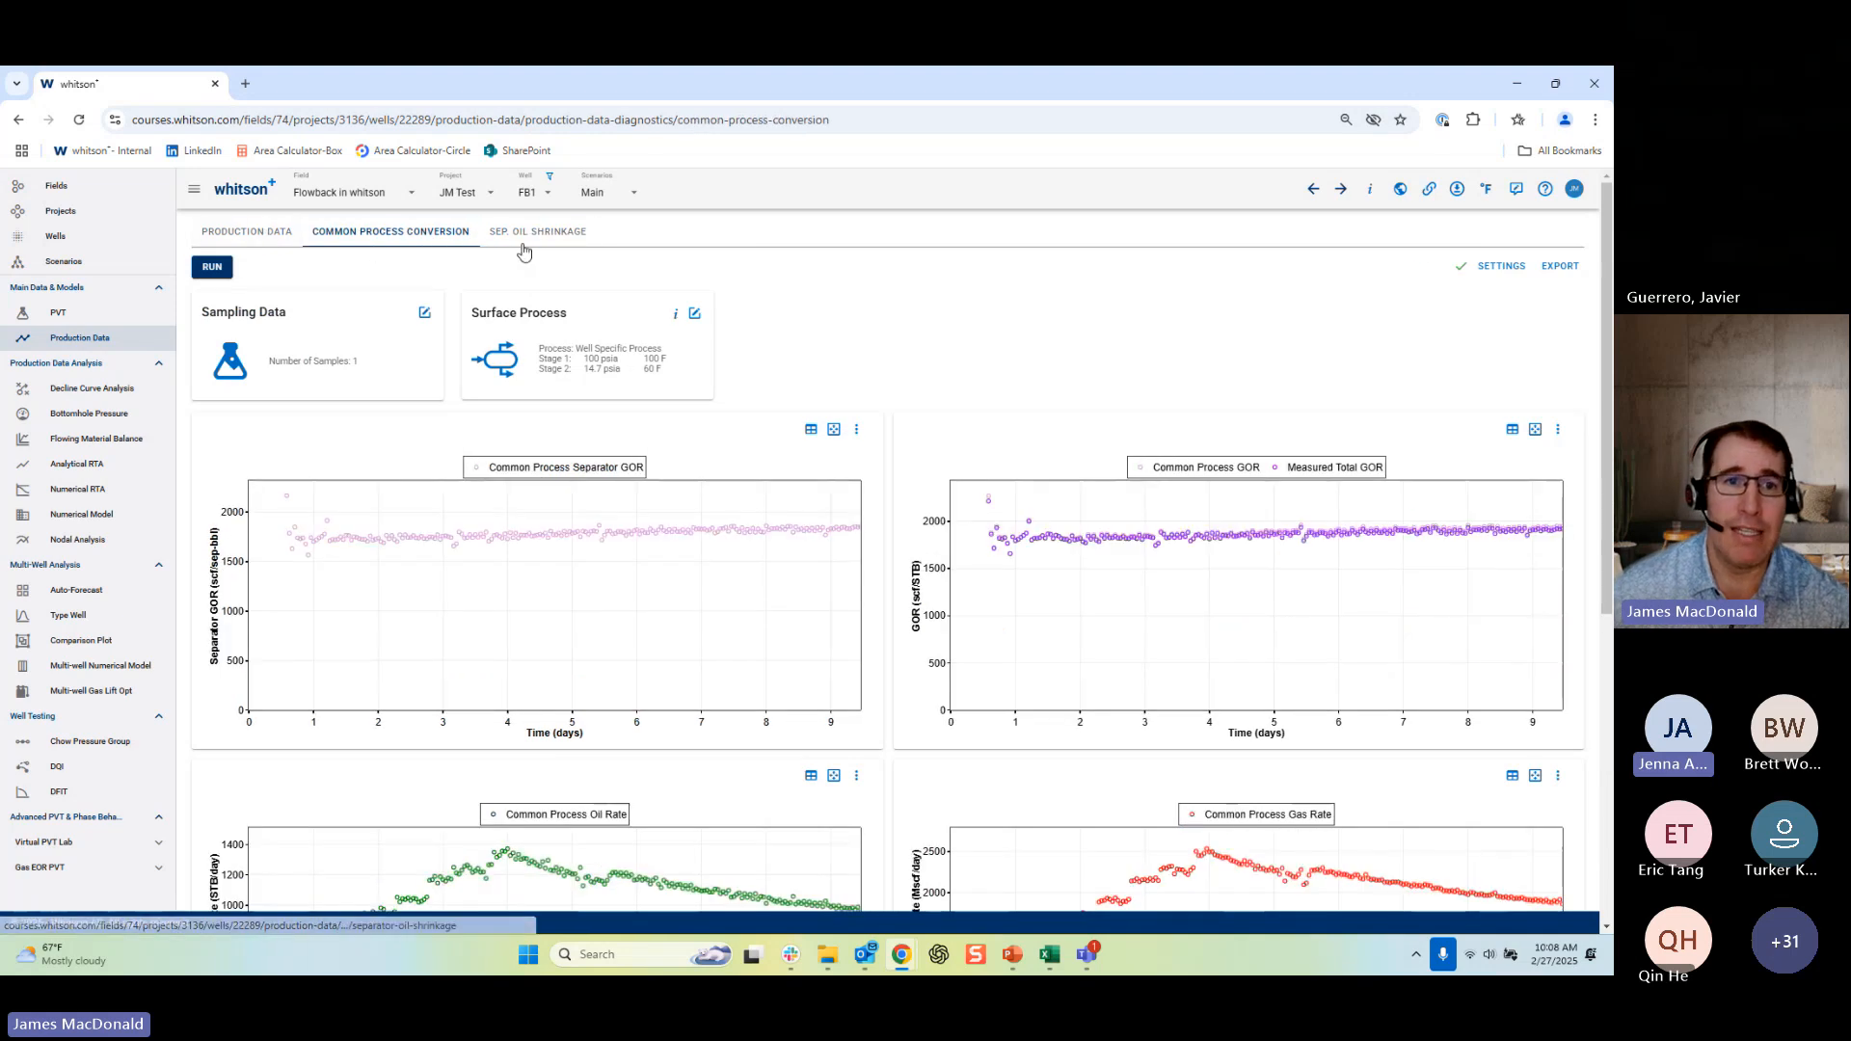
pyautogui.click(249, 231)
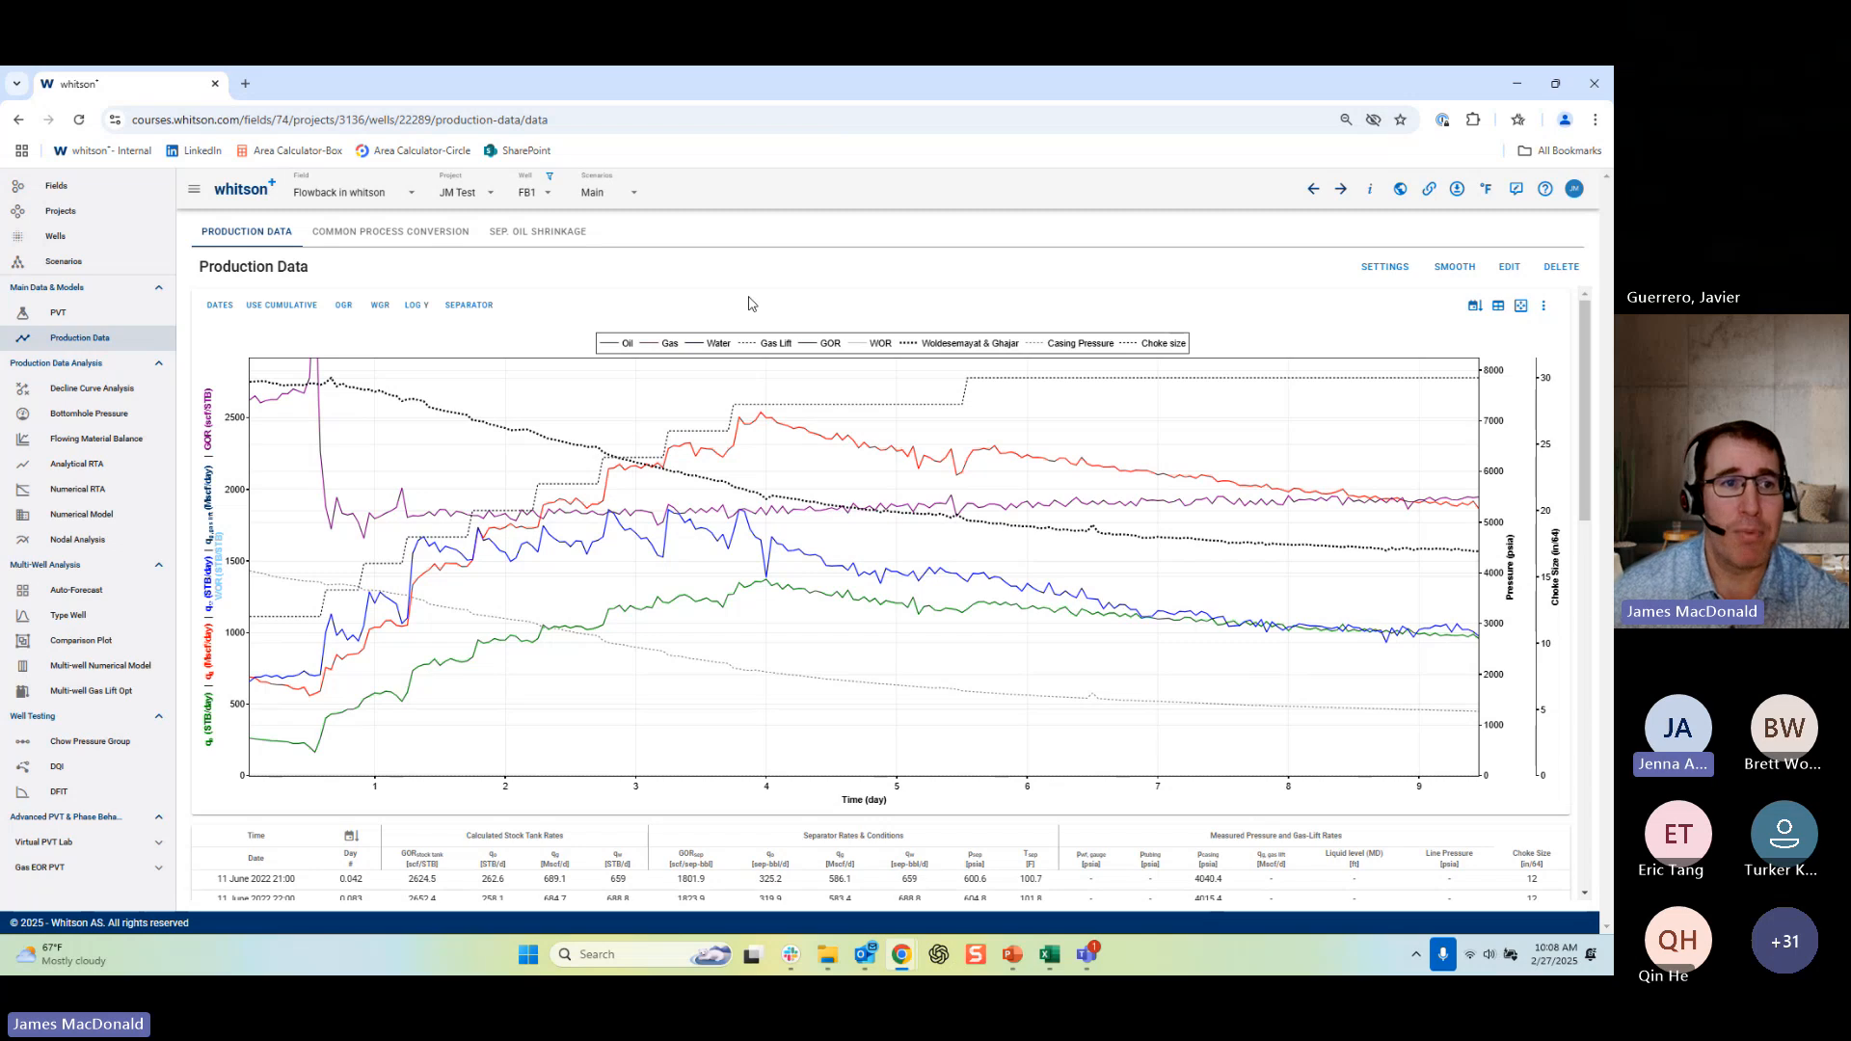
# Open FB1's bottomhole pressure plot, show the oil, gas and water rates on it, and inspect the early-time values.
pyautogui.click(89, 412)
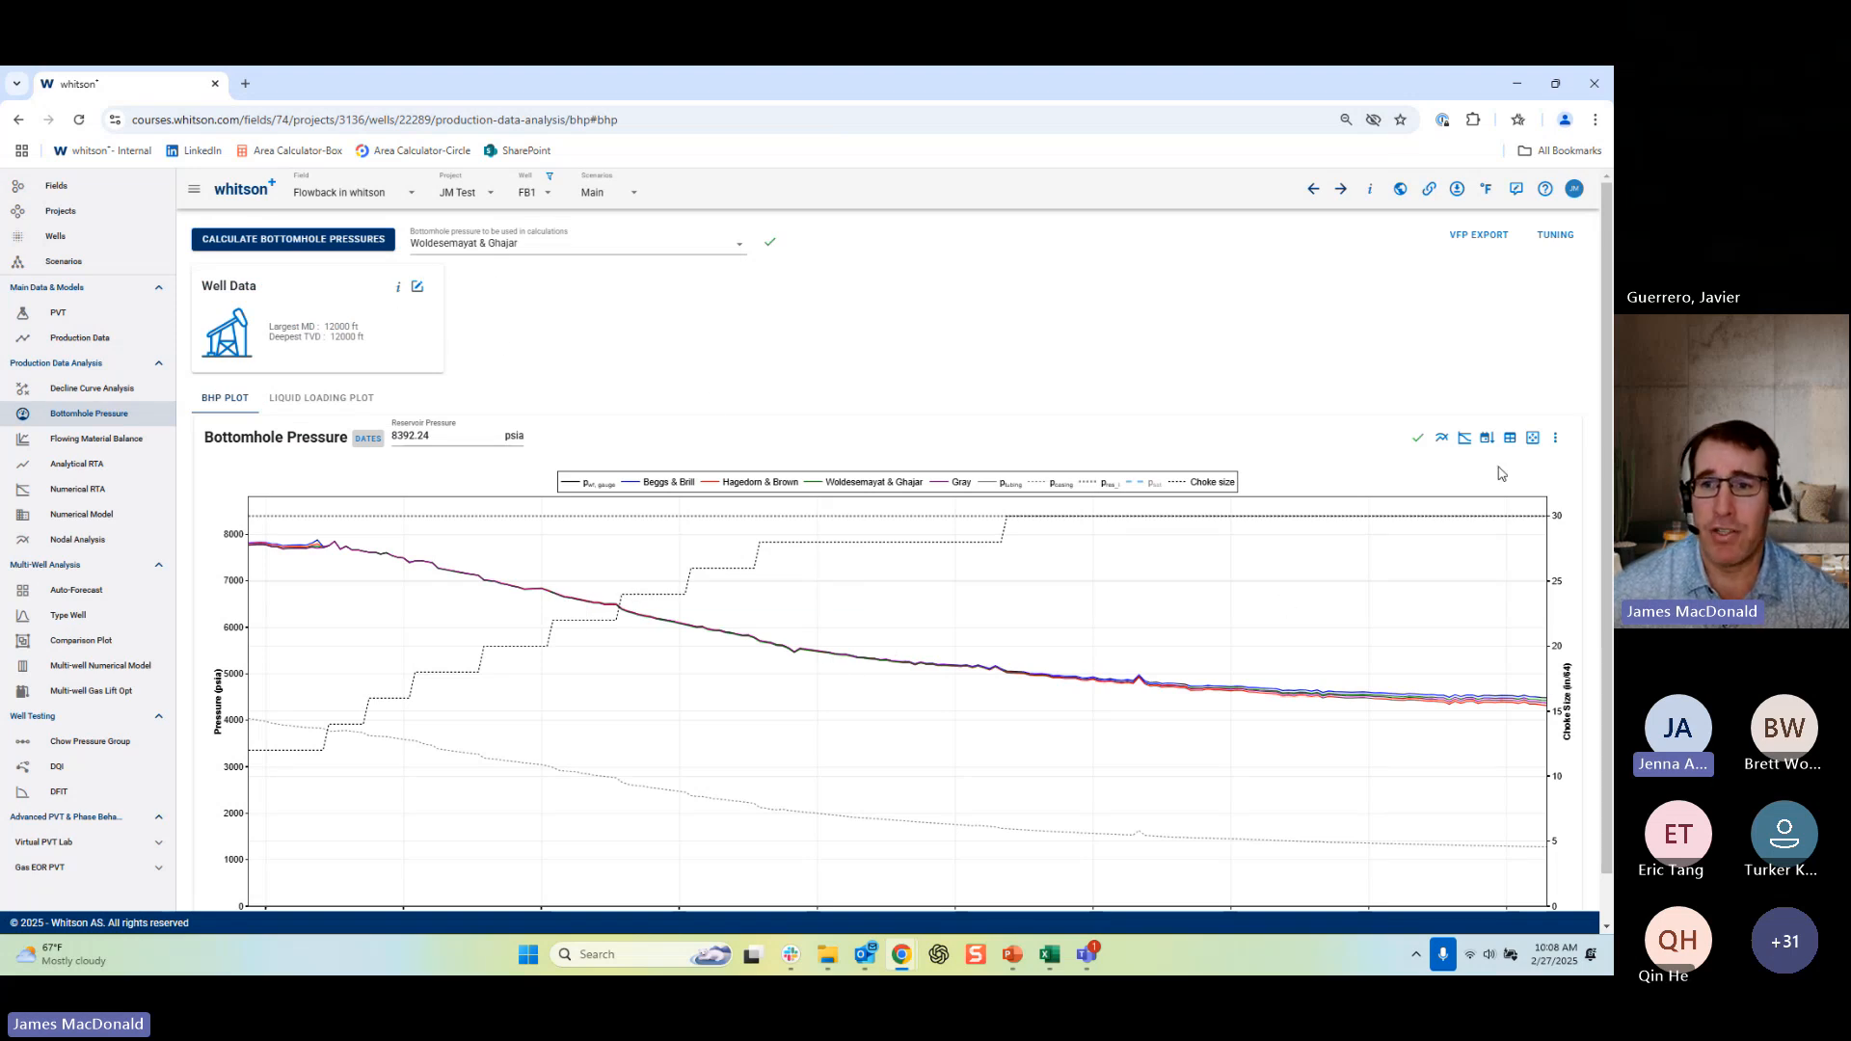
pyautogui.click(1463, 439)
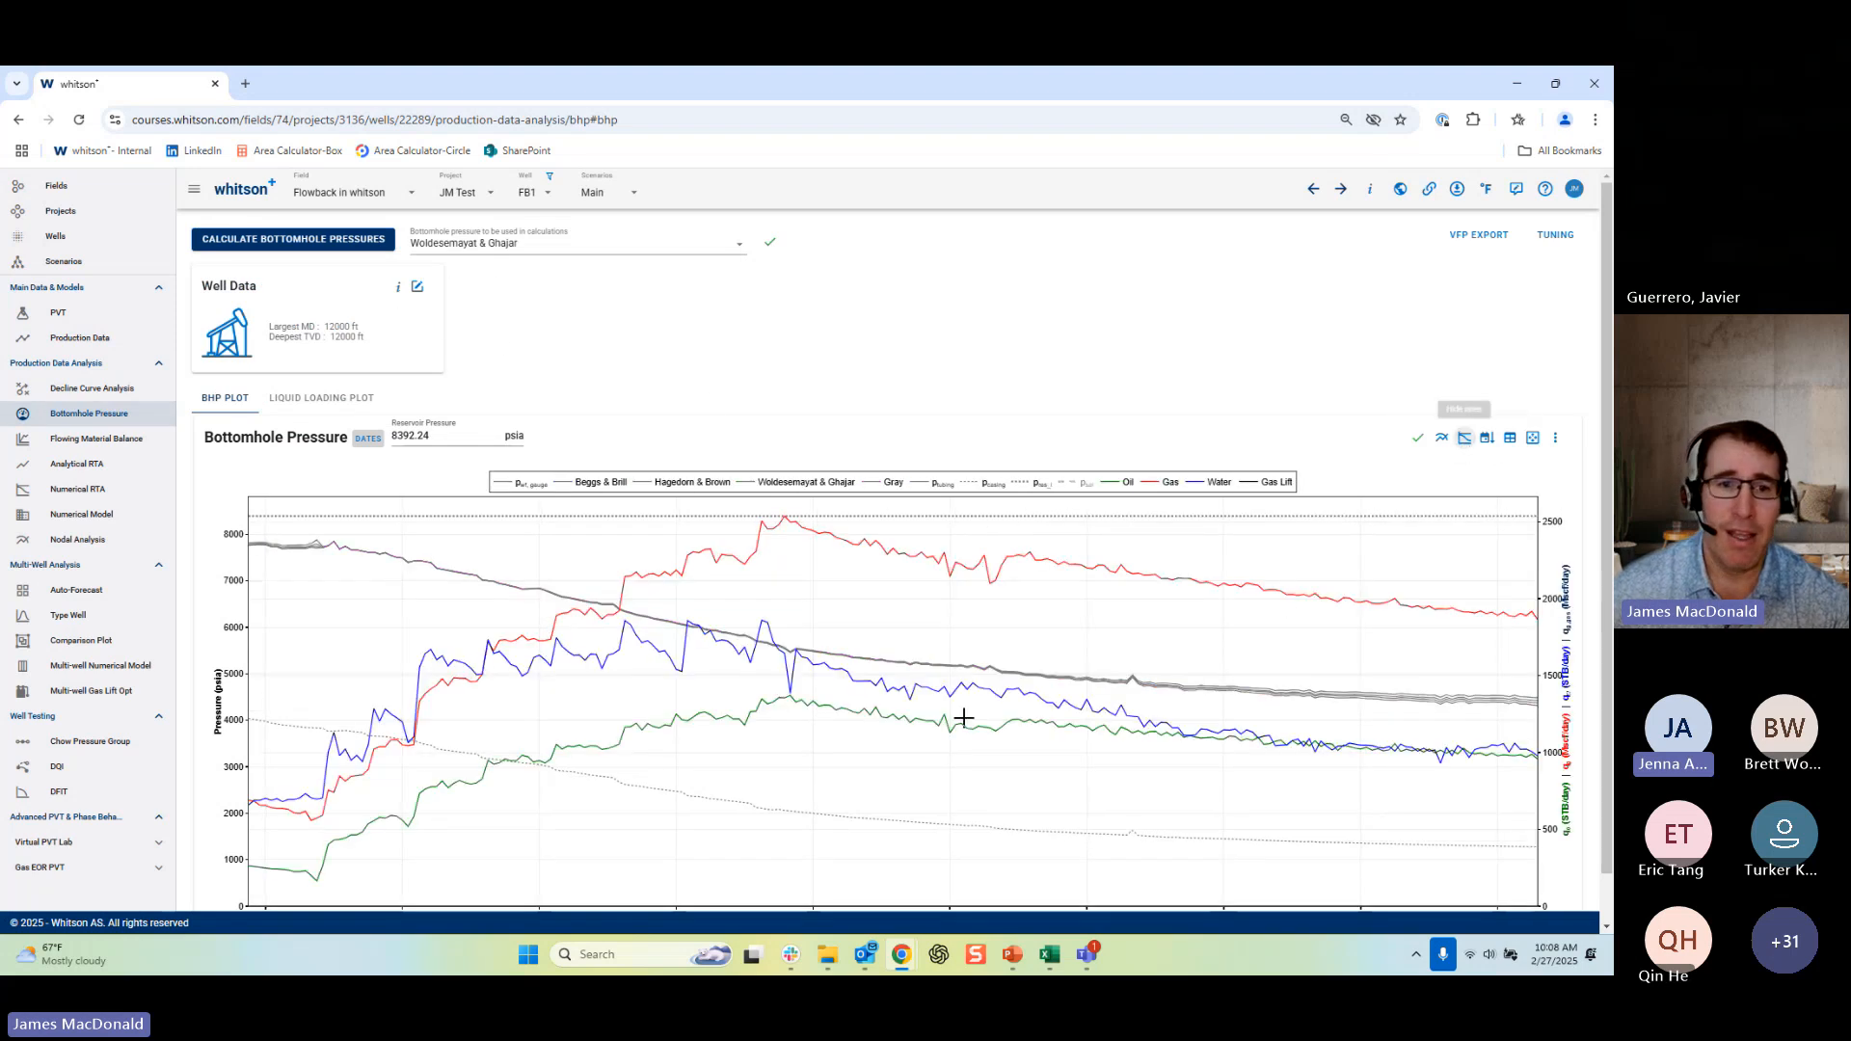
pyautogui.scroll(-1, 959, 719)
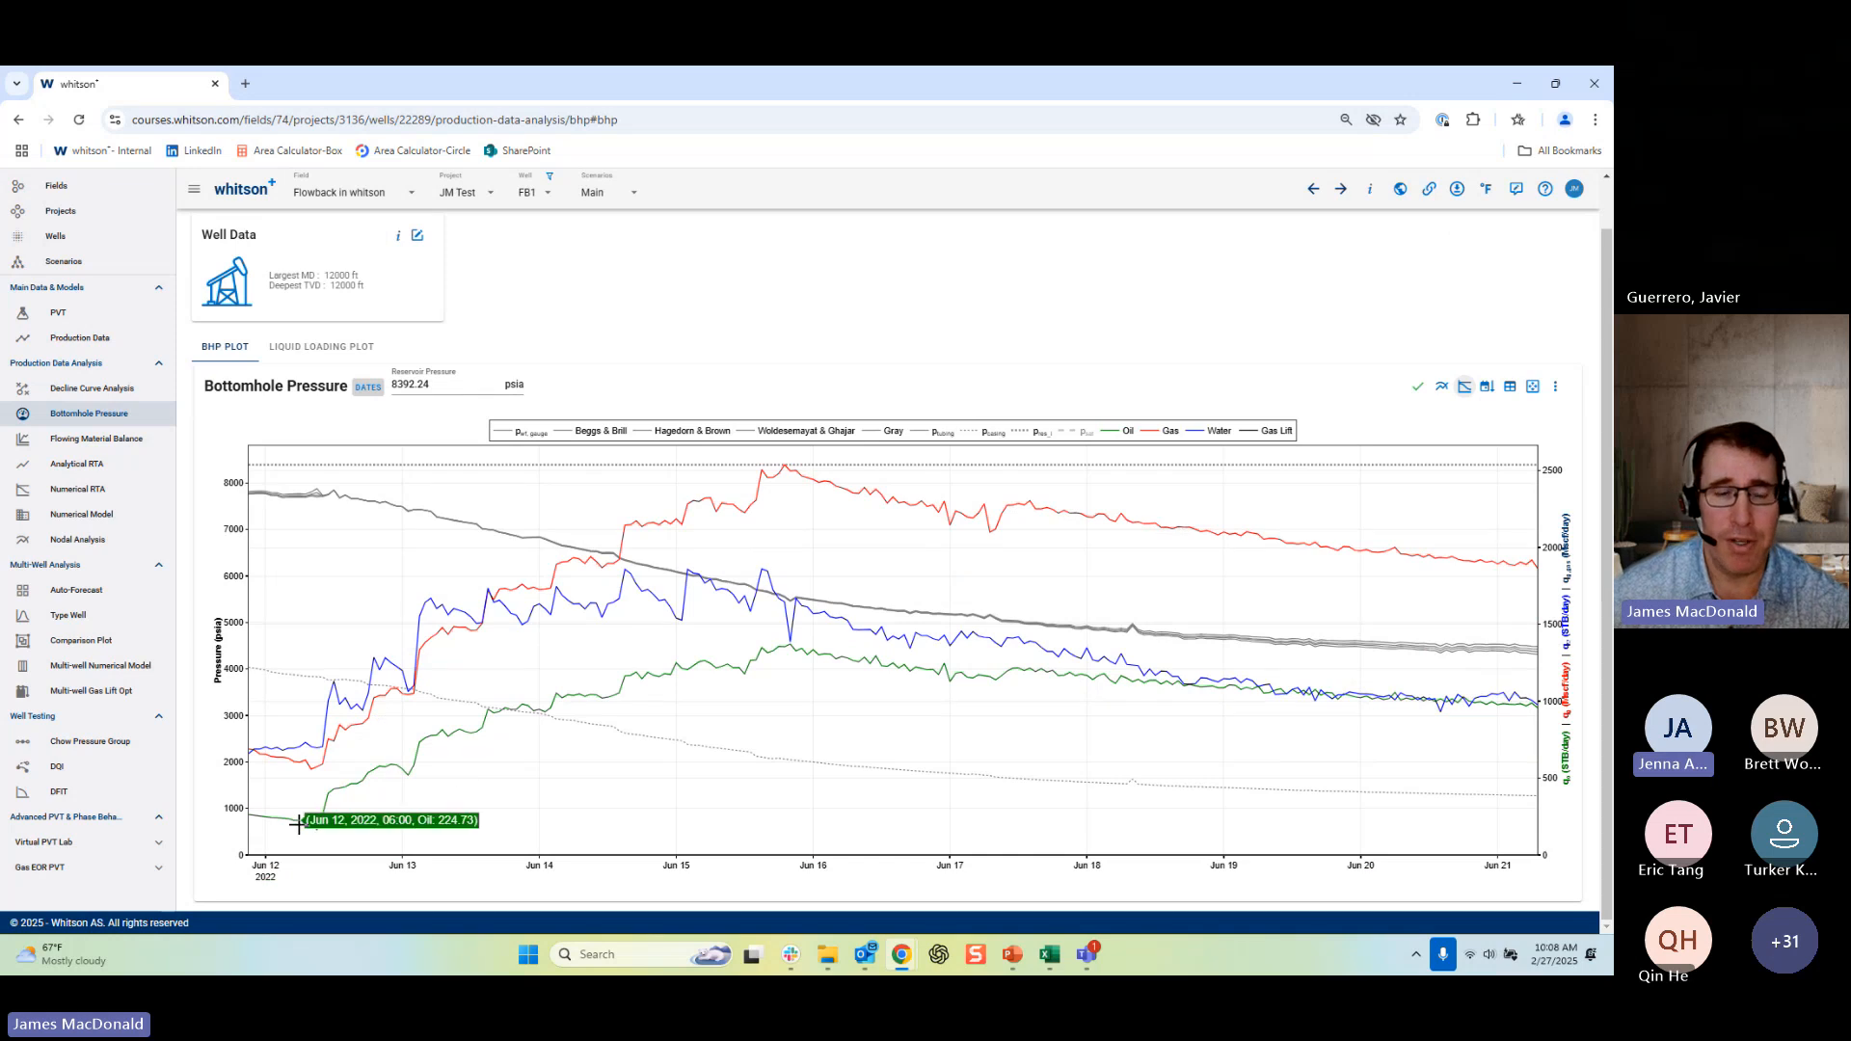
pyautogui.moveTo(282, 752)
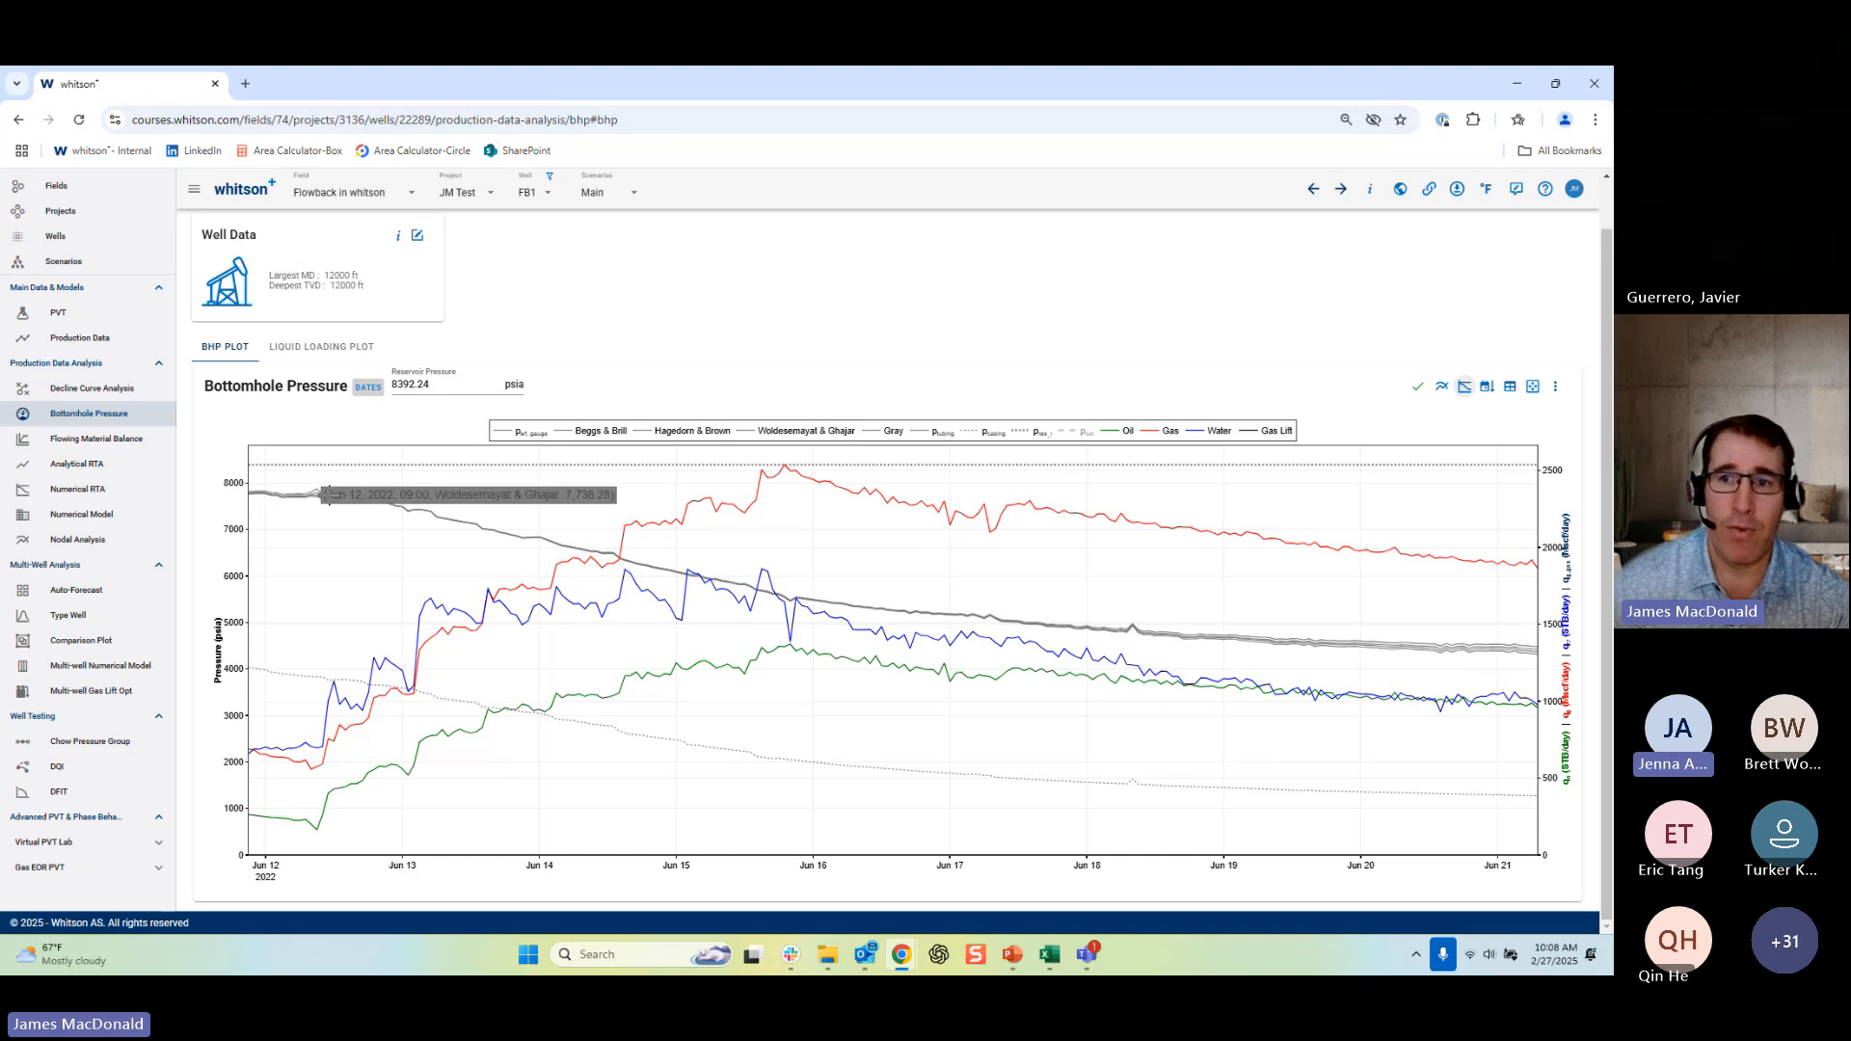
# Try an IPR analysis for initial reservoir pressure with 2 days shown after first oil, and close it without saving.
pyautogui.click(1443, 388)
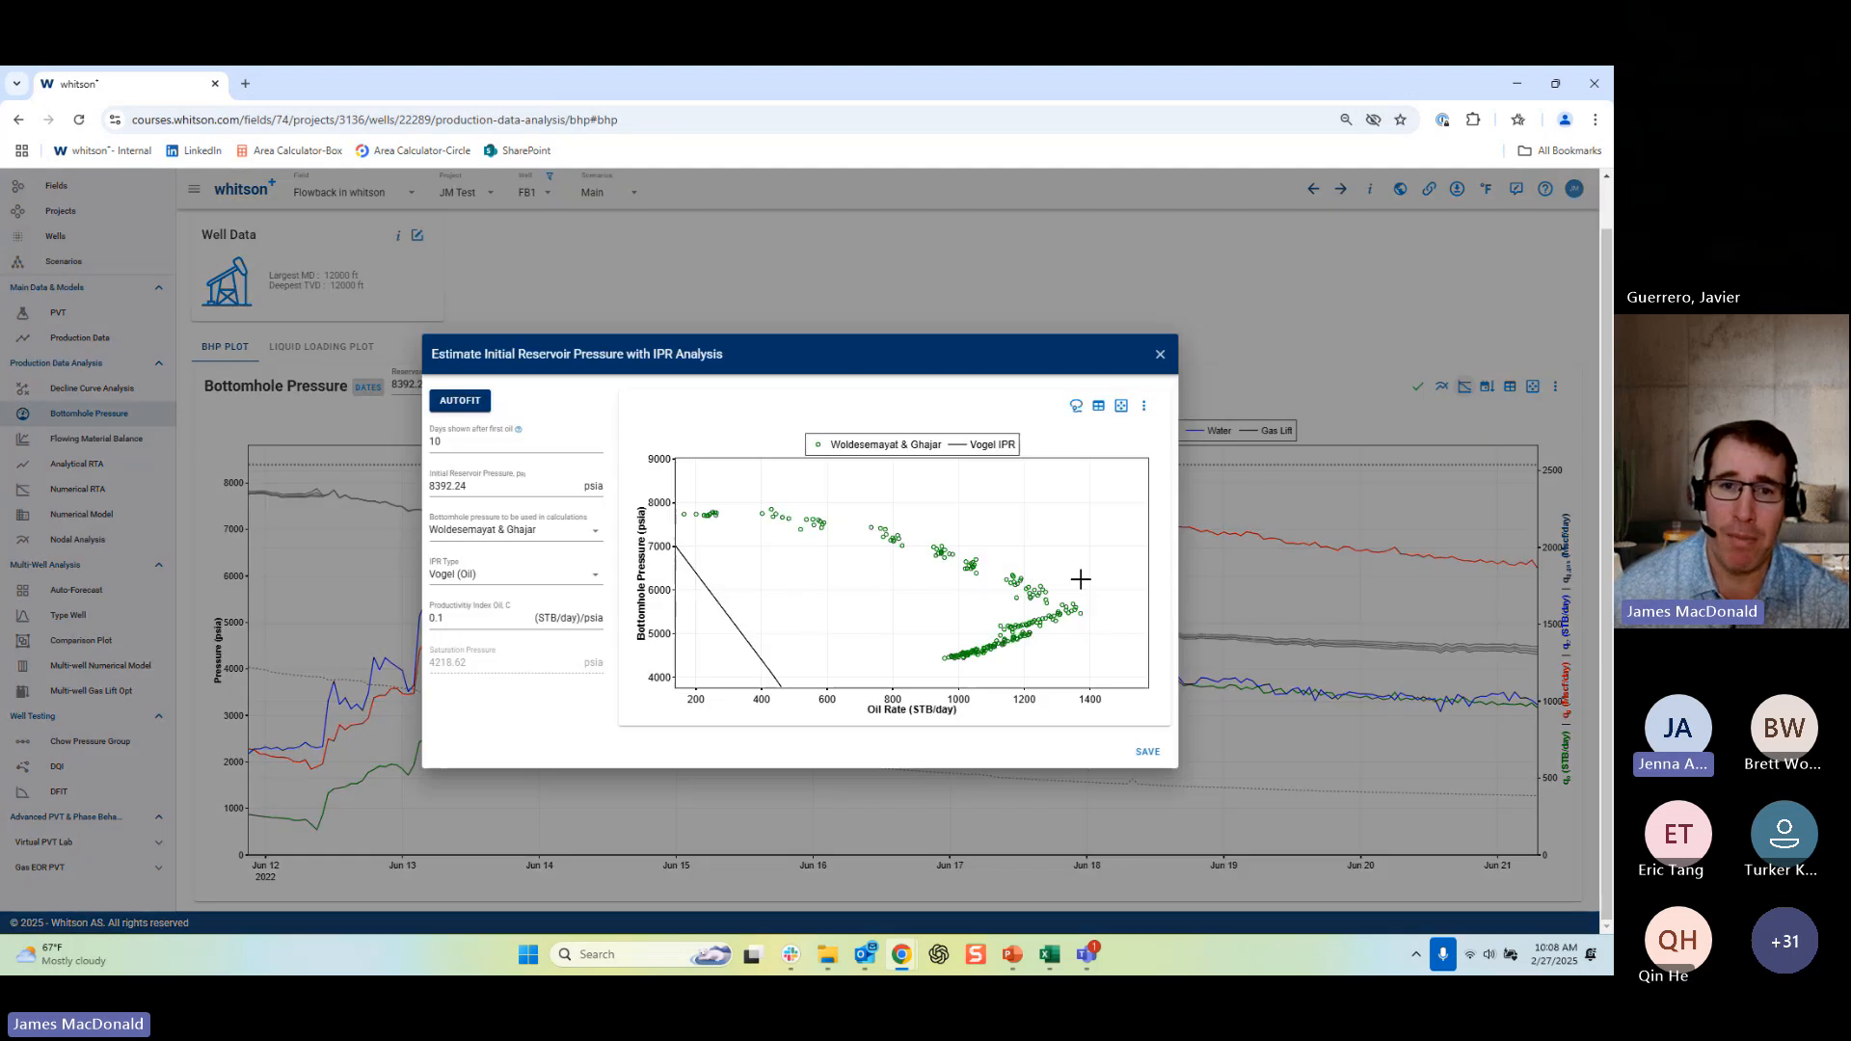
pyautogui.moveTo(444, 443); pyautogui.dragTo(416, 452)
pyautogui.write('2')
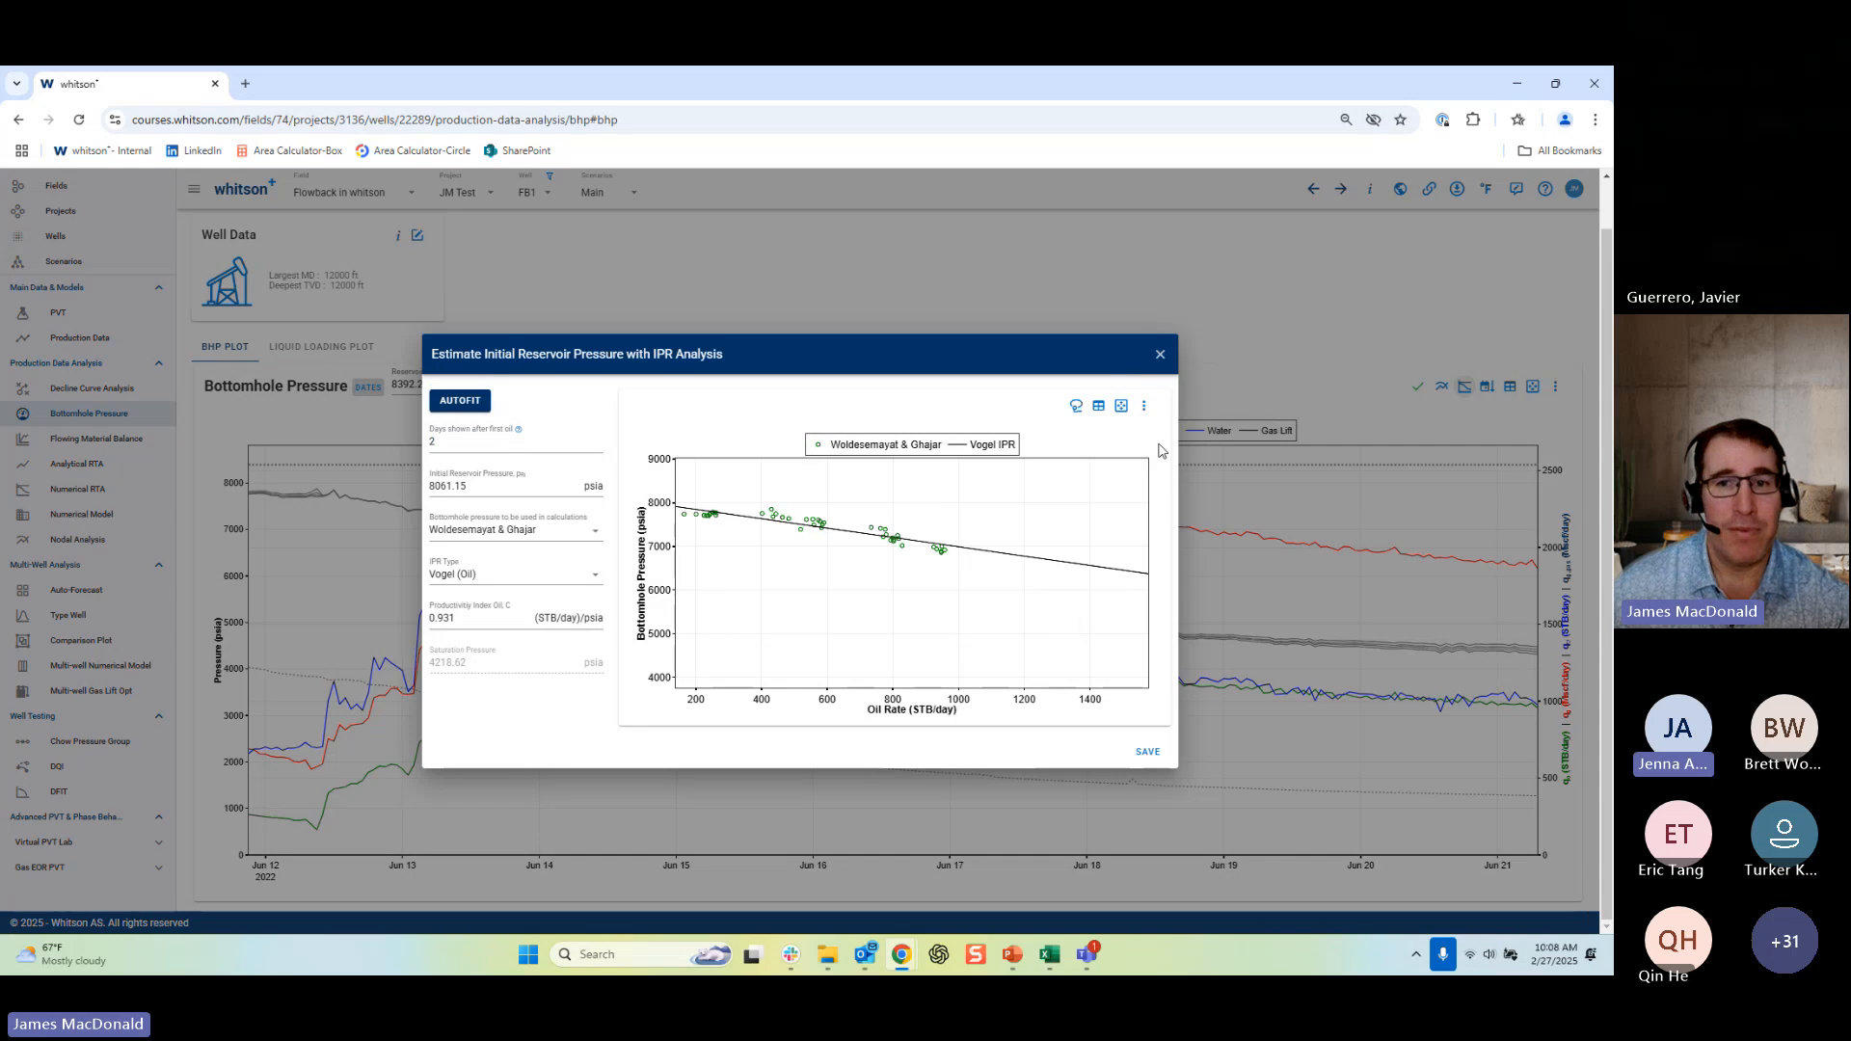
pyautogui.click(1160, 355)
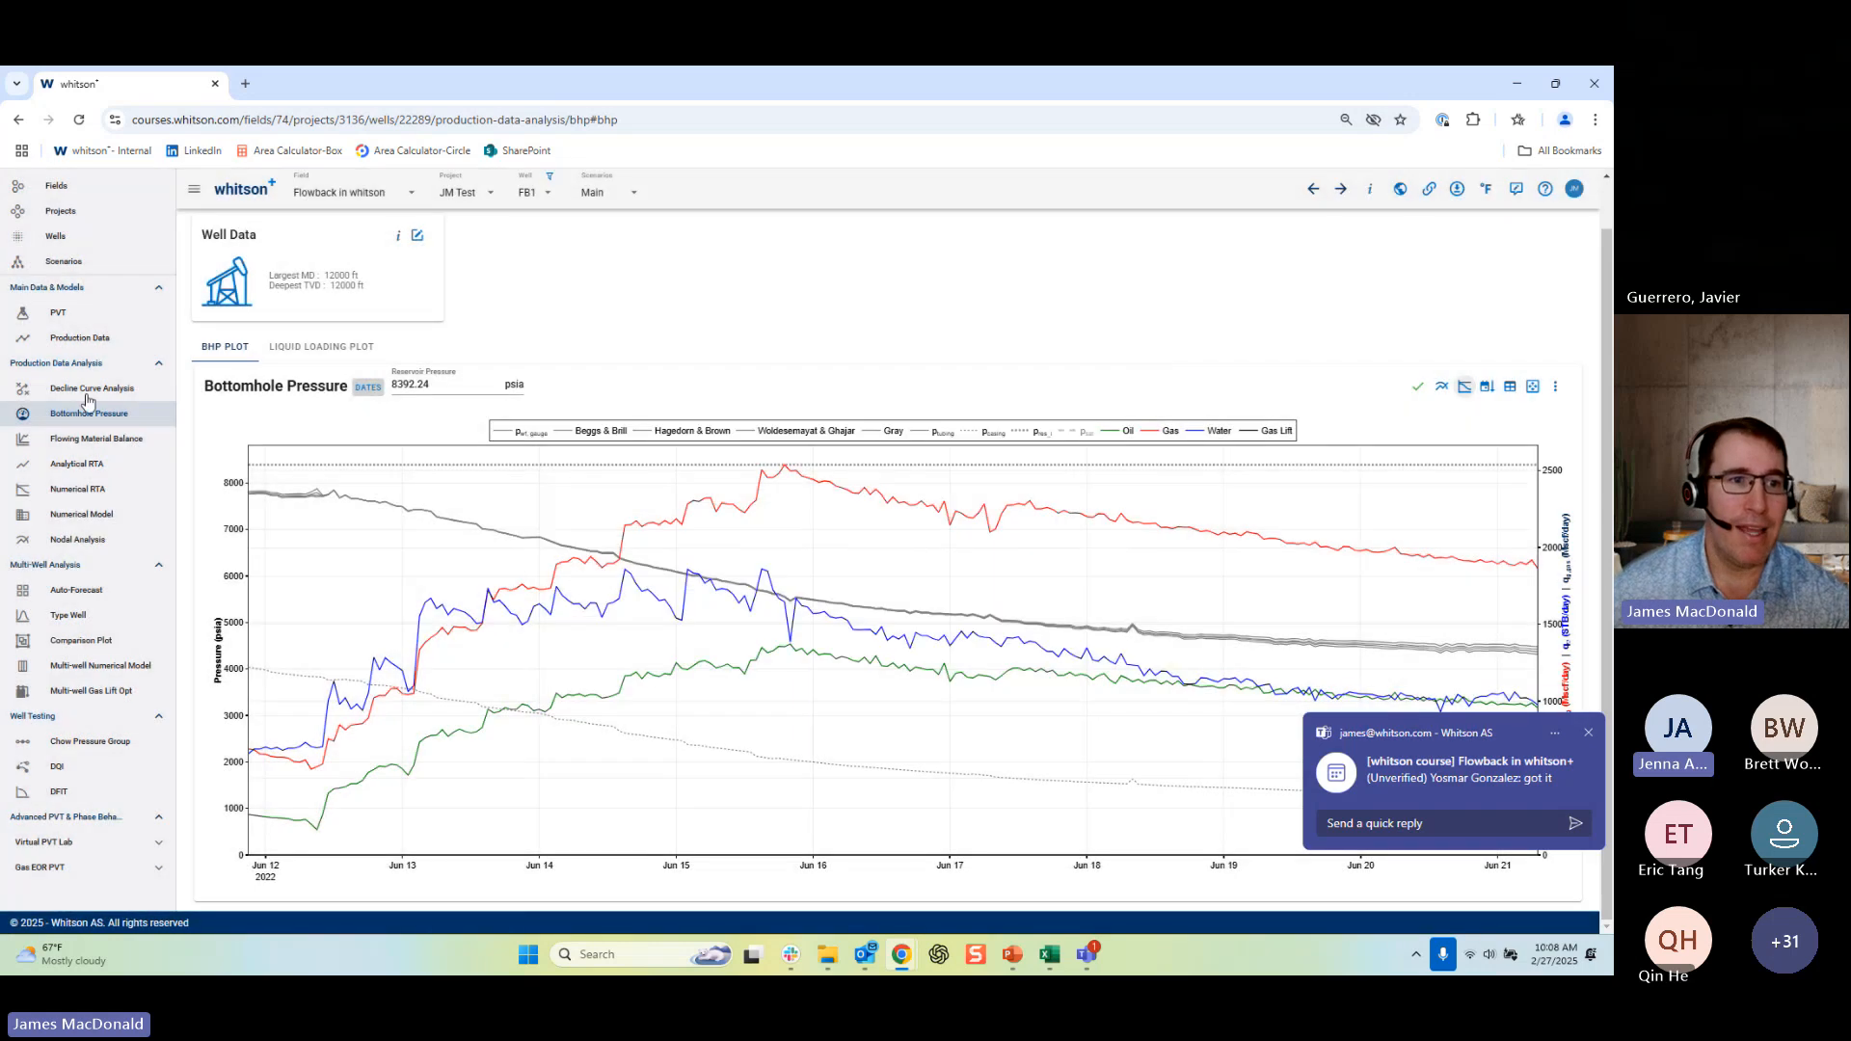
# Look at FB1's flowing material balance and analytical RTA results, and reopen the 2x2 comparison plot Plot 20250227.
pyautogui.click(136, 446)
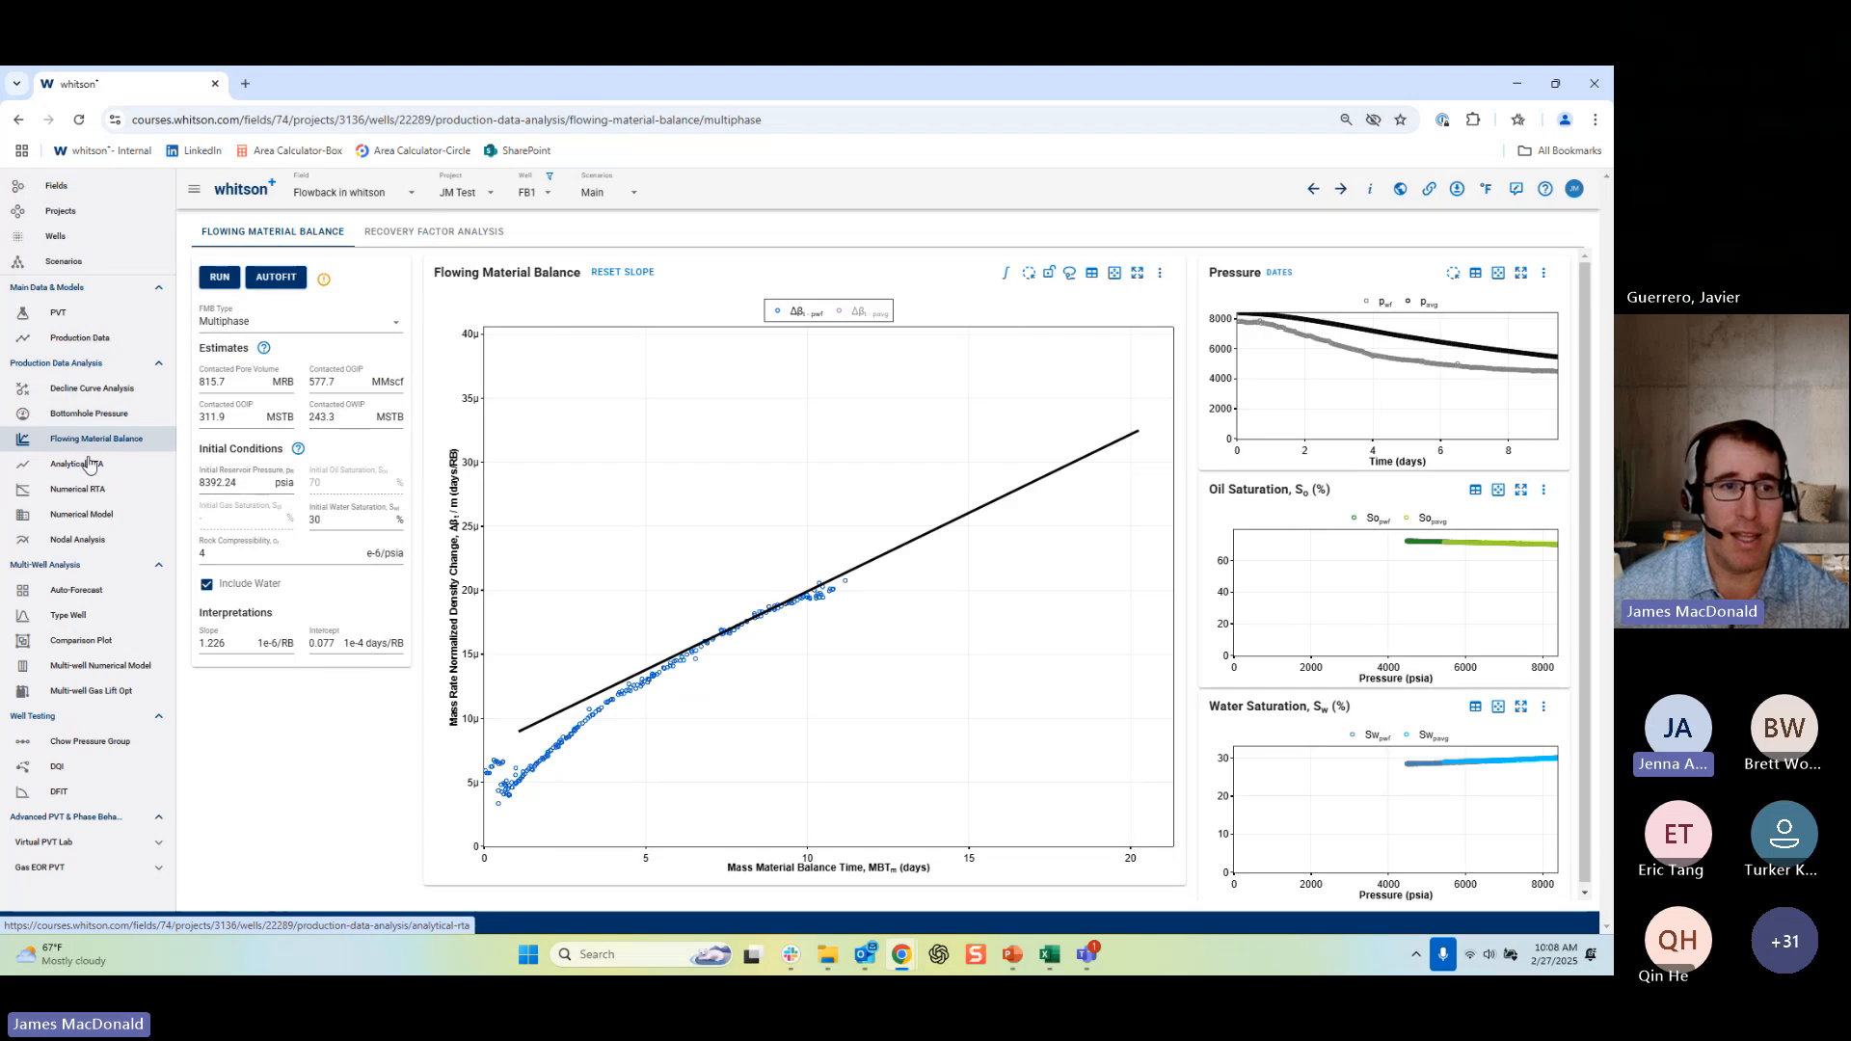
pyautogui.click(89, 464)
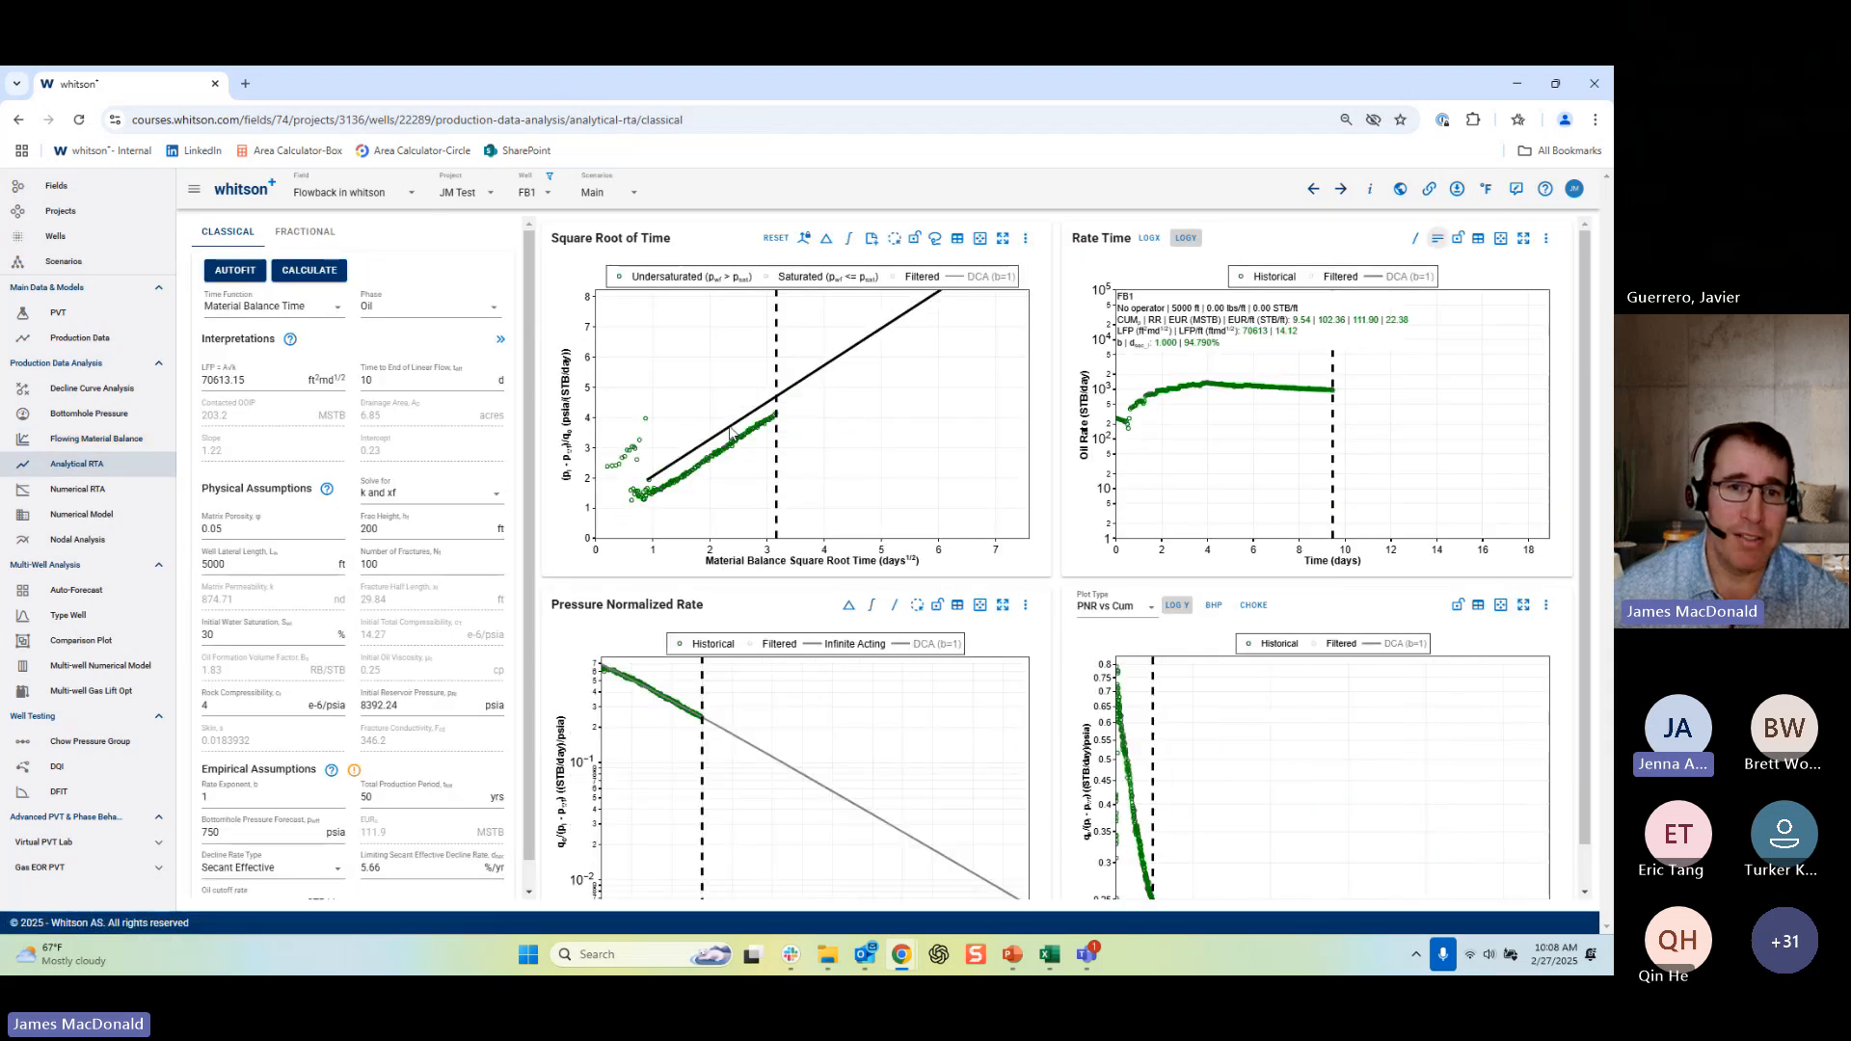
pyautogui.click(99, 651)
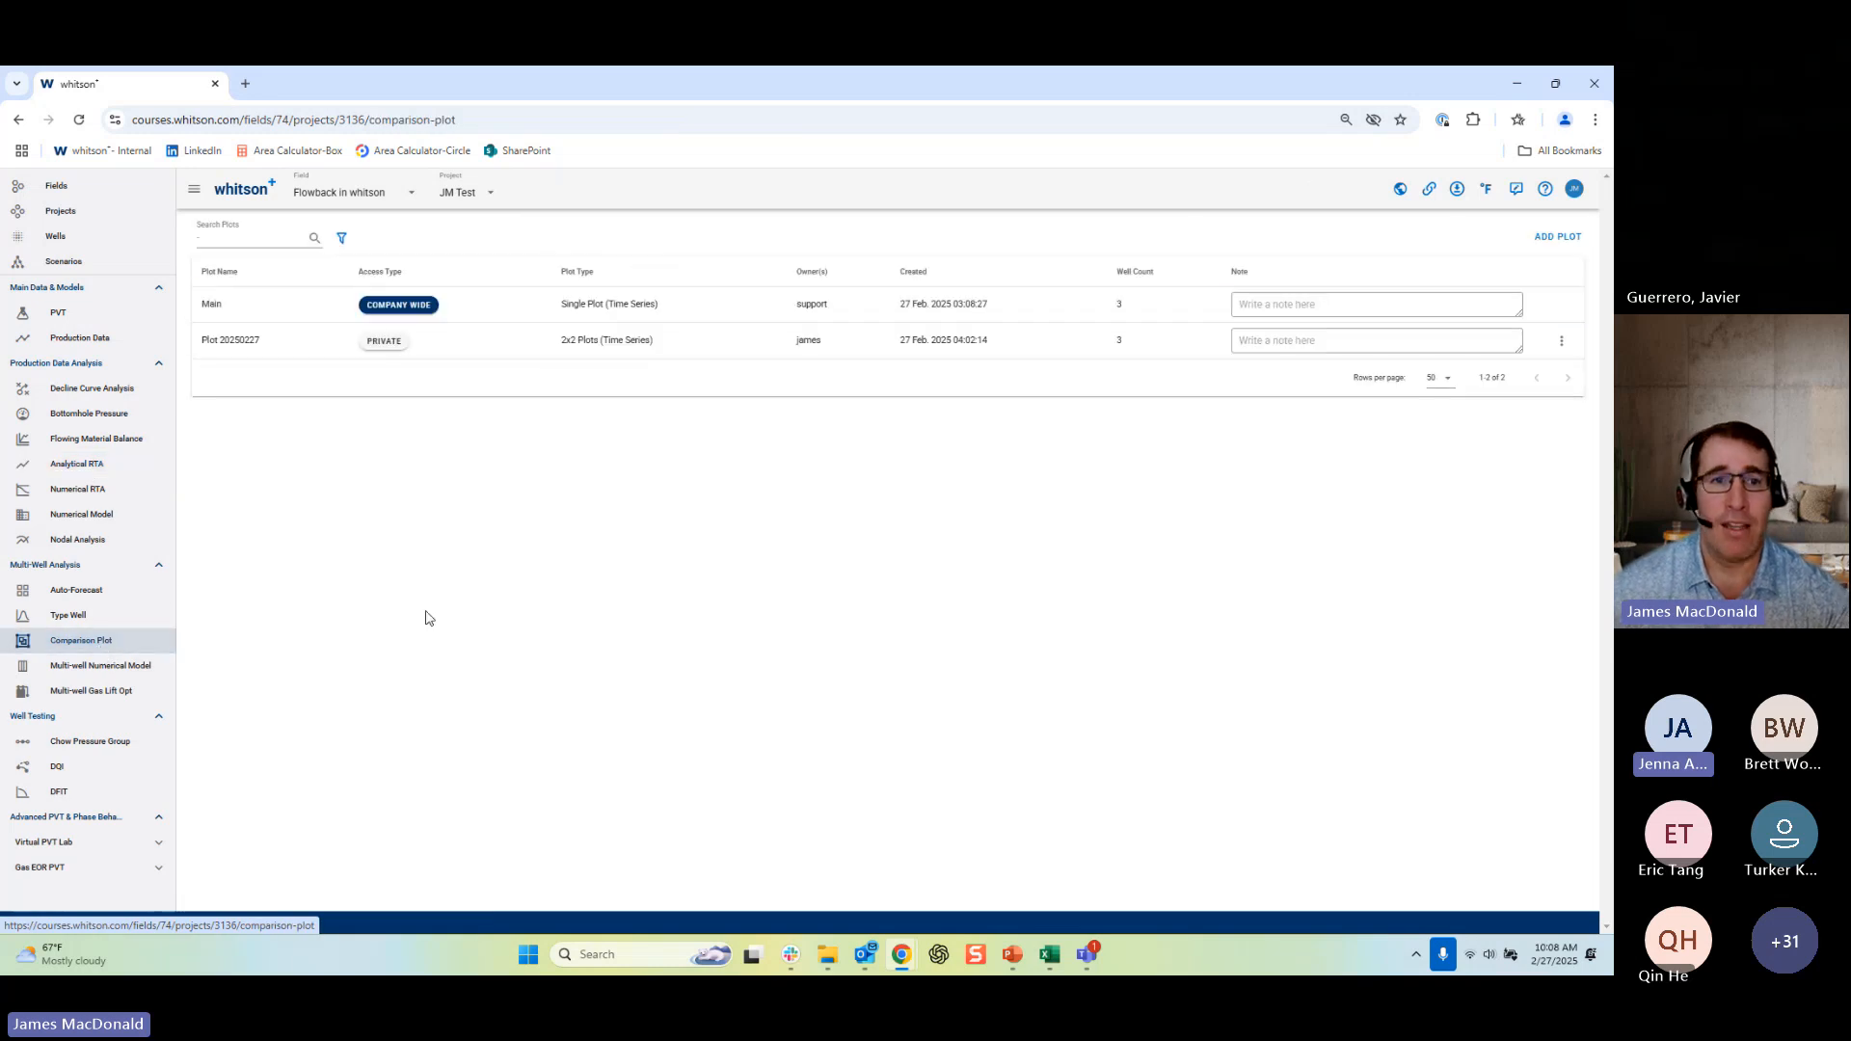
pyautogui.click(525, 347)
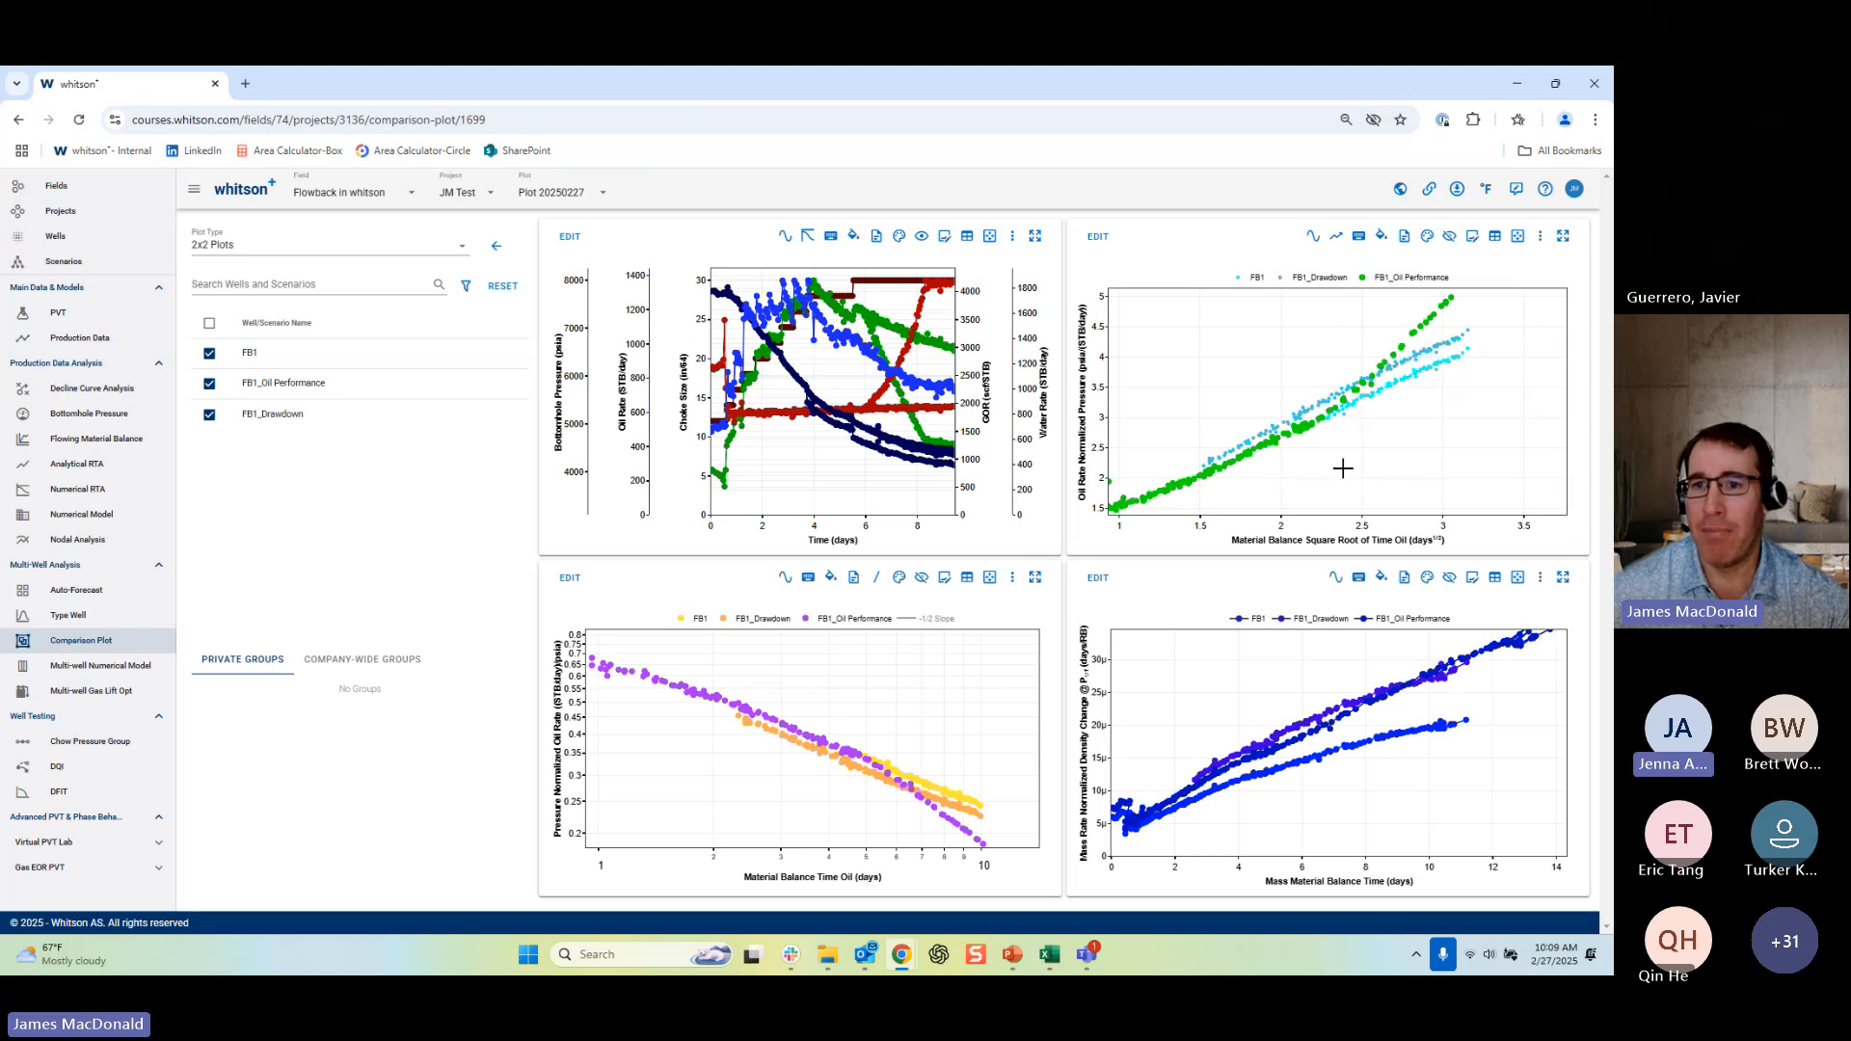
# Show the straight-line fits on the oil rate normalized pressure plot and hide its FB1_Drawdown and FB1 curves.
pyautogui.click(1339, 244)
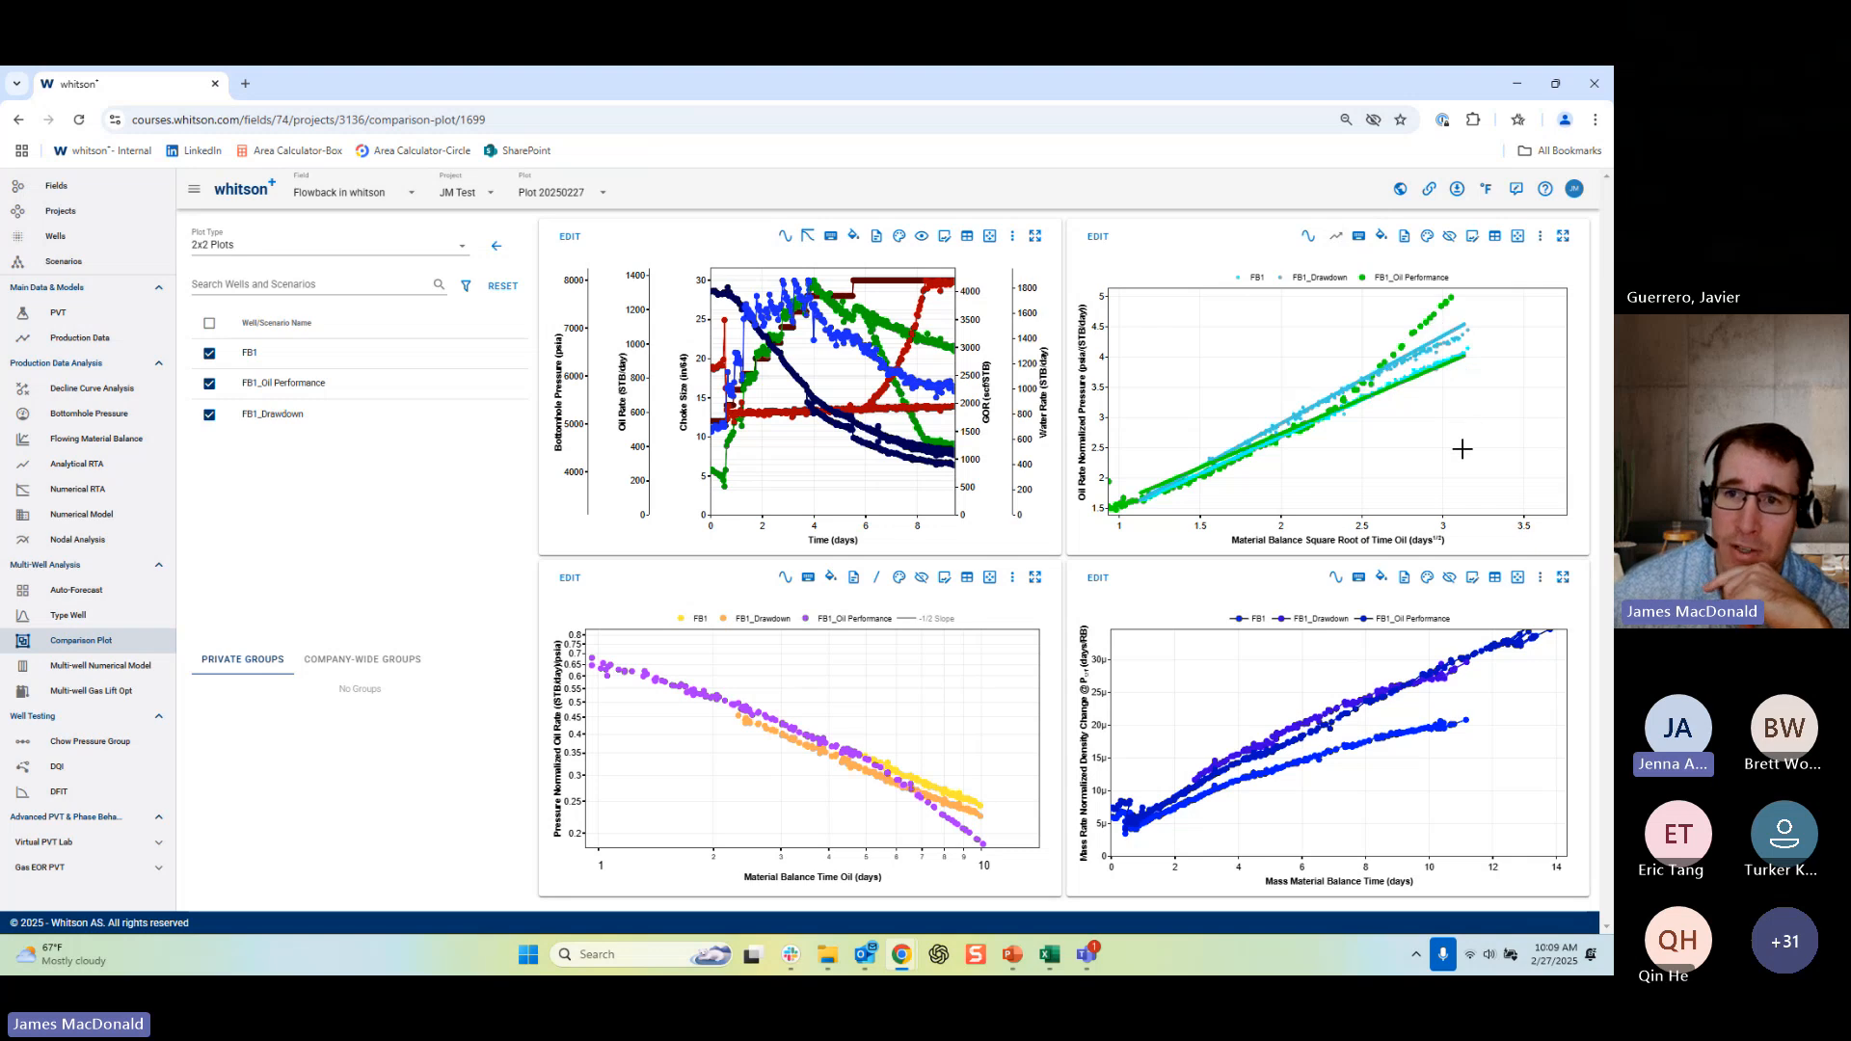
pyautogui.click(1320, 277)
pyautogui.click(1259, 279)
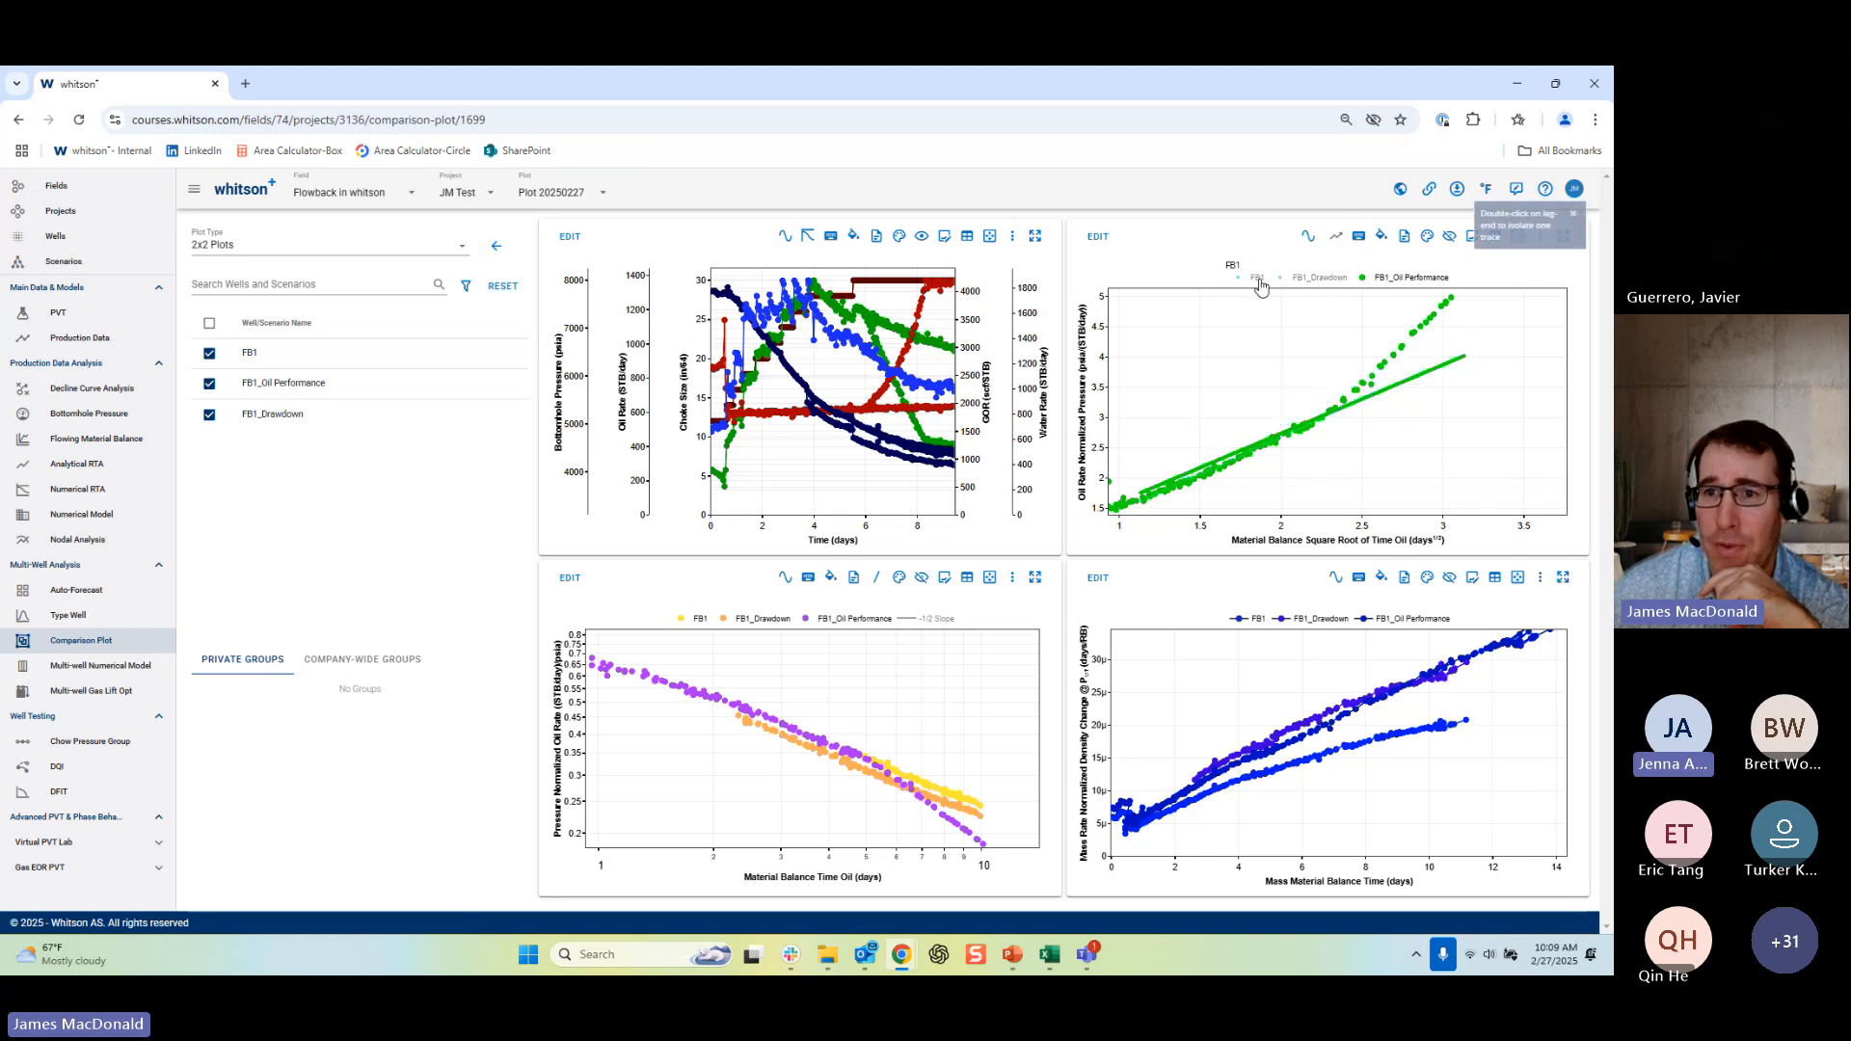